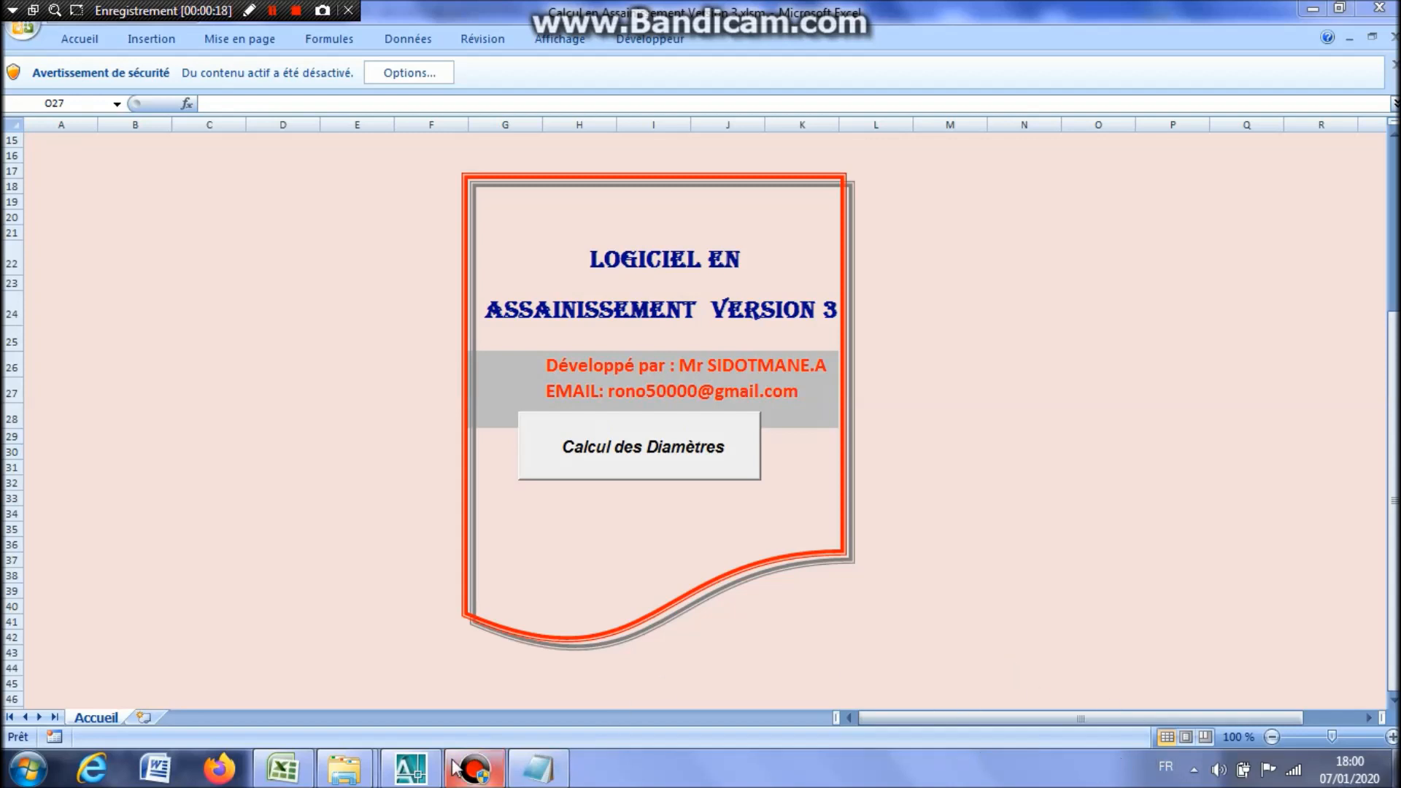
Switch to the EXOFINAL.dwg drawing in AutoCAD and examine the layout of the catchments, including BV01A and BV01B inside BV01.
click(403, 775)
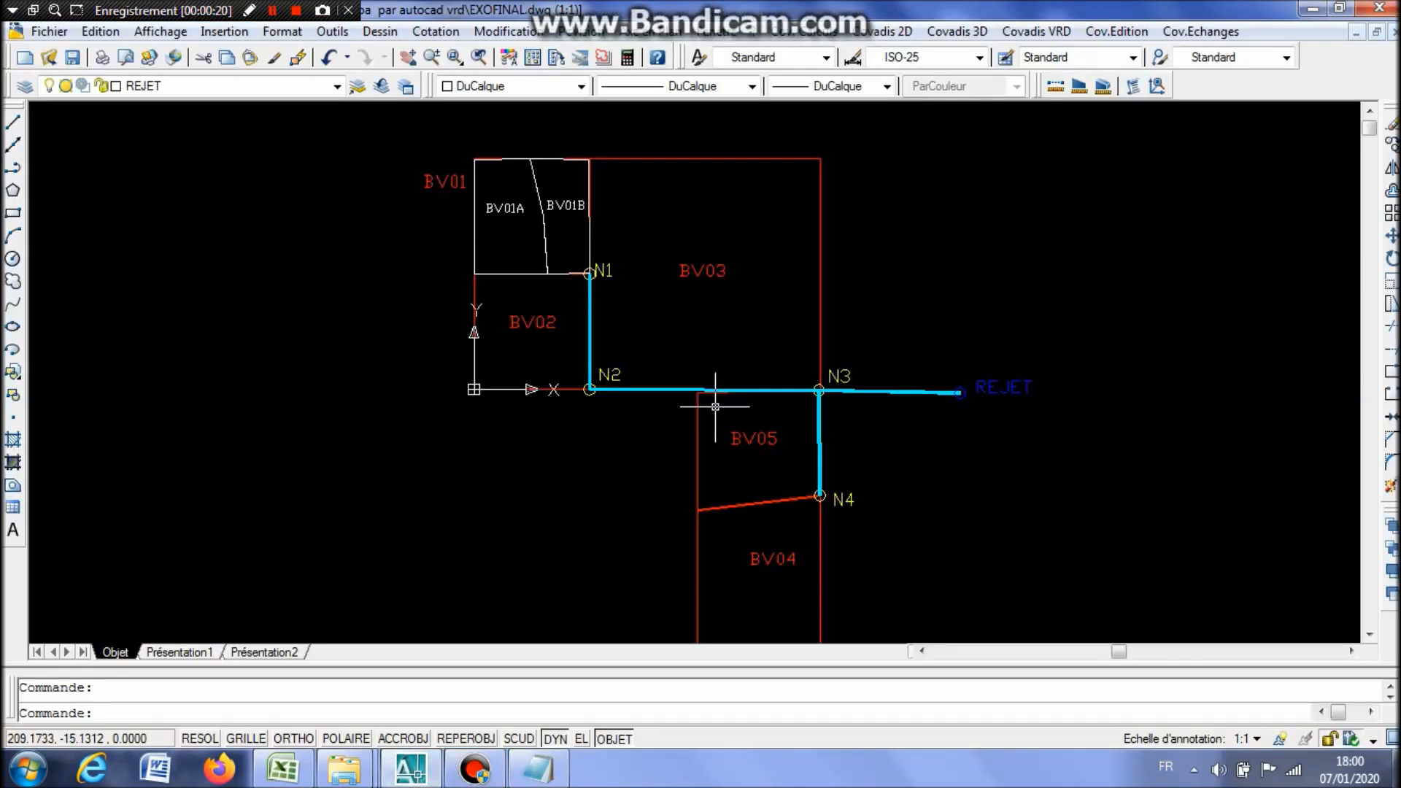
scroll(704, 357, down, 4)
scroll(734, 367, up, 3)
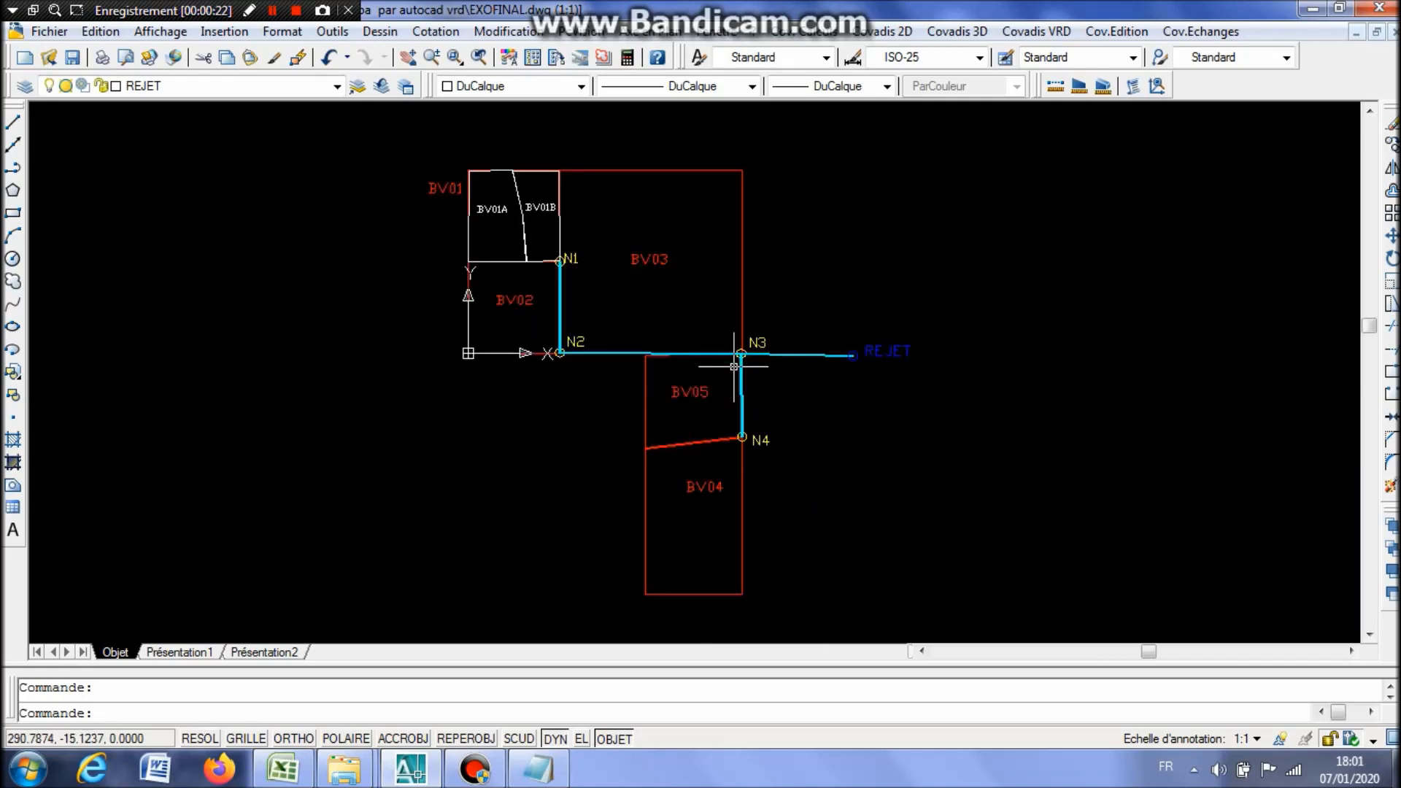
drag(662, 280, 547, 289)
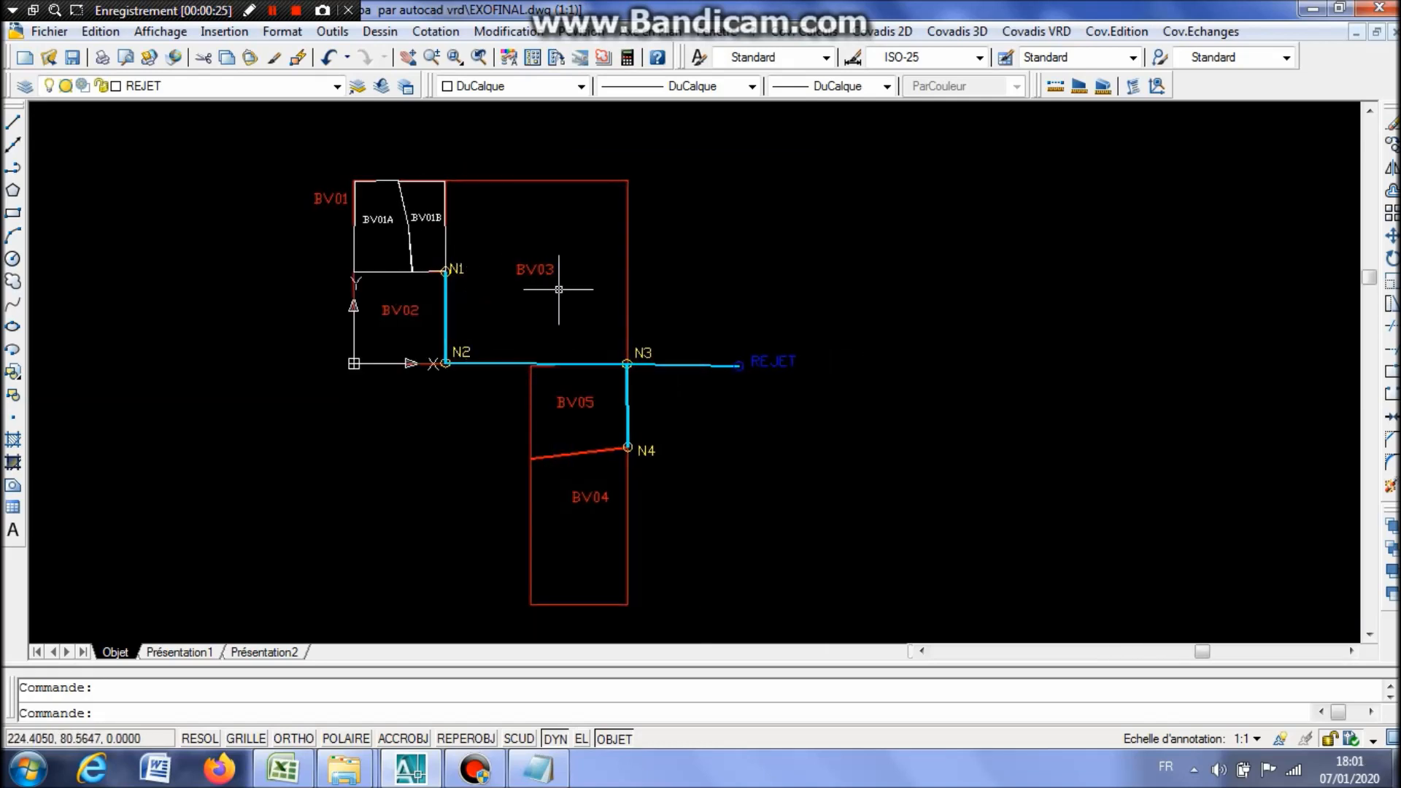
scroll(394, 219, up, 2)
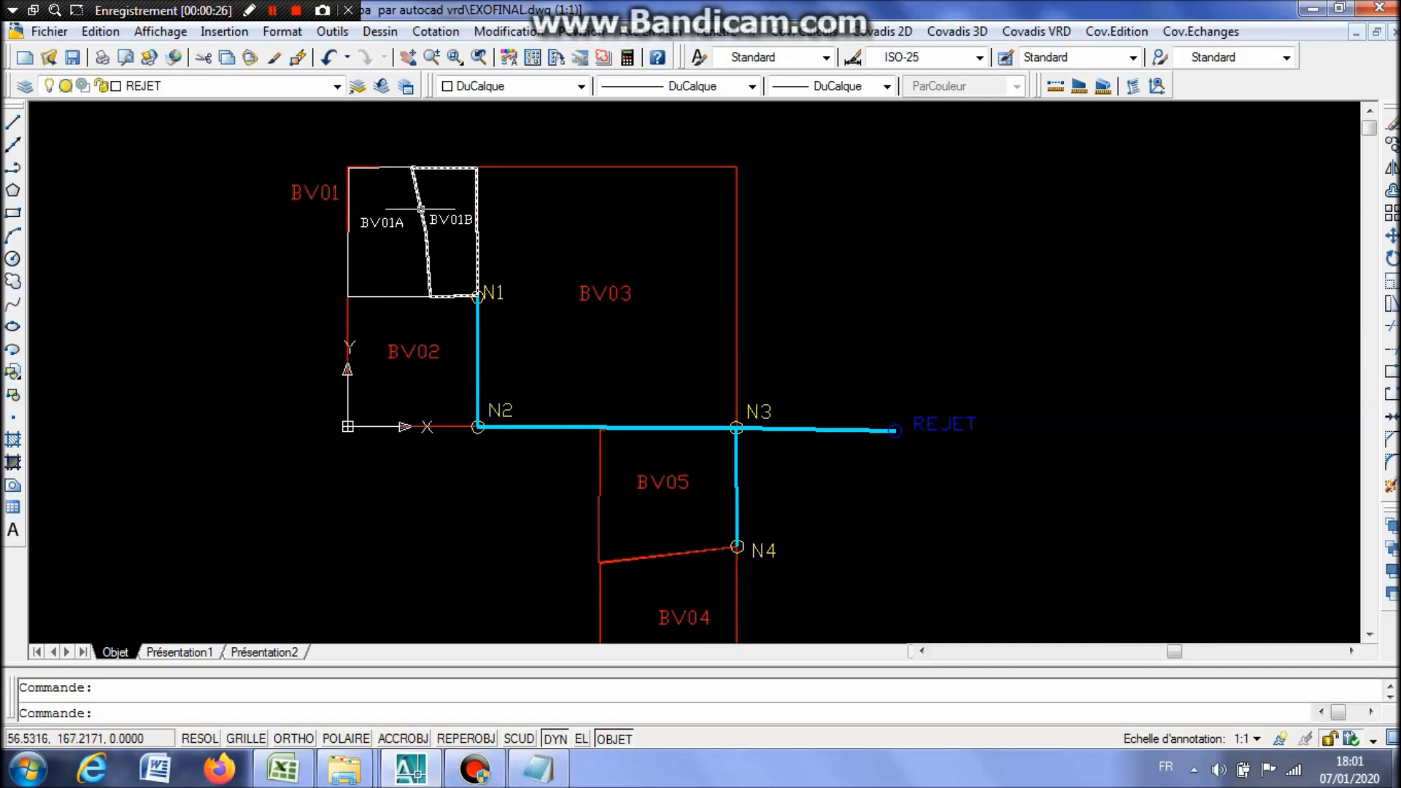
scroll(431, 208, up, 8)
scroll(256, 189, down, 8)
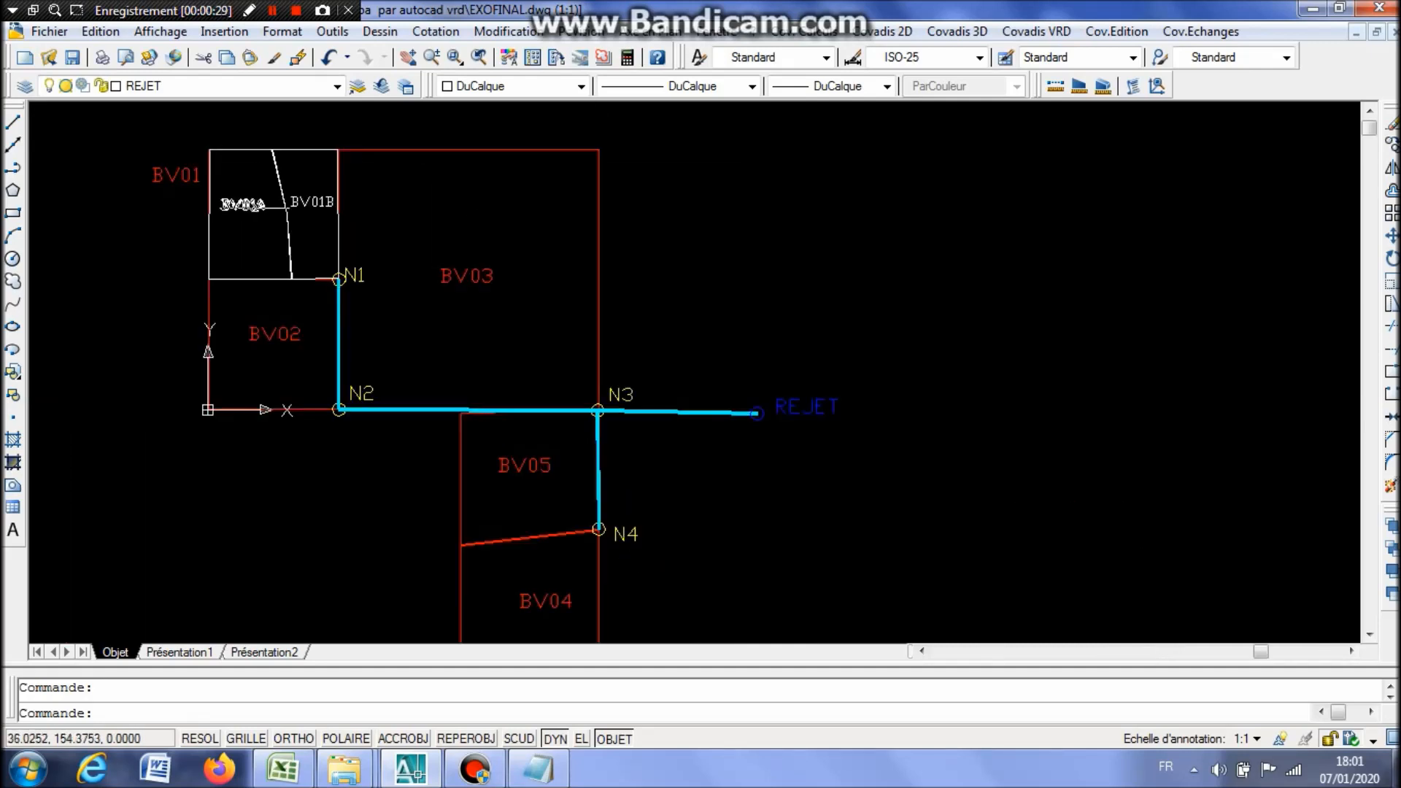
drag(408, 231, 529, 278)
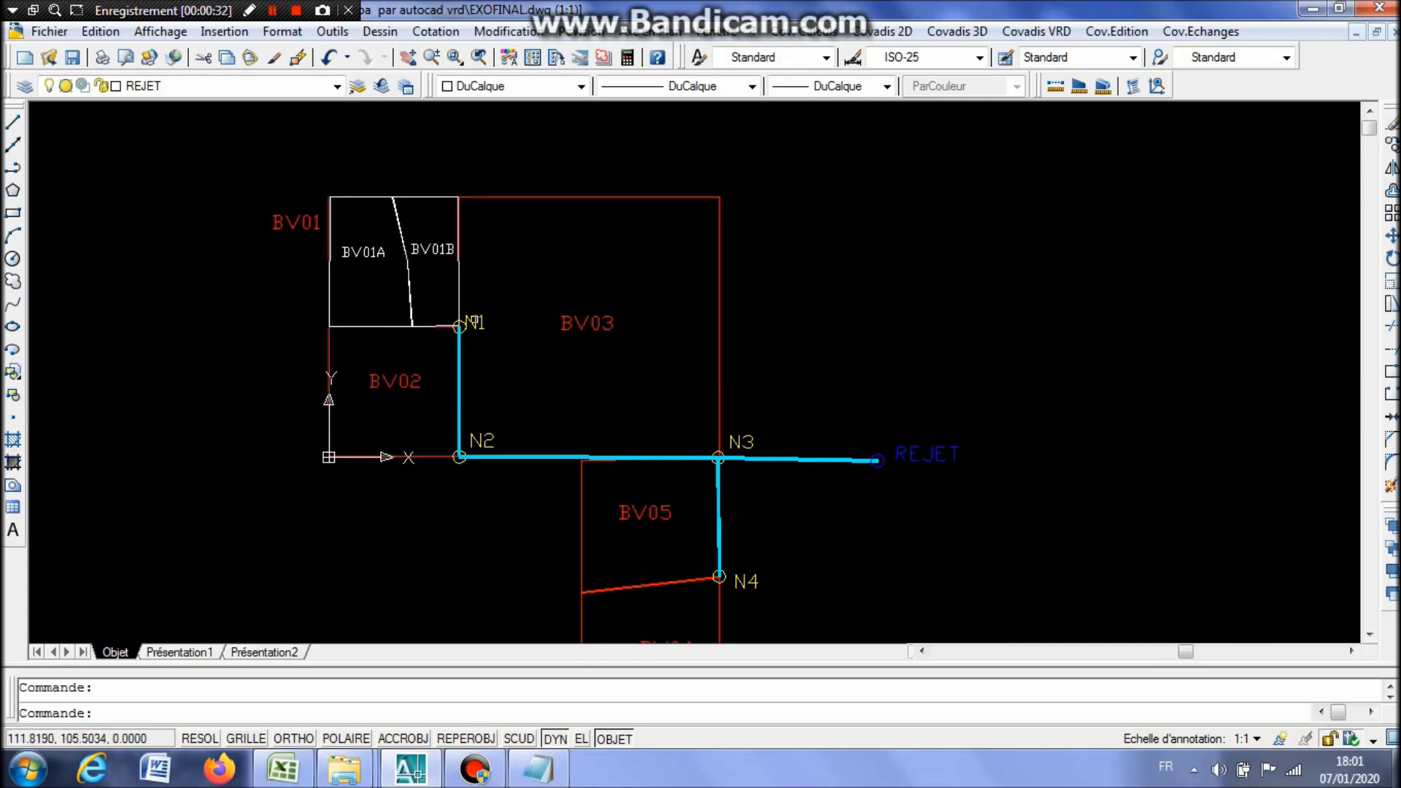
scroll(428, 268, up, 2)
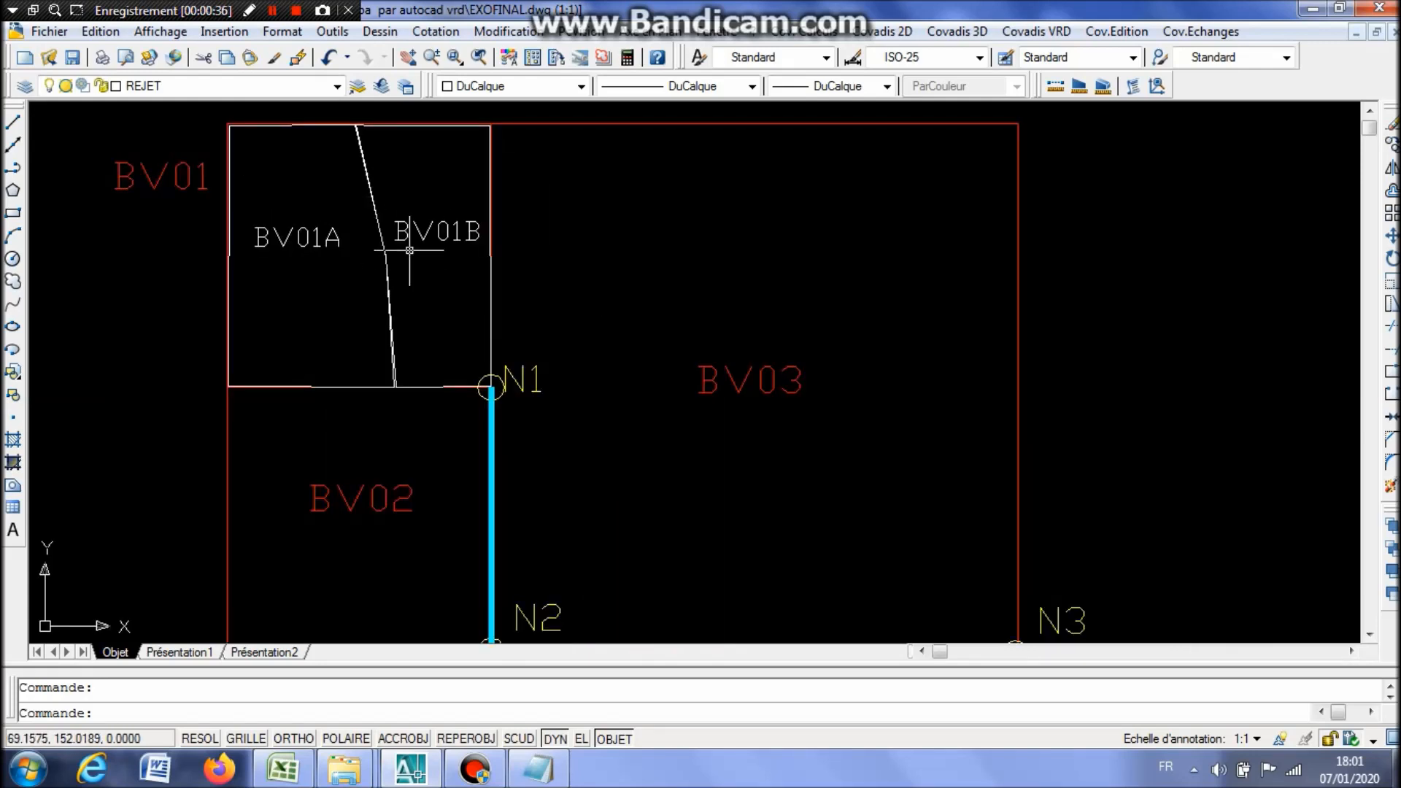
Follow the blue pipe network from node N1 through N2 and N3, including the N4 branch, to the REJET outlet.
drag(512, 332, 545, 234)
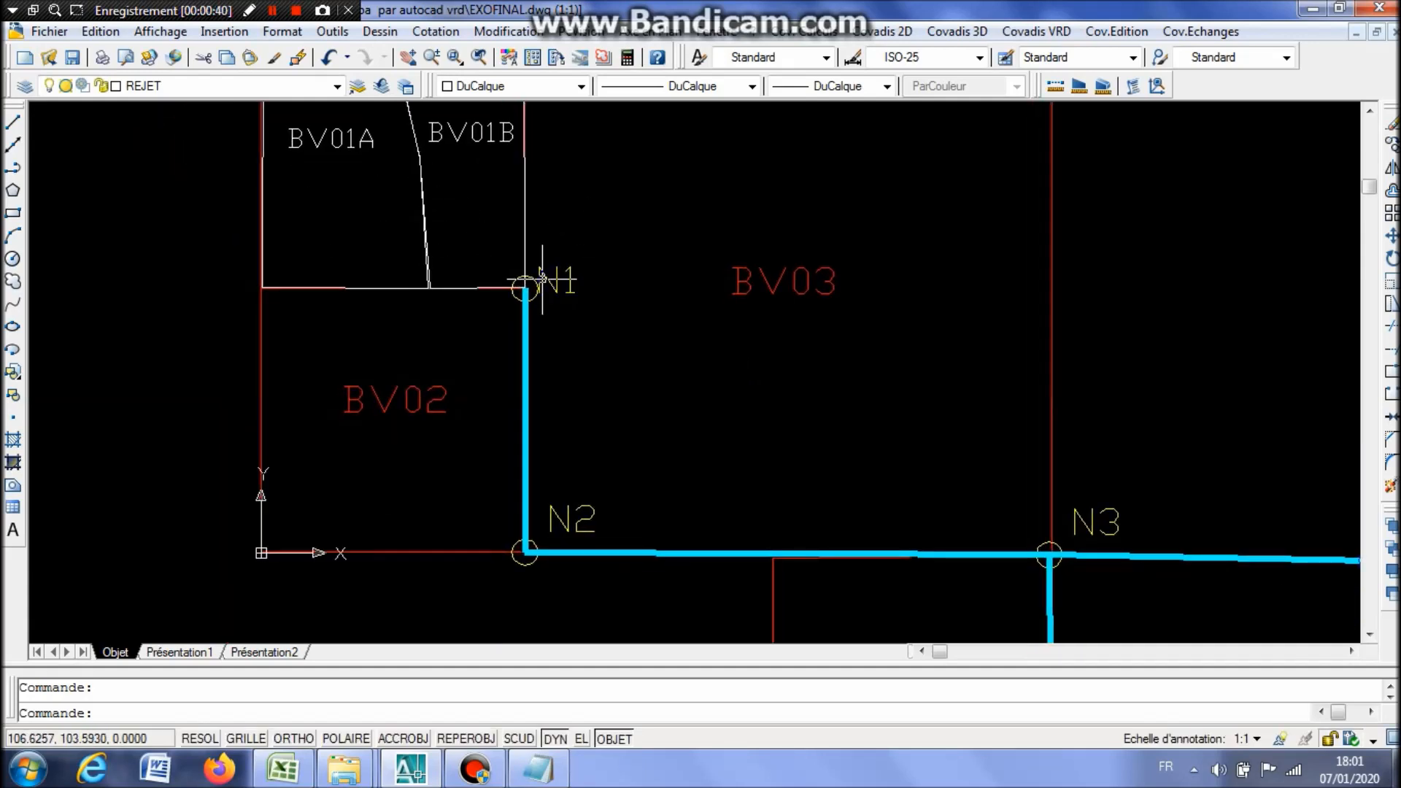
drag(556, 393, 569, 281)
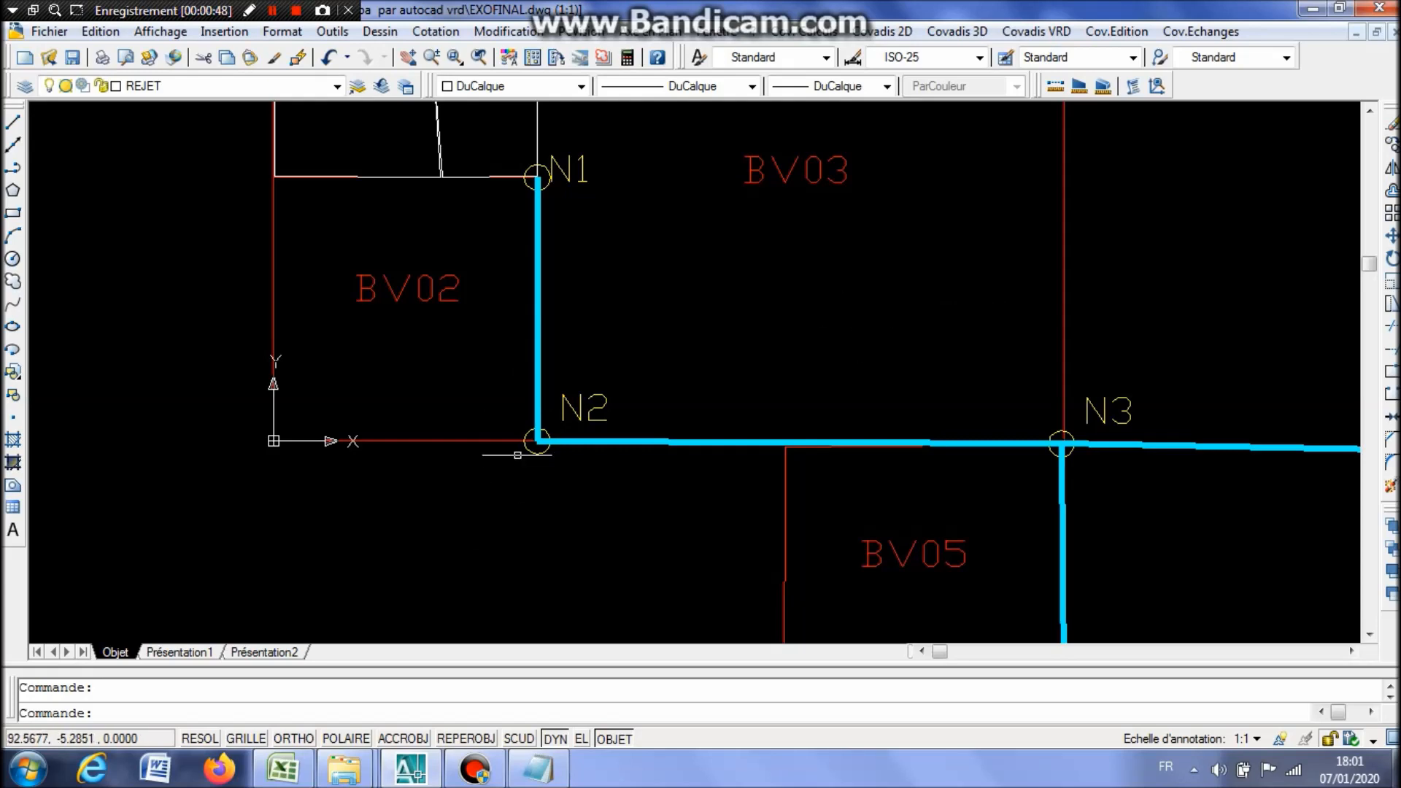
mouse_move(868, 224)
mouse_down()
mouse_move(603, 251)
mouse_move(703, 354)
mouse_up()
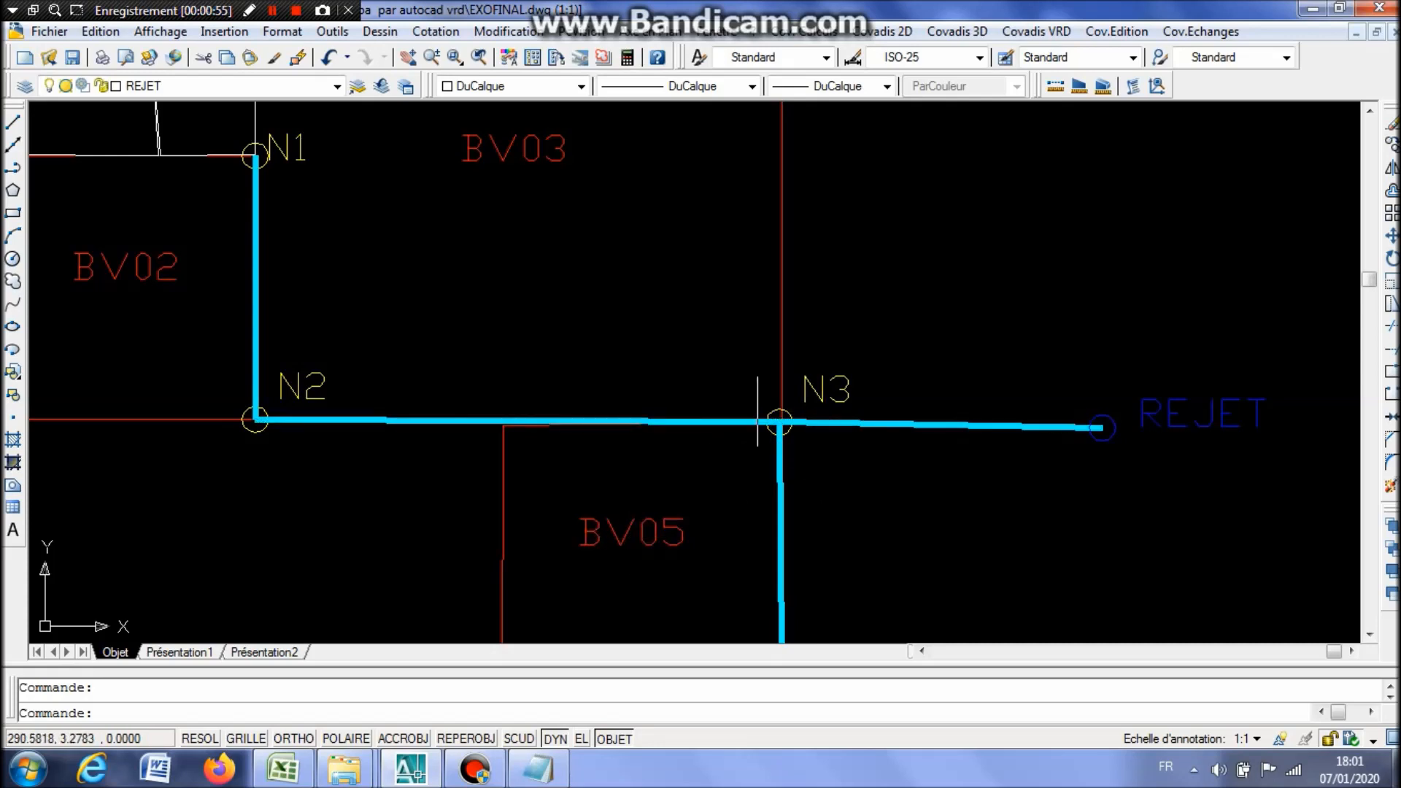
scroll(817, 409, down, 5)
scroll(807, 303, up, 6)
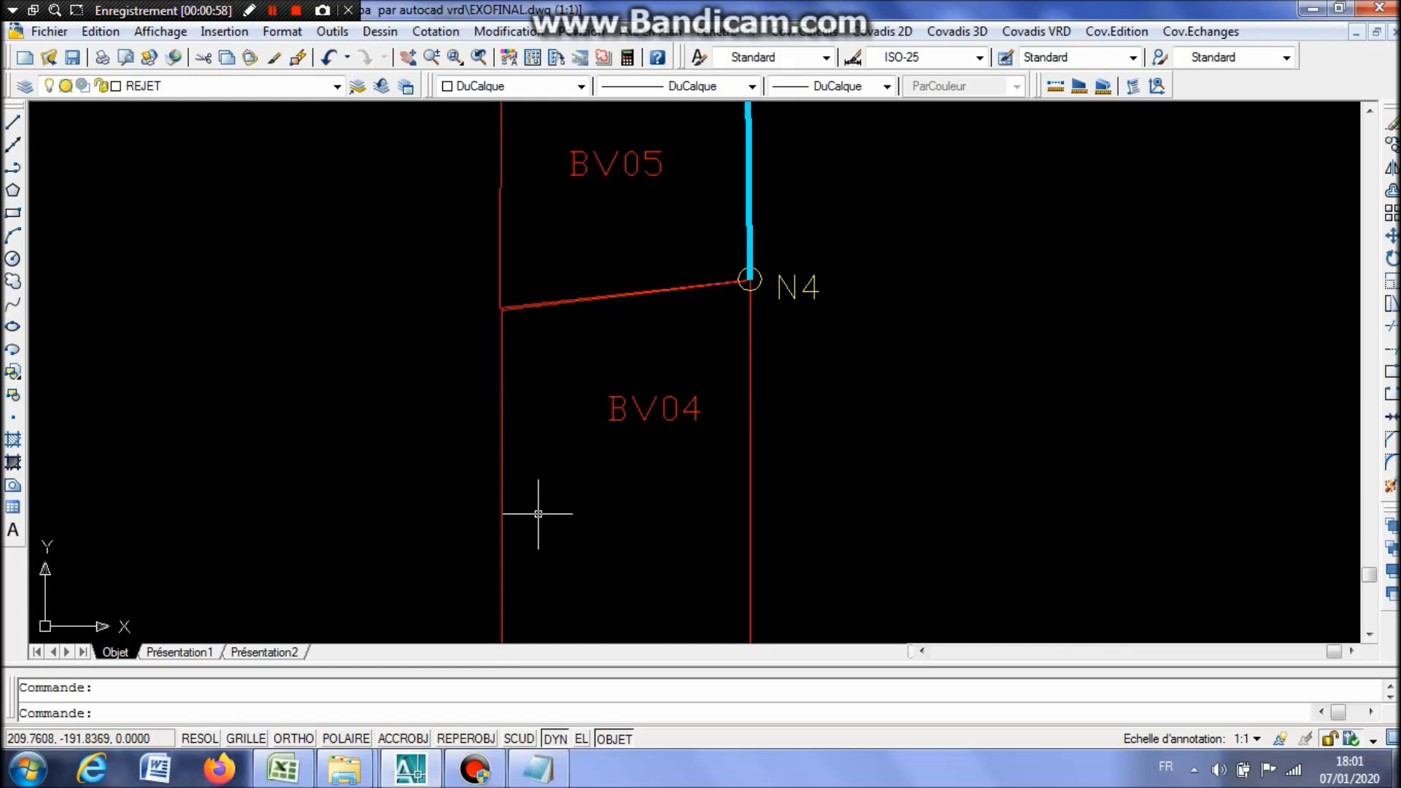
drag(872, 248, 822, 448)
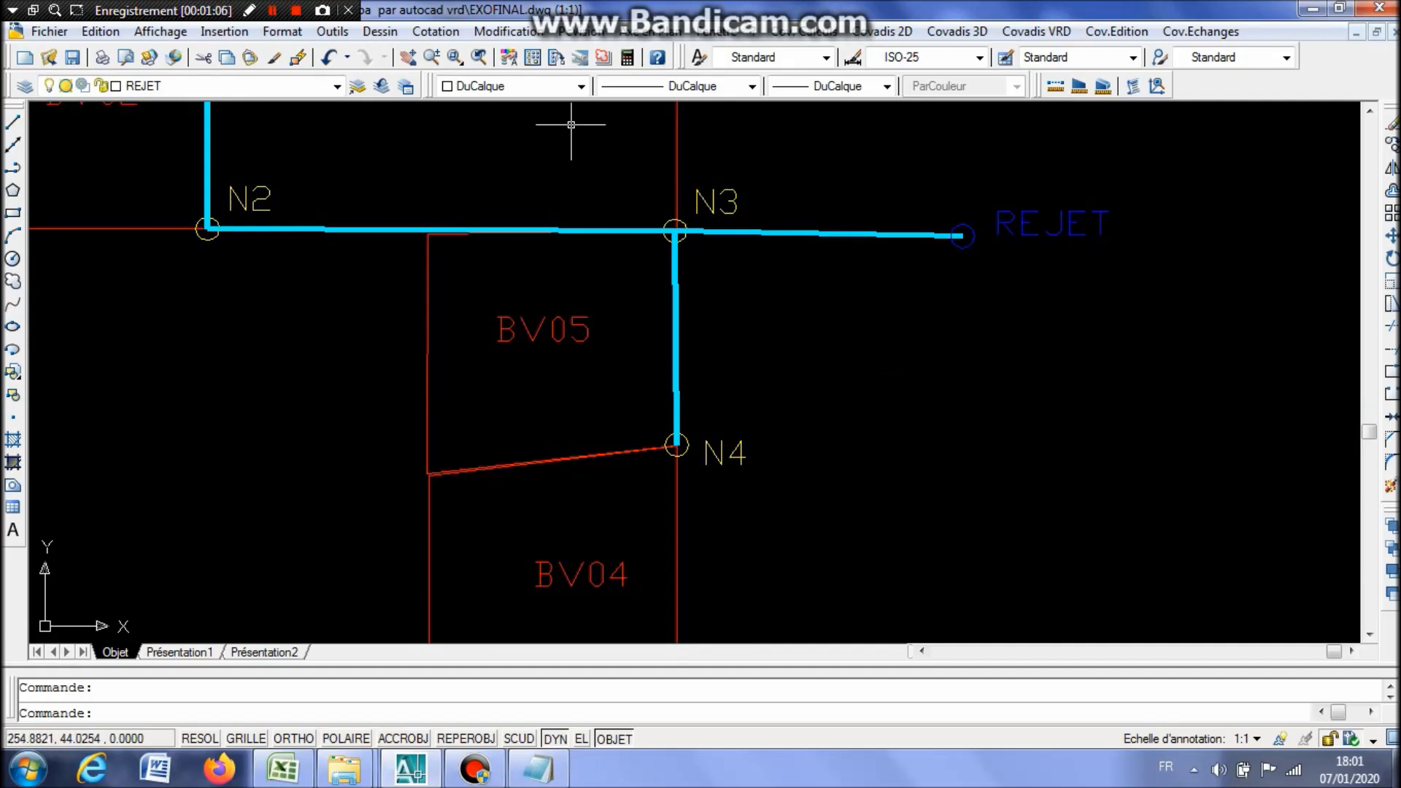
scroll(970, 204, up, 2)
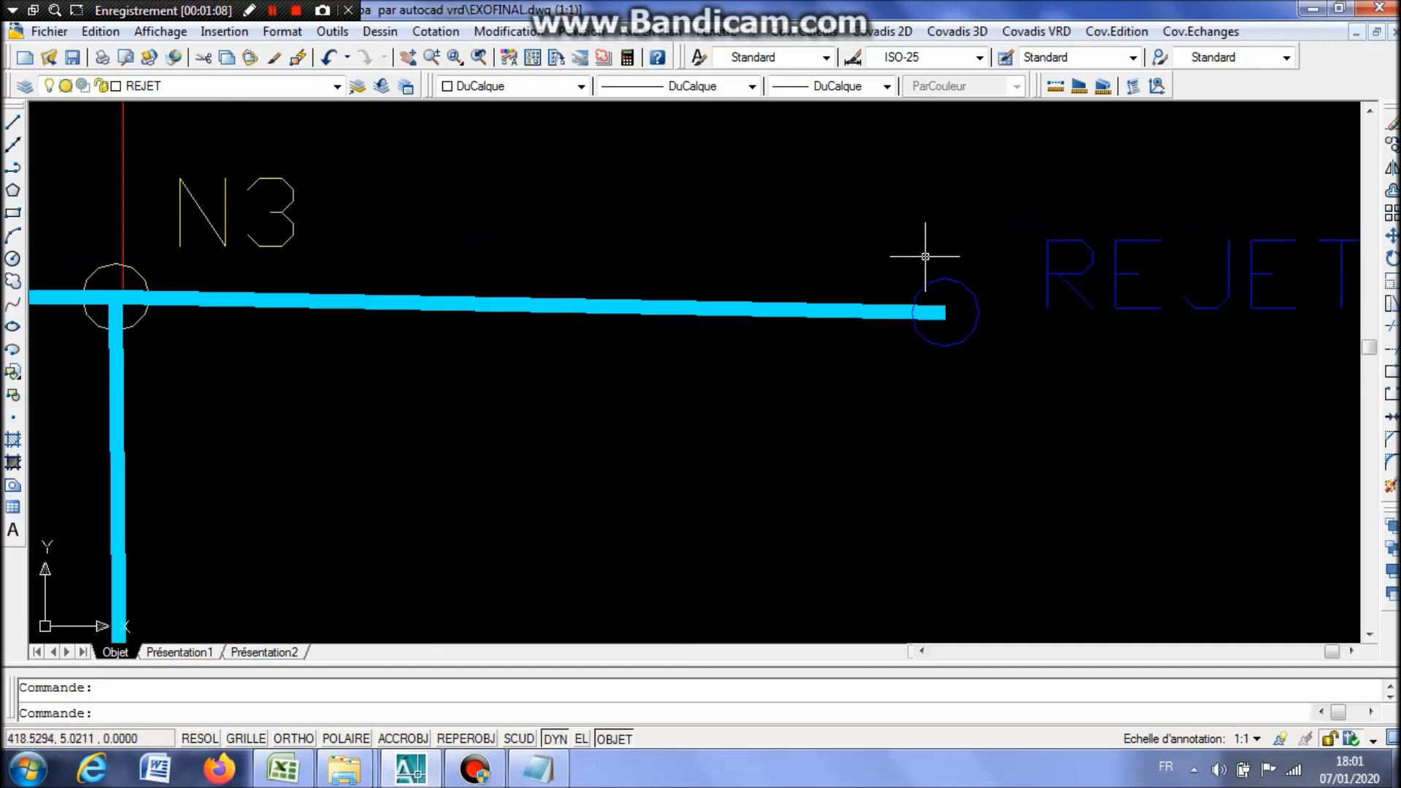
scroll(925, 253, down, 5)
drag(758, 253, 727, 341)
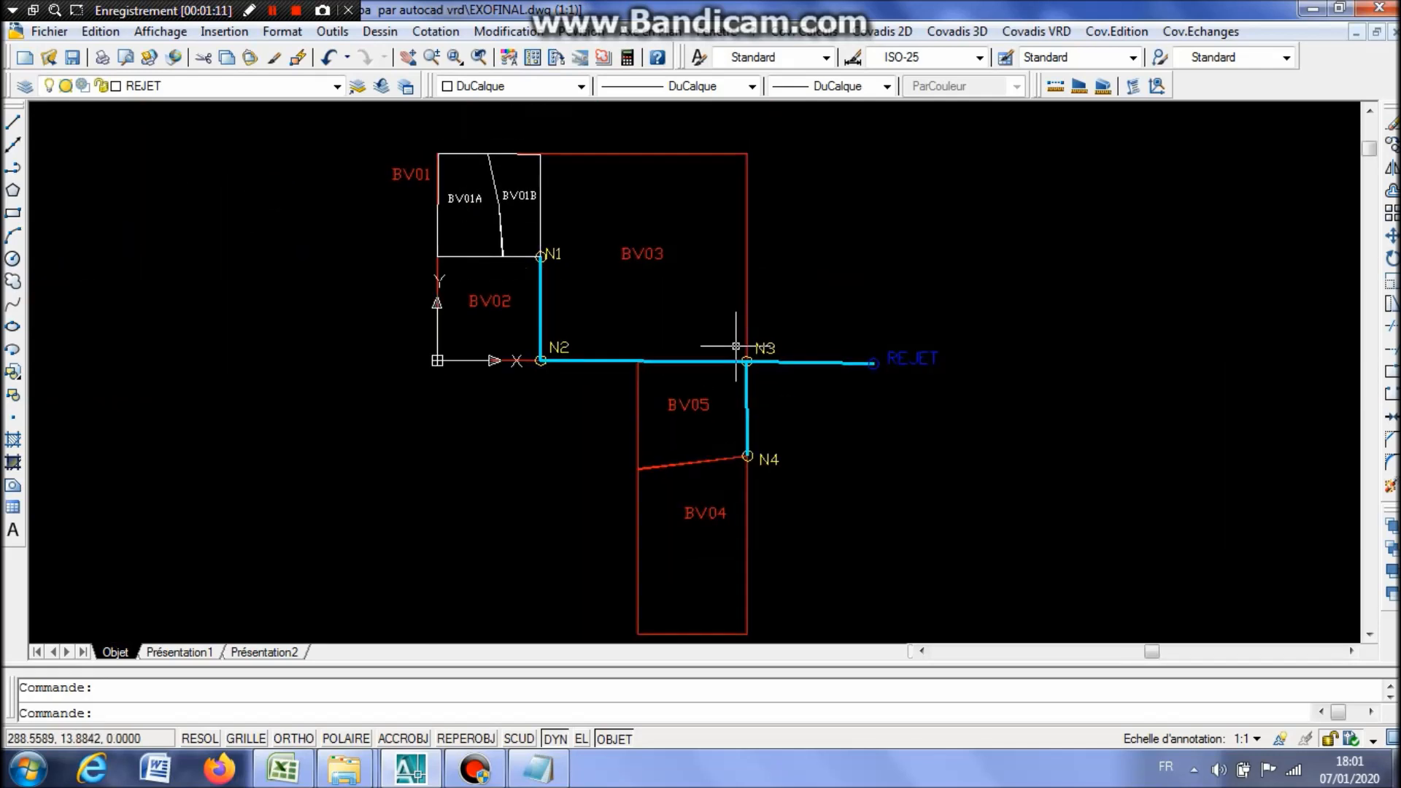
Open the layer properties manager and review the catchment layers BV01, BV01A and BV01B.
click(338, 89)
click(338, 89)
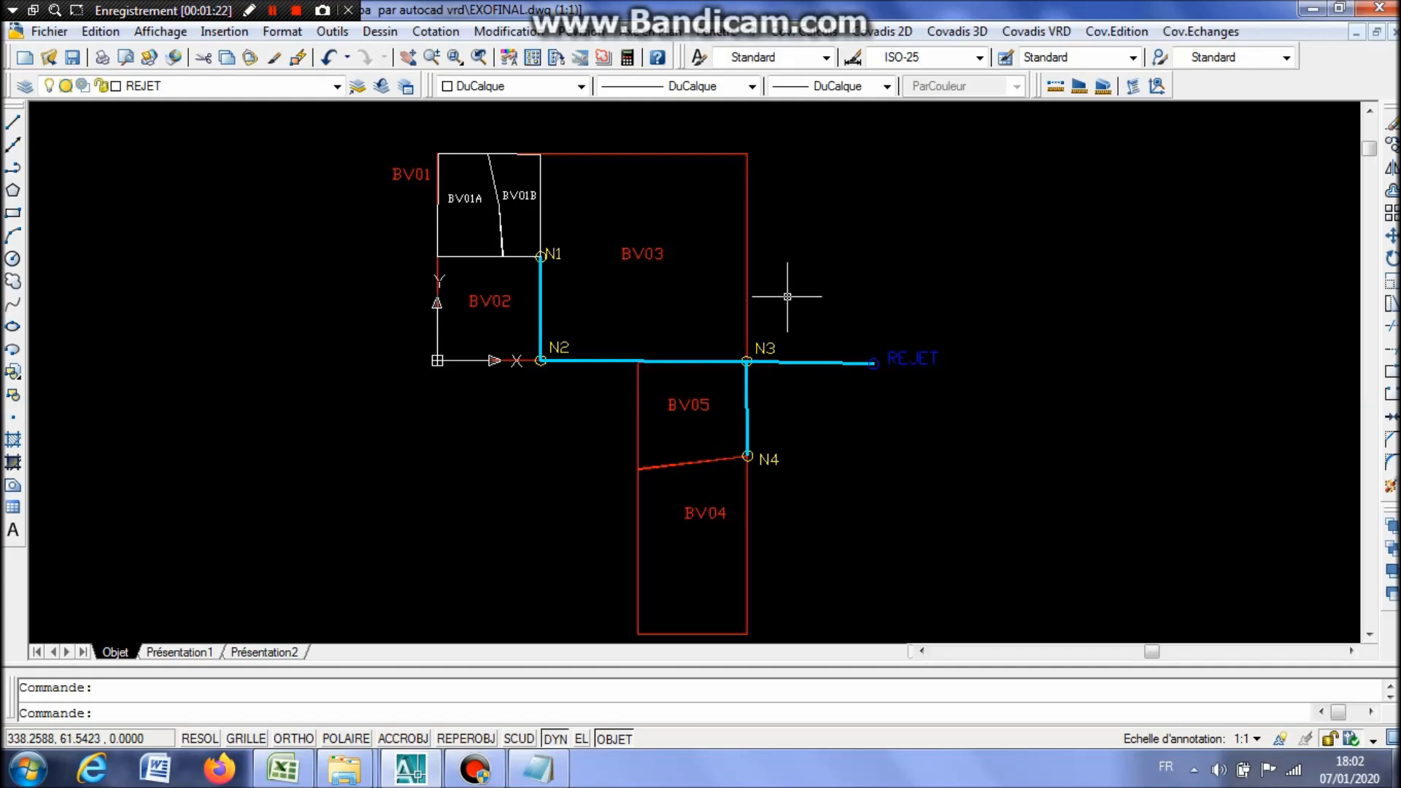
click(25, 87)
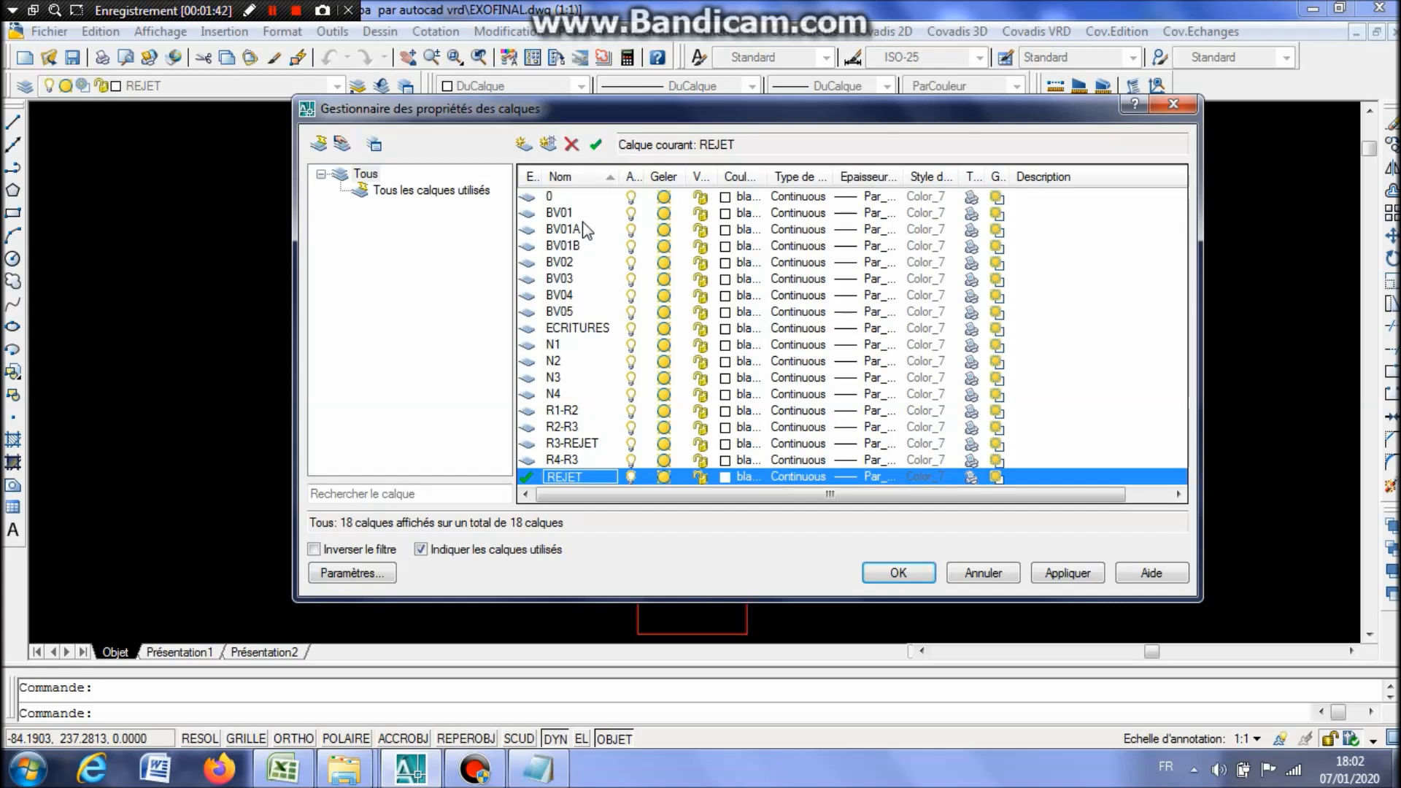
click(572, 214)
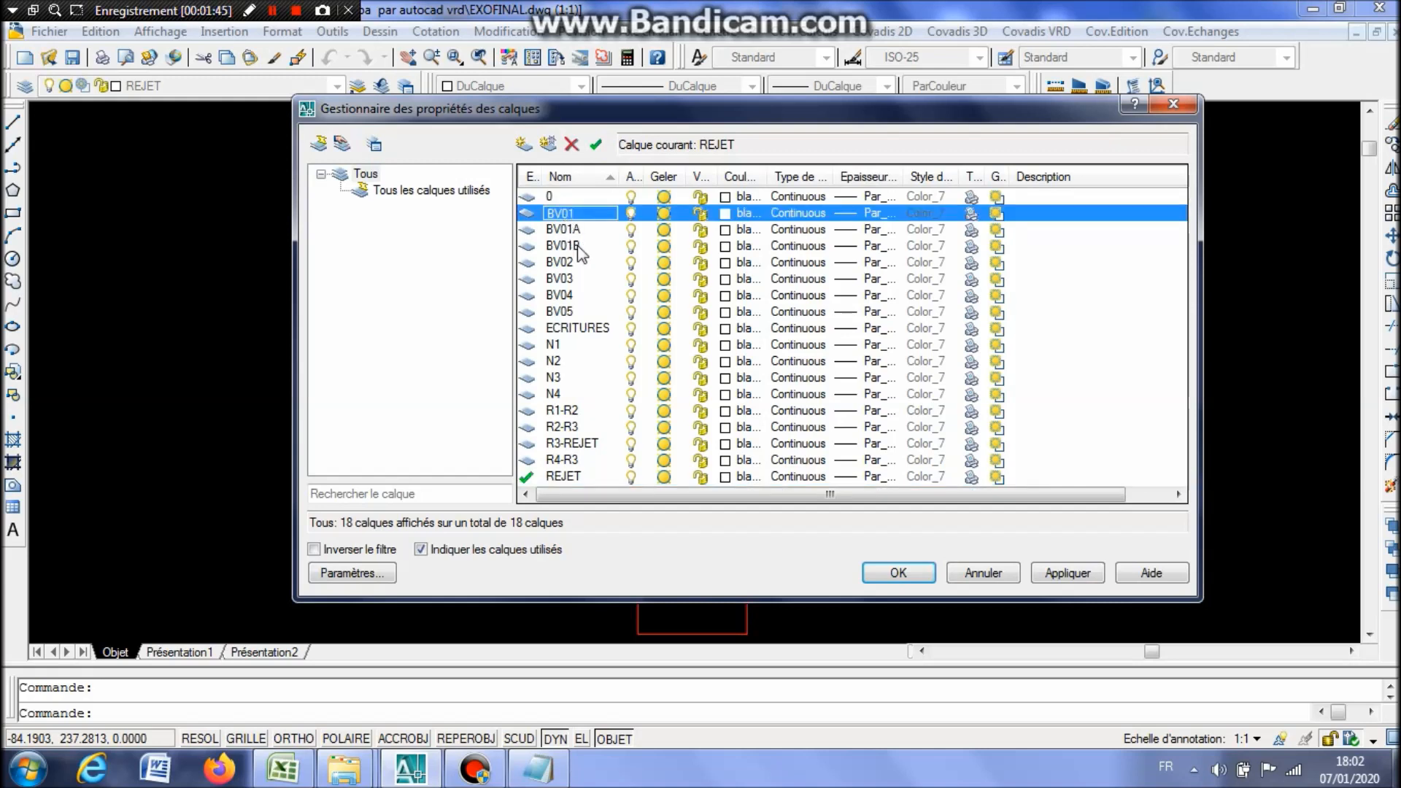
click(574, 232)
click(574, 246)
click(576, 230)
click(579, 245)
click(580, 230)
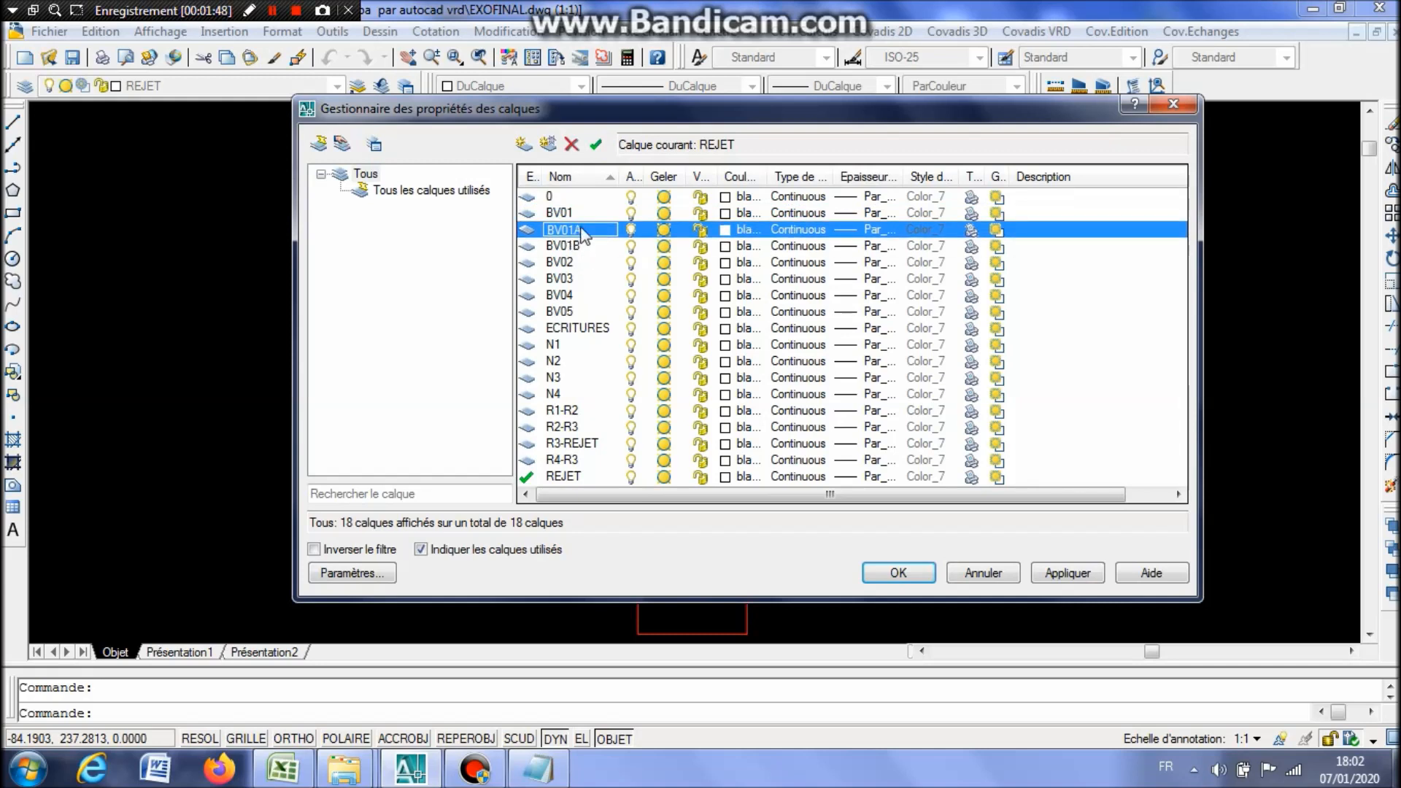
click(577, 248)
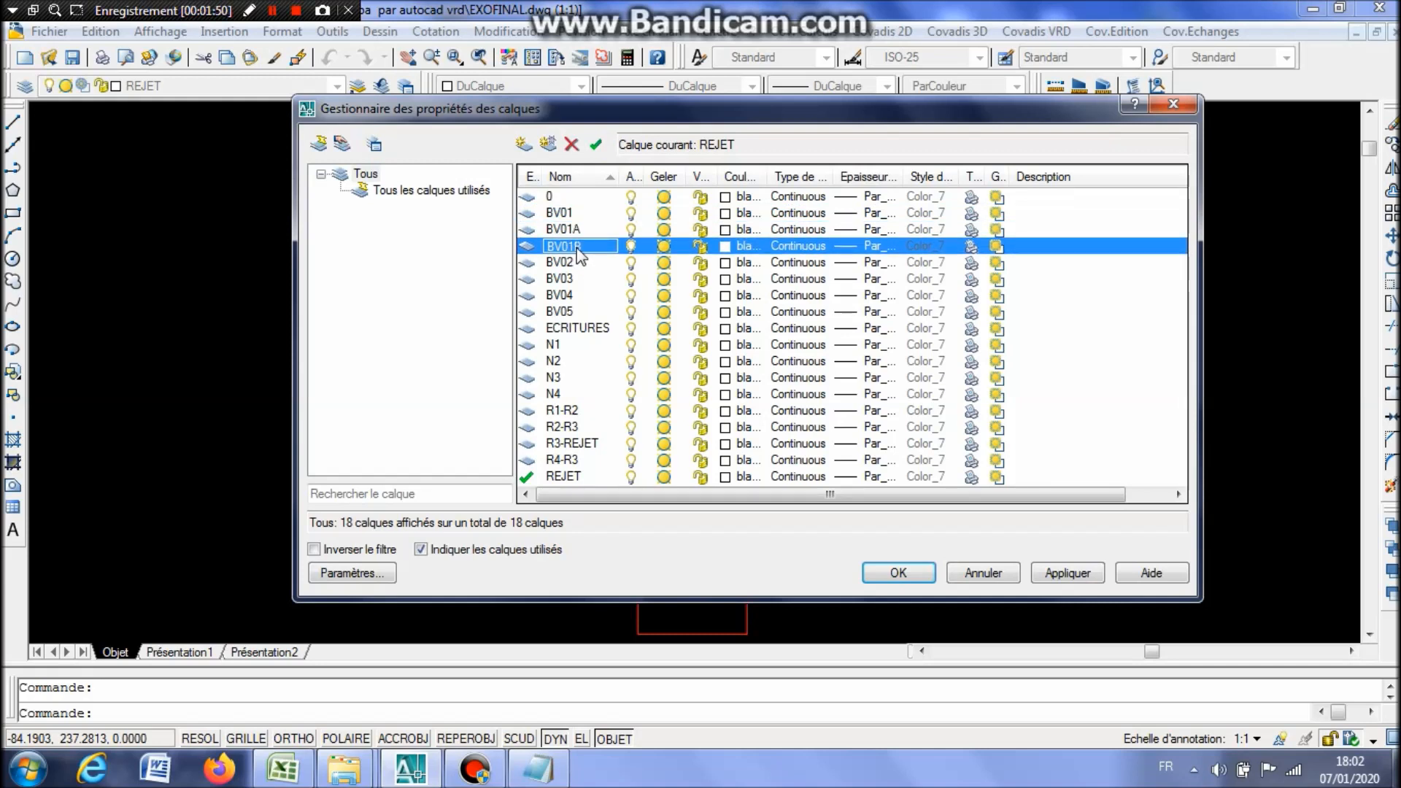
Review the node layers N1, N2 and N3 and close the layer manager without applying changes.
click(553, 345)
click(554, 361)
click(556, 377)
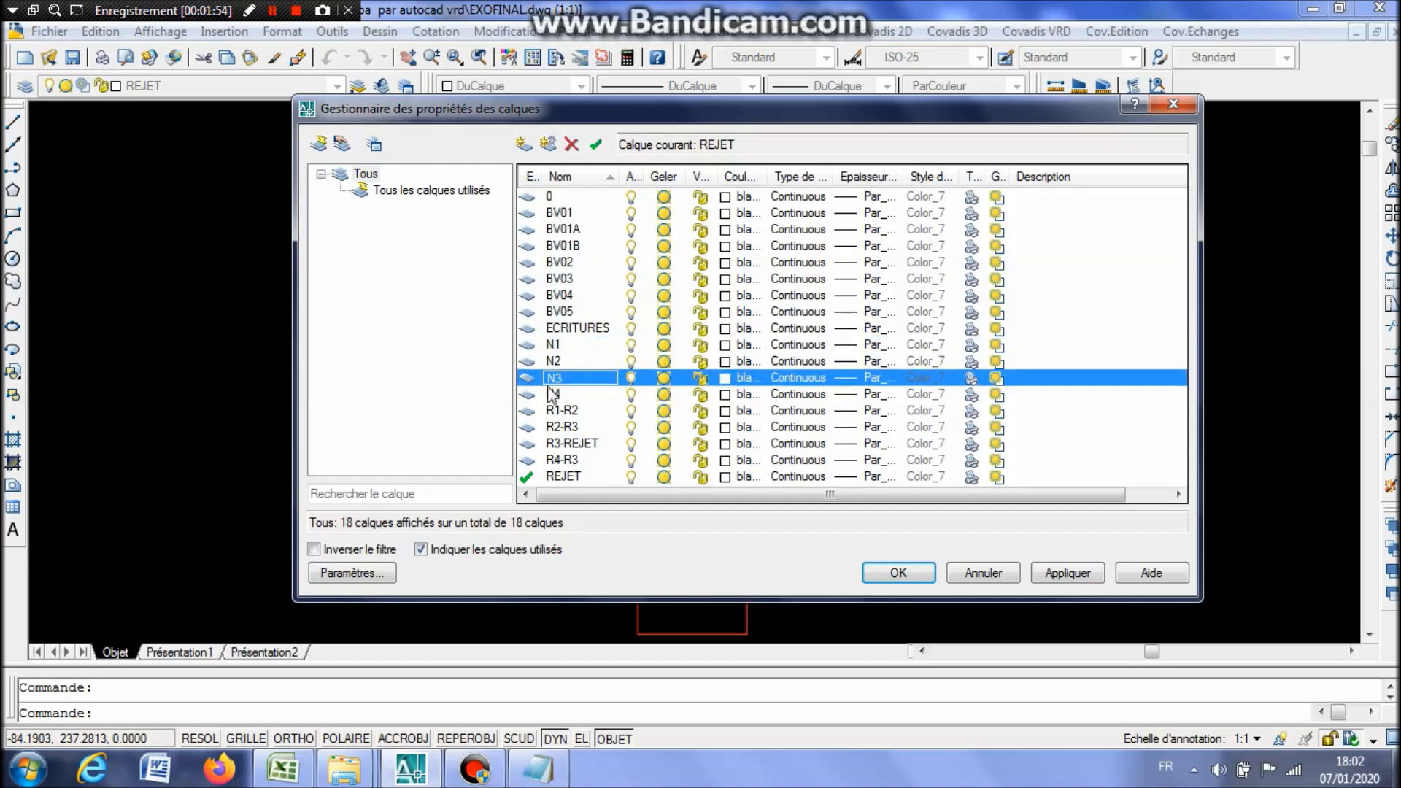
click(985, 572)
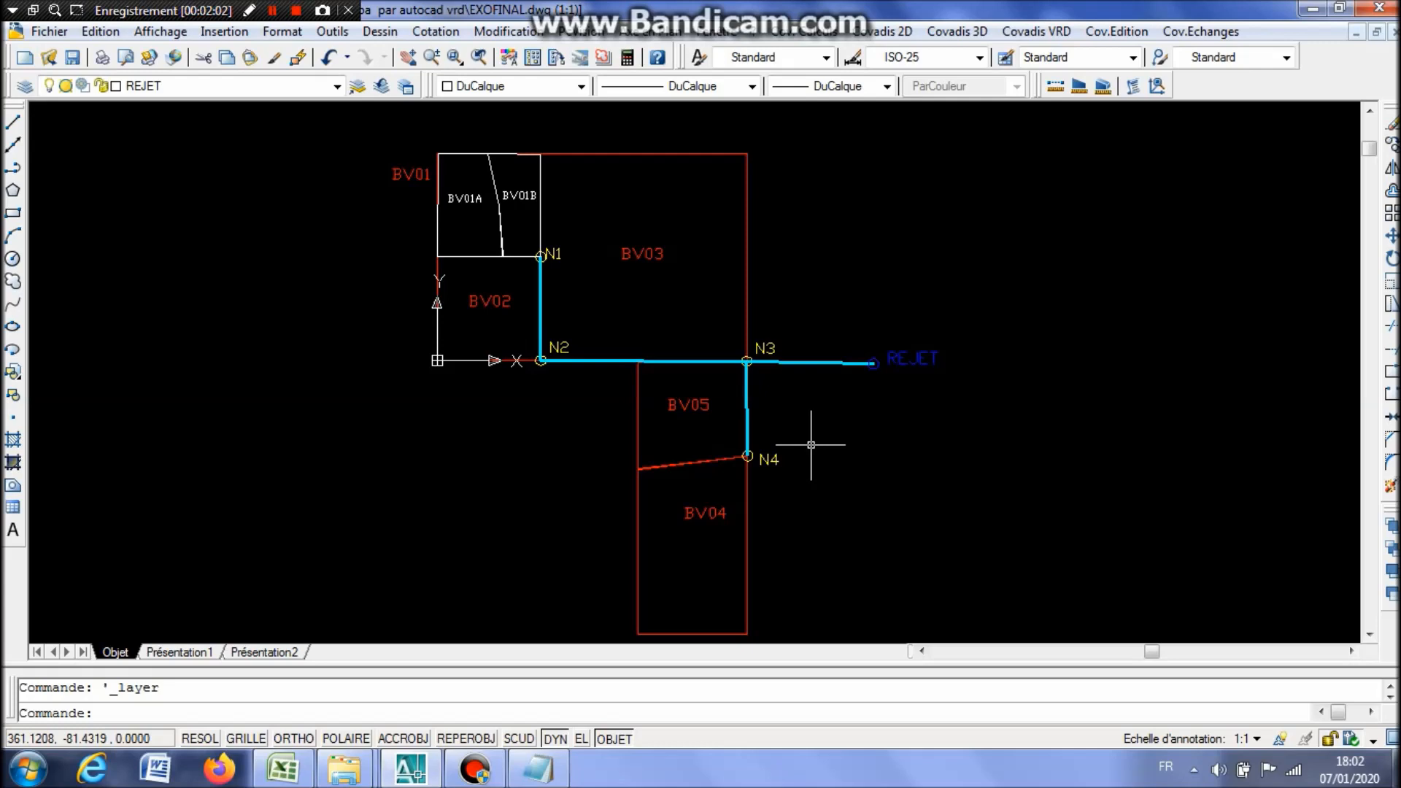
Select the red outline of catchment BV01 to check which layer it is on.
scroll(438, 166, up, 8)
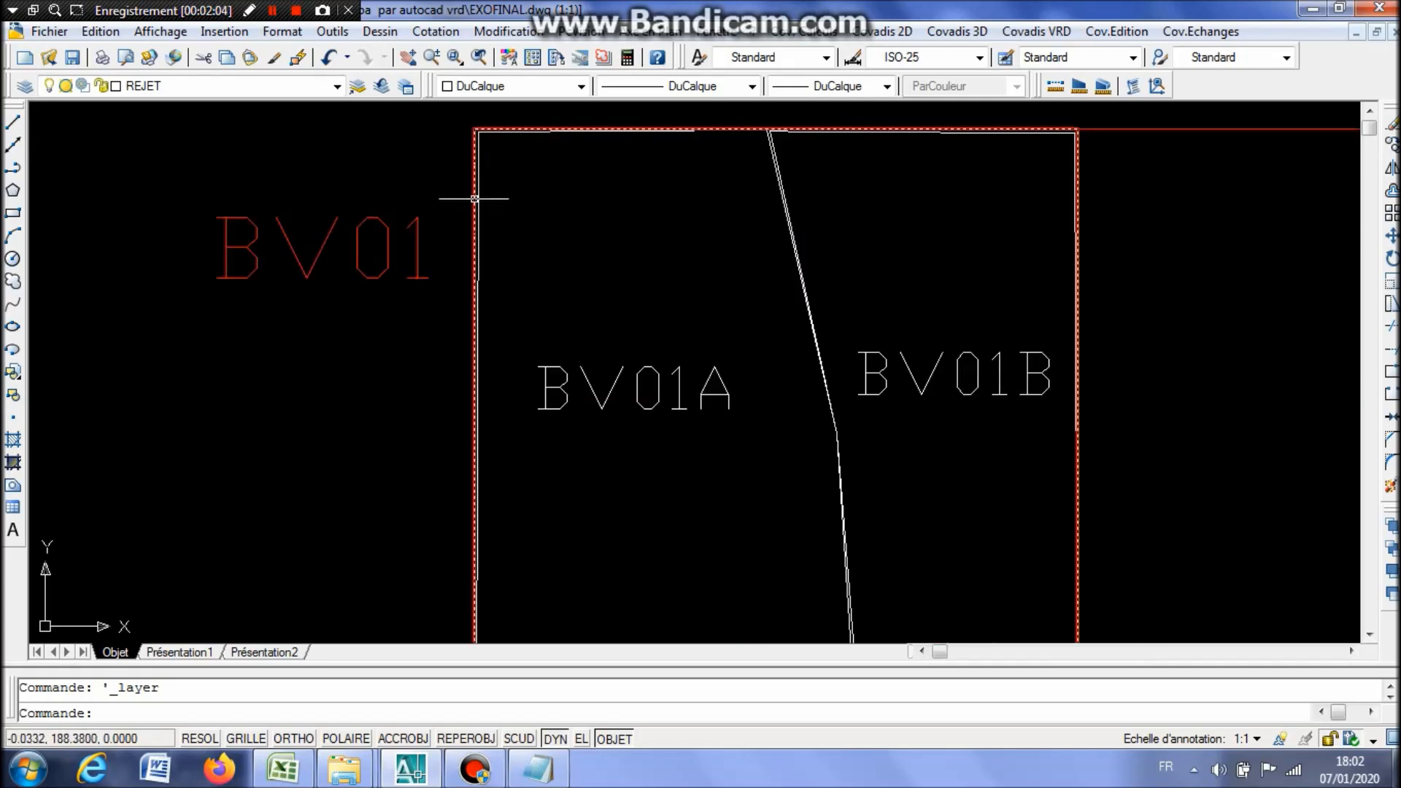
click(475, 198)
scroll(528, 184, down, 8)
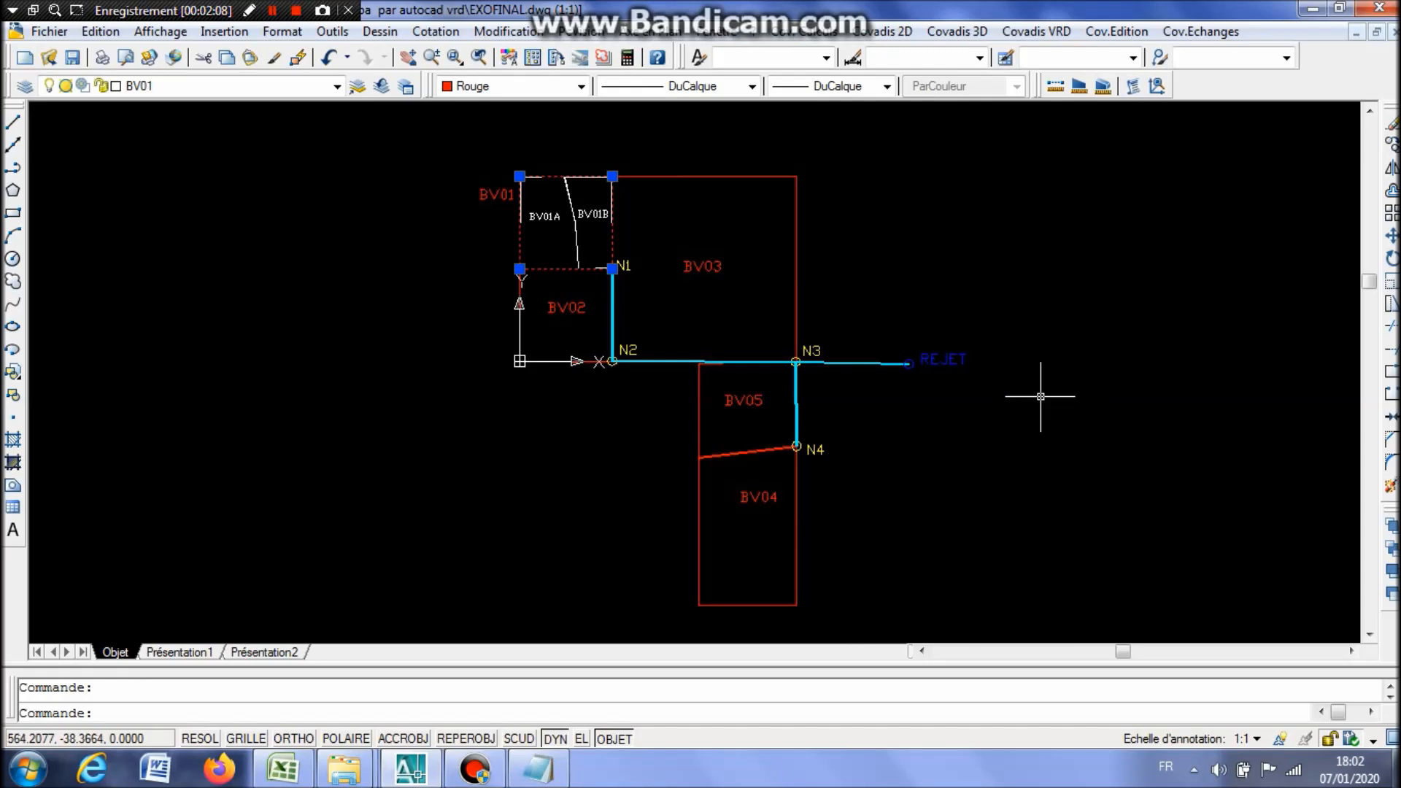
scroll(701, 375, up, 1)
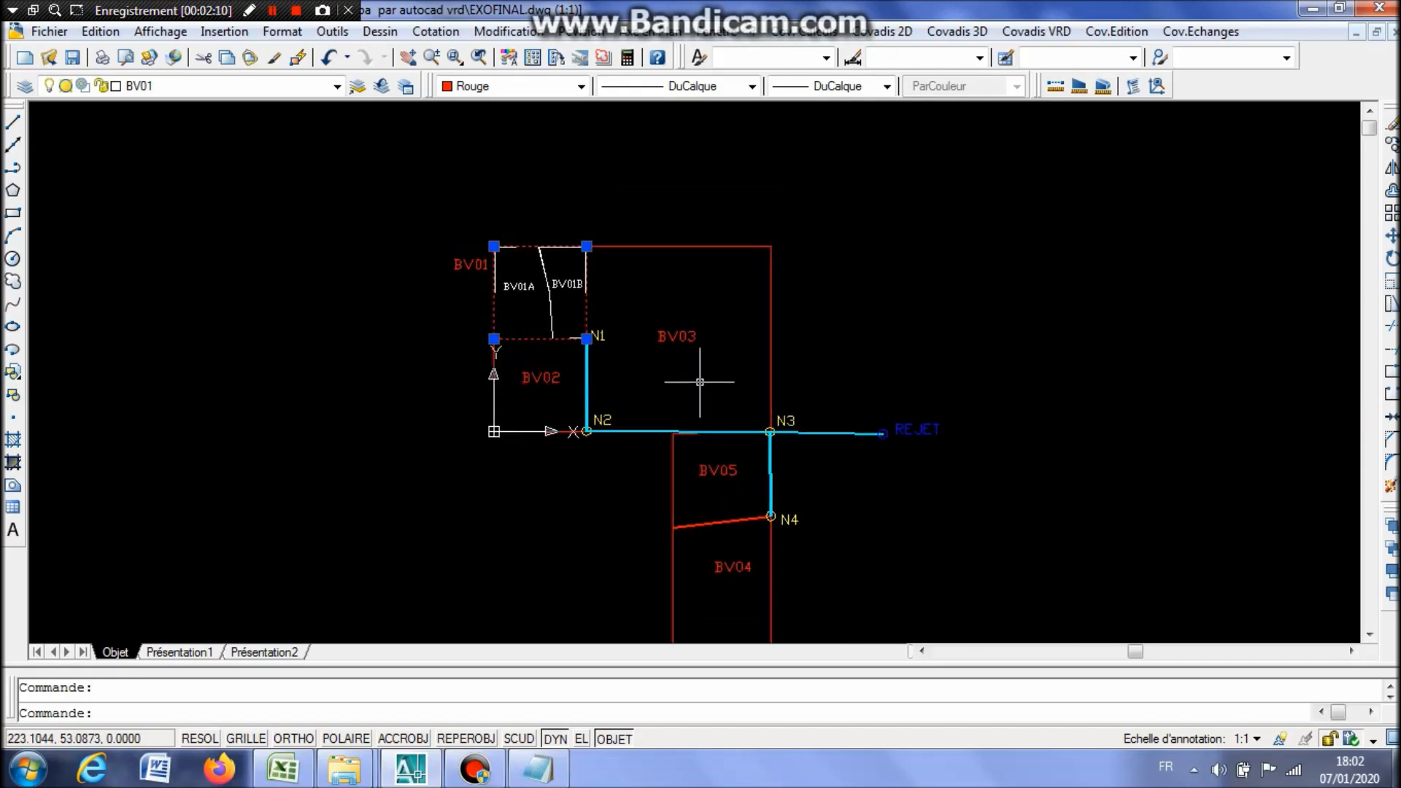
scroll(707, 375, up, 1)
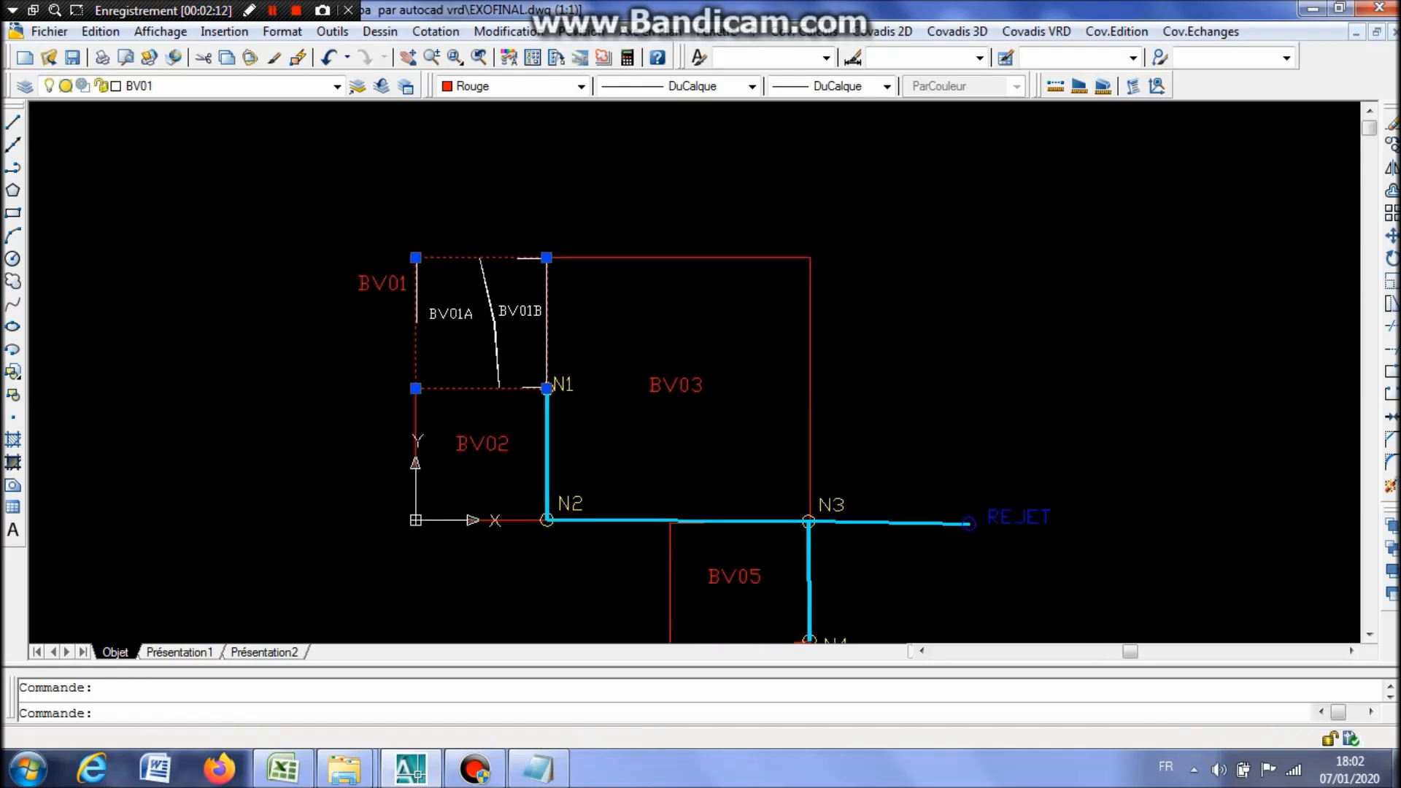
scroll(485, 255, up, 2)
scroll(485, 255, up, 1)
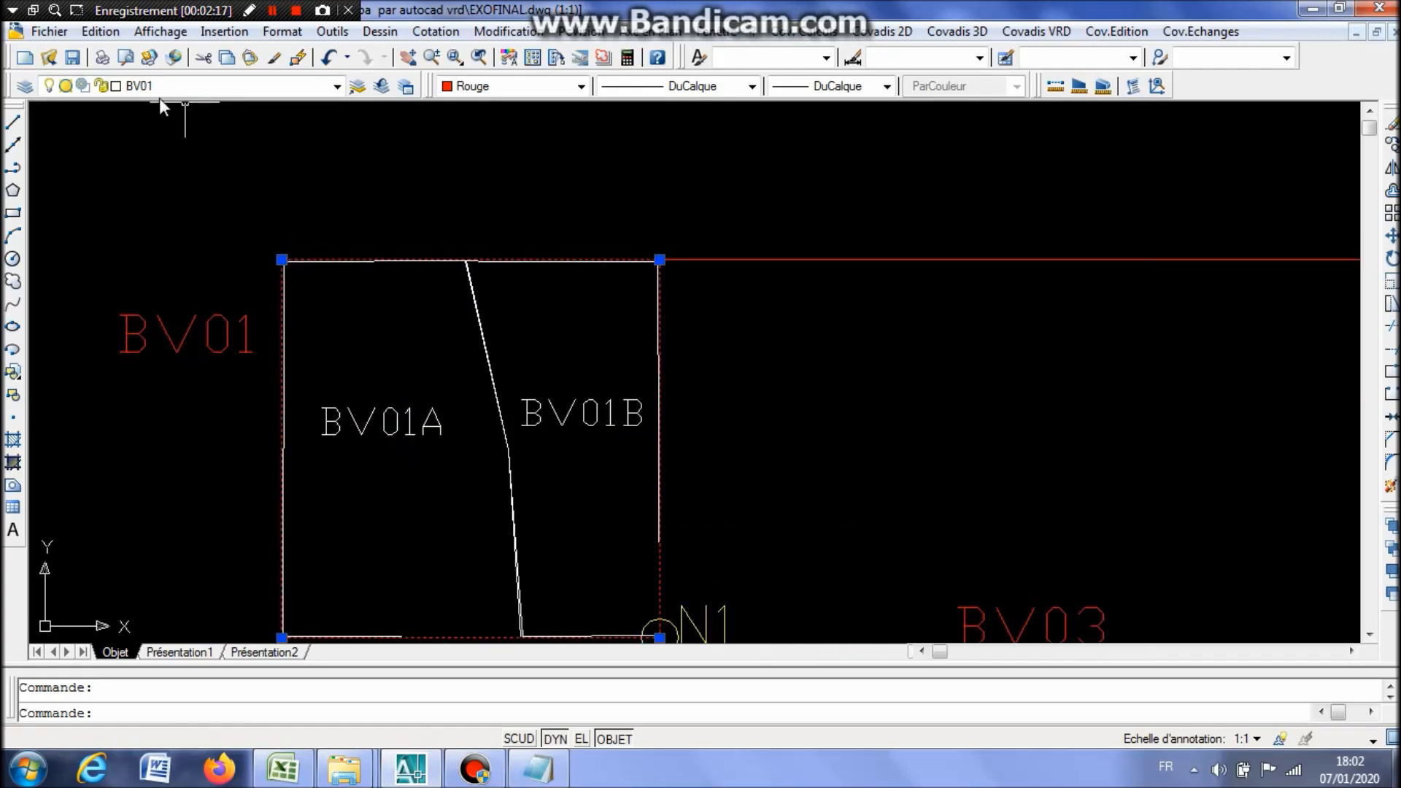
Add the circle at node N1 to the selection to inspect it with the BV01 outline, and clear the selection.
scroll(487, 171, down, 2)
drag(774, 177, 785, 80)
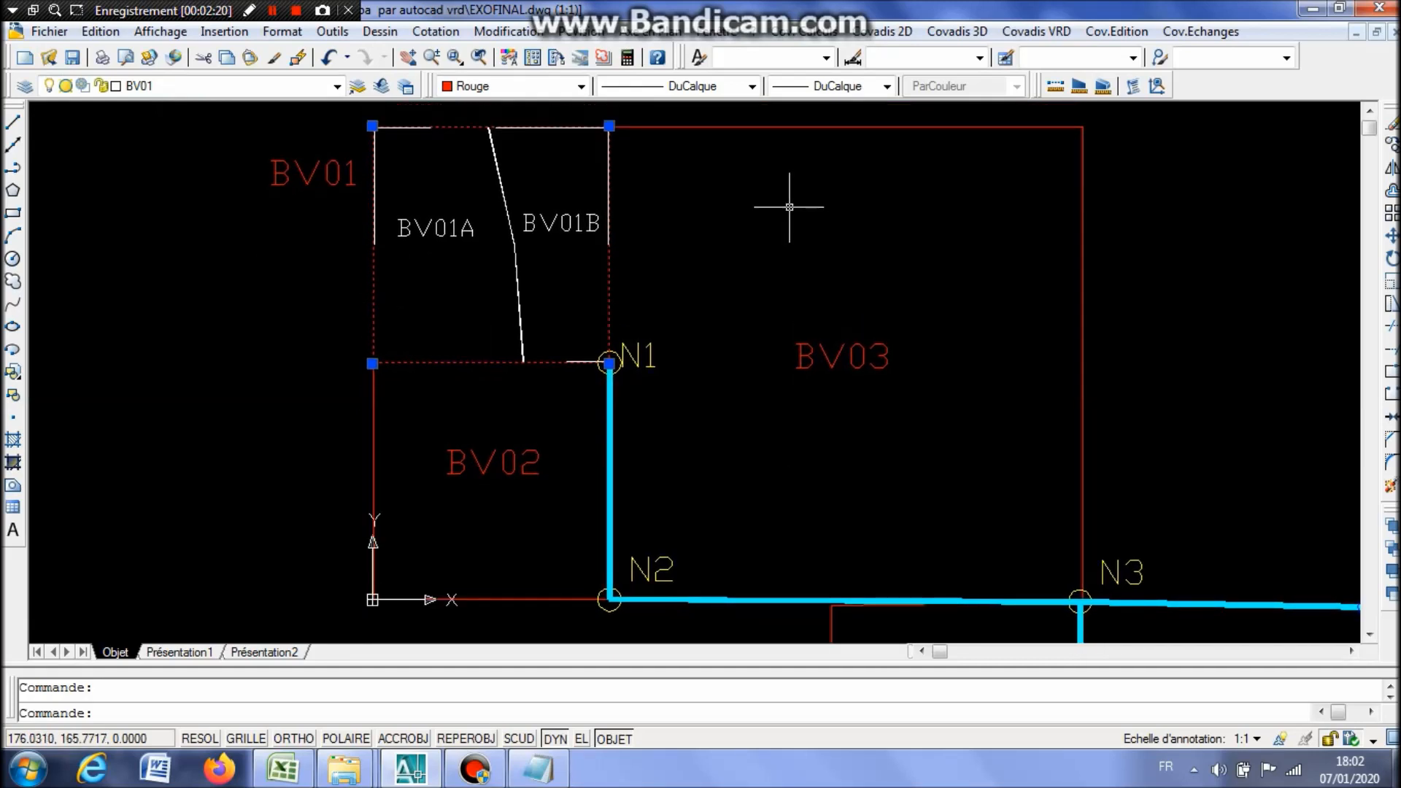
drag(765, 601, 703, 484)
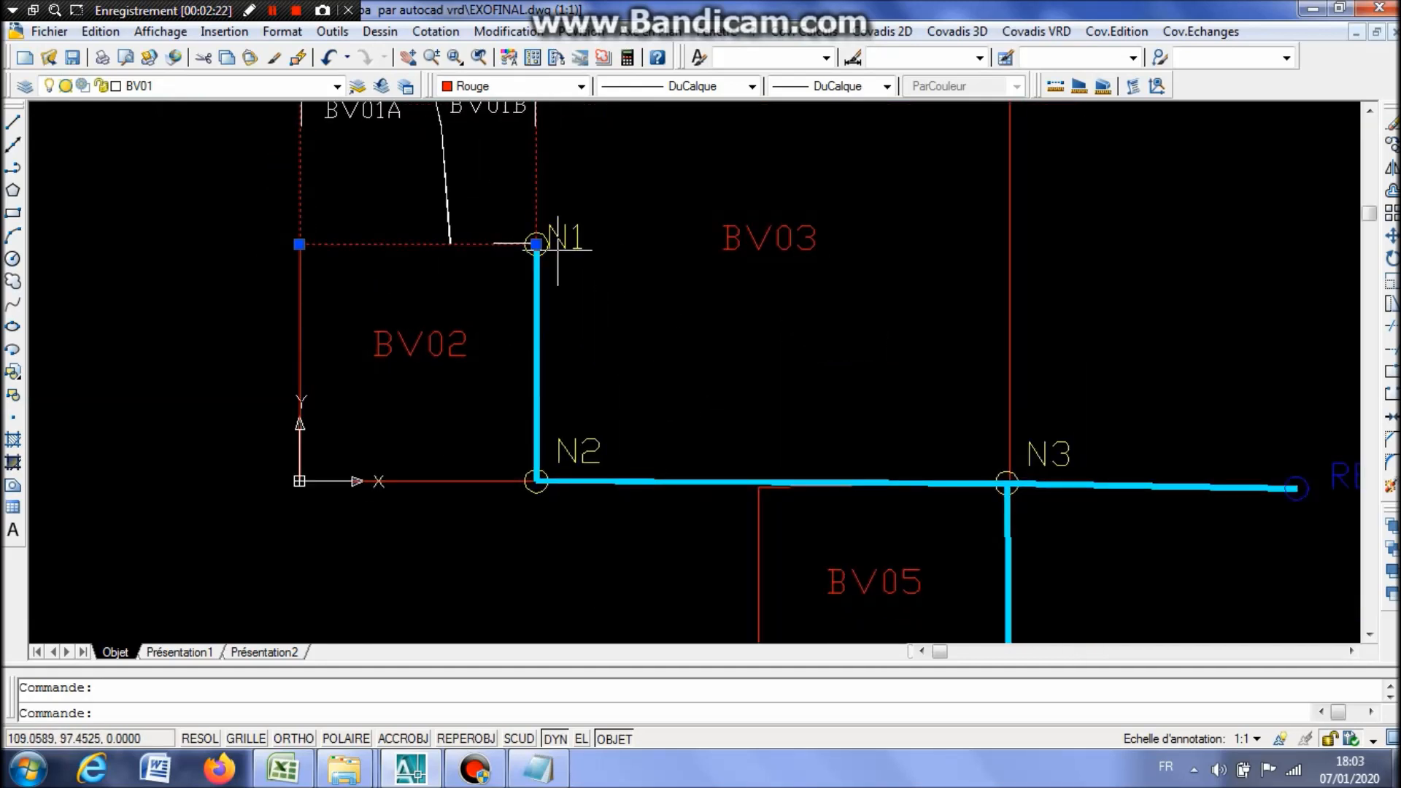
scroll(555, 255, up, 10)
scroll(548, 271, down, 8)
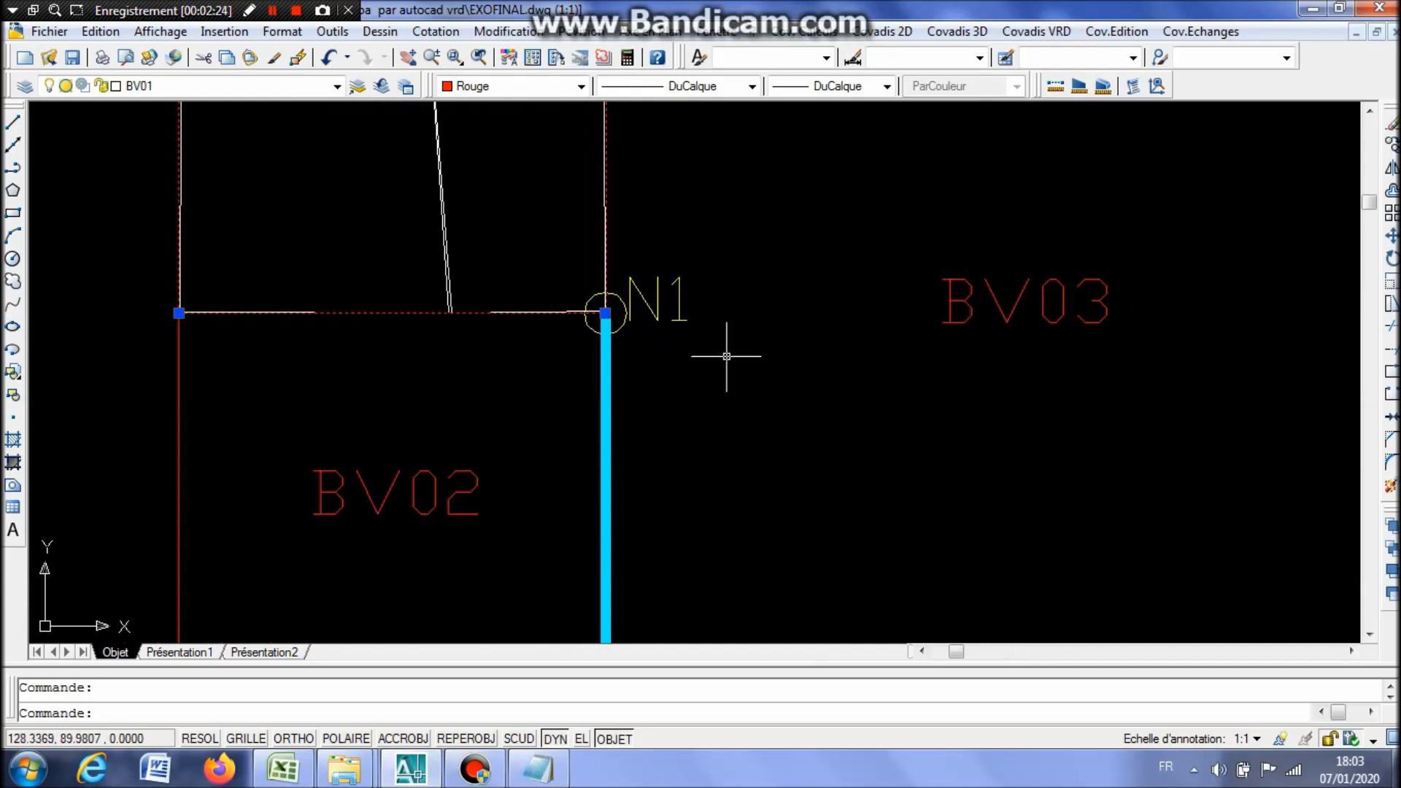
scroll(703, 353, up, 2)
click(578, 272)
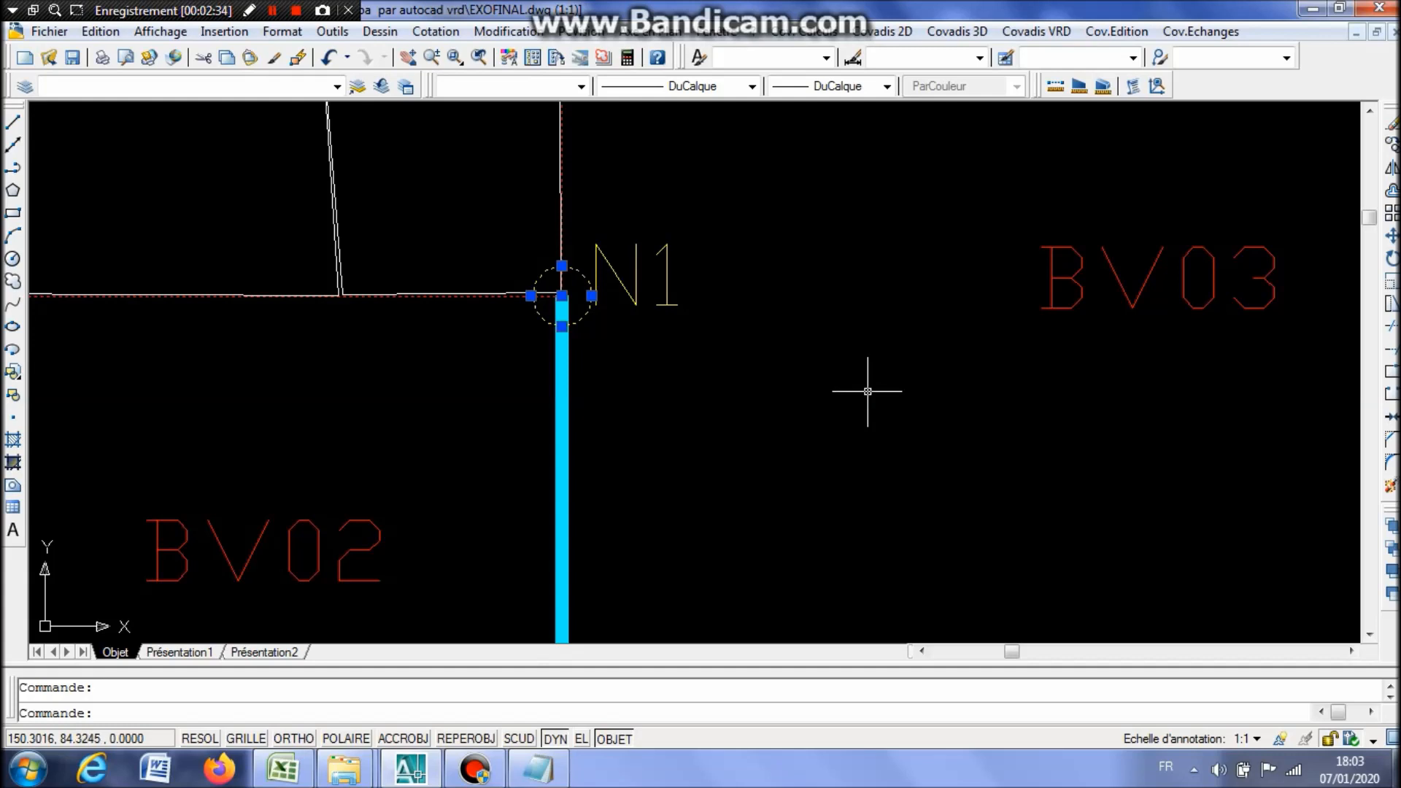
scroll(977, 408, down, 4)
mouse_move(874, 373)
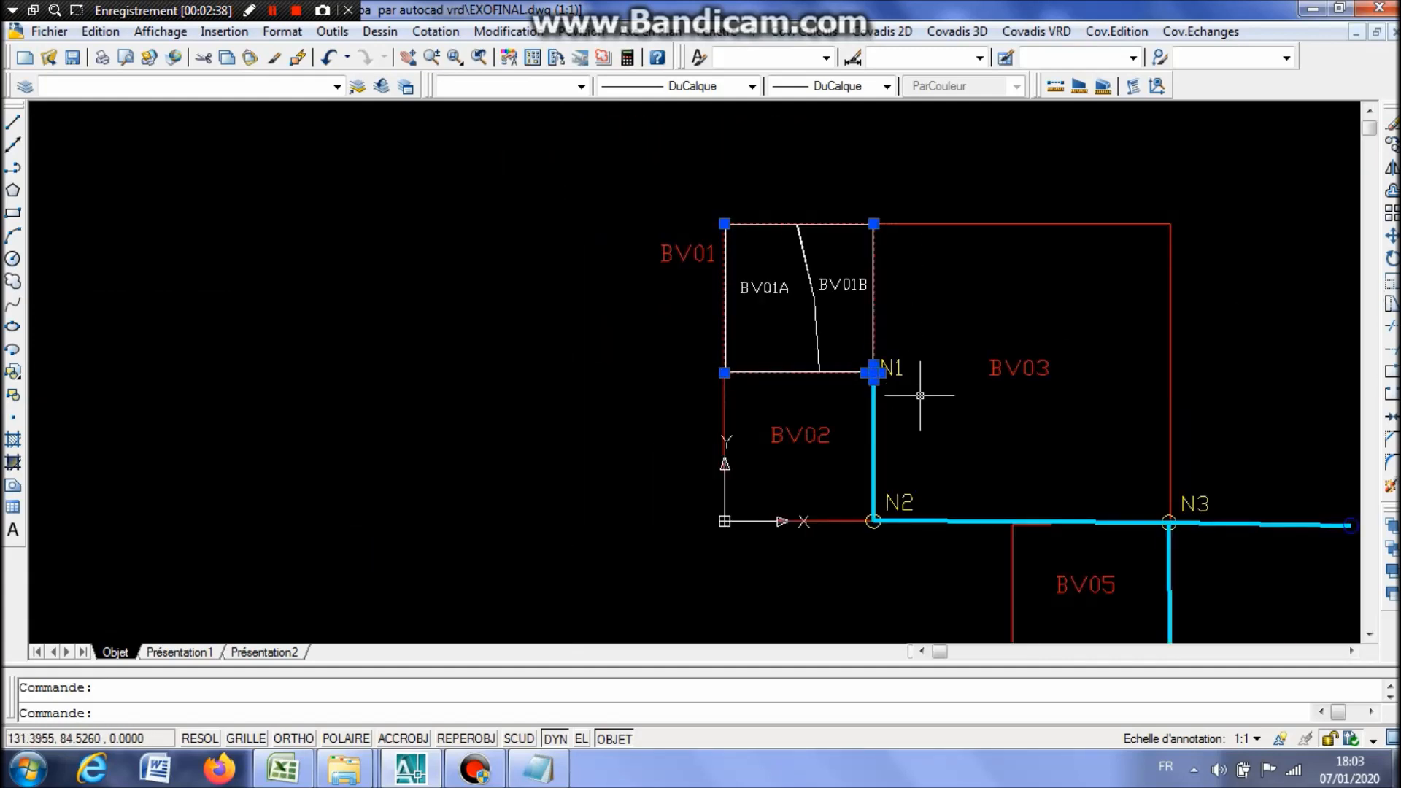
key(Escape)
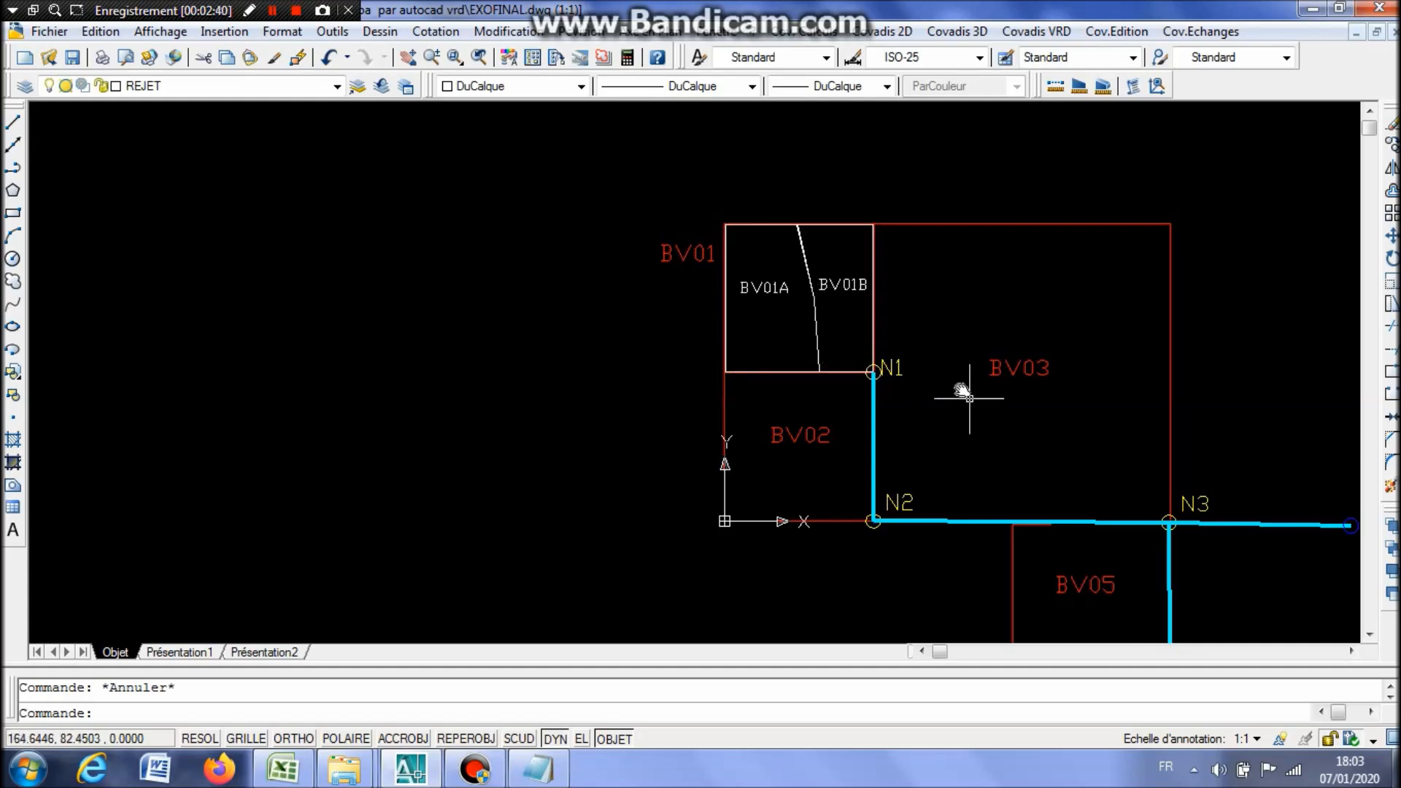
Select only the yellow circle at node N1 to check its layer.
drag(954, 396, 851, 341)
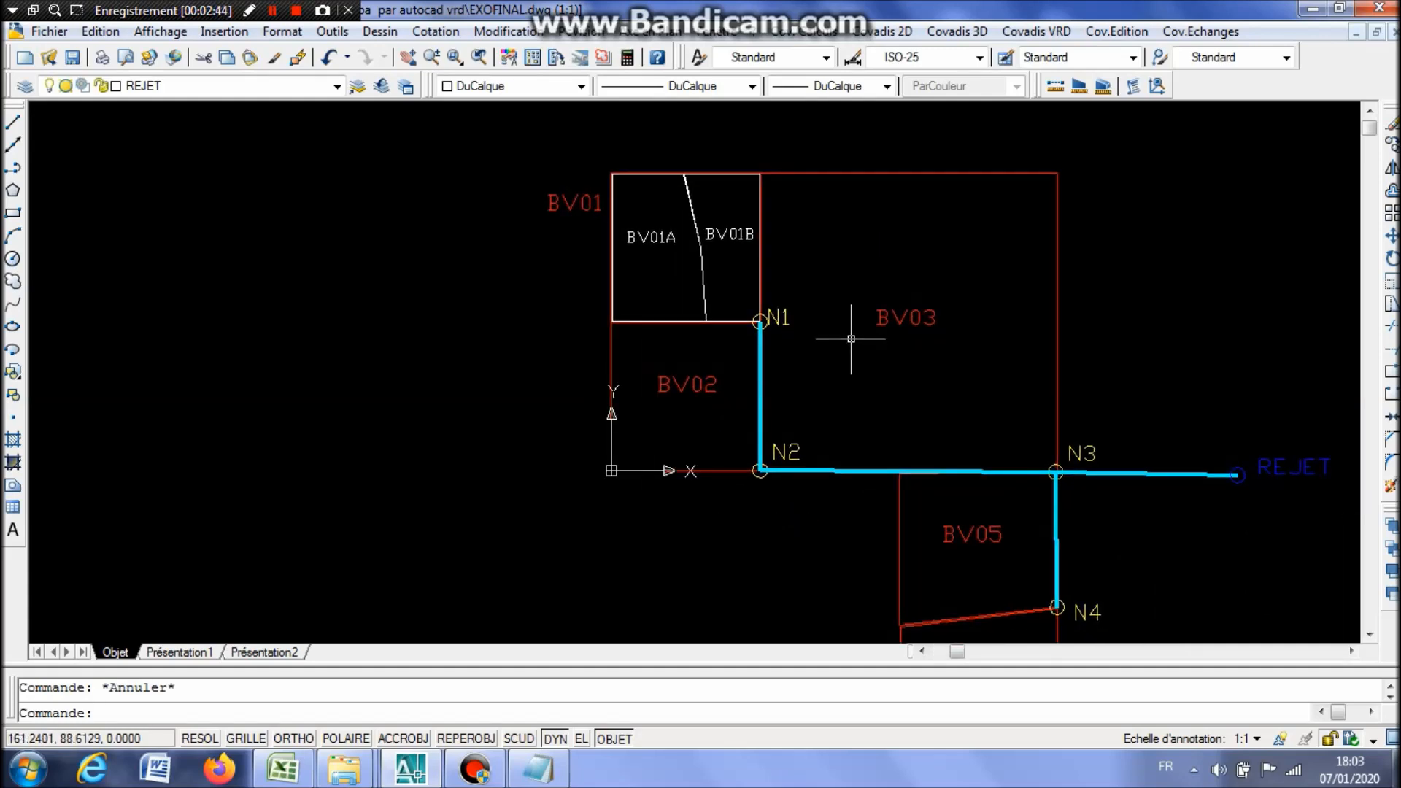
scroll(781, 313, up, 10)
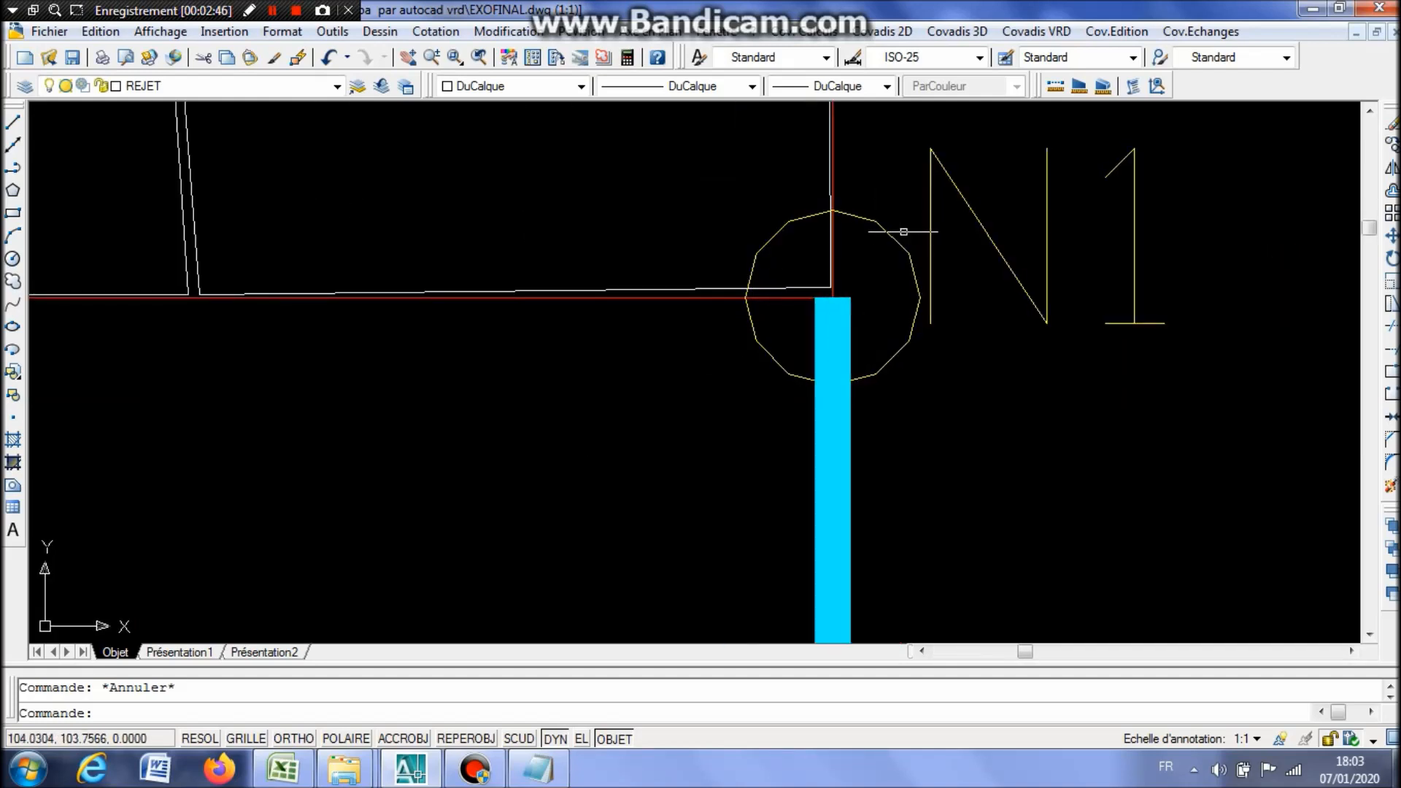
click(892, 232)
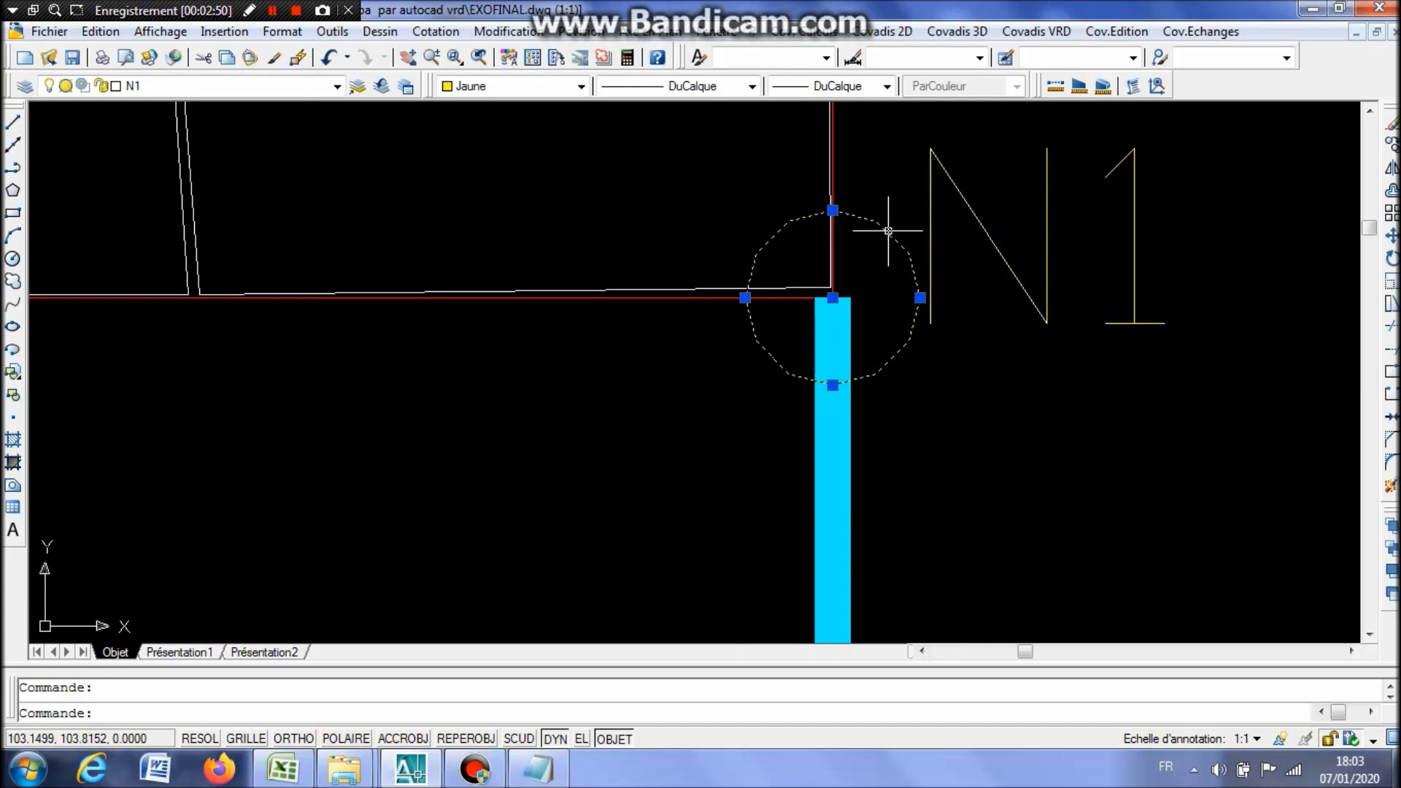
Check the centre Z elevation in the properties of the circle at node N1 without changing it.
click(512, 57)
click(223, 498)
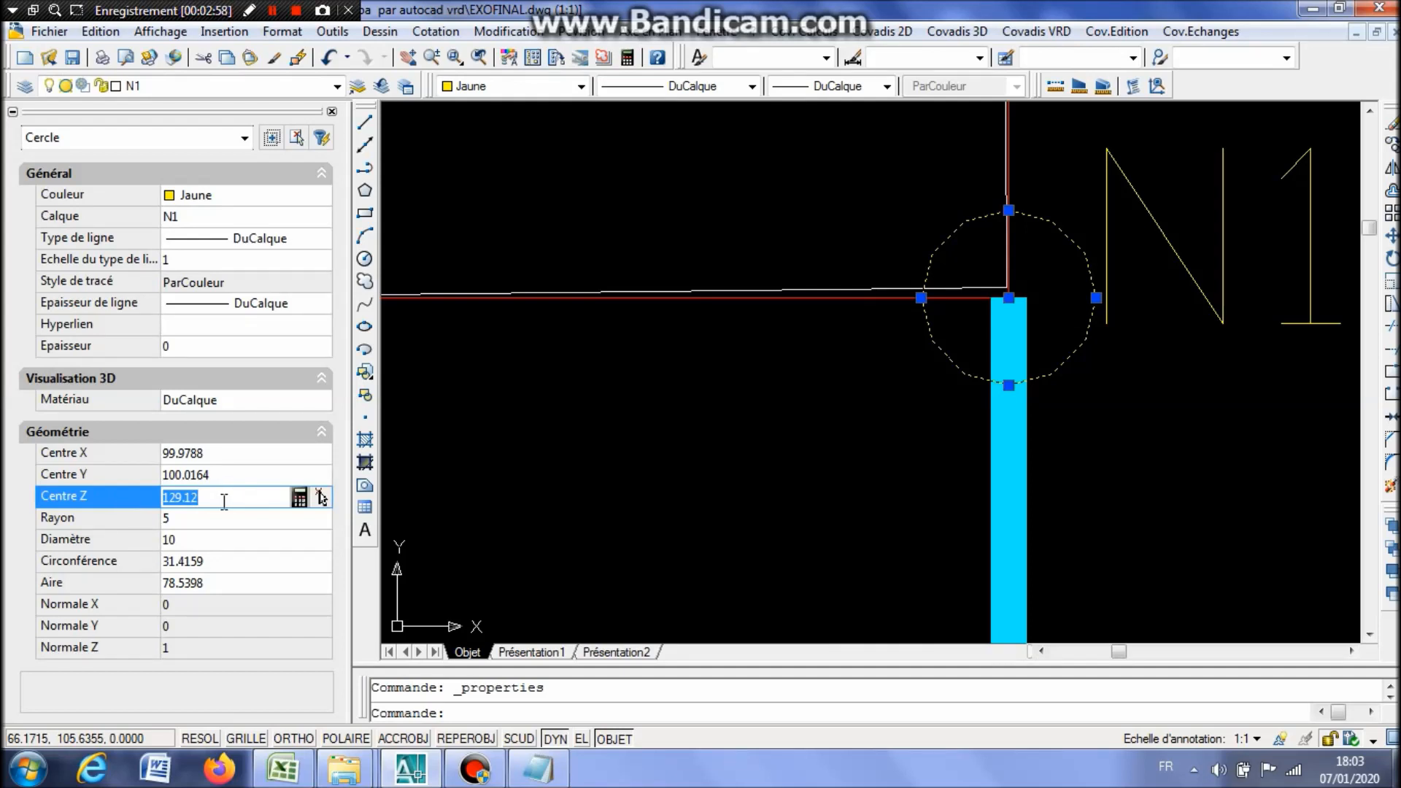
click(332, 111)
Select only the circle at node N2 and inspect its layer and centre coordinates in its properties.
scroll(806, 463, down, 3)
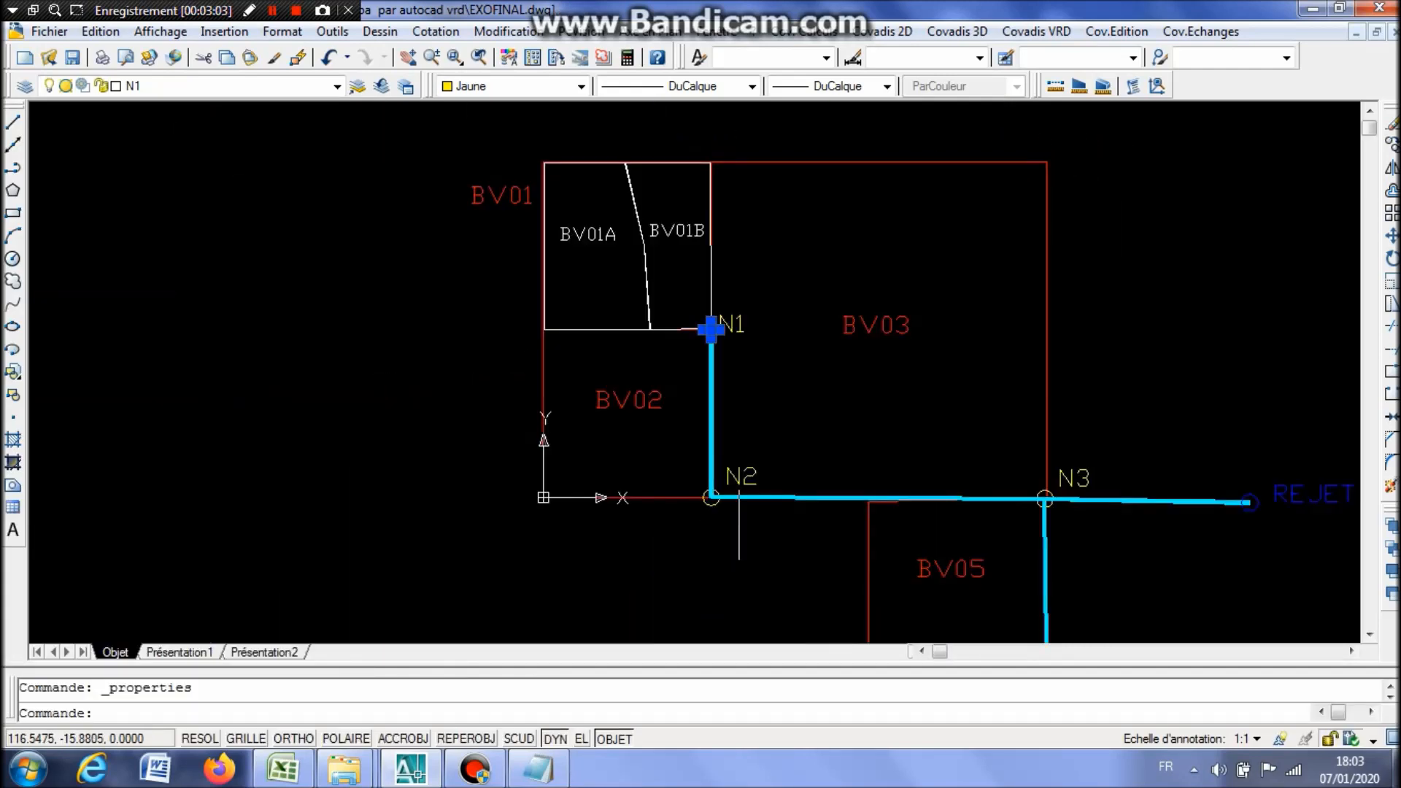
scroll(688, 441, up, 5)
key(Escape)
click(666, 467)
click(515, 59)
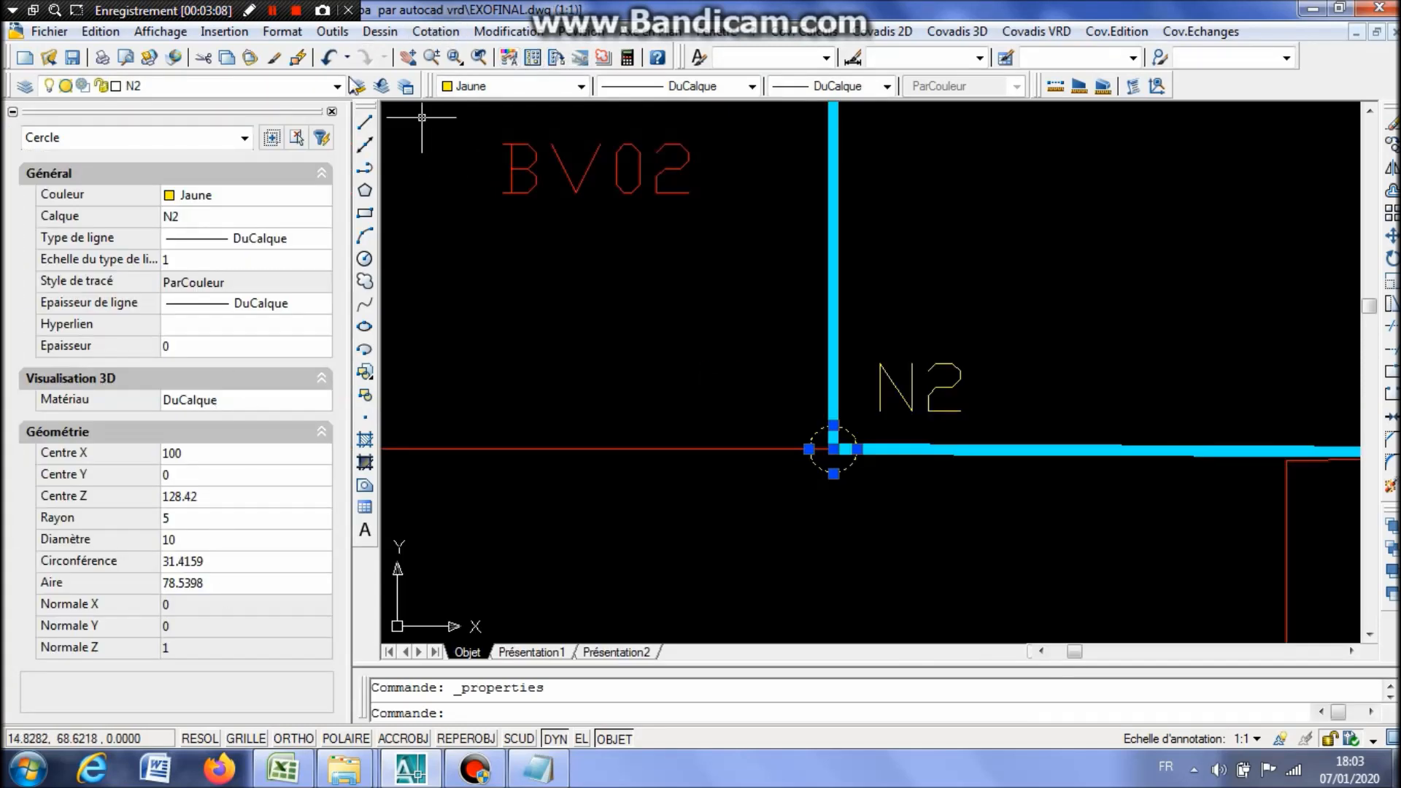
click(332, 112)
Select the red outline of catchment BV03 to show its extent, and clear the selection.
scroll(791, 235, down, 5)
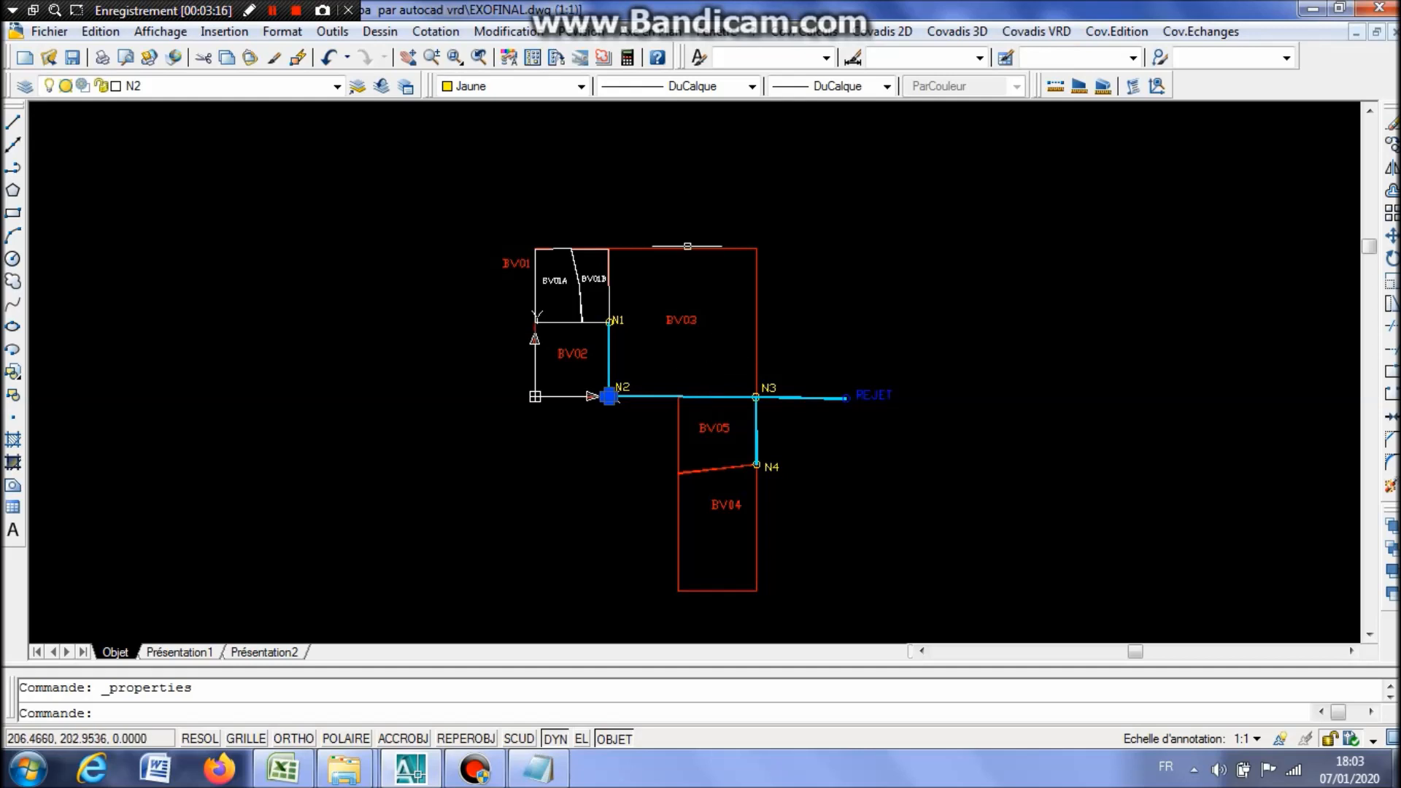
scroll(695, 246, up, 2)
click(694, 248)
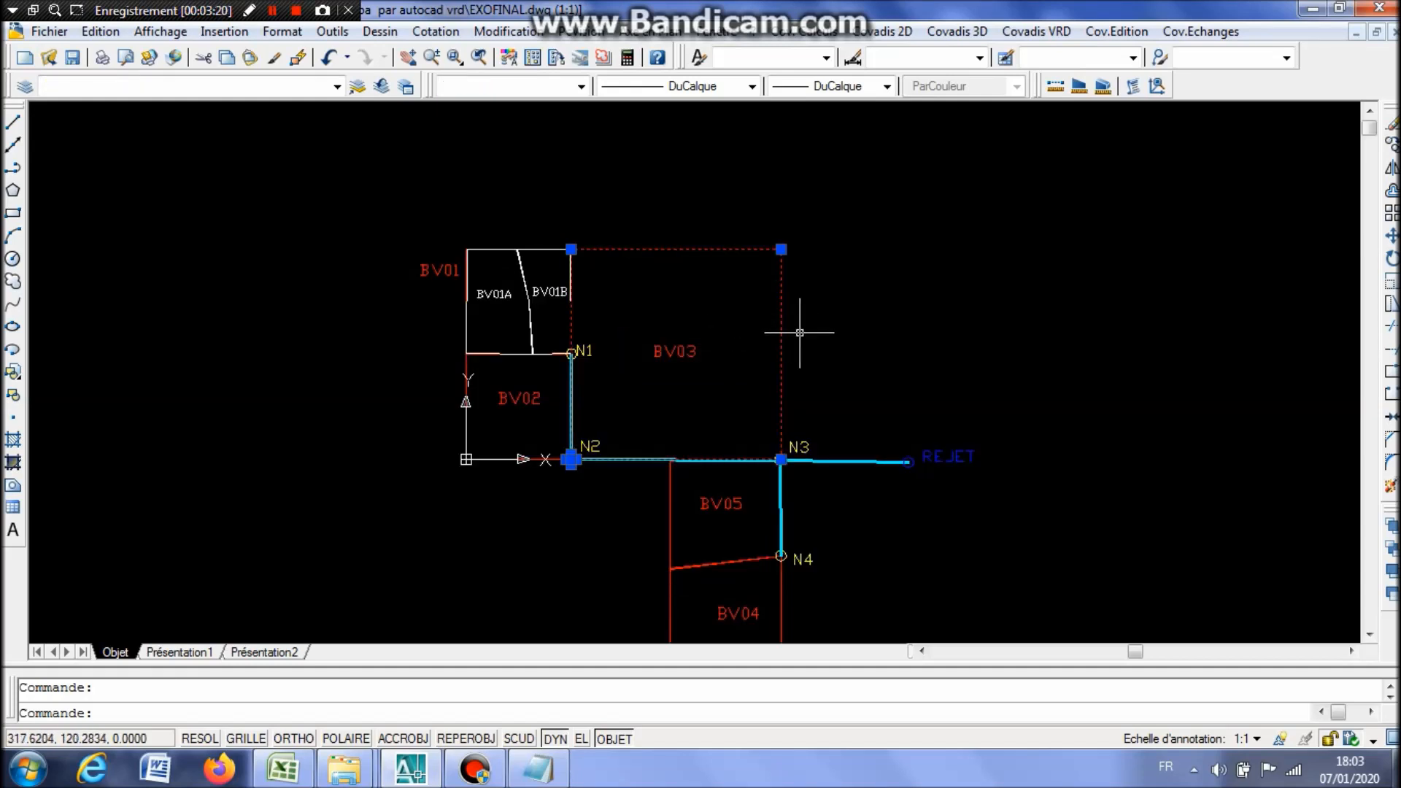
key(Escape)
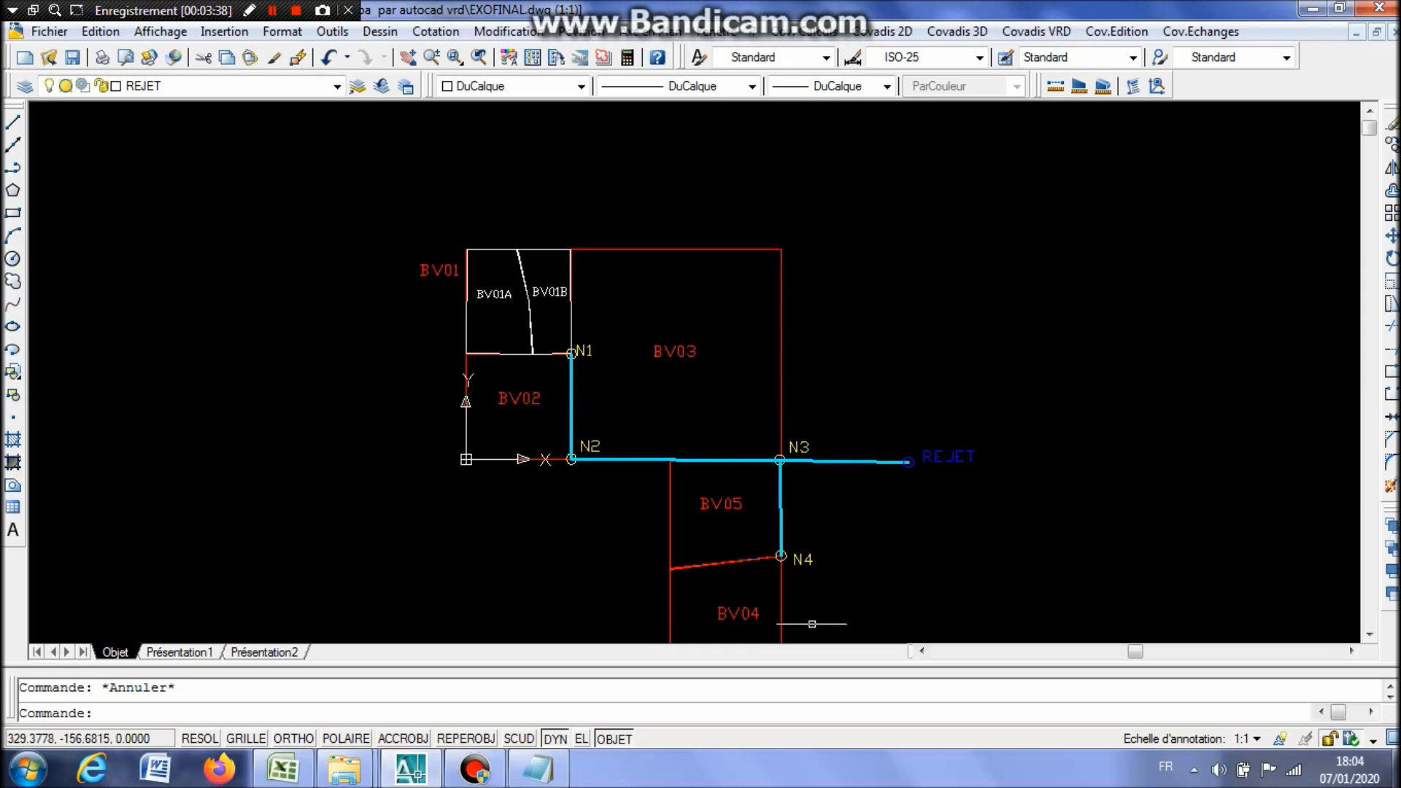
Freeze the layer listed between BV05 and N1 to hide the catchment, node and outfall text labels.
drag(792, 340, 795, 296)
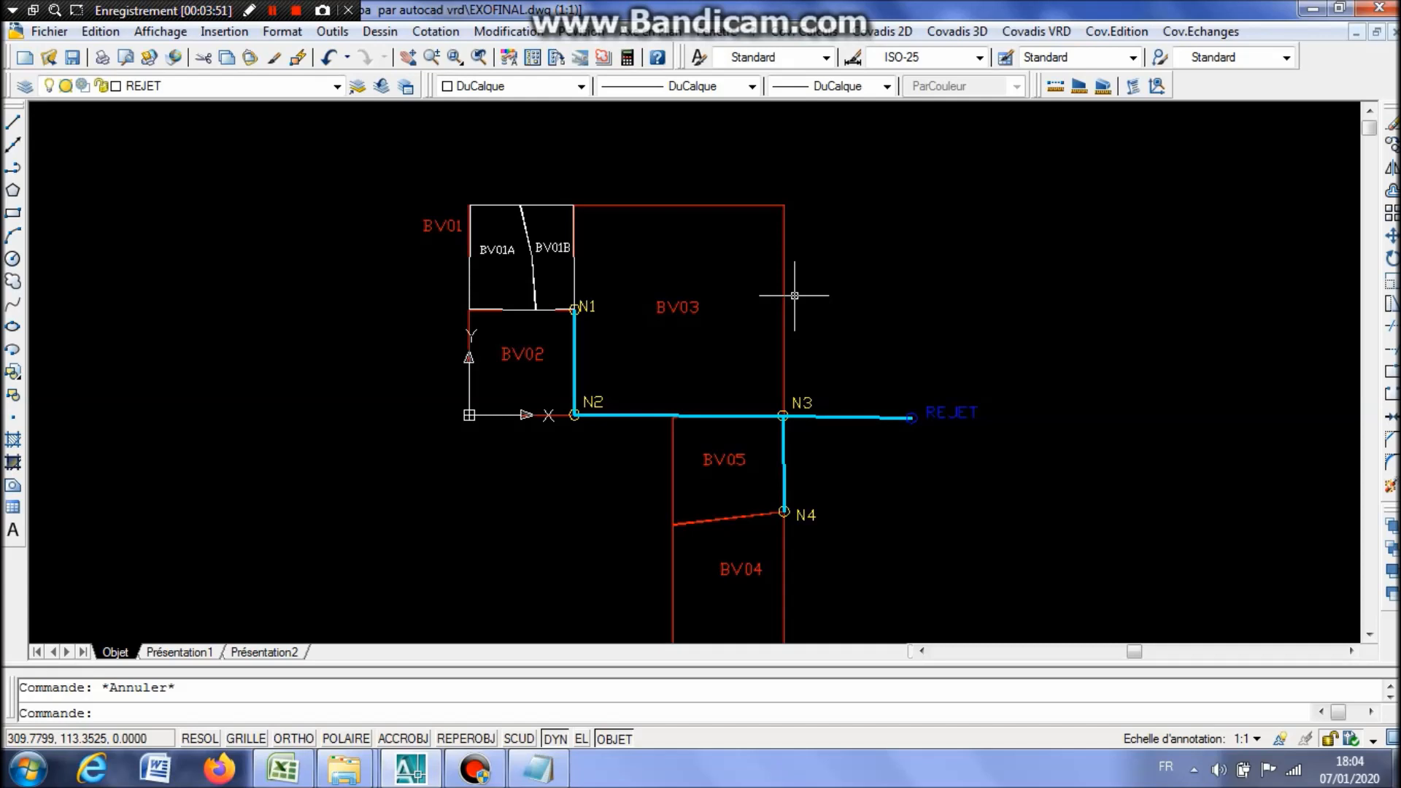
mouse_move(733, 358)
mouse_down()
mouse_move(744, 254)
mouse_move(795, 318)
mouse_up()
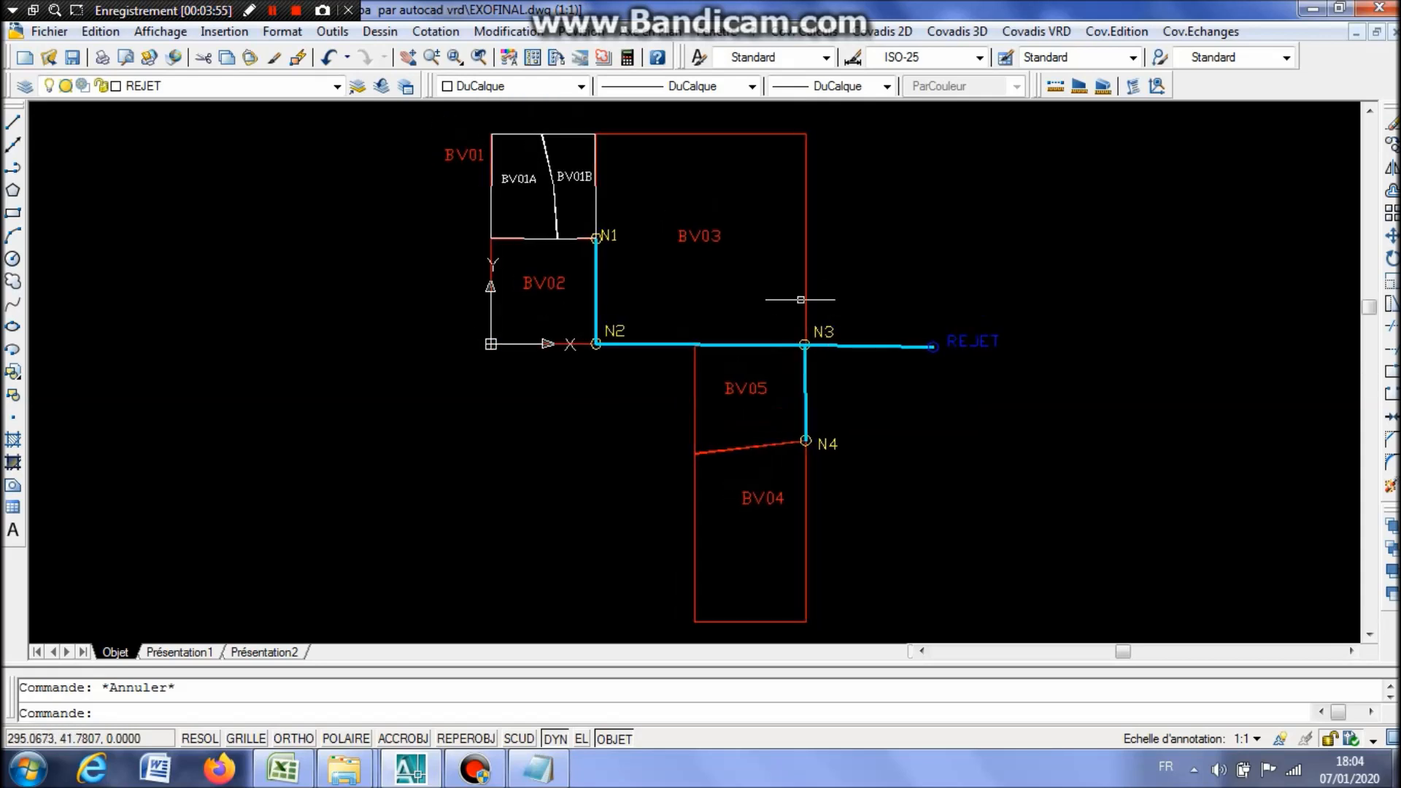
click(338, 88)
click(66, 239)
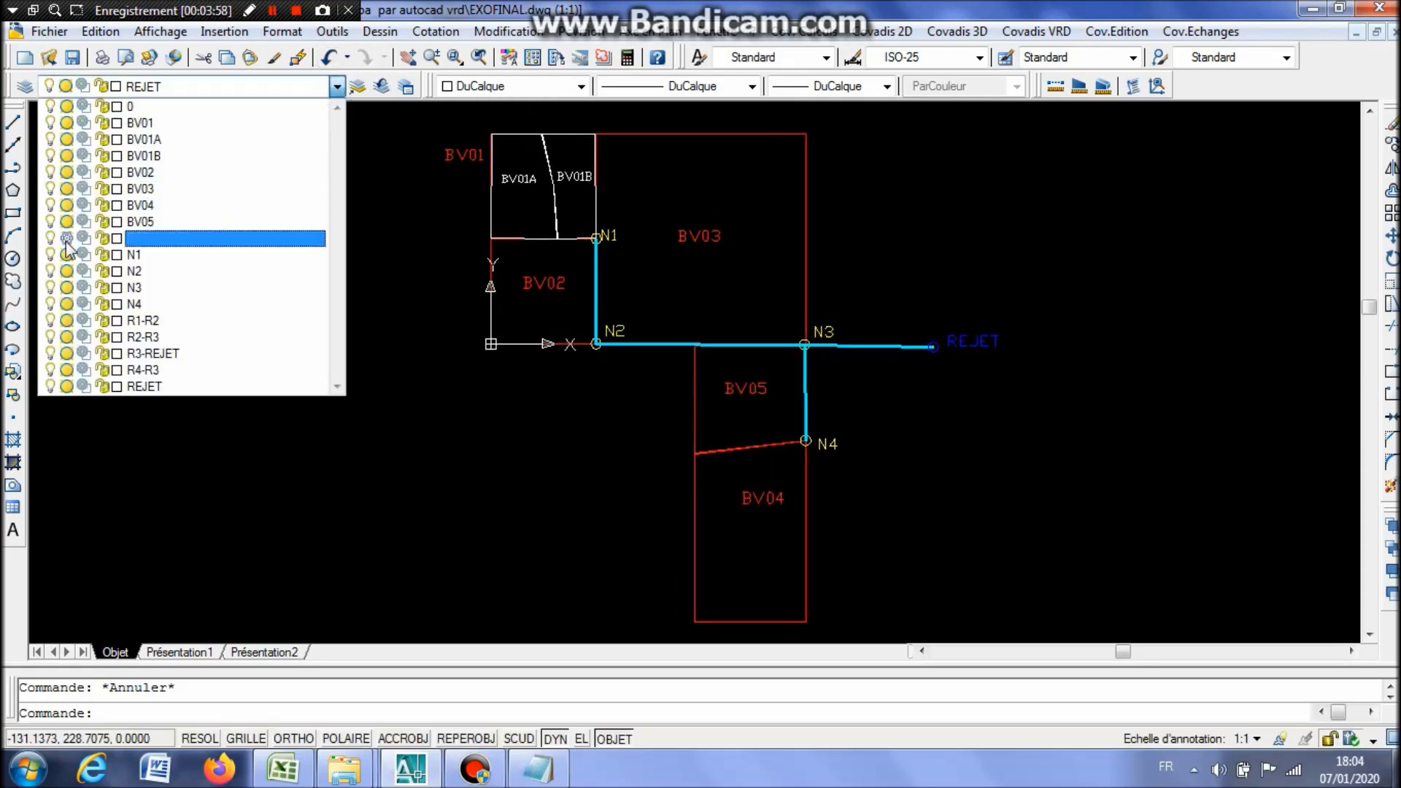
click(482, 429)
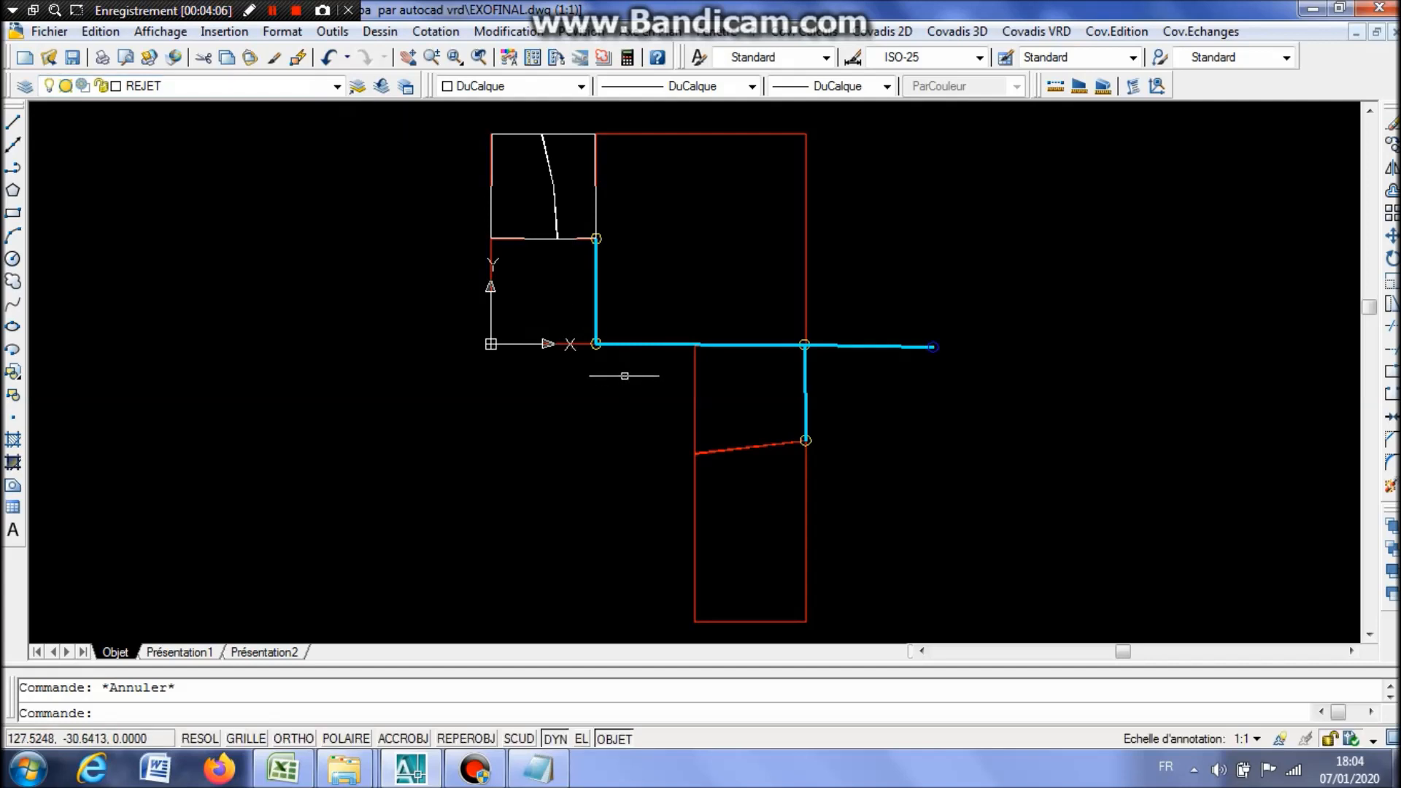
Unload the ACADProject project in the VBA manager and close the manager.
click(333, 31)
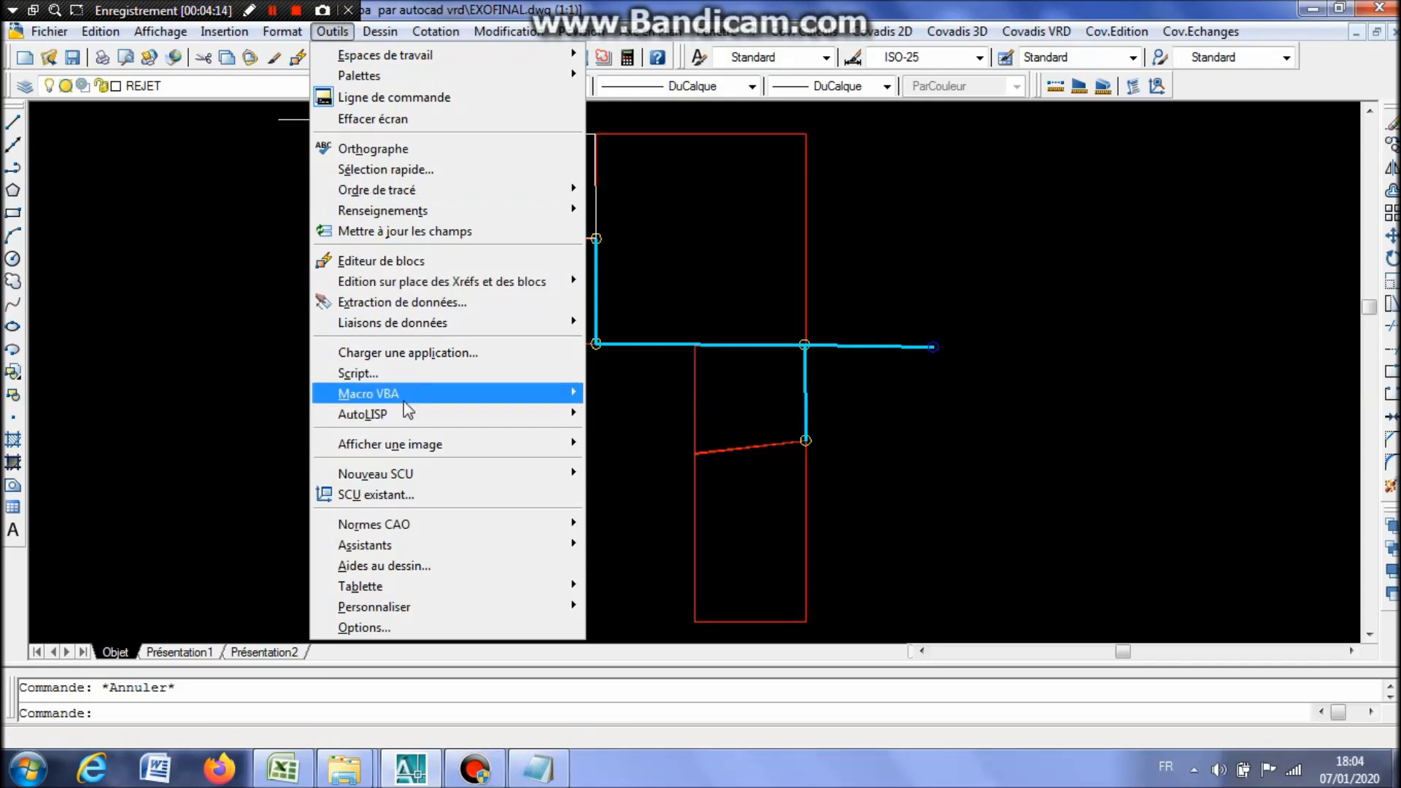
mouse_move(462, 394)
click(672, 438)
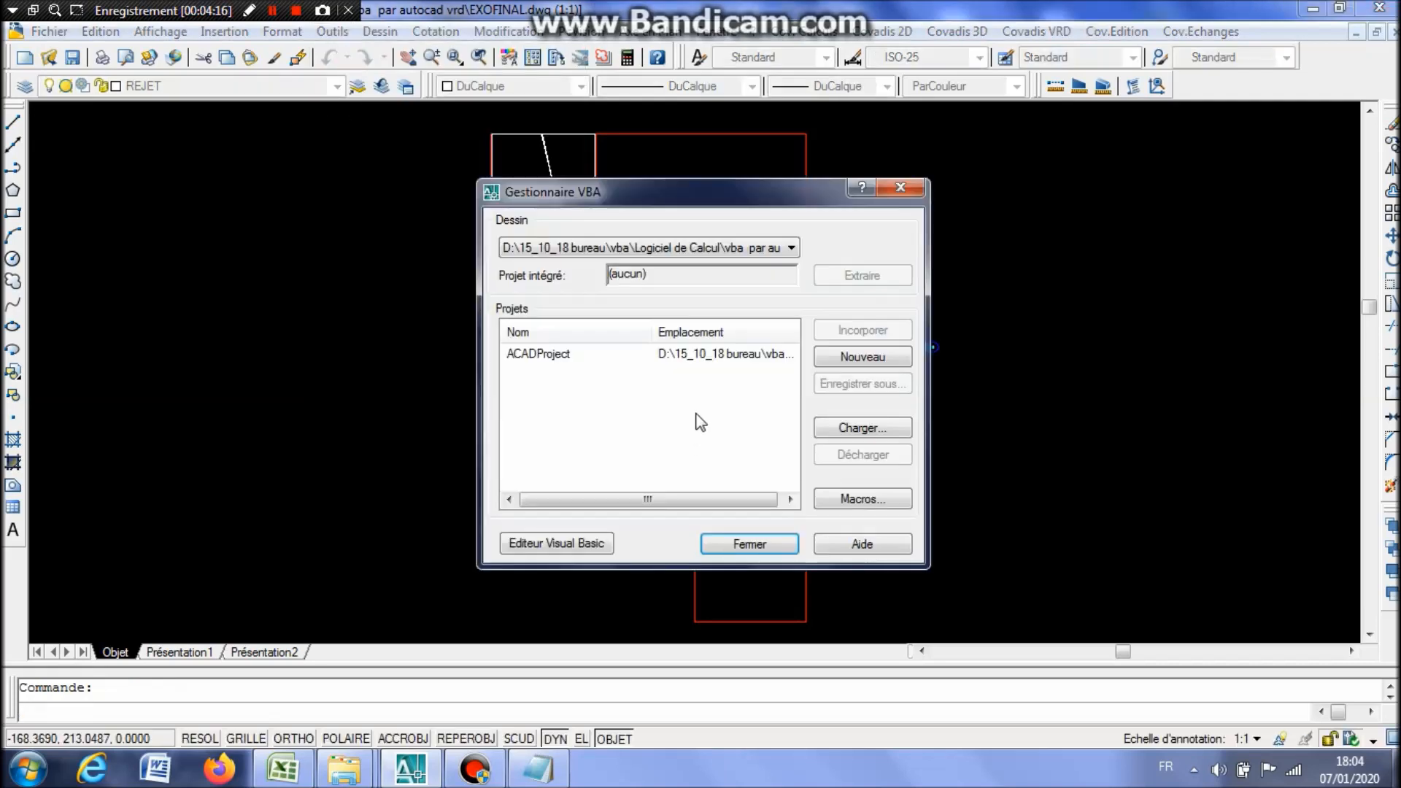
click(559, 356)
click(896, 455)
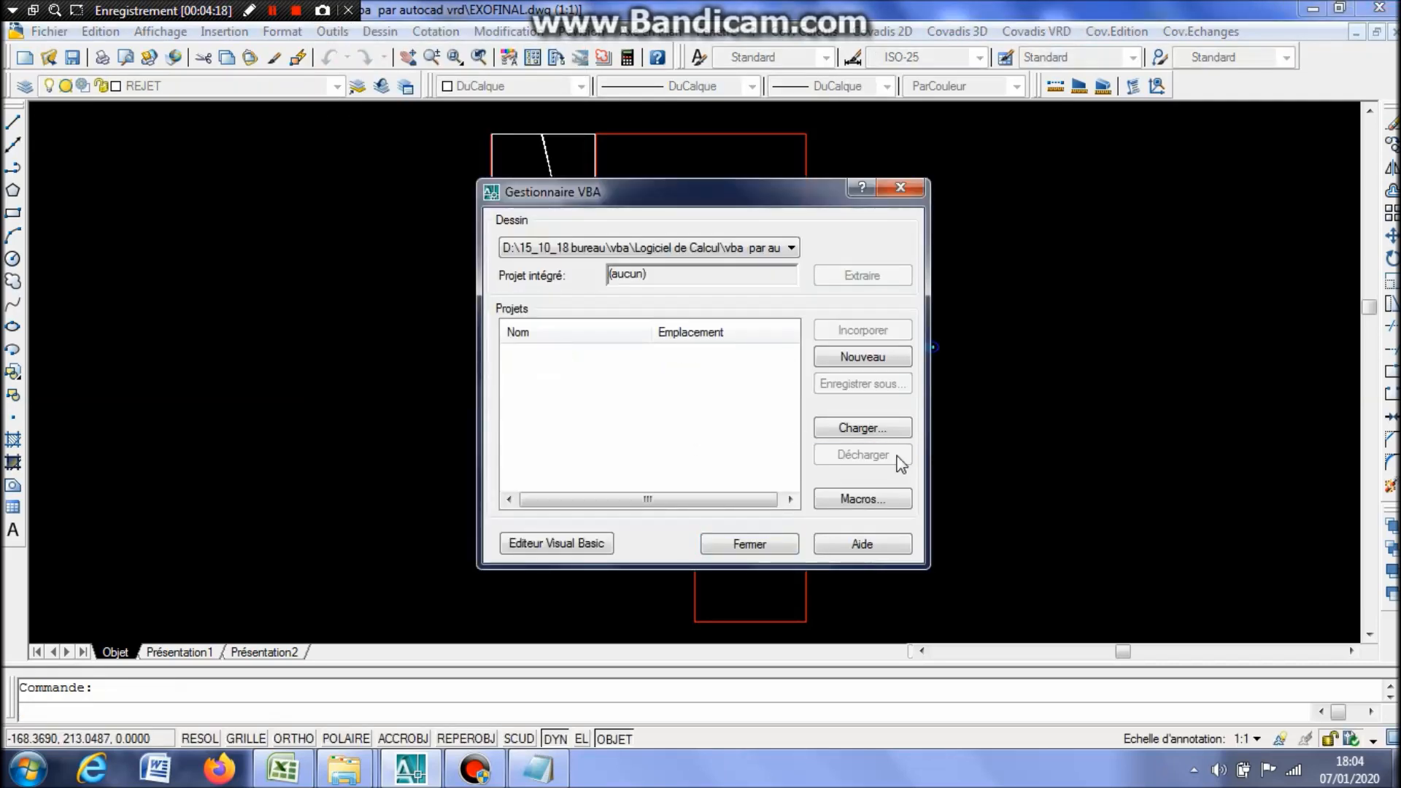
click(752, 544)
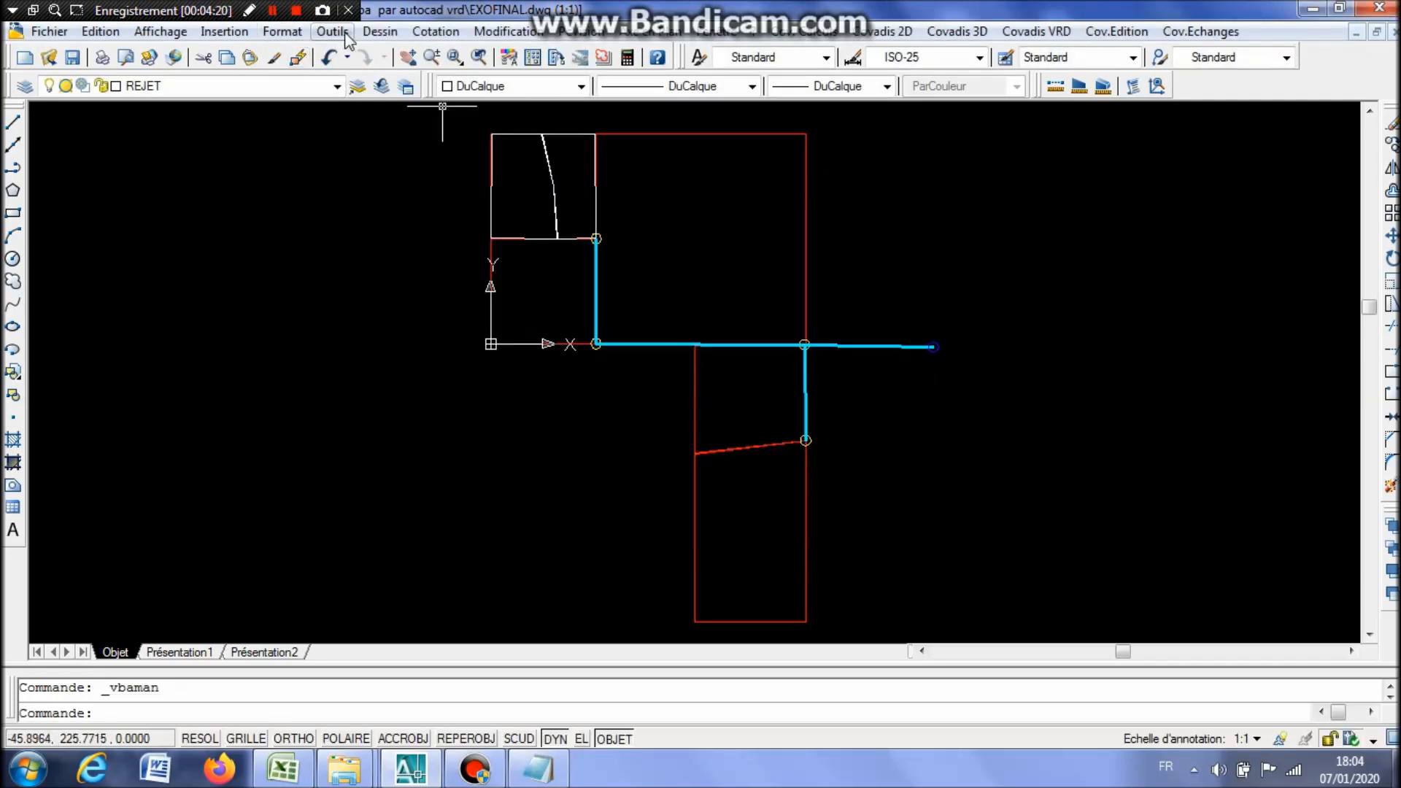
Check the list of loaded projects in the VBA manager and close it again.
click(345, 35)
mouse_move(368, 394)
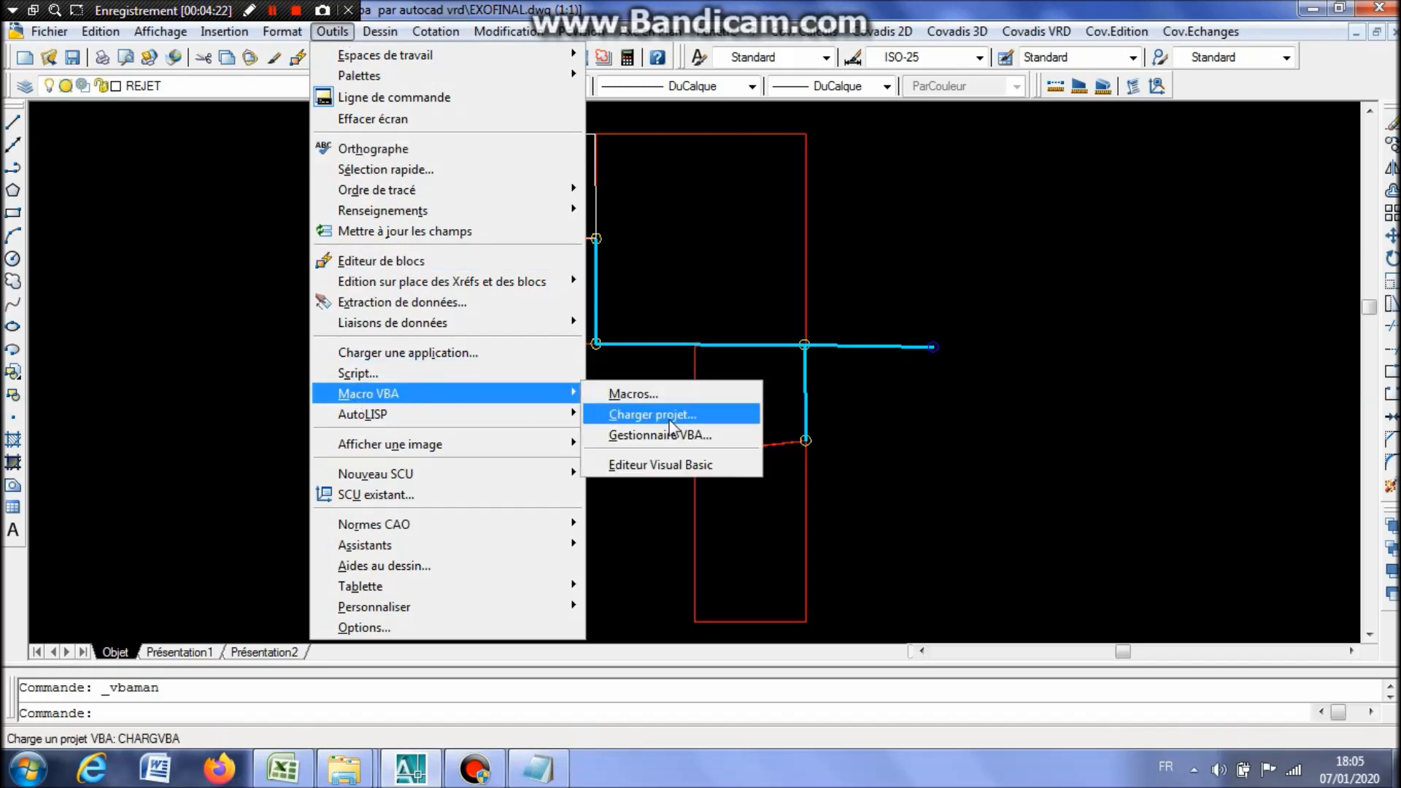
click(672, 437)
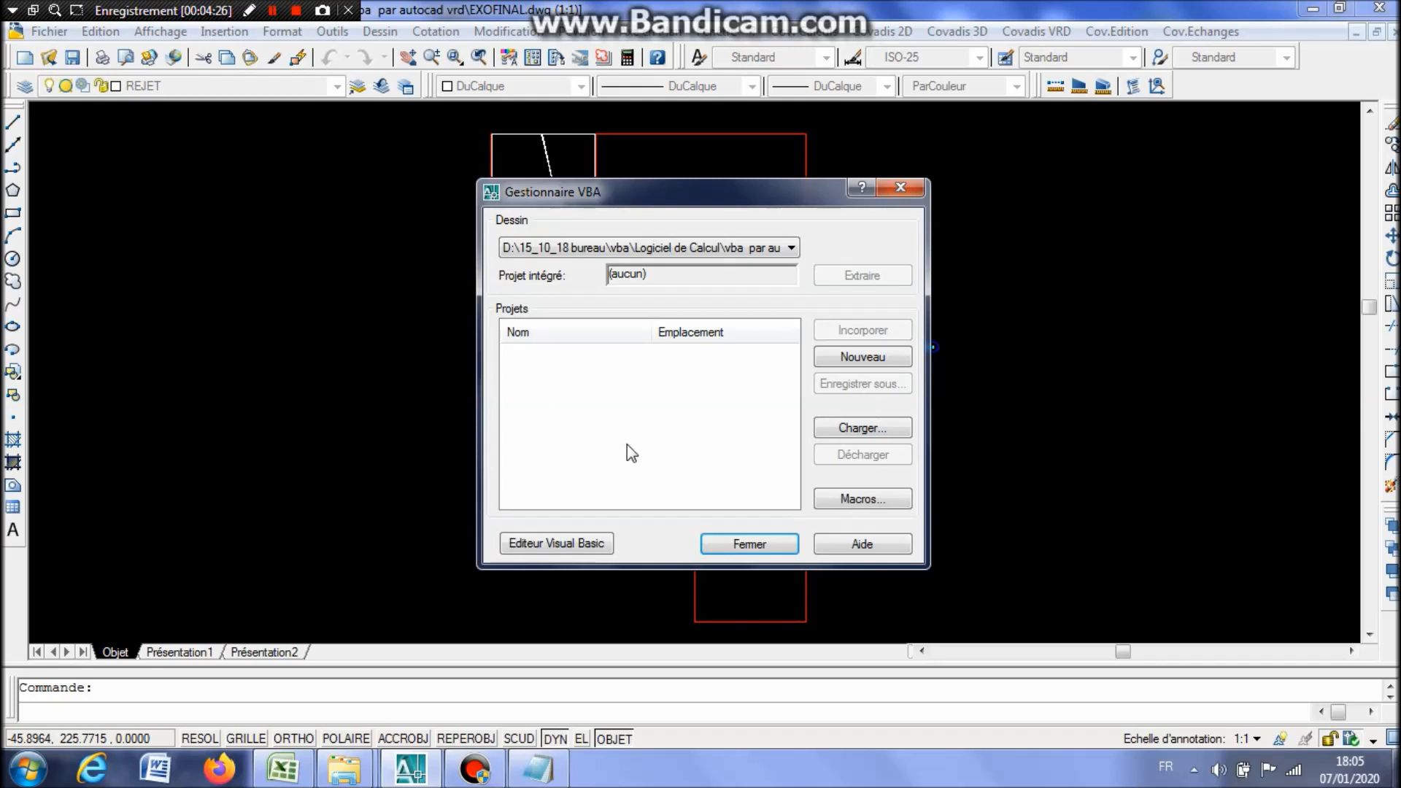
click(901, 188)
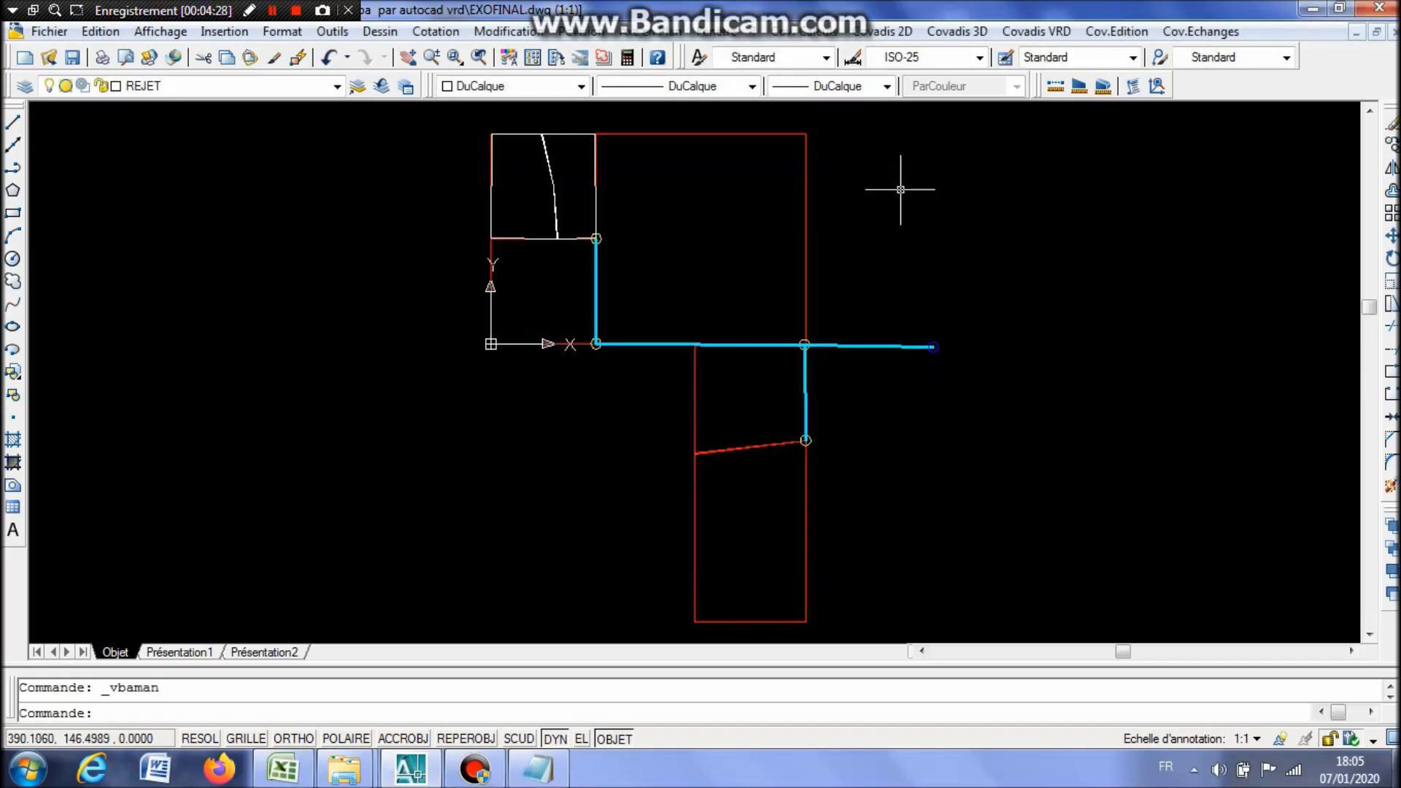
Load the VBA project Assainissement Version3.dvb from the "vba par autocad vrd" folder.
click(337, 32)
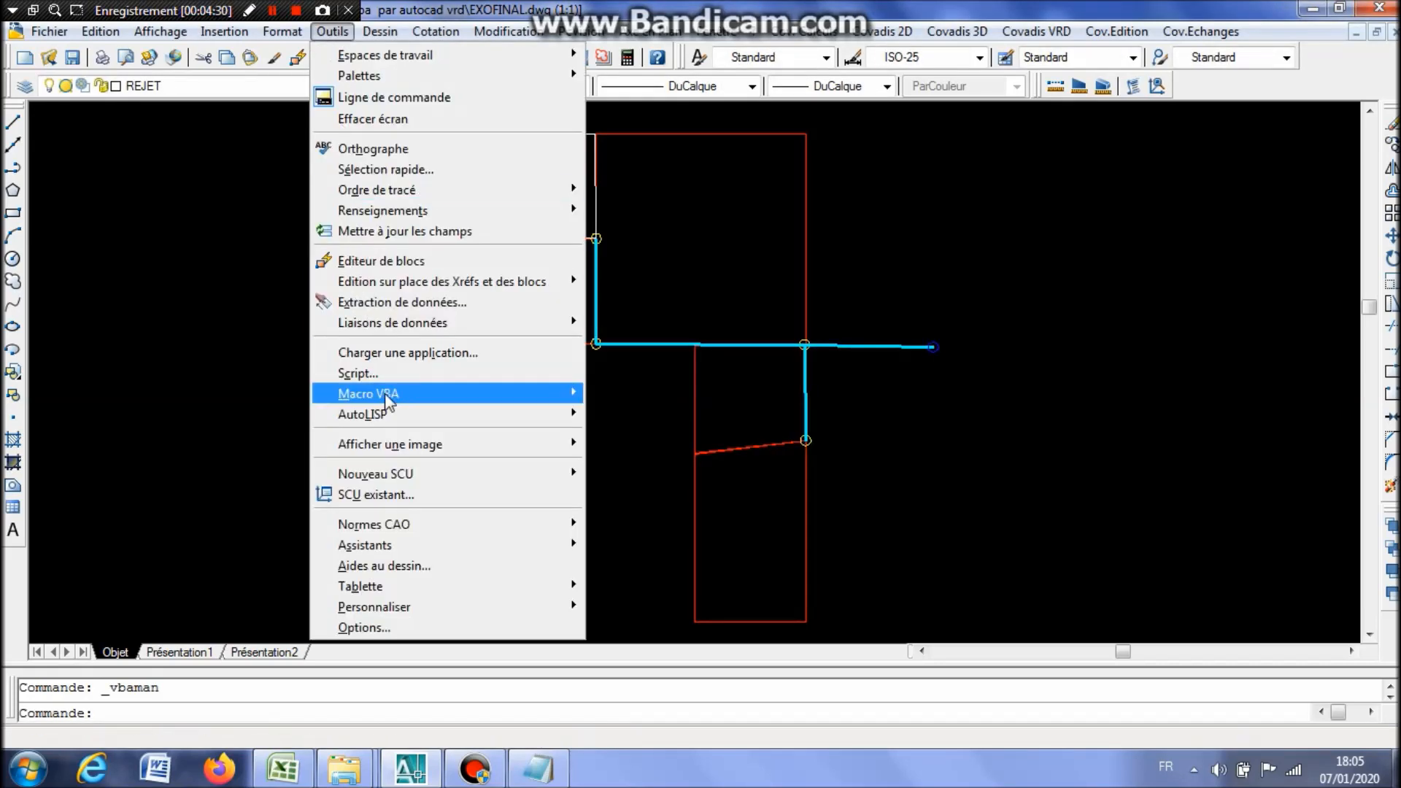
mouse_move(392, 394)
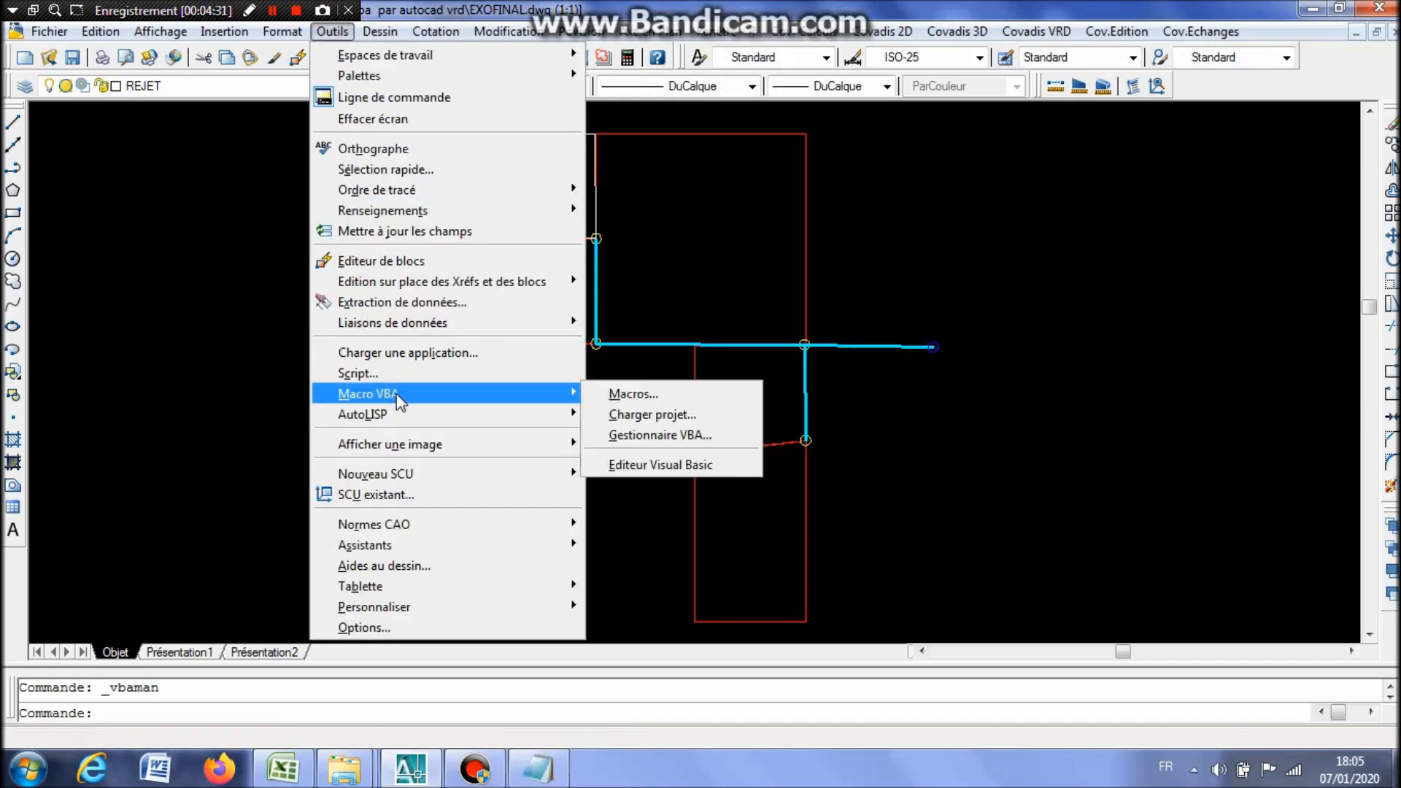
click(683, 416)
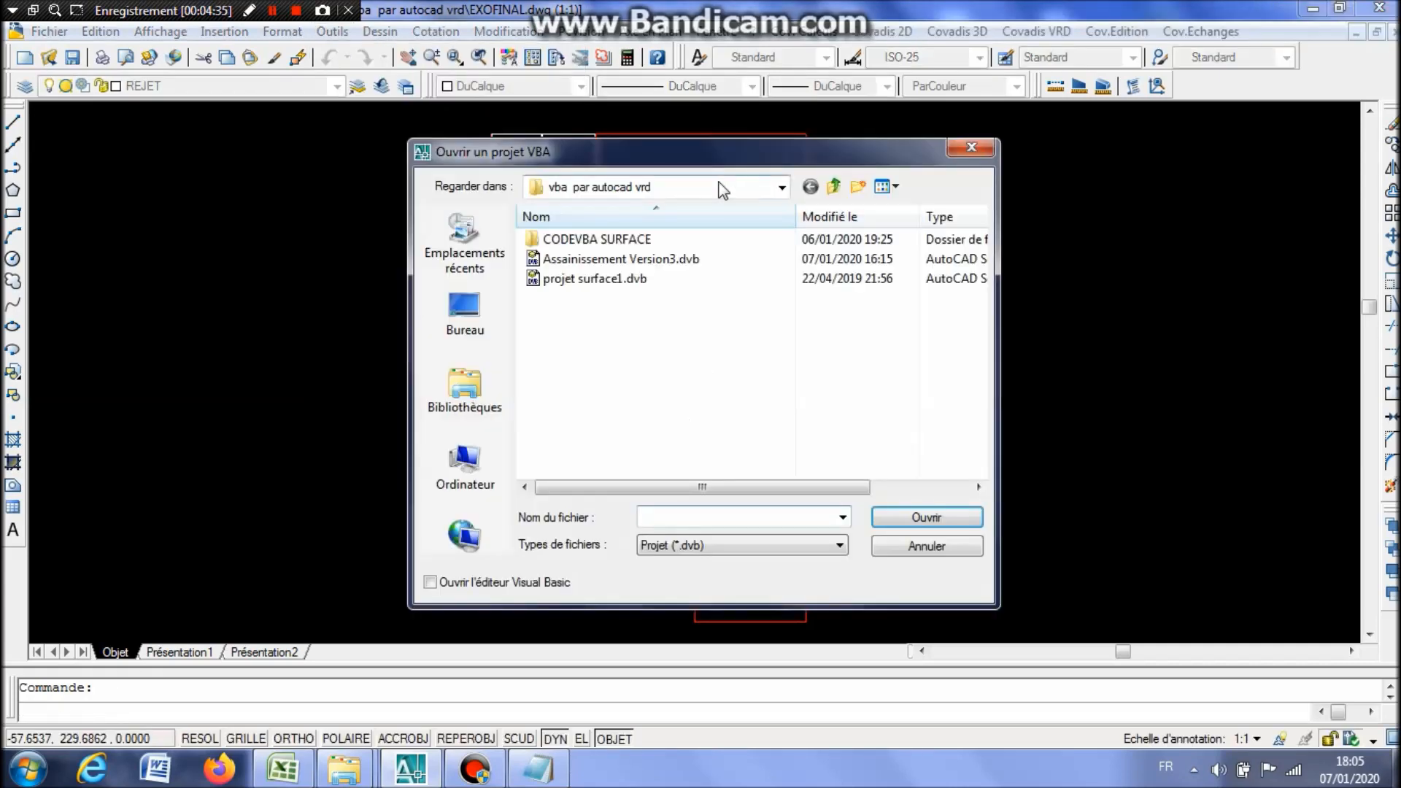
click(662, 260)
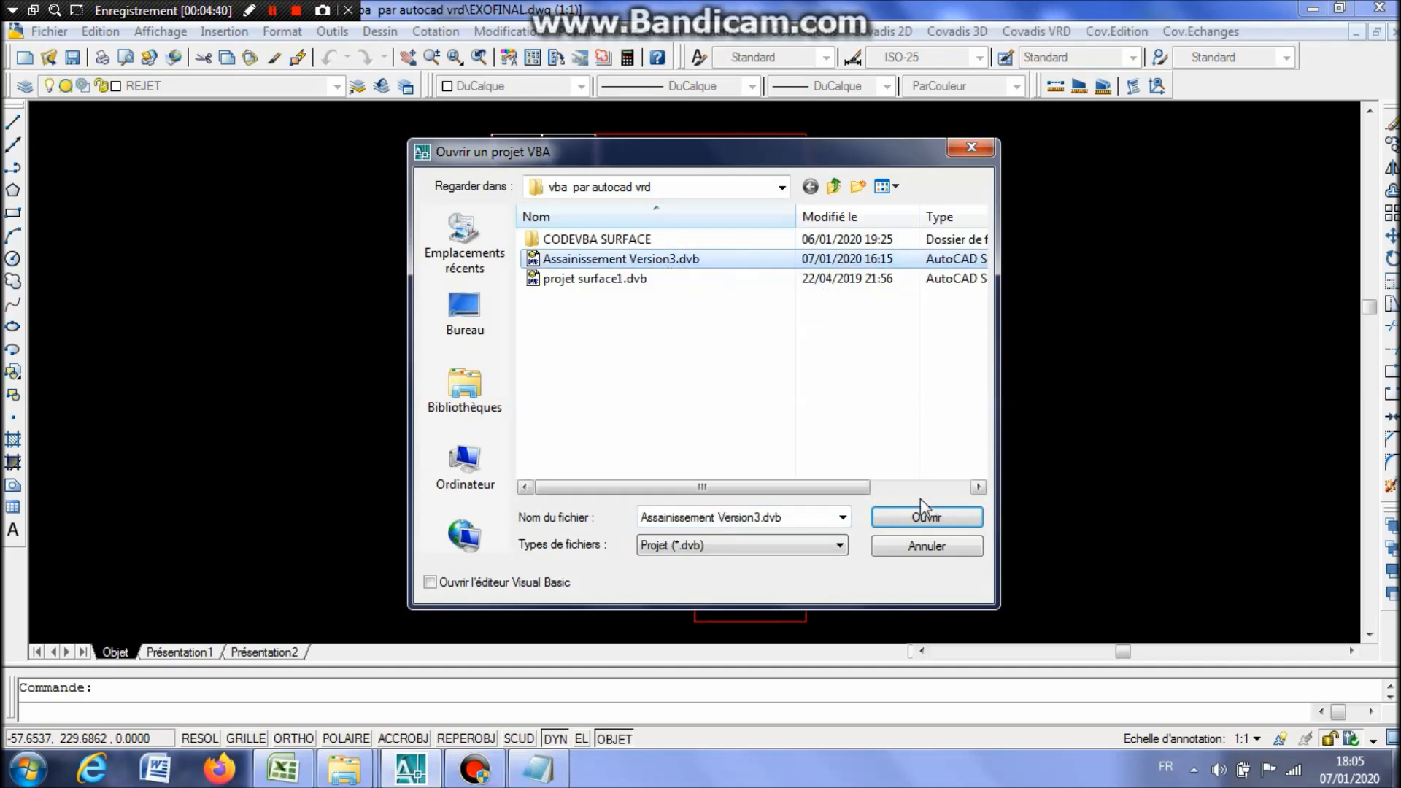
click(920, 518)
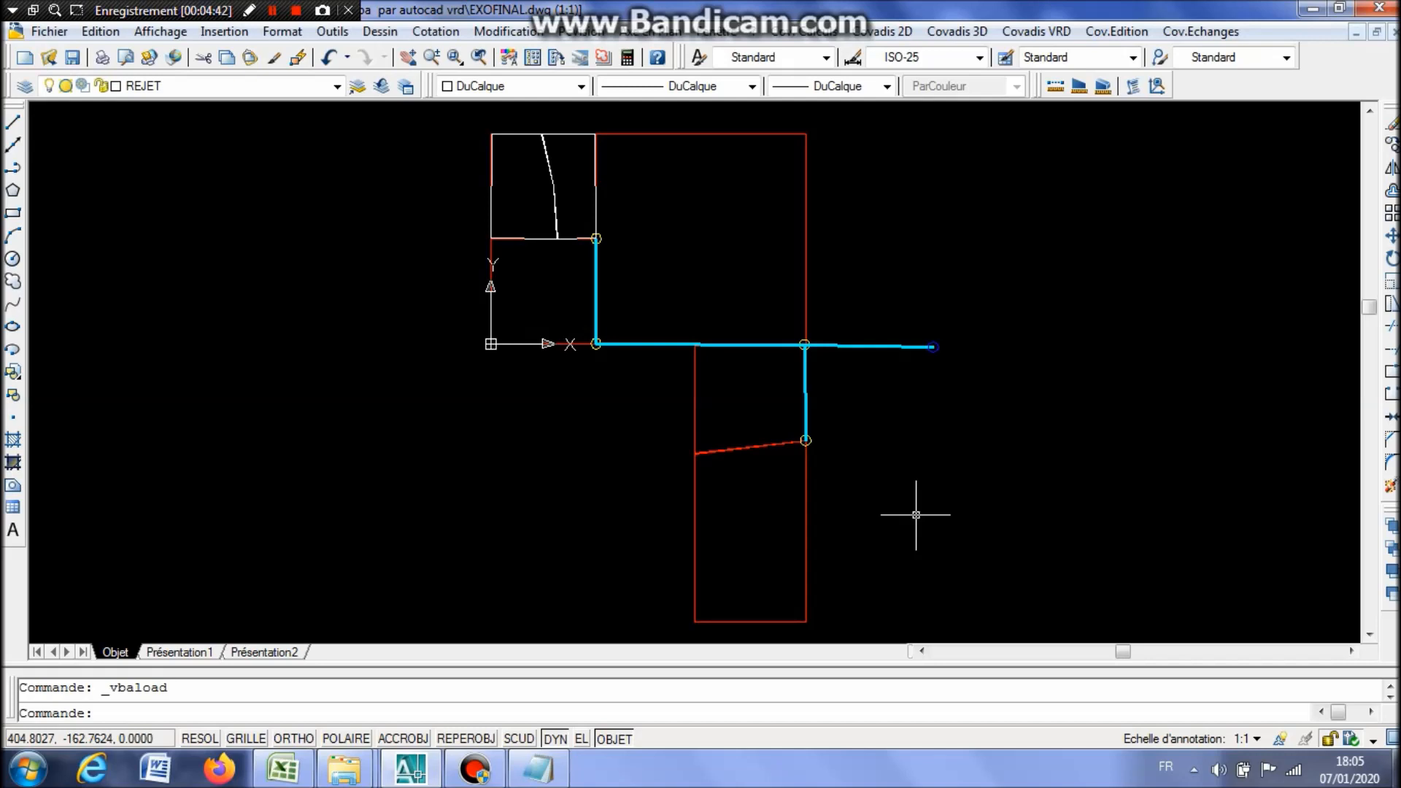
Run the macro of the loaded Assainissement Version3 VBA project.
click(332, 31)
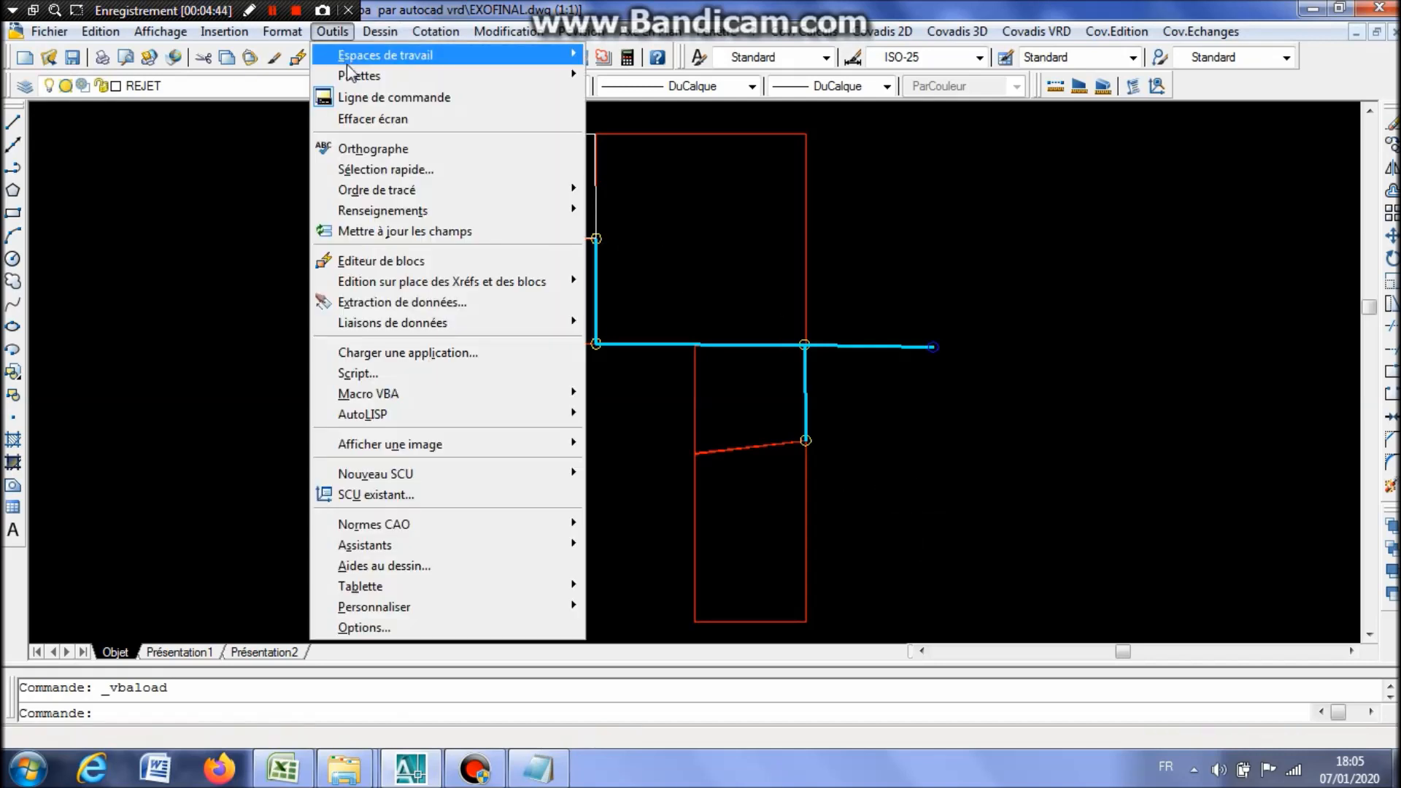
mouse_move(397, 394)
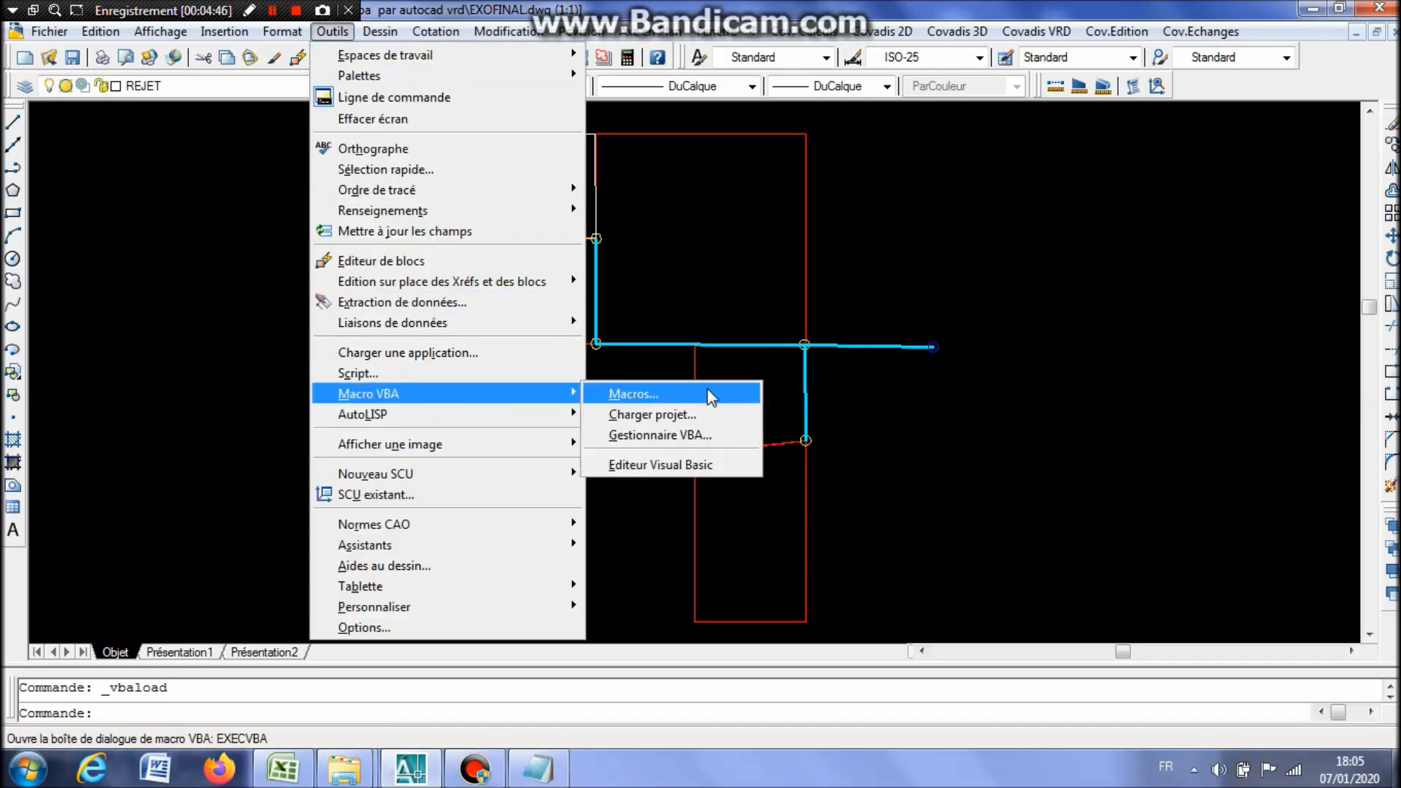
click(709, 396)
click(894, 232)
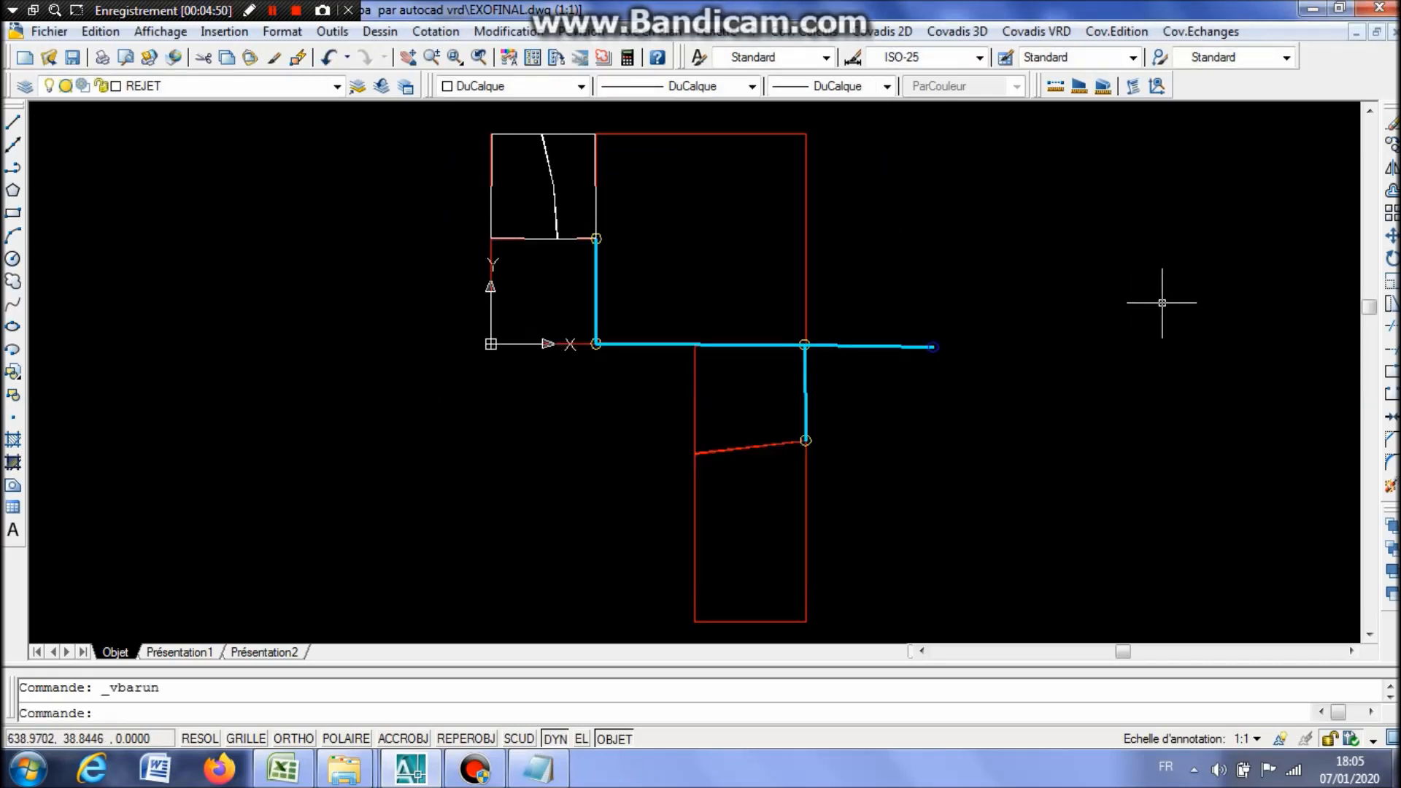
Switch to Excel and enable the blocked macros and ActiveX content in the sanitation workbook.
click(283, 766)
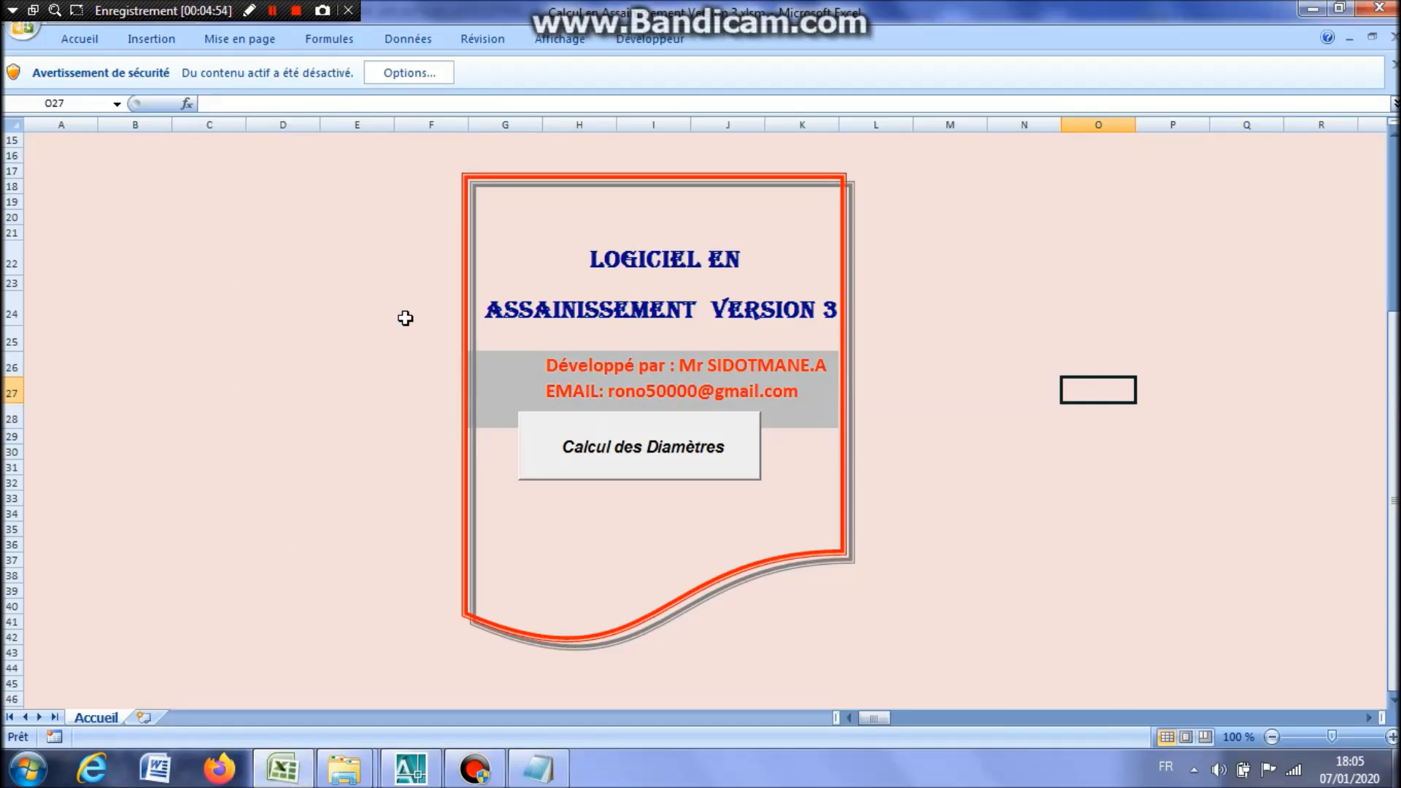
click(429, 72)
click(512, 427)
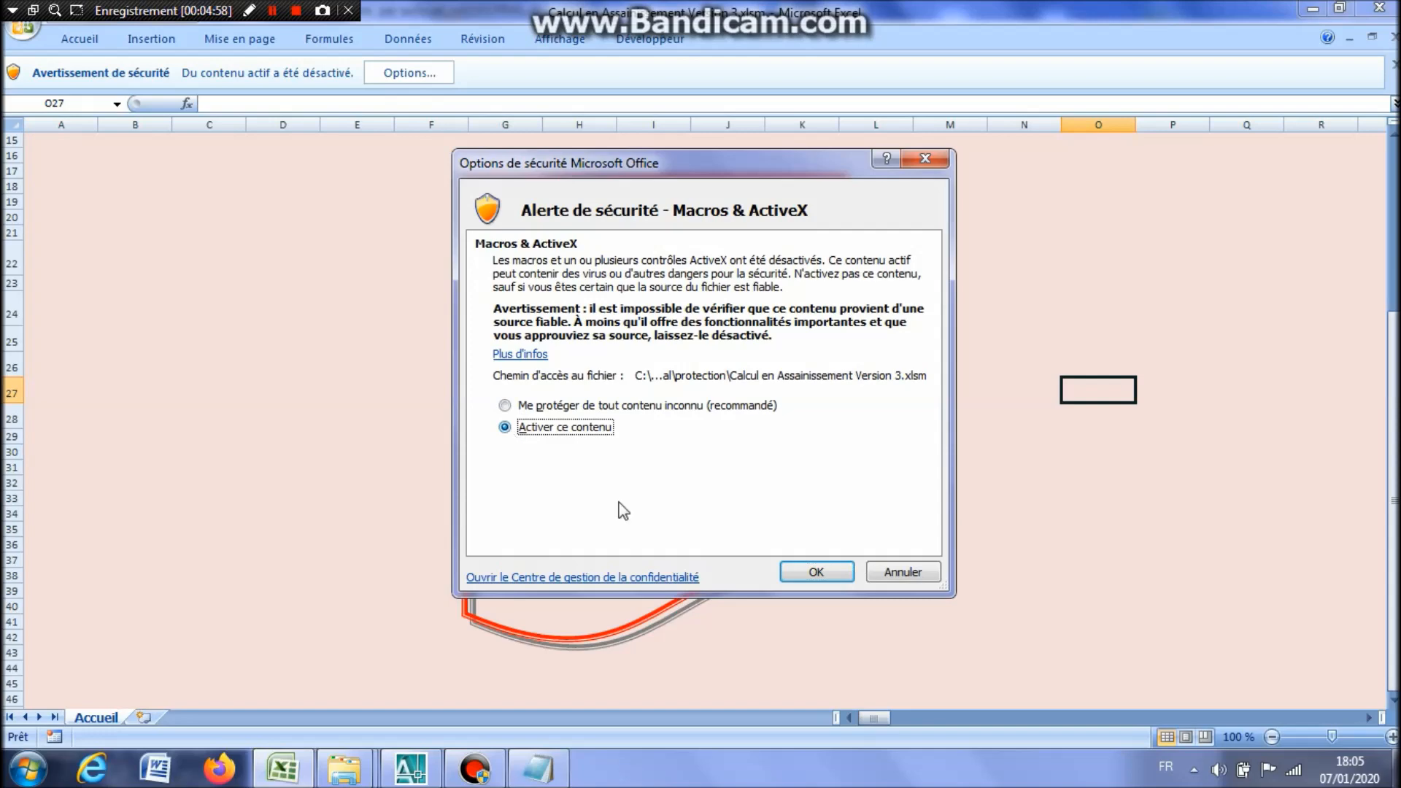
click(802, 572)
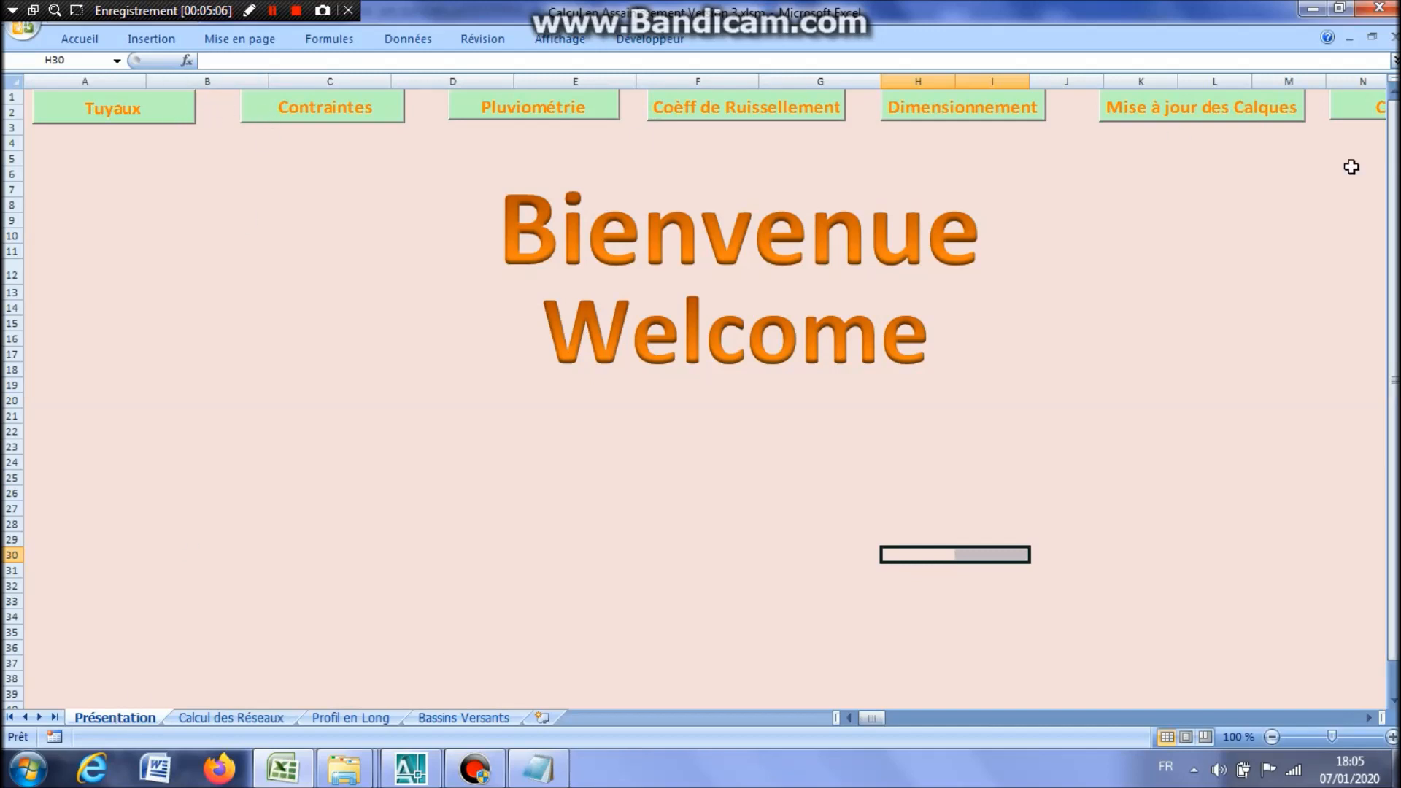
Review the column headings and comments on the Calcul des Réseaux, Profil en Long and Bassins Versants sheets.
click(257, 720)
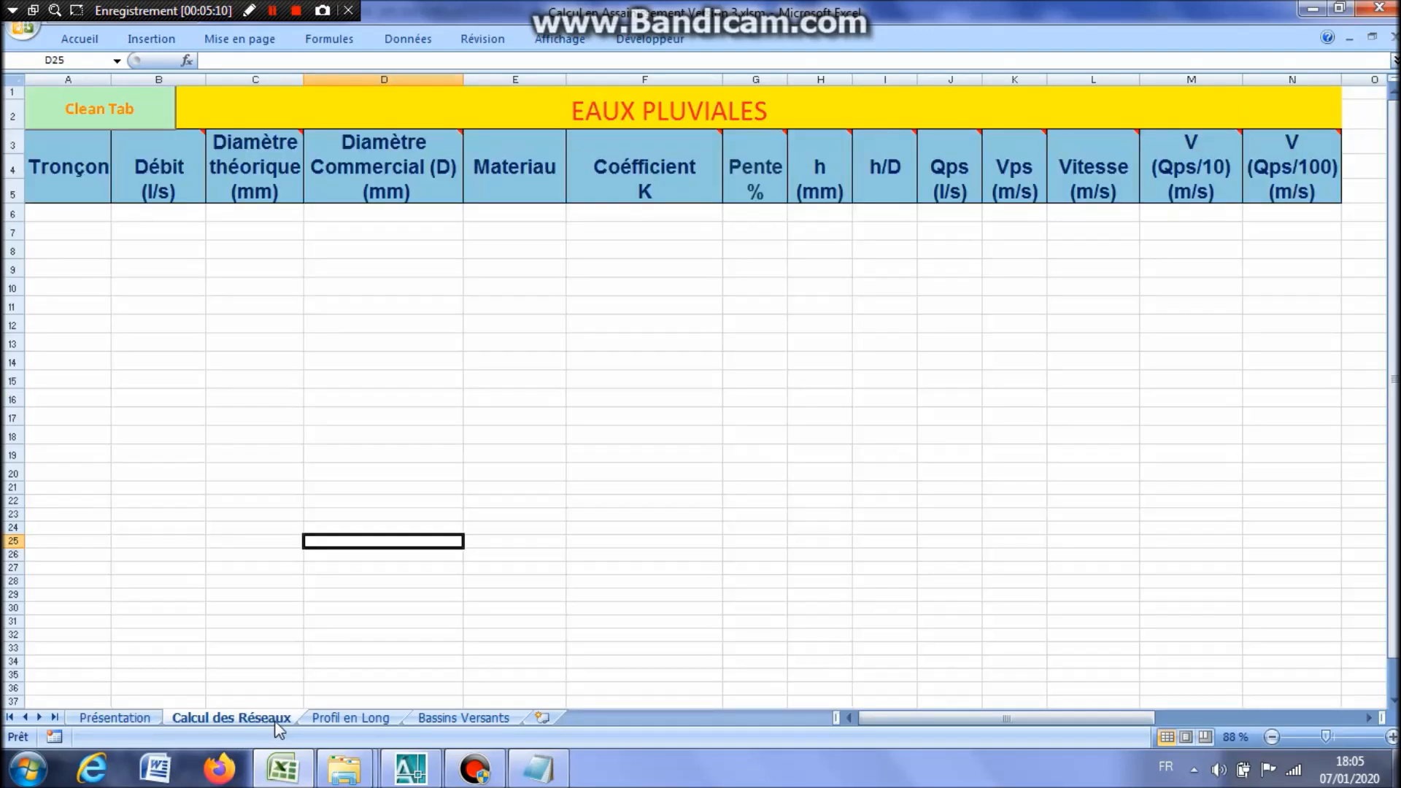
click(367, 720)
click(476, 719)
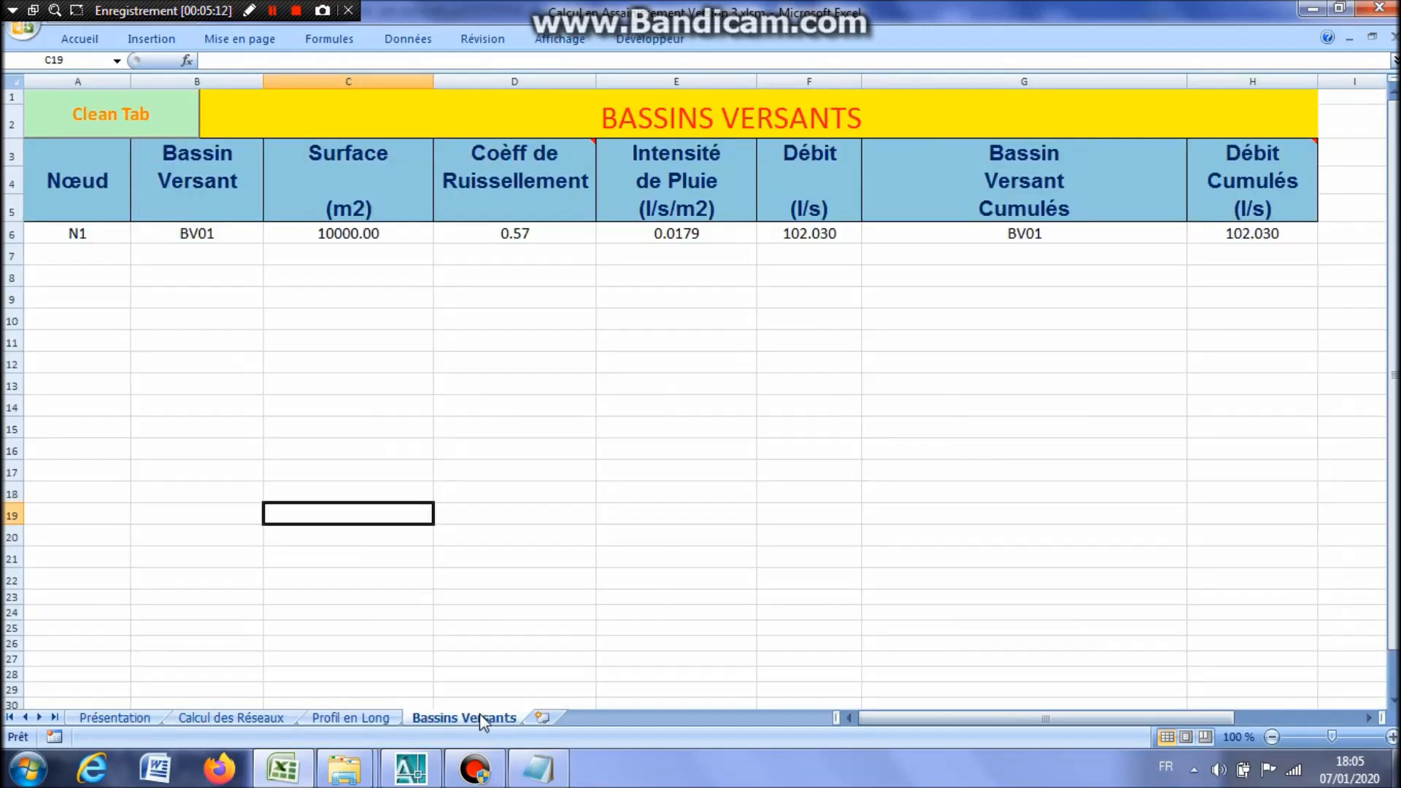
click(234, 719)
mouse_move(292, 136)
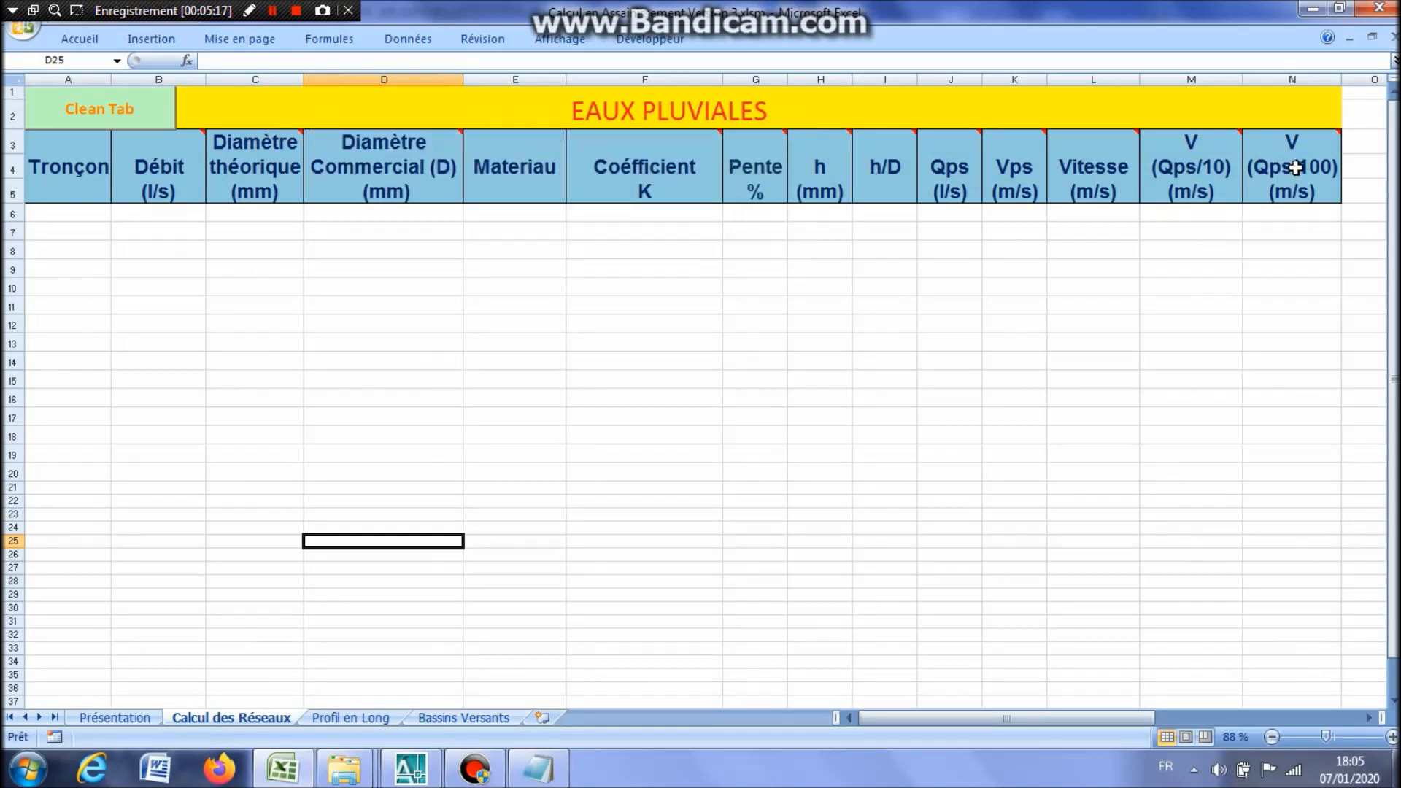
mouse_move(1338, 136)
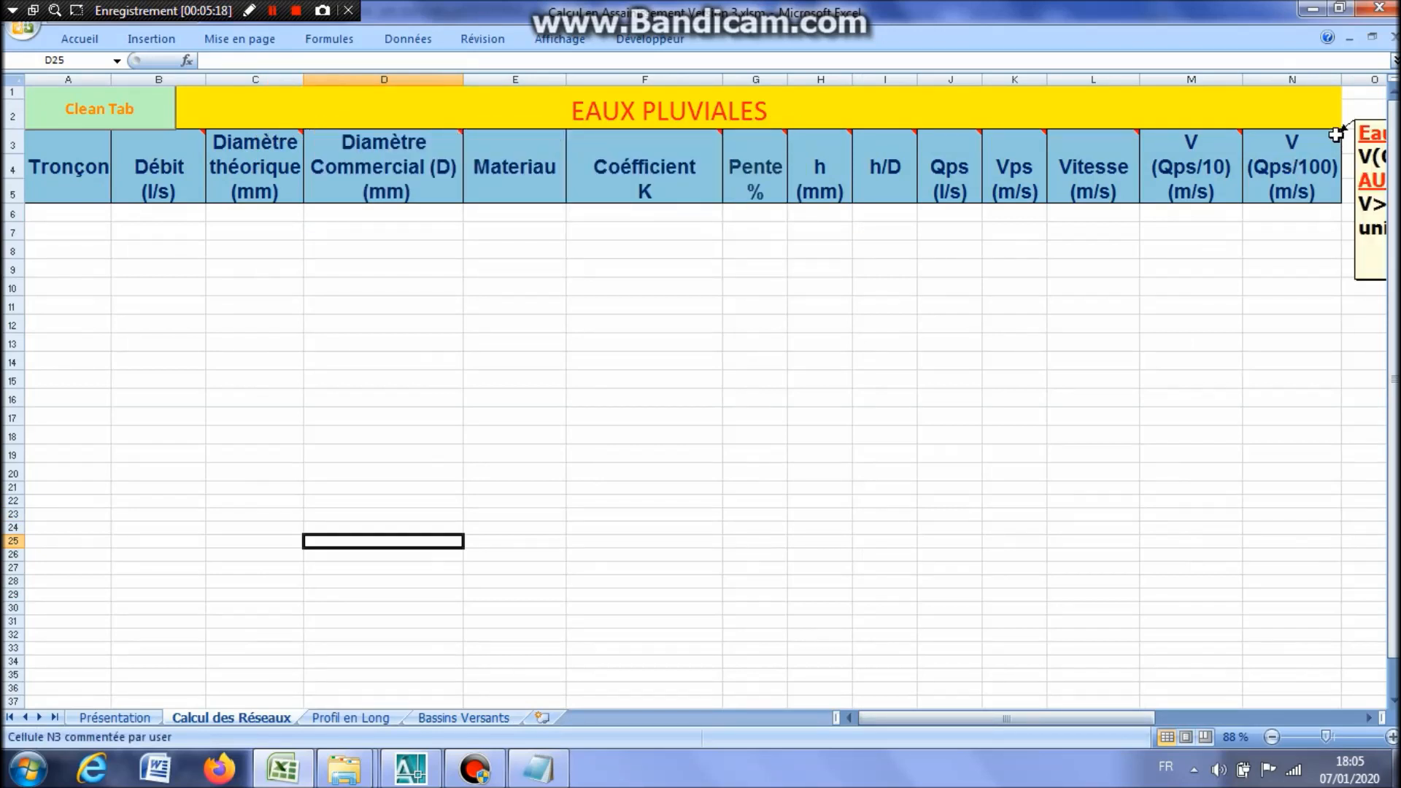
click(368, 721)
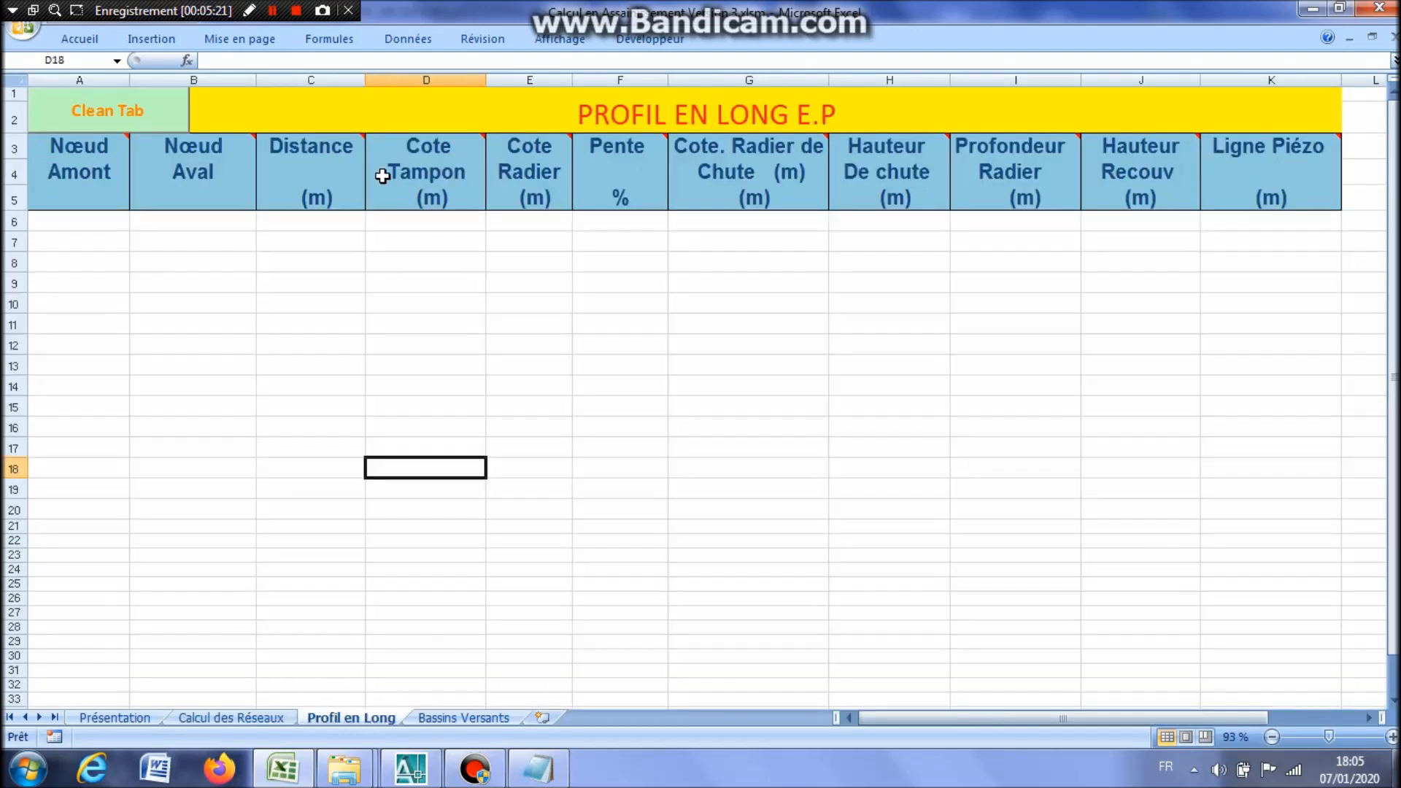
Clear the N1 / BV01 data row from the Bassins Versants table with Clean Tab.
click(494, 723)
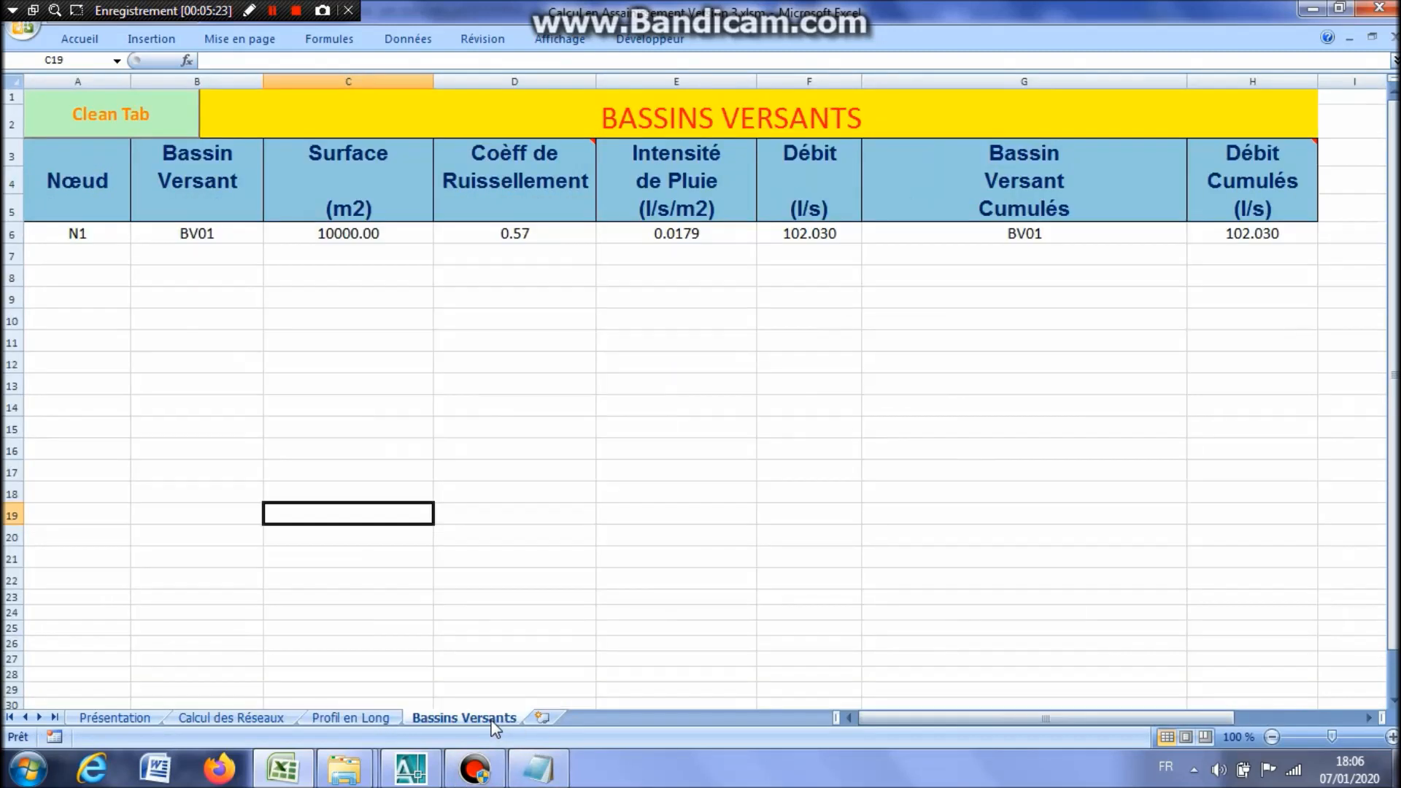
click(68, 230)
click(182, 113)
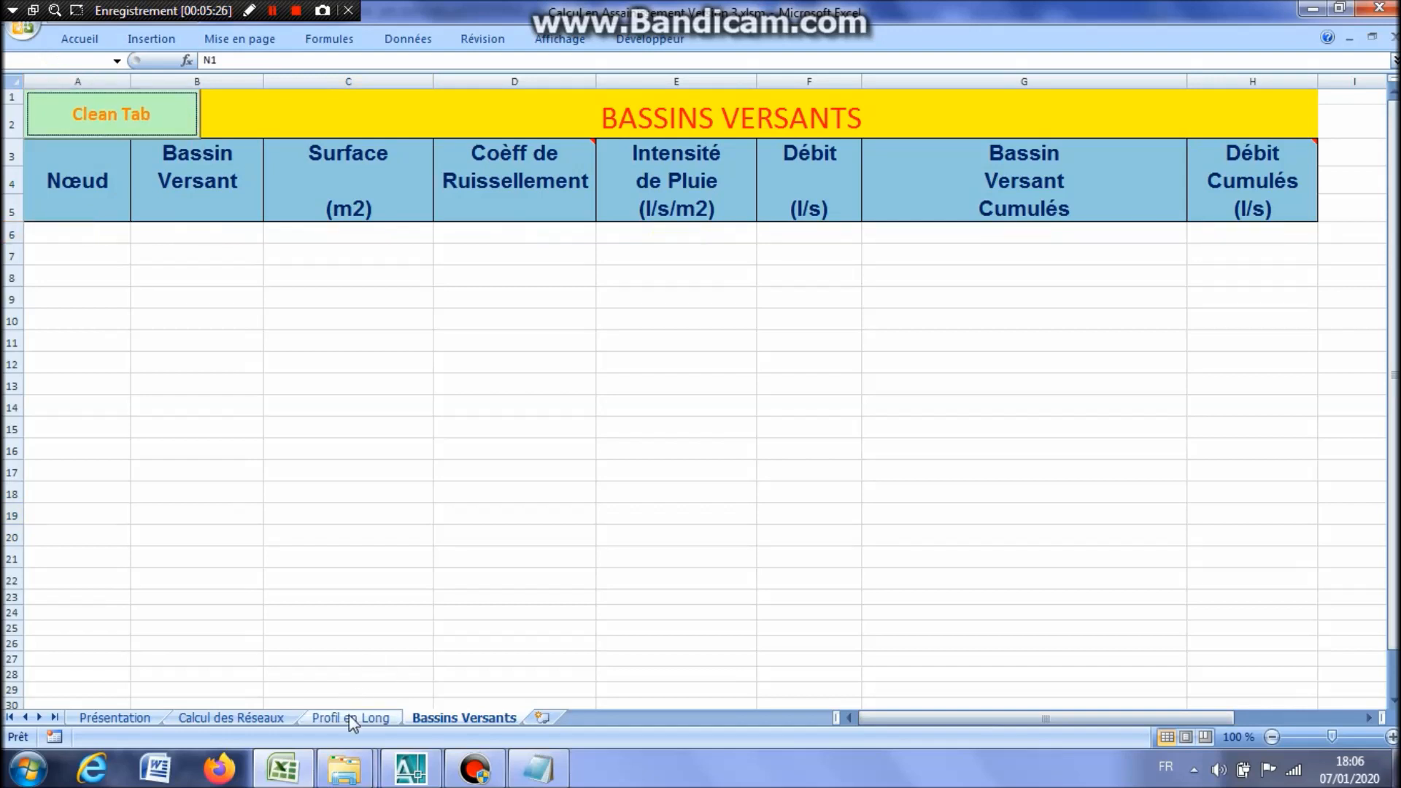
Open the stormwater (Contraintes E.P) network constraints from the Présentation sheet and validate their values.
click(313, 719)
click(264, 720)
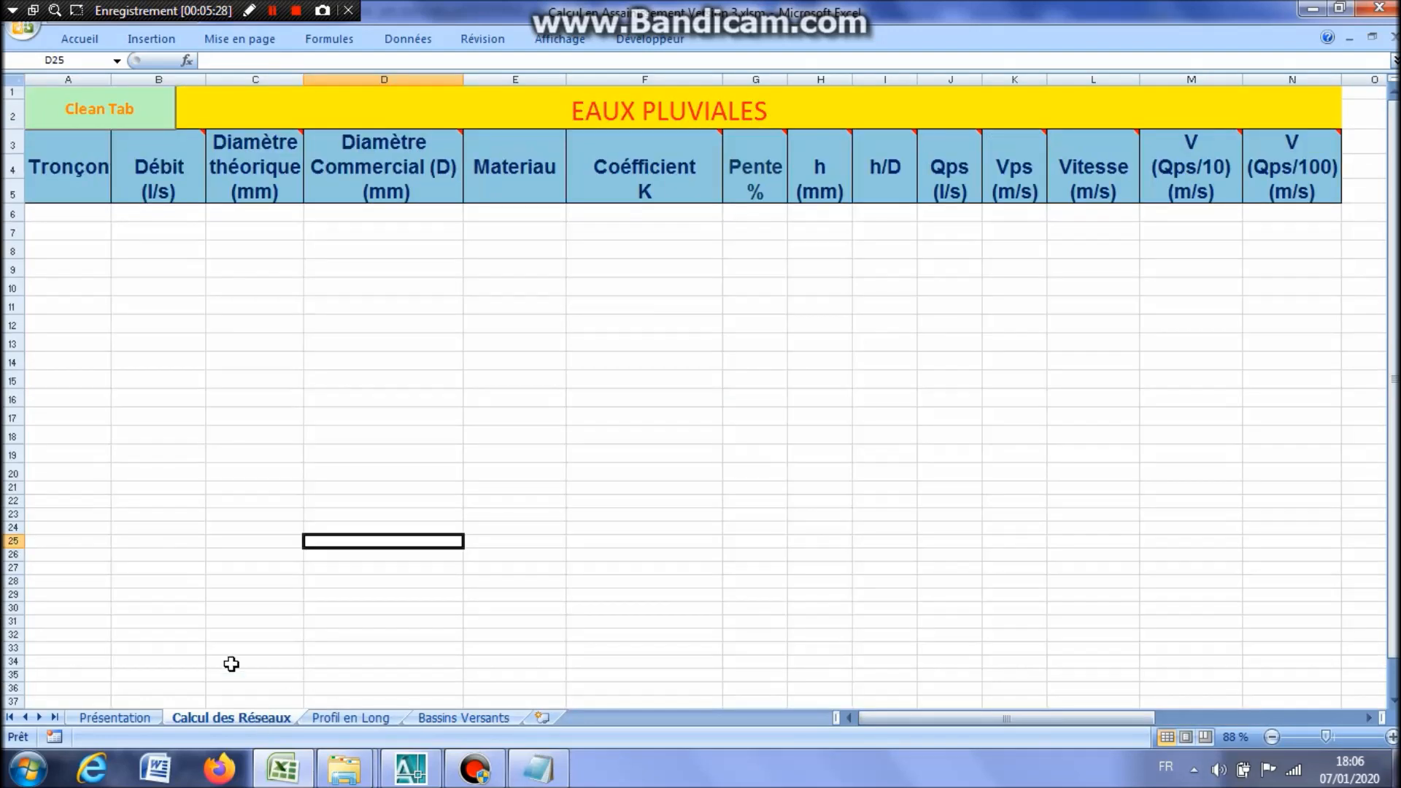
click(116, 720)
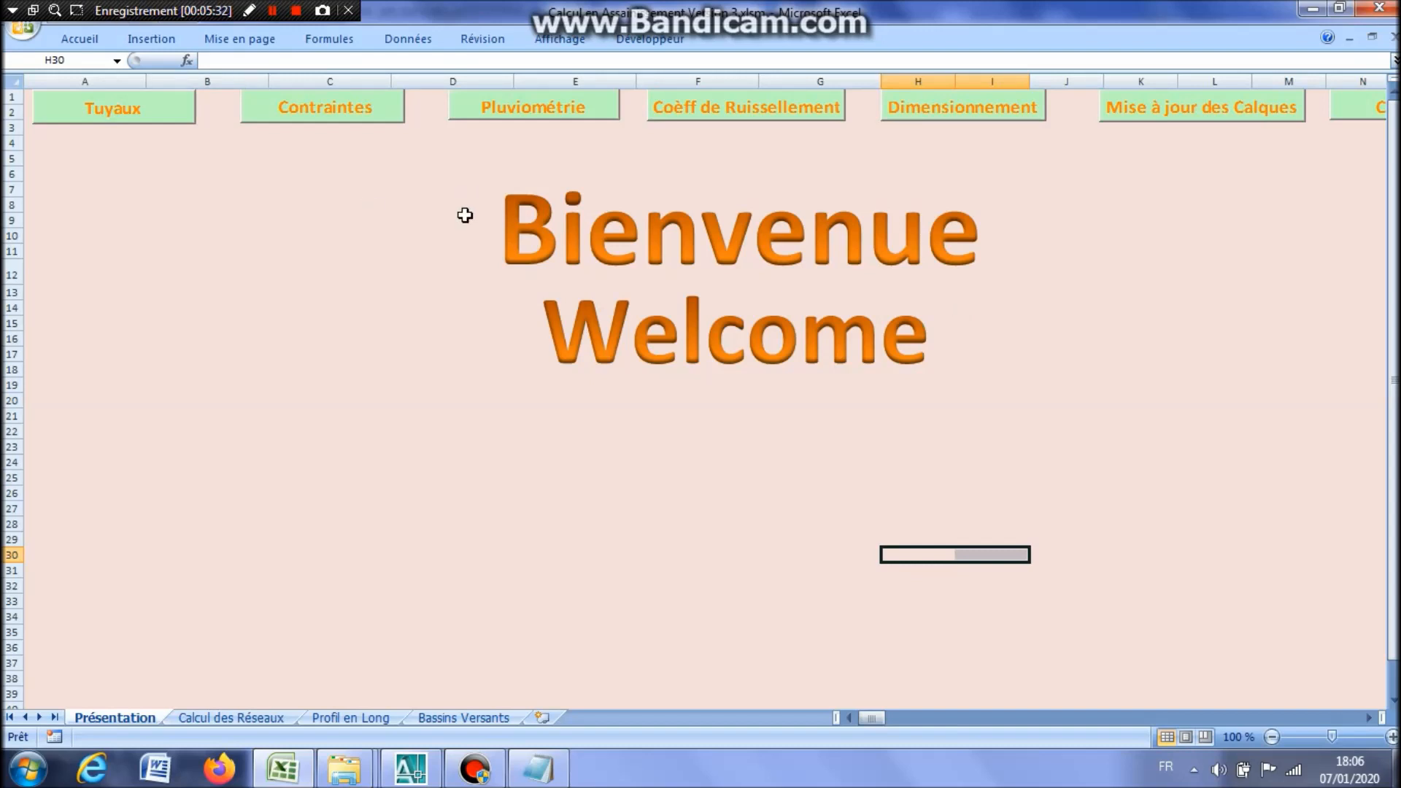
click(328, 111)
click(532, 332)
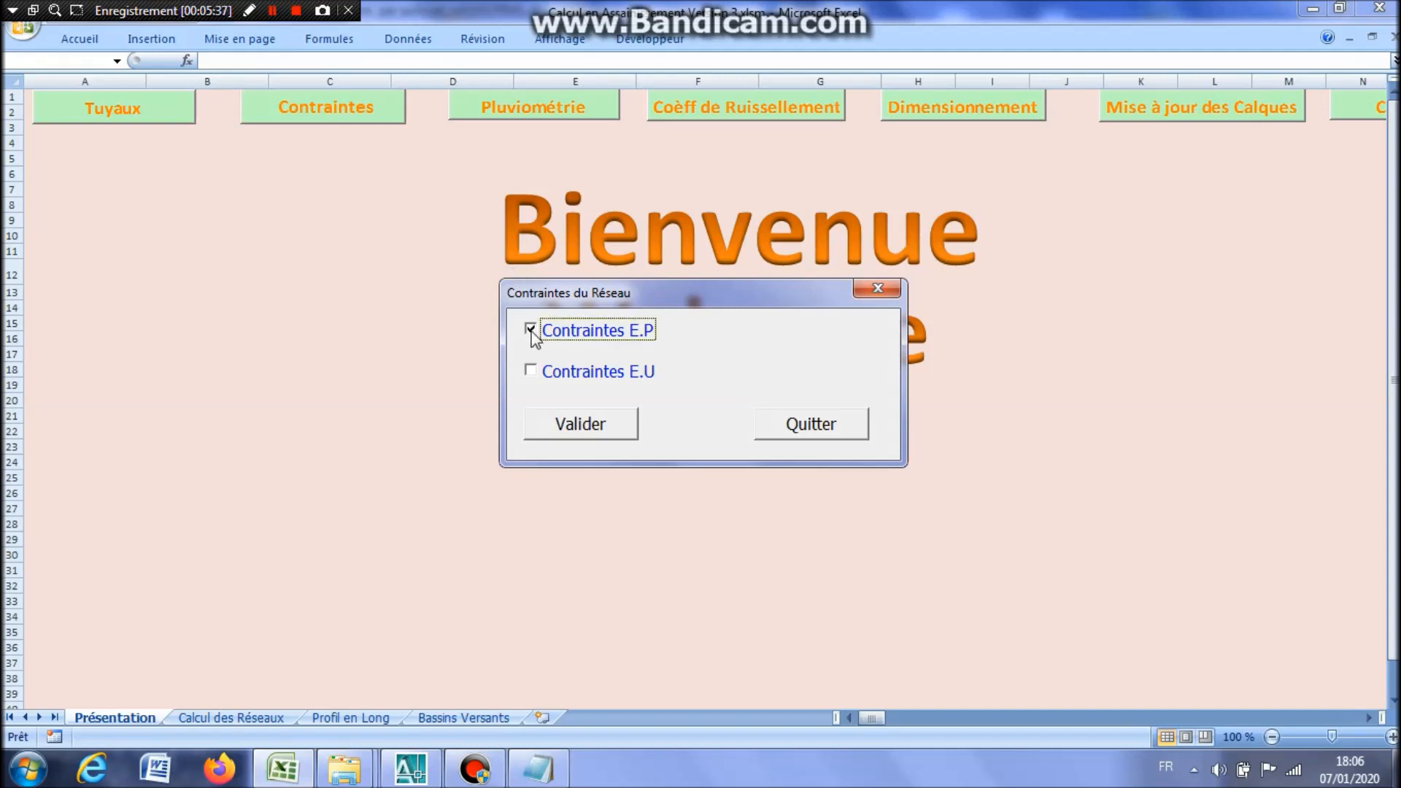
click(580, 423)
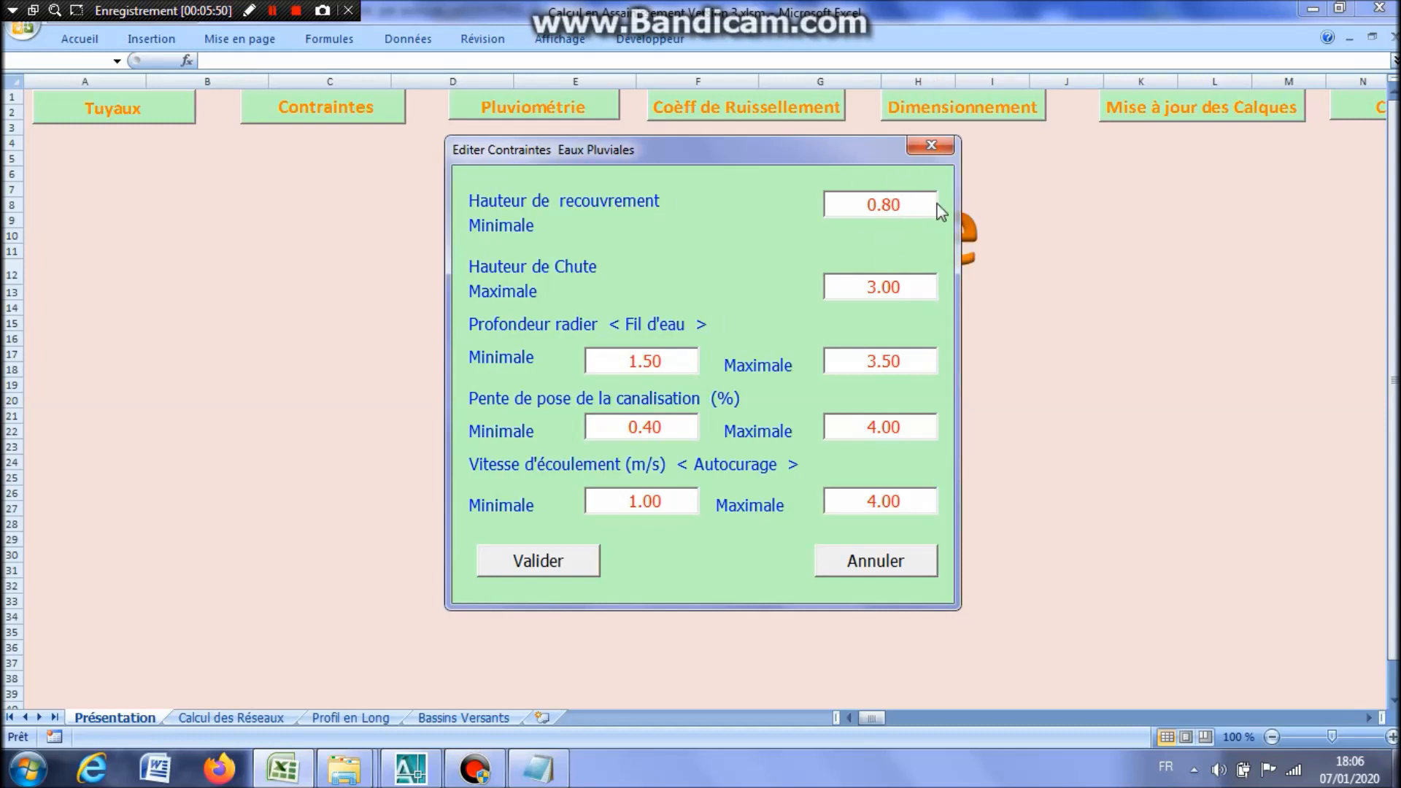
click(558, 565)
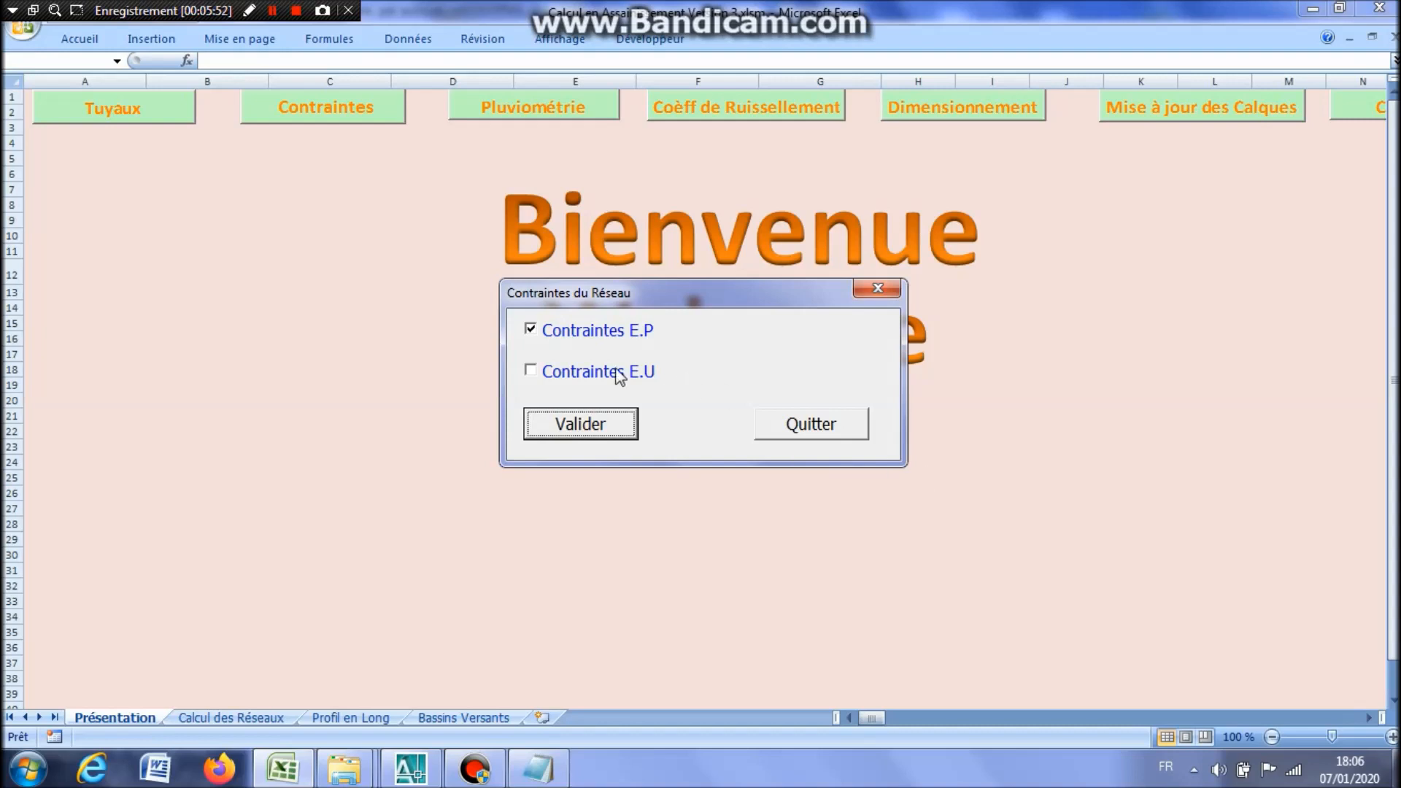
Open the wastewater (Contraintes E.U) constraints instead of the E.P ones, validate their values and leave the network constraints dialog.
click(530, 330)
click(531, 370)
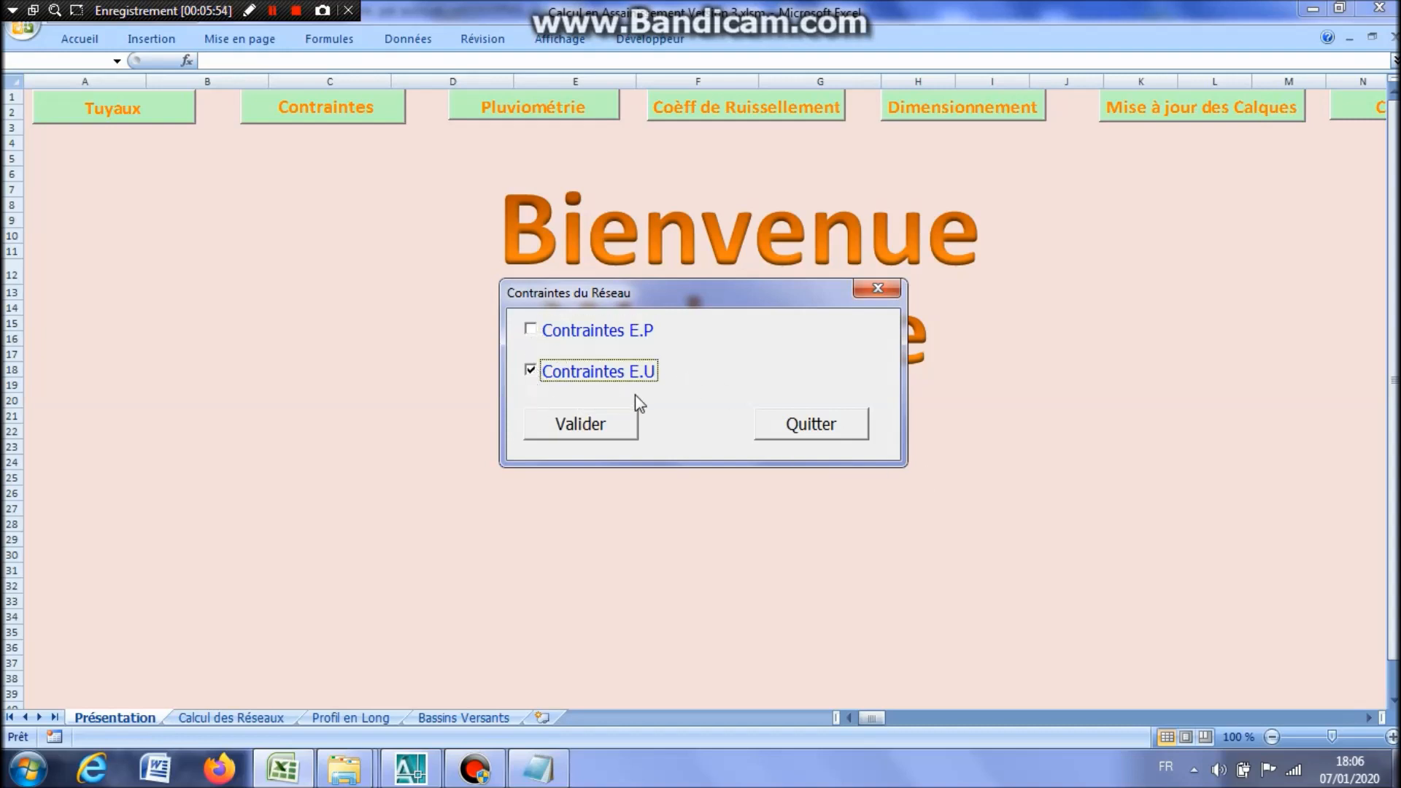
click(584, 432)
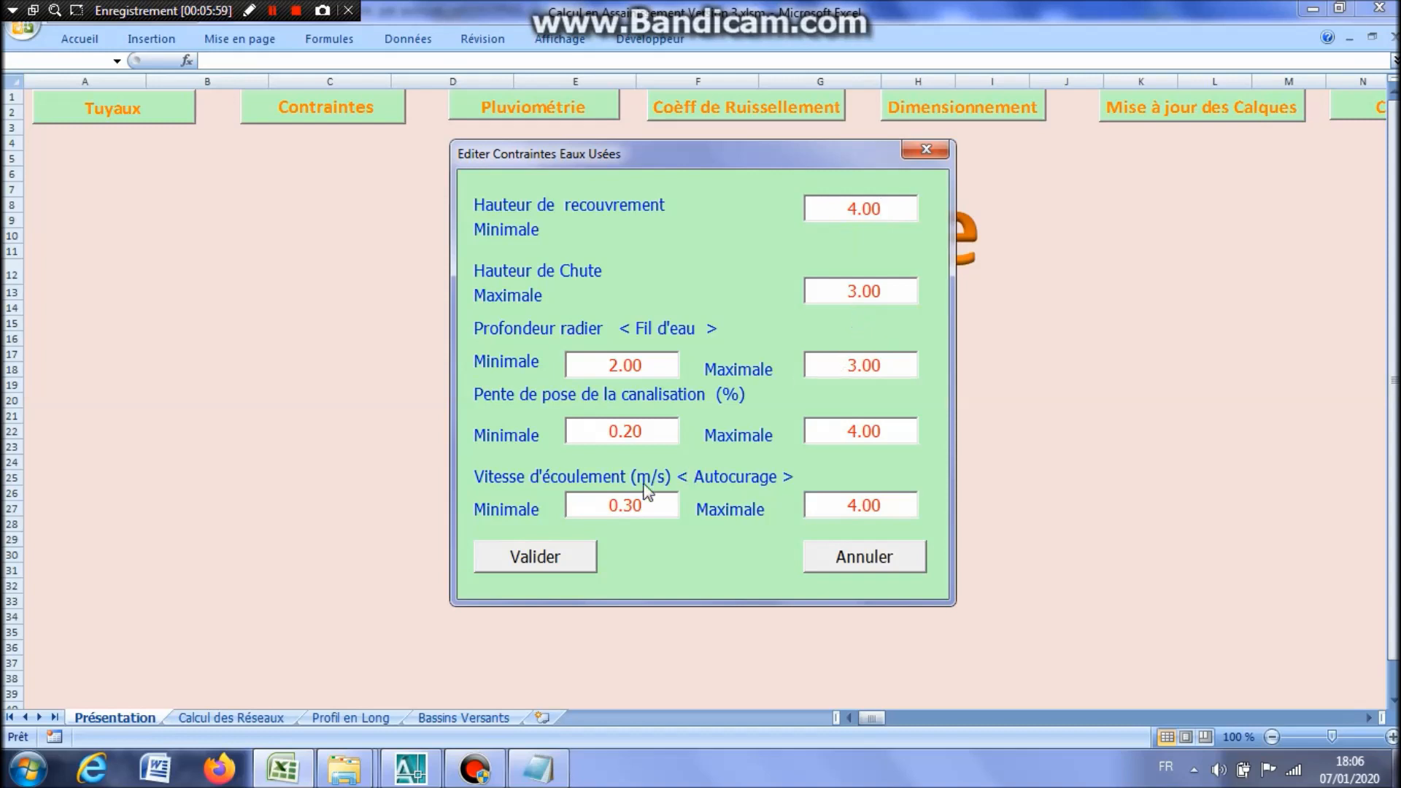
click(535, 551)
click(834, 430)
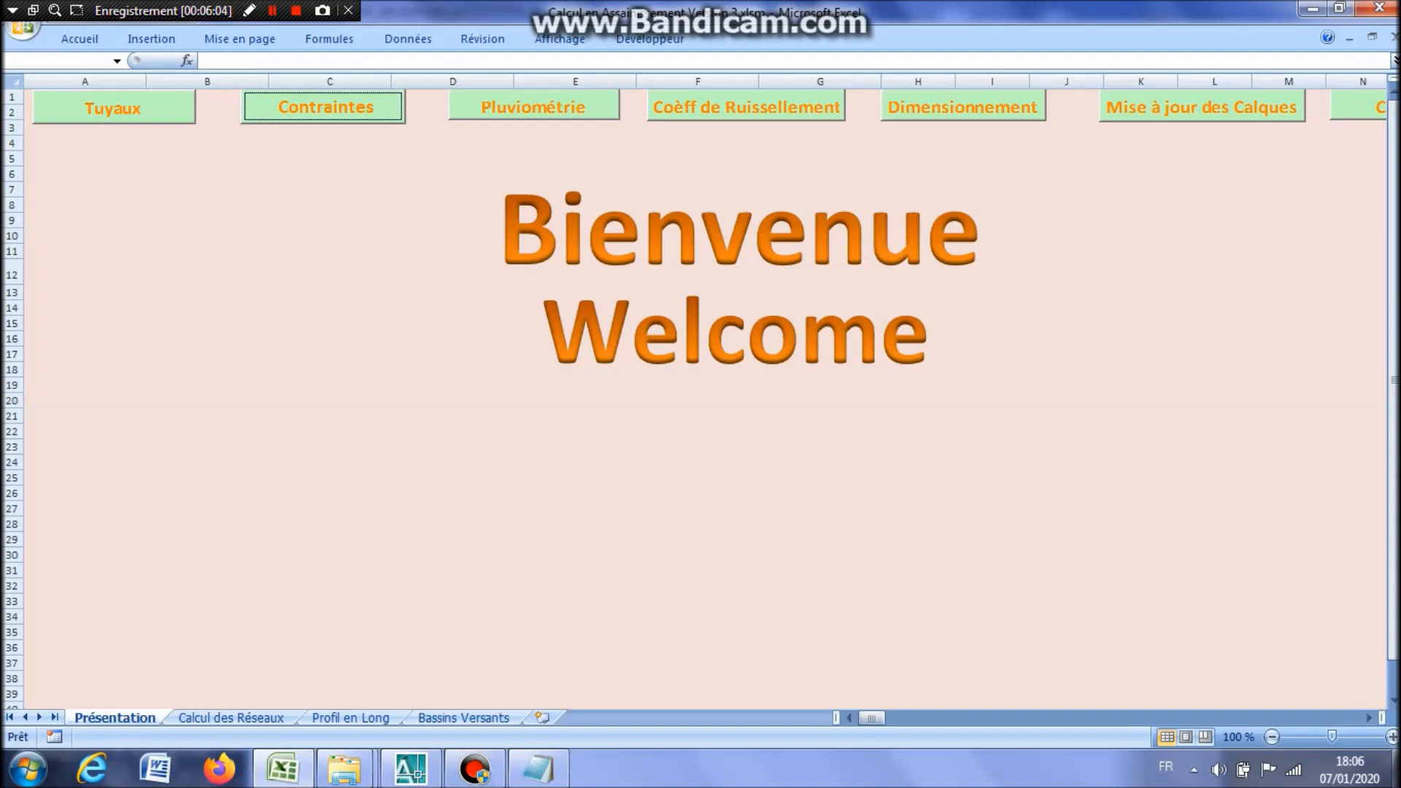
Open the Tuyaux catalogue of circular pipes and display the properties of pipe 135A-150, dismissing the Windows colour scheme prompt.
click(165, 111)
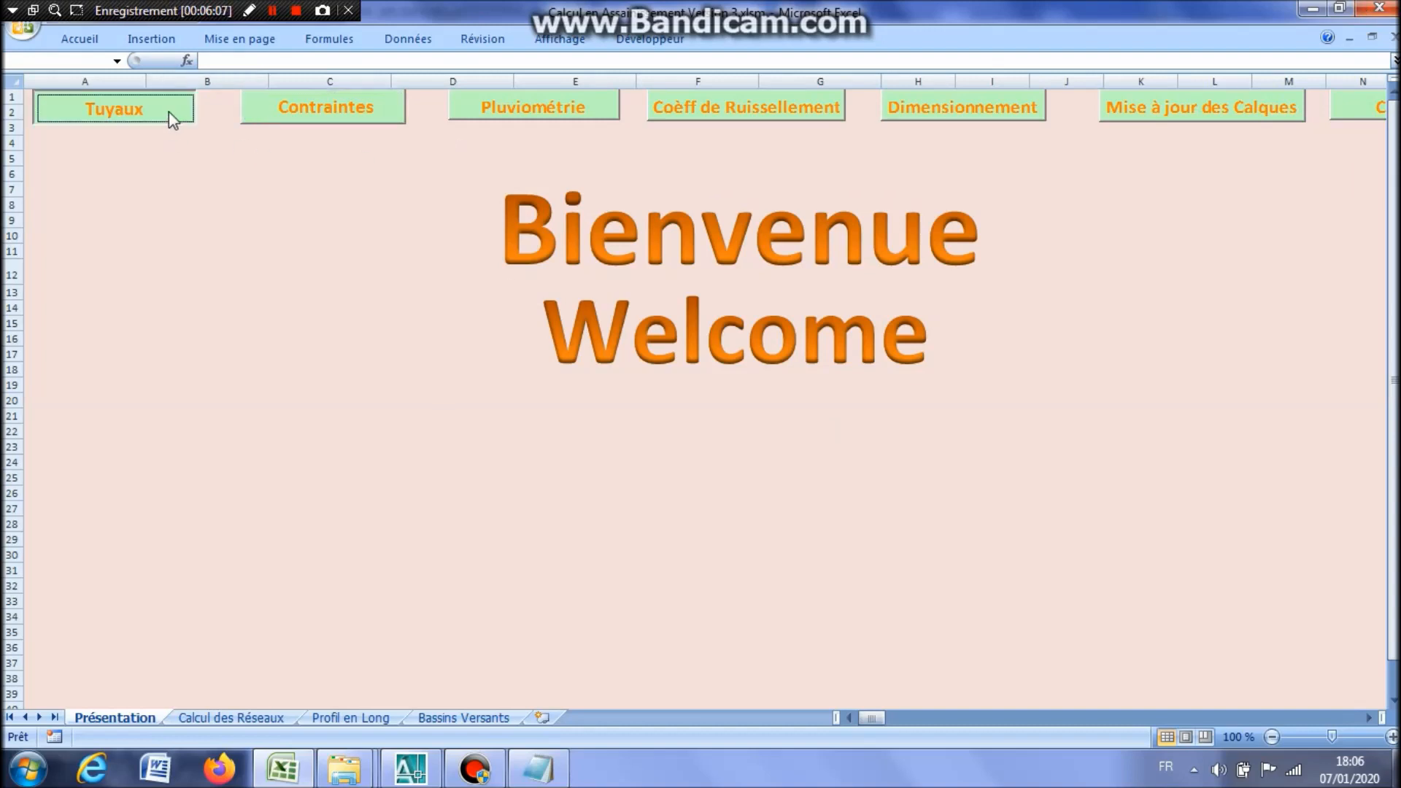
click(425, 162)
click(427, 180)
click(432, 204)
click(413, 238)
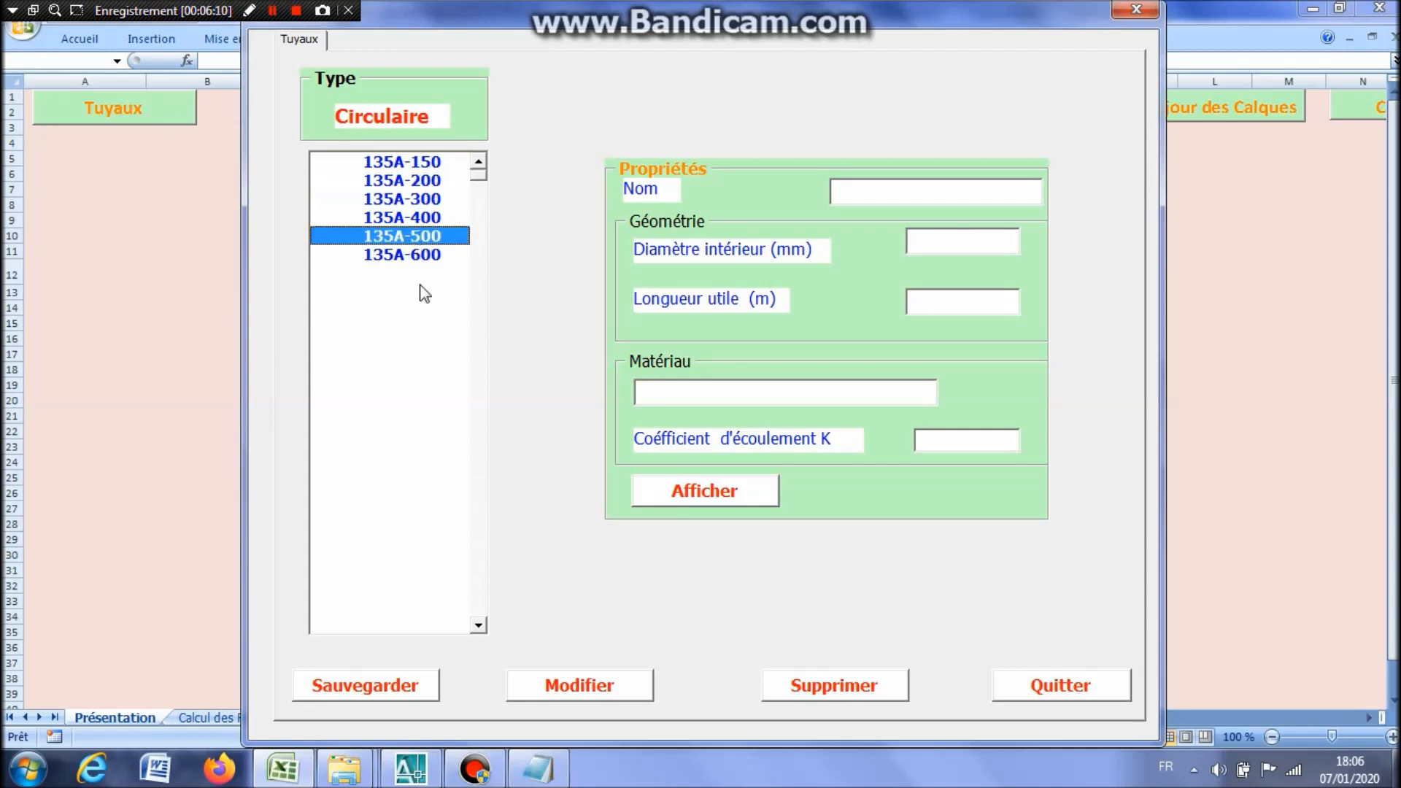
click(950, 156)
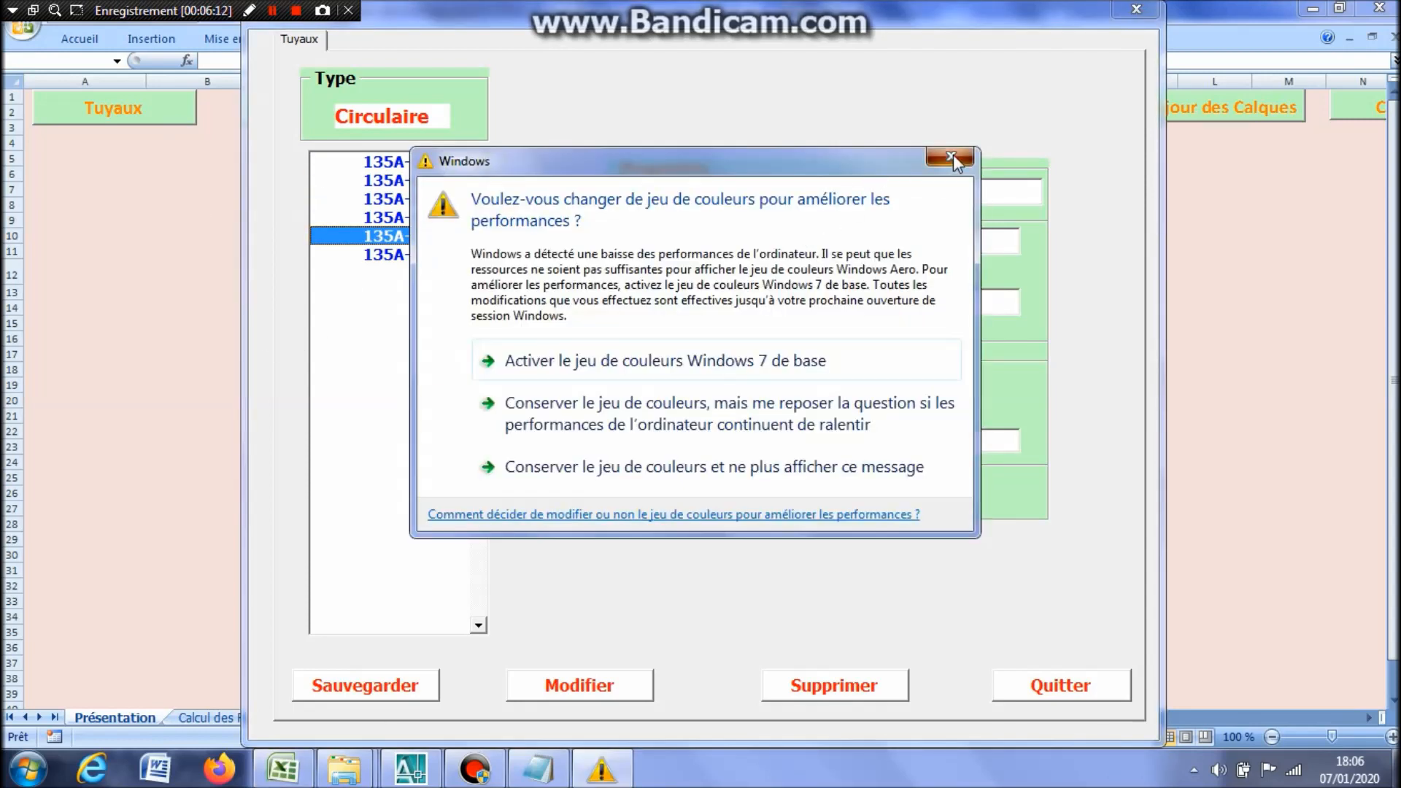
click(433, 255)
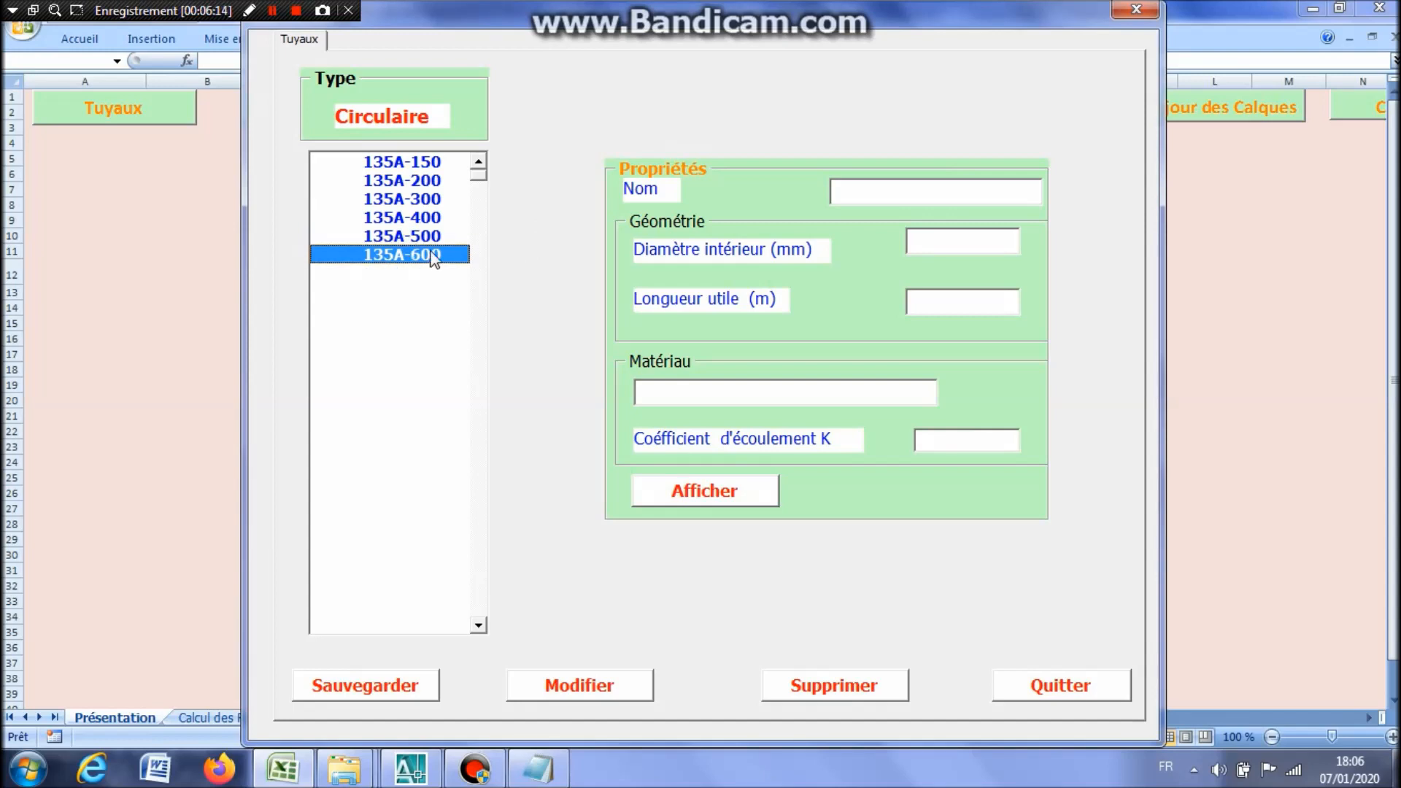
click(436, 162)
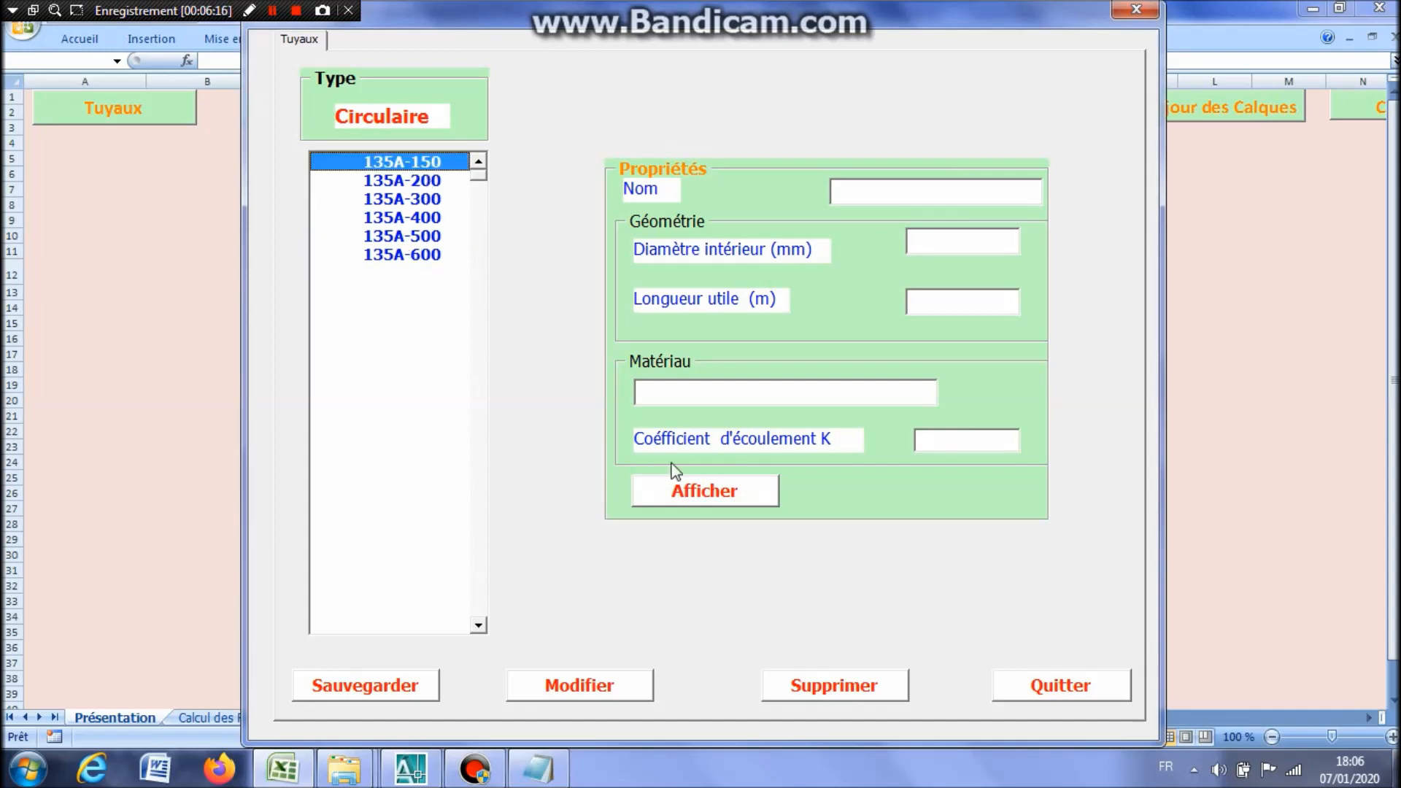
click(704, 493)
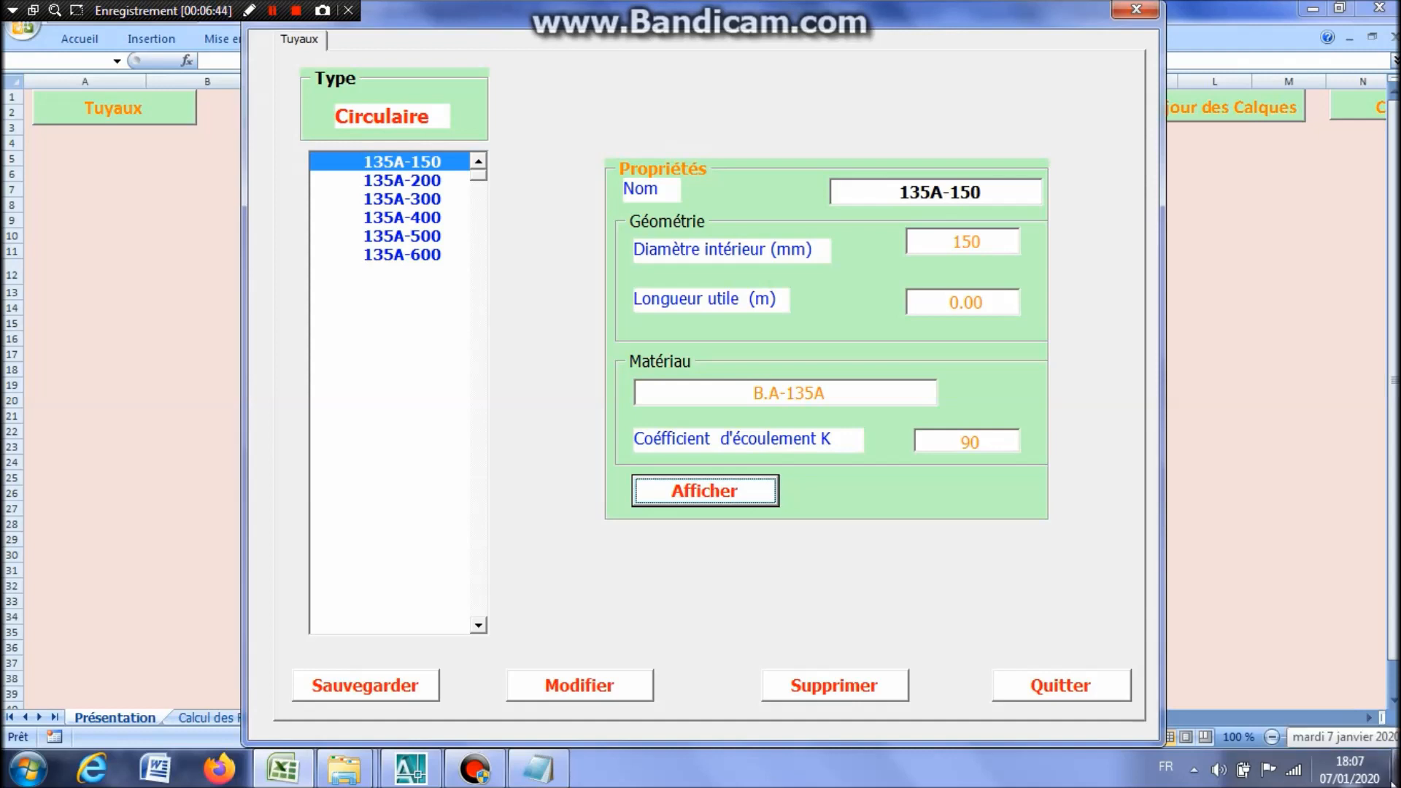
click(433, 162)
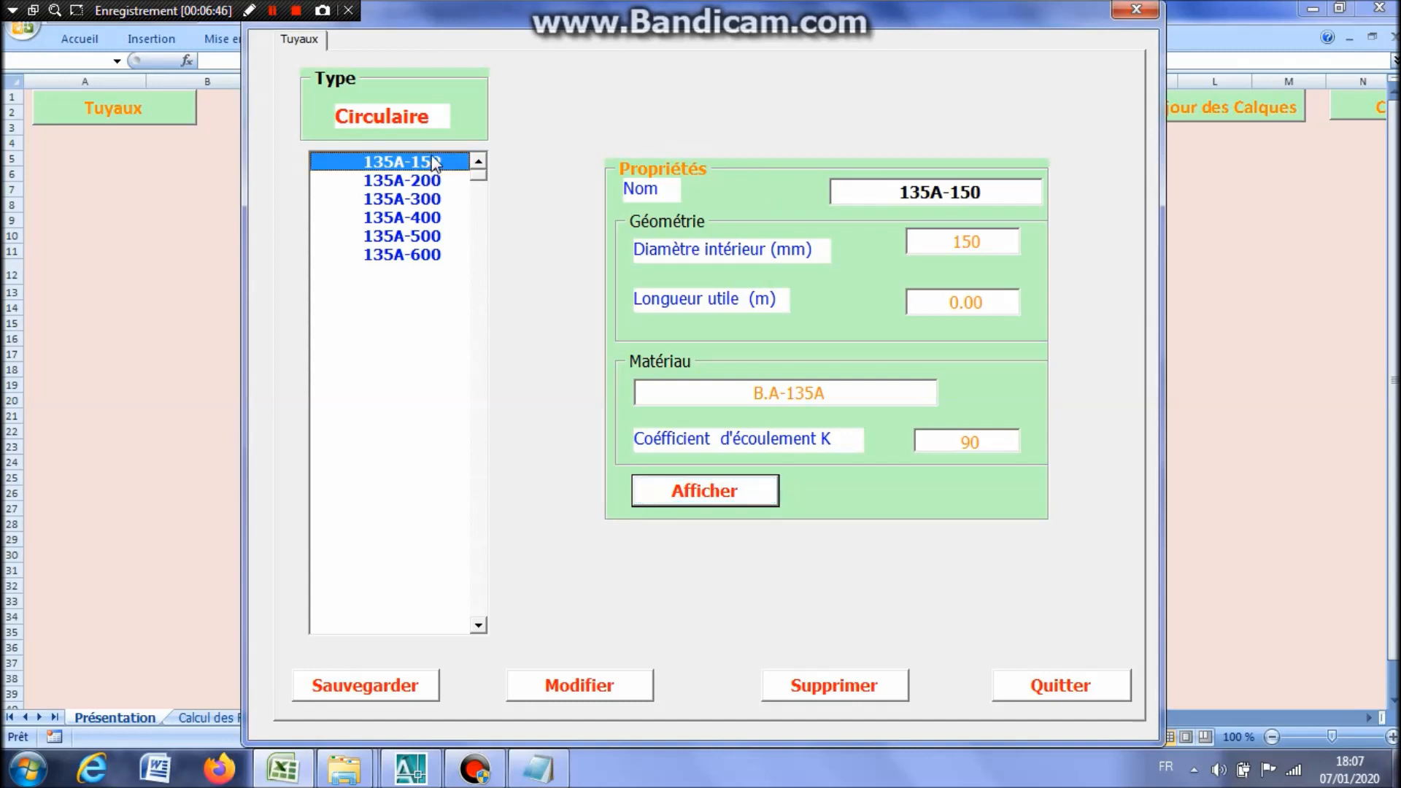
click(697, 502)
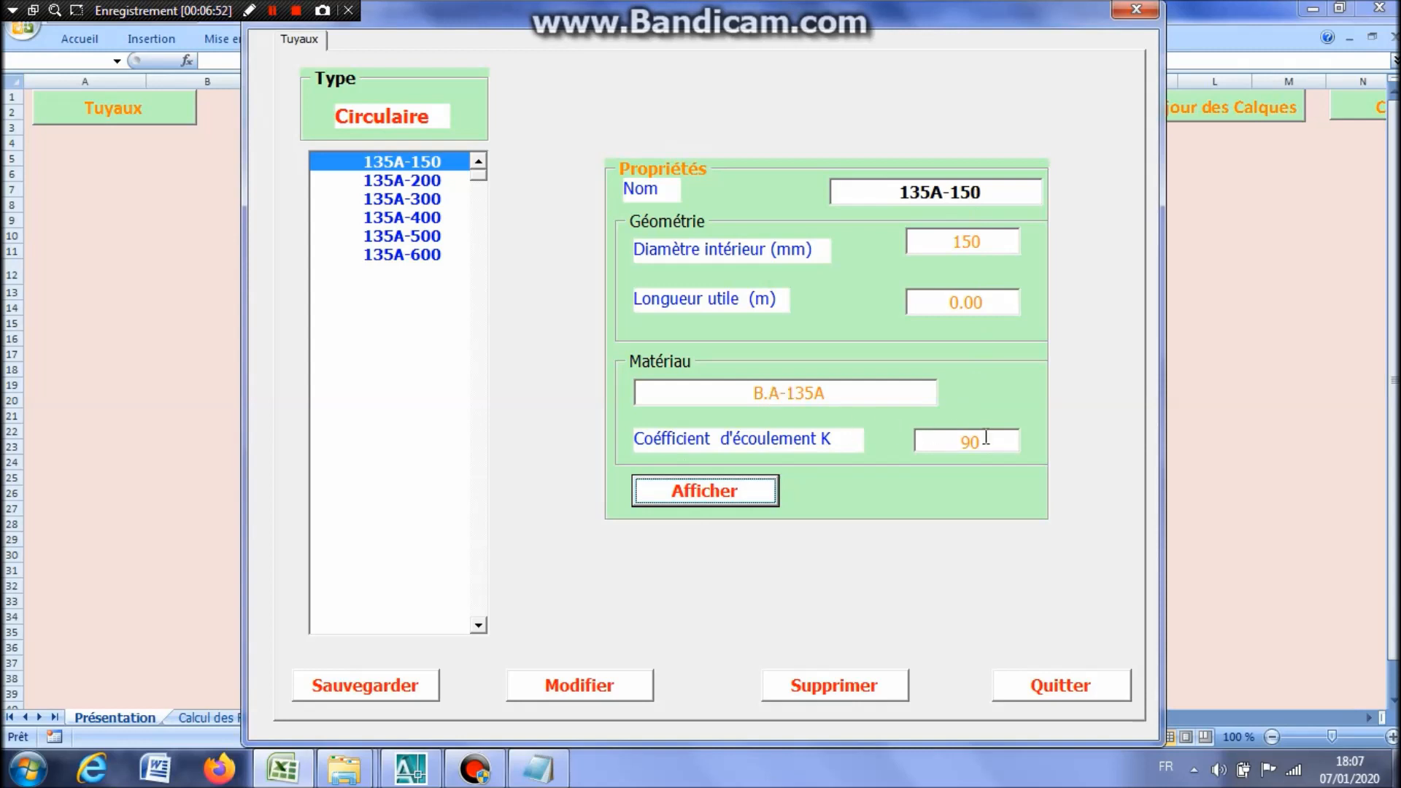
Compare the displayed properties of pipes 135A-200 and 135A-150, dismissing the Windows colour scheme prompt.
click(436, 181)
click(725, 491)
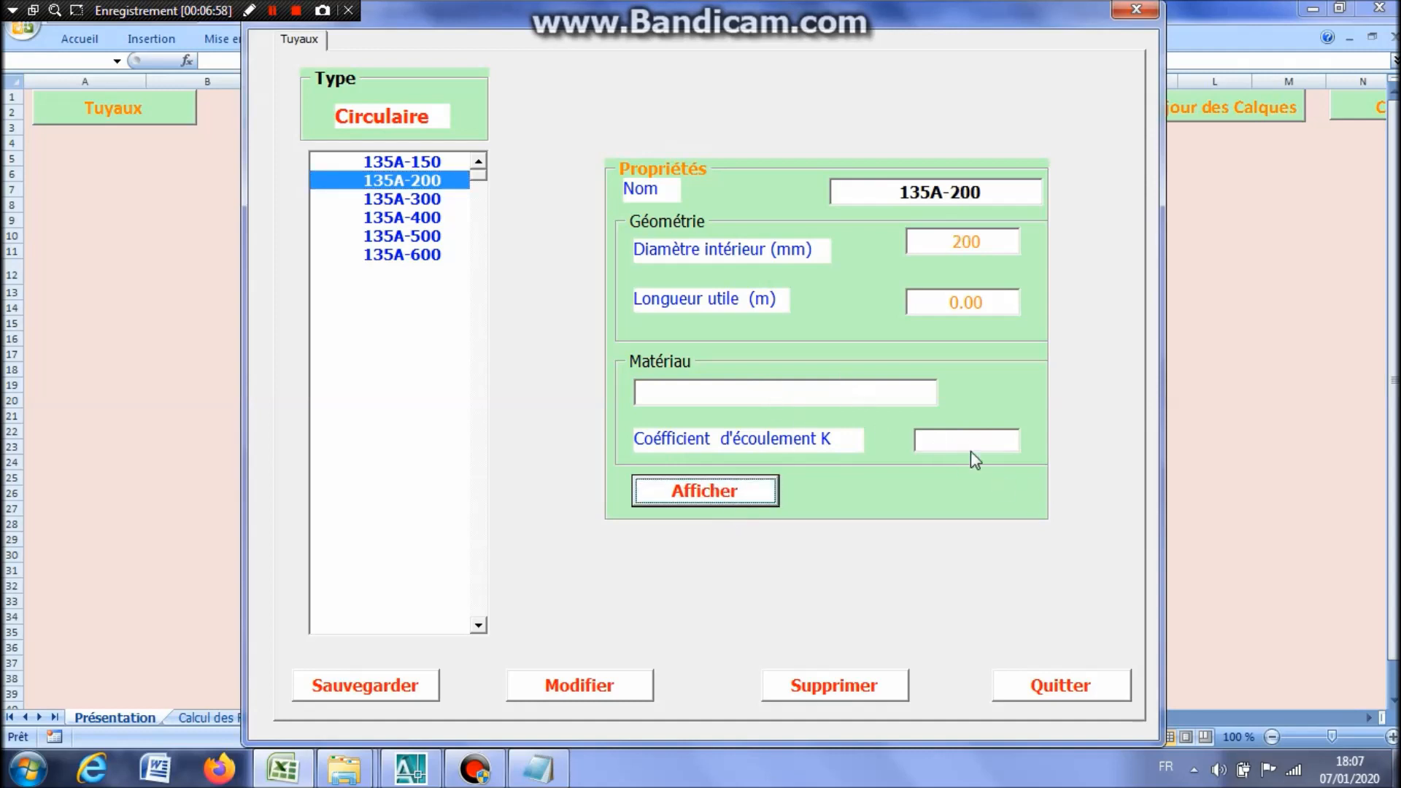
click(432, 162)
click(713, 495)
click(423, 181)
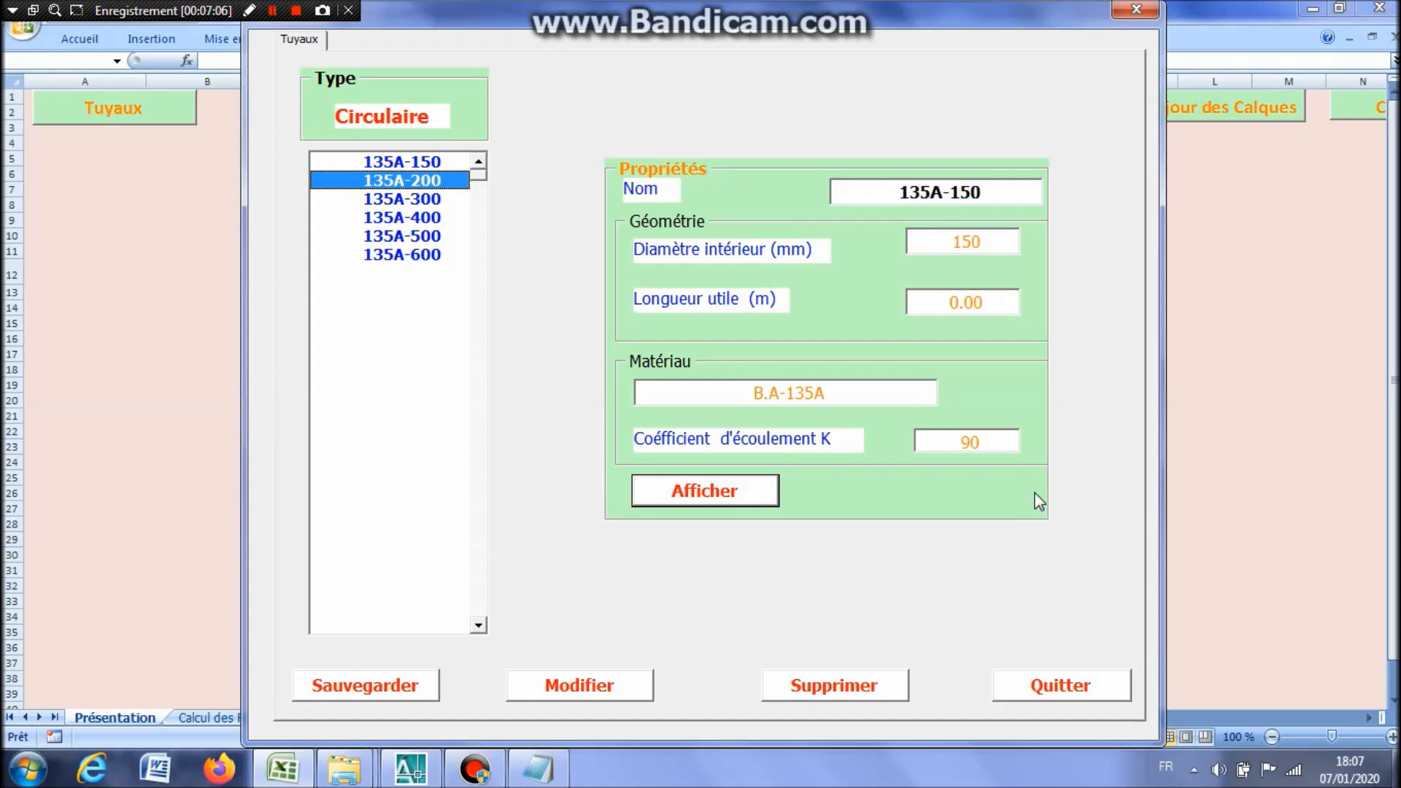
click(714, 494)
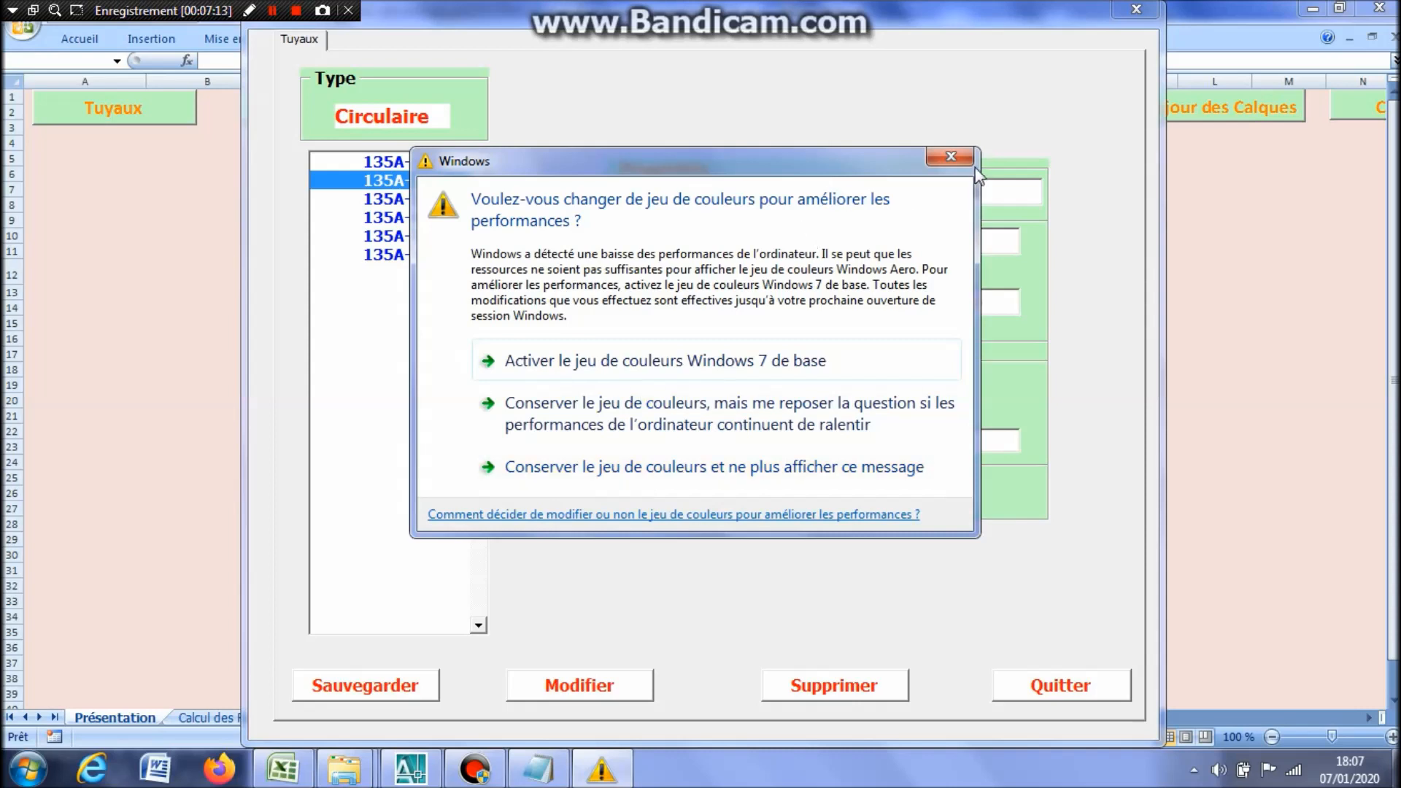
click(951, 157)
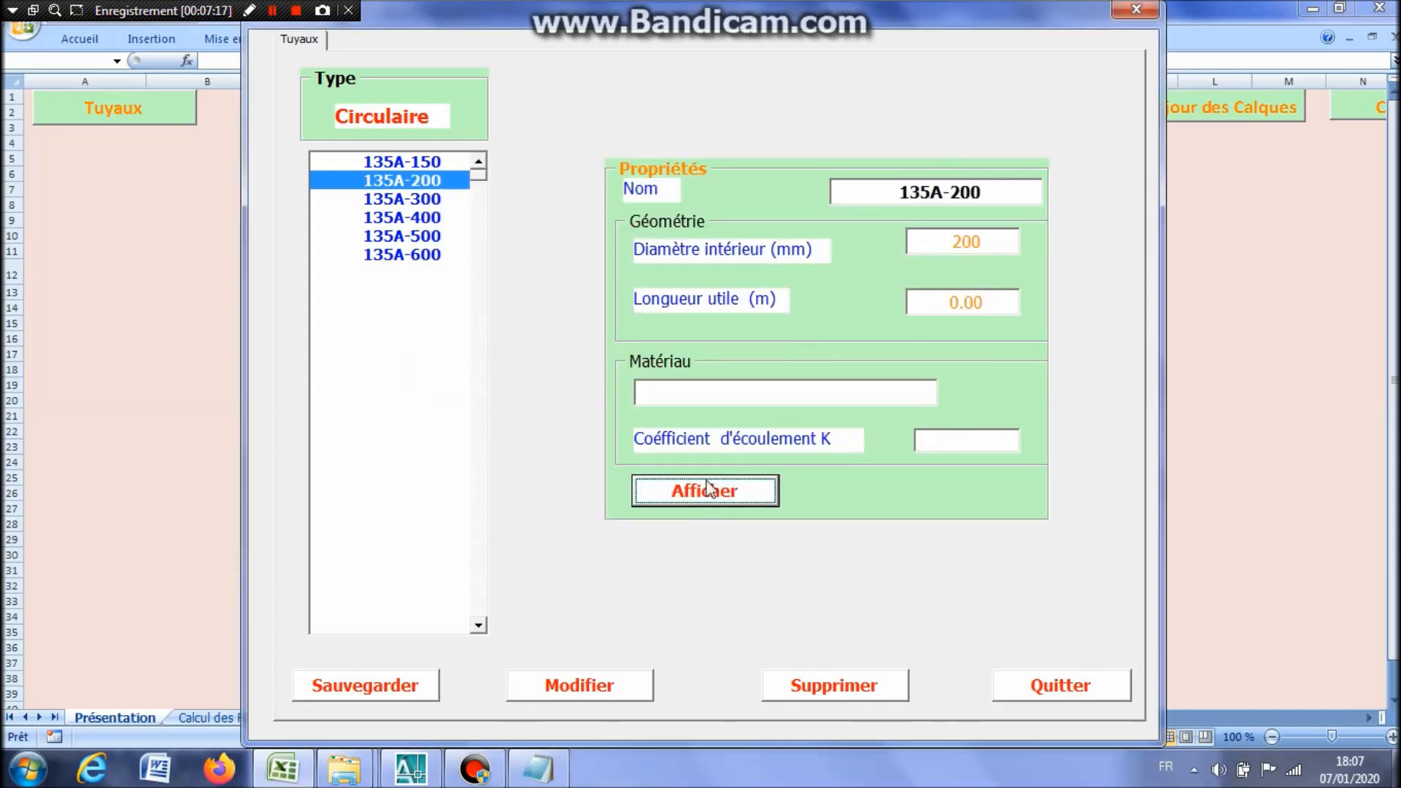
Display the properties of pipe 135A-600, set its useful length to 3.00 m and apply the modification.
click(440, 257)
click(699, 496)
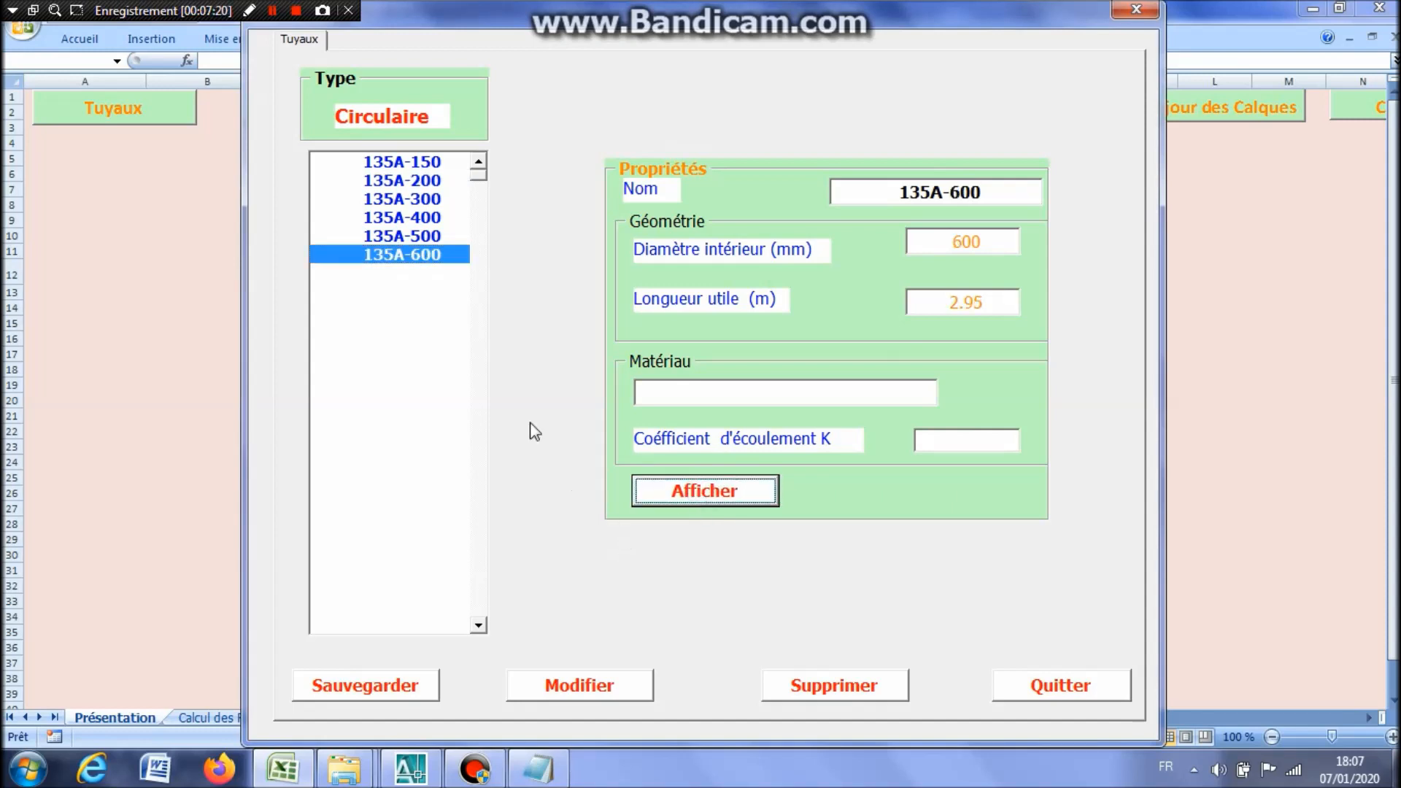
click(436, 257)
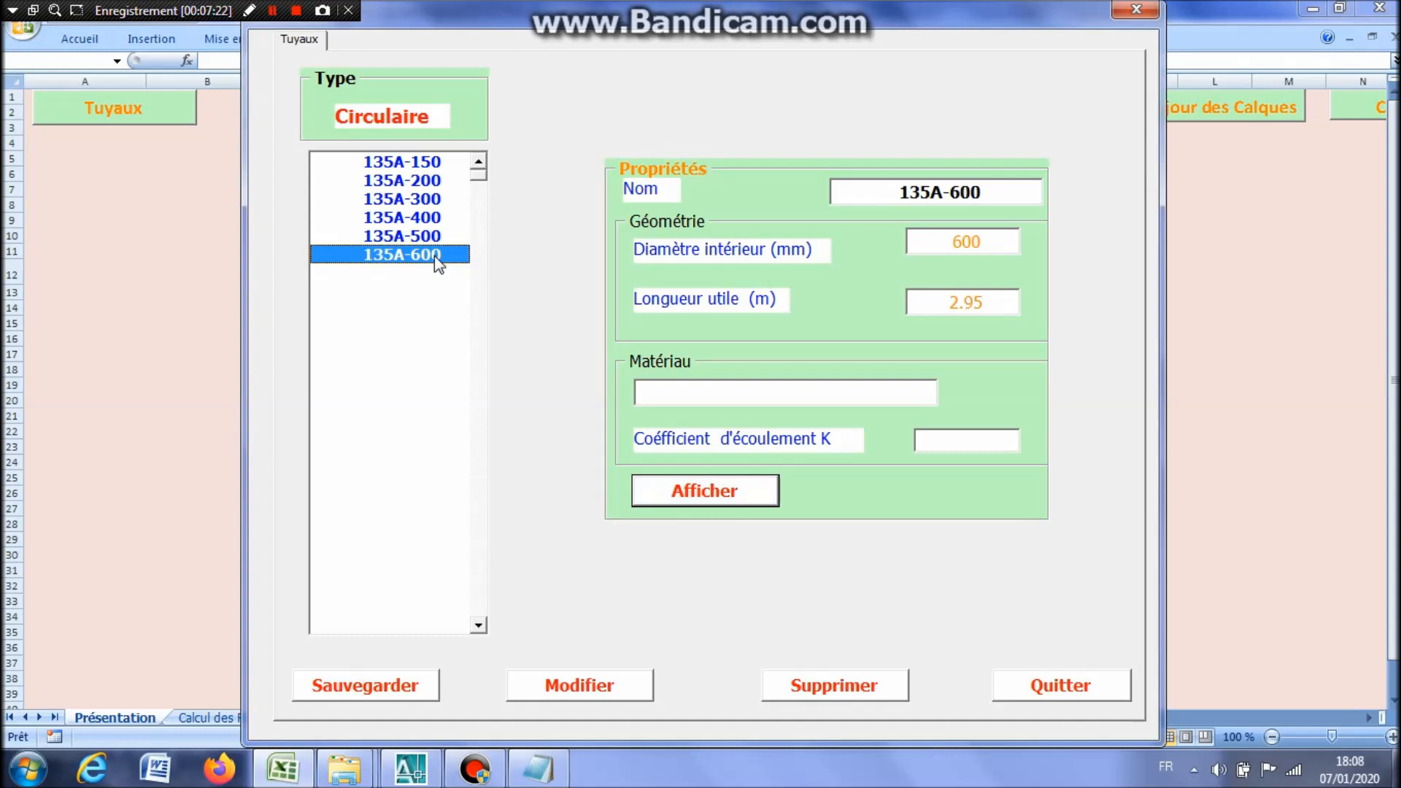
drag(997, 303, 851, 297)
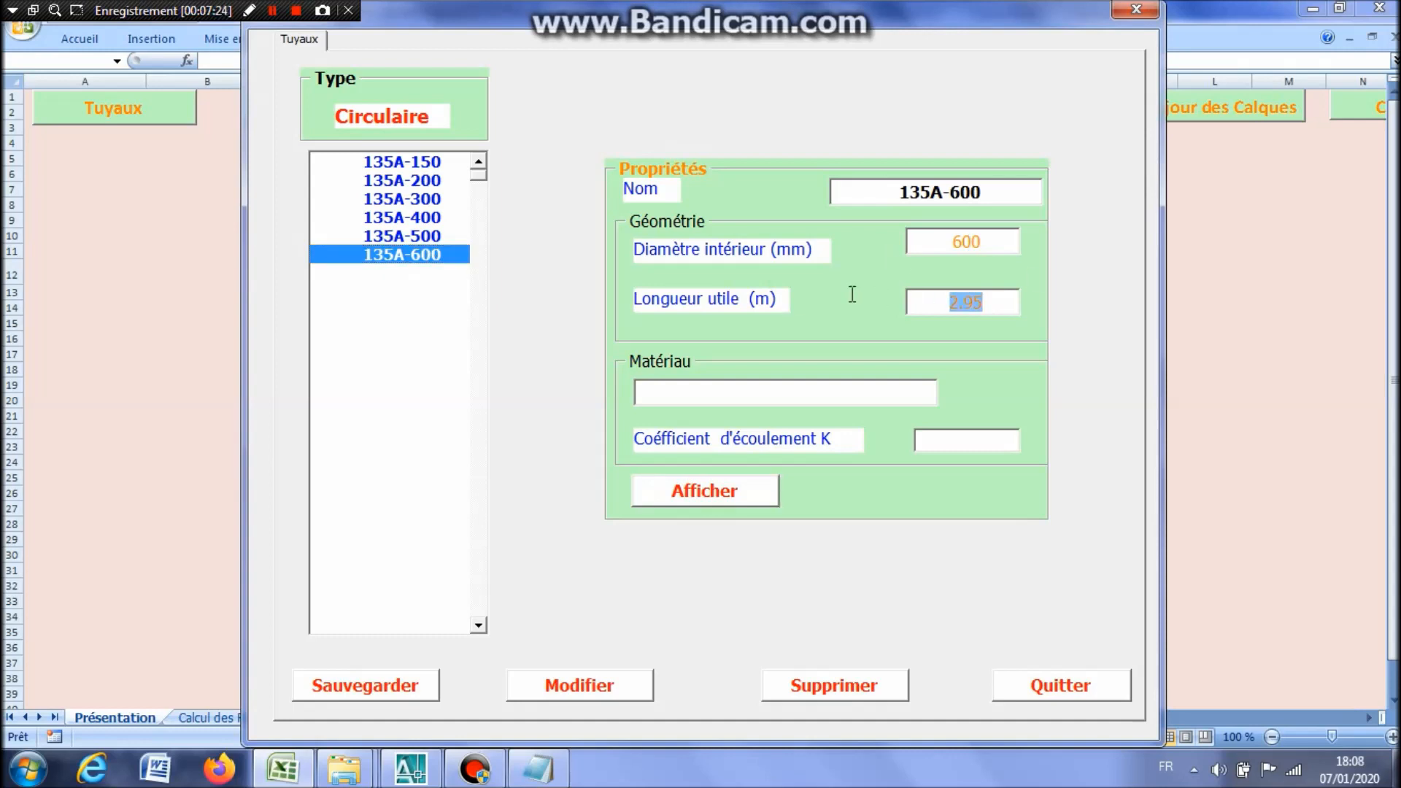
text(3.00)
click(607, 682)
click(735, 448)
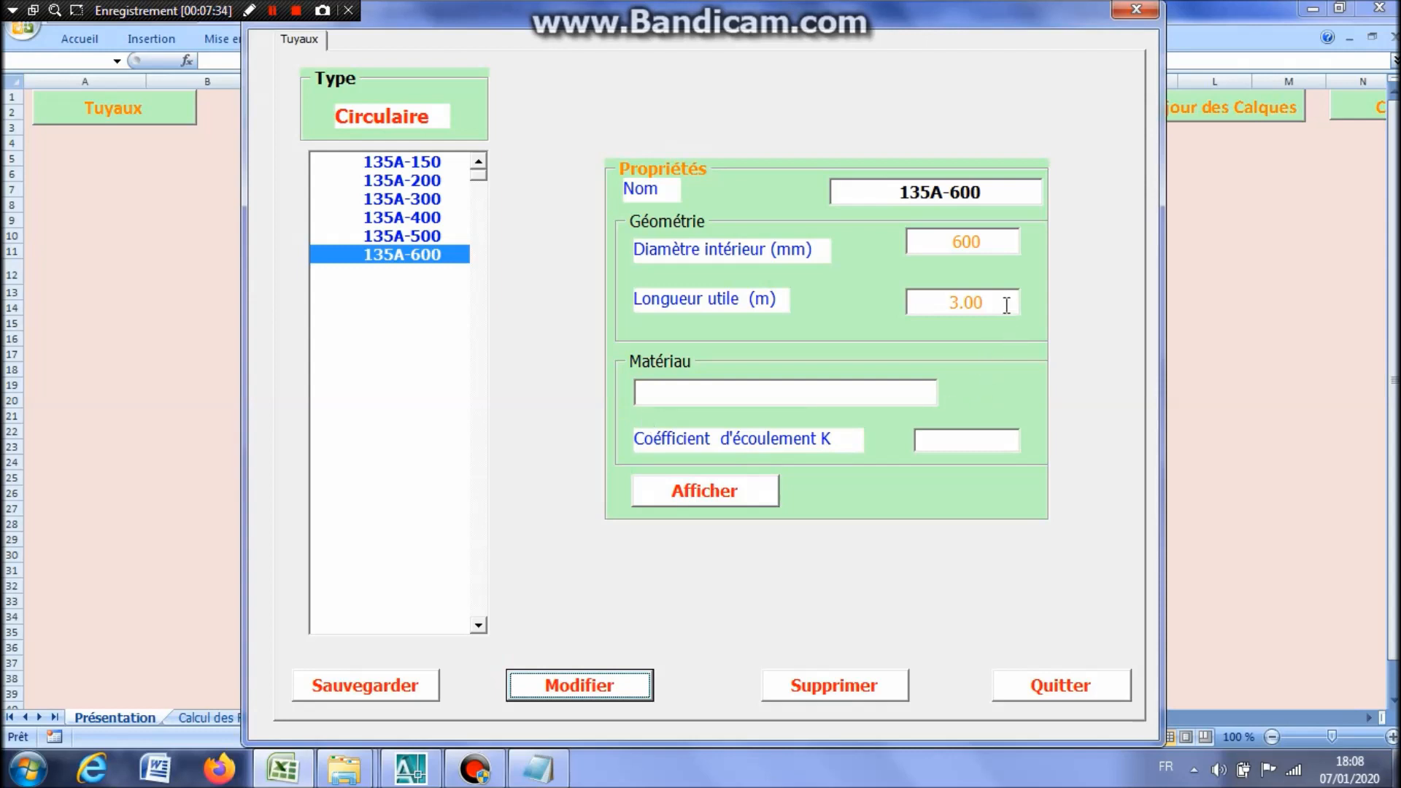
Set the useful length of pipe 135A-600 to 2.95 m, apply the modification and redisplay its properties.
drag(1005, 302, 662, 310)
text(2.95)
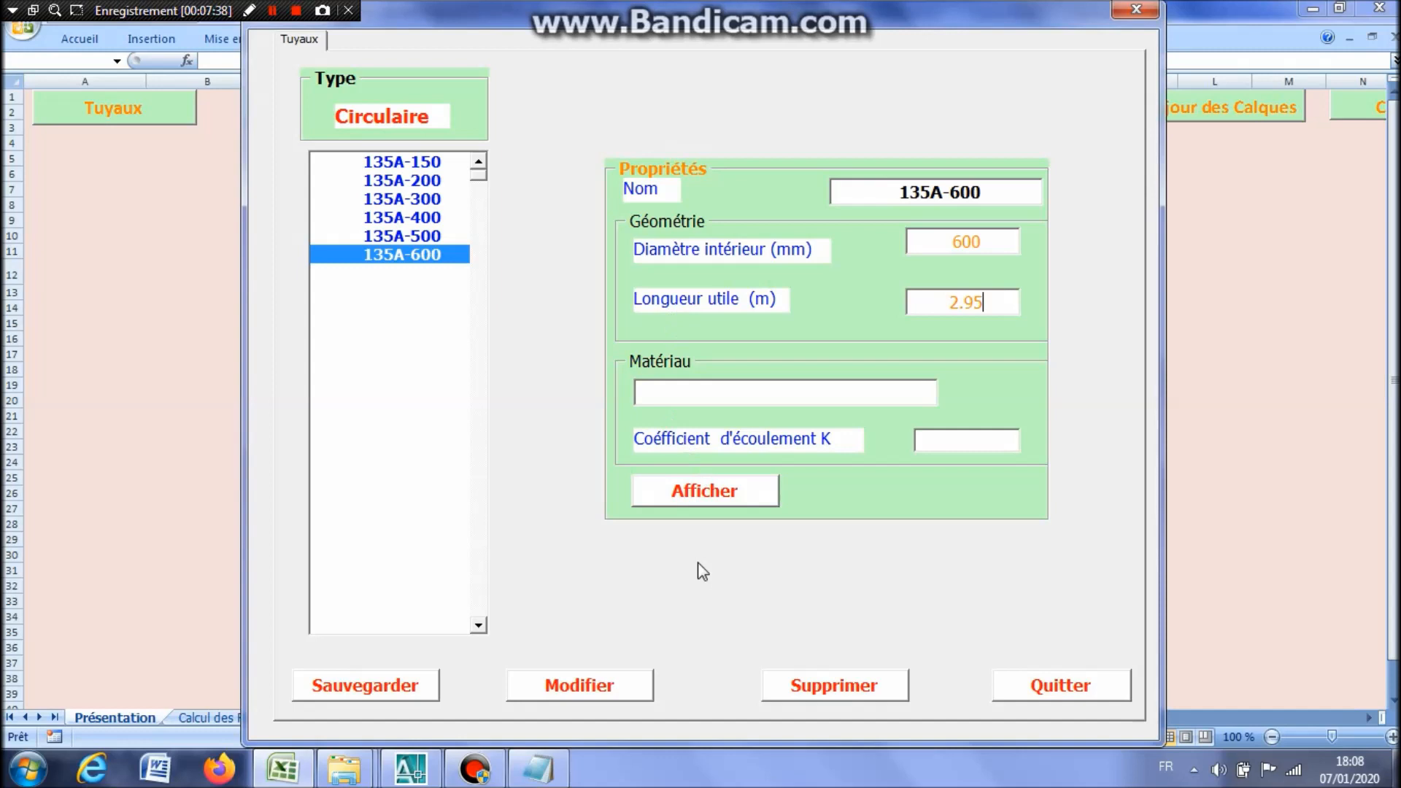
click(577, 685)
click(753, 443)
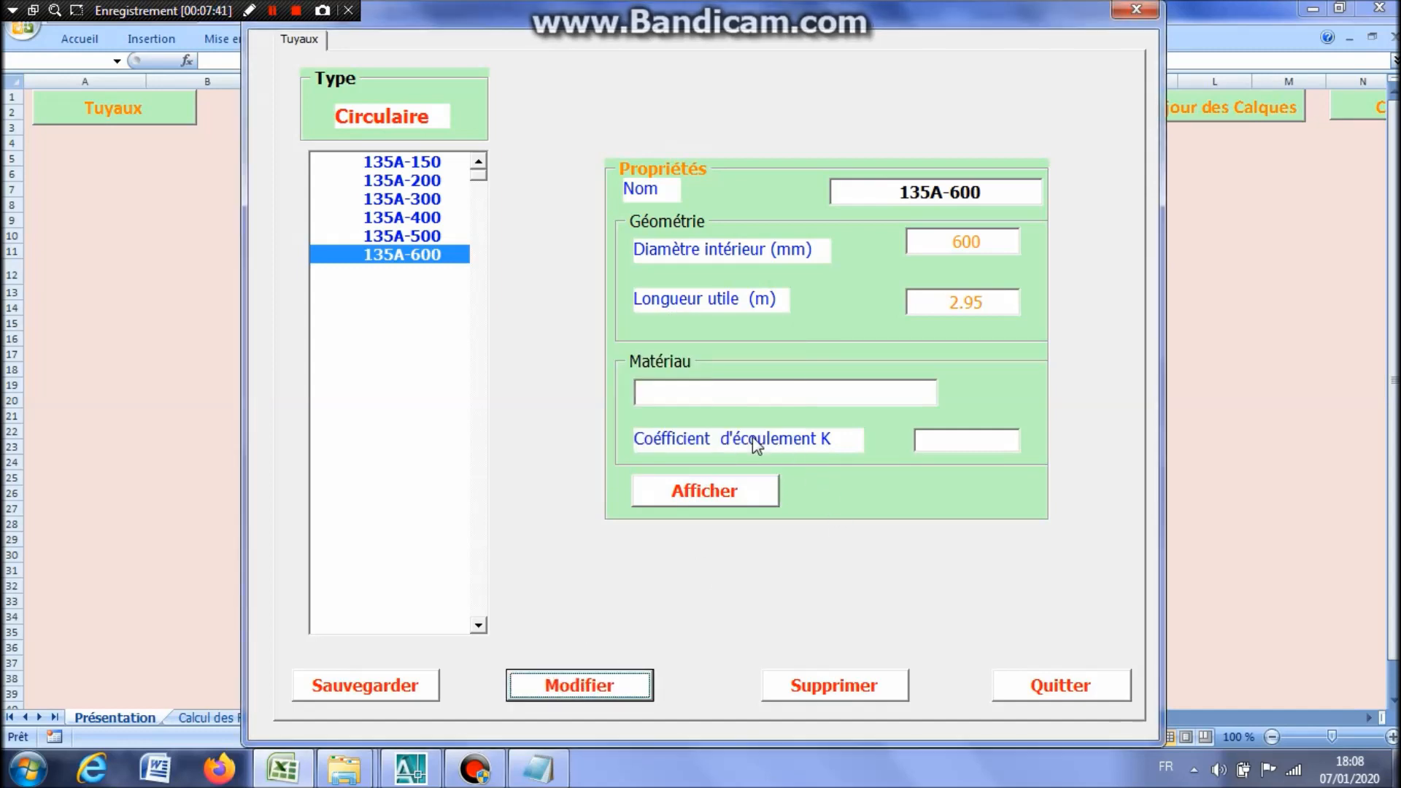
click(429, 237)
click(430, 257)
click(709, 492)
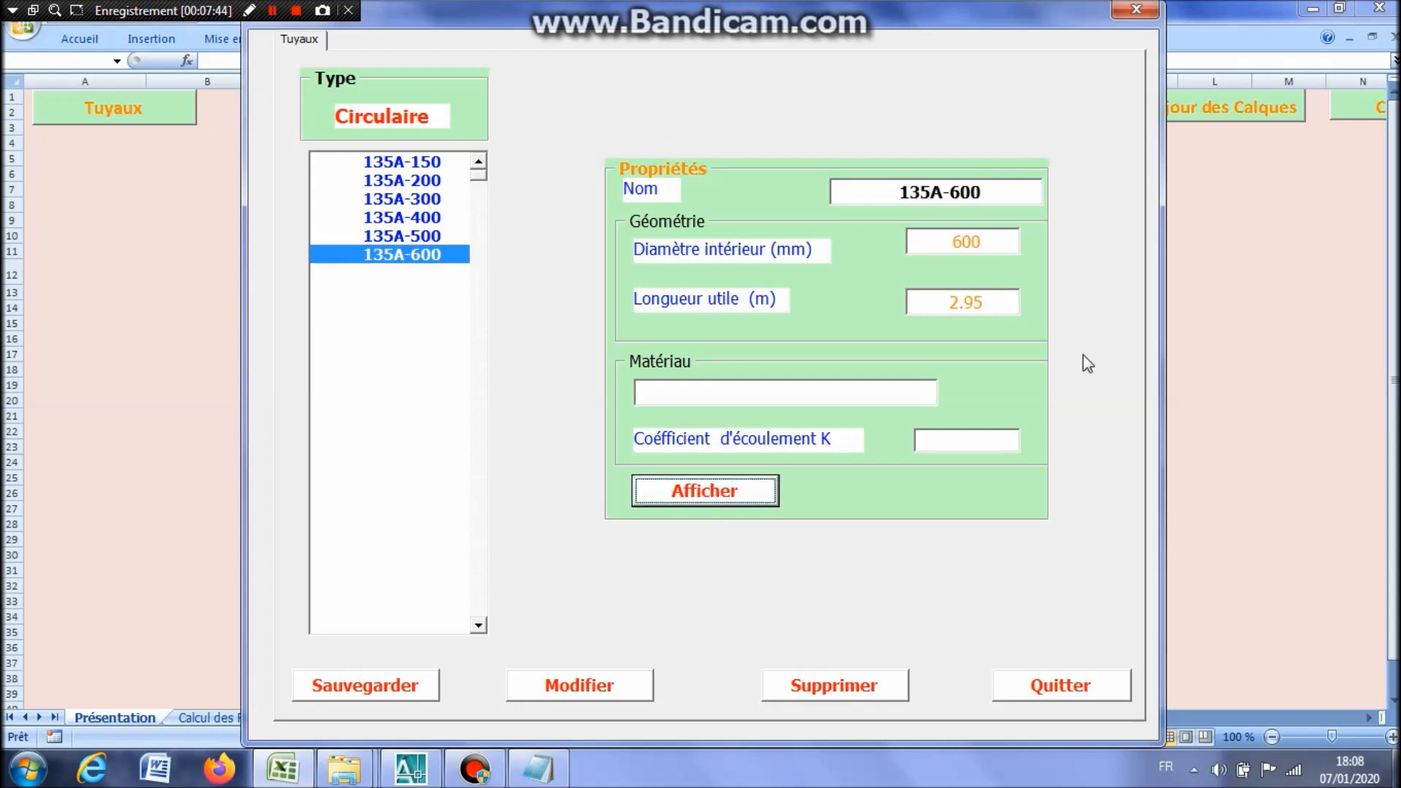
Modify pipe 135A-600 so that its useful length is 3.00 m.
double_click(998, 307)
text(3.00)
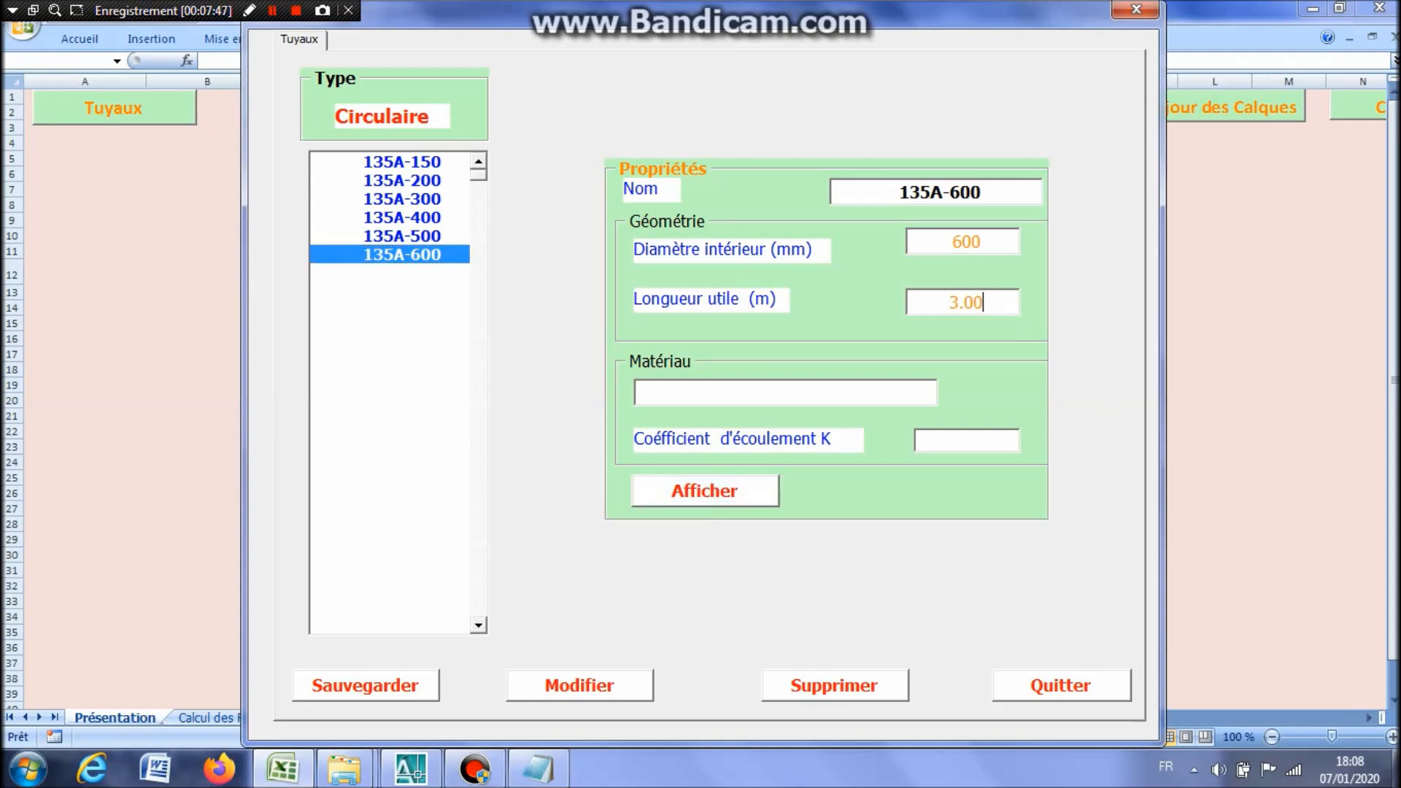
click(618, 690)
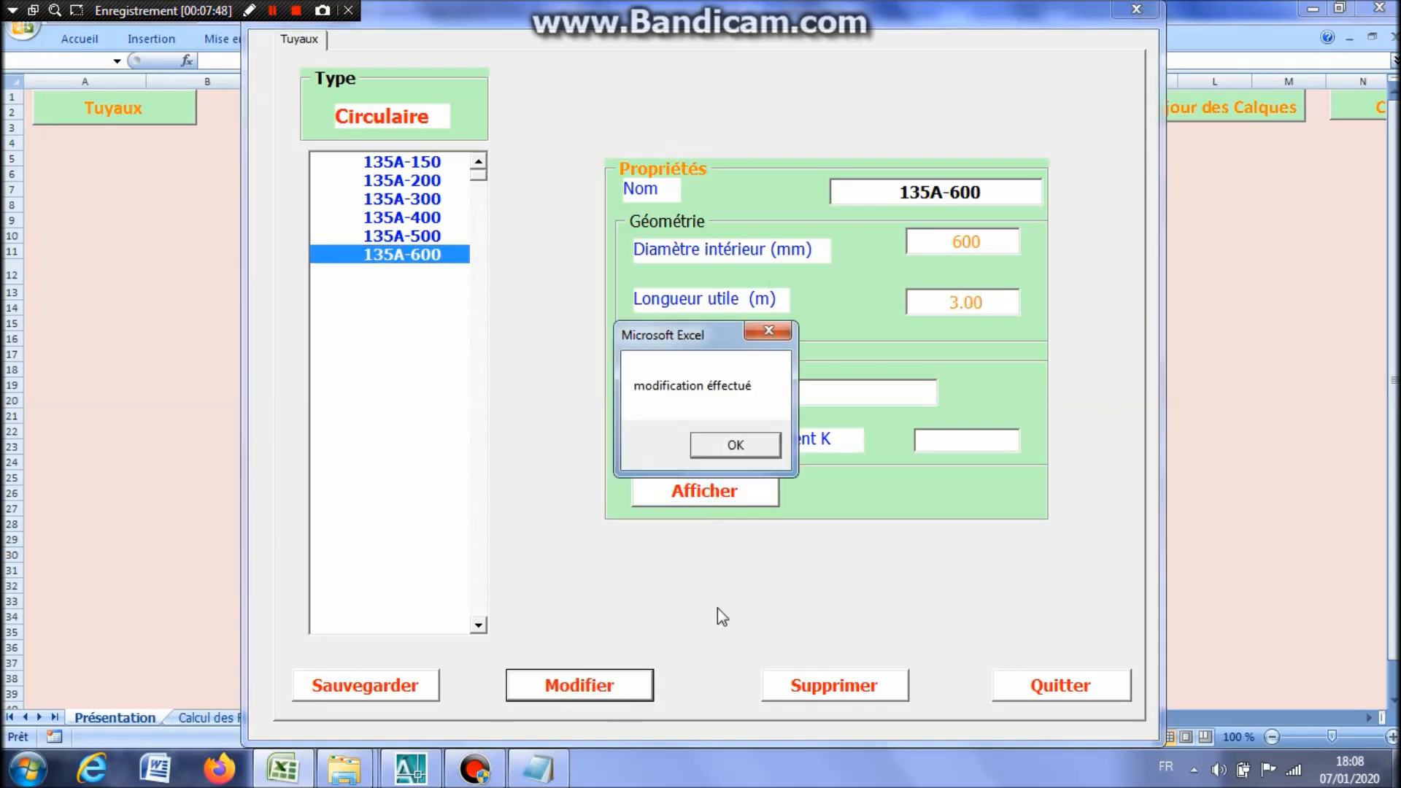
click(732, 446)
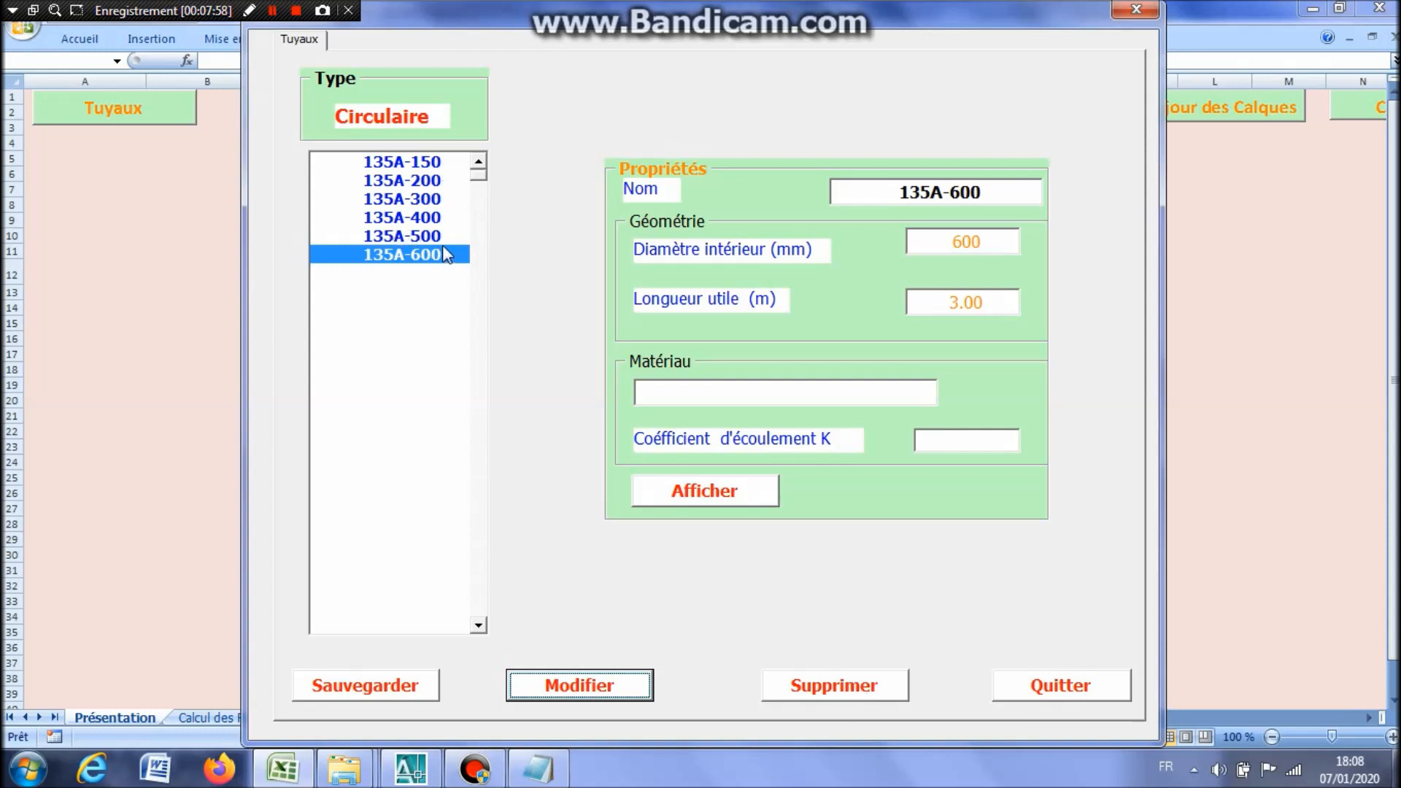
Delete pipe 135A-600 from the circular pipe list, save it back with the displayed properties and select it.
click(405, 163)
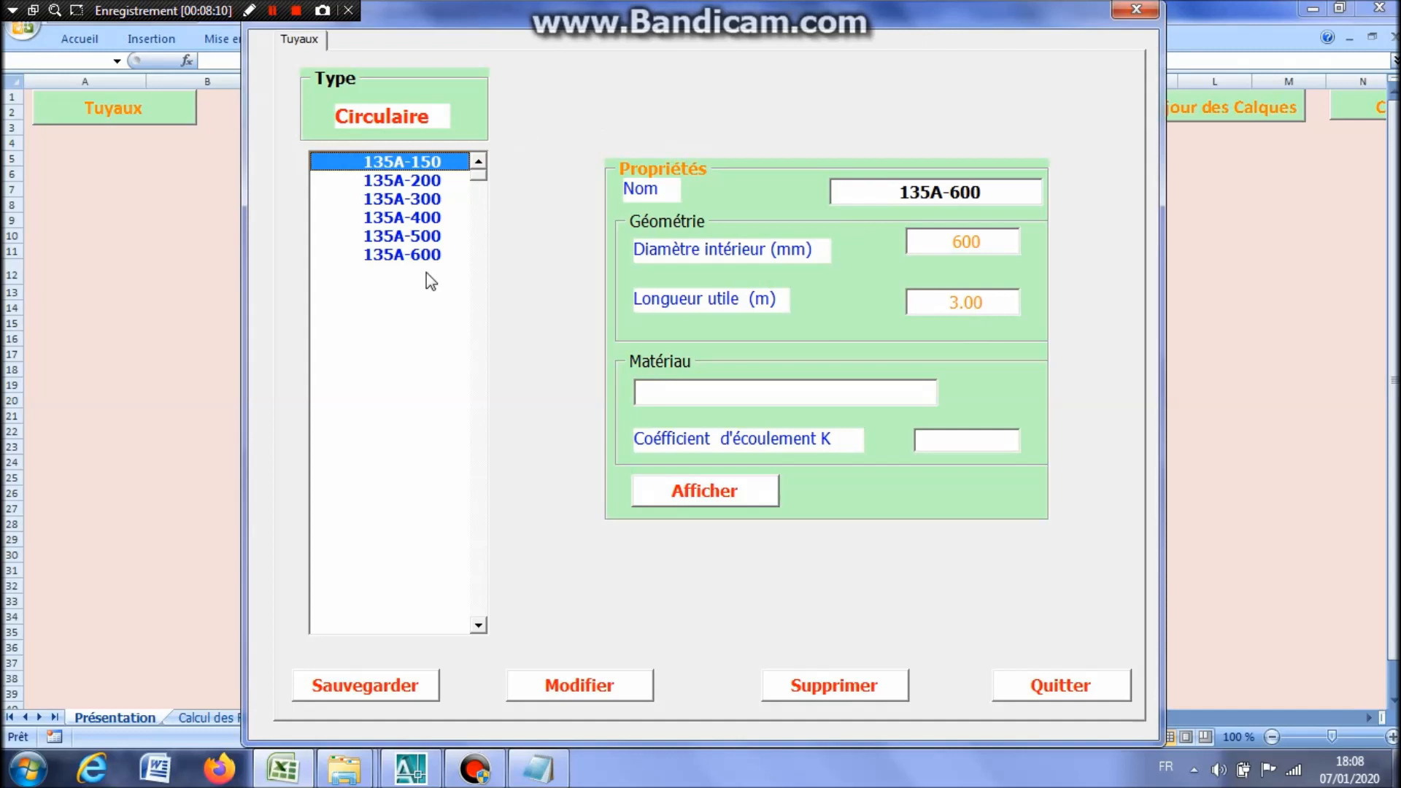
click(429, 254)
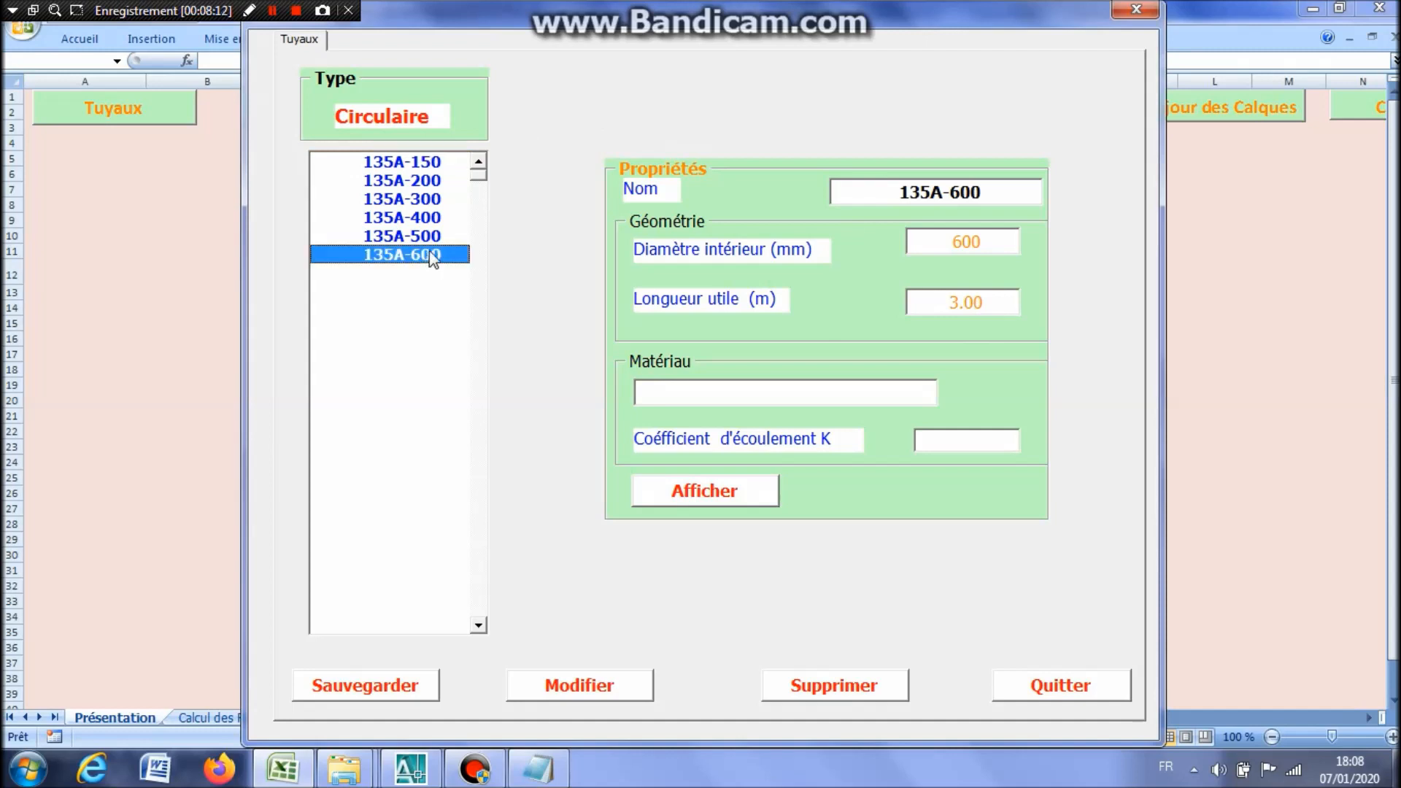
click(832, 690)
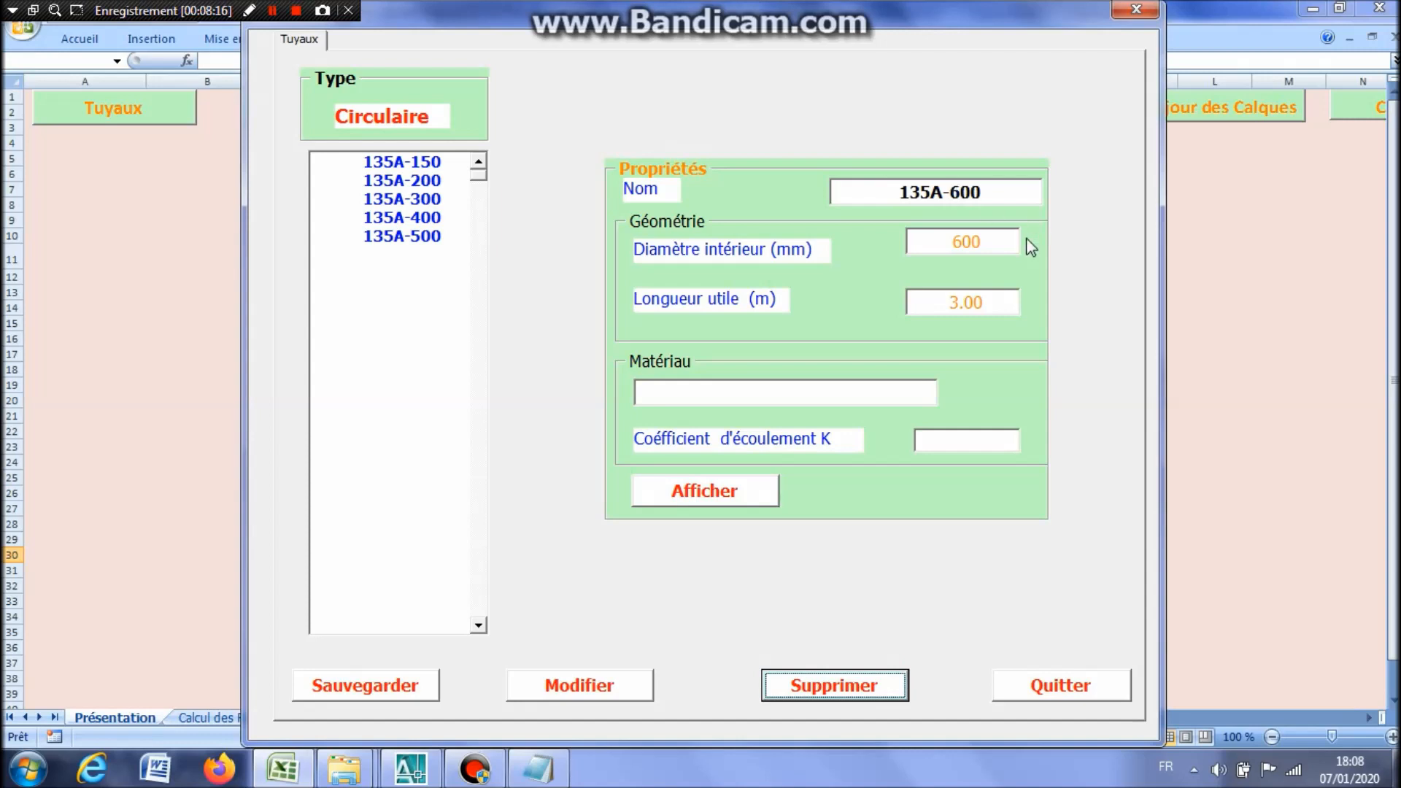
click(413, 697)
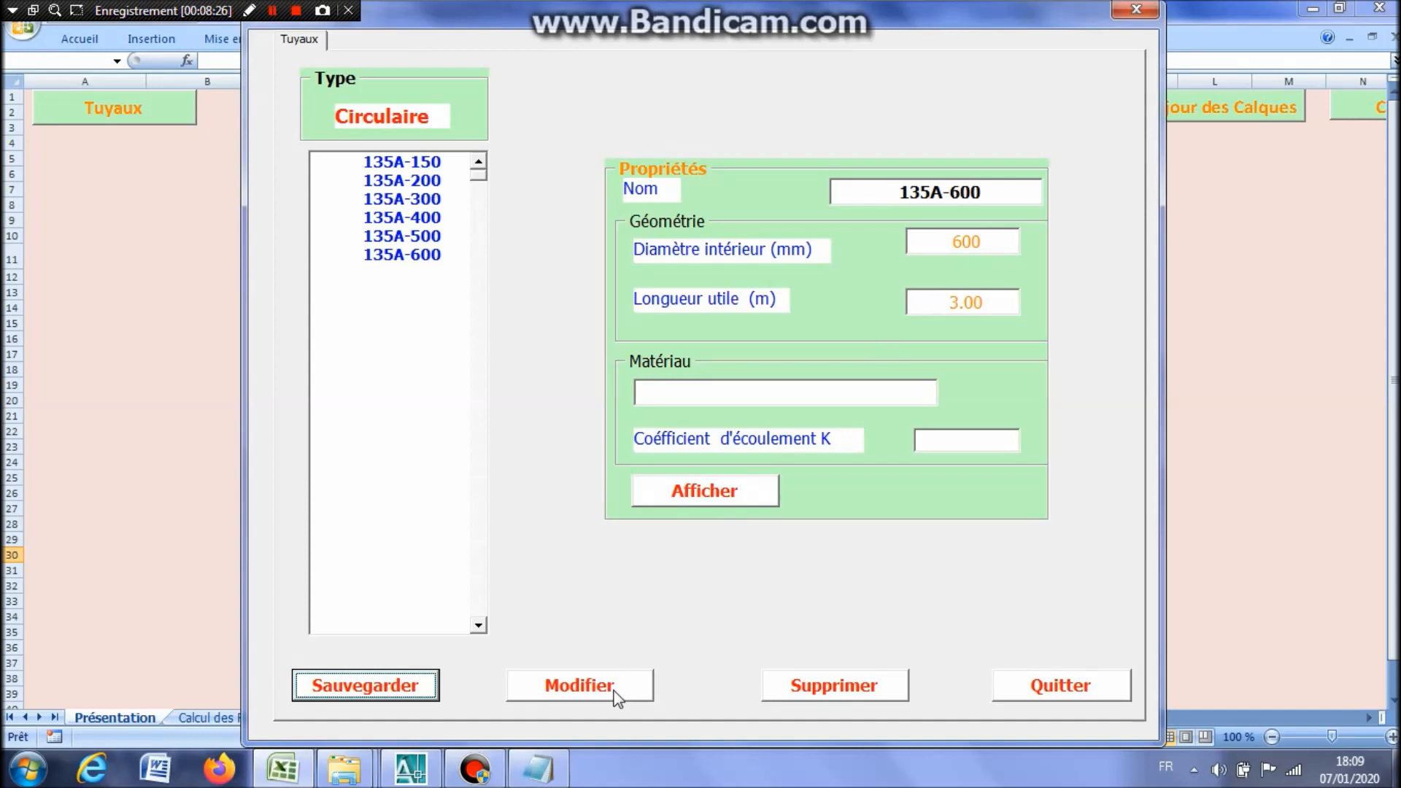
click(431, 256)
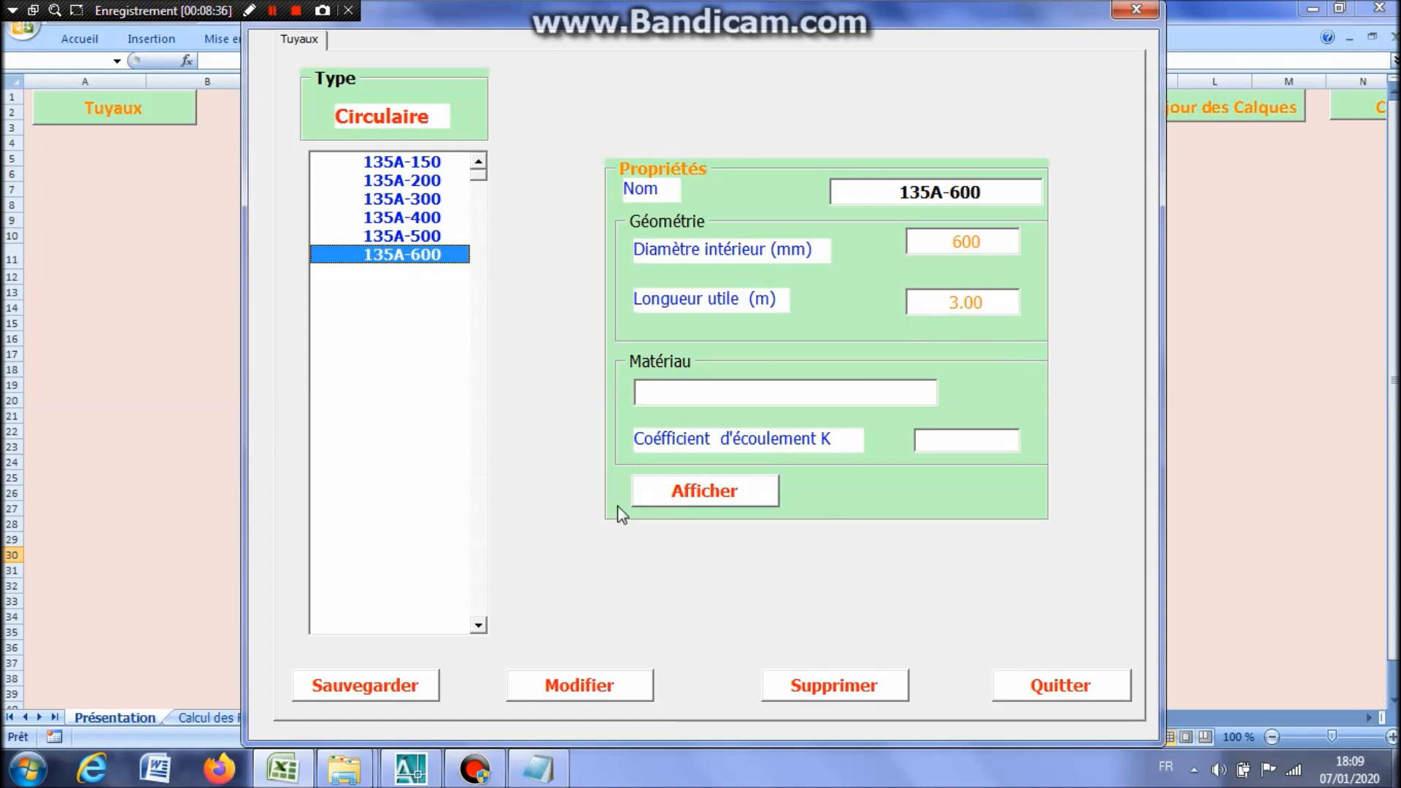
Close the pipe library, open the rainfall library and display the properties of the Alger region.
click(1088, 688)
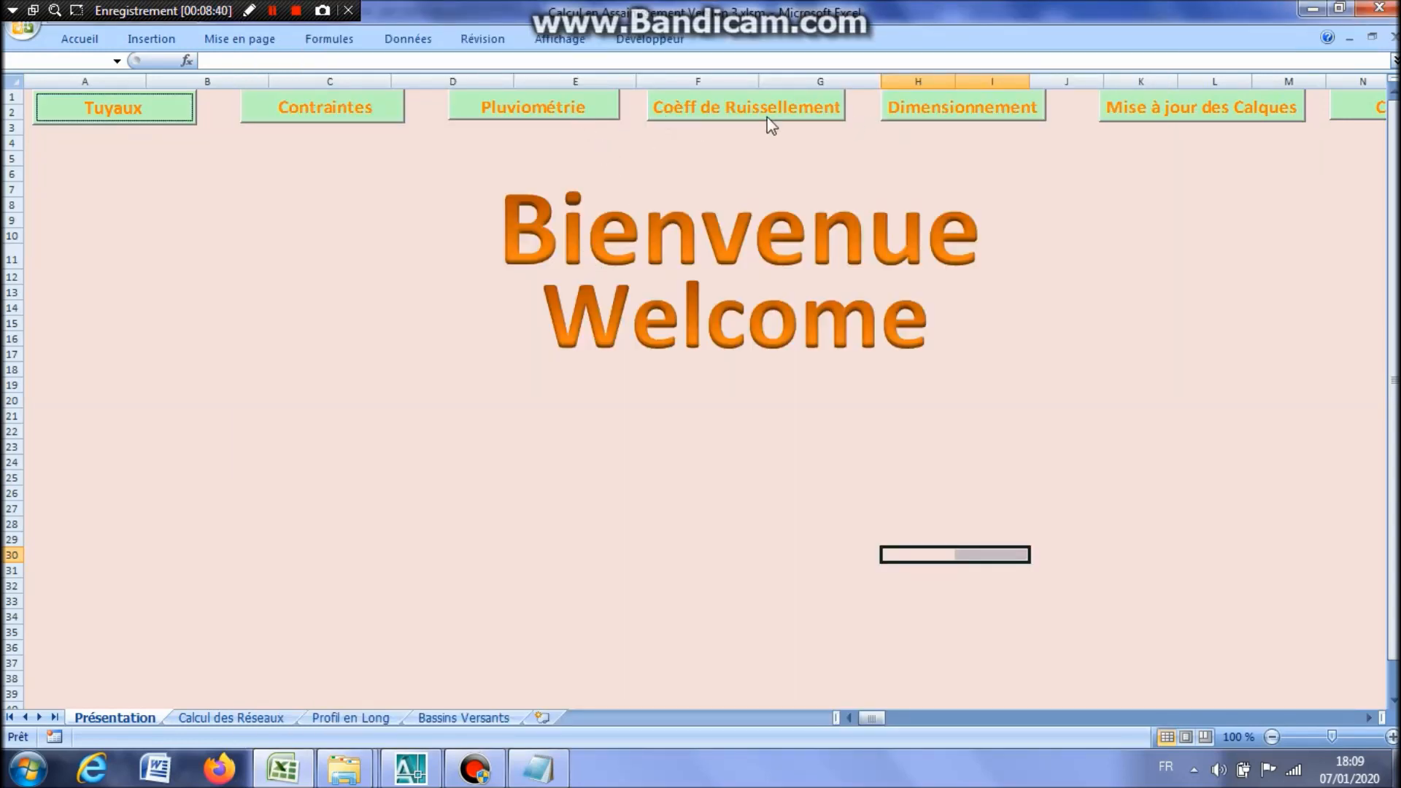
click(565, 107)
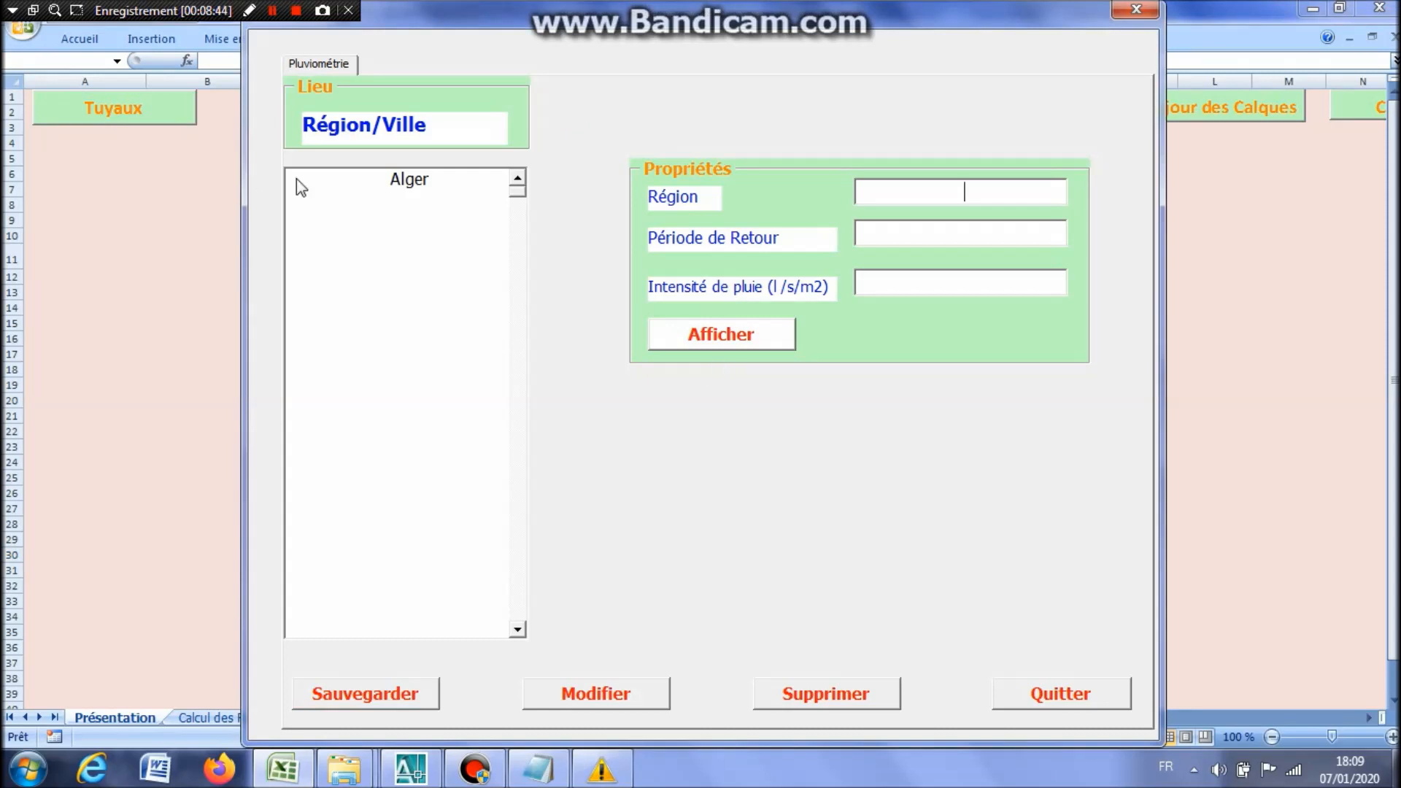
click(423, 179)
click(732, 332)
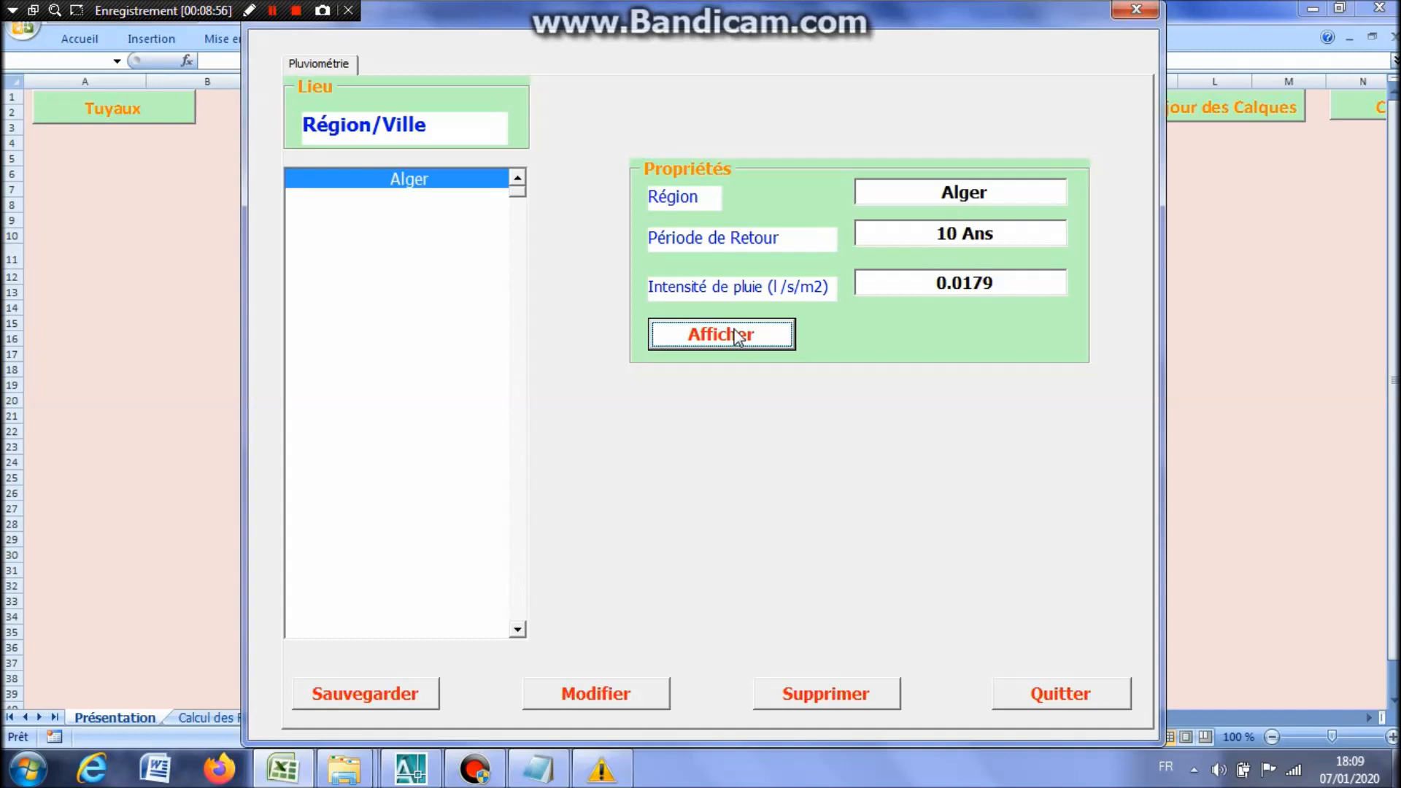
click(295, 11)
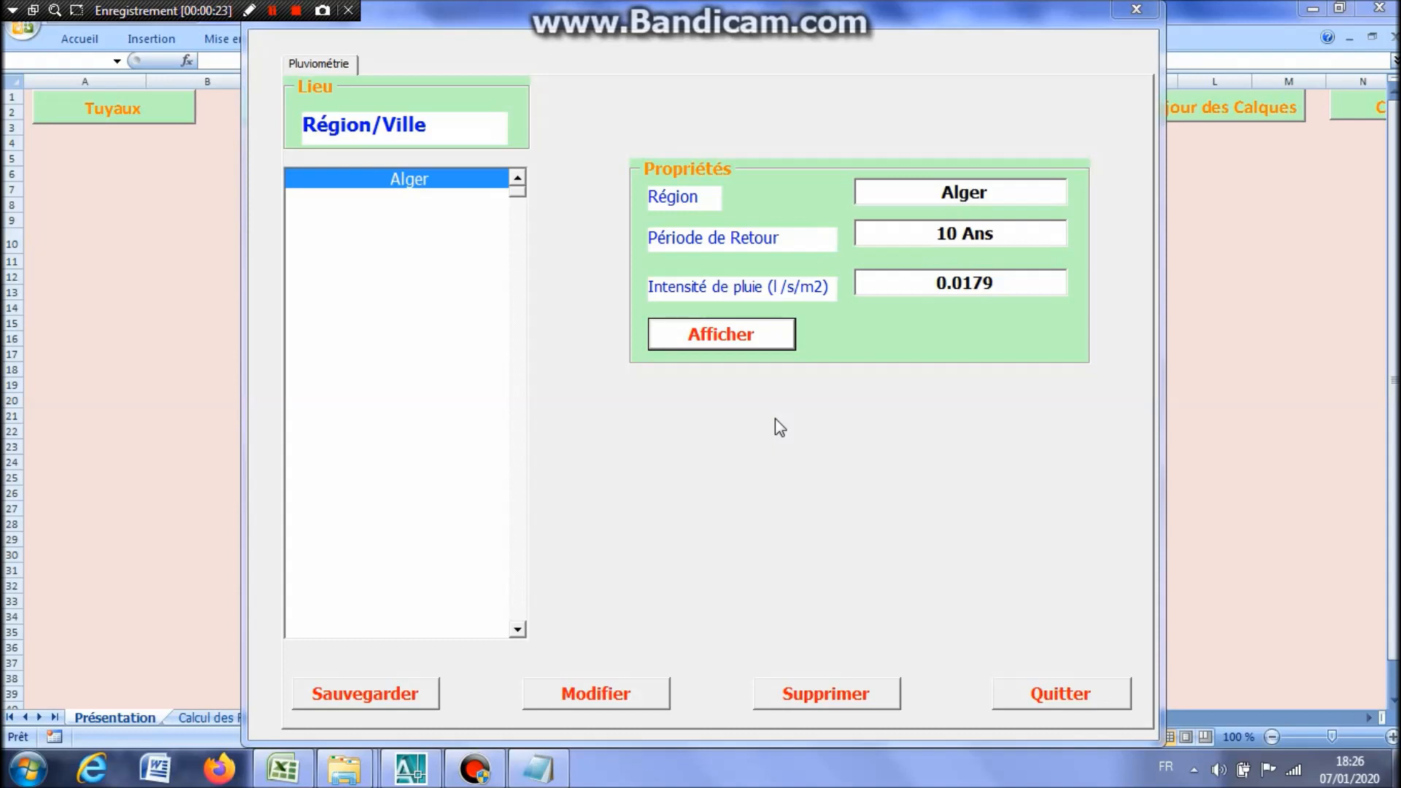
double_click(1002, 14)
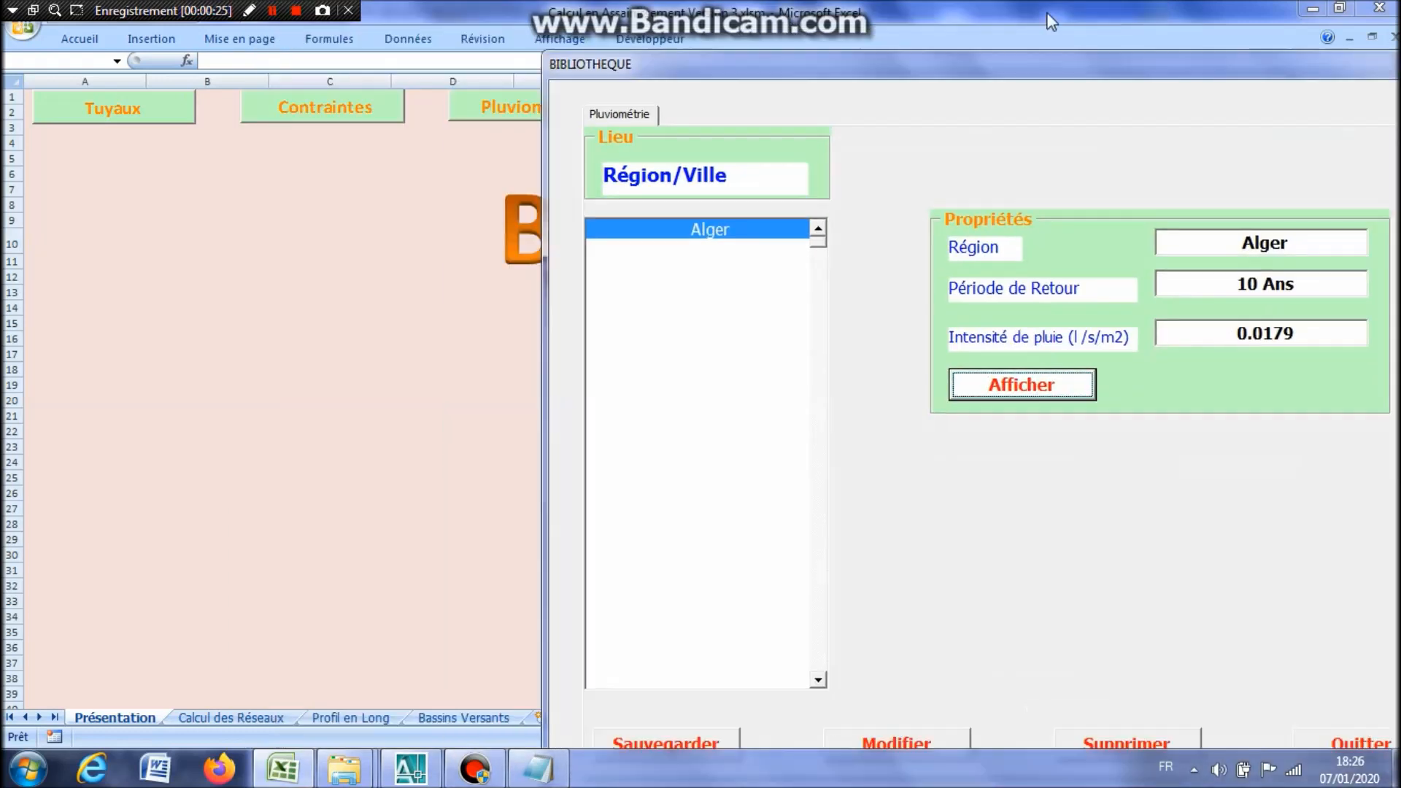
drag(993, 174, 934, 11)
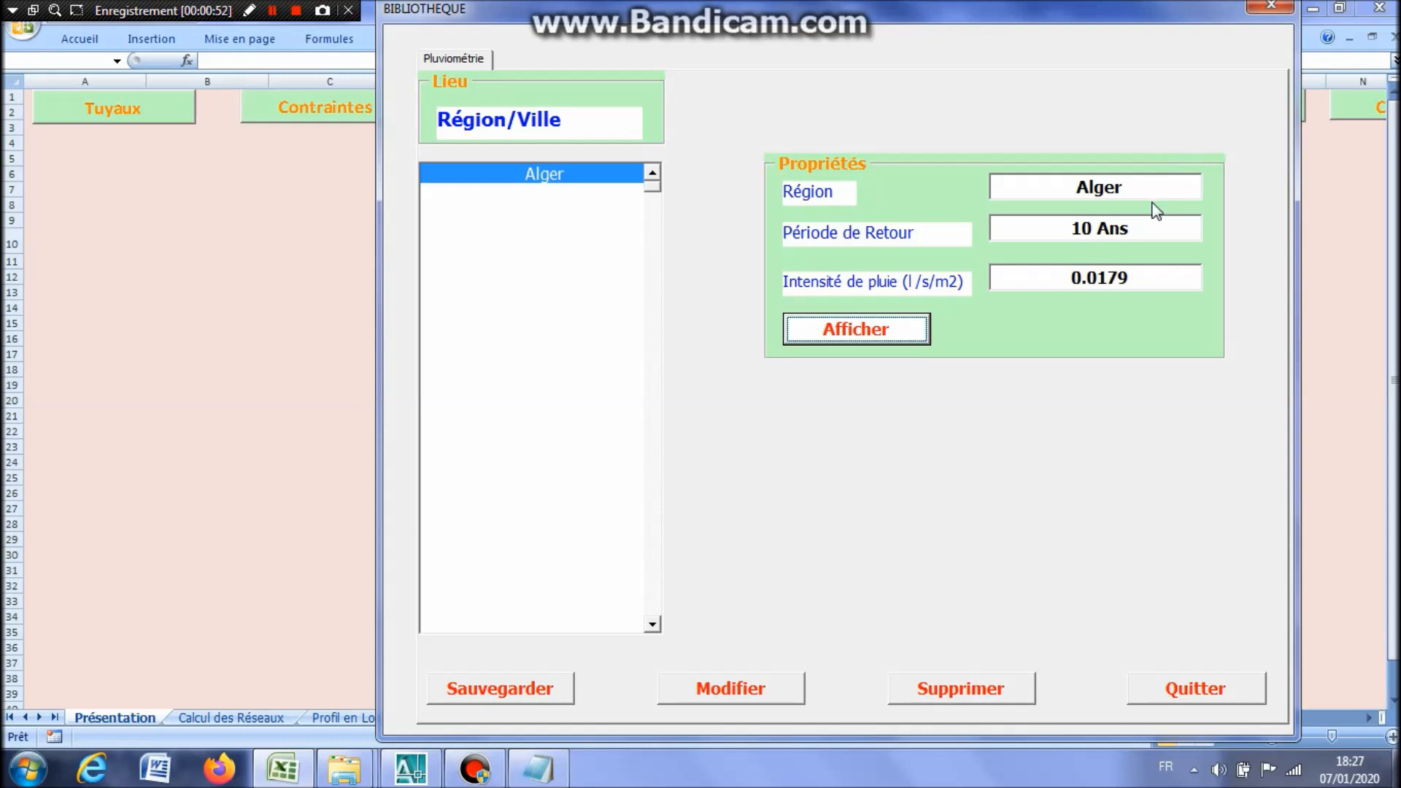
Close the rainfall library and view the runoff coefficients for less dense housing and lawn, then close the coefficient library.
click(1235, 699)
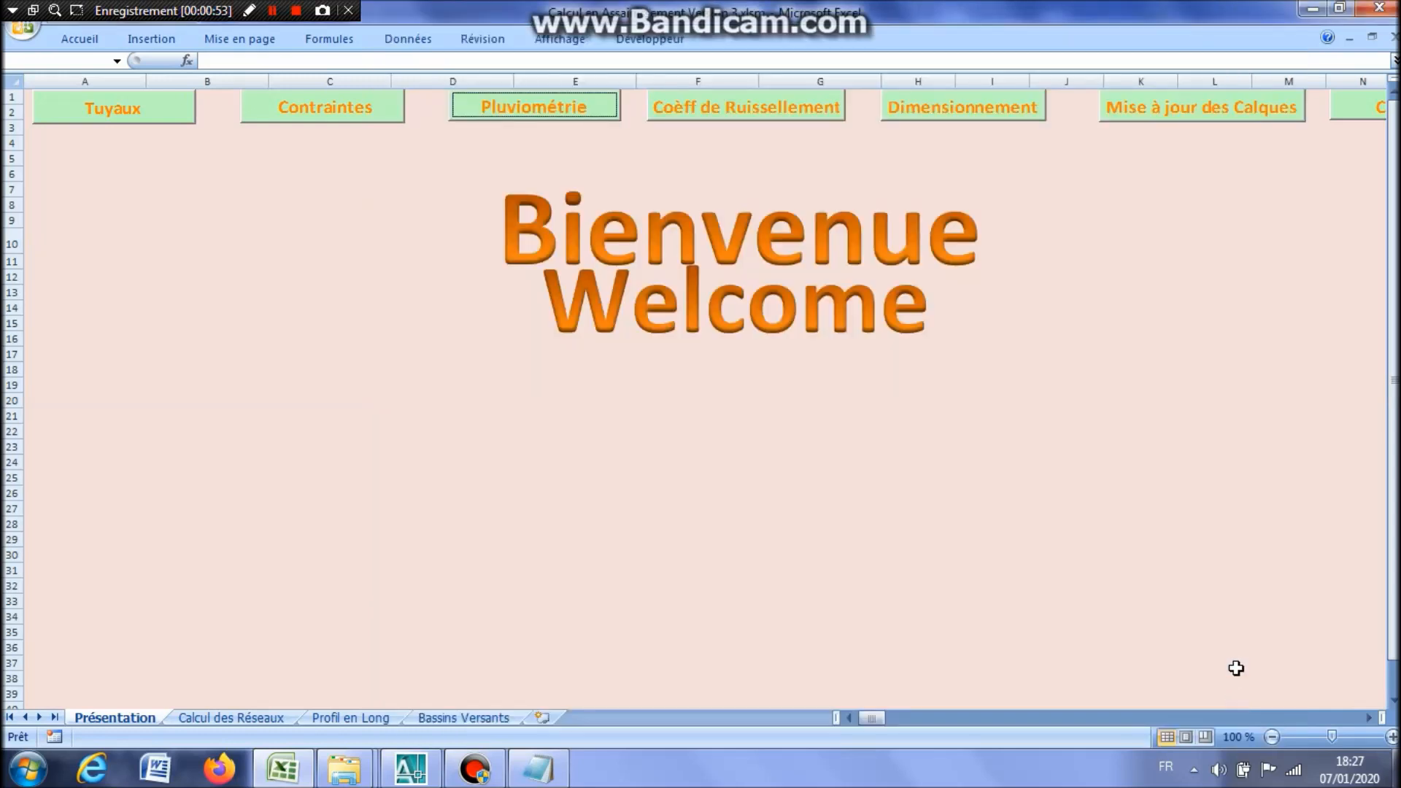
click(820, 115)
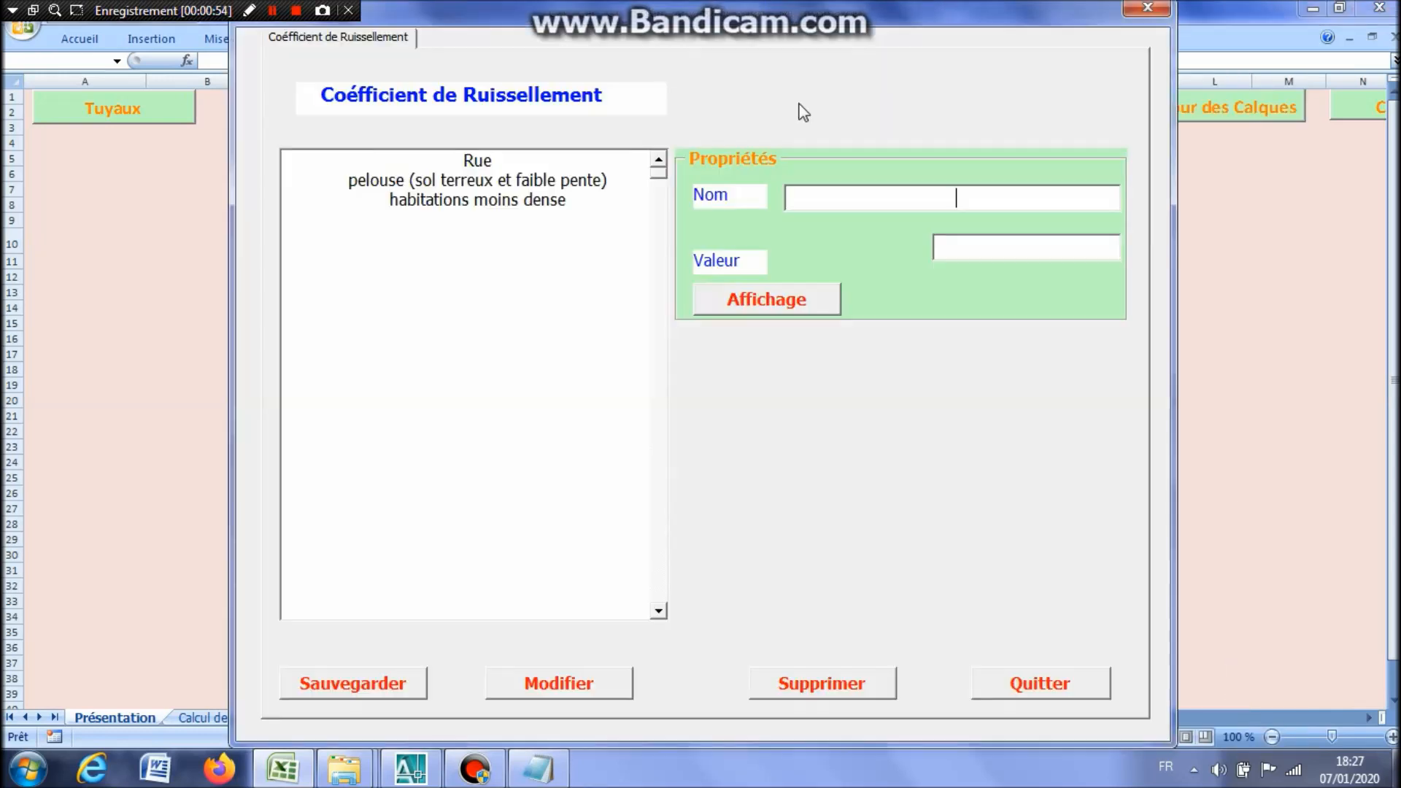
click(495, 205)
click(765, 305)
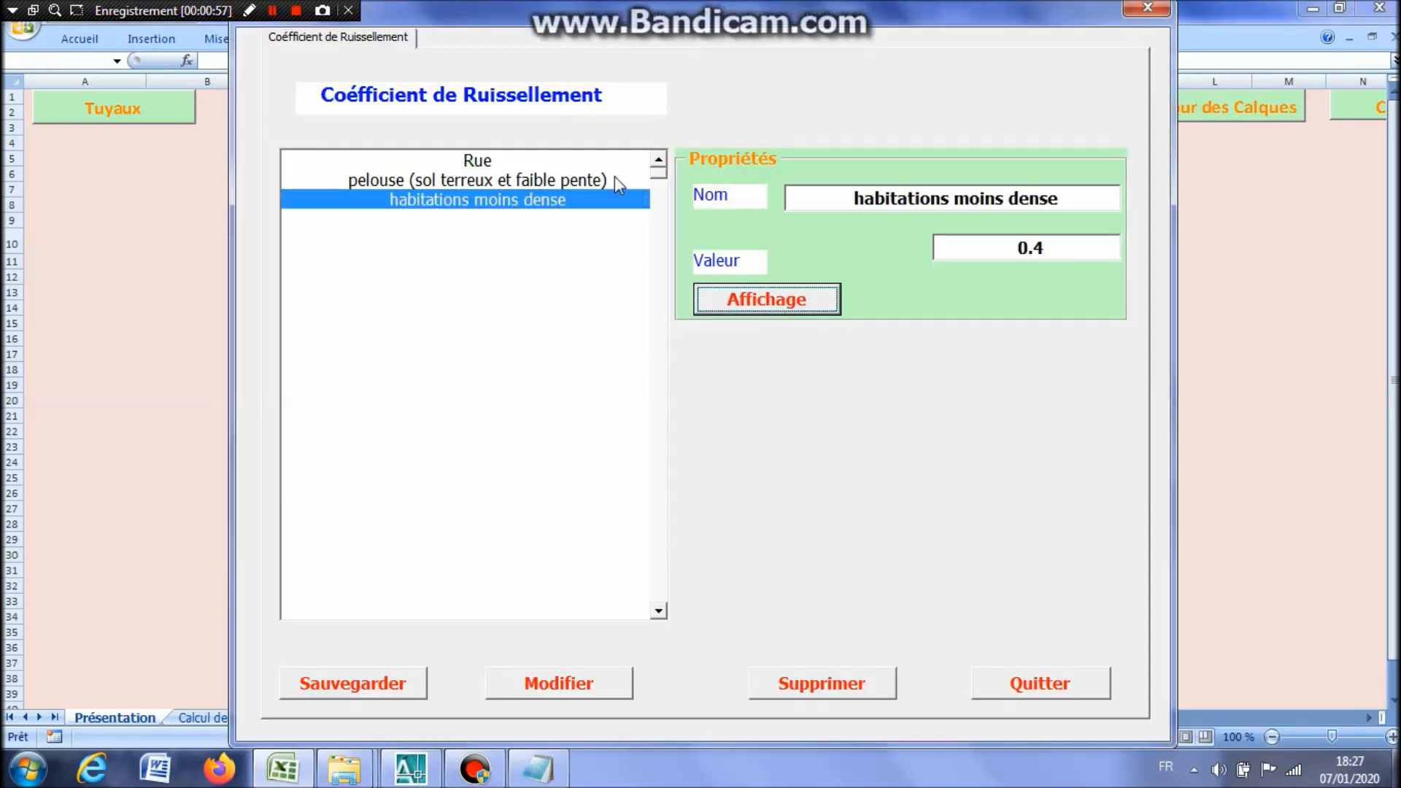
click(557, 183)
click(750, 302)
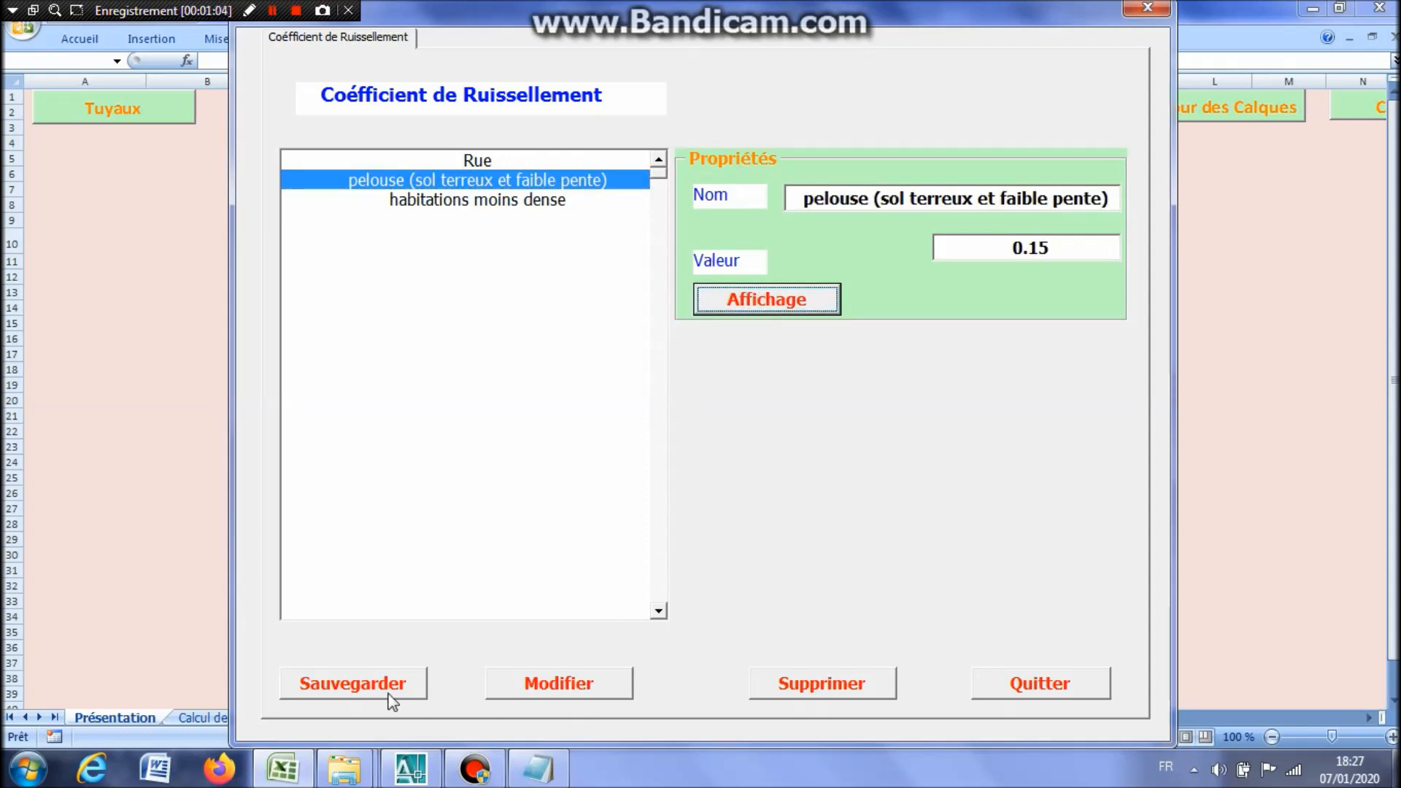
click(484, 161)
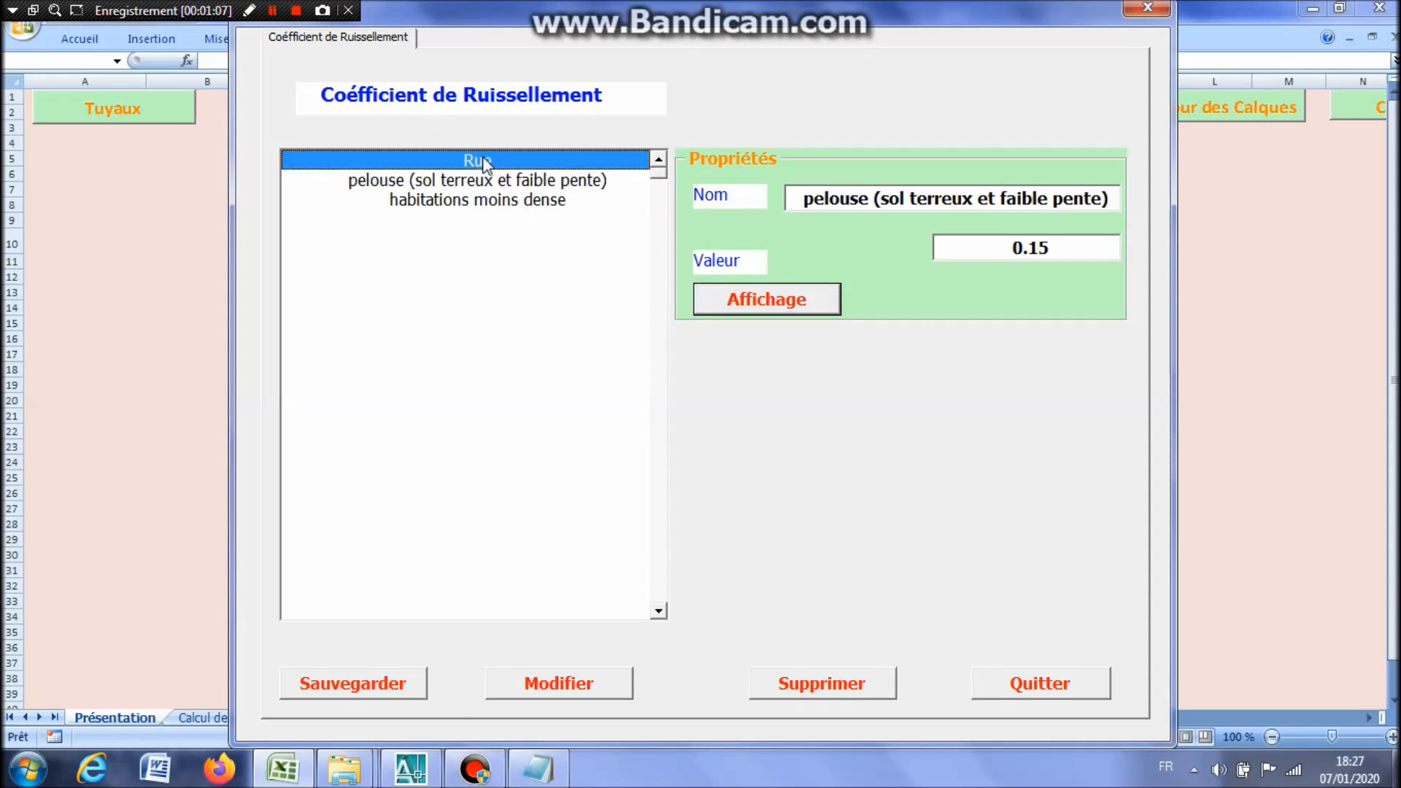
click(1042, 685)
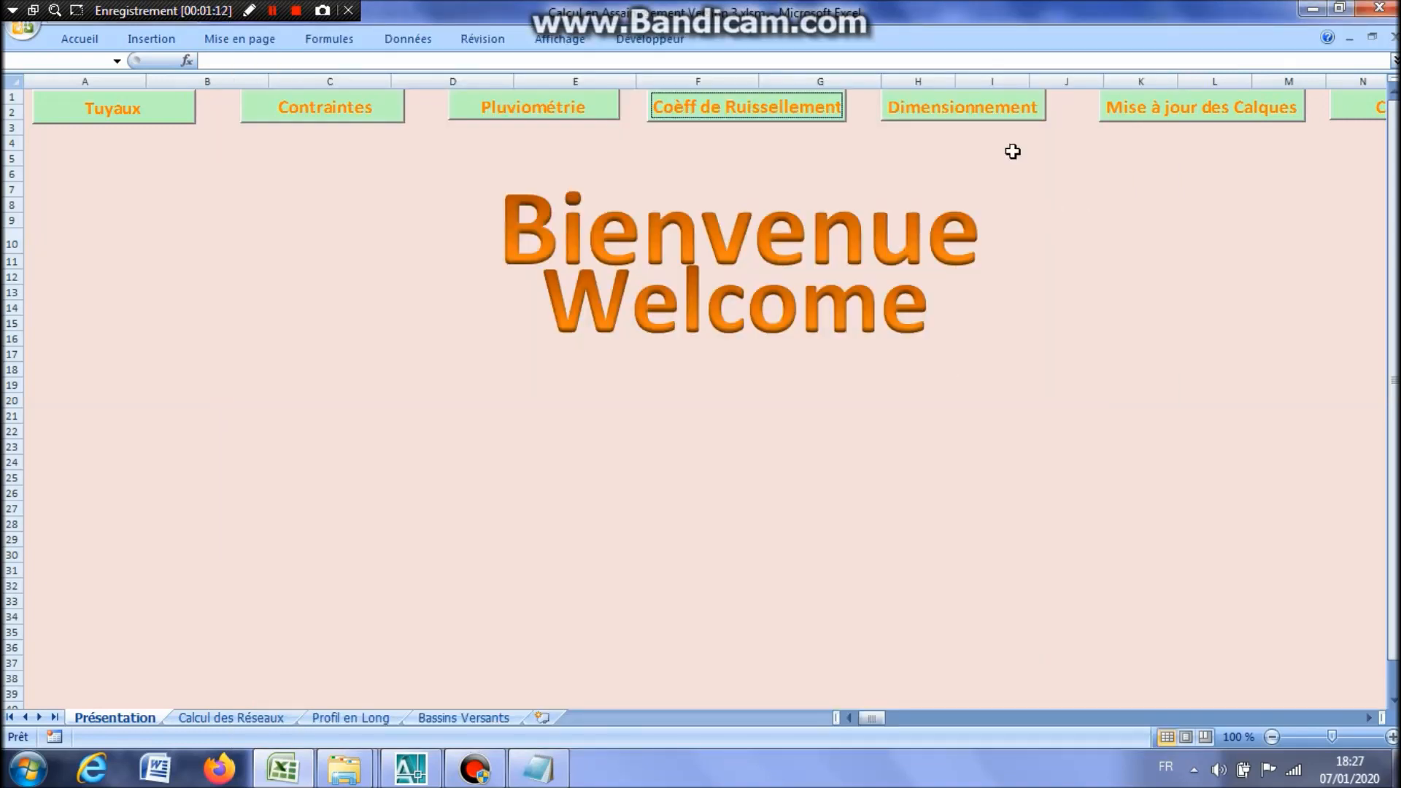
Open the sizing form, view its long-profile page and close the form.
click(993, 115)
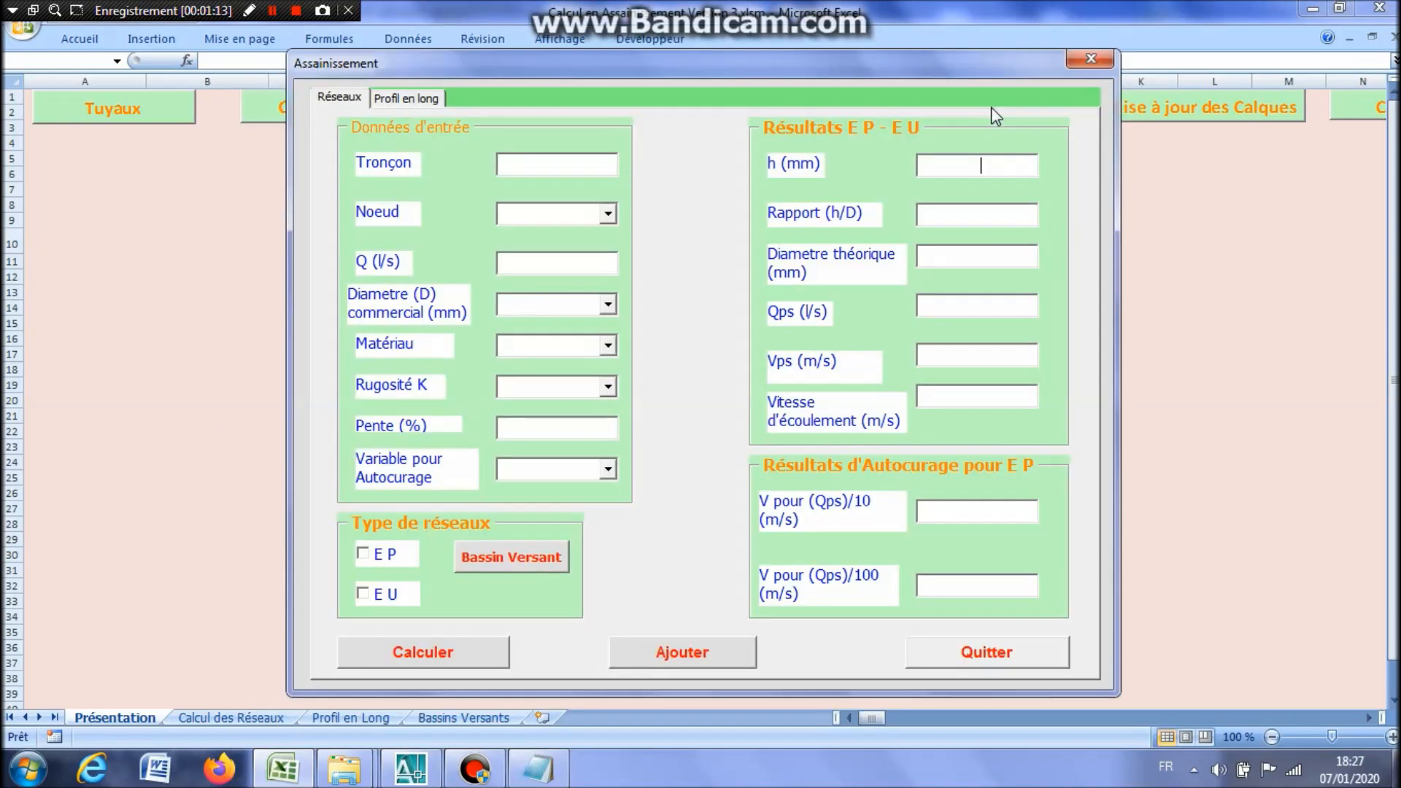
click(435, 100)
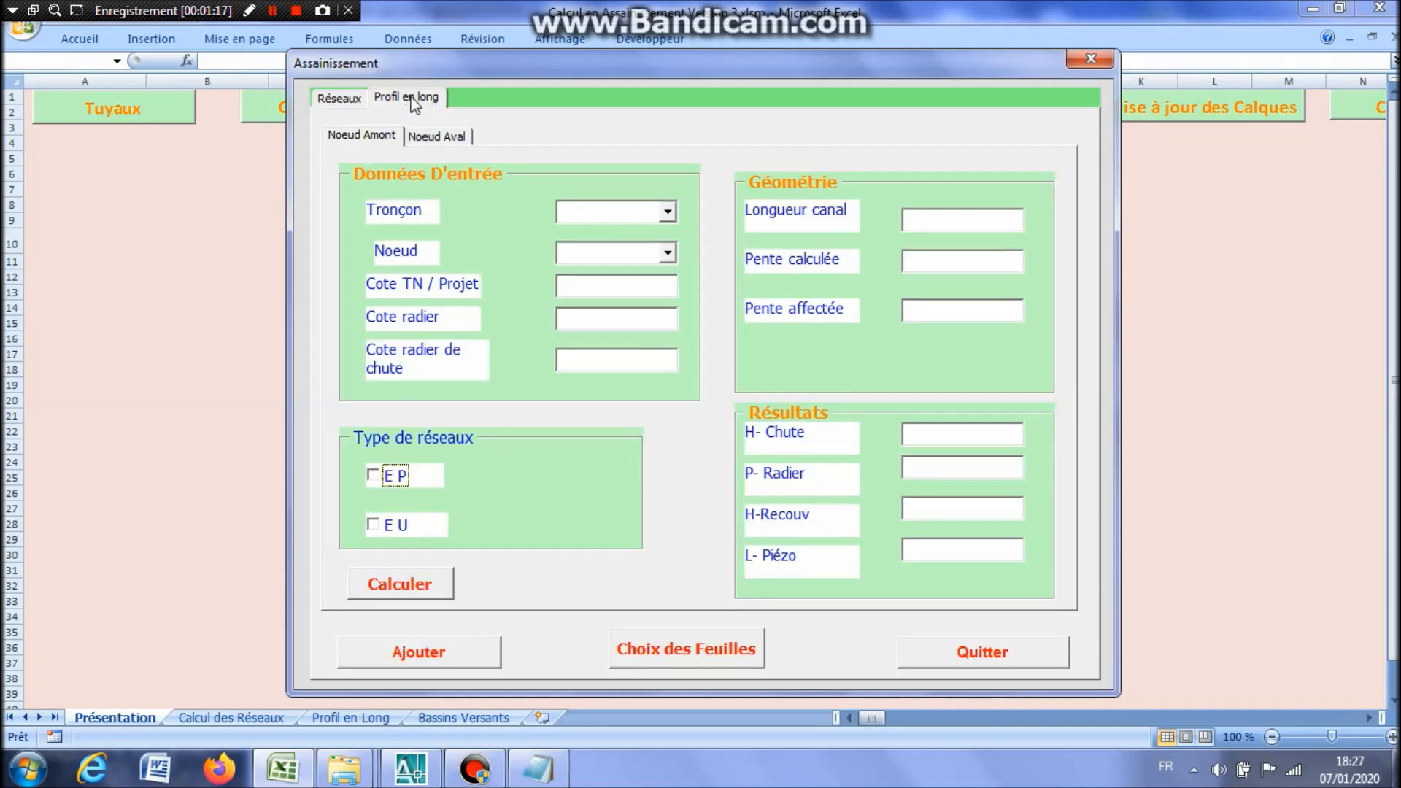
click(1090, 58)
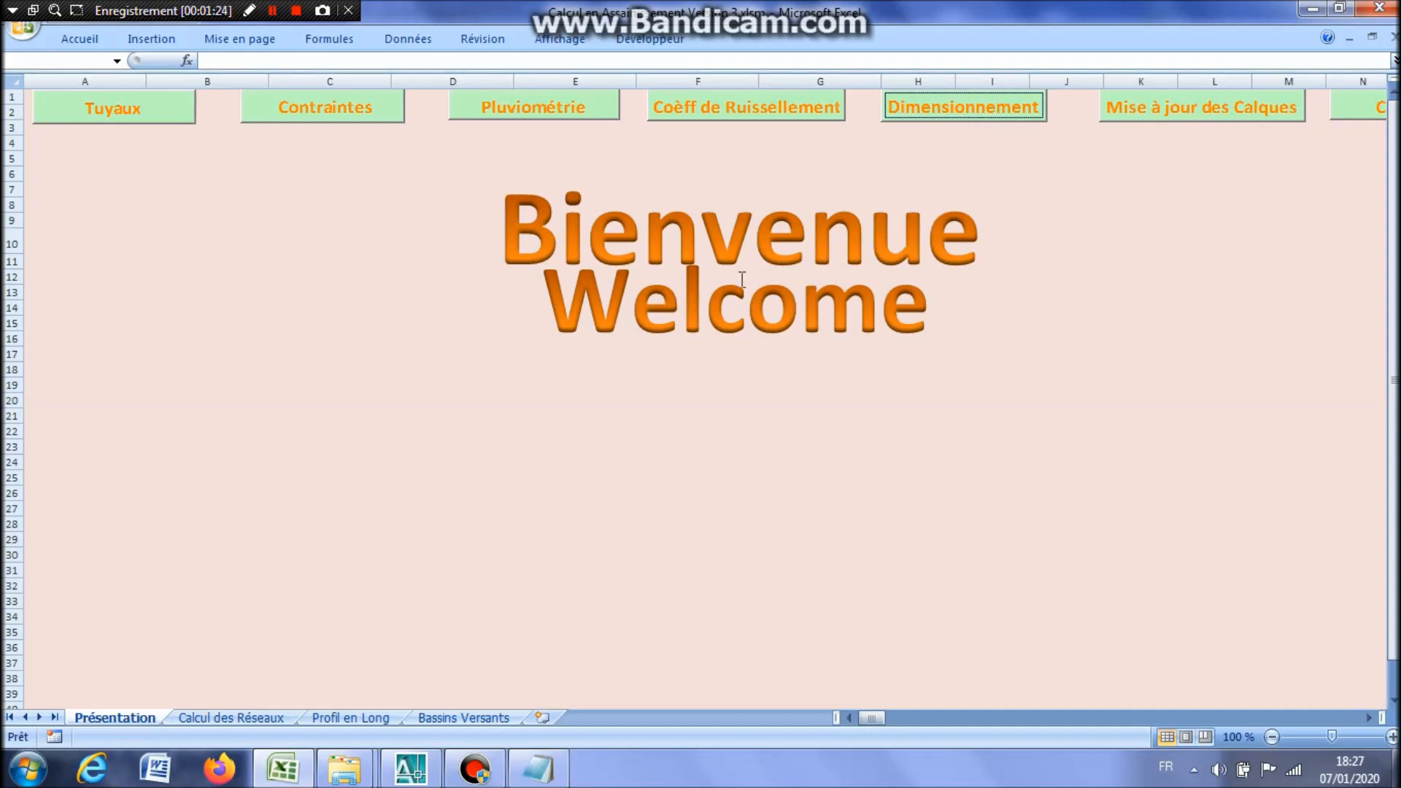
Switch to AutoCAD and examine the sewer network's sections and nodes in EXOFINAL.dwg.
click(410, 768)
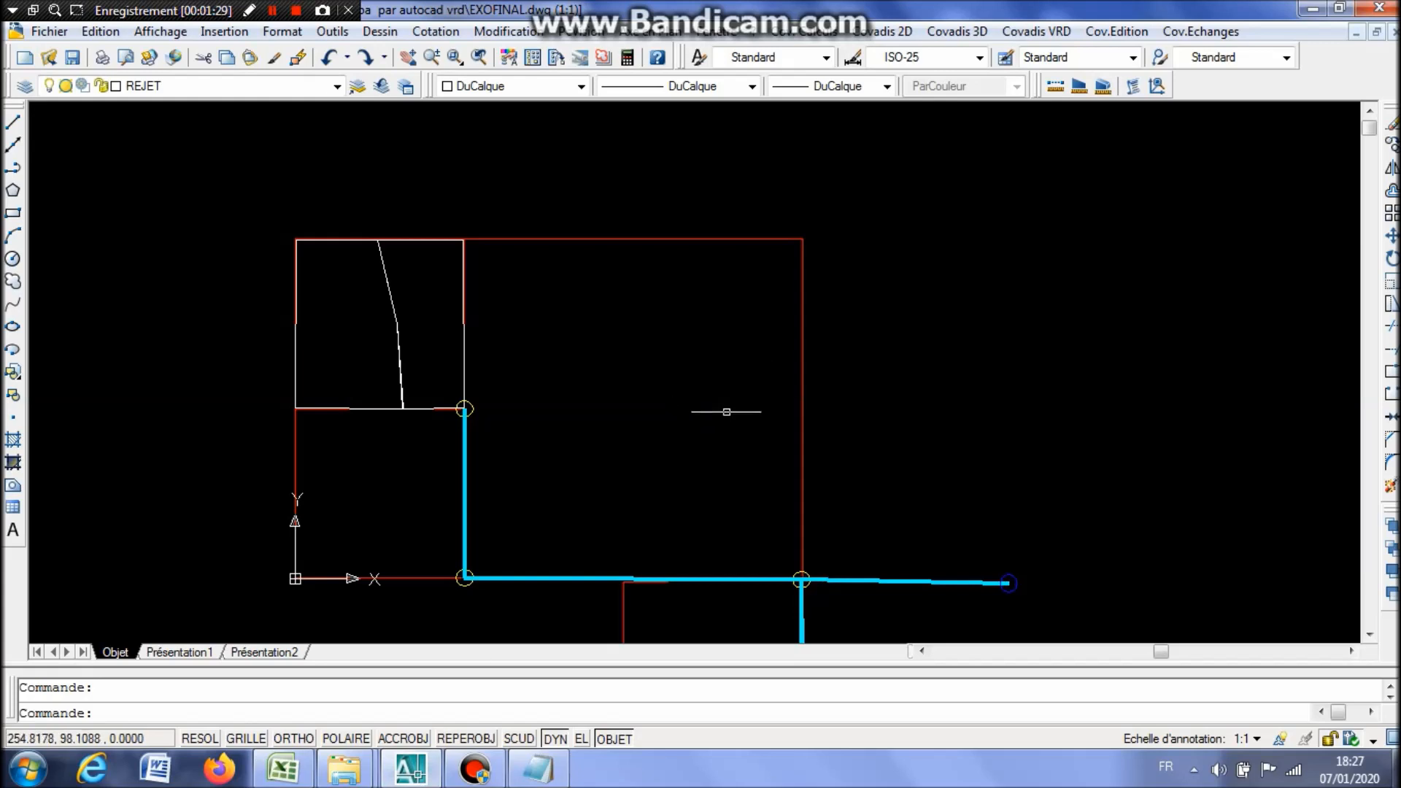
drag(725, 406, 773, 341)
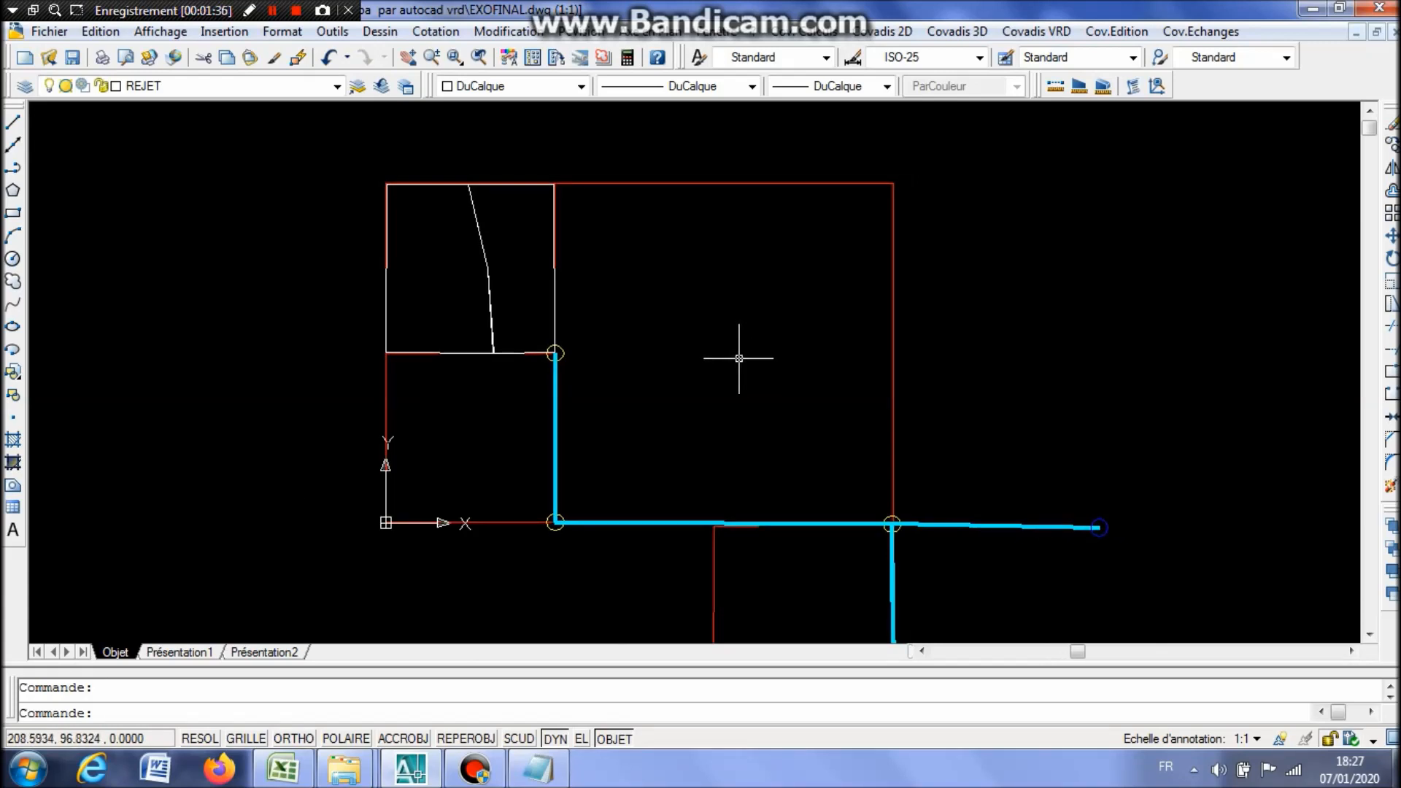
scroll(583, 373, up, 3)
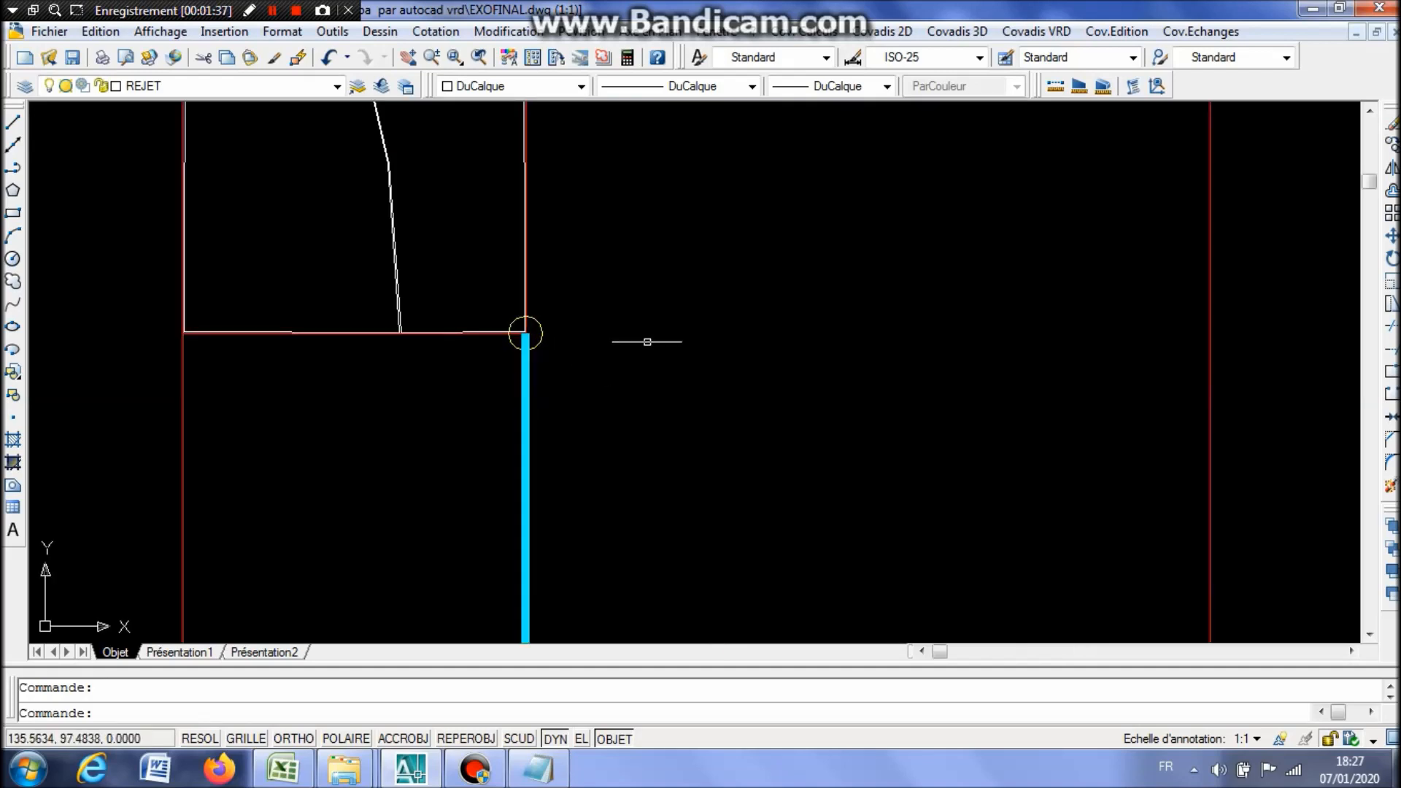
scroll(693, 326, down, 4)
drag(725, 344, 653, 341)
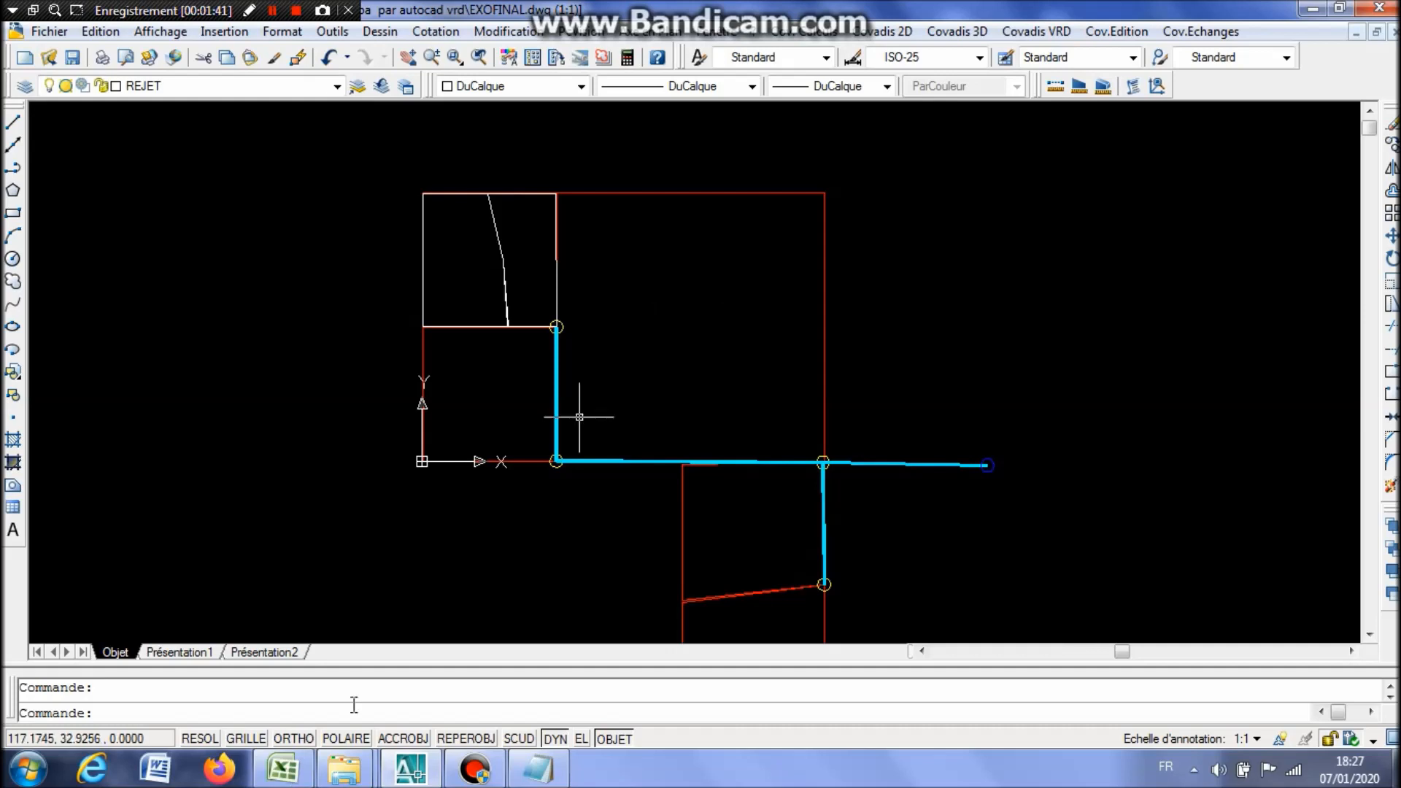
key(alt+Tab)
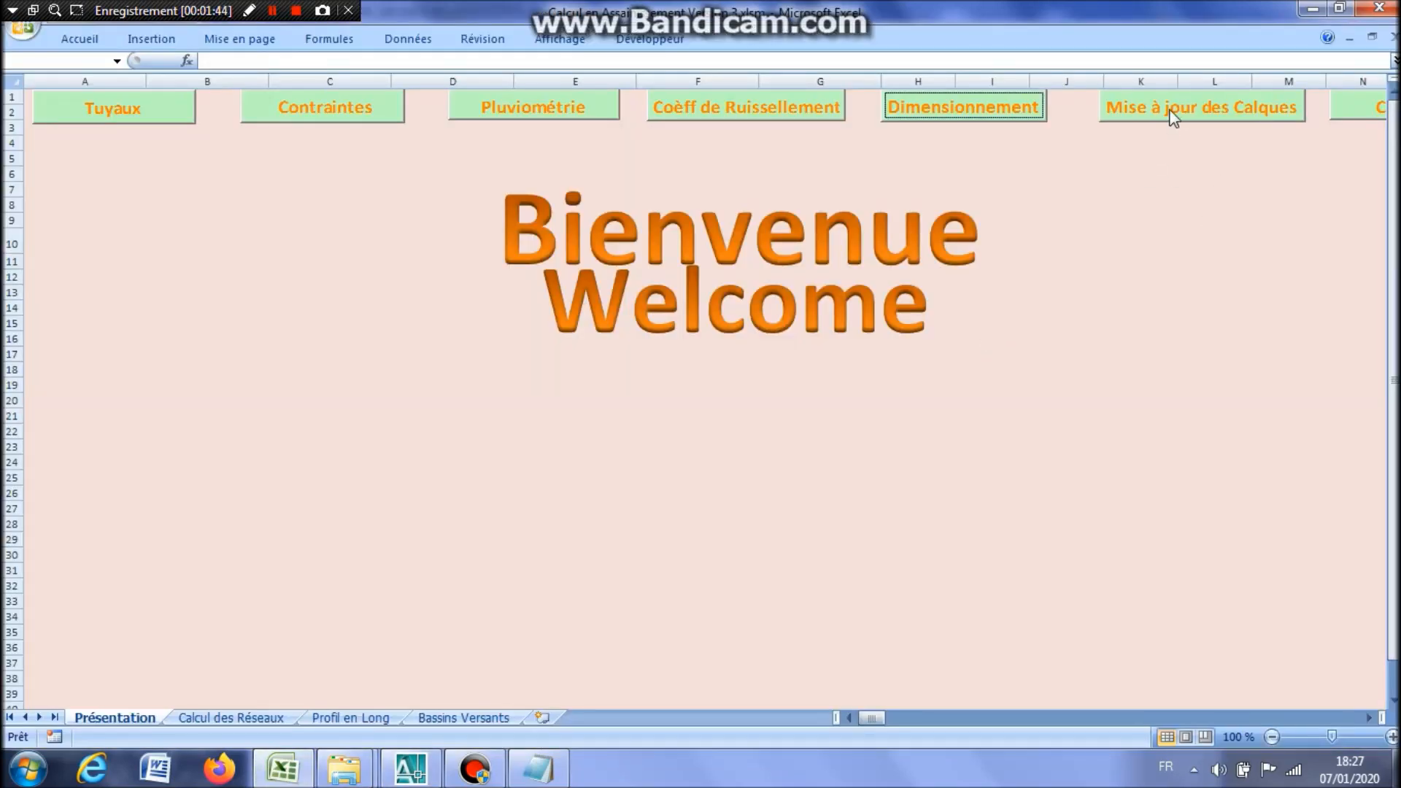
click(411, 768)
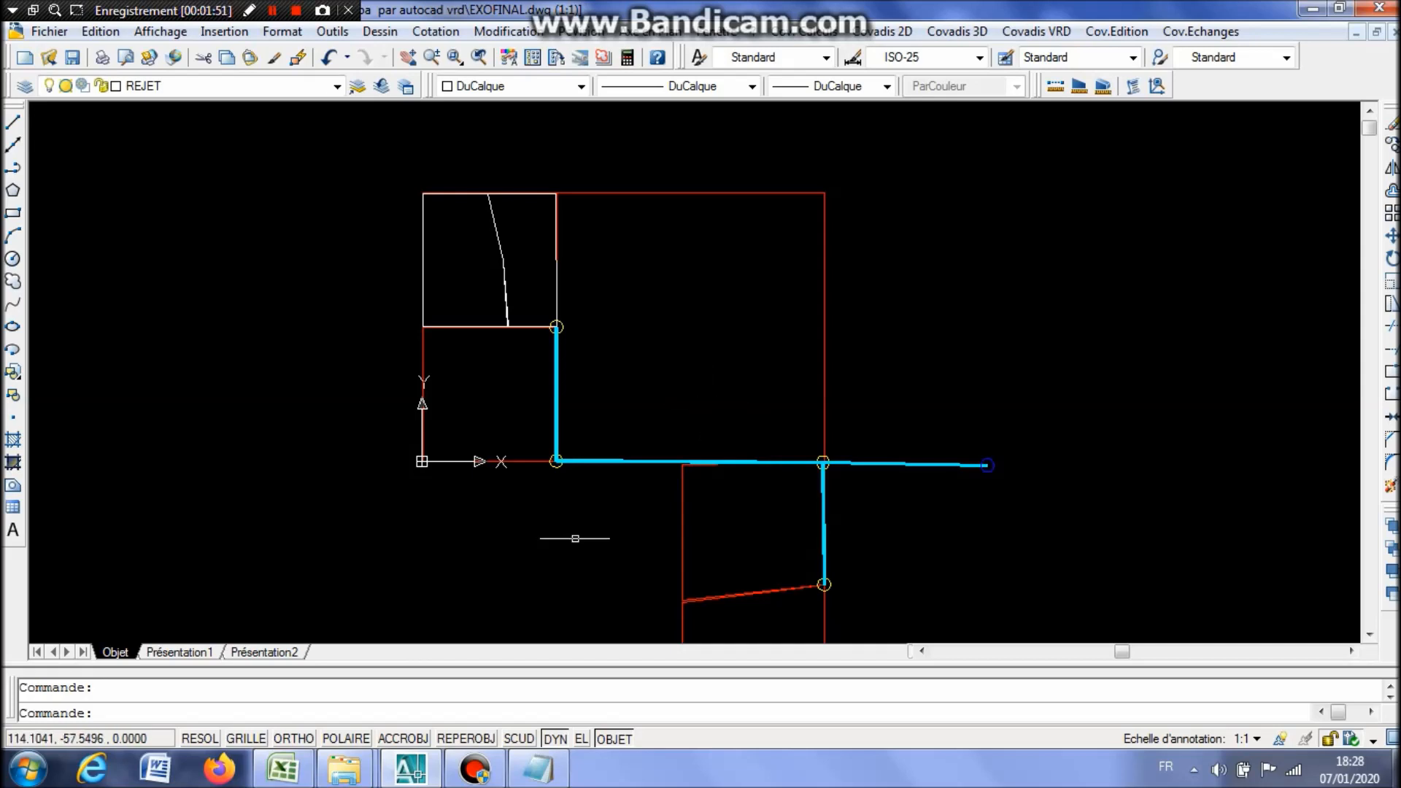
click(282, 769)
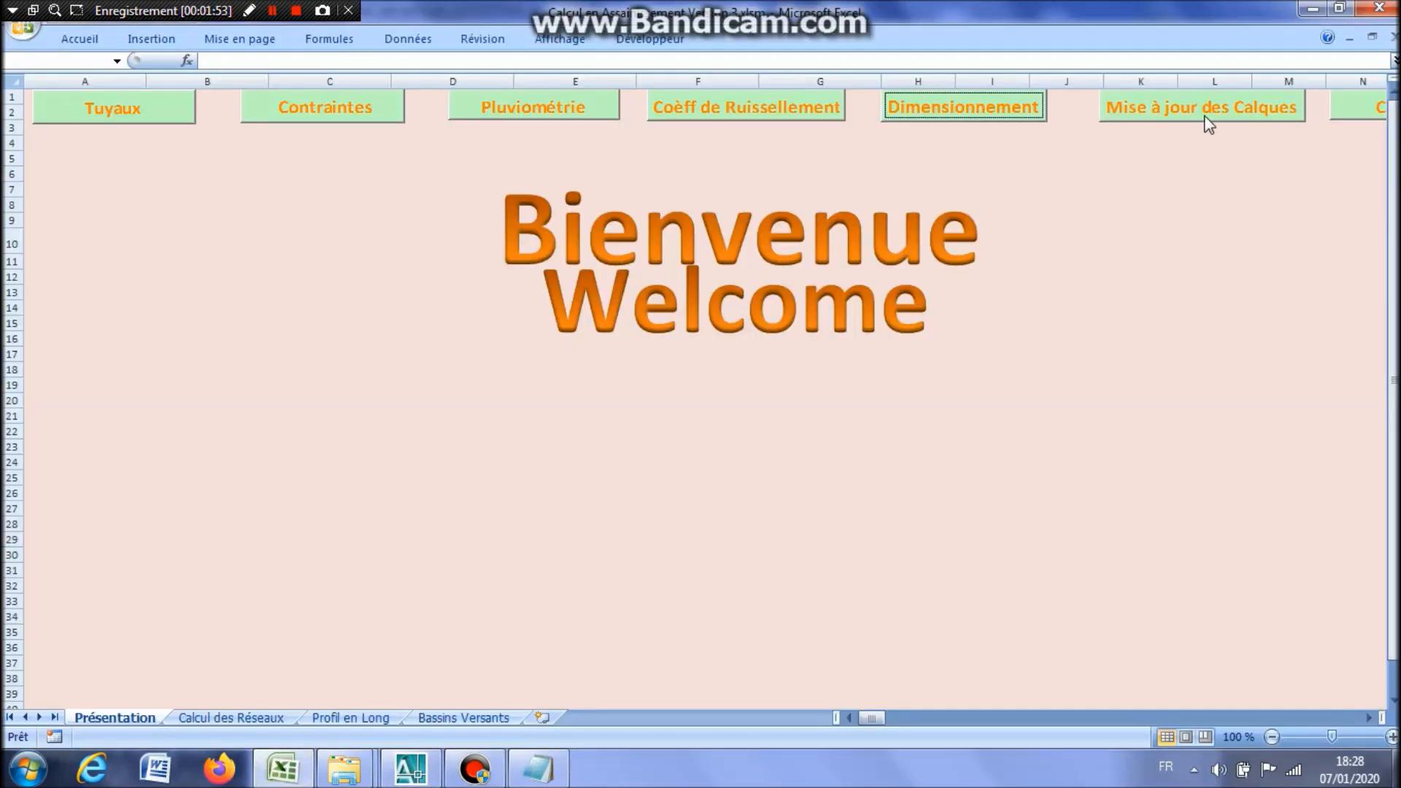
click(412, 770)
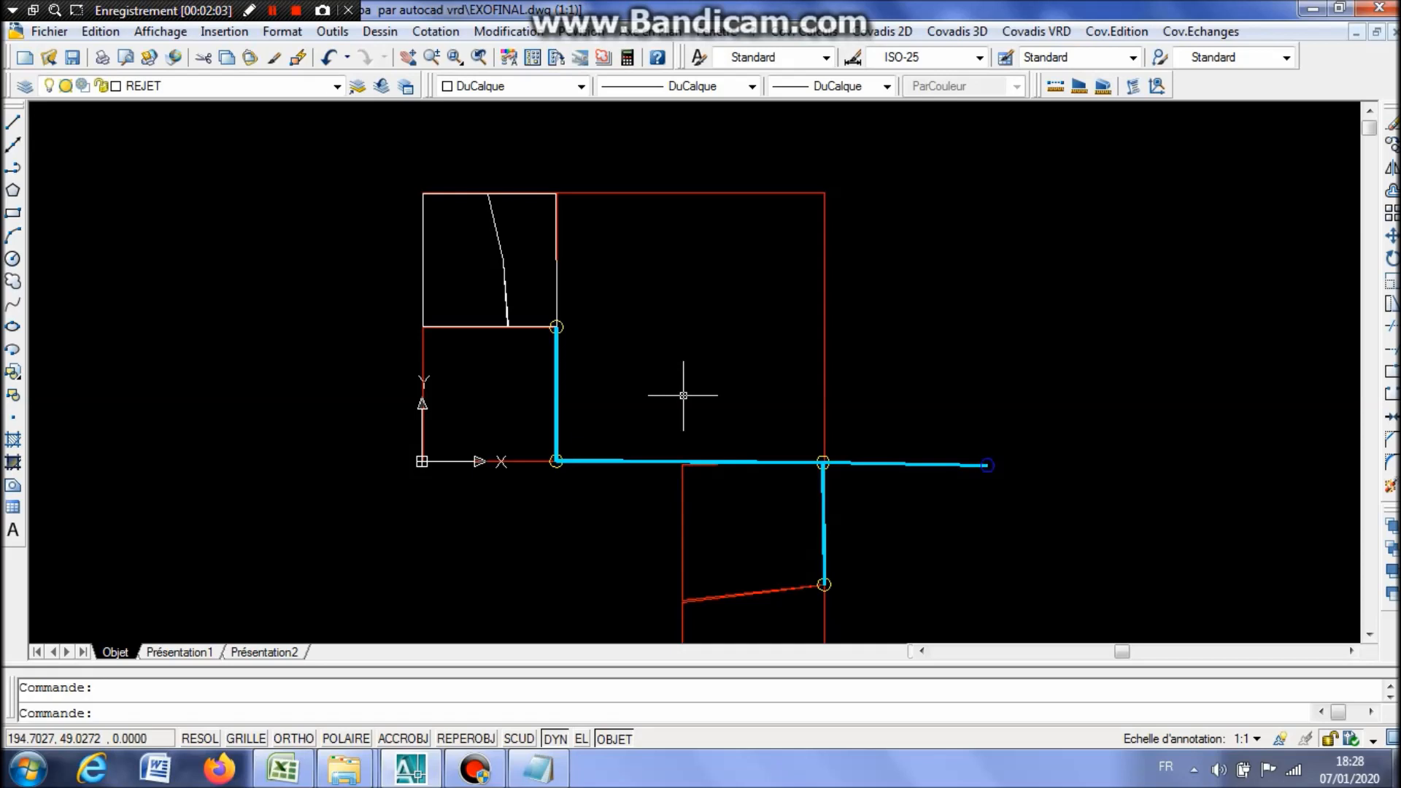
click(282, 770)
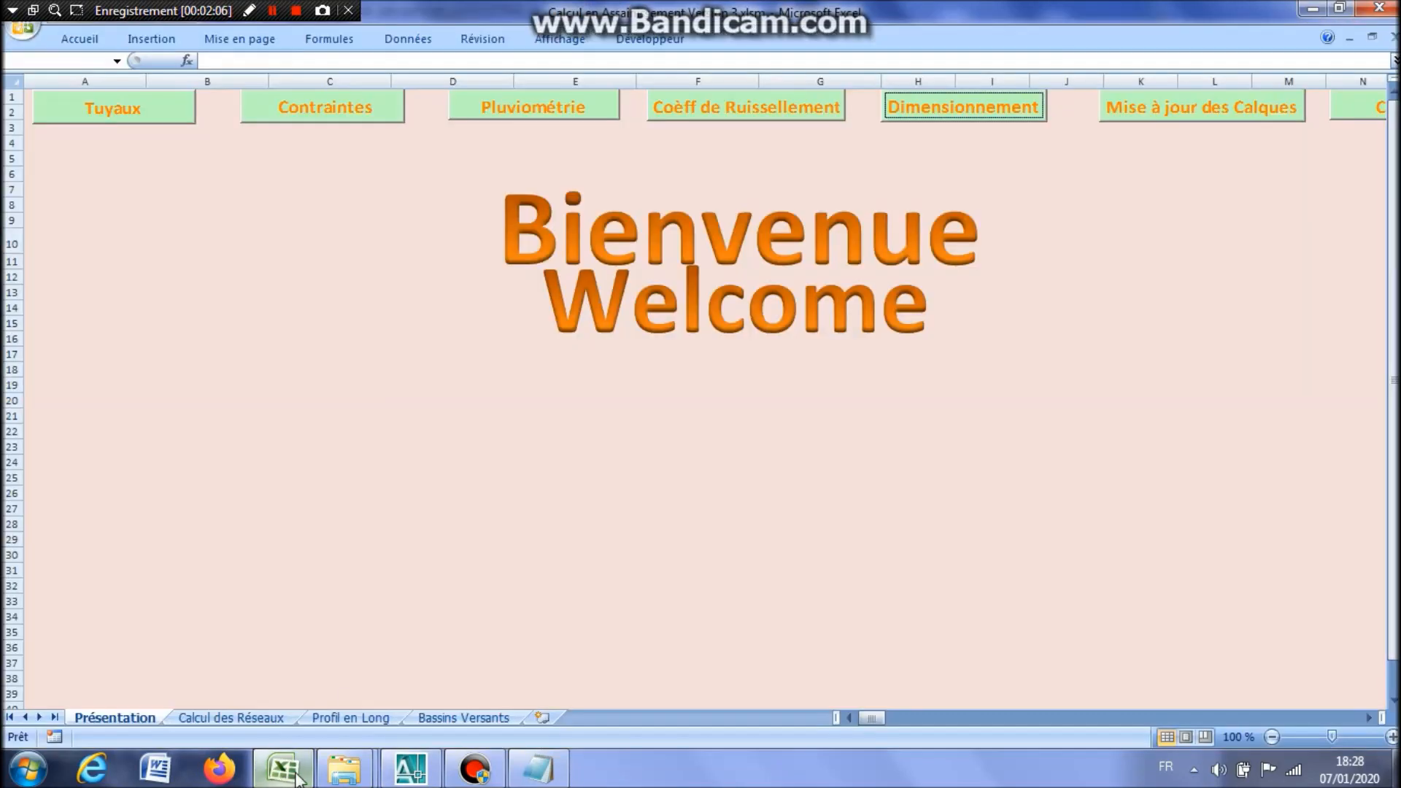
click(411, 769)
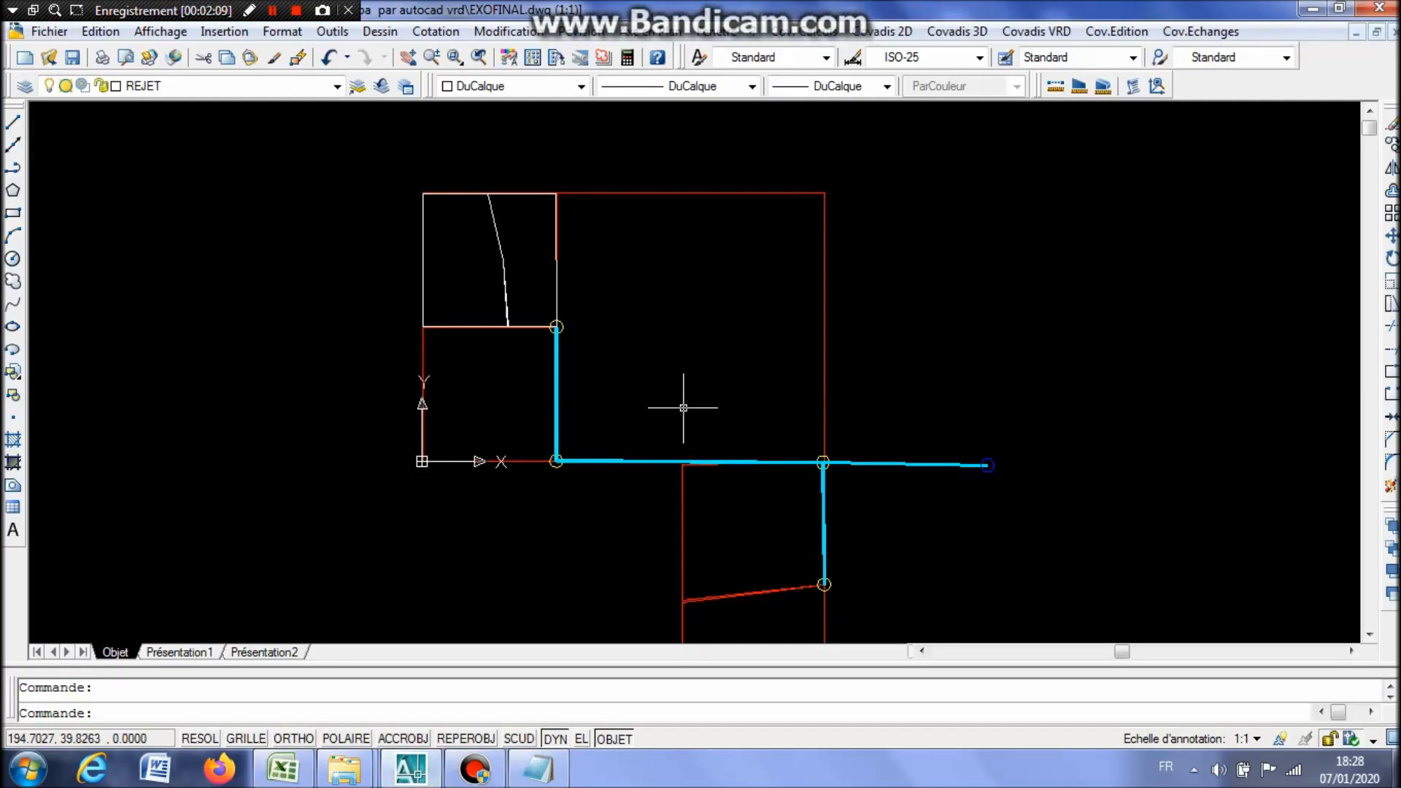
click(332, 31)
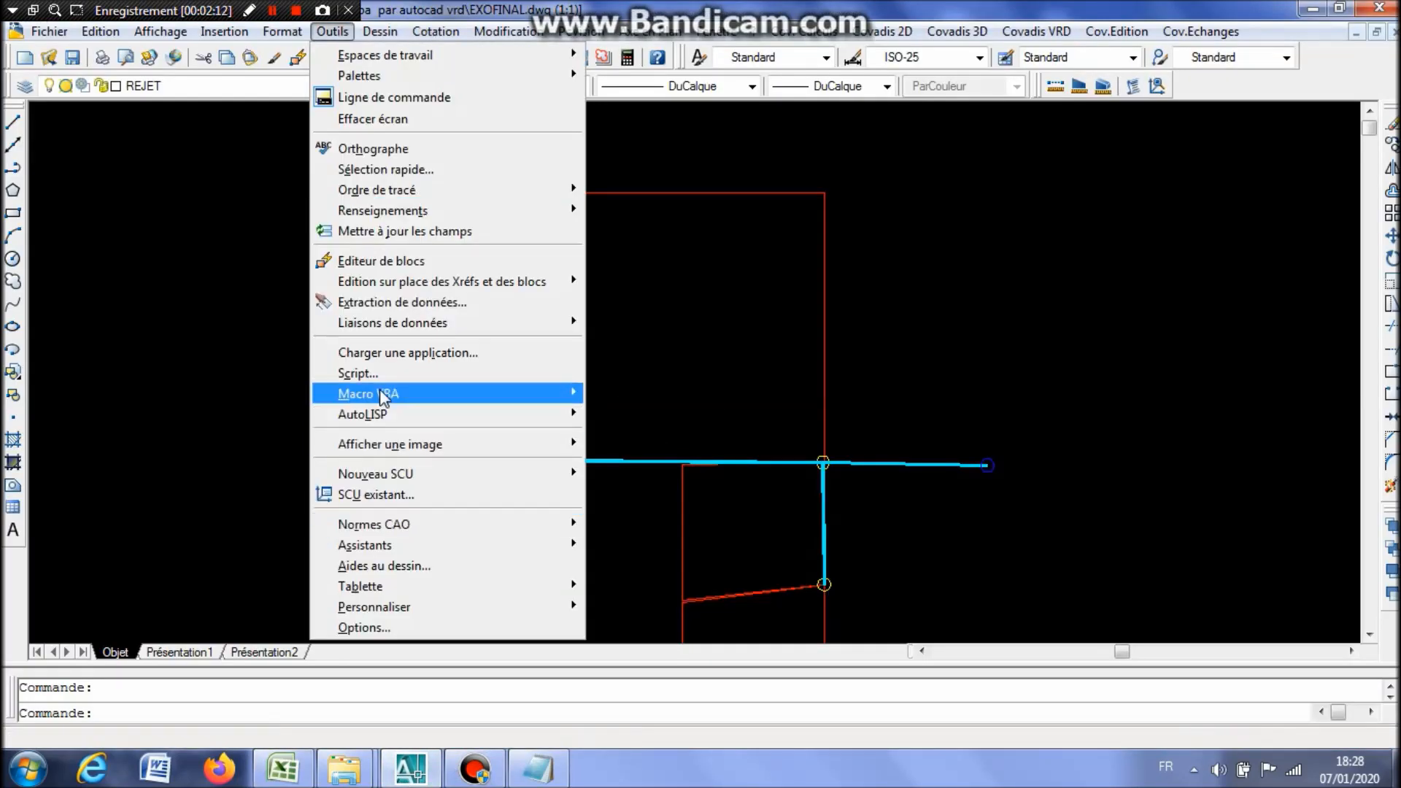
mouse_move(558, 394)
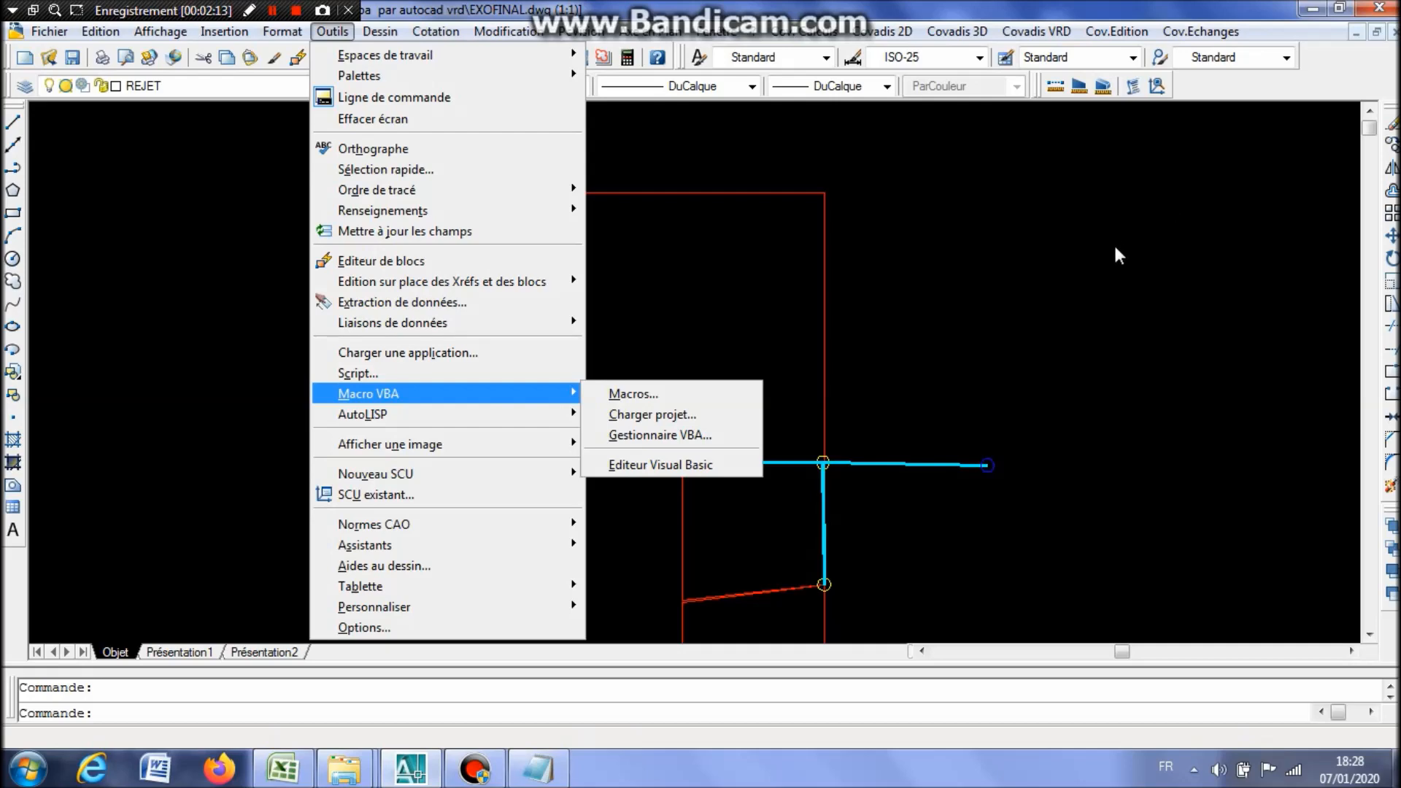
click(1115, 248)
click(1011, 292)
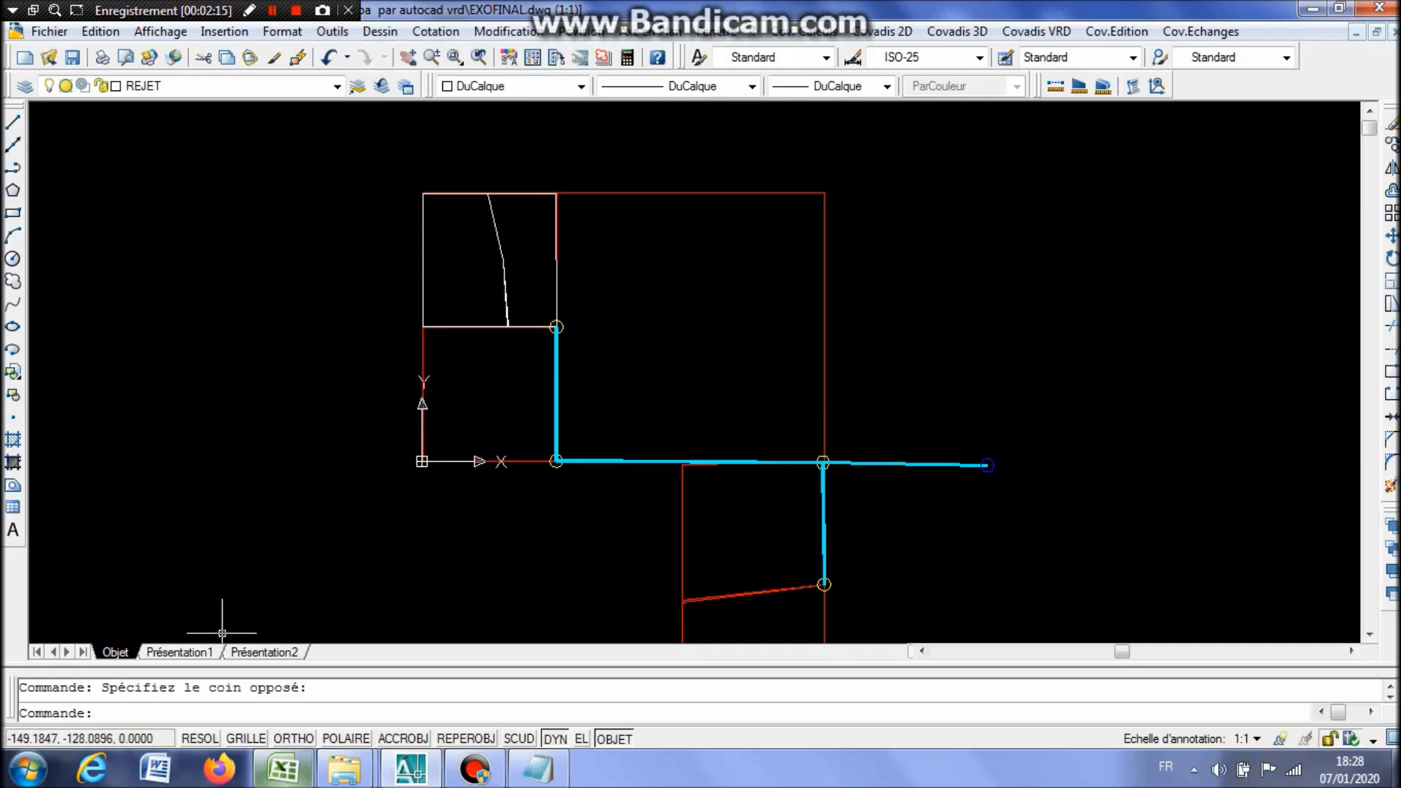
Switch to Excel and look over the remaining command buttons on the Présentation sheet, including Clean Tab.
click(283, 768)
click(1370, 719)
click(1369, 719)
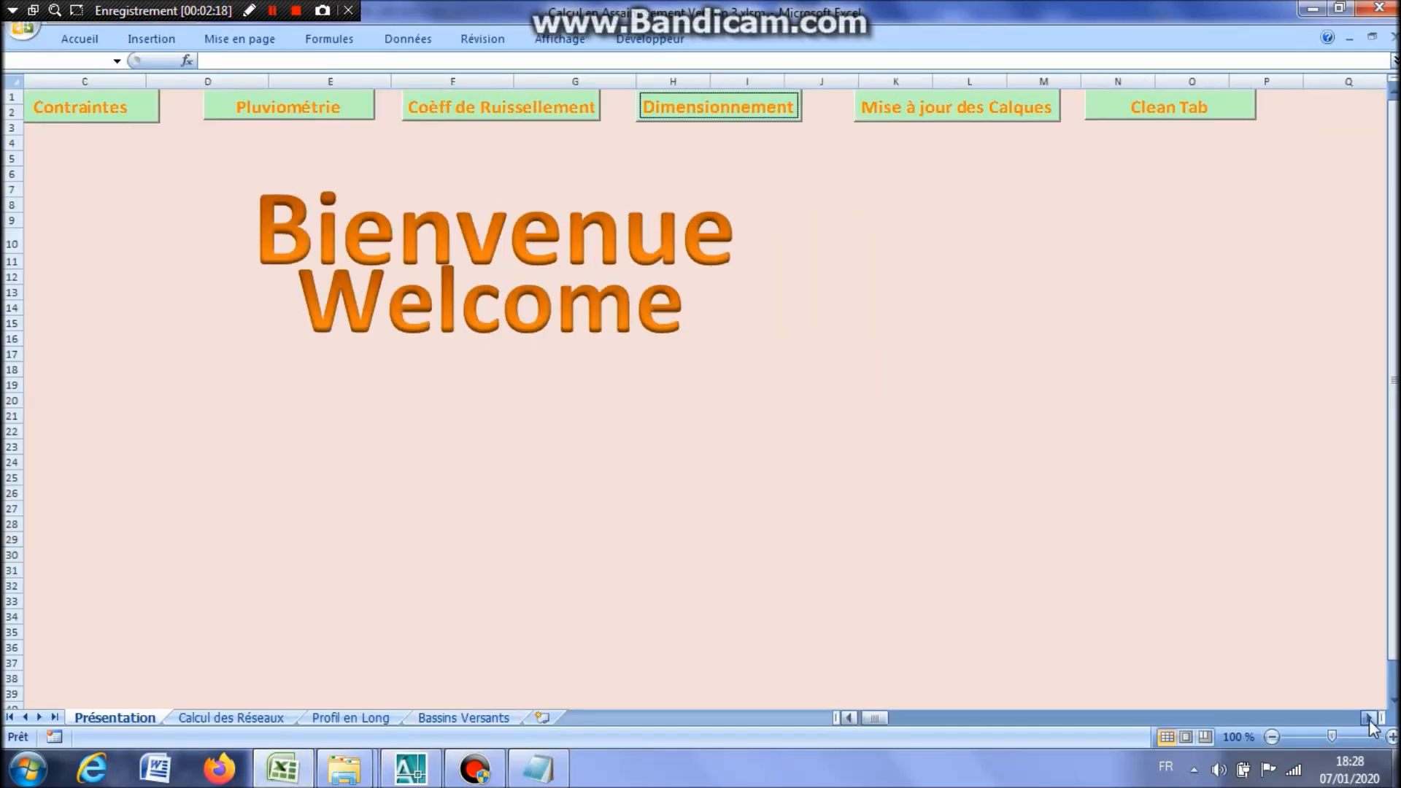
click(1369, 719)
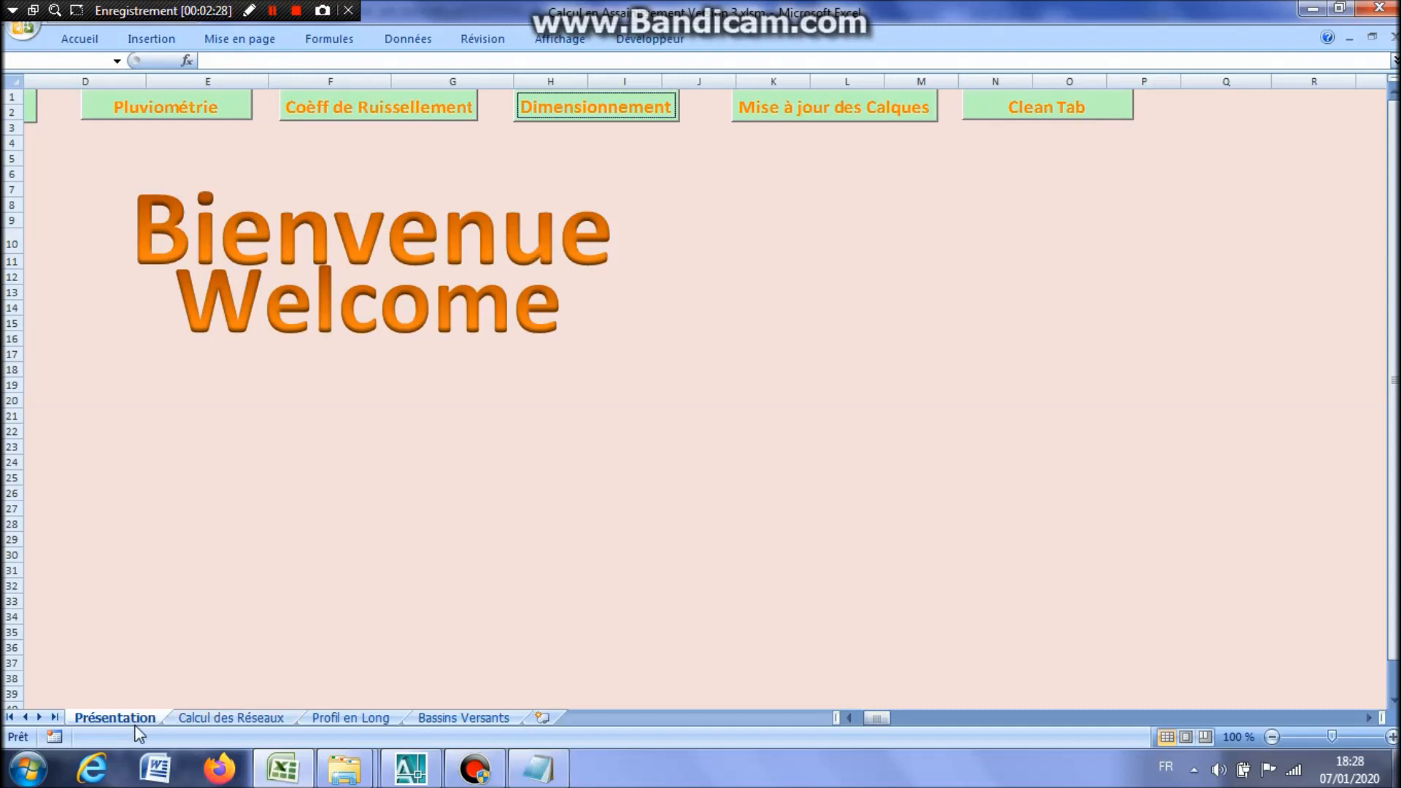
Open the sizing form's long-profile page, choose section R1-R2 for the upstream node, and dismiss the Windows colour-scheme prompt.
click(597, 115)
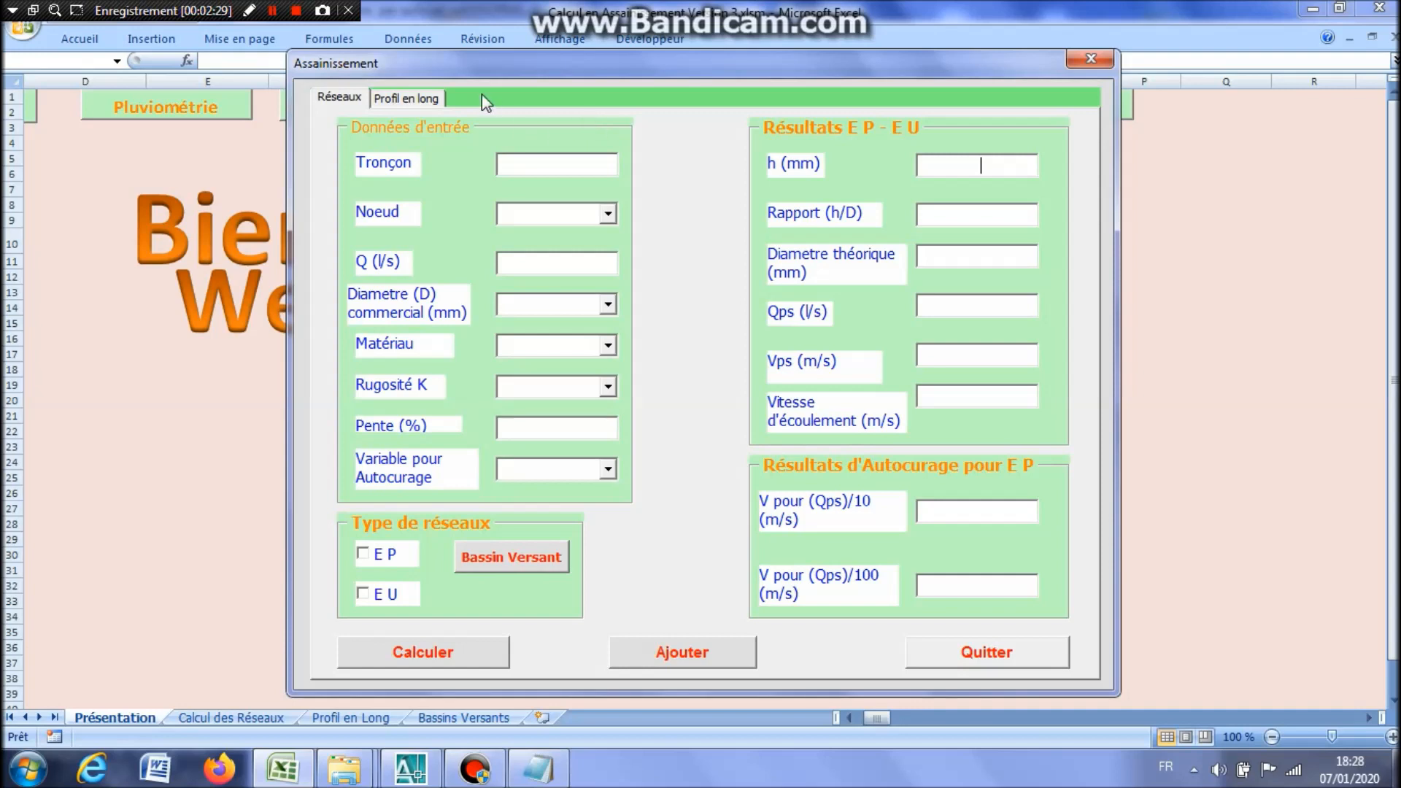
click(434, 97)
click(366, 139)
click(624, 210)
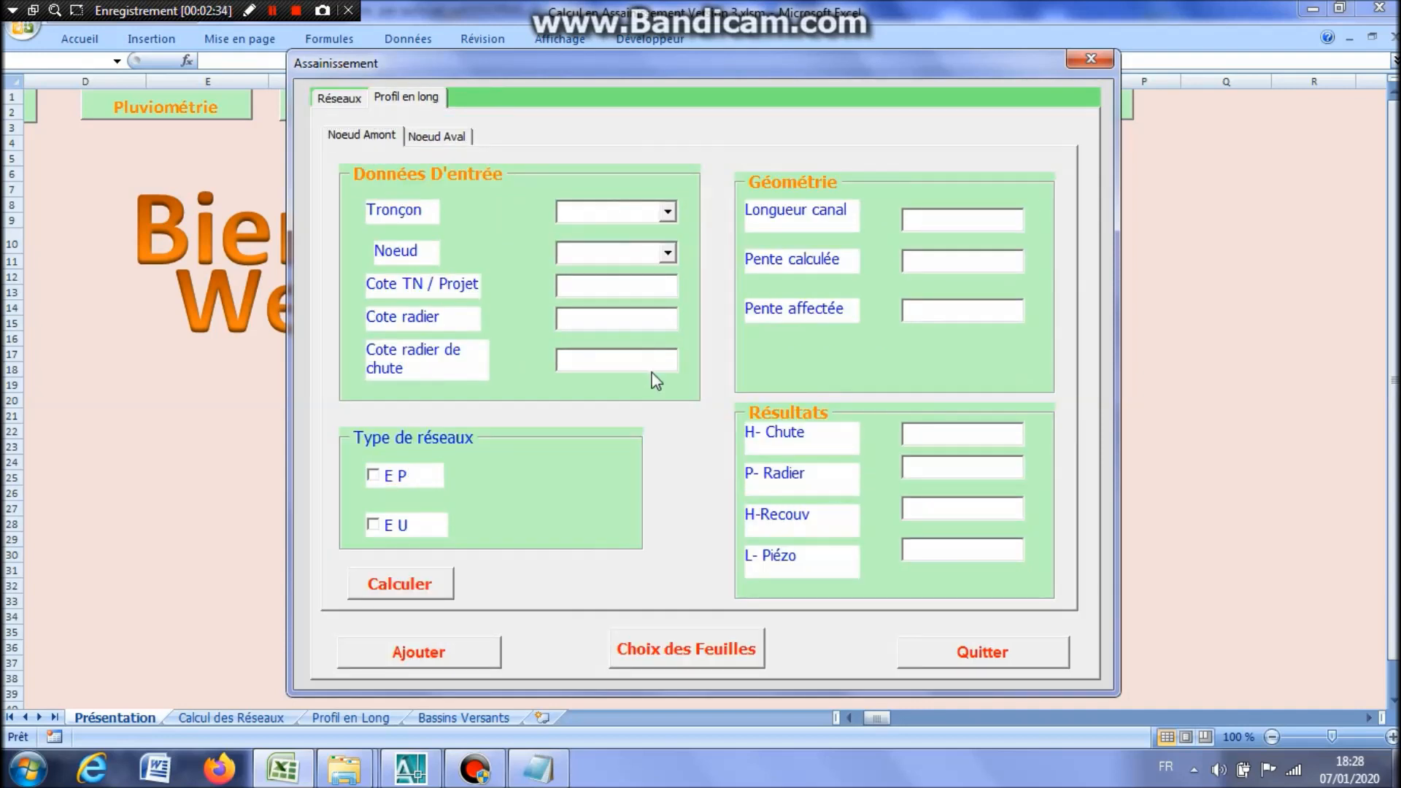
text(R)
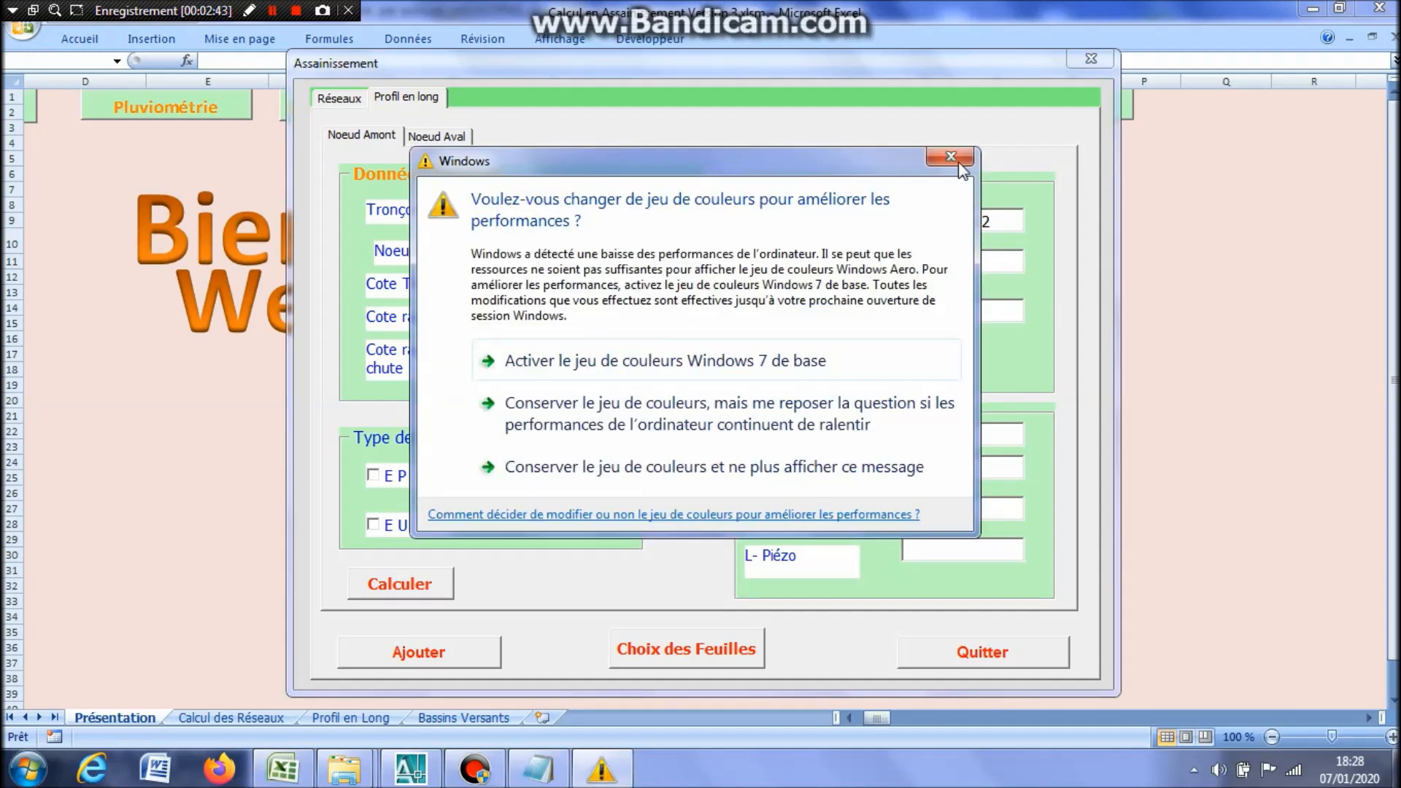
click(951, 157)
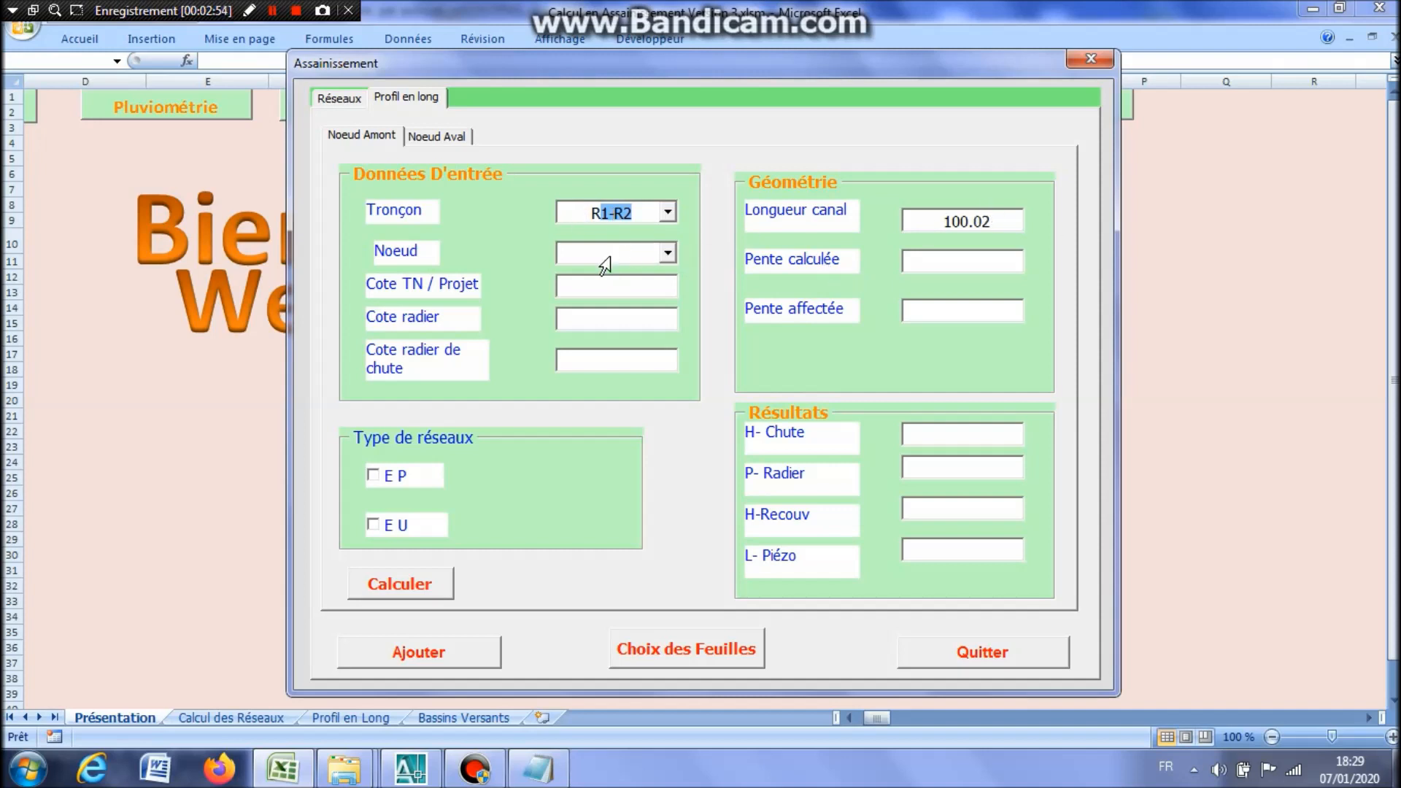
Assign node N1 as the upstream node of section R1-R2 and set its invert level (Cote radier) to 127.37.
click(667, 253)
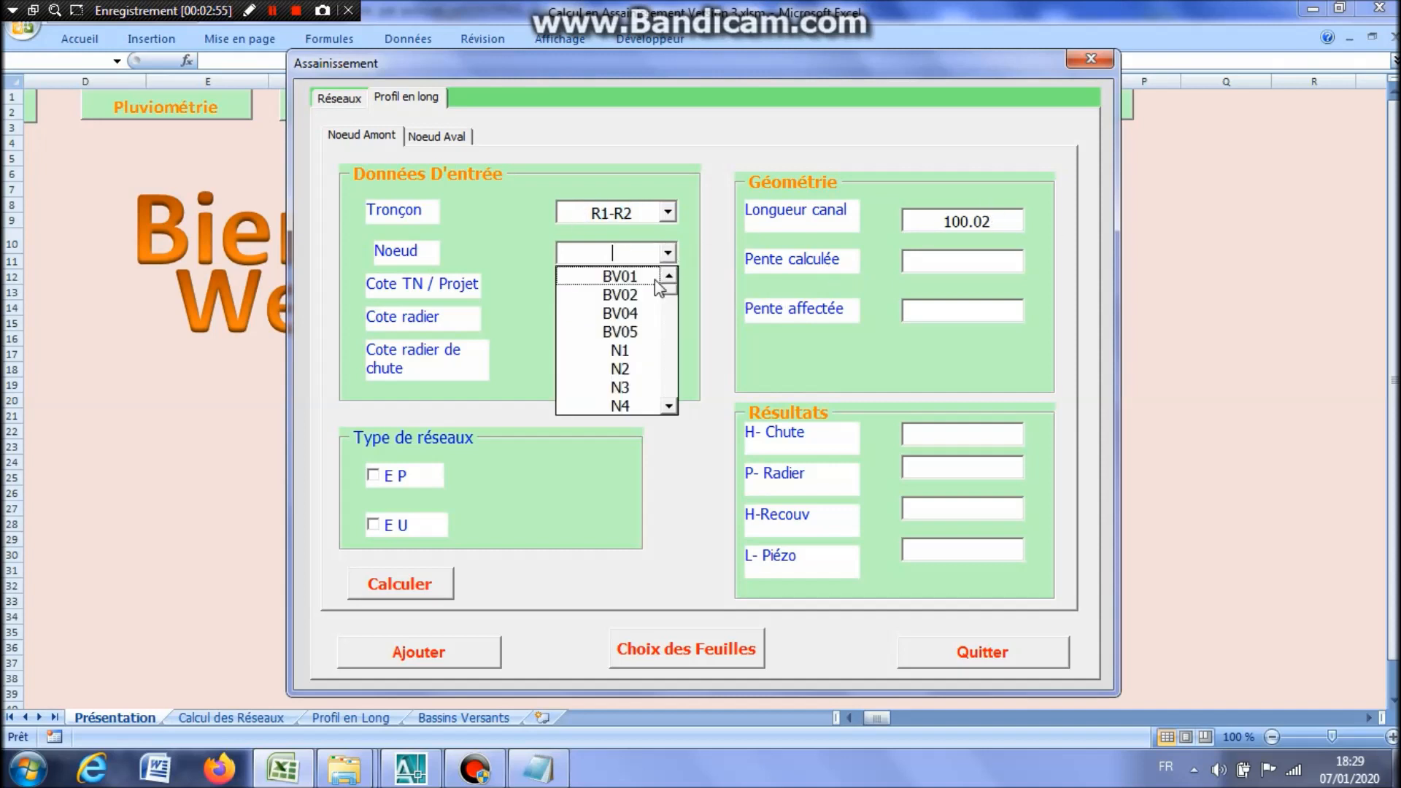
click(635, 352)
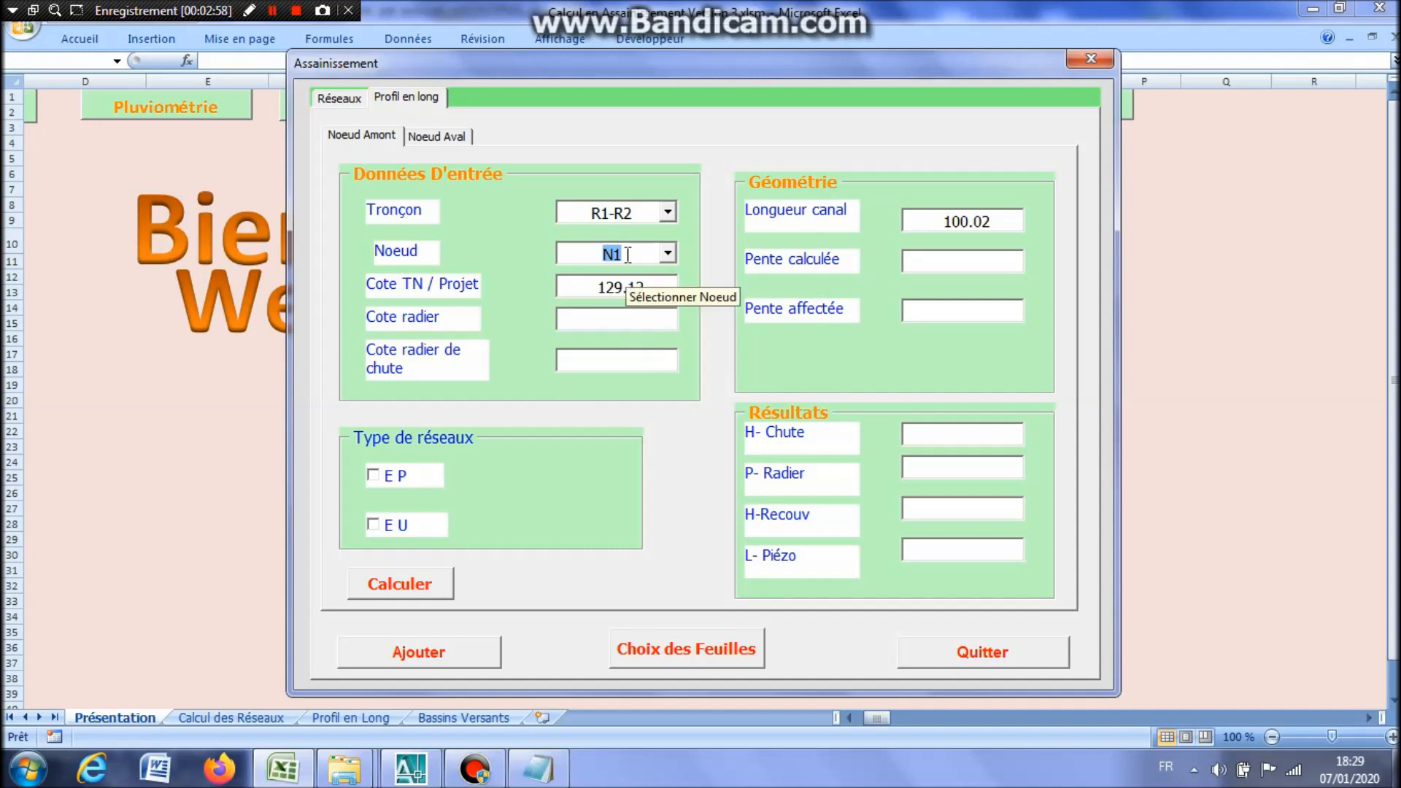
click(607, 322)
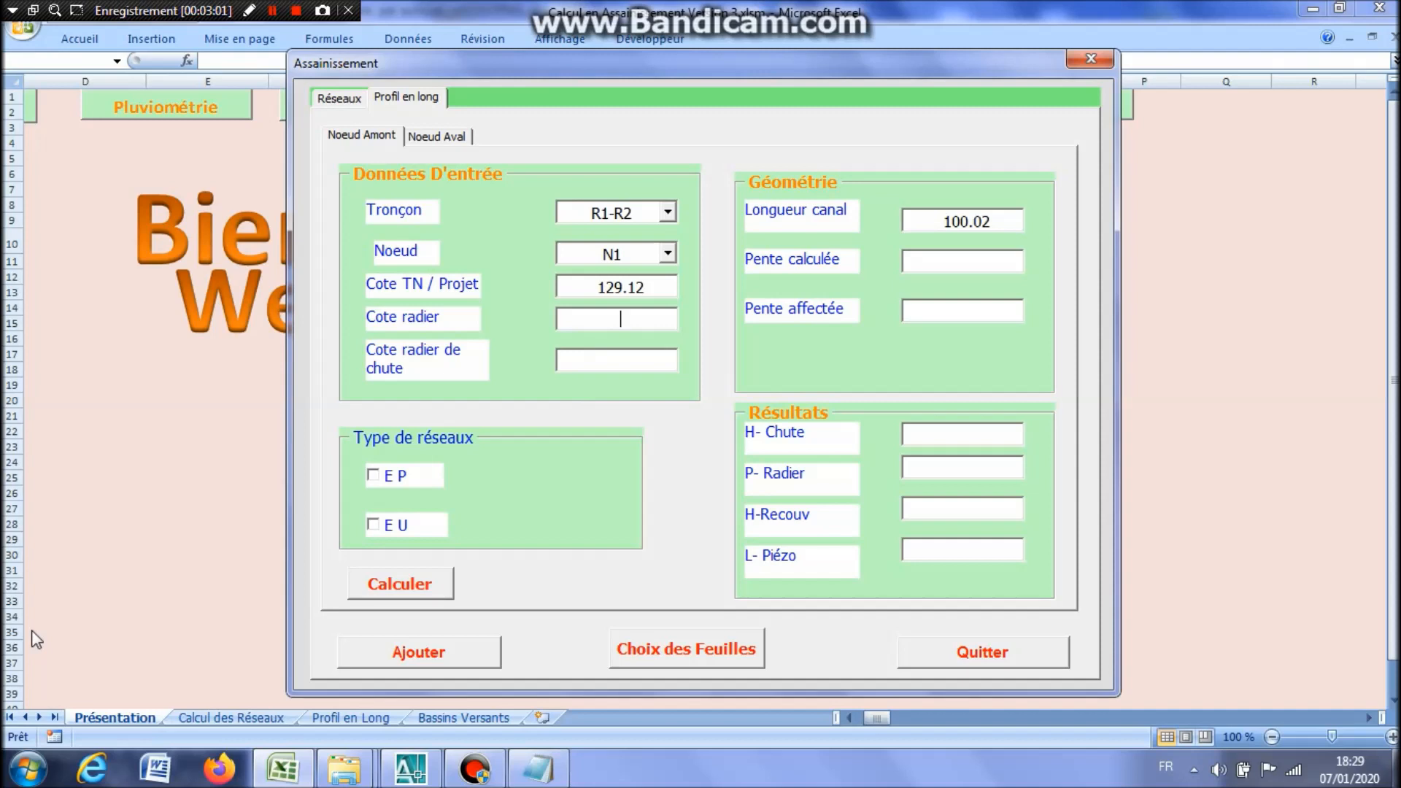
text(127.37)
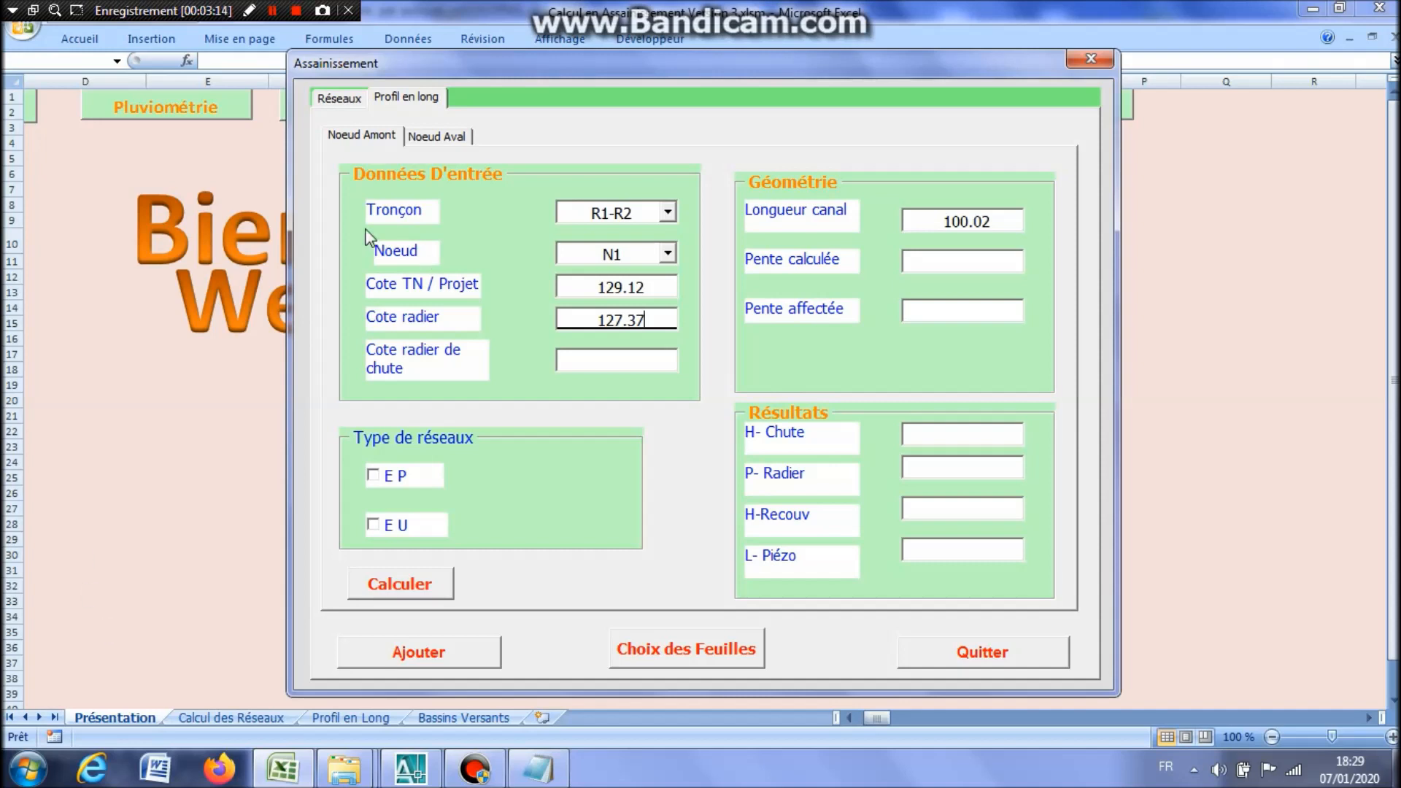
Fill in the downstream node data with section R1-R2, node N2 and an invert level (Cote radier) of 126.67.
click(453, 140)
click(616, 194)
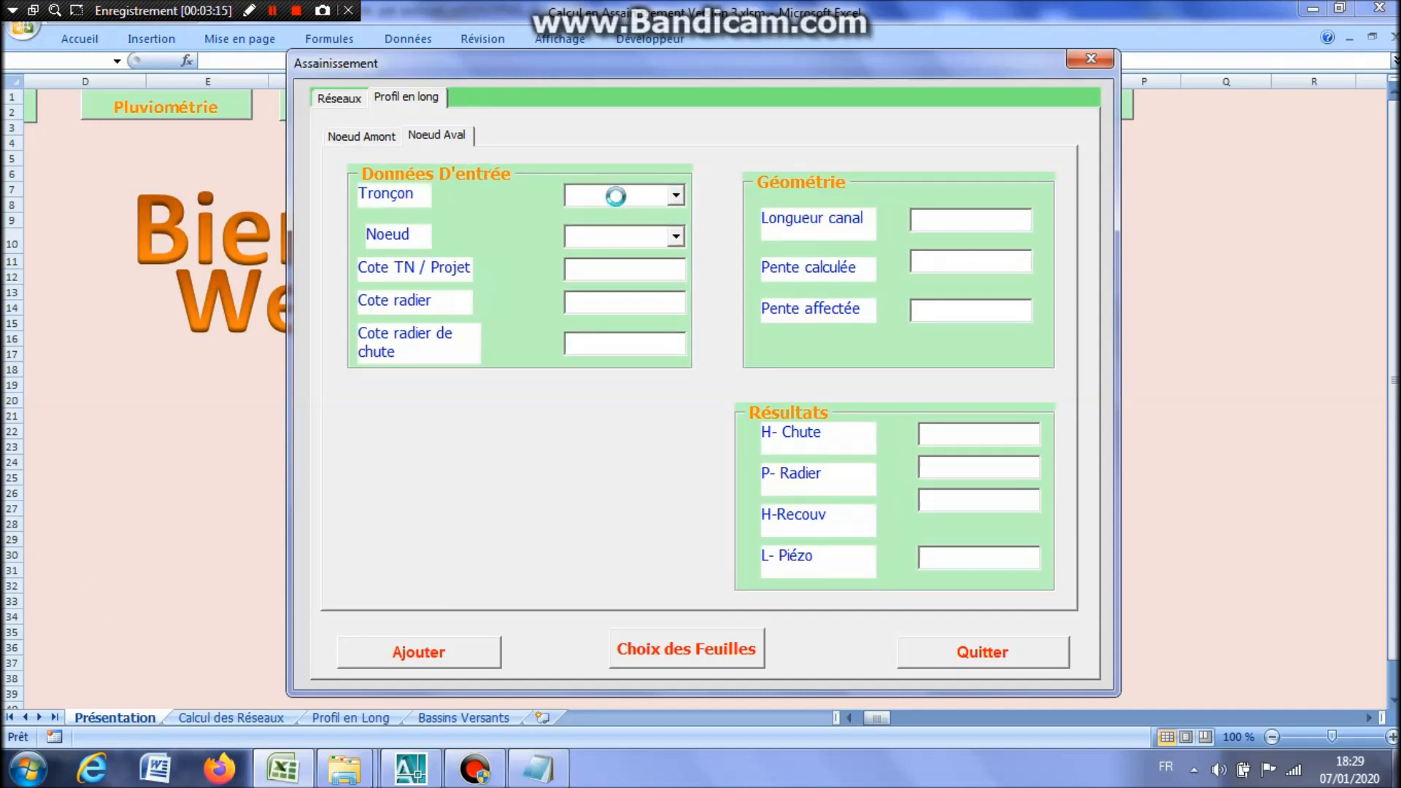
text(R1-R2)
click(647, 240)
text(N2)
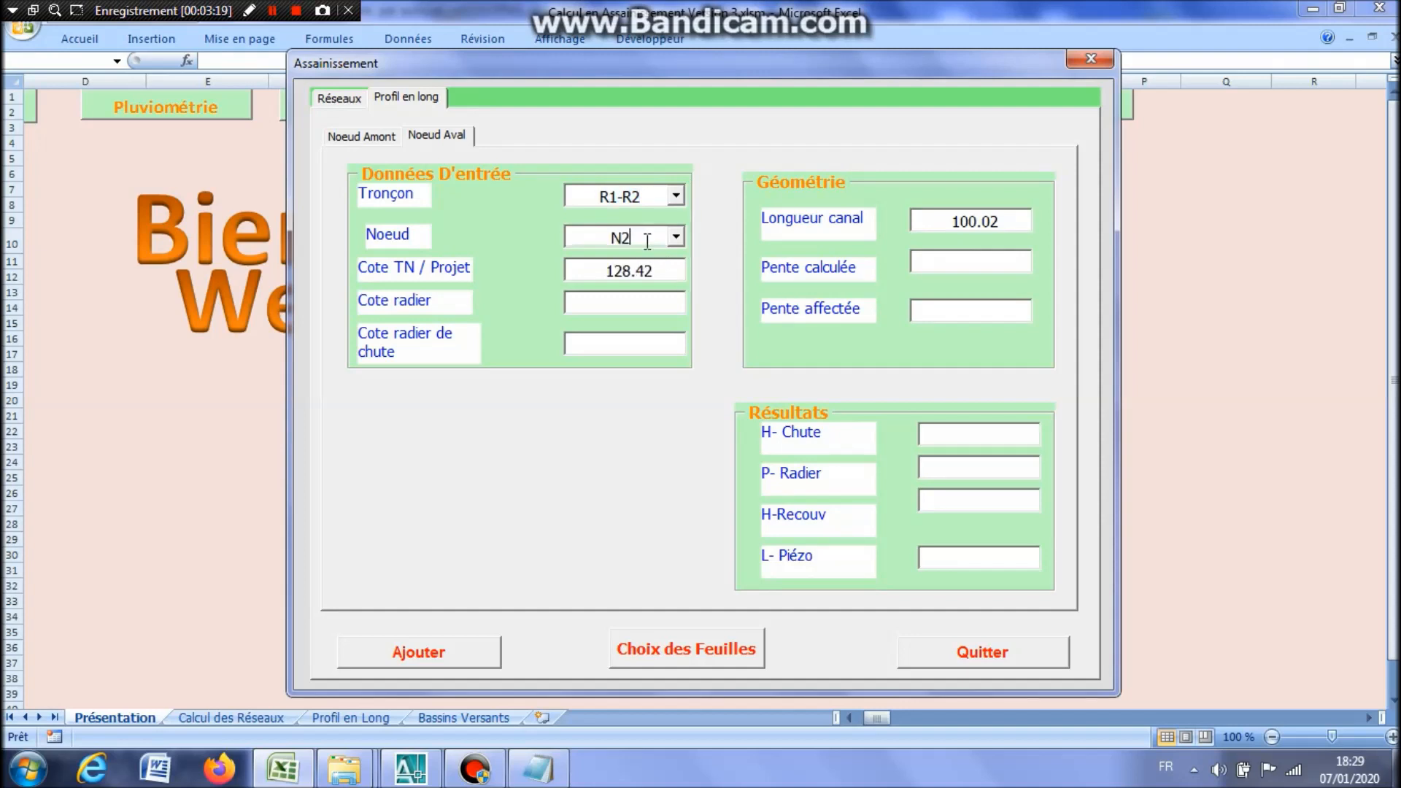
click(676, 236)
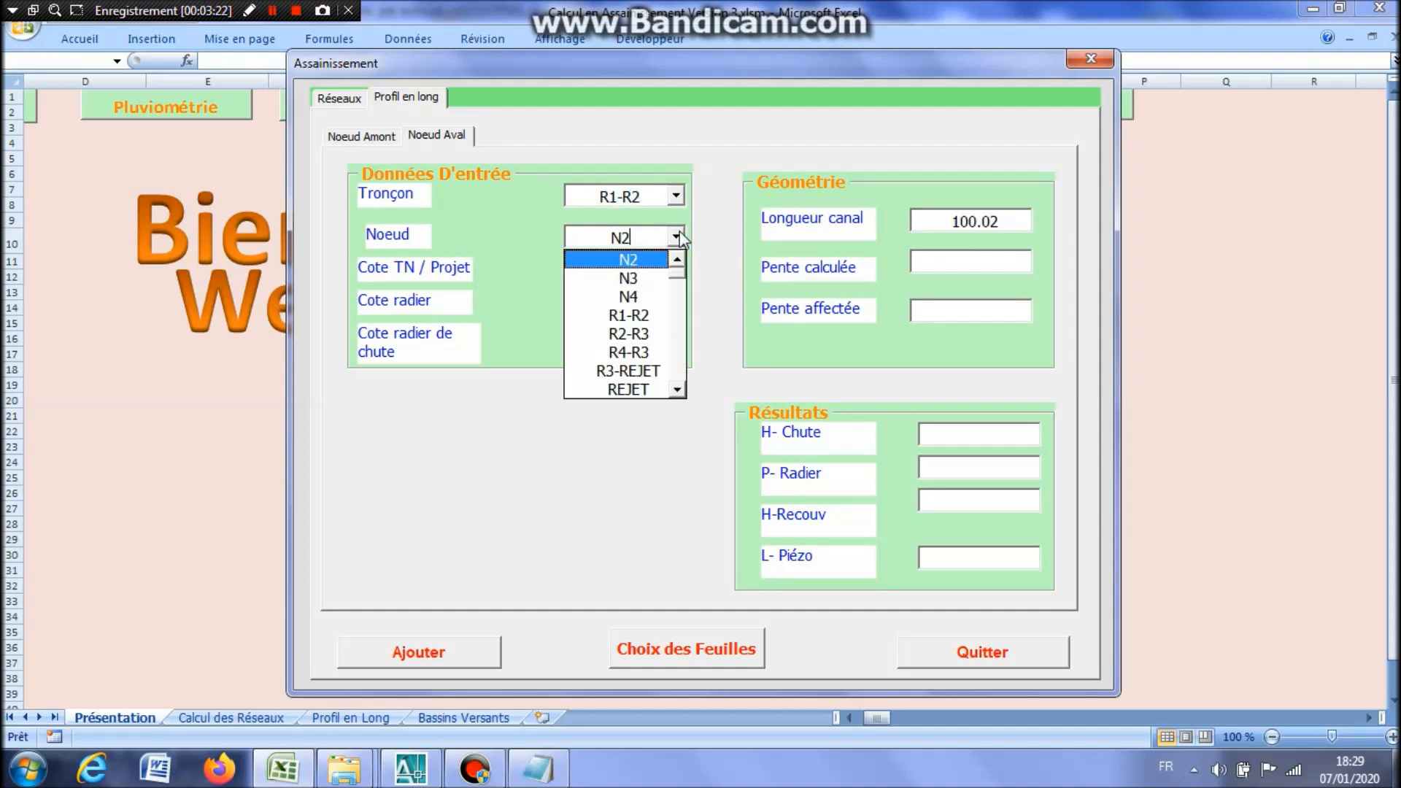
click(676, 236)
click(648, 302)
text(126.67)
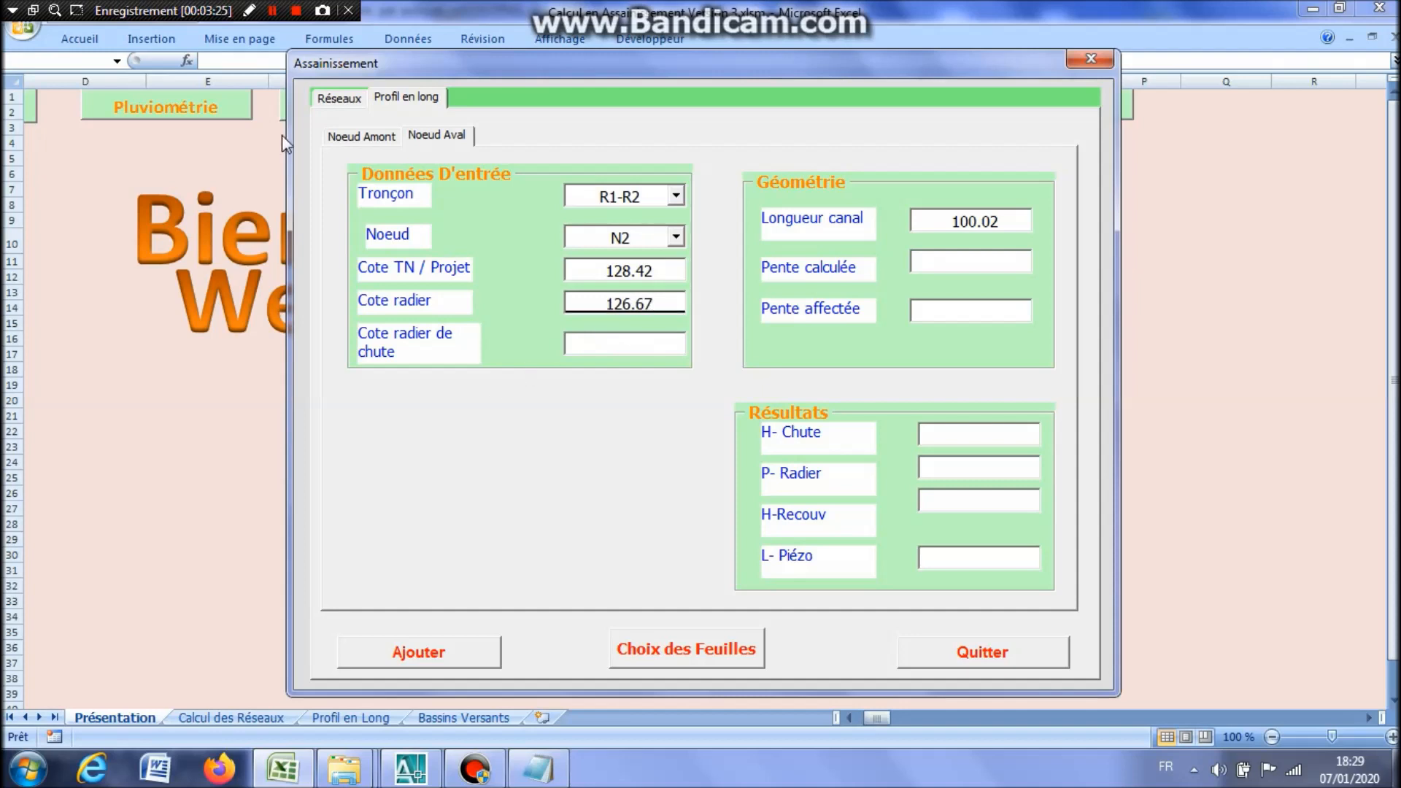
Set the long profile's network type to E P, calculate section R1-R2, and check the downstream and upstream node results.
click(364, 138)
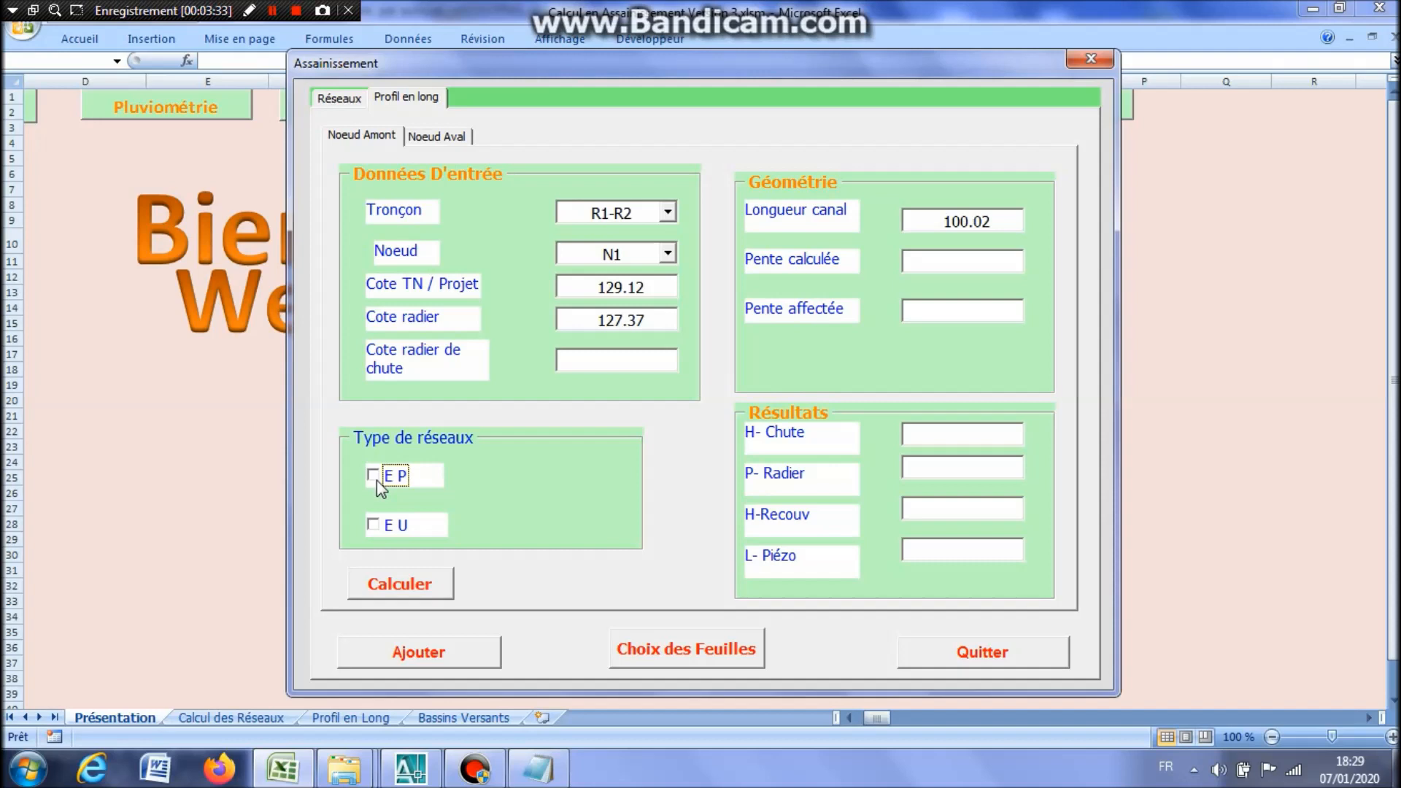
click(379, 485)
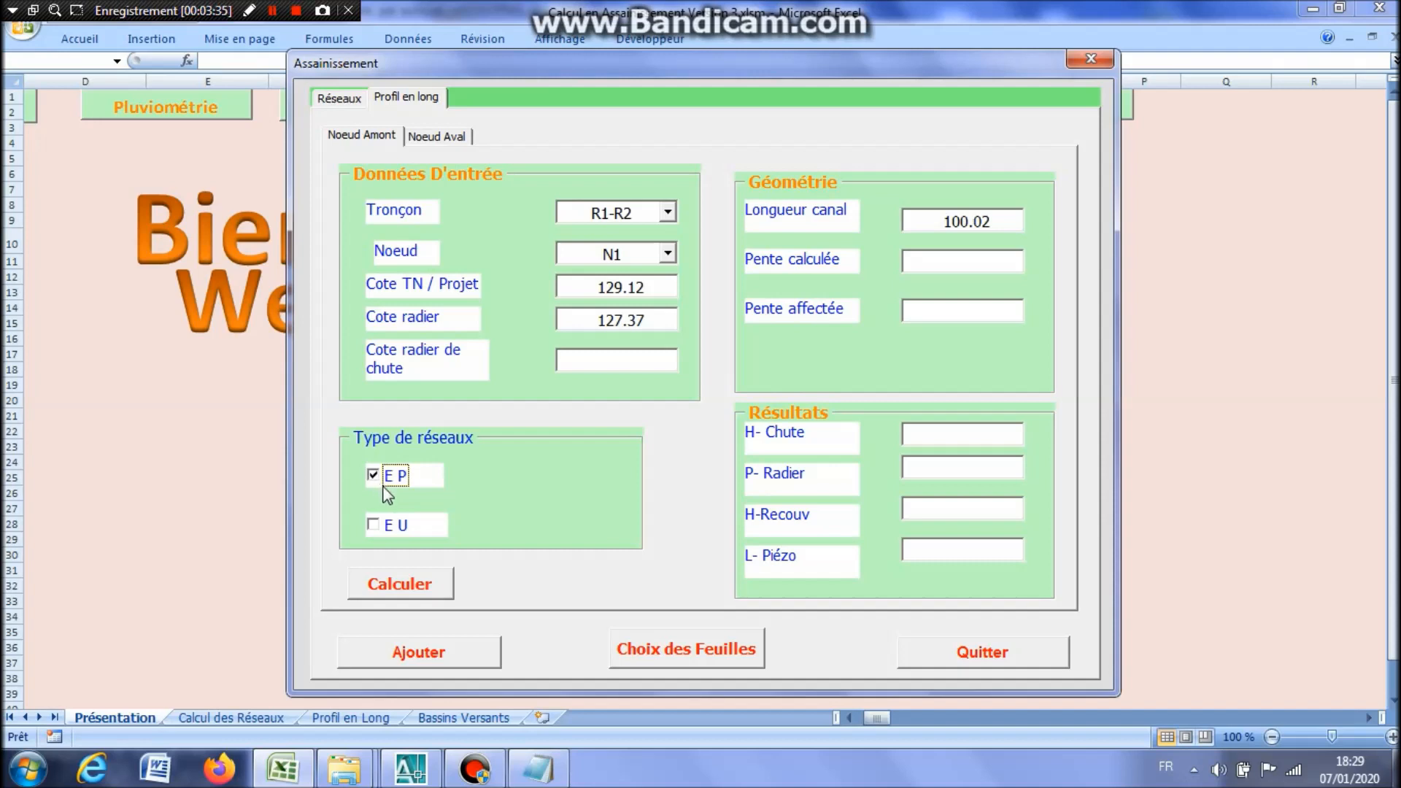
click(412, 587)
click(732, 444)
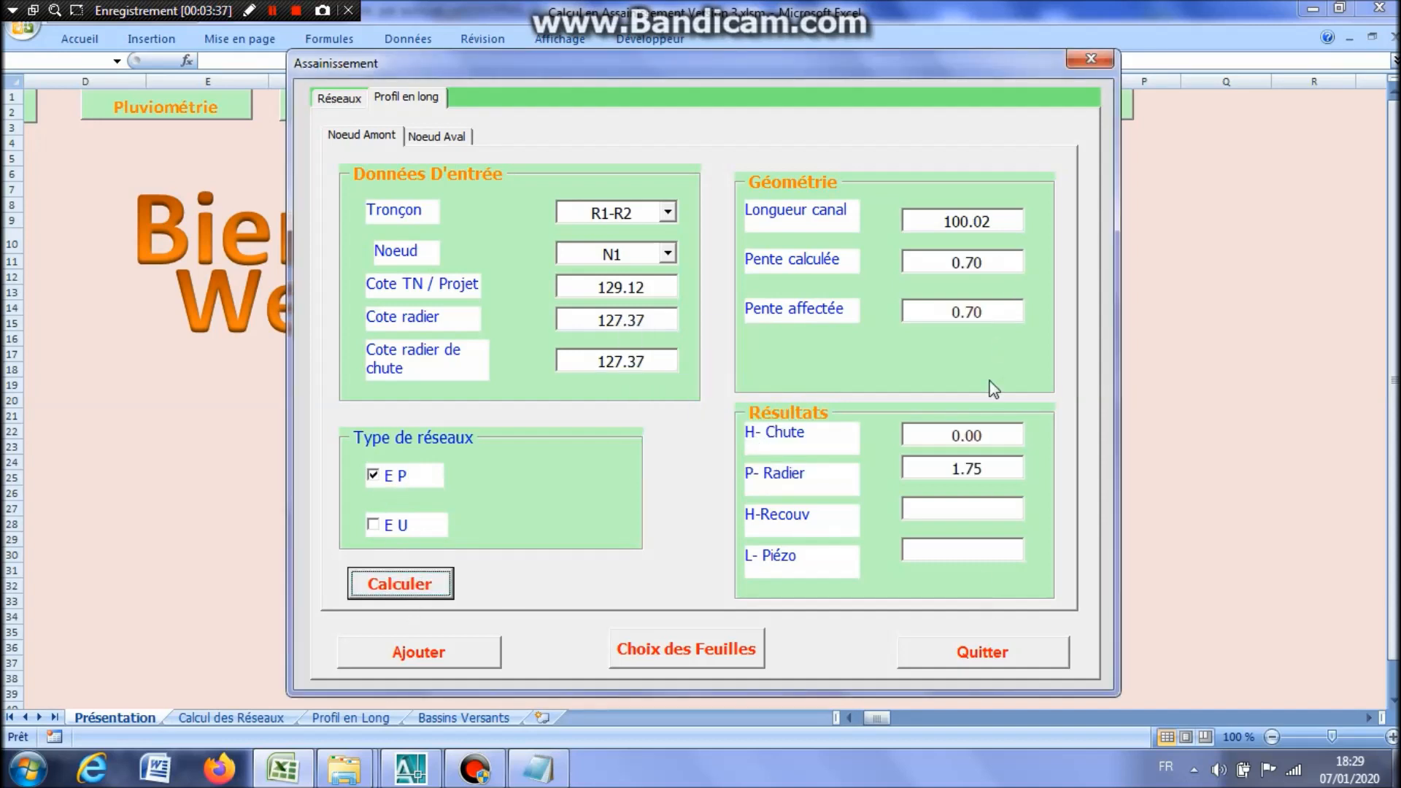
click(460, 143)
click(370, 140)
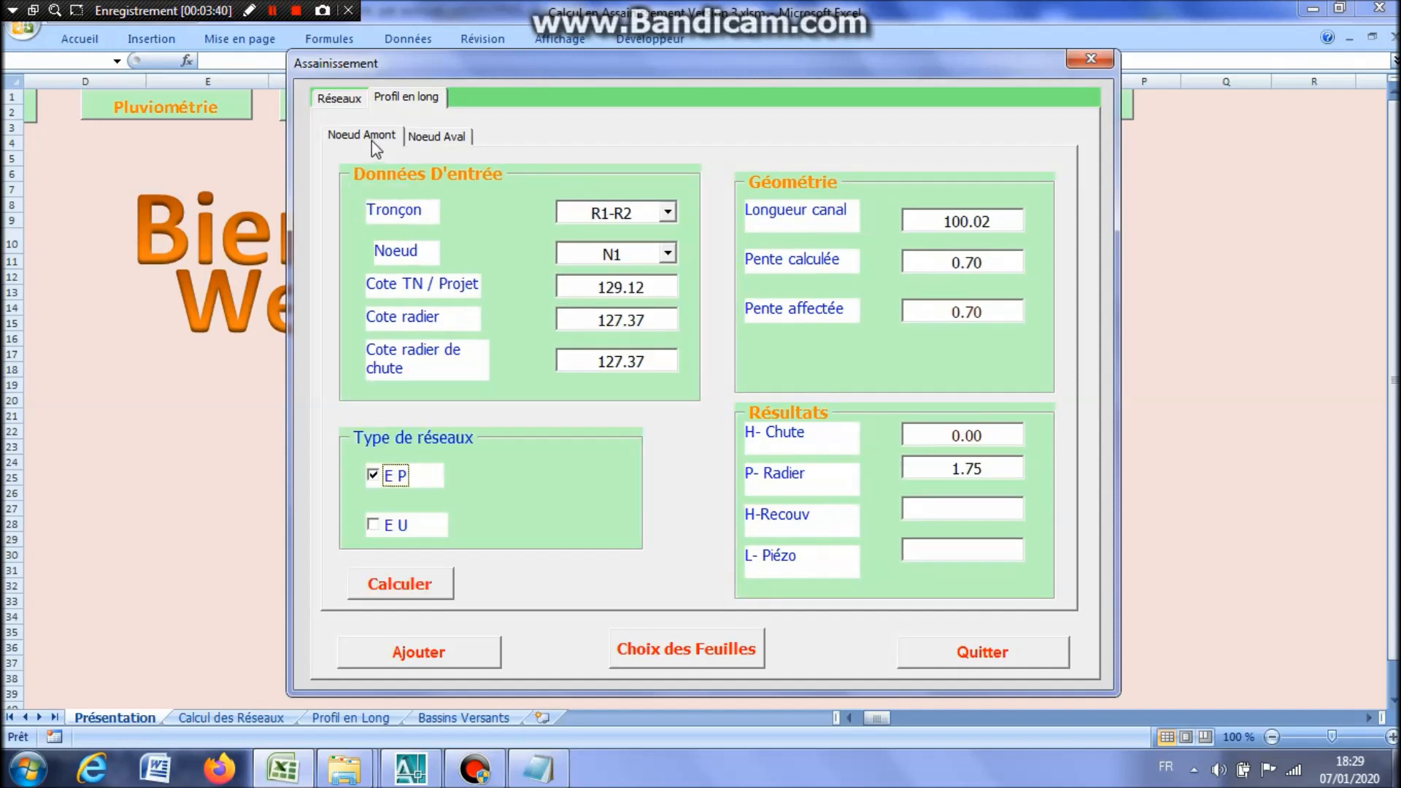
Open the watershed form from the network page and save sub-basin BV01A with the less dense housing (habitations) surface type.
click(341, 103)
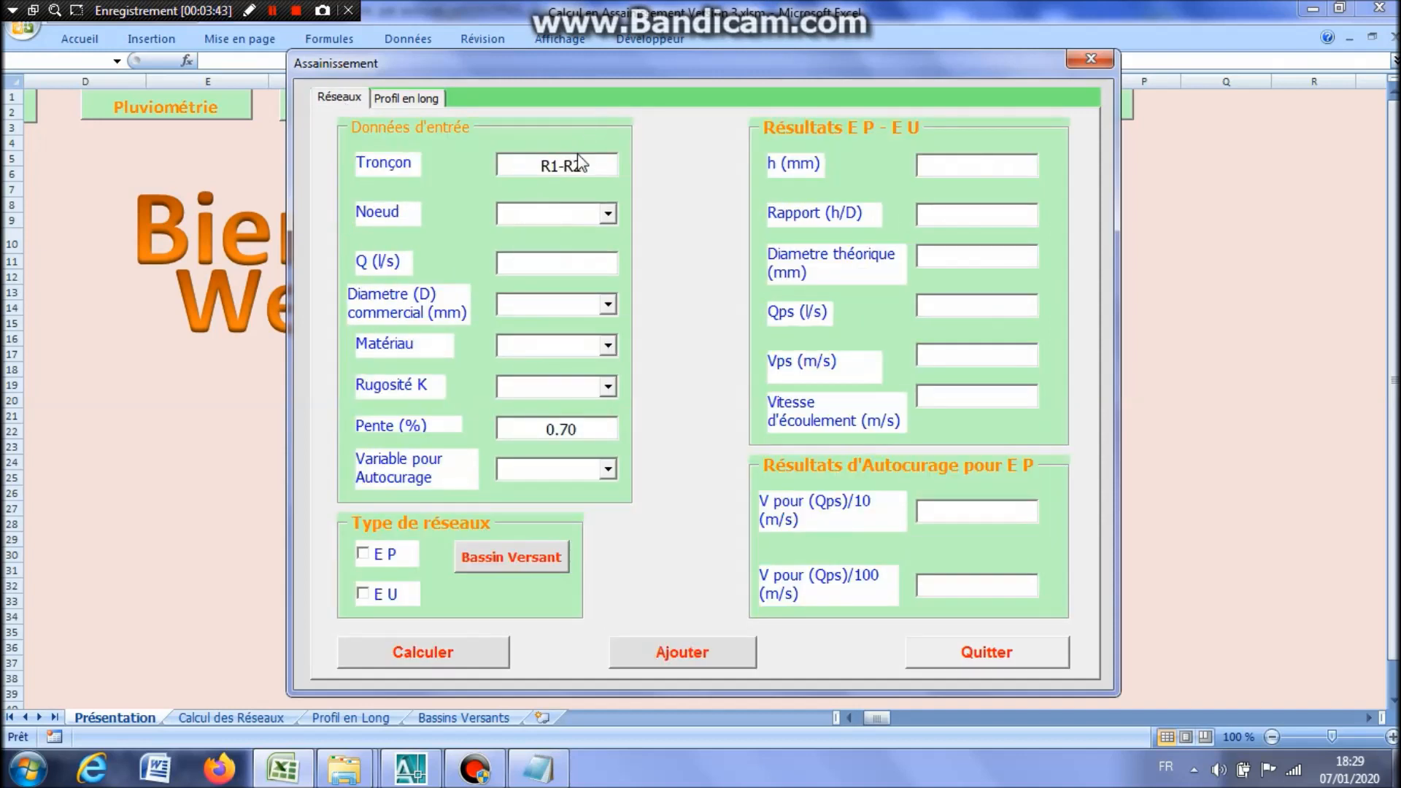
click(557, 560)
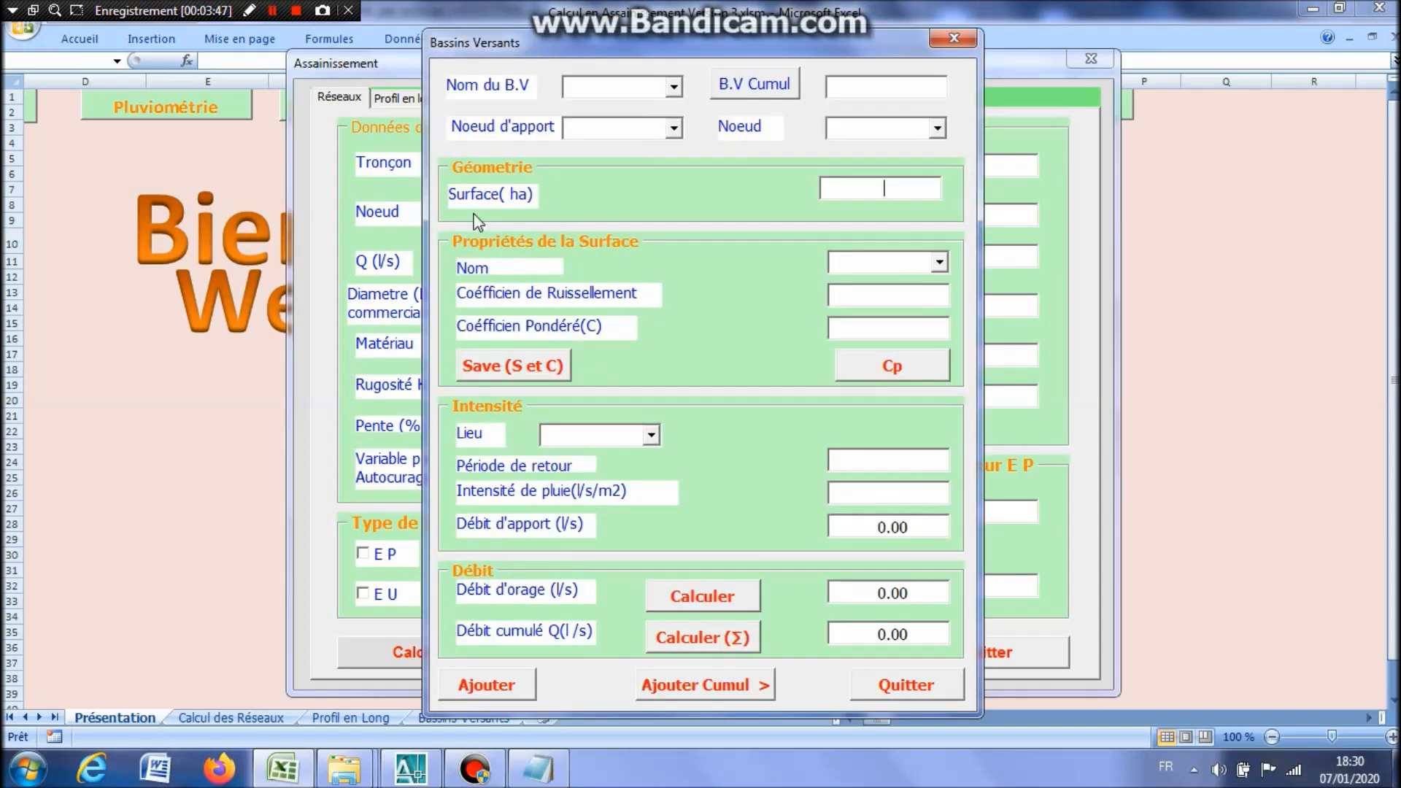
click(673, 87)
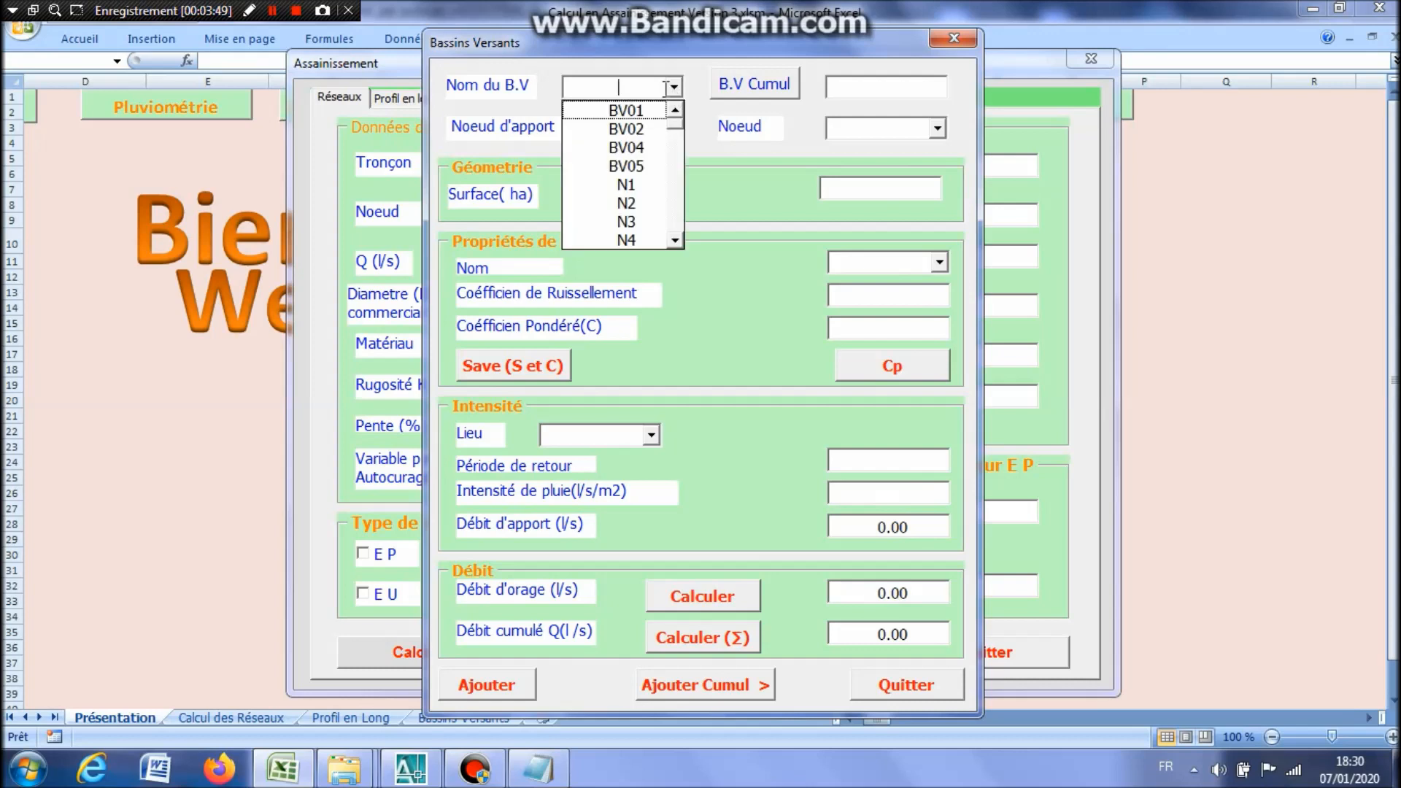
click(633, 107)
click(640, 94)
text(A)
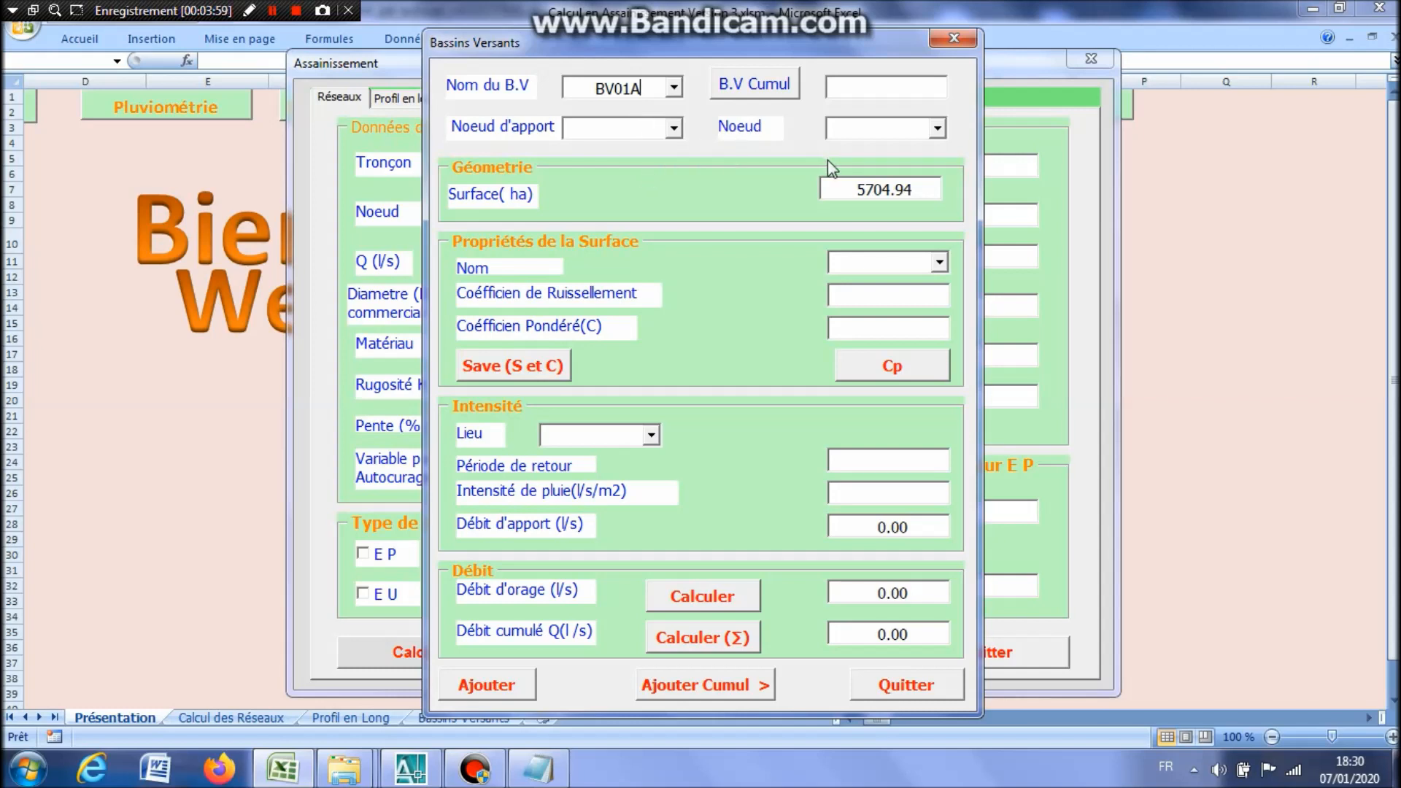
click(941, 264)
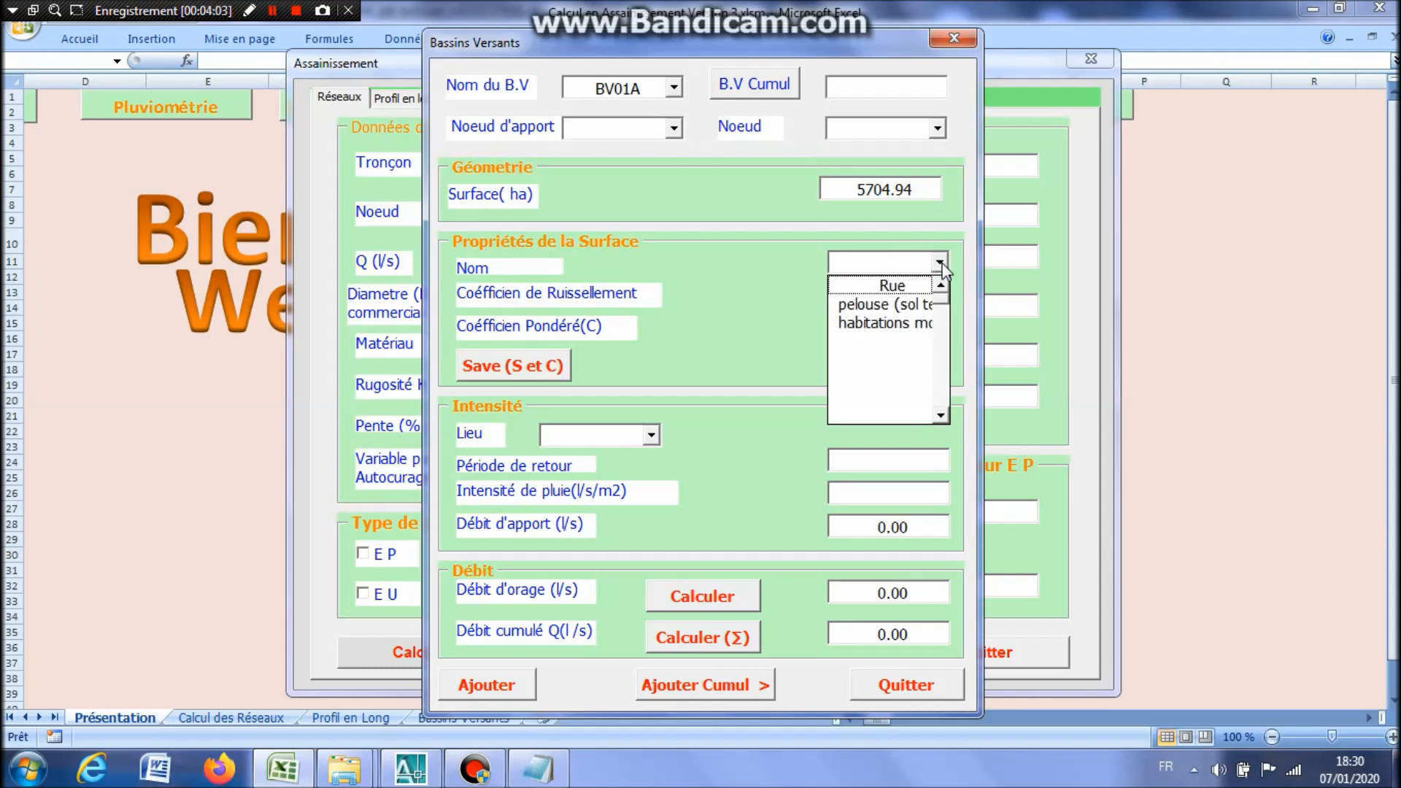
click(886, 323)
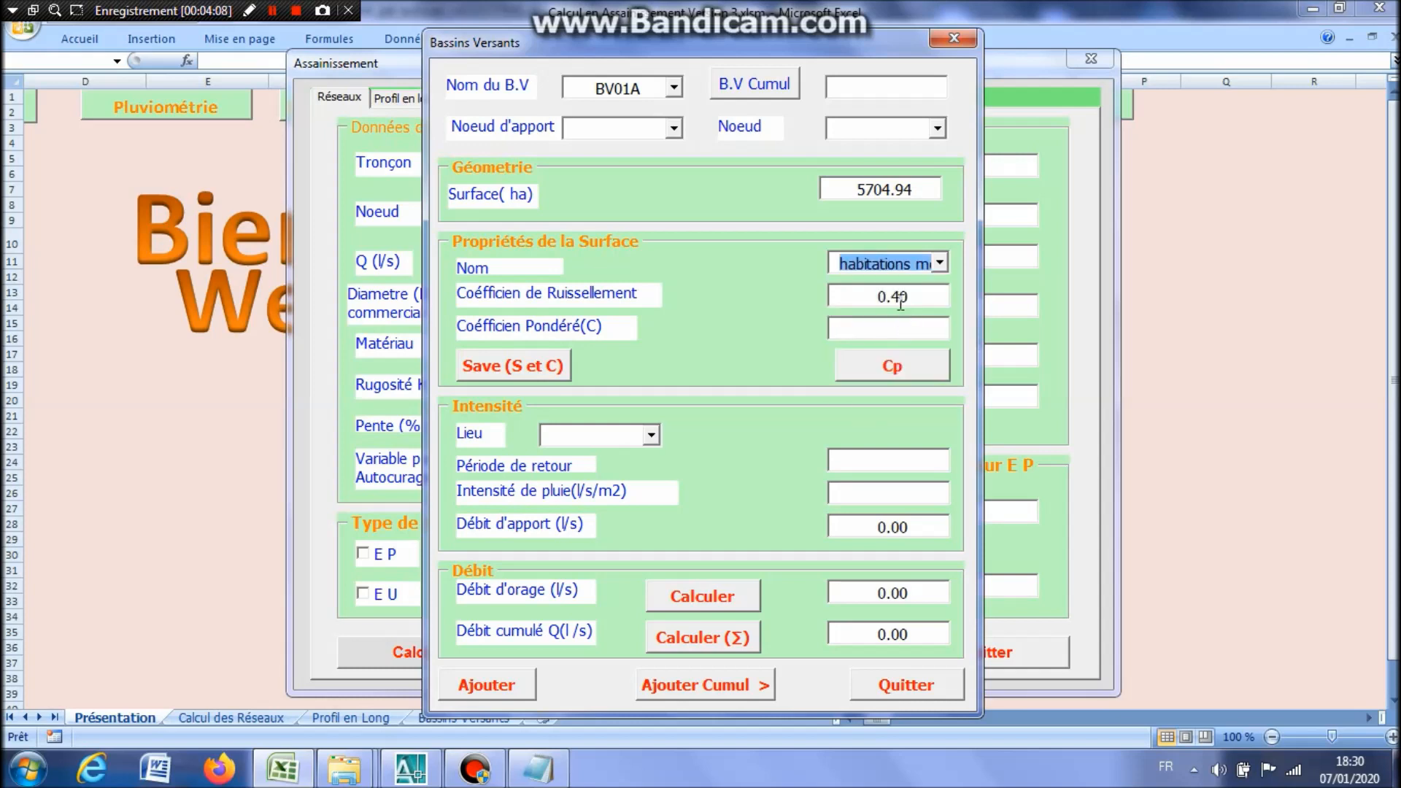
click(536, 371)
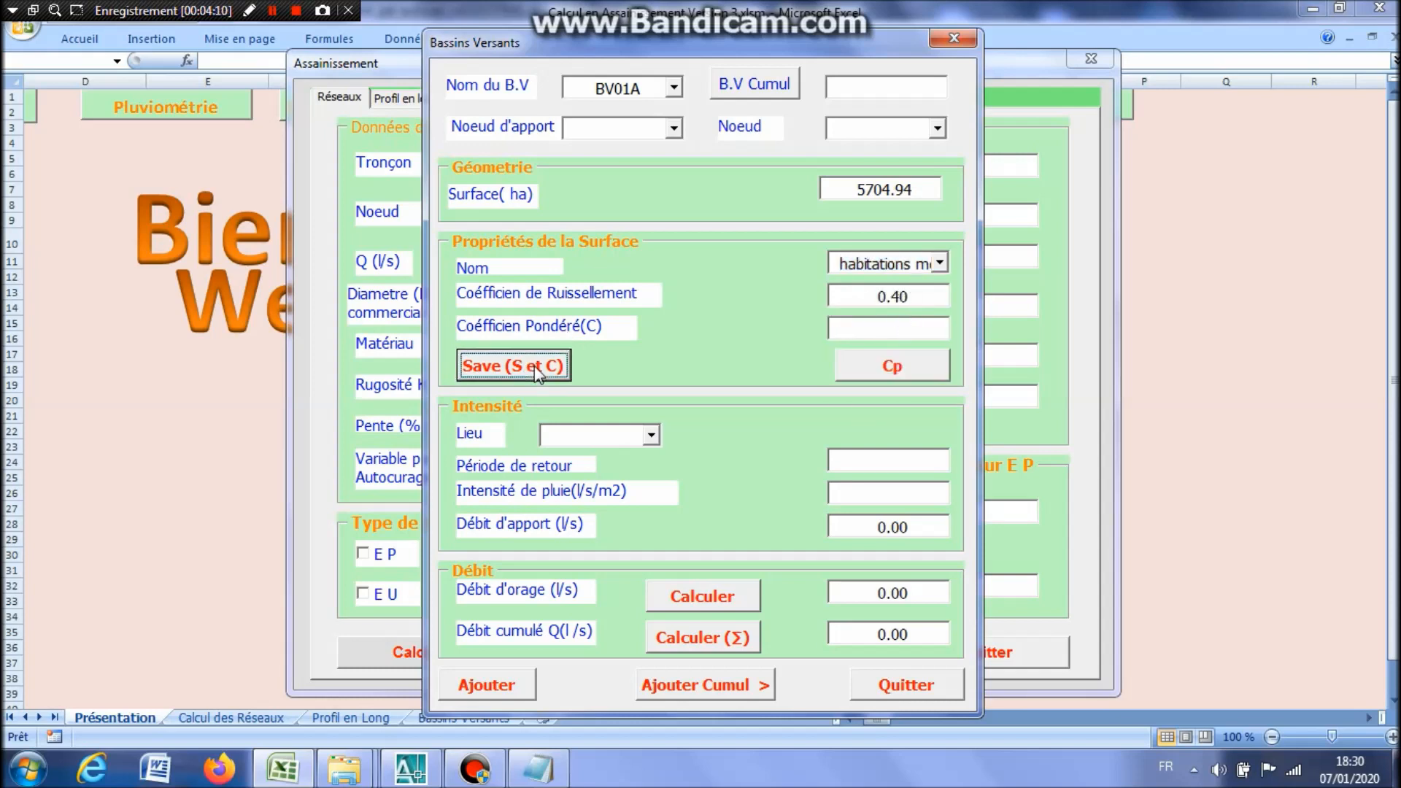
Save sub-basin BV01B with the Rue surface type and calculate the weighted runoff coefficient.
click(672, 88)
click(626, 130)
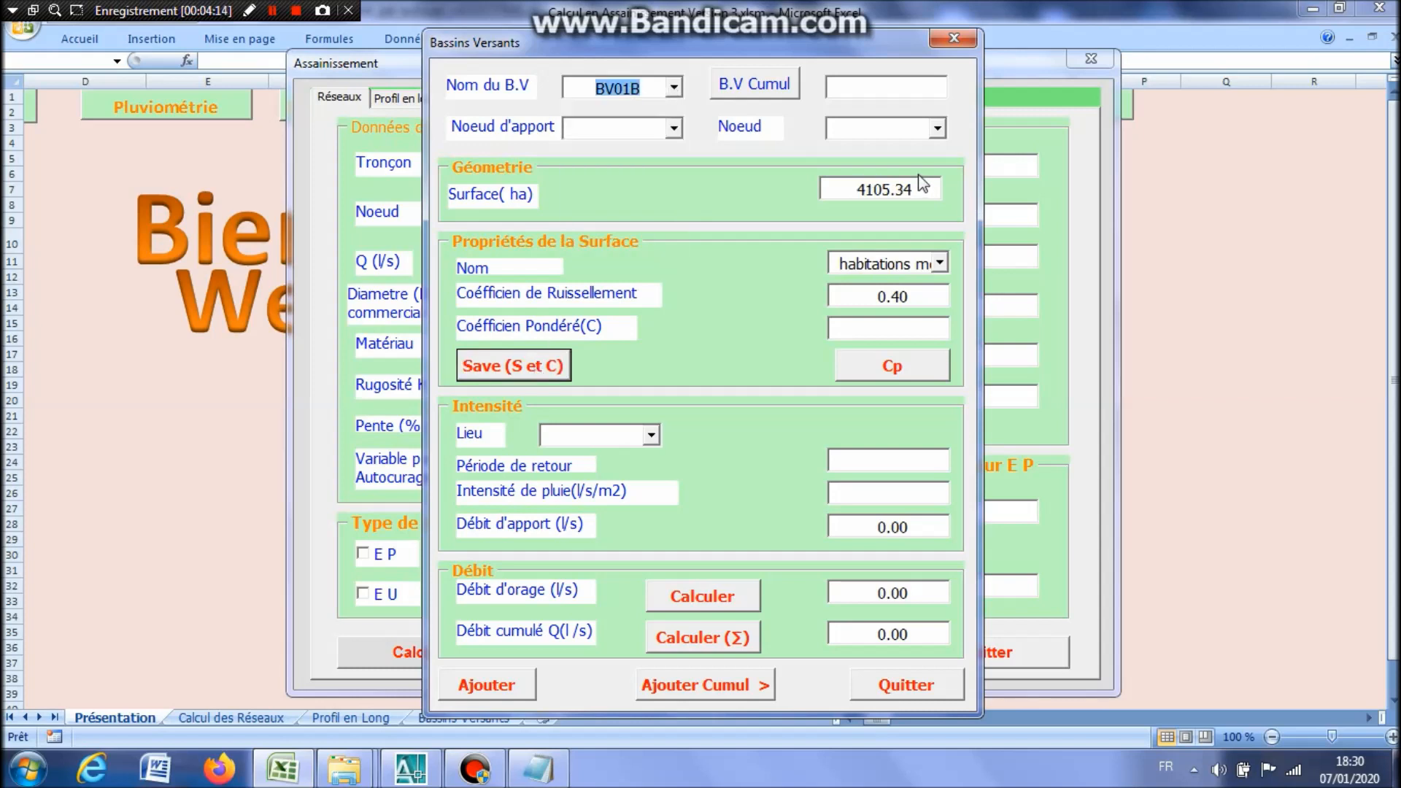
click(941, 265)
click(941, 264)
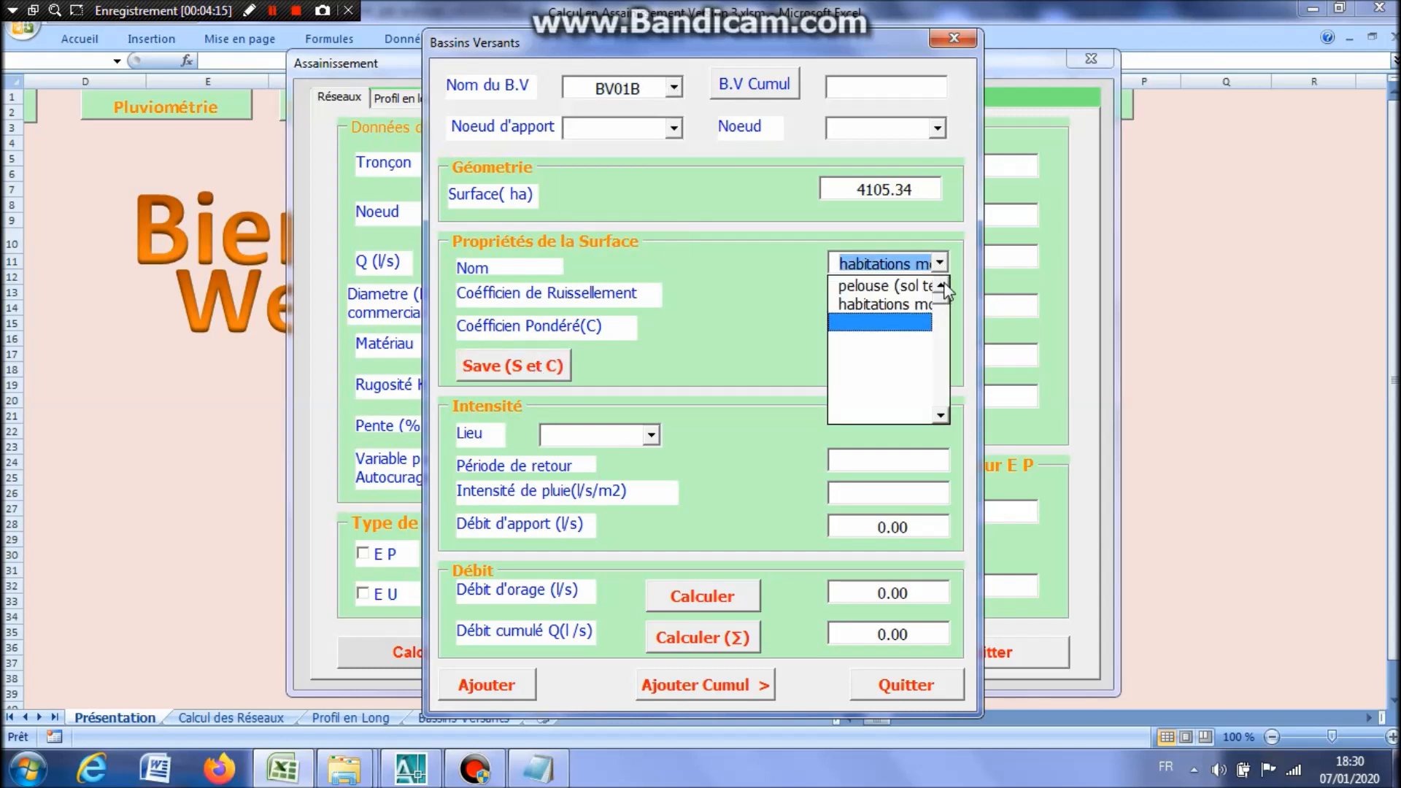
click(904, 286)
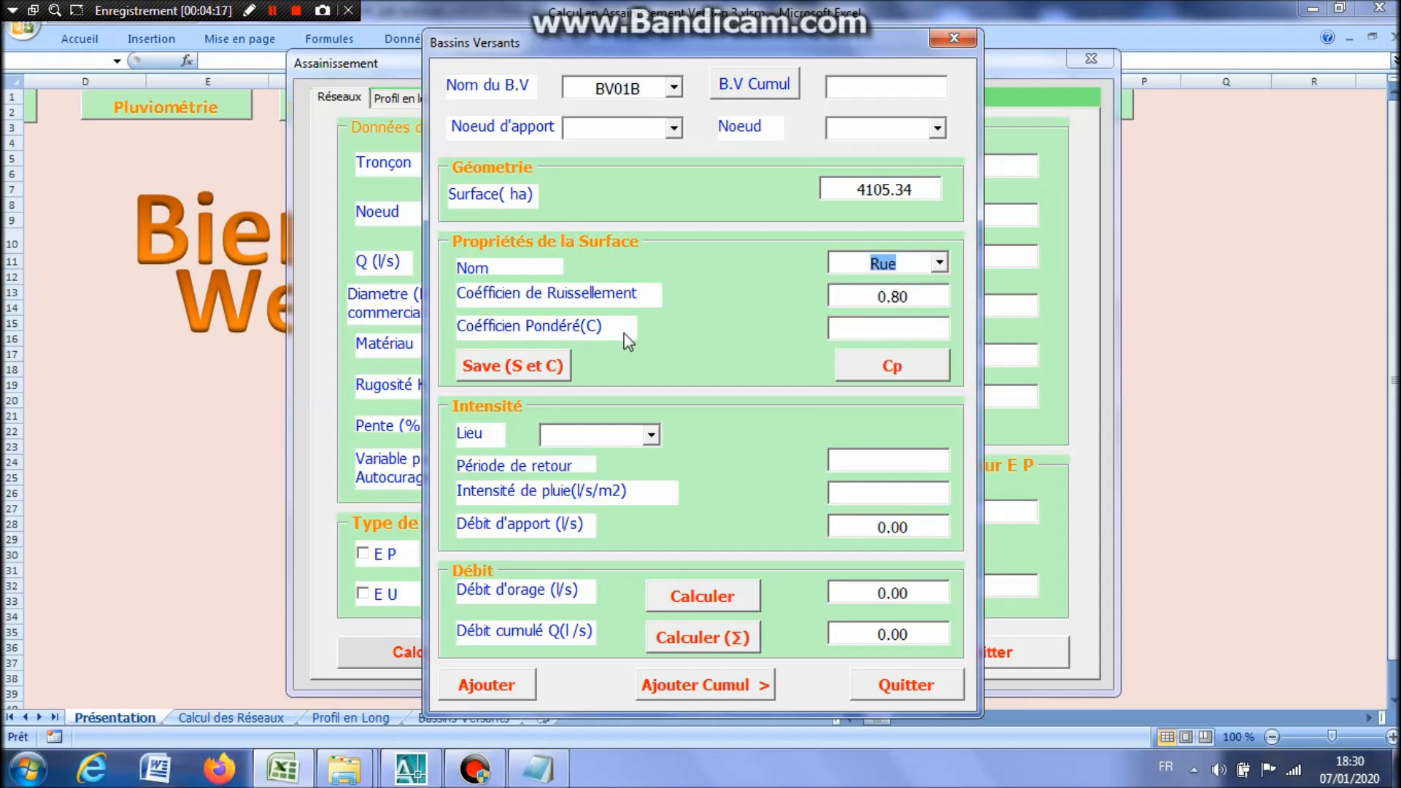
click(540, 368)
click(918, 378)
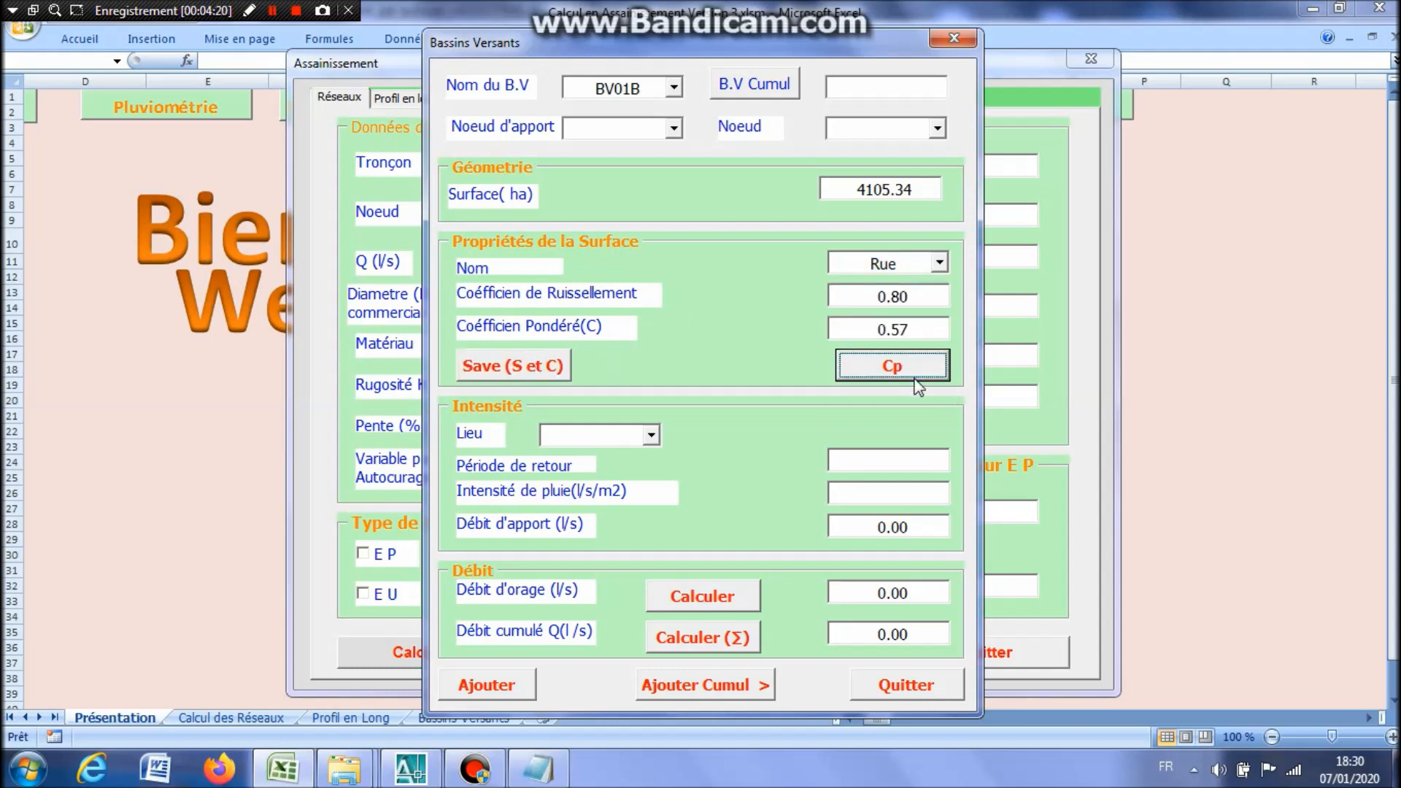
Change the basin name to BV01, set it as the cumulative basin, and assign it to node N1.
click(652, 90)
key(BackSpace)
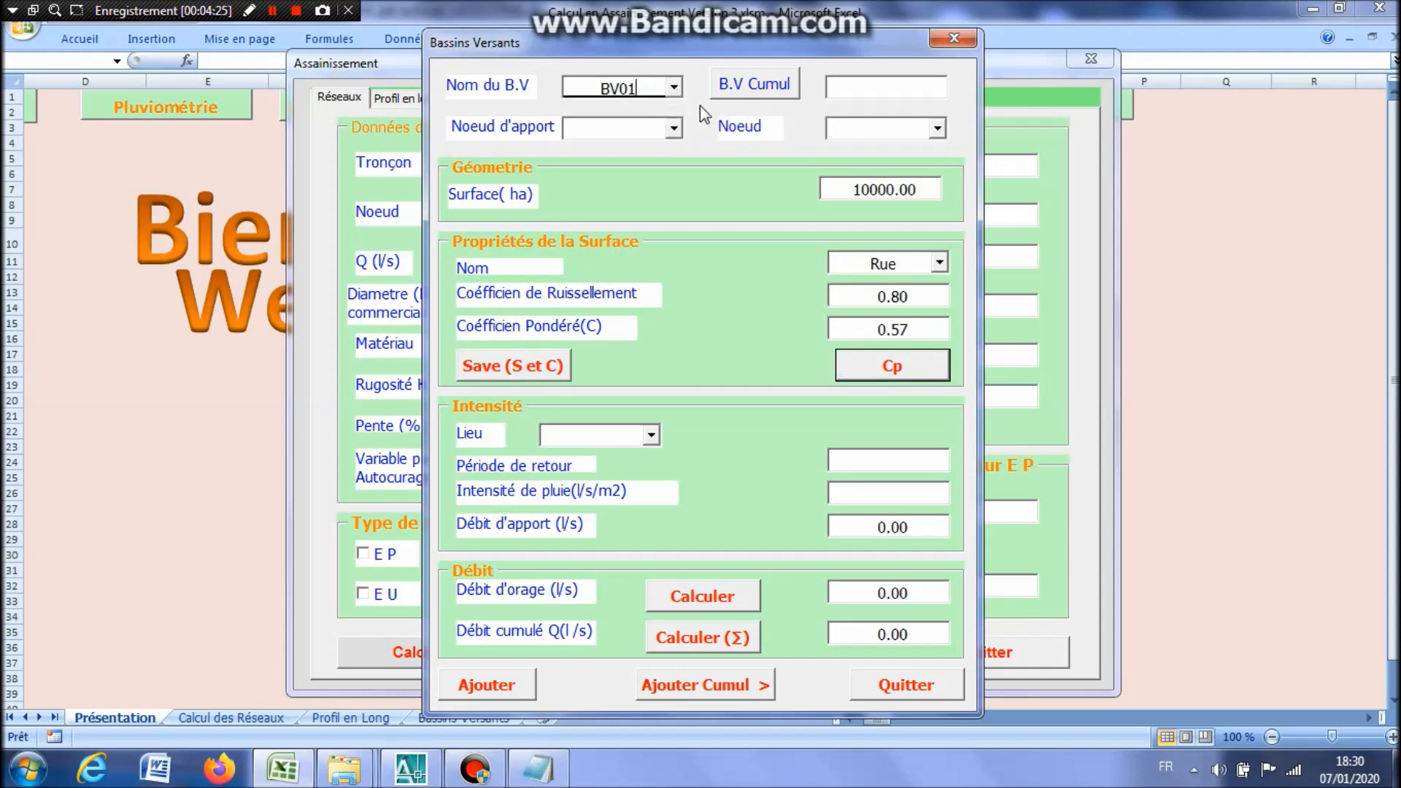
click(759, 91)
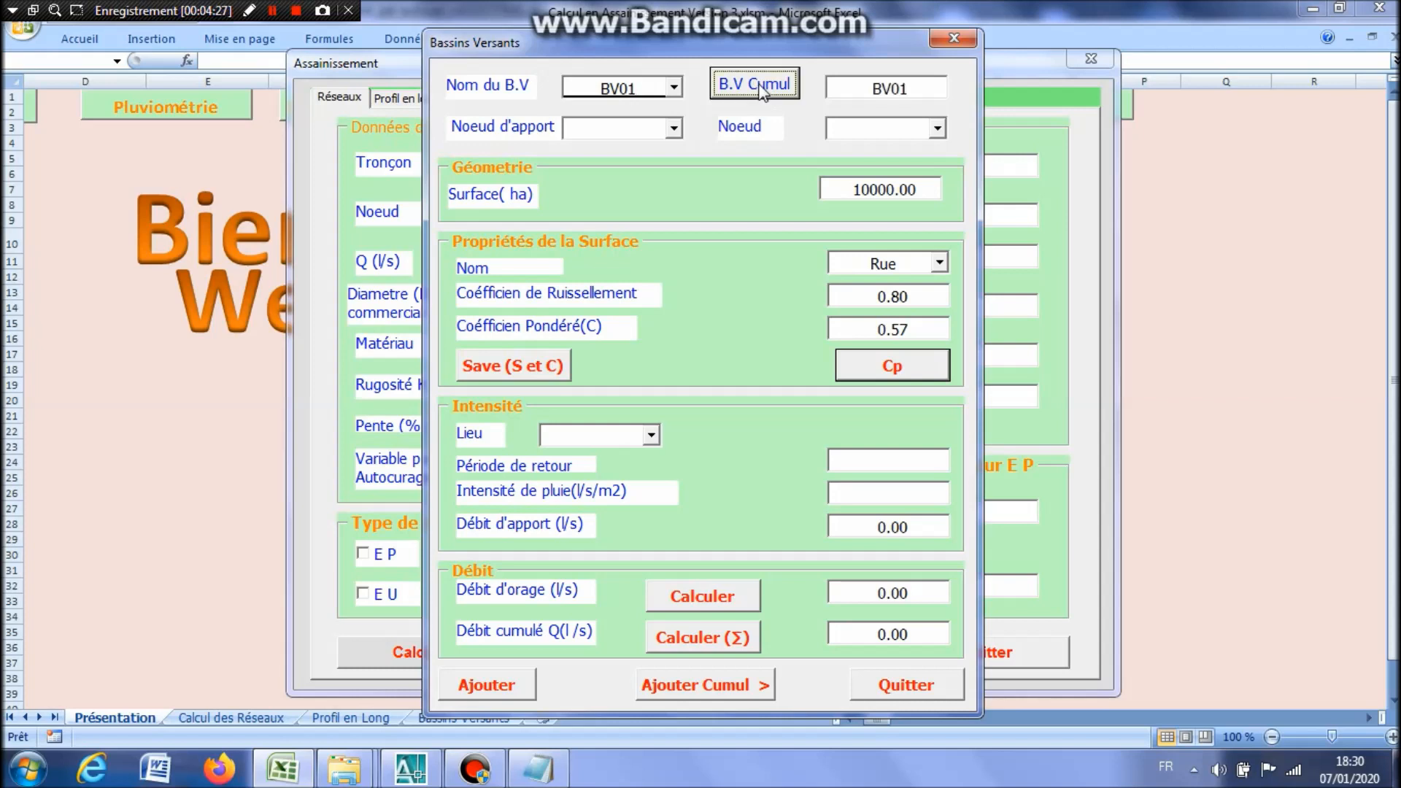
click(937, 129)
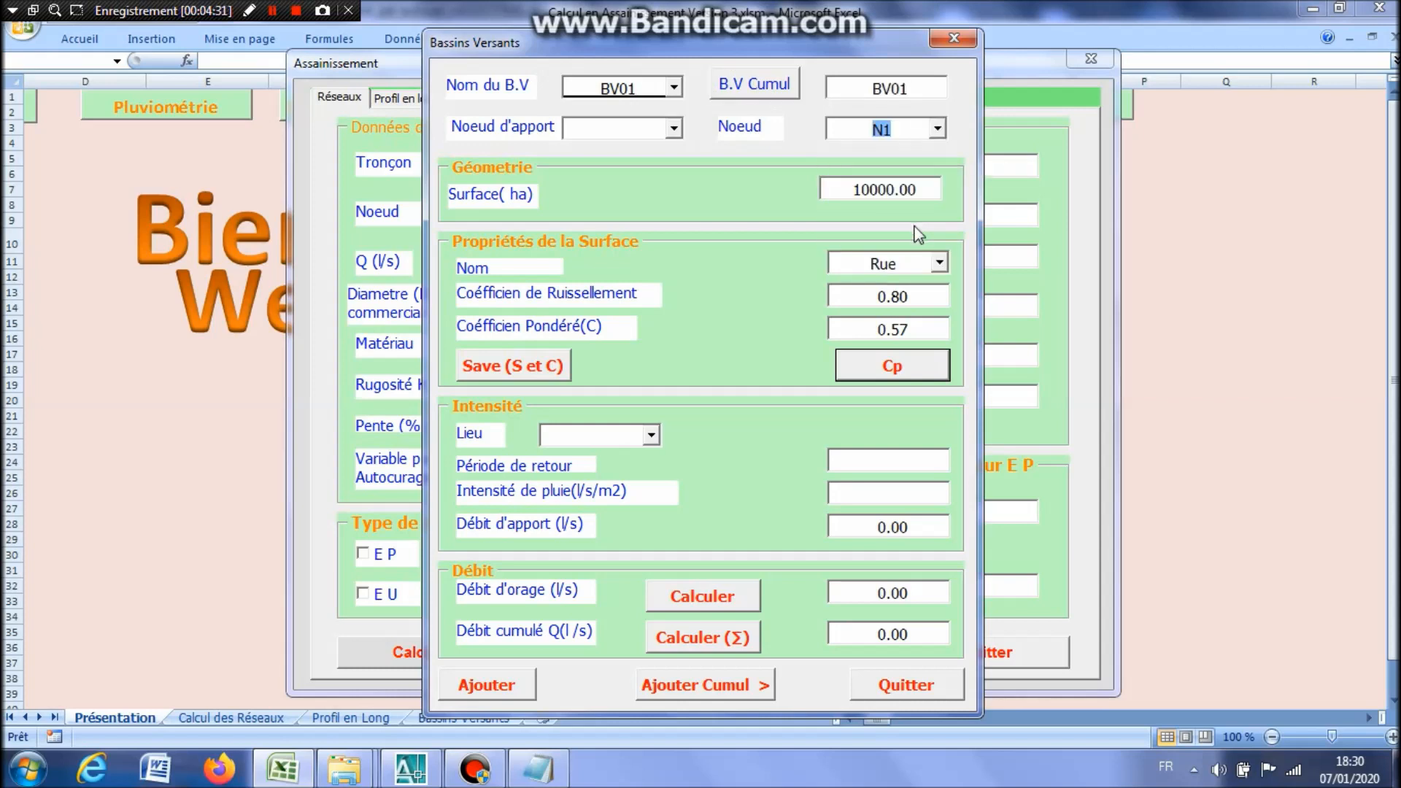
Choose Alger as the rainfall location for BV01 and calculate its storm flow.
click(651, 436)
click(605, 460)
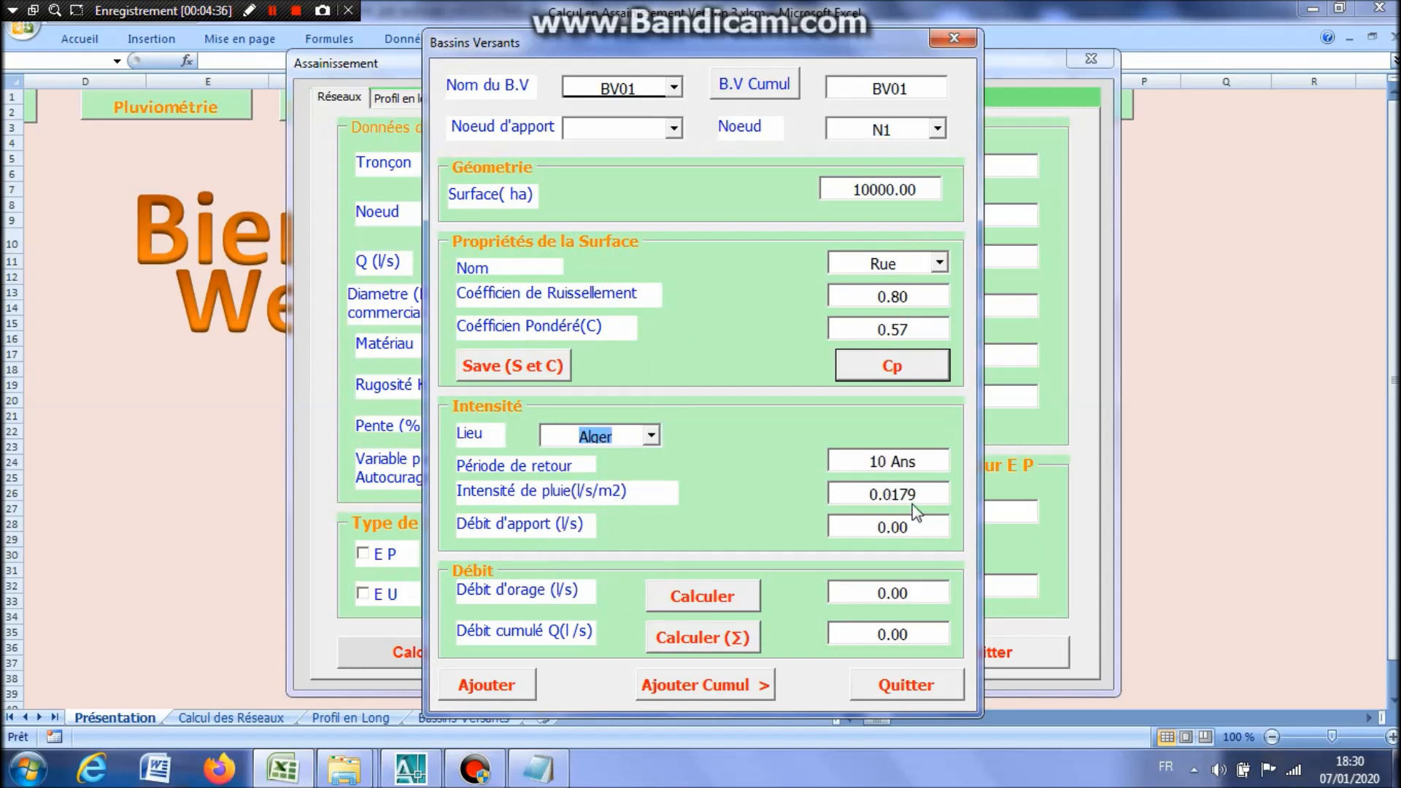
click(751, 607)
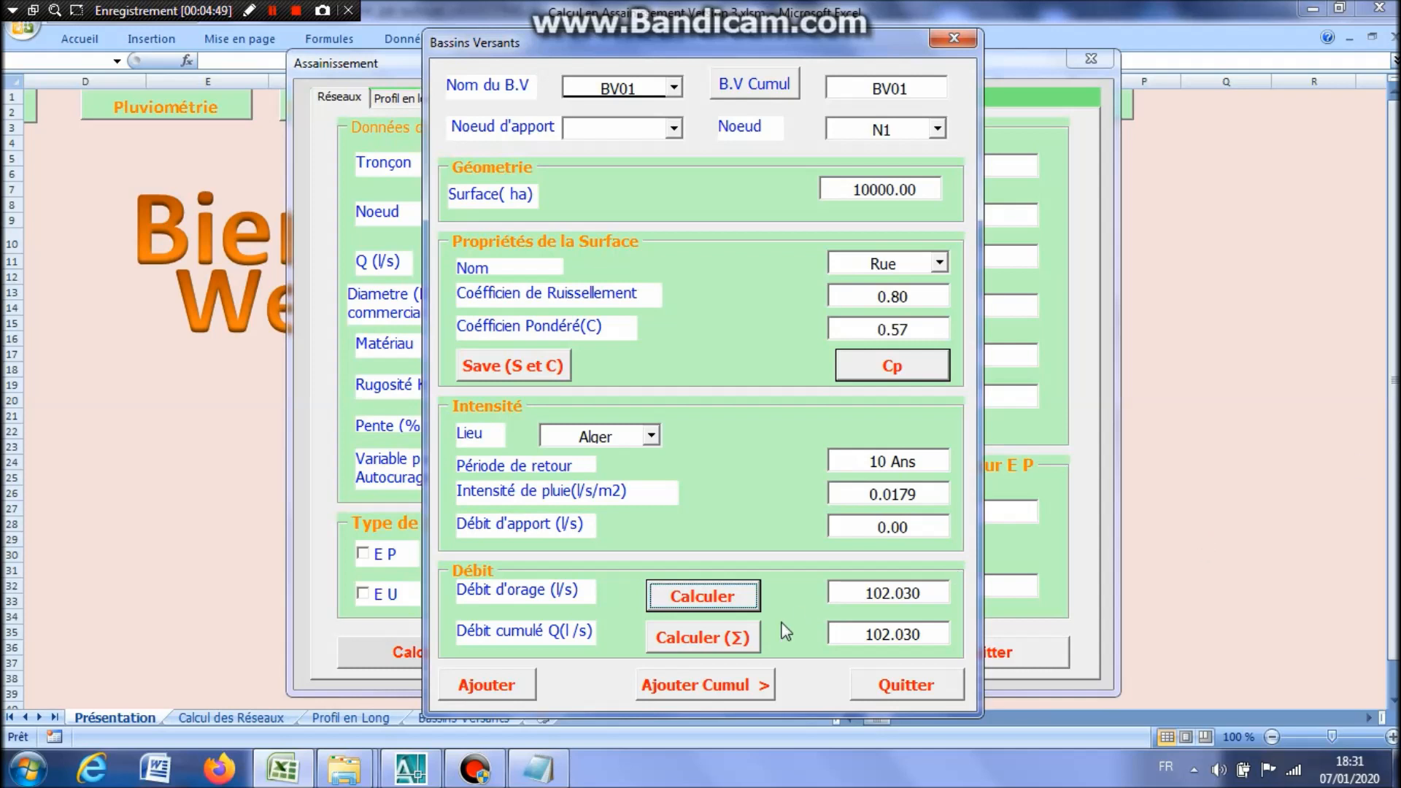
Add the BV01 basin record and its cumulative flow to the workbook, then close the watershed form.
click(514, 689)
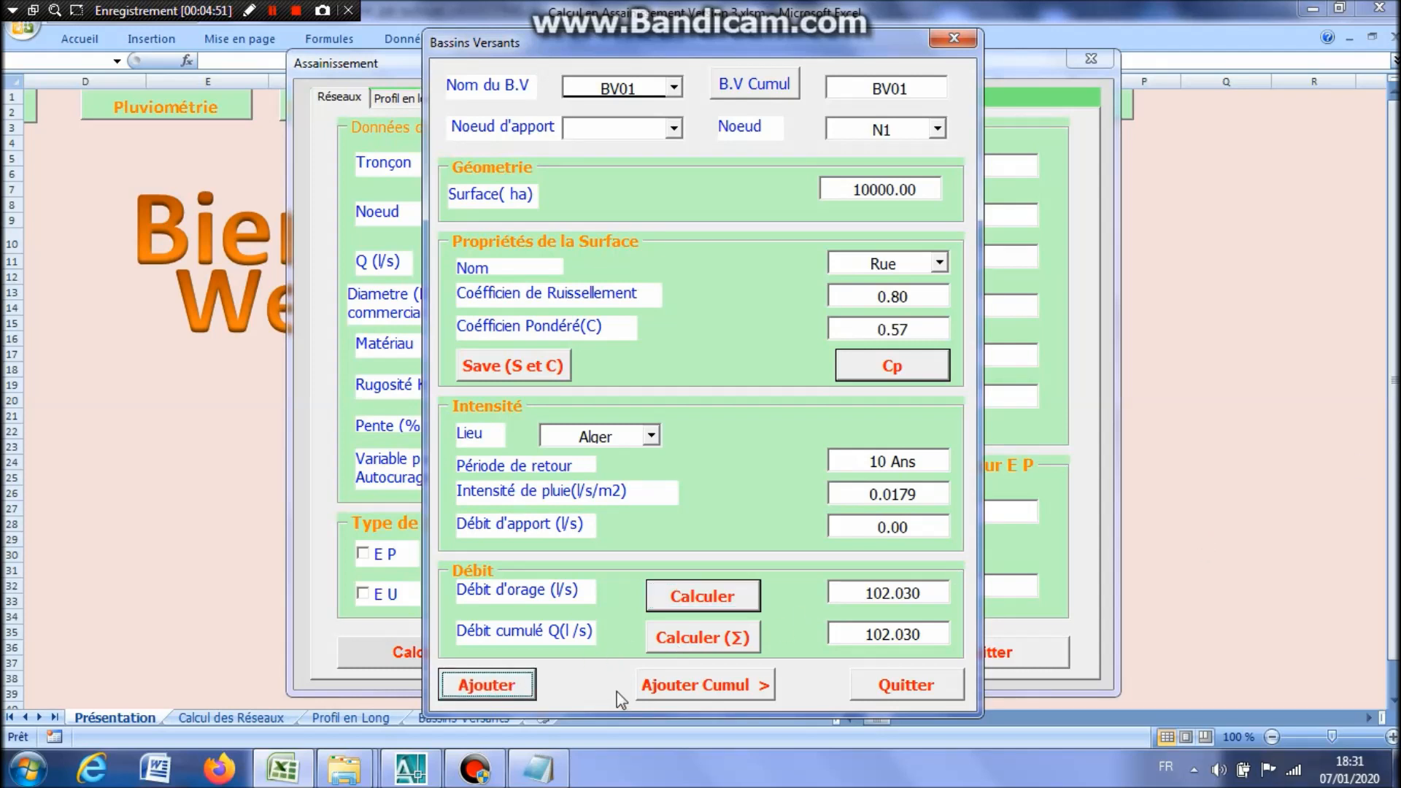
click(665, 689)
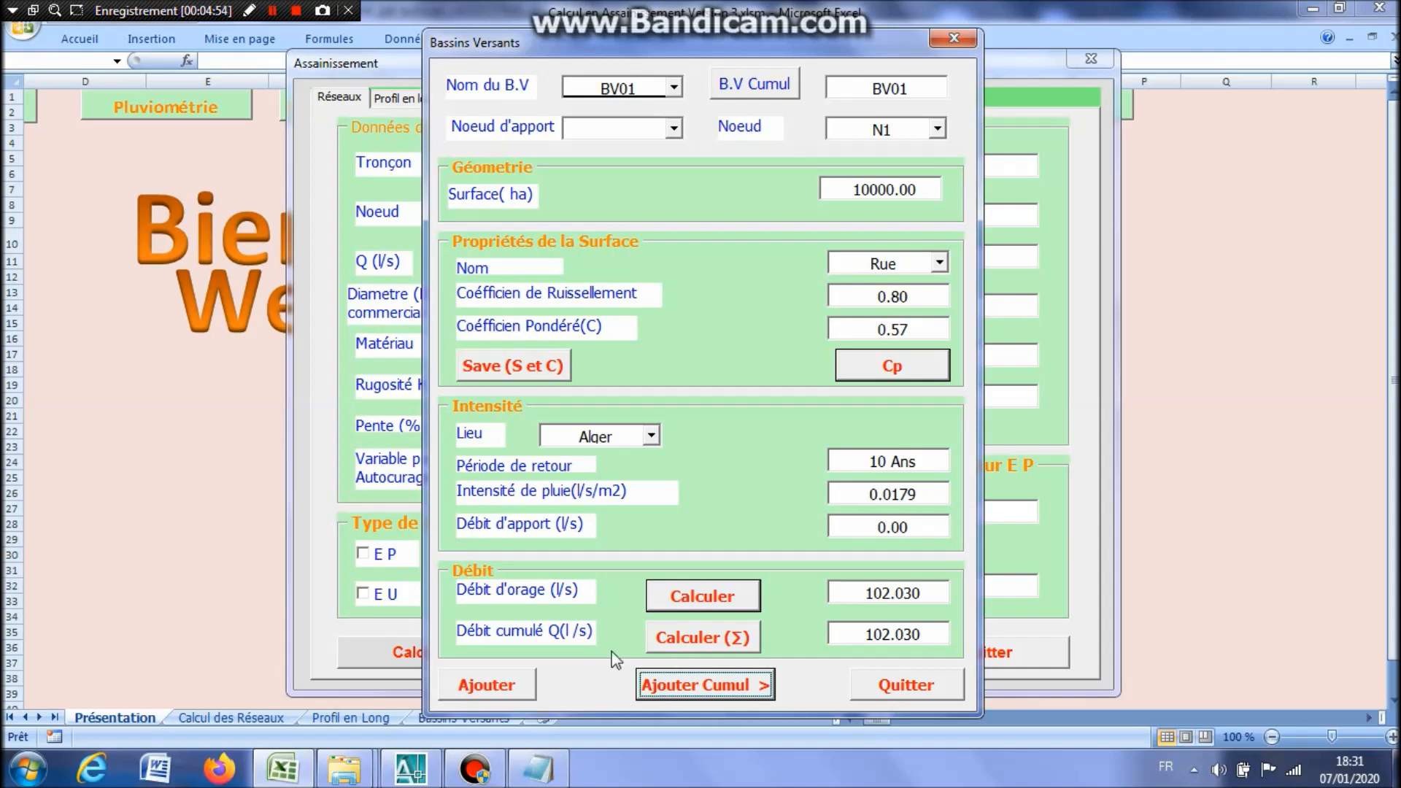
click(922, 688)
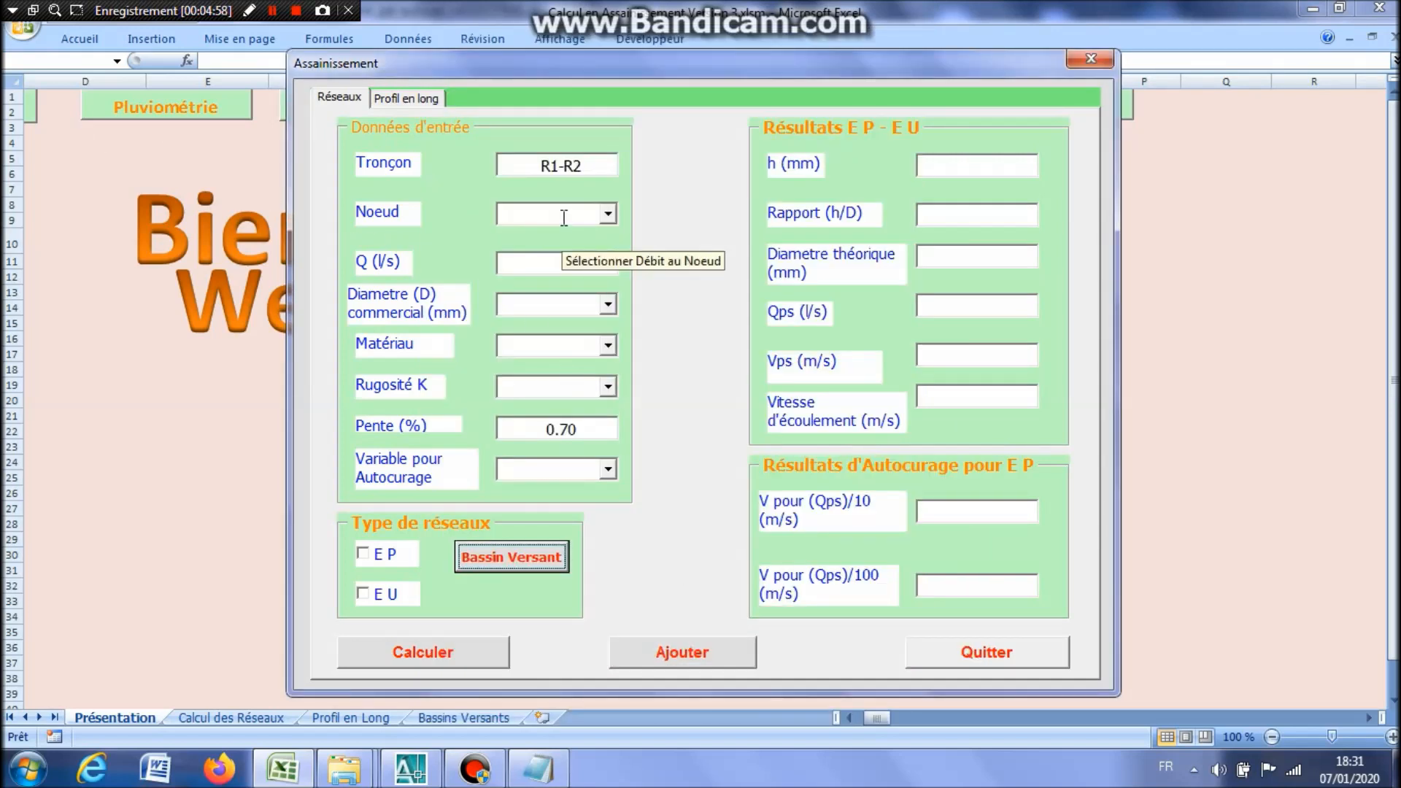
Assign node N1 and a commercial diameter of 400 mm to section R1-R2.
click(607, 213)
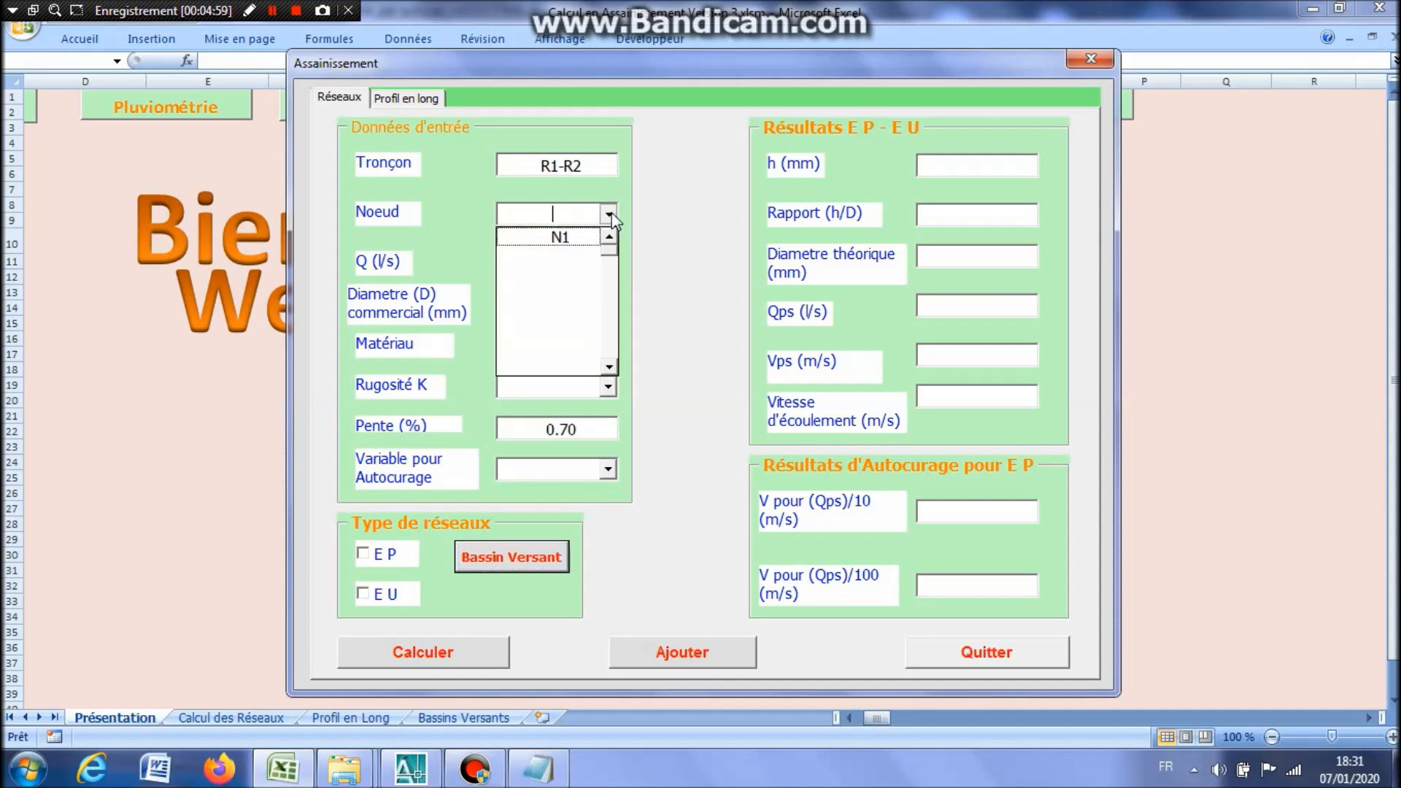
click(566, 237)
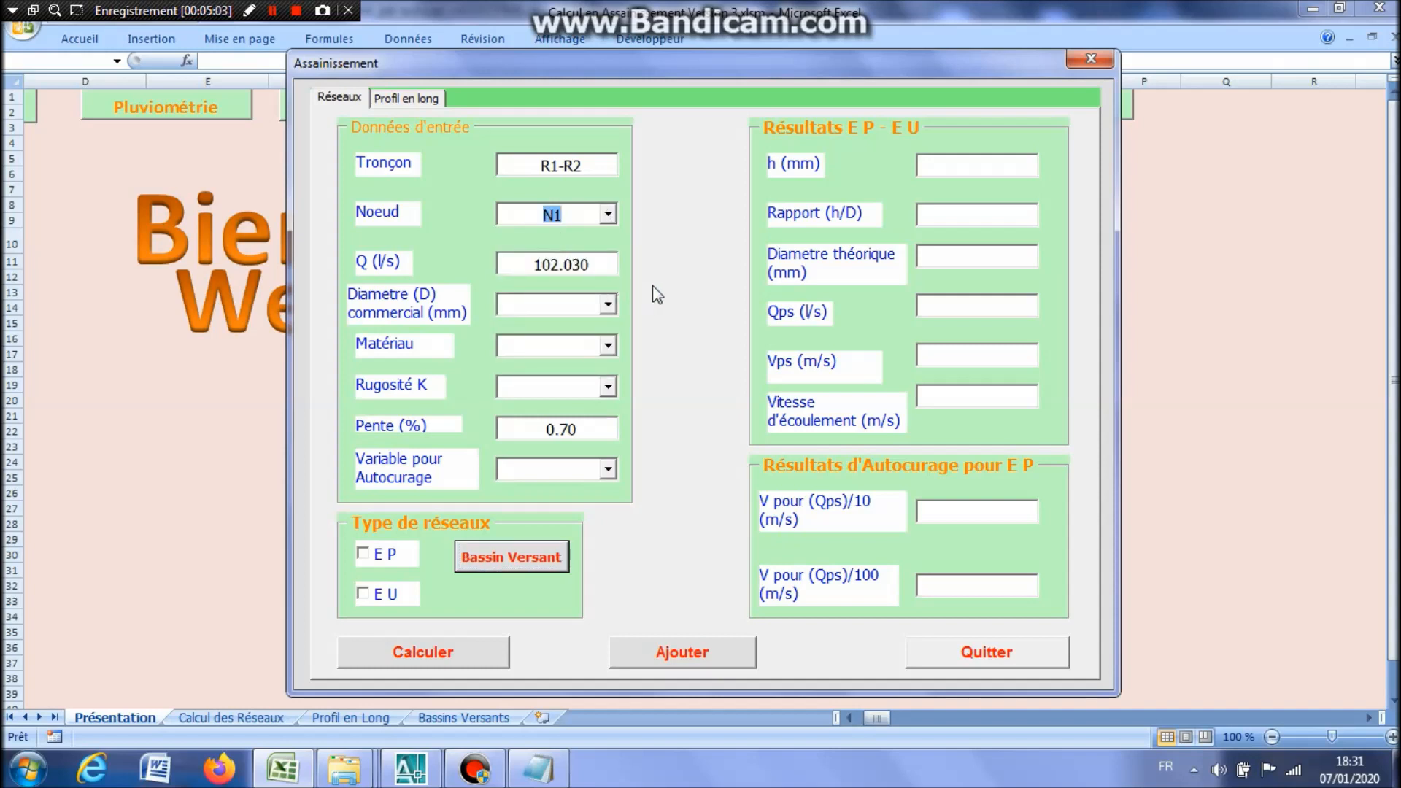
click(608, 305)
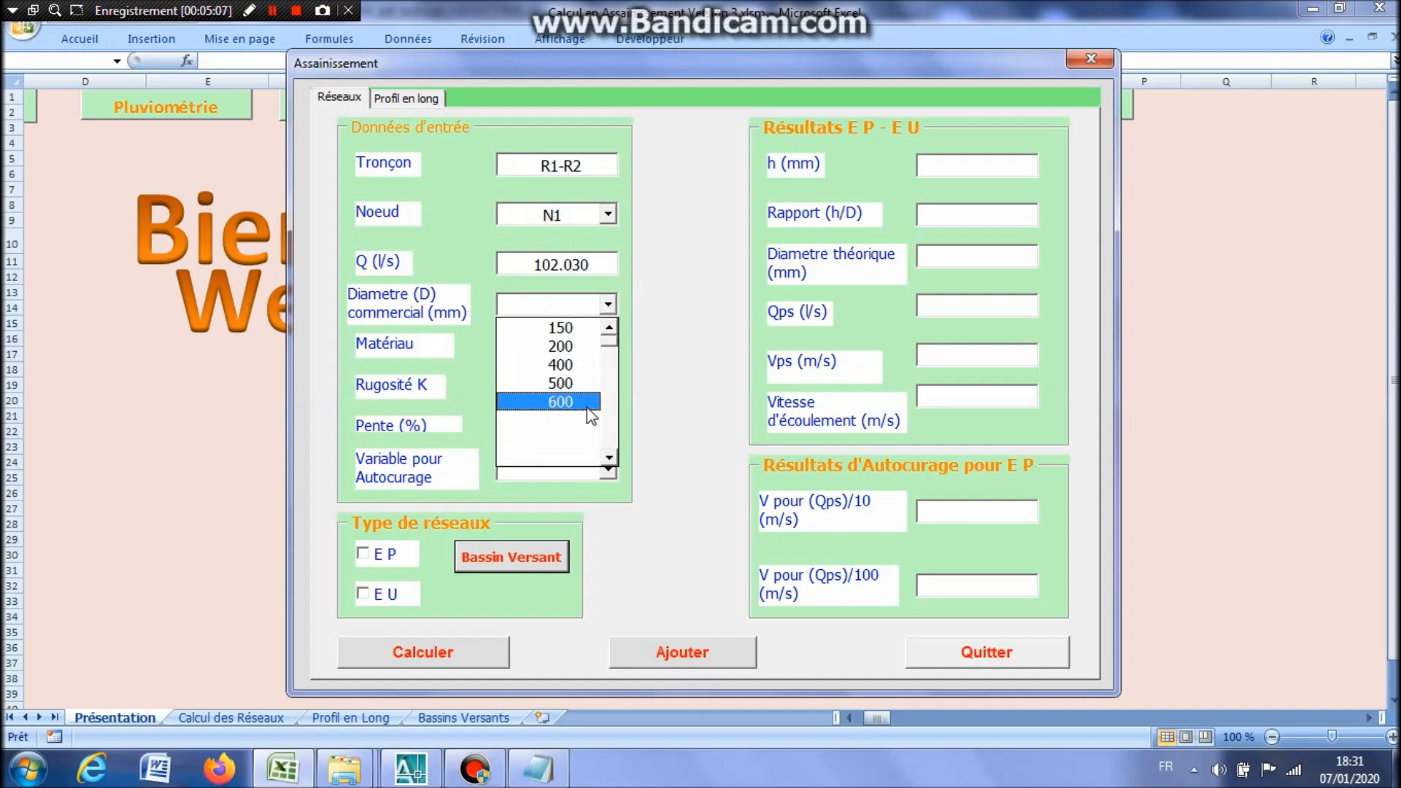
click(573, 372)
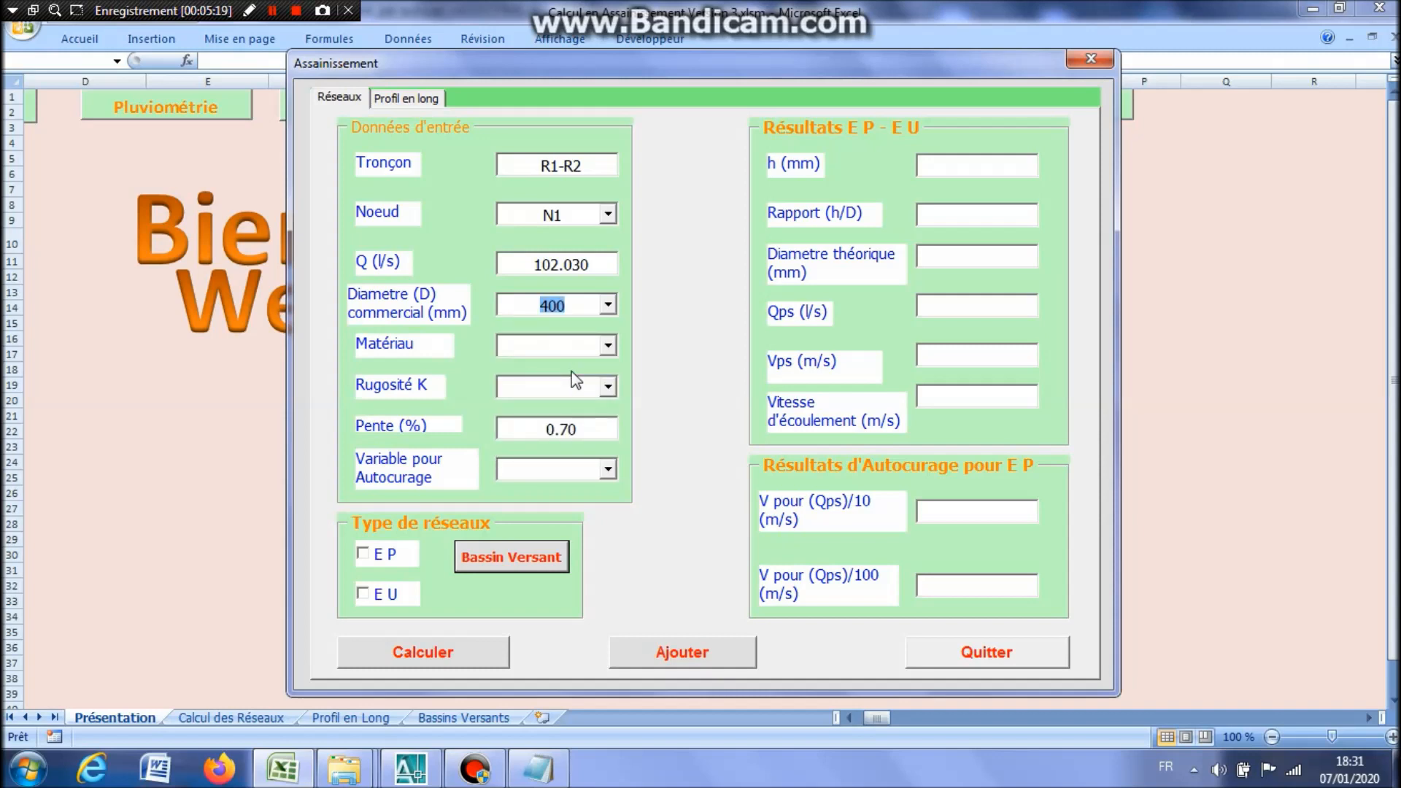
Set the pipe material to B.A-135A, roughness K to 90 and the self-cleaning variable to 1, dismissing the Windows colour-scheme prompt.
click(607, 346)
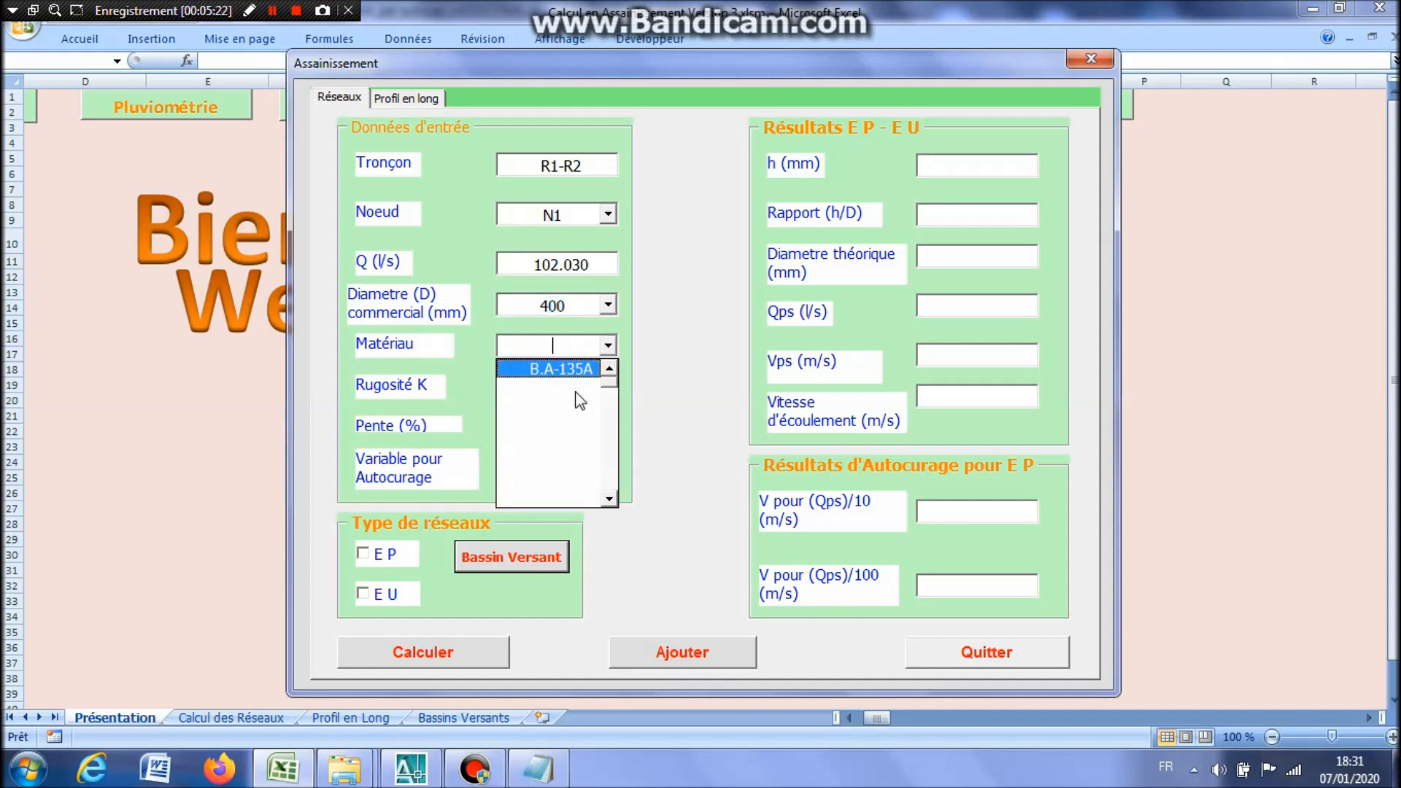
click(586, 369)
click(608, 388)
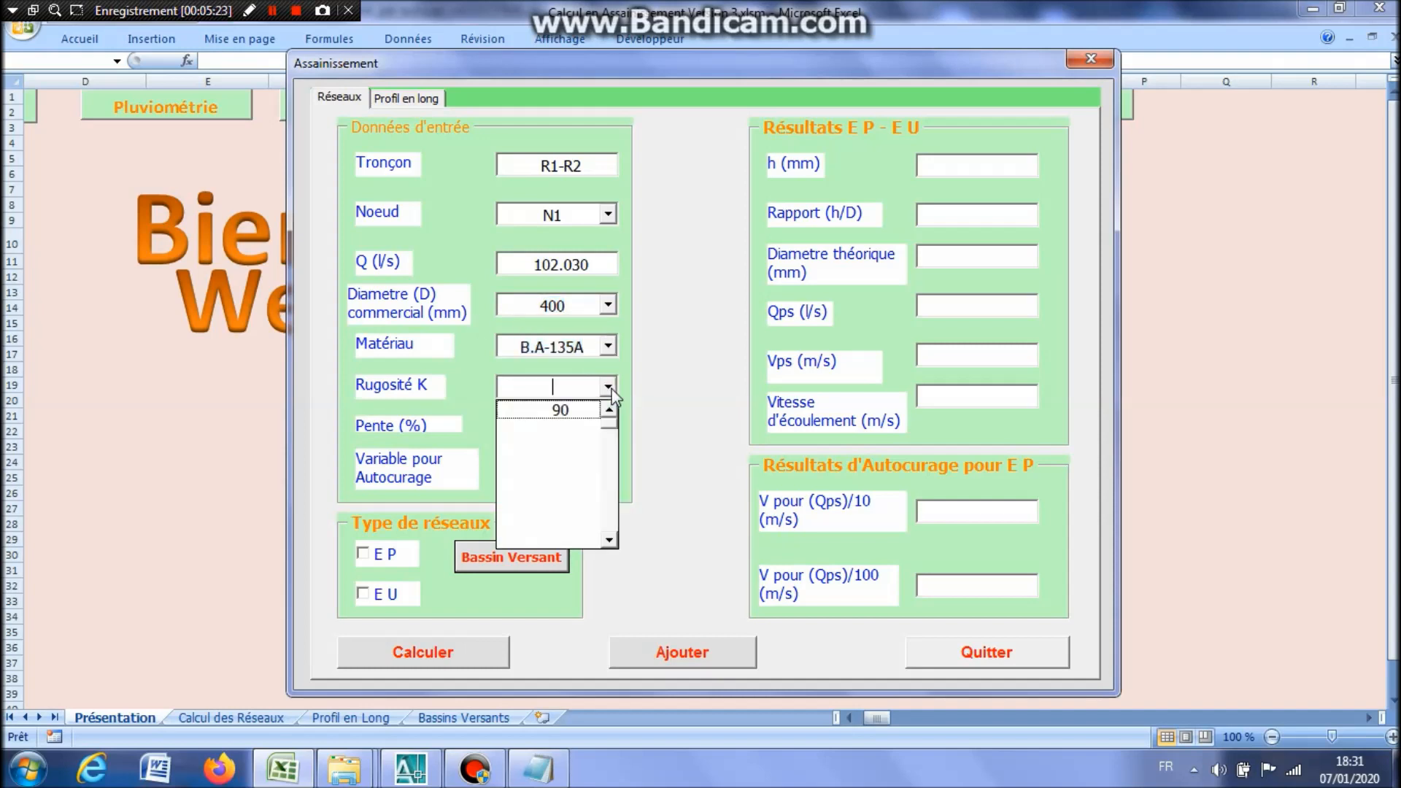
click(576, 410)
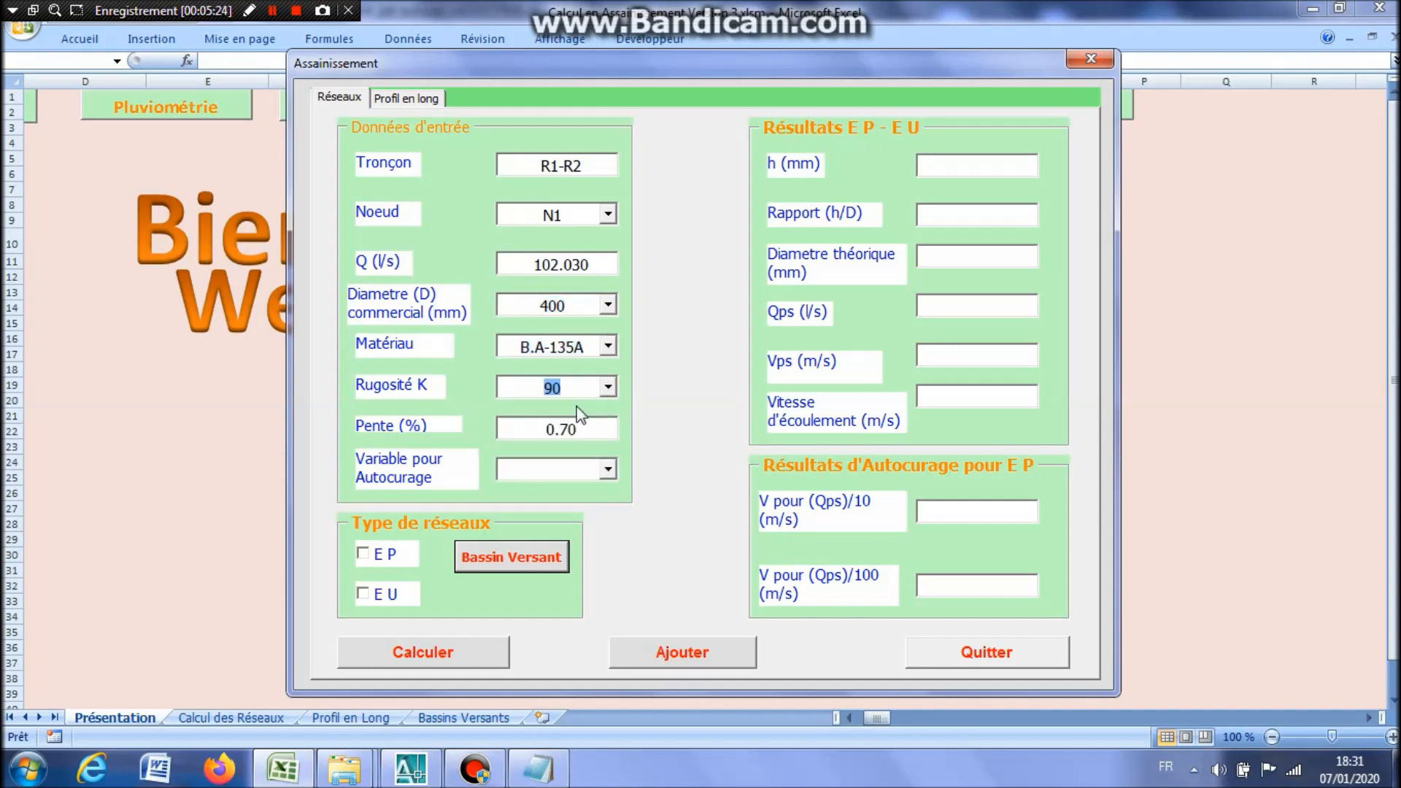
click(608, 470)
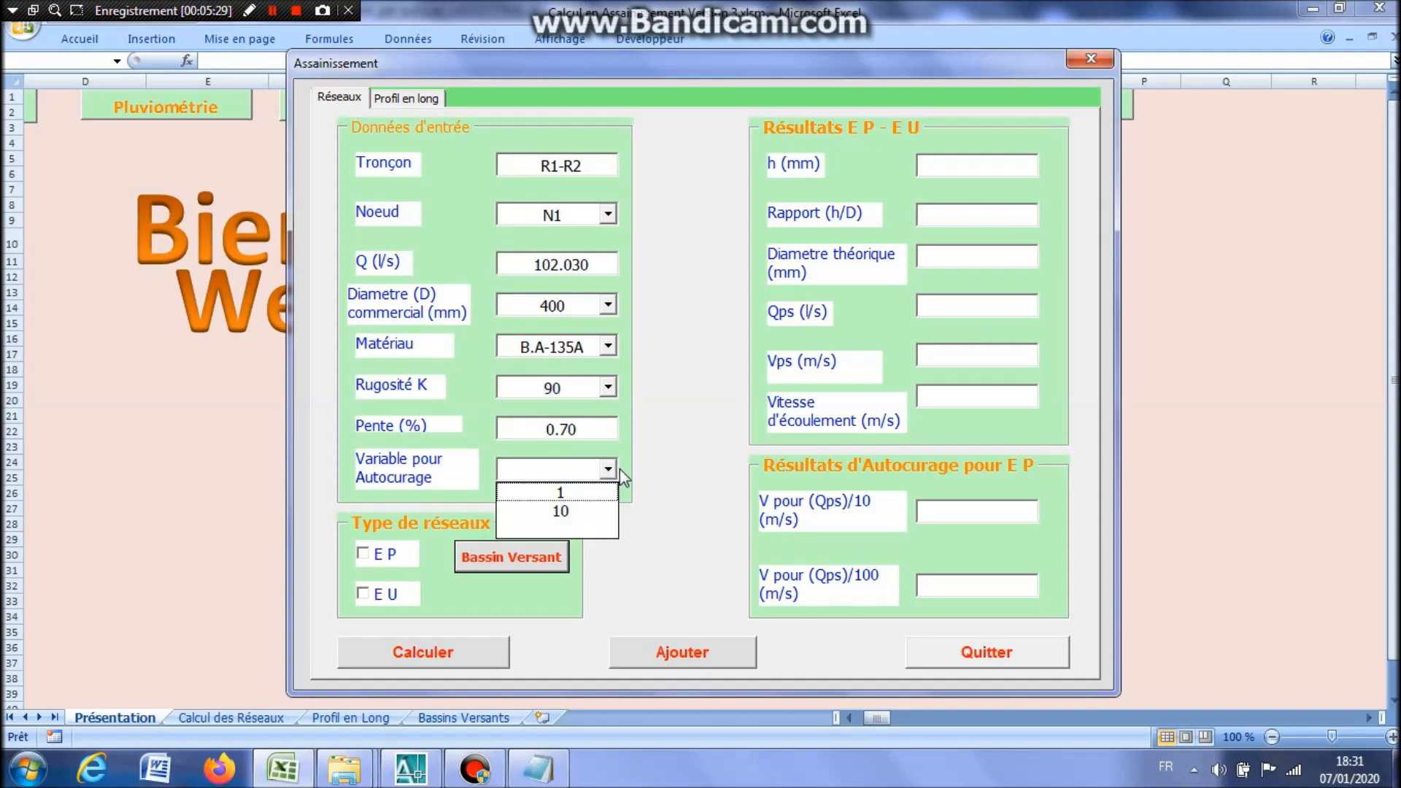
click(575, 494)
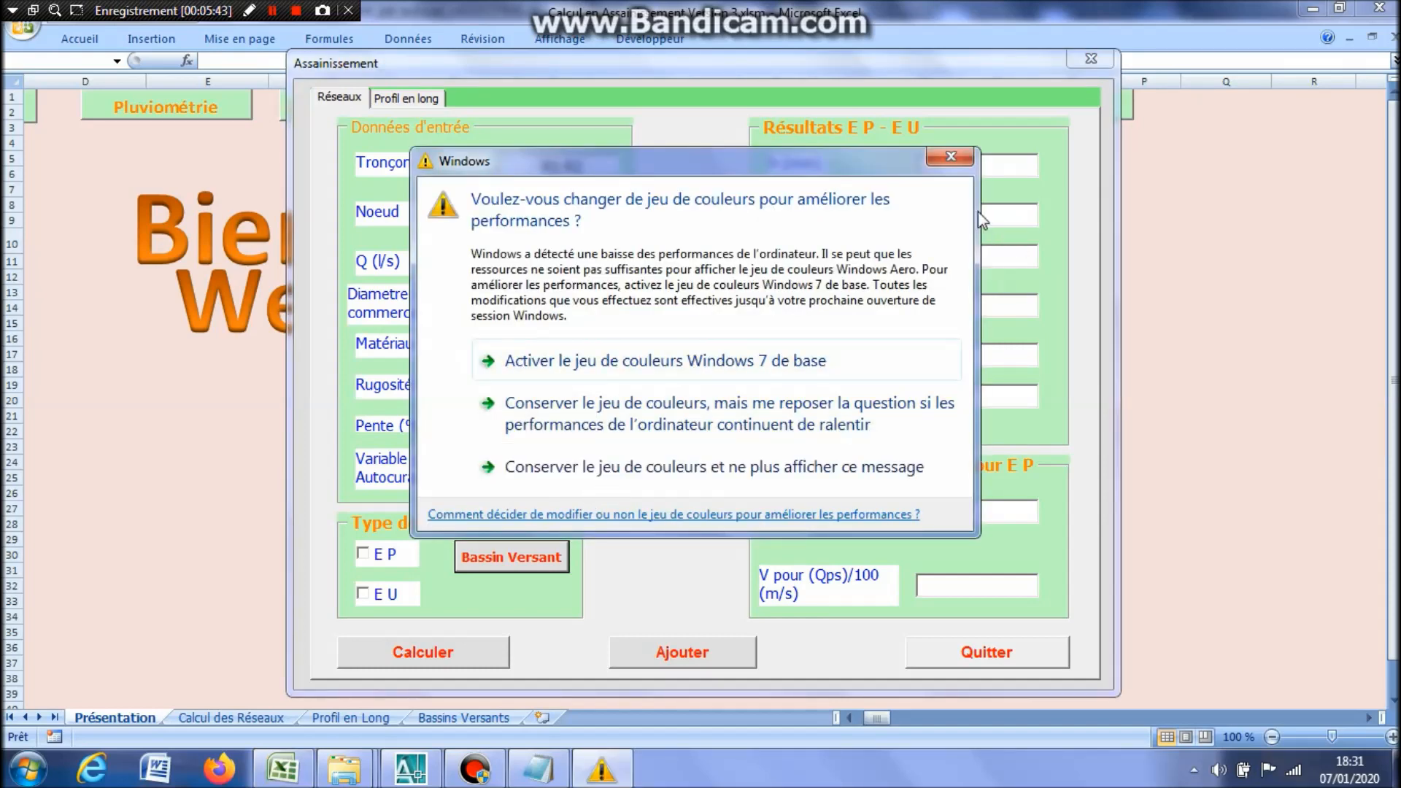
click(951, 156)
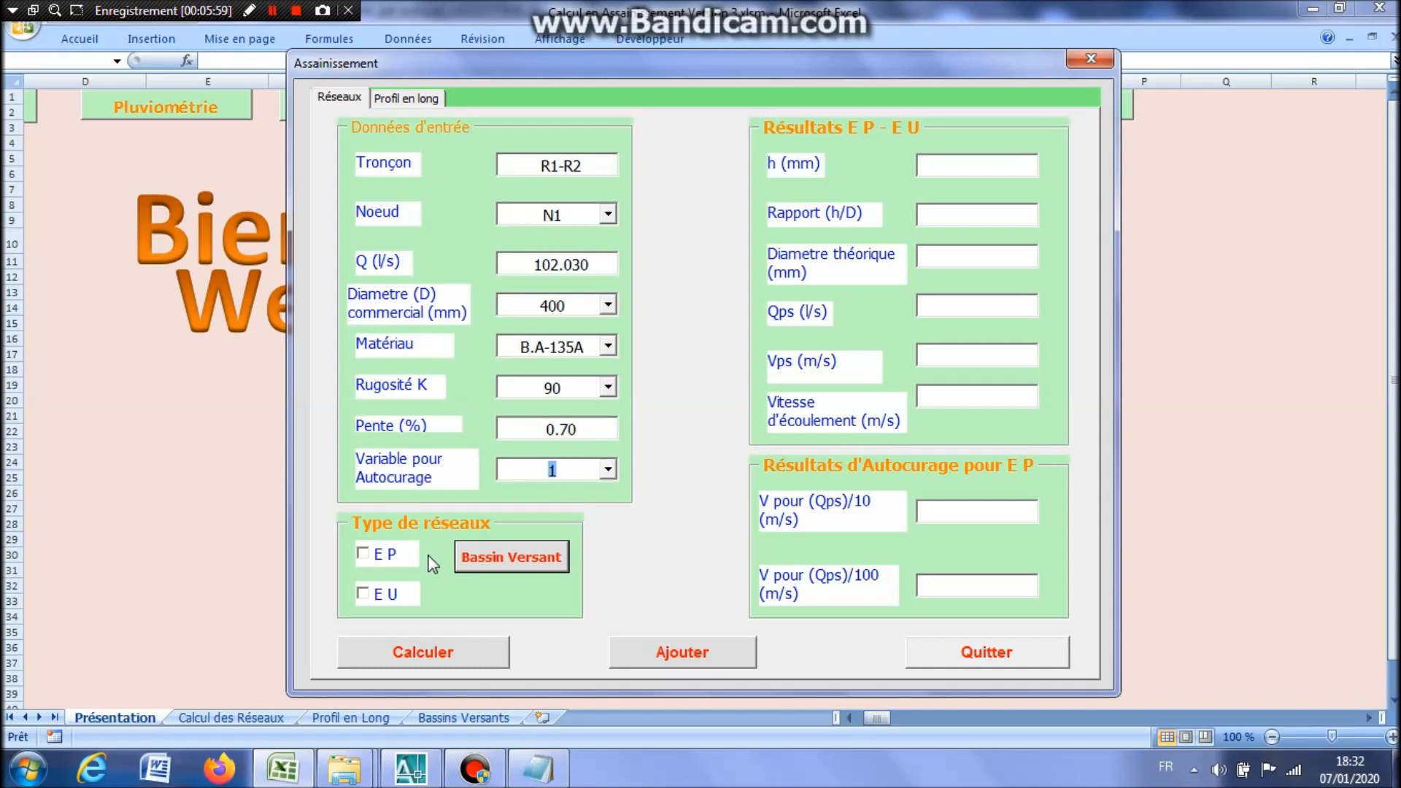
Set the network type to EP and calculate the hydraulic results for section R1-R2.
click(398, 554)
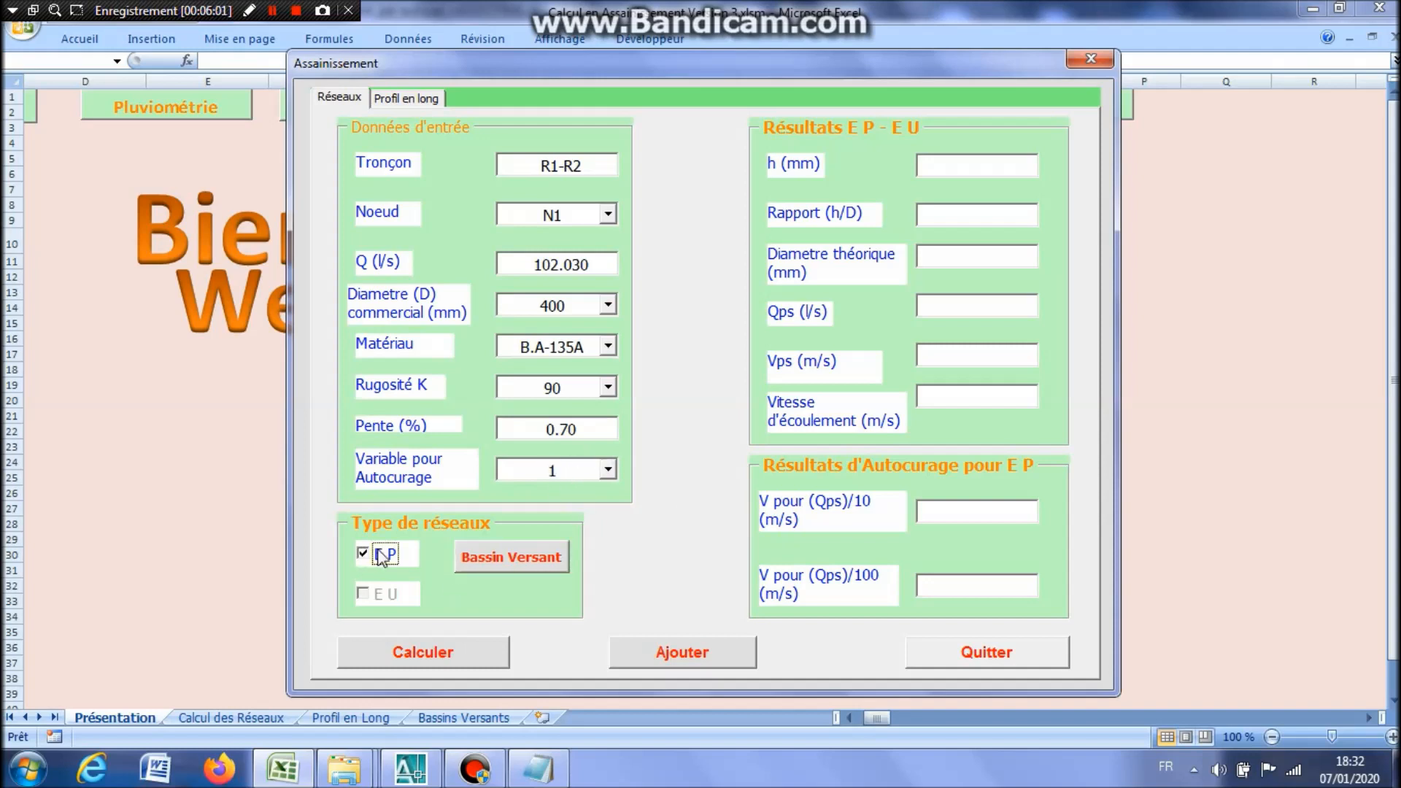
click(443, 657)
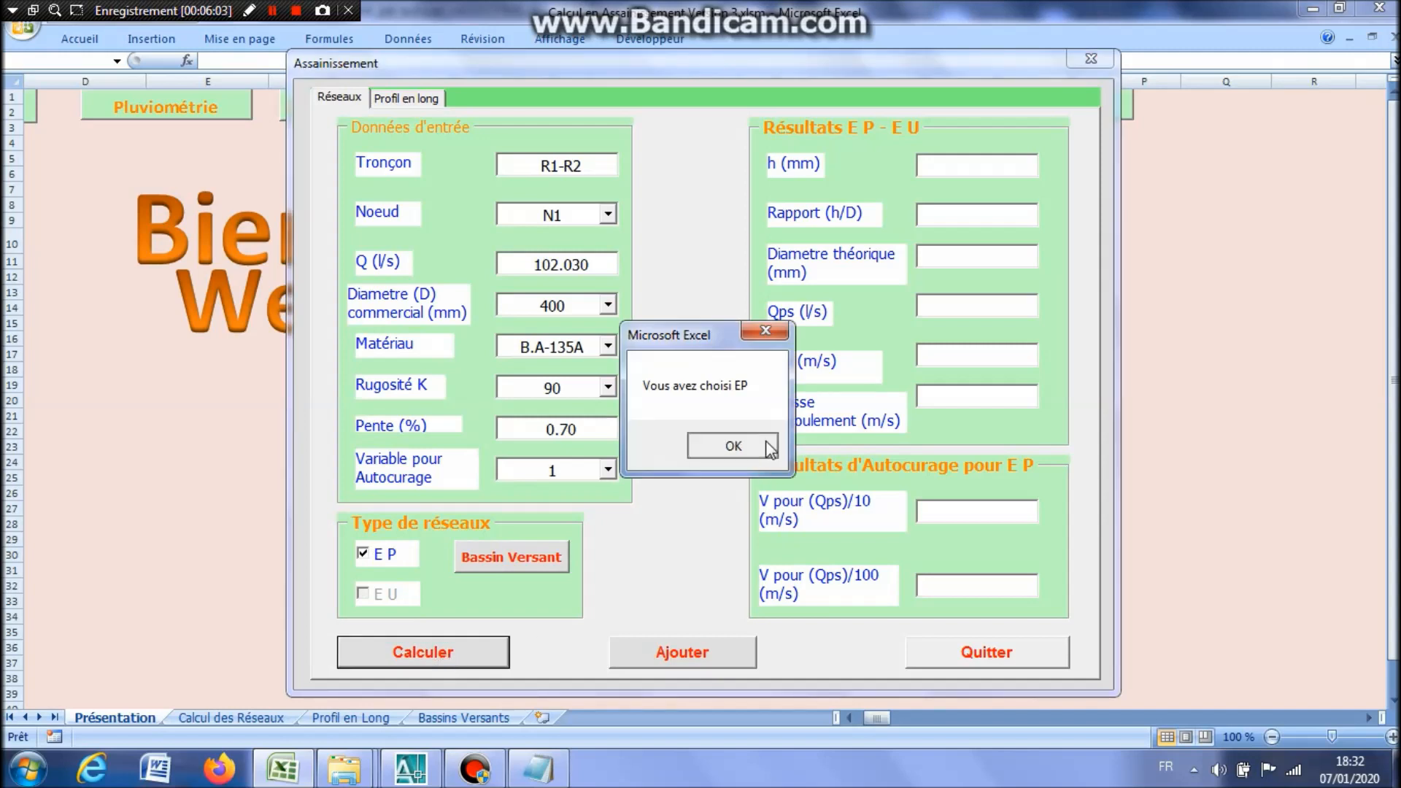
click(731, 445)
Change the self-cleaning variable to 10 and recalculate section R1-R2 to get the Qps/10 velocity.
click(607, 469)
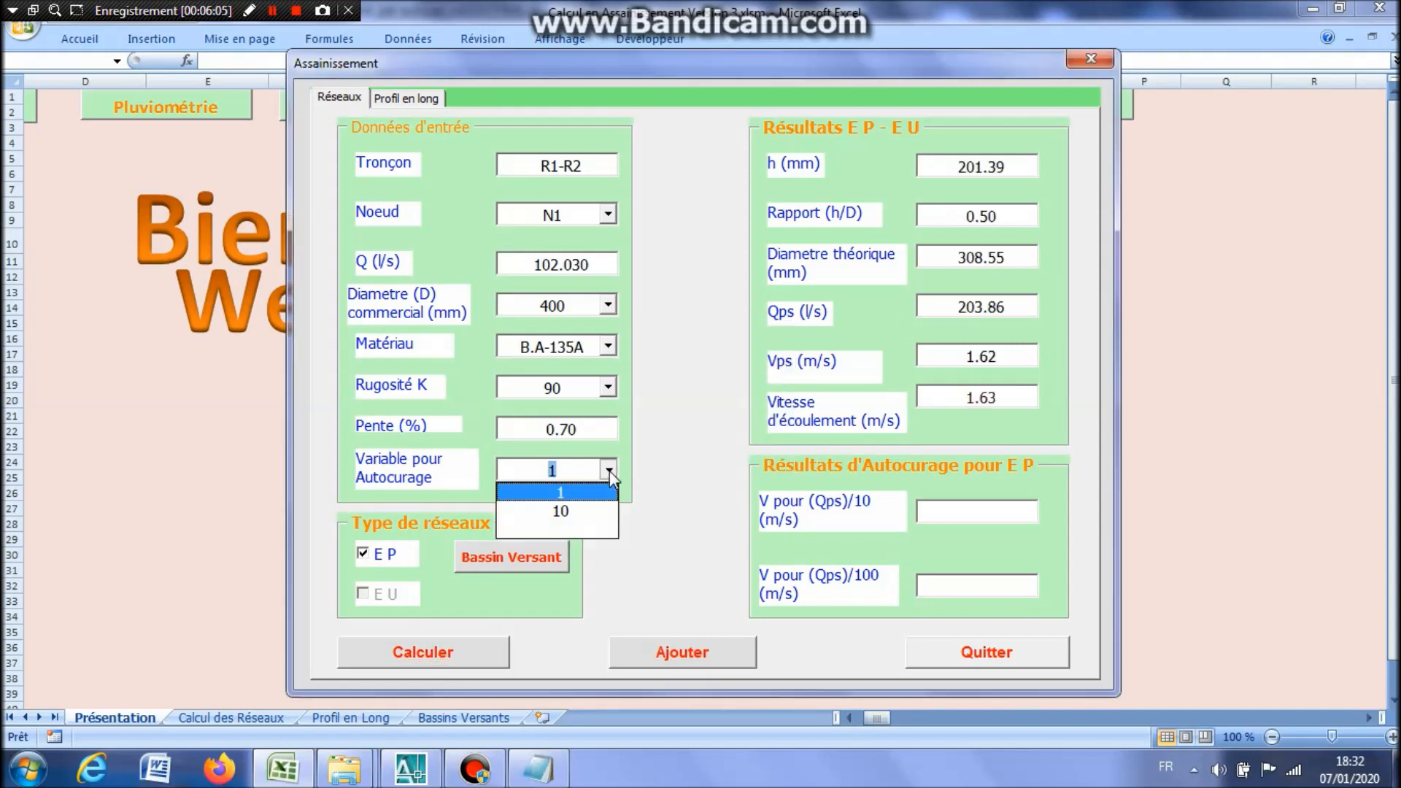
click(580, 509)
click(464, 663)
click(732, 445)
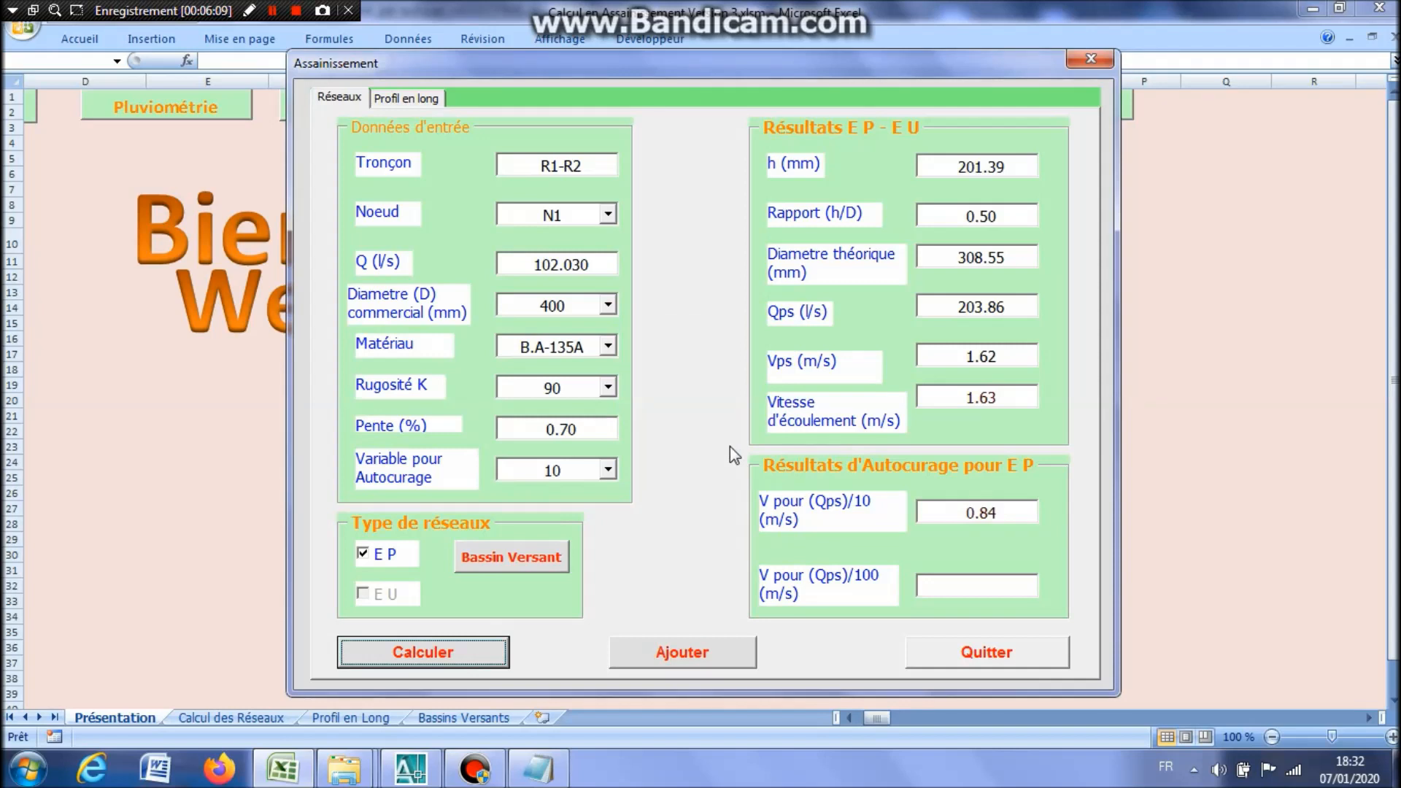
Add the R1-R2 network results and its longitudinal profile record to the workbook.
click(707, 651)
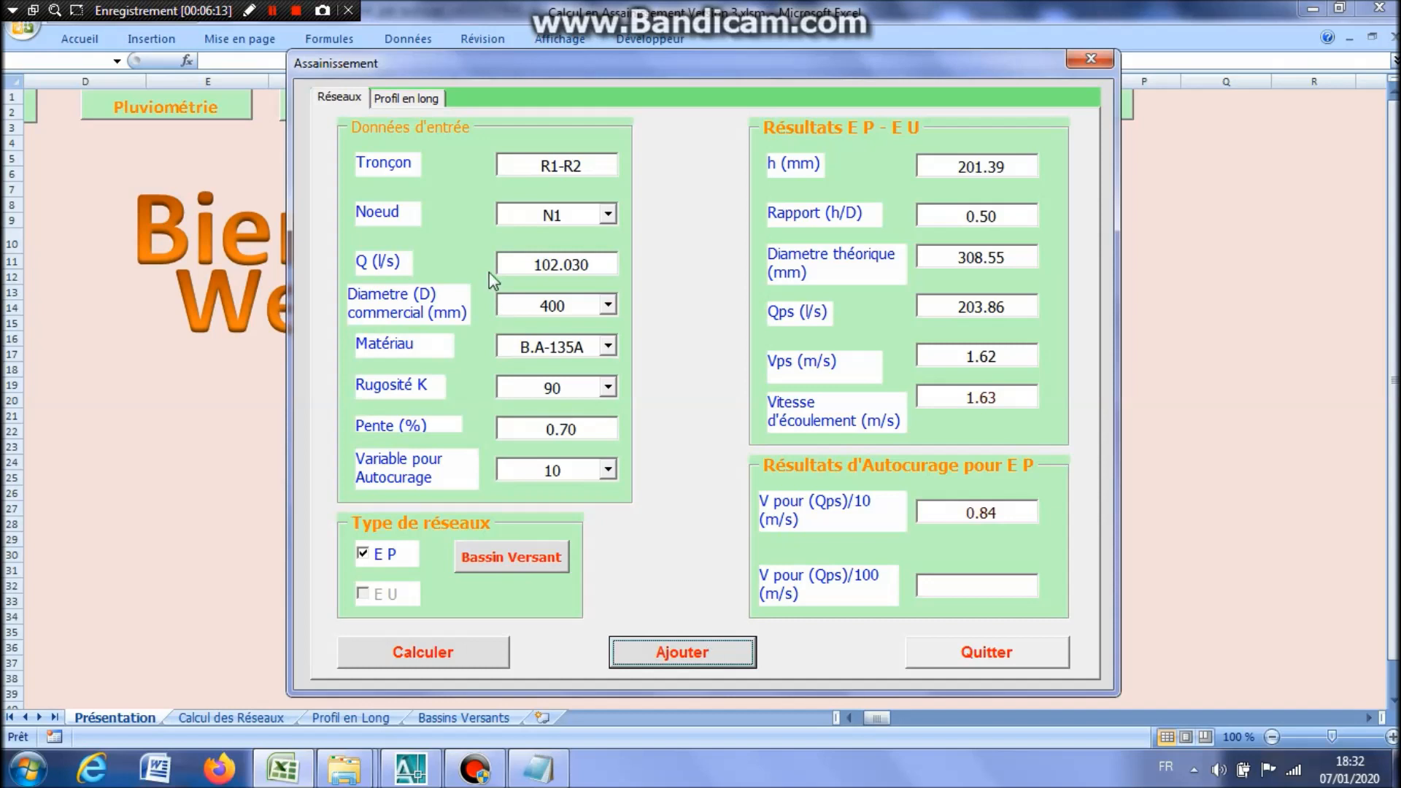
click(413, 101)
click(458, 651)
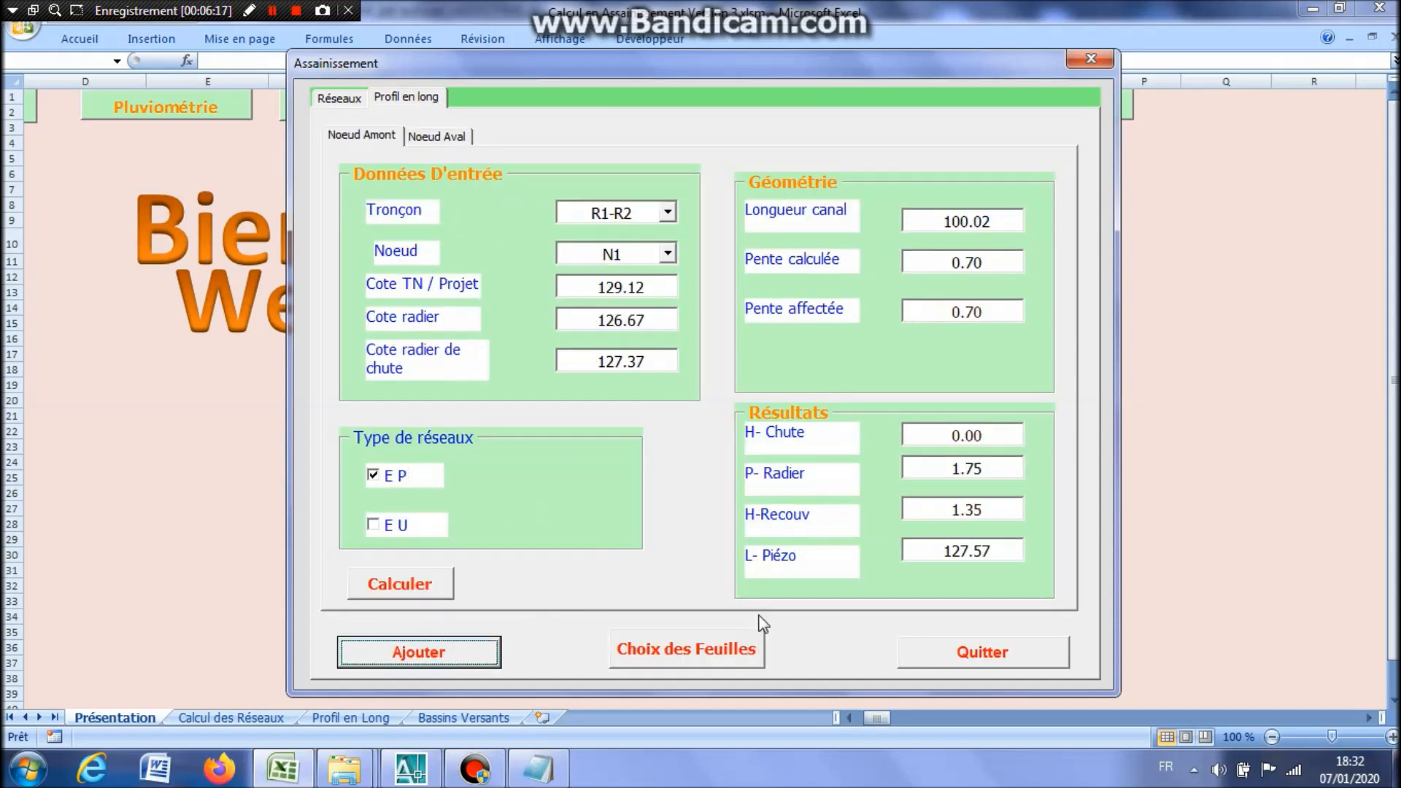
Display the Calcul des réseaux sheet behind the form and compare its R1-R2 row with the network results.
click(708, 650)
click(567, 356)
click(597, 489)
click(809, 447)
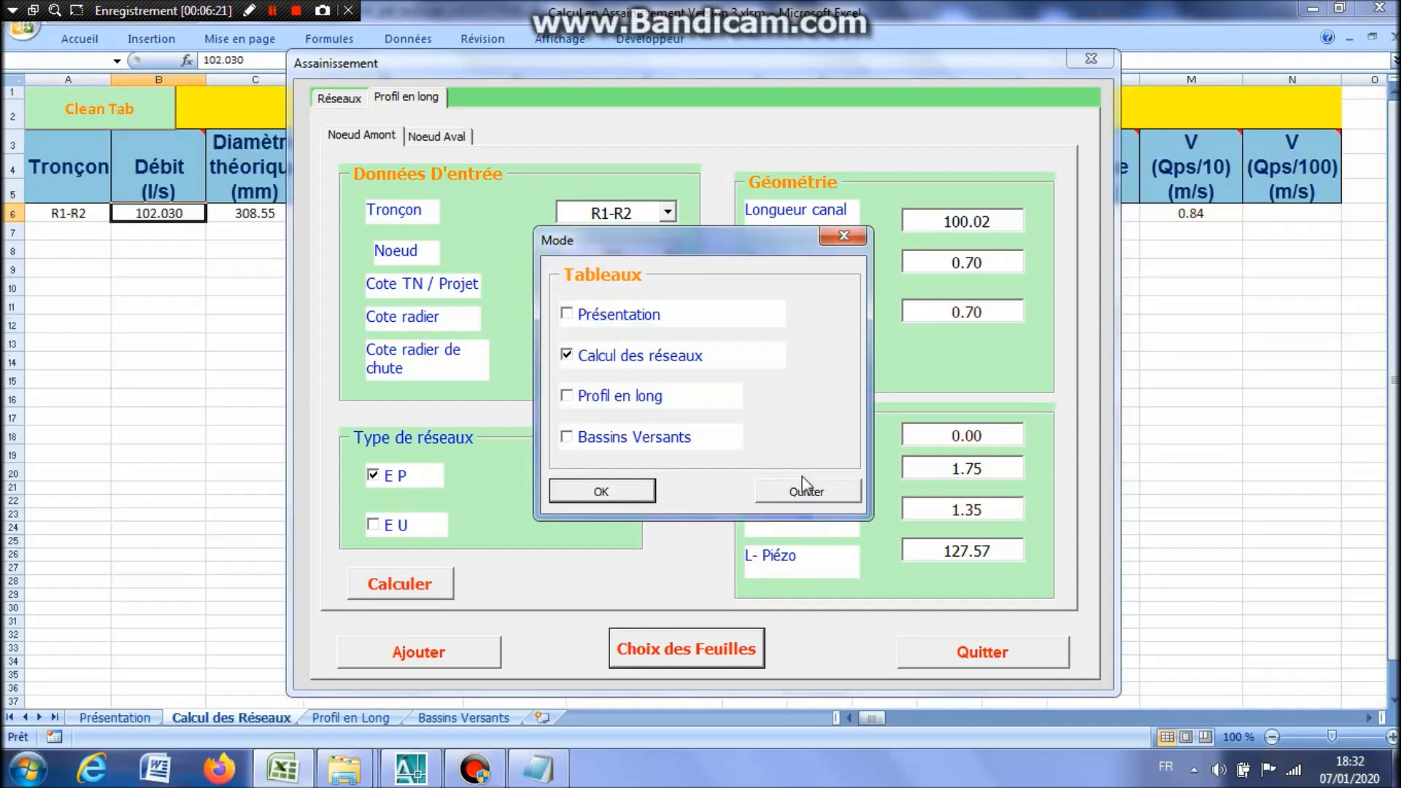
click(806, 490)
drag(750, 73, 855, 135)
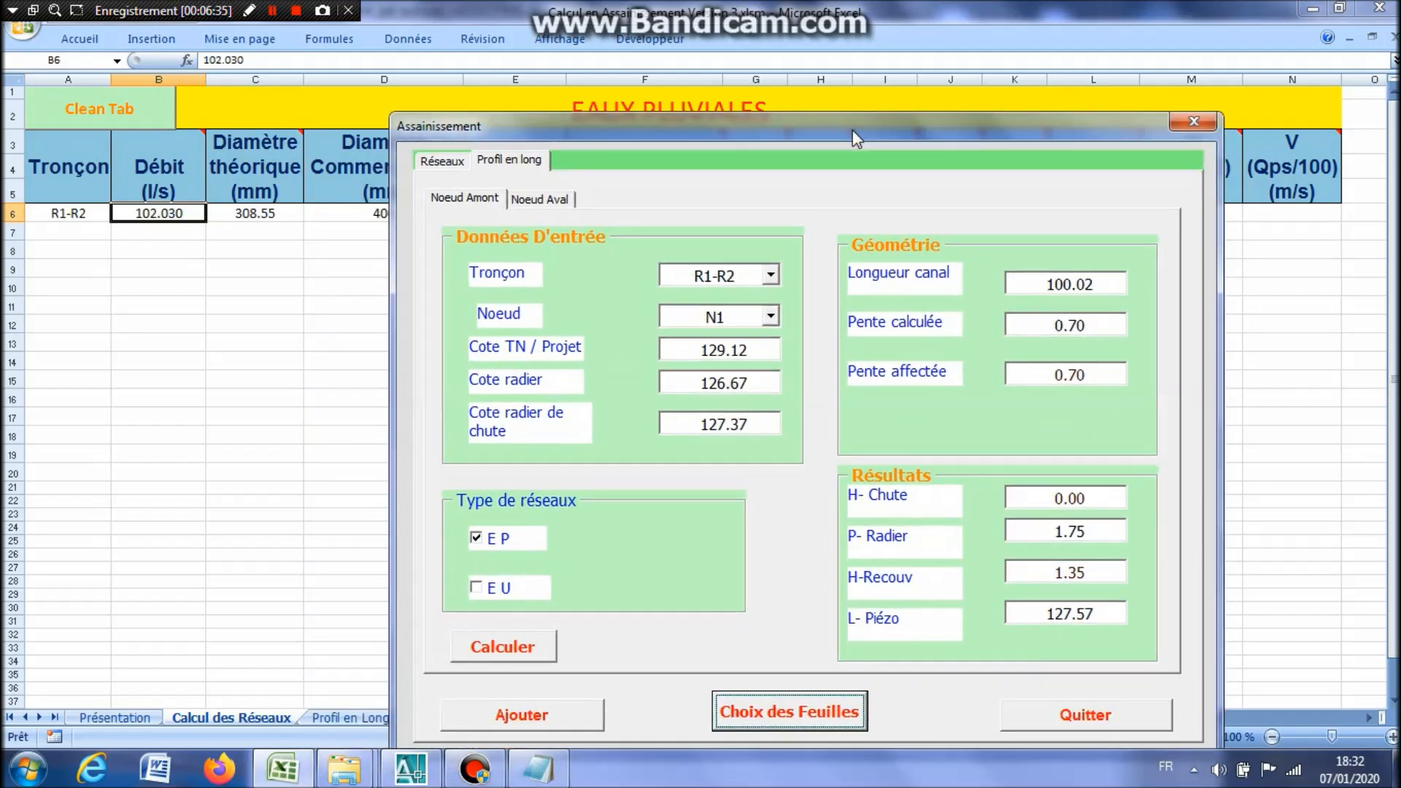
click(446, 162)
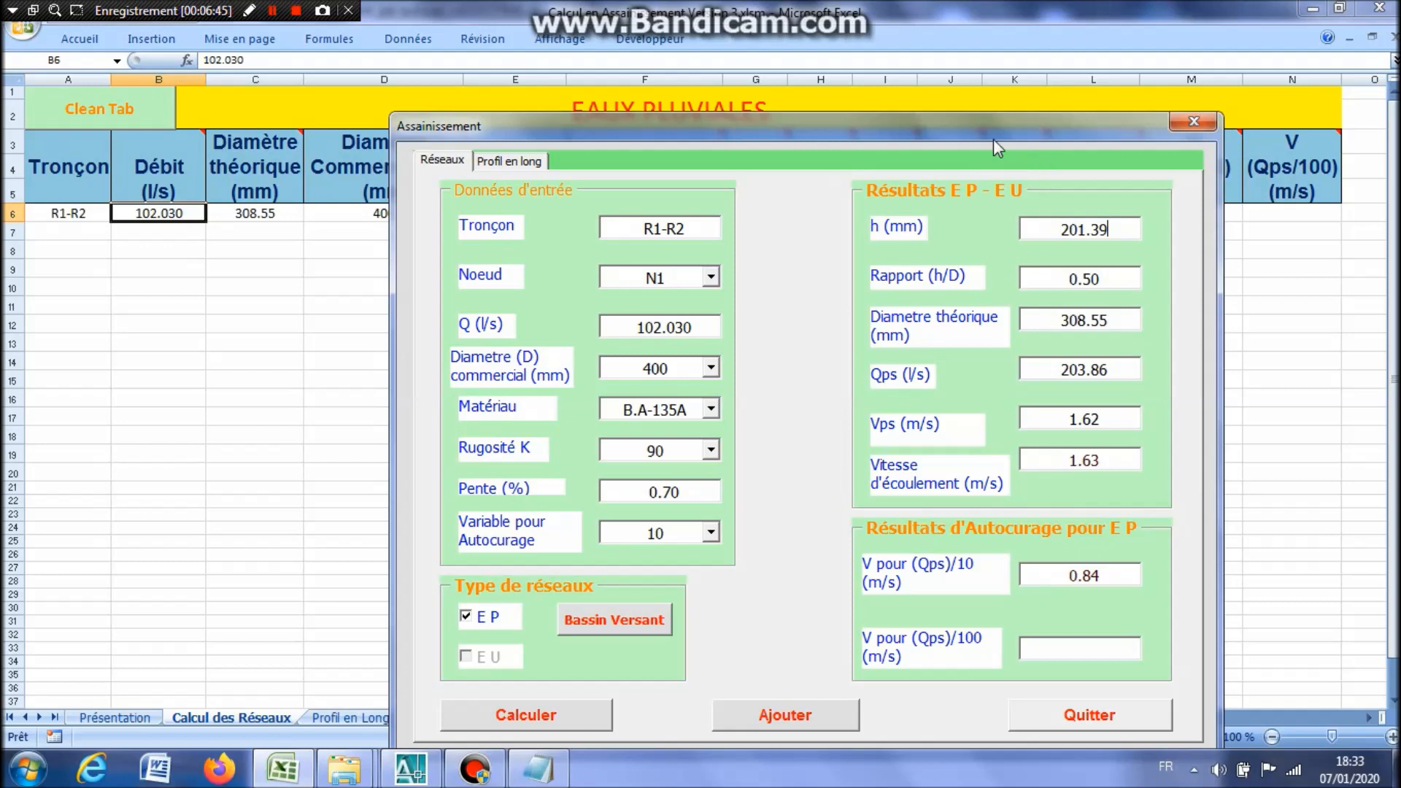
drag(996, 126, 926, 61)
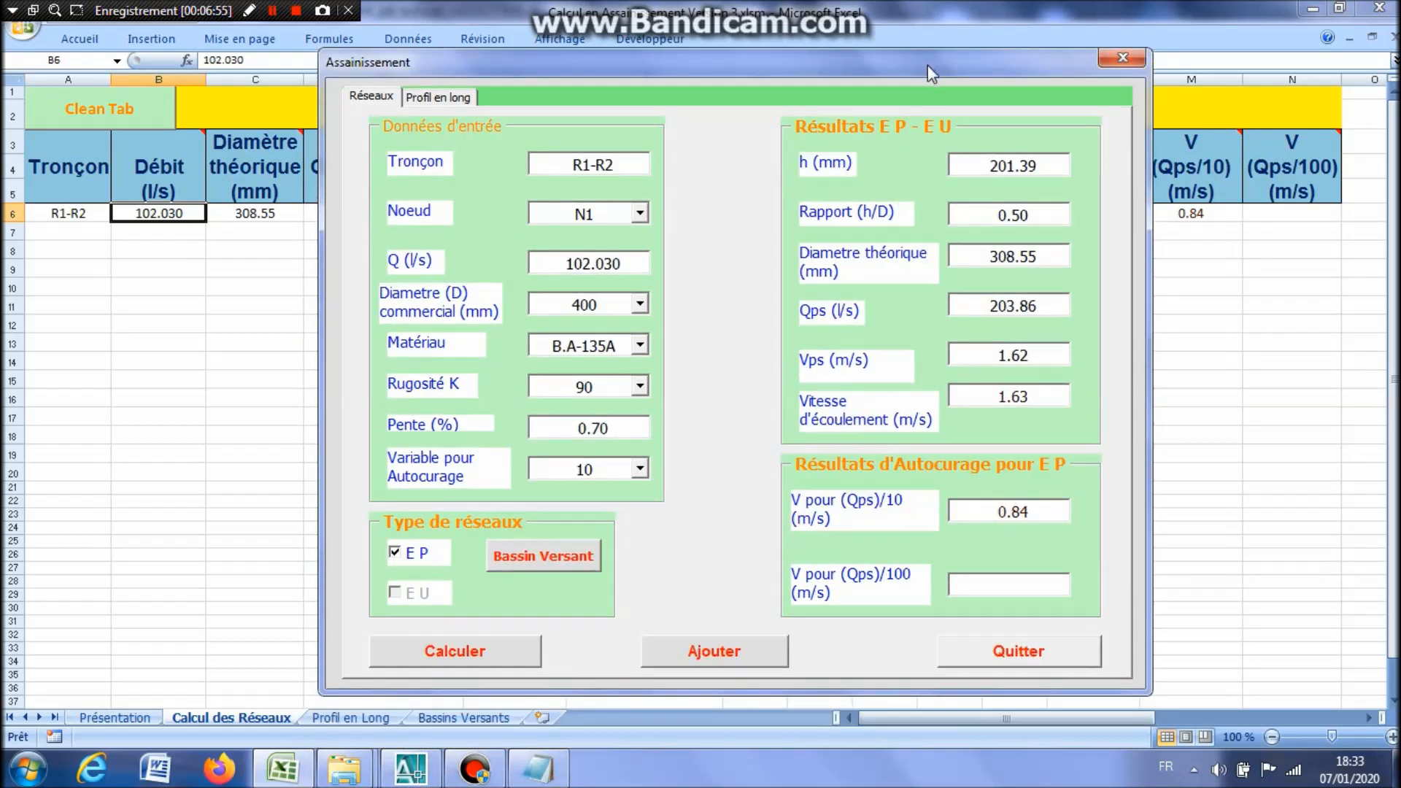
Display the Profil en long sheet and move the form aside to examine the N1 and N2 profile records.
click(463, 99)
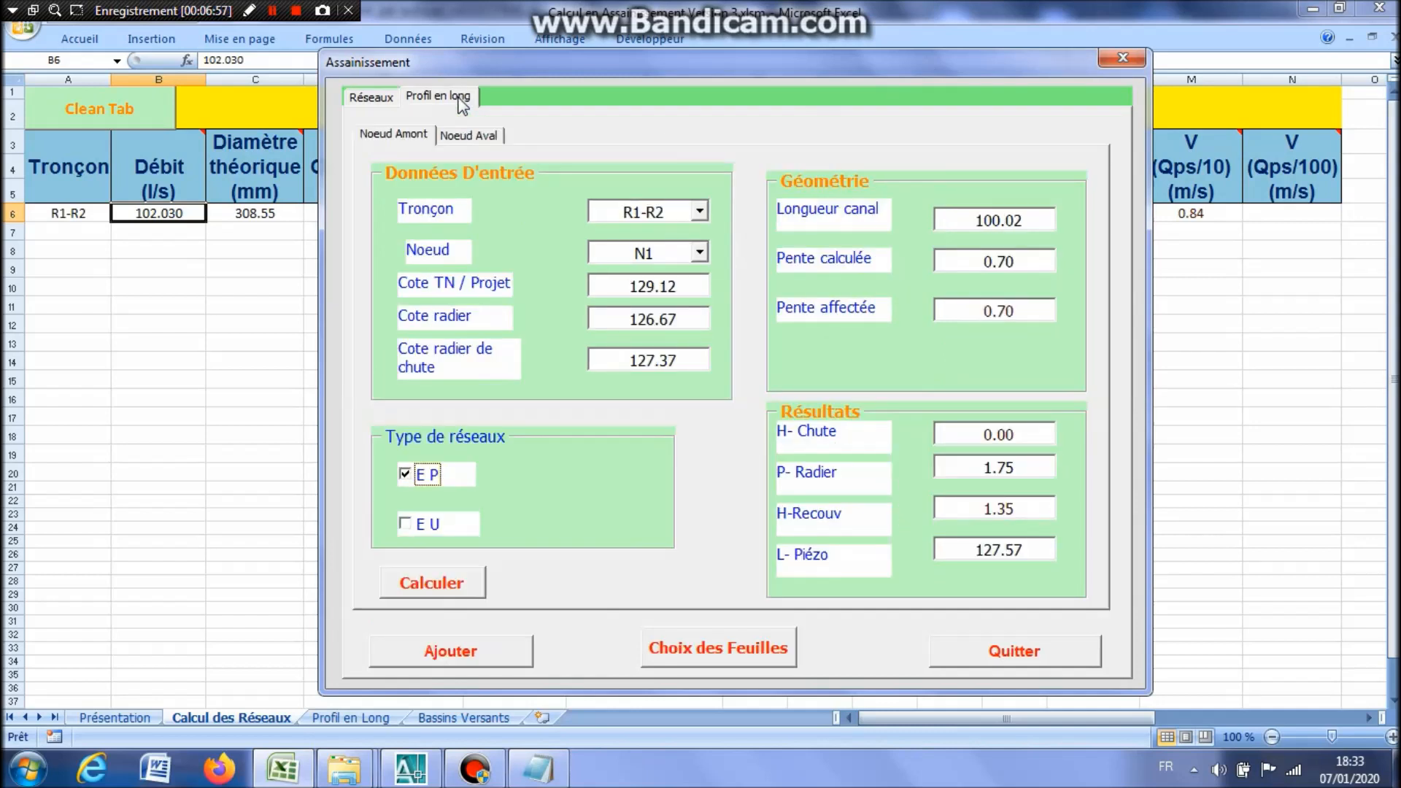
click(702, 657)
click(567, 396)
click(610, 494)
click(790, 446)
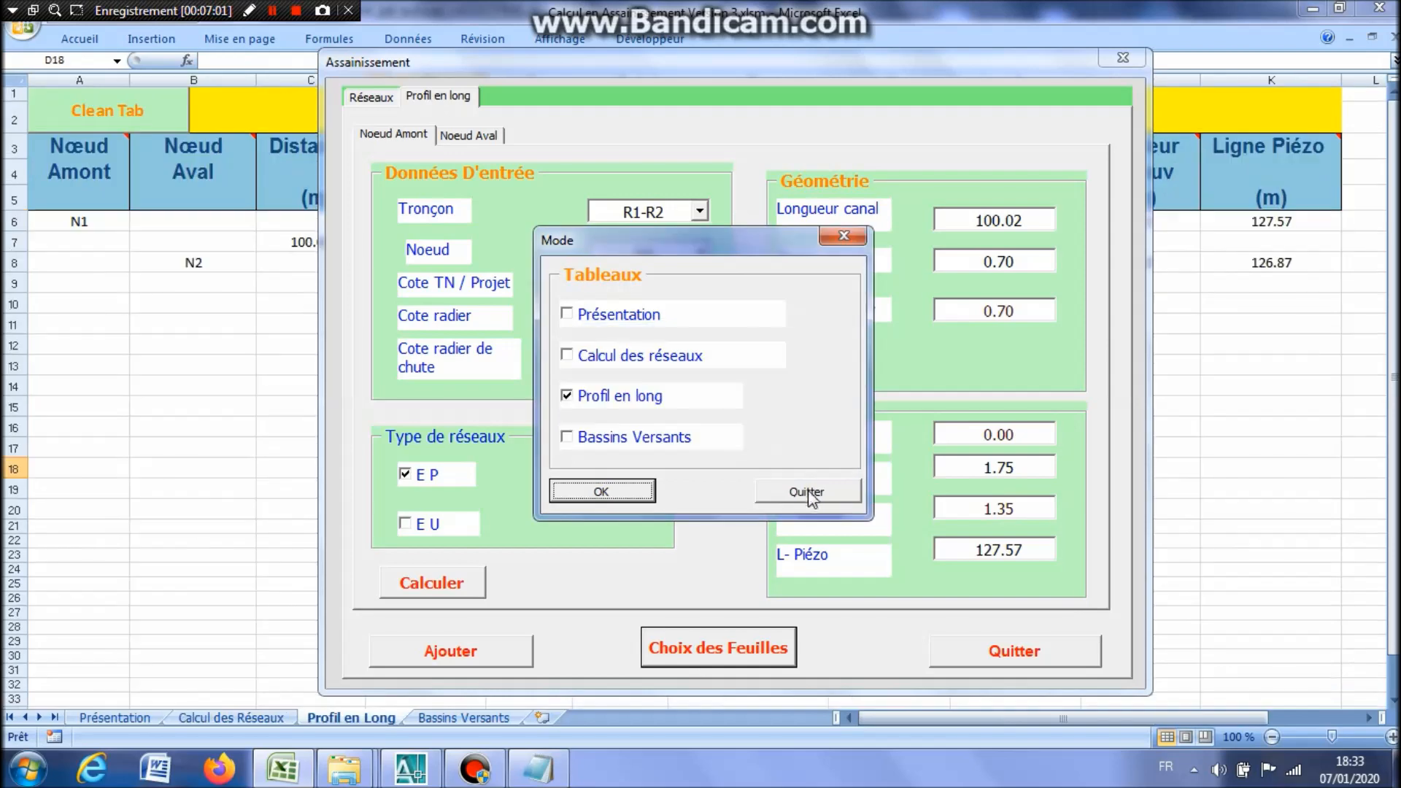
click(808, 492)
drag(844, 71, 581, 59)
Choose section R2-R3 with N2 as its upstream node in the longitudinal profile.
click(353, 131)
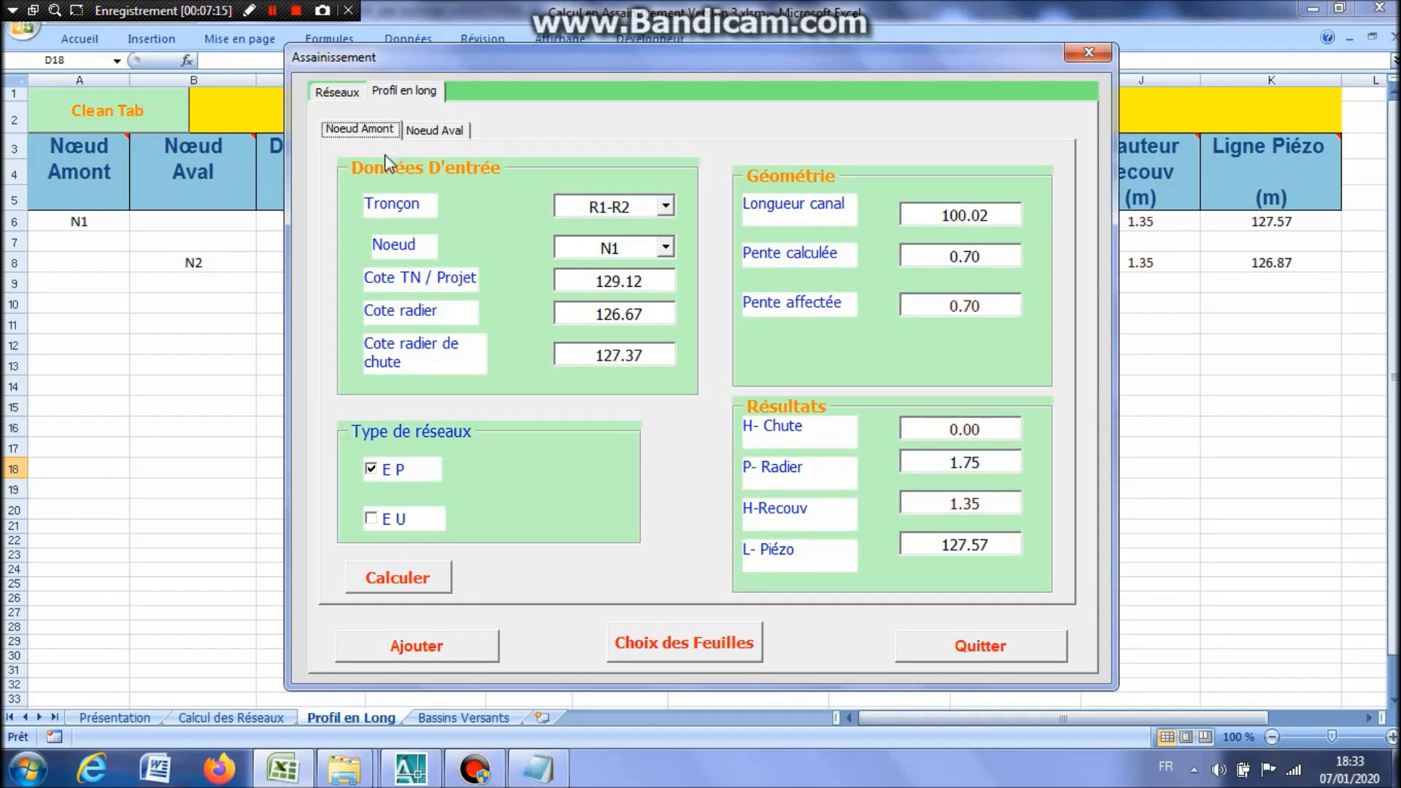
click(665, 206)
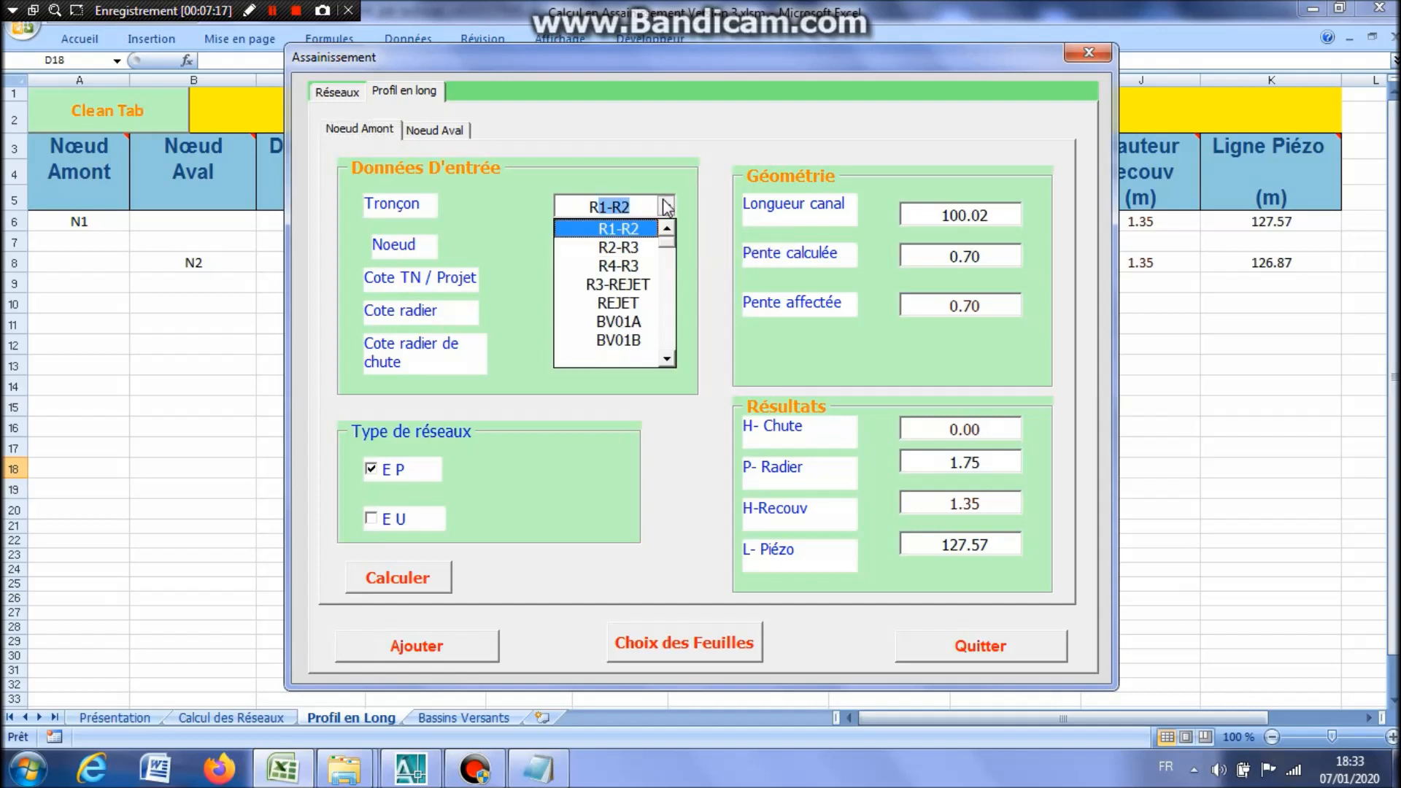
click(631, 248)
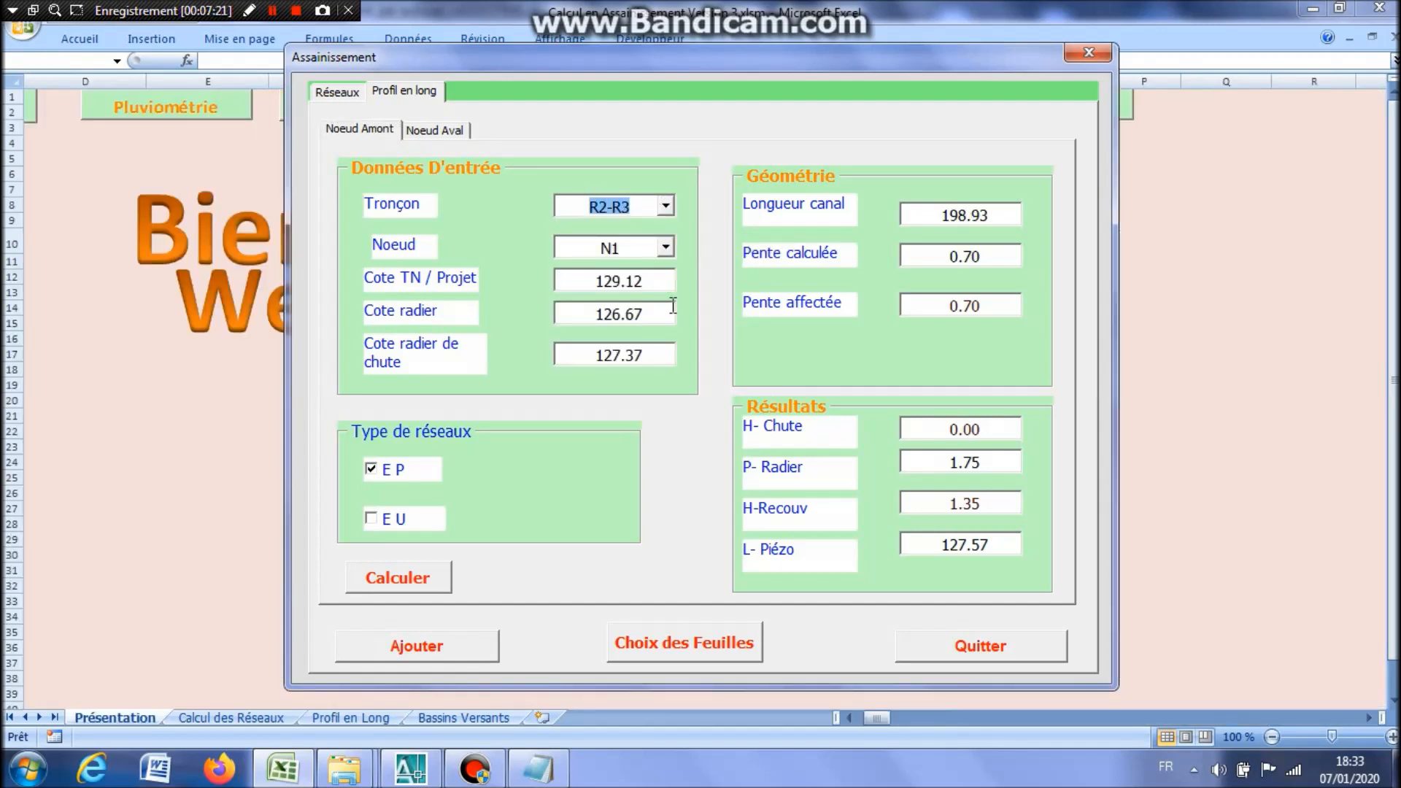
click(665, 248)
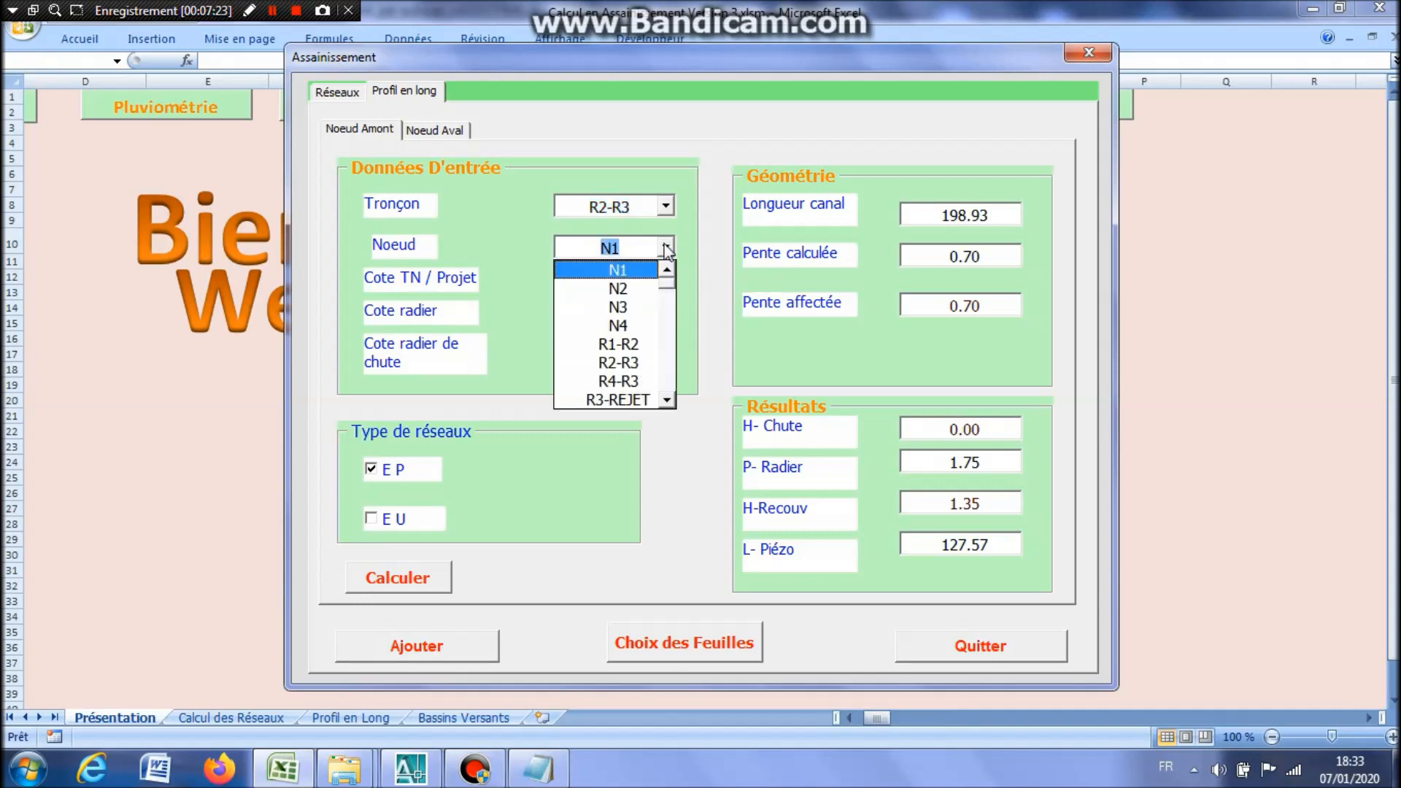
click(617, 291)
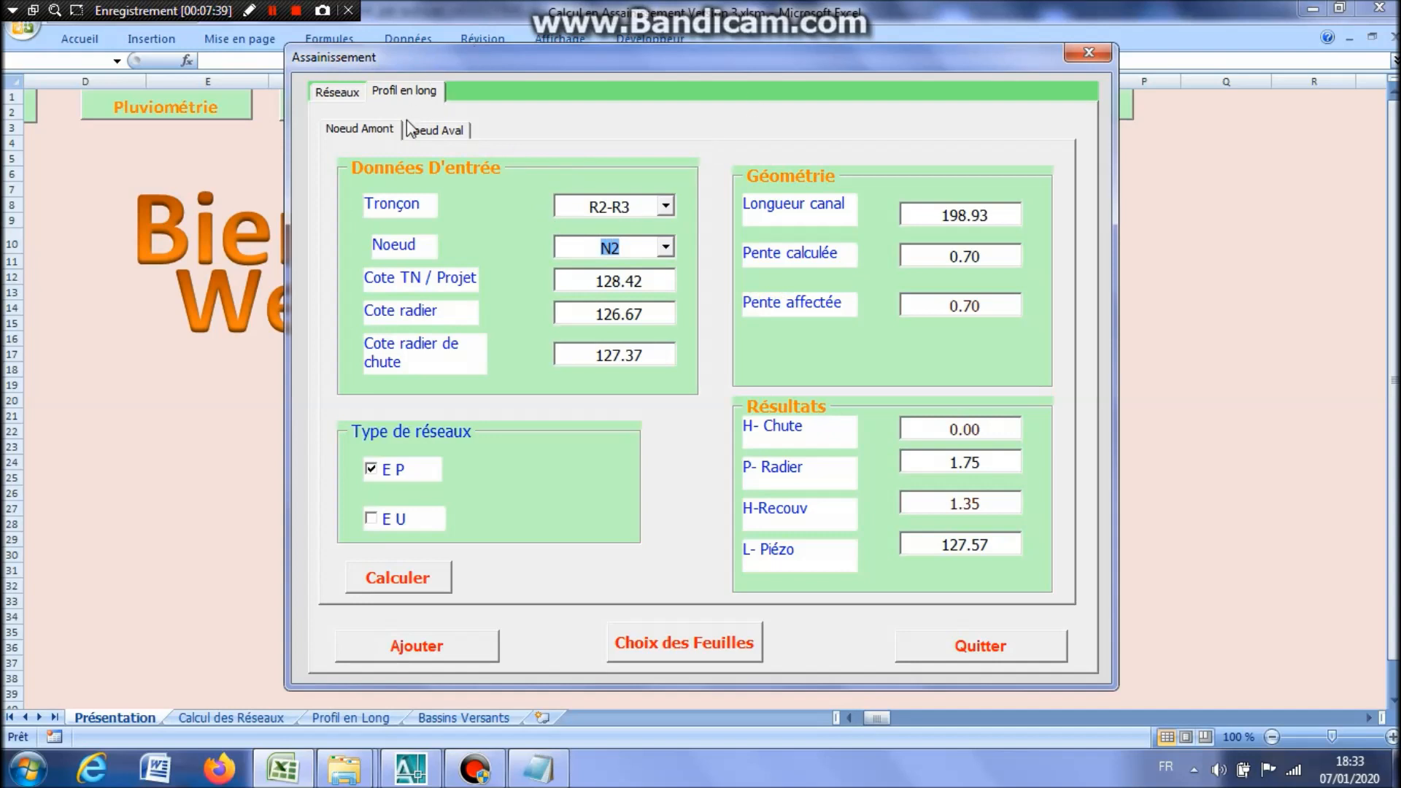
Choose section R2-R3 with N3 as its downstream node and set the downstream invert level to 125.97.
click(443, 132)
click(674, 190)
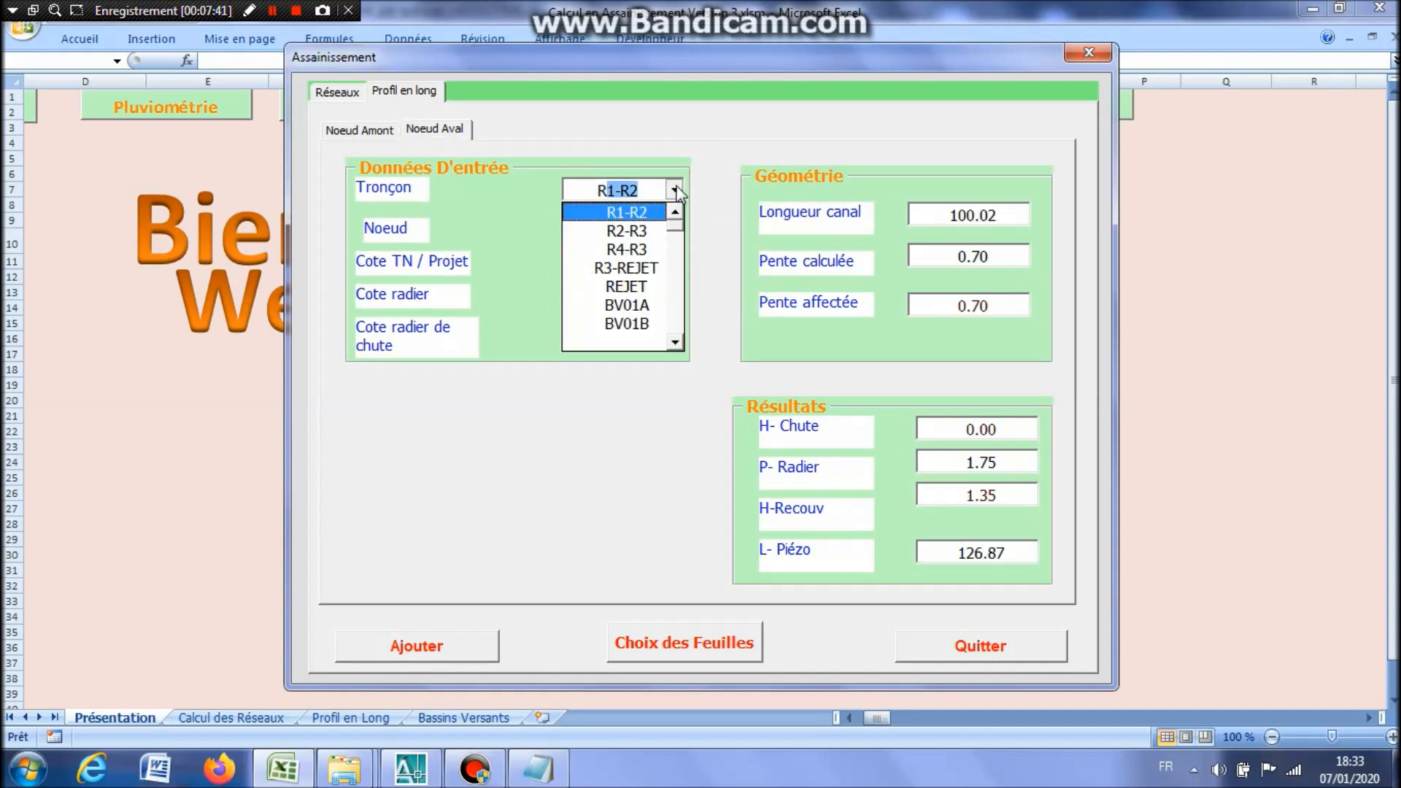
click(634, 230)
click(675, 232)
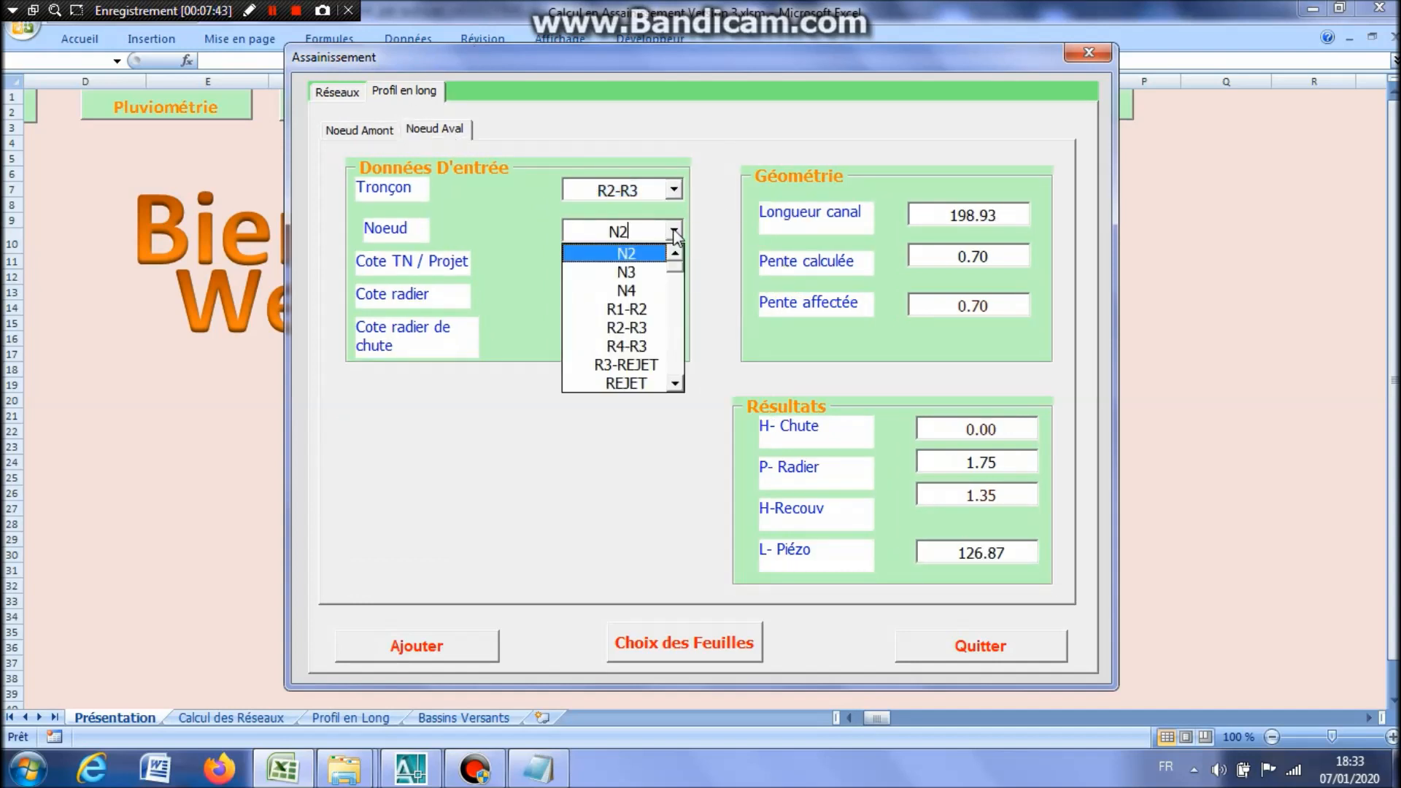
click(626, 272)
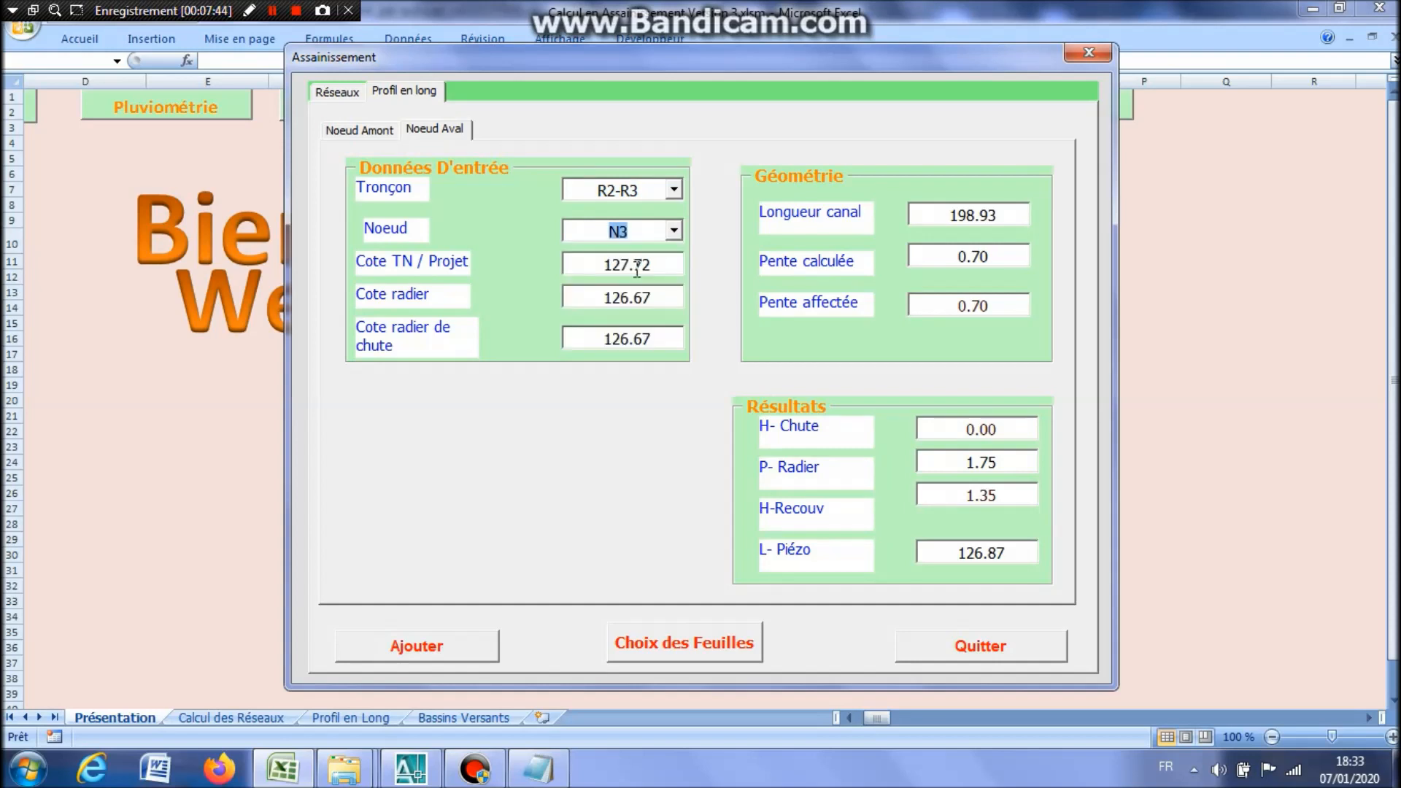
double_click(662, 297)
text(125.97)
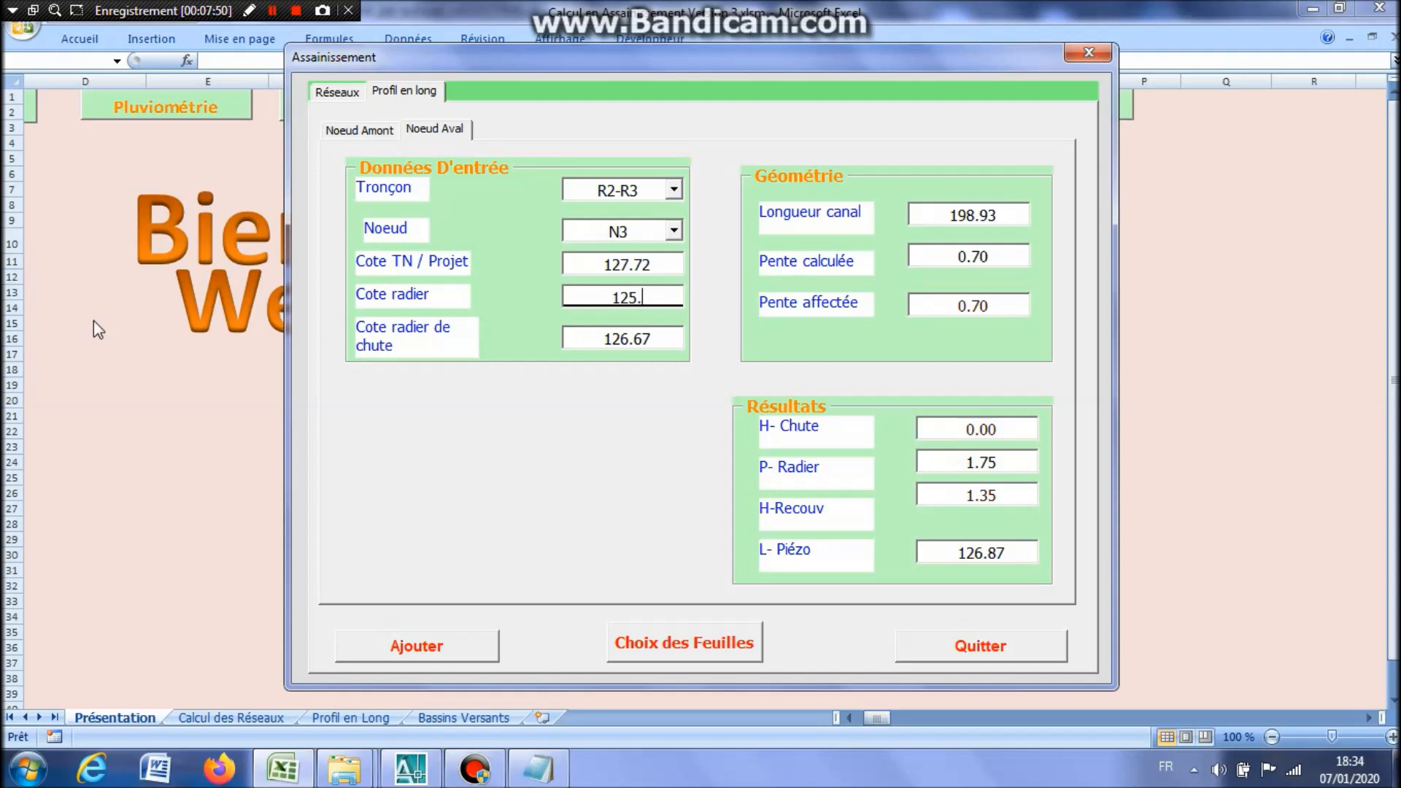
Calculate the slope and profile of section R2-R3 as an EP network and check the upstream and downstream node data.
click(359, 129)
click(371, 469)
click(418, 588)
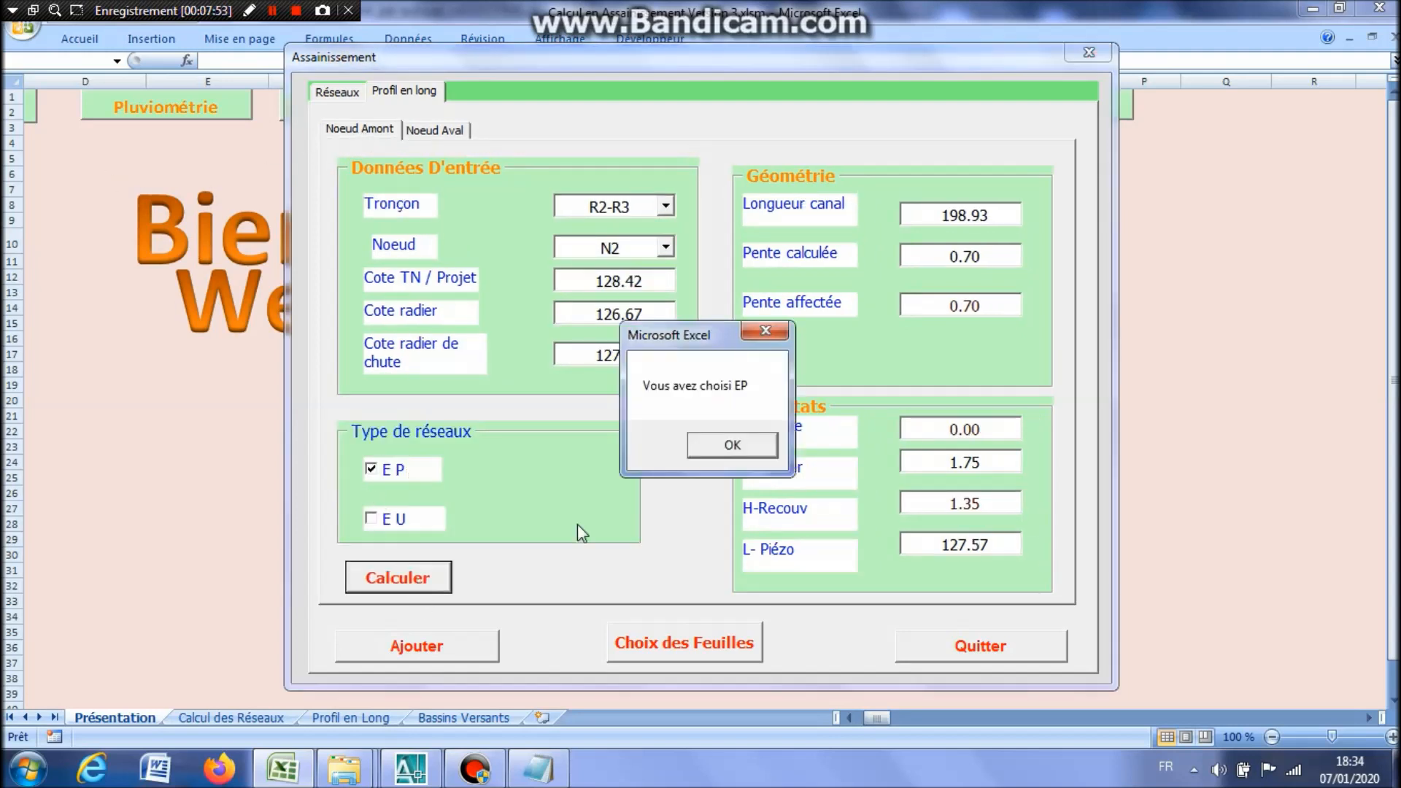
click(719, 441)
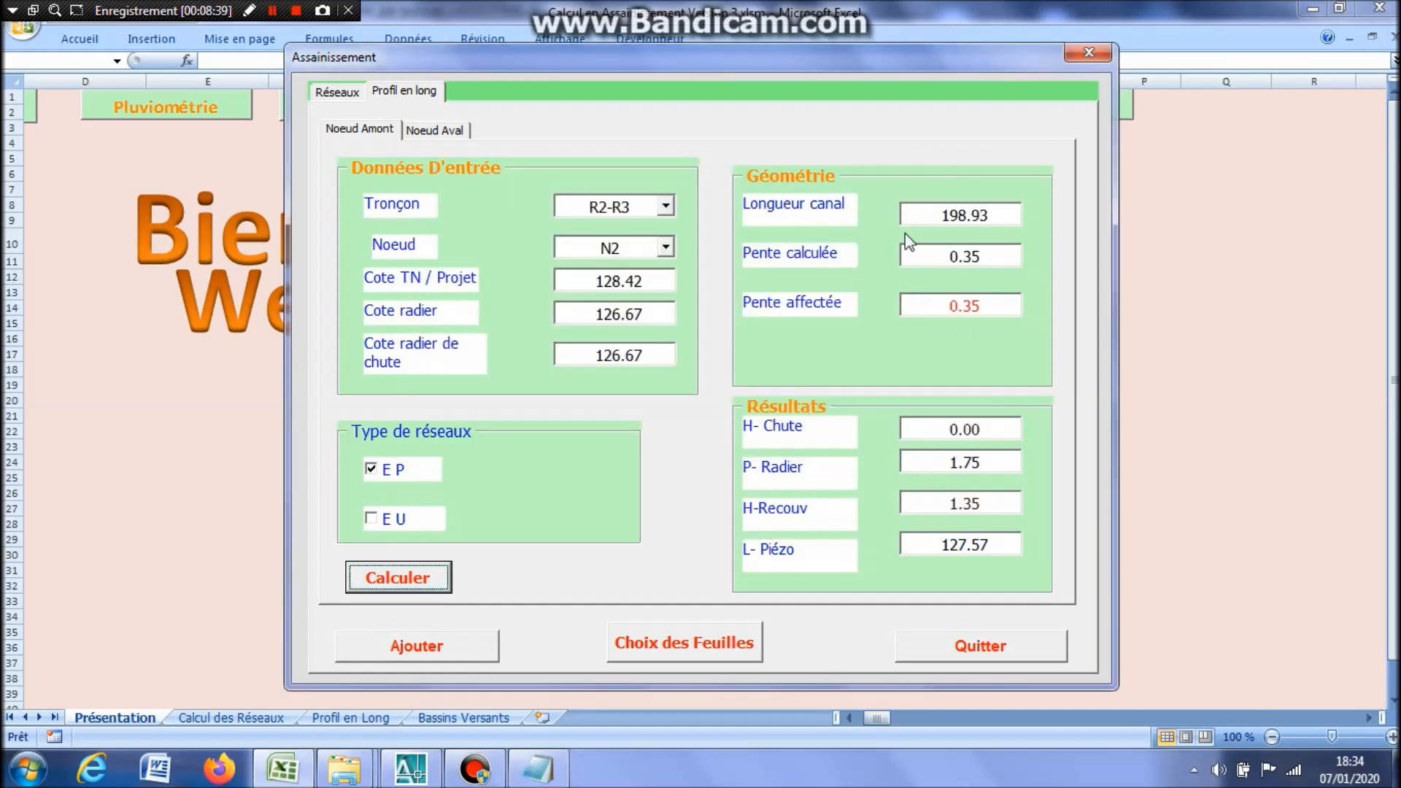
click(951, 156)
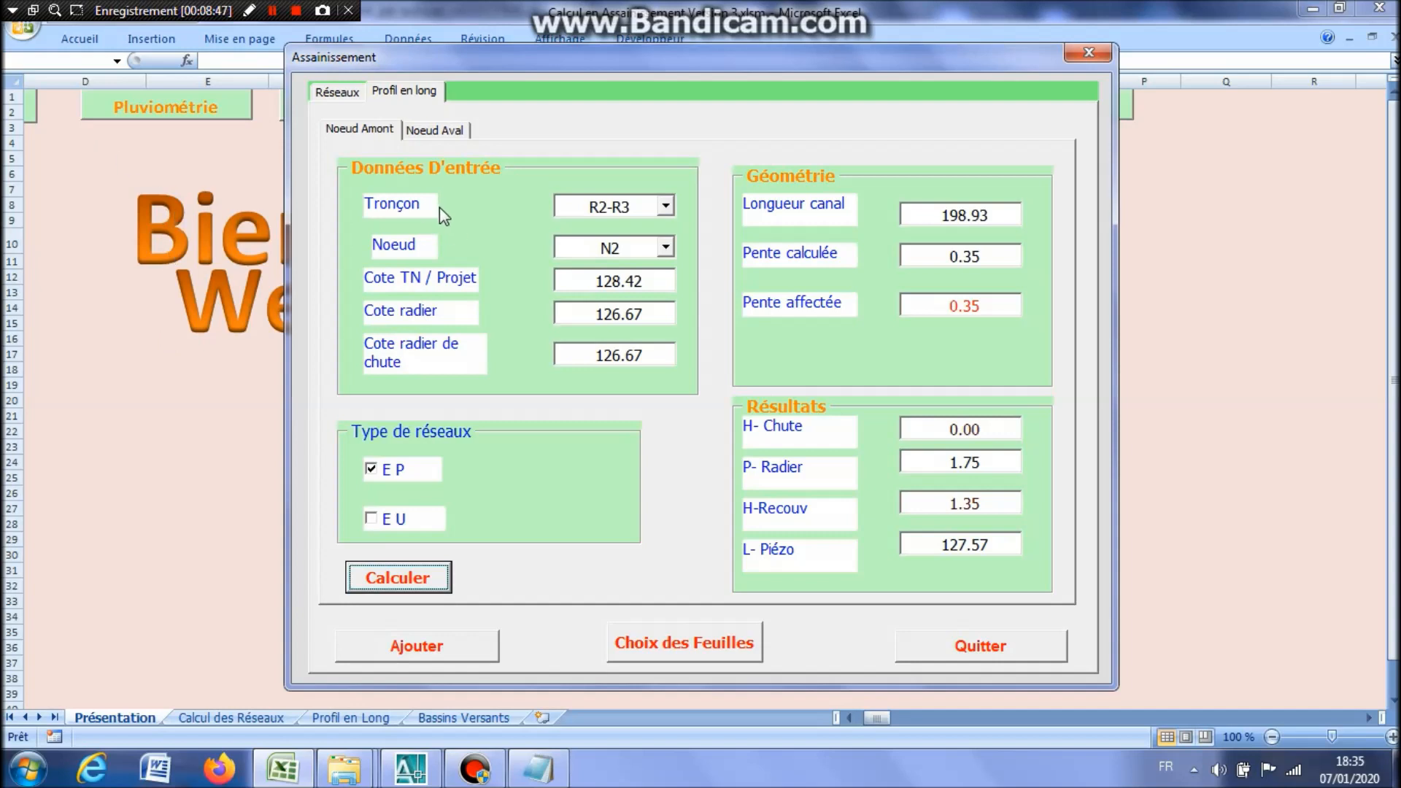
click(454, 136)
click(368, 130)
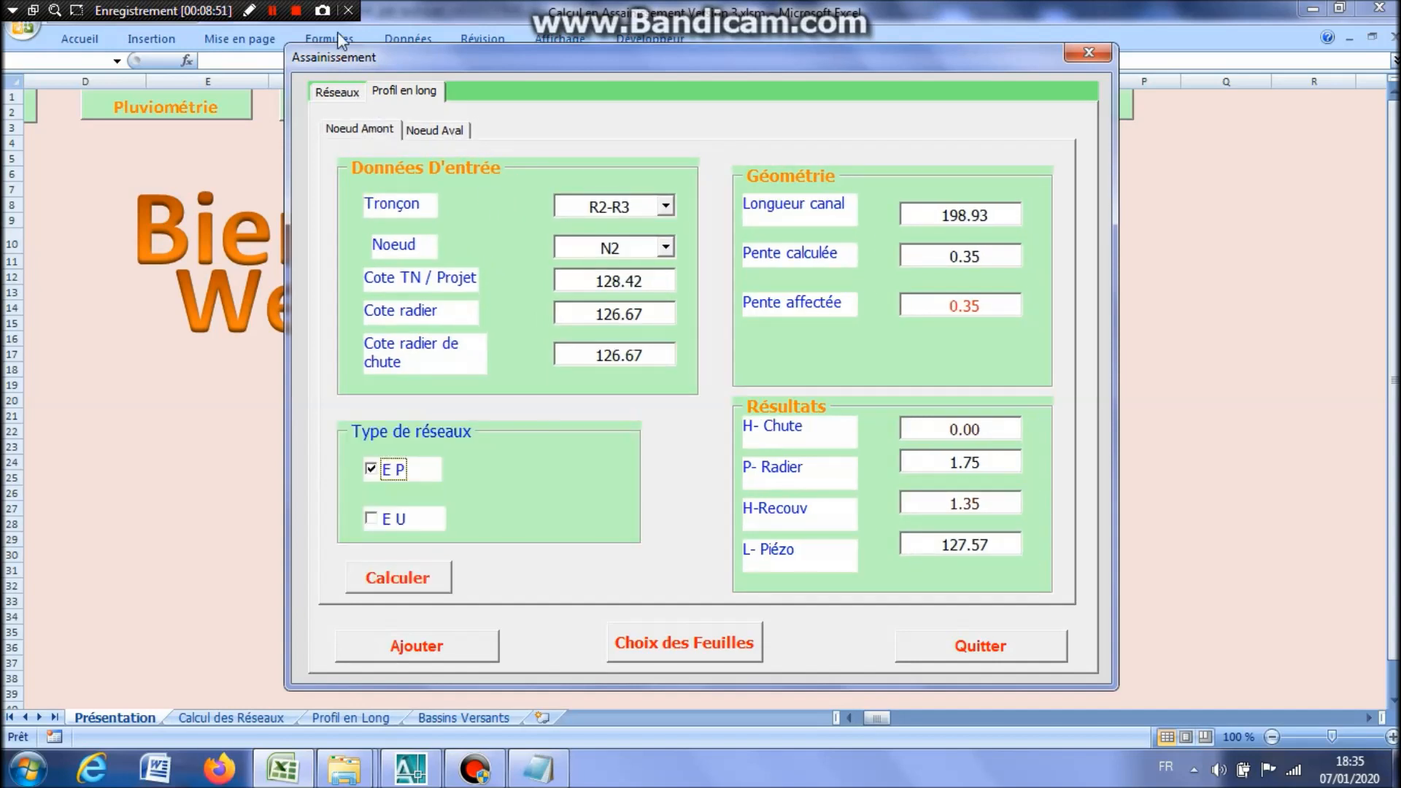
click(274, 8)
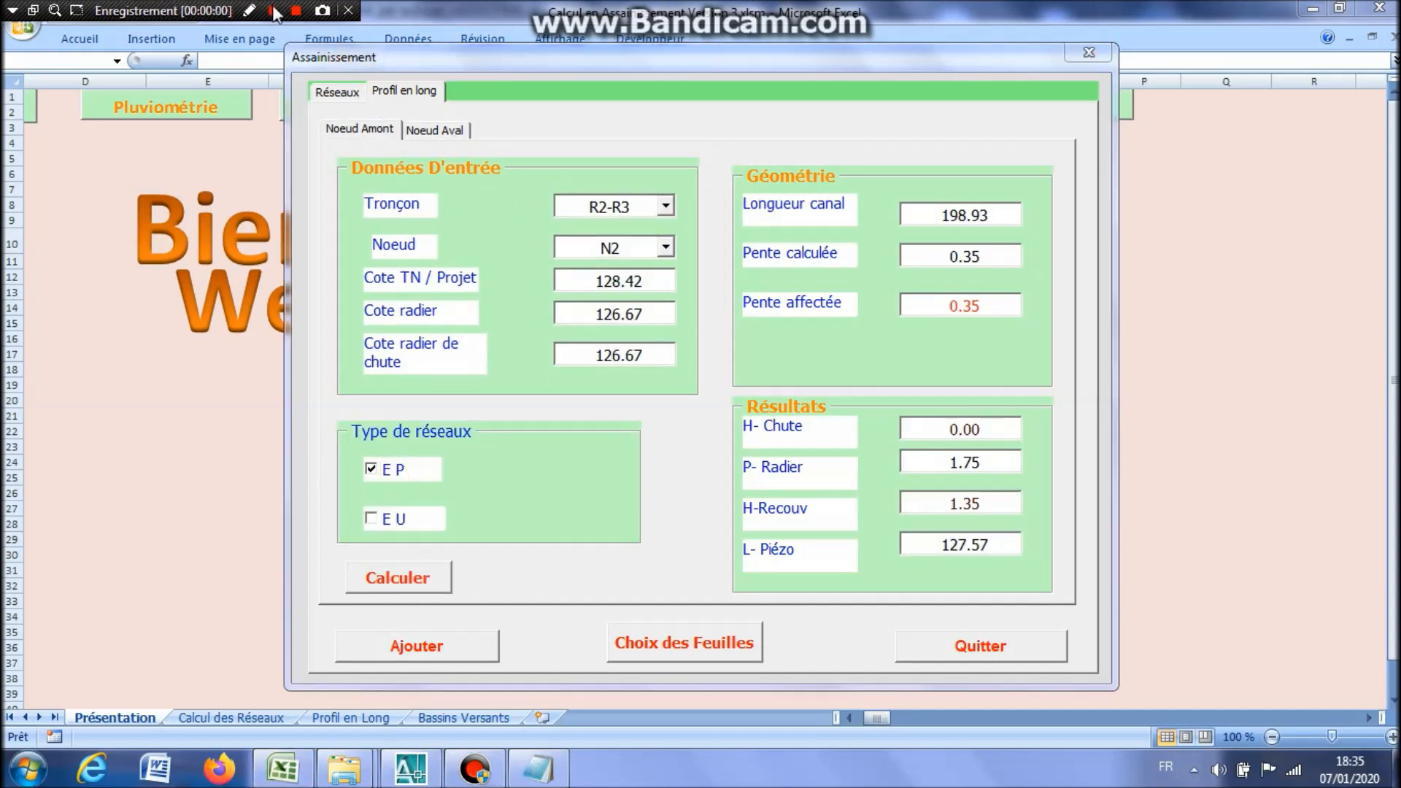
click(274, 10)
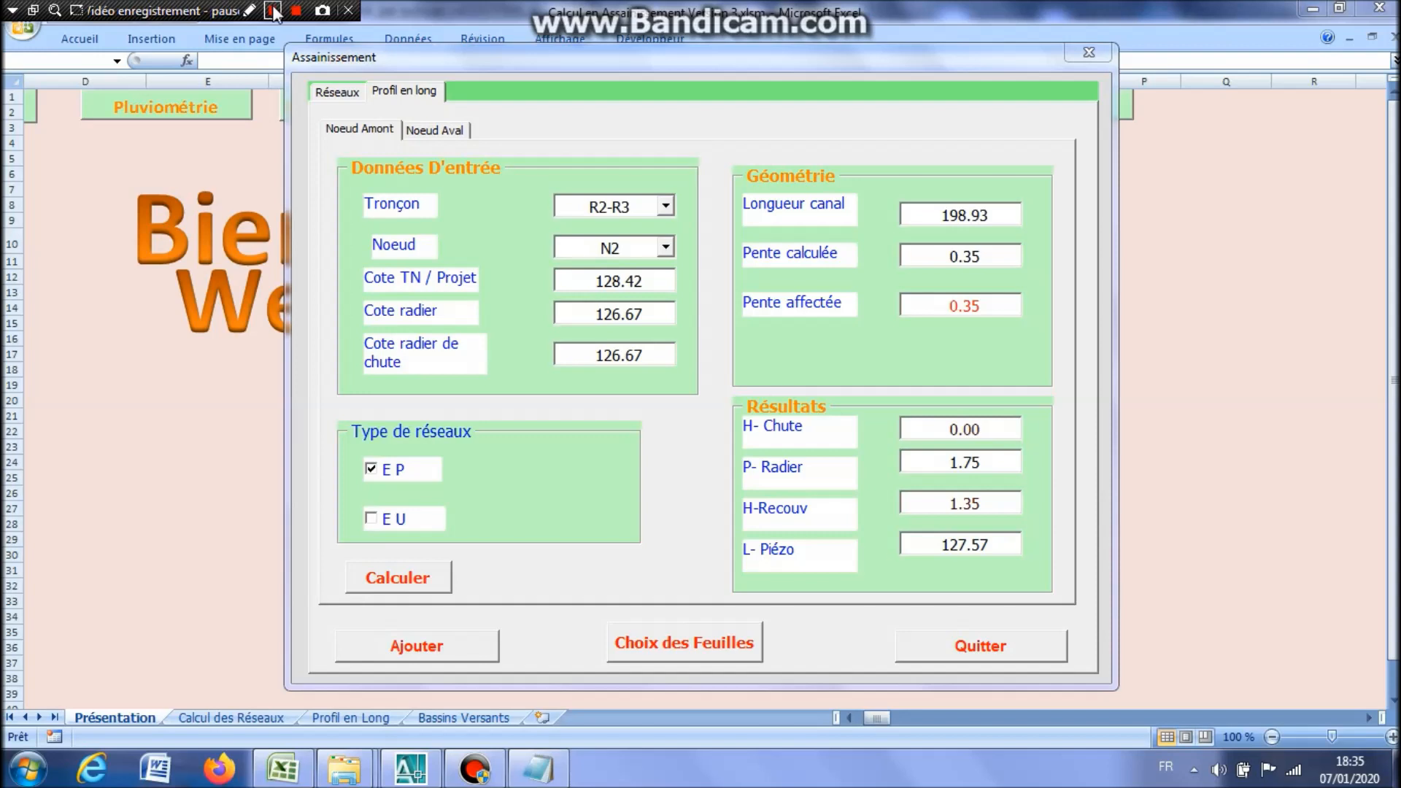
click(273, 10)
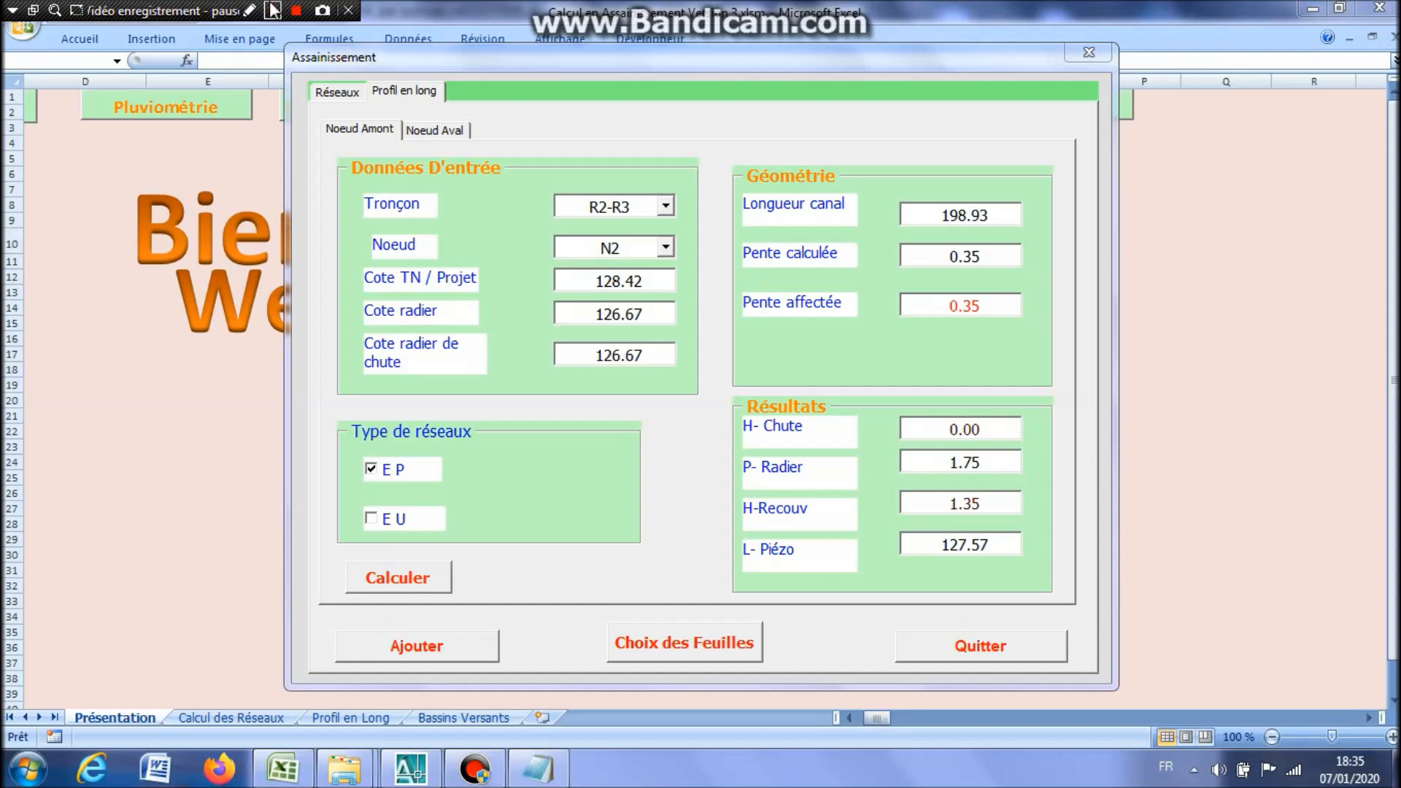
Open the drainage basin form for network section R2-R3, choose basin BV02, include it in the cumulative basins and assign node N2.
click(344, 95)
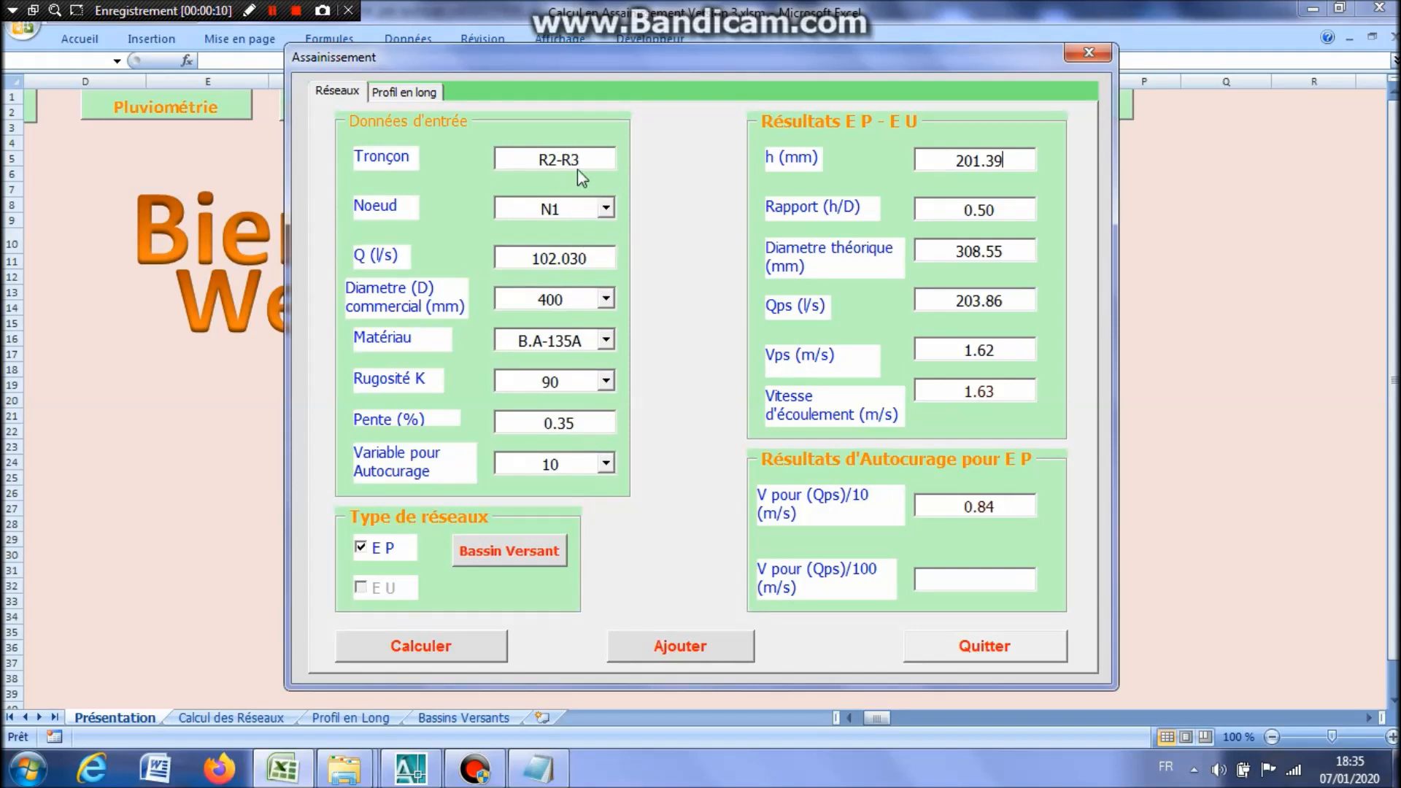
click(537, 558)
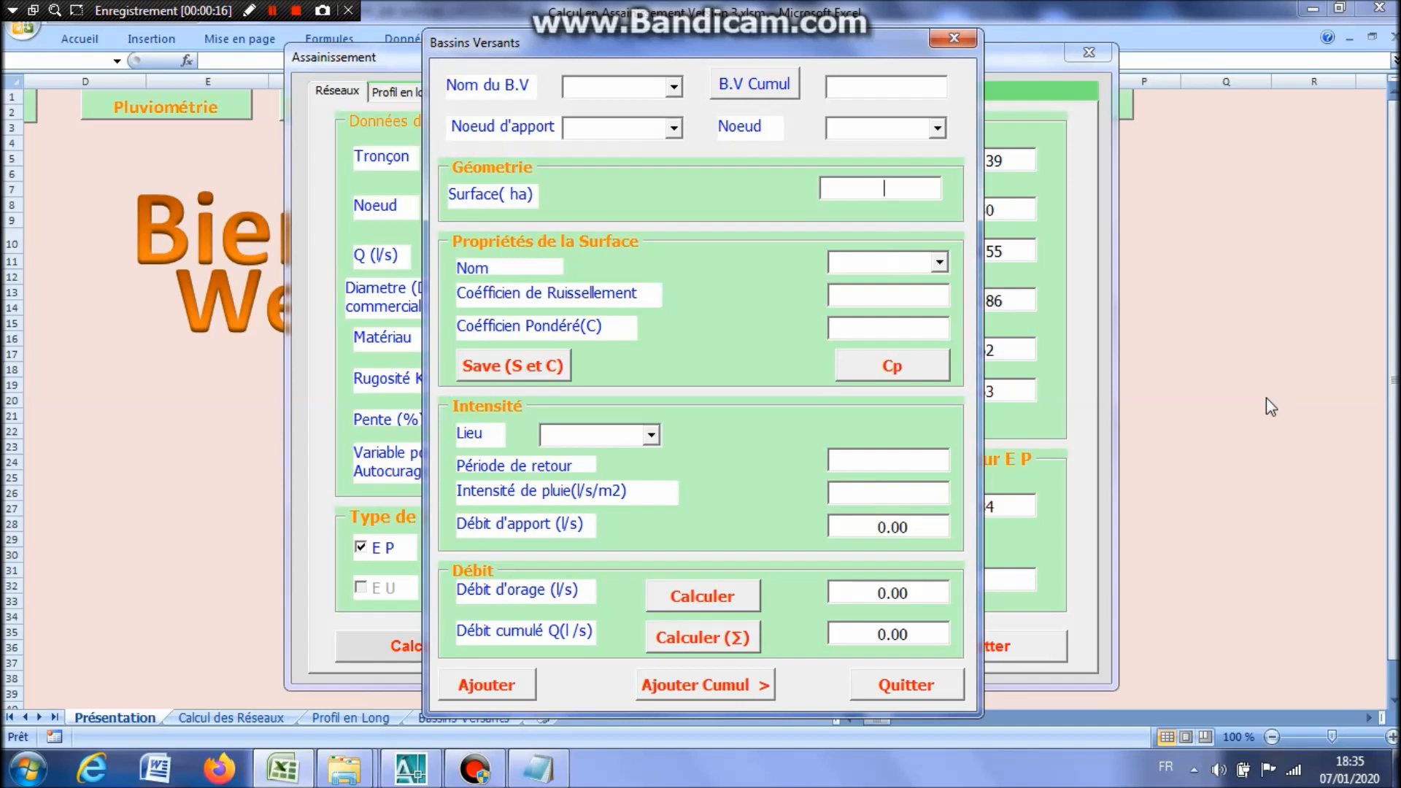
click(673, 88)
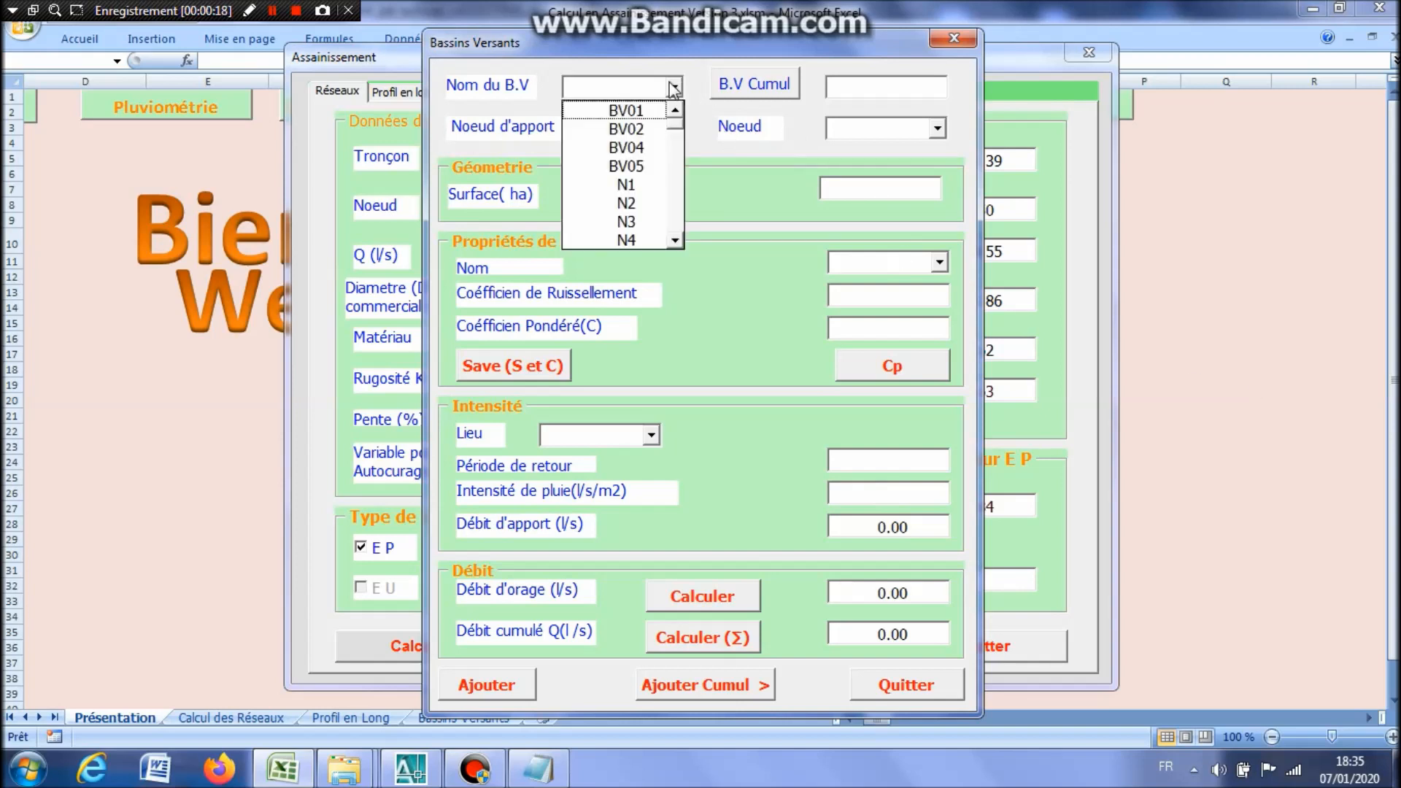
click(627, 129)
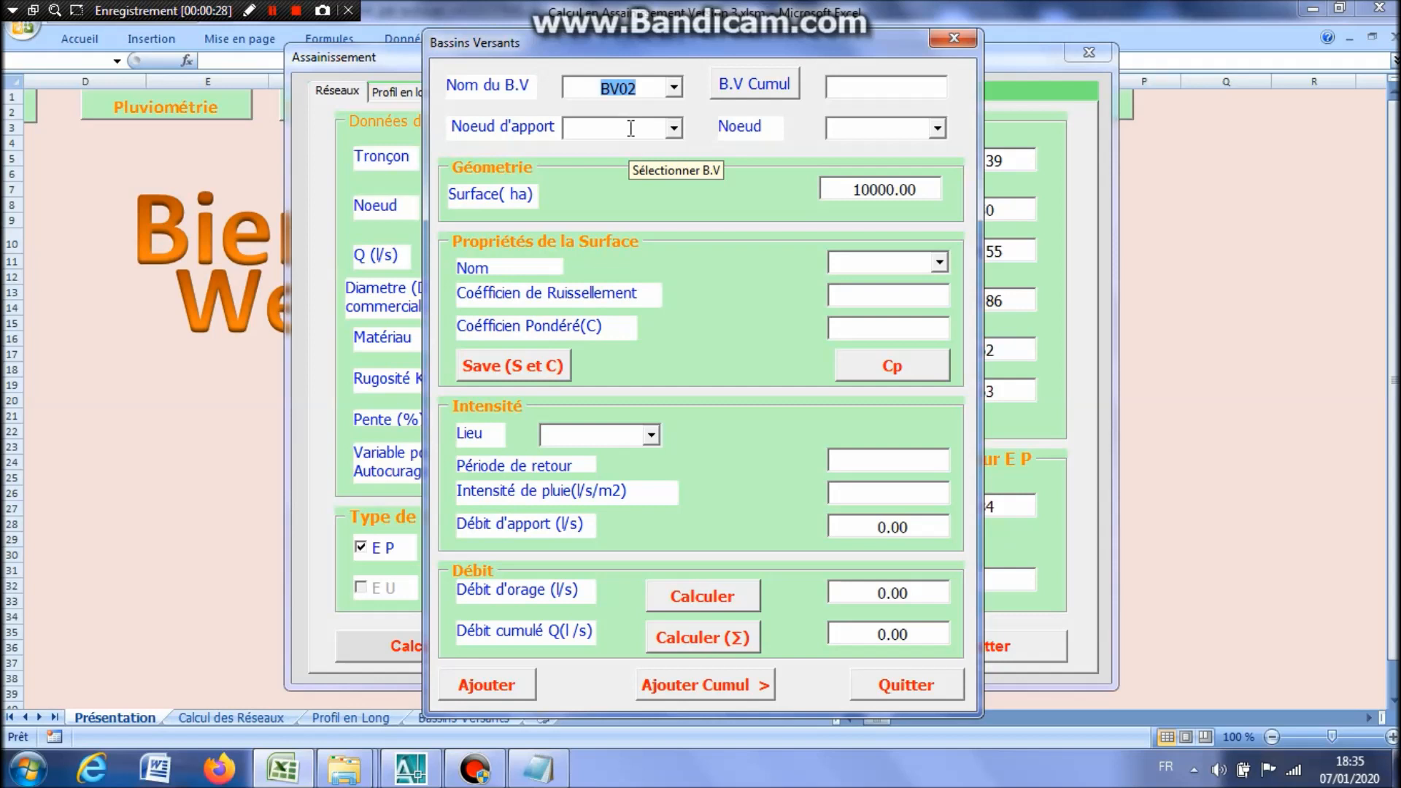
click(781, 96)
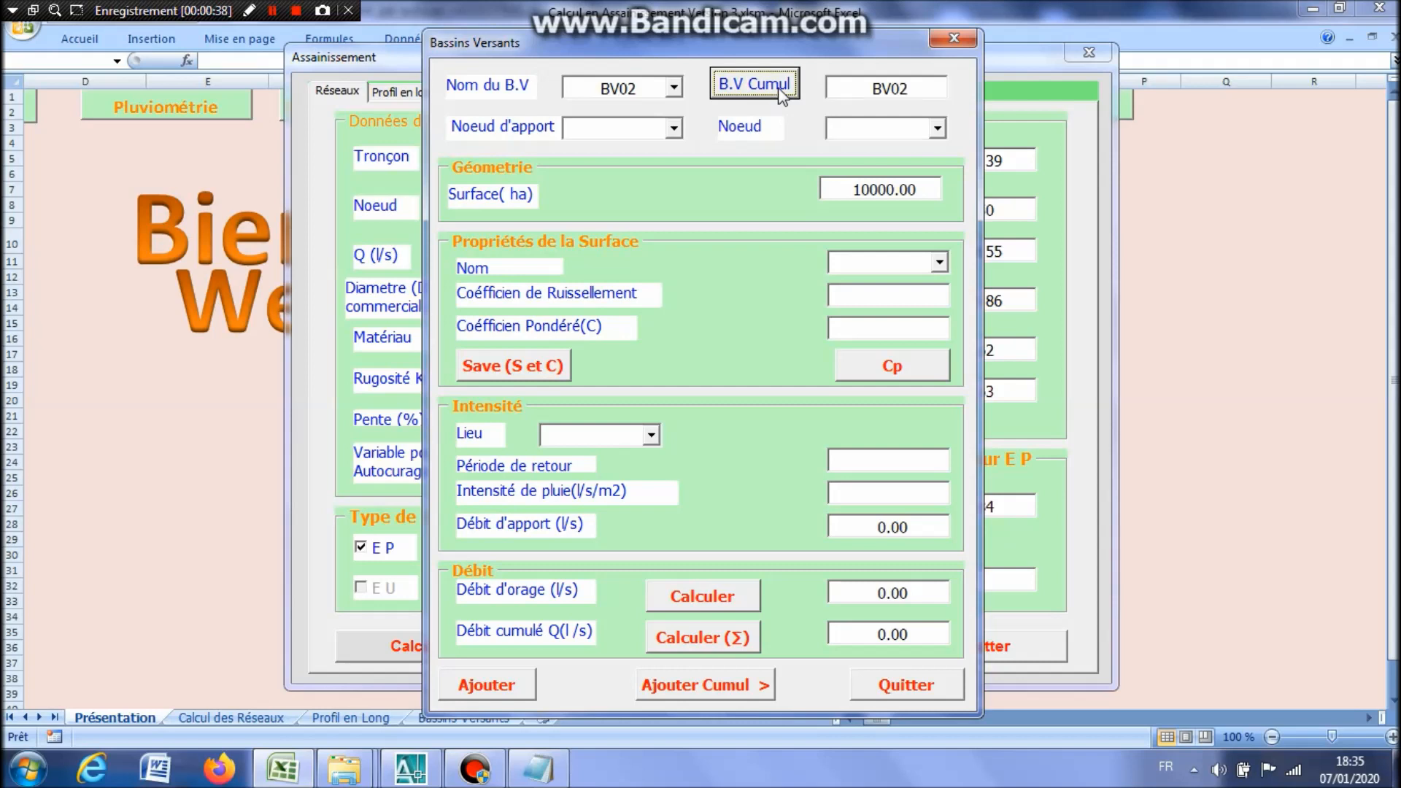
click(940, 129)
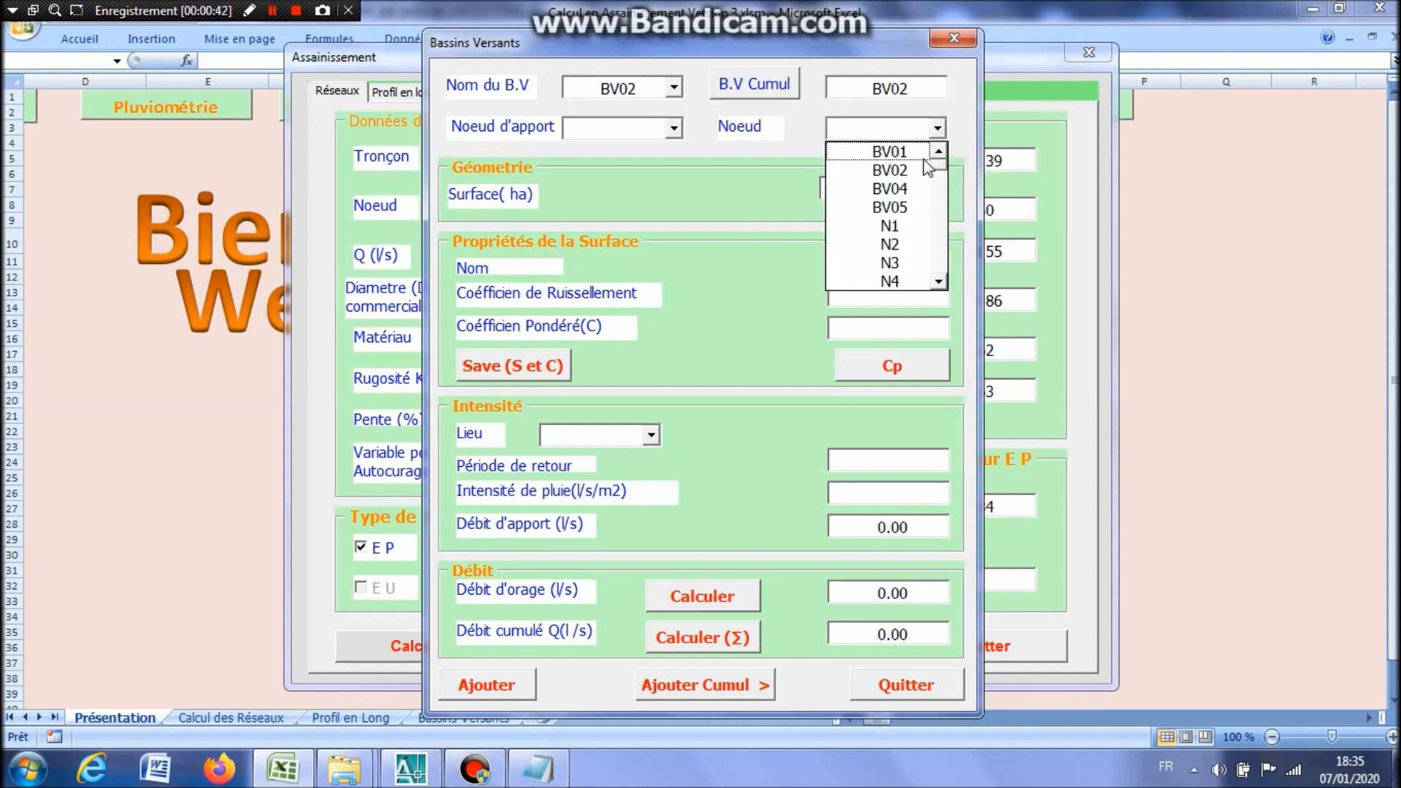
click(902, 246)
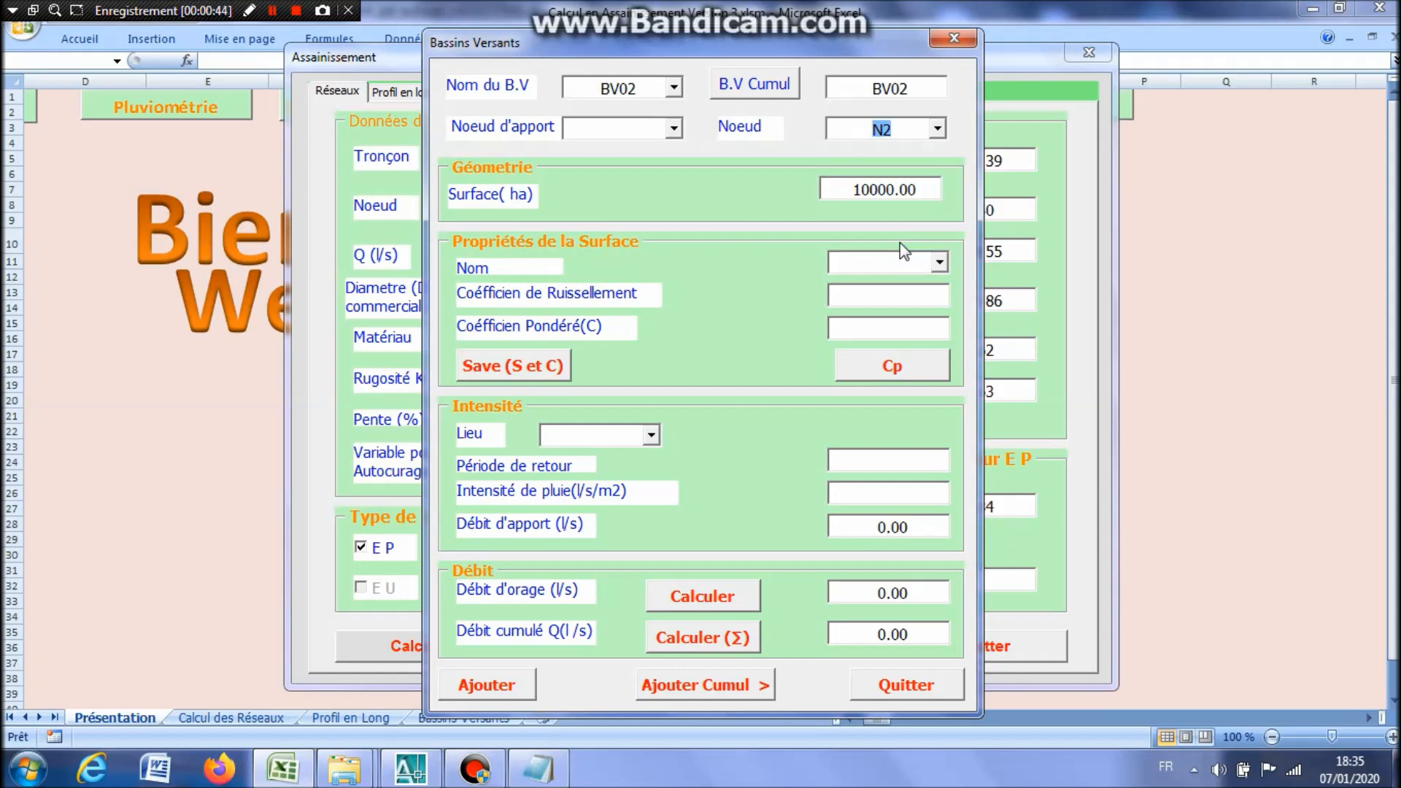
Set the surface type of basin BV02 to pelouse, save its area and runoff coefficient, and compute the weighted coefficient.
click(939, 262)
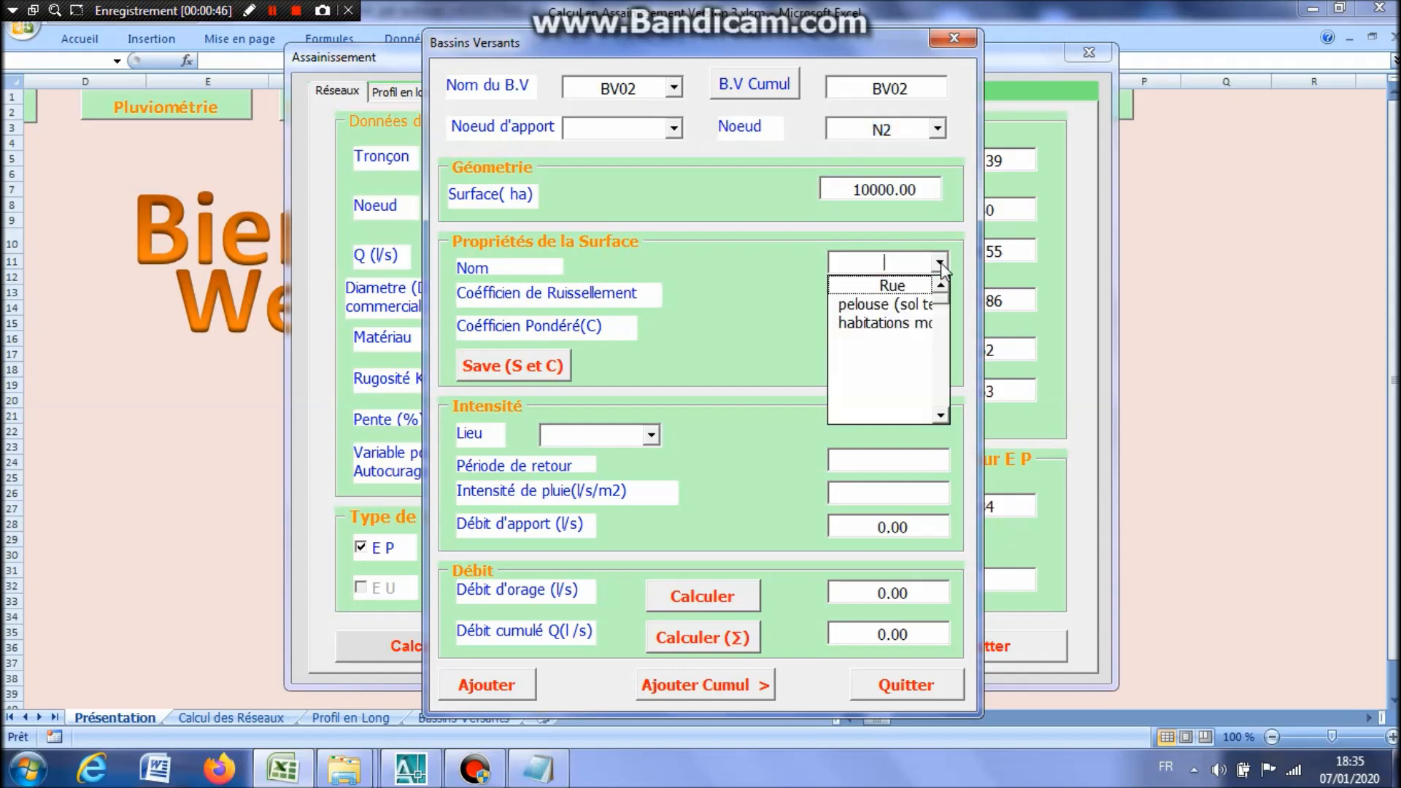
click(906, 303)
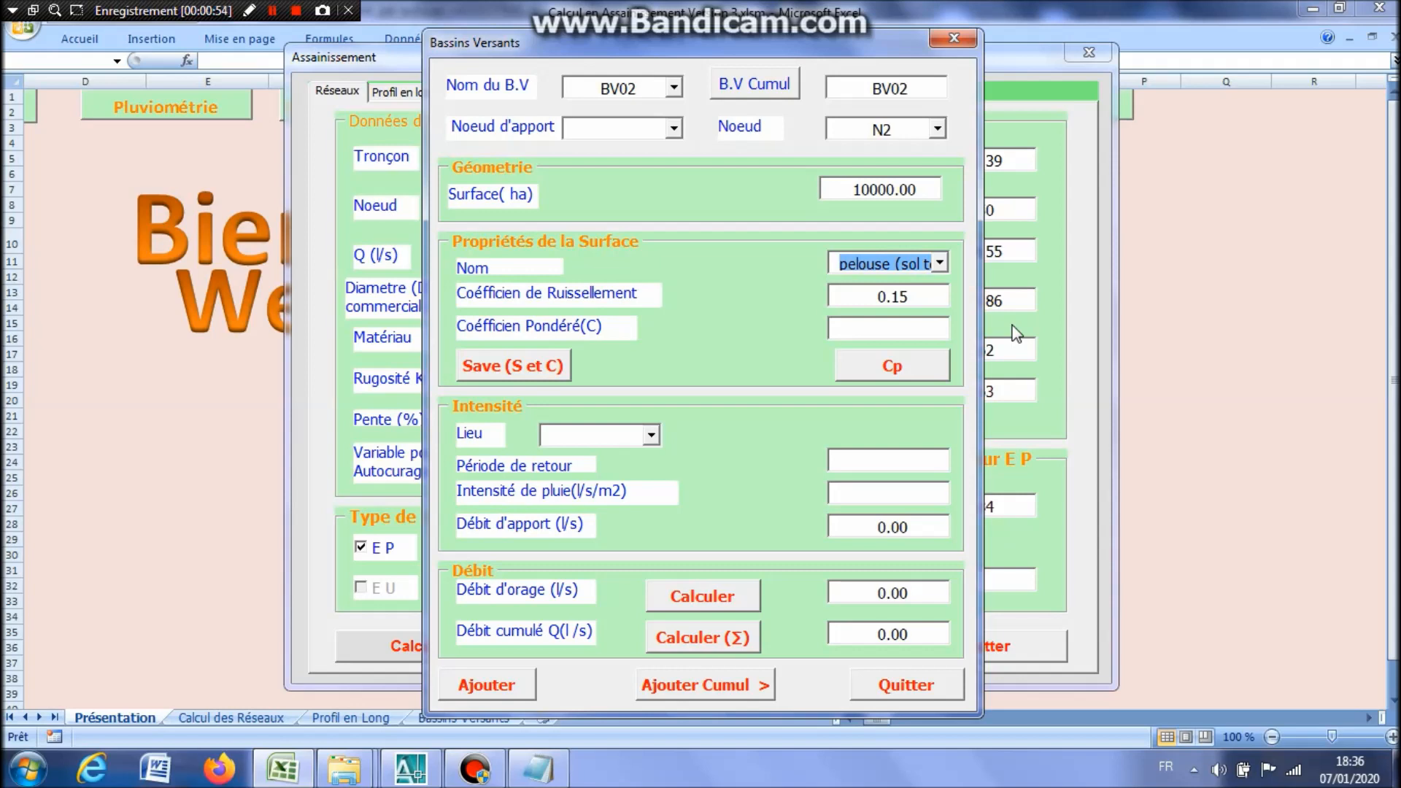
click(546, 372)
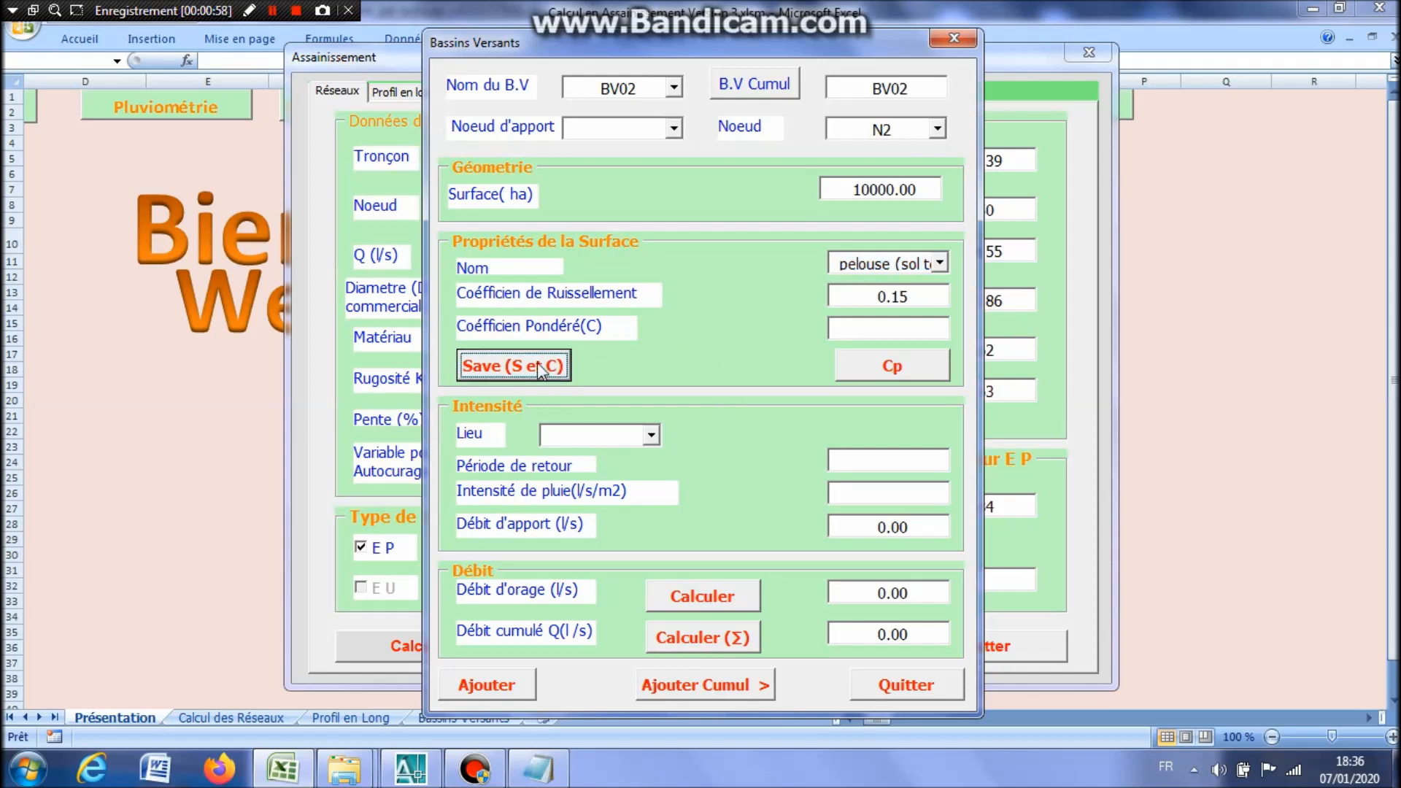
click(903, 371)
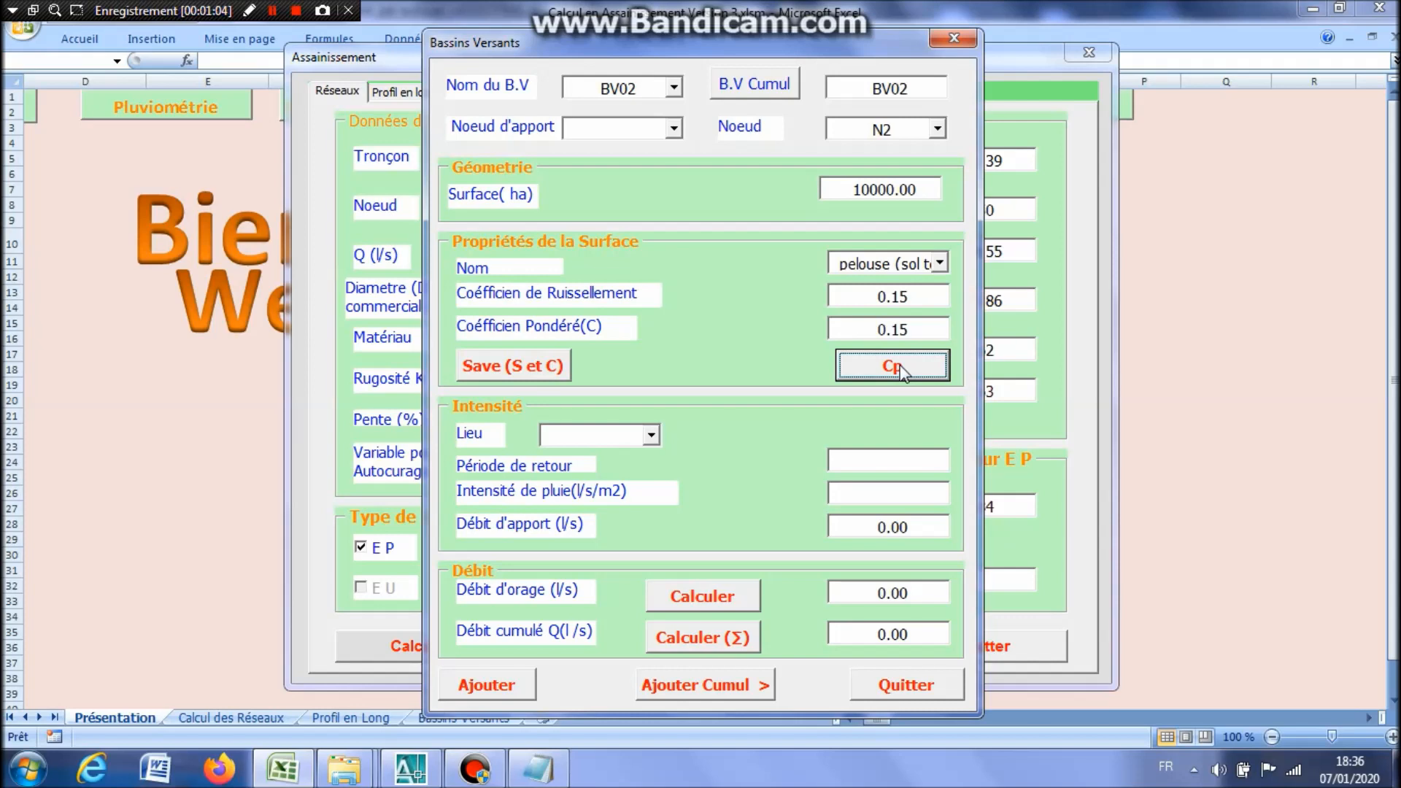
Calculate the storm flow of basin BV02 with the Alger rainfall intensity and add the basin record.
click(652, 436)
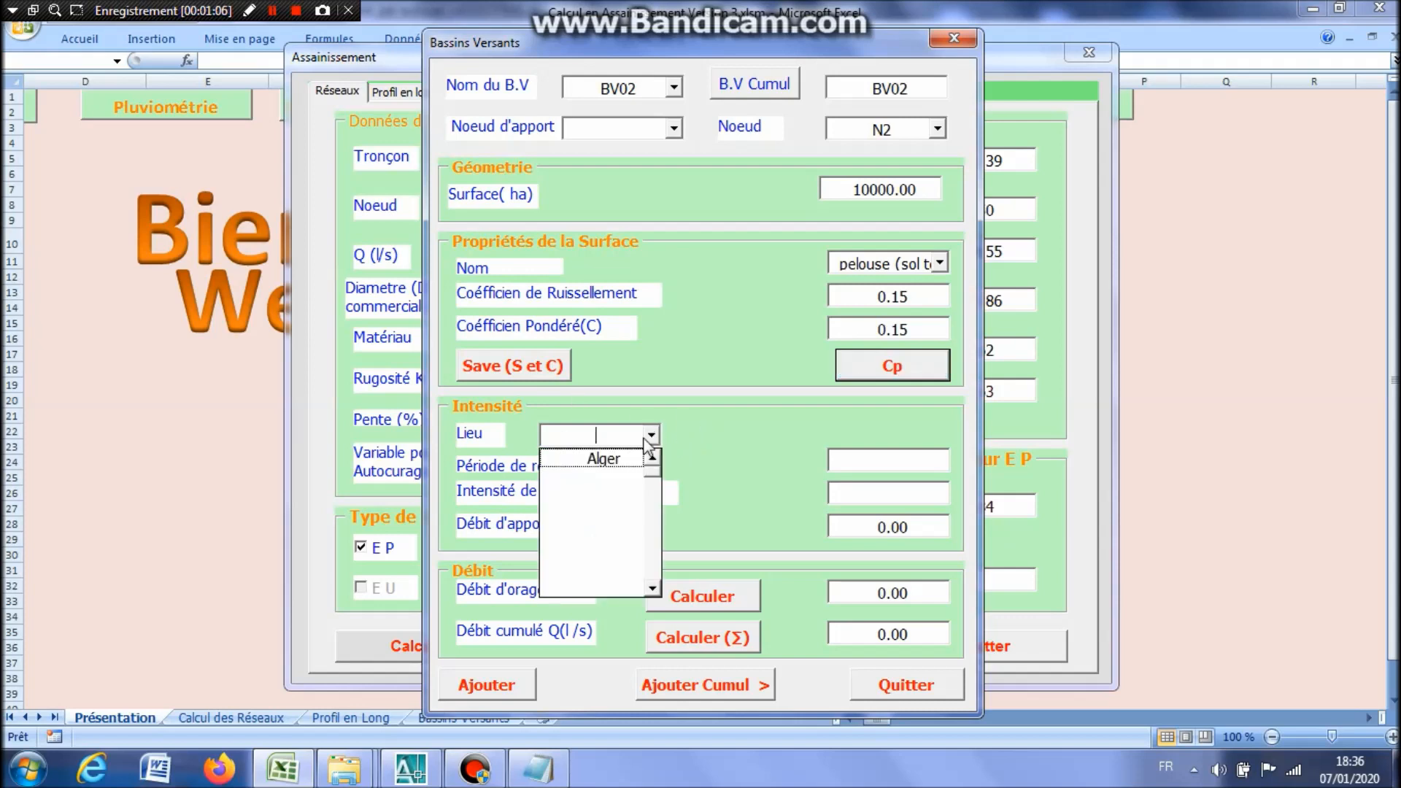
click(604, 460)
click(730, 599)
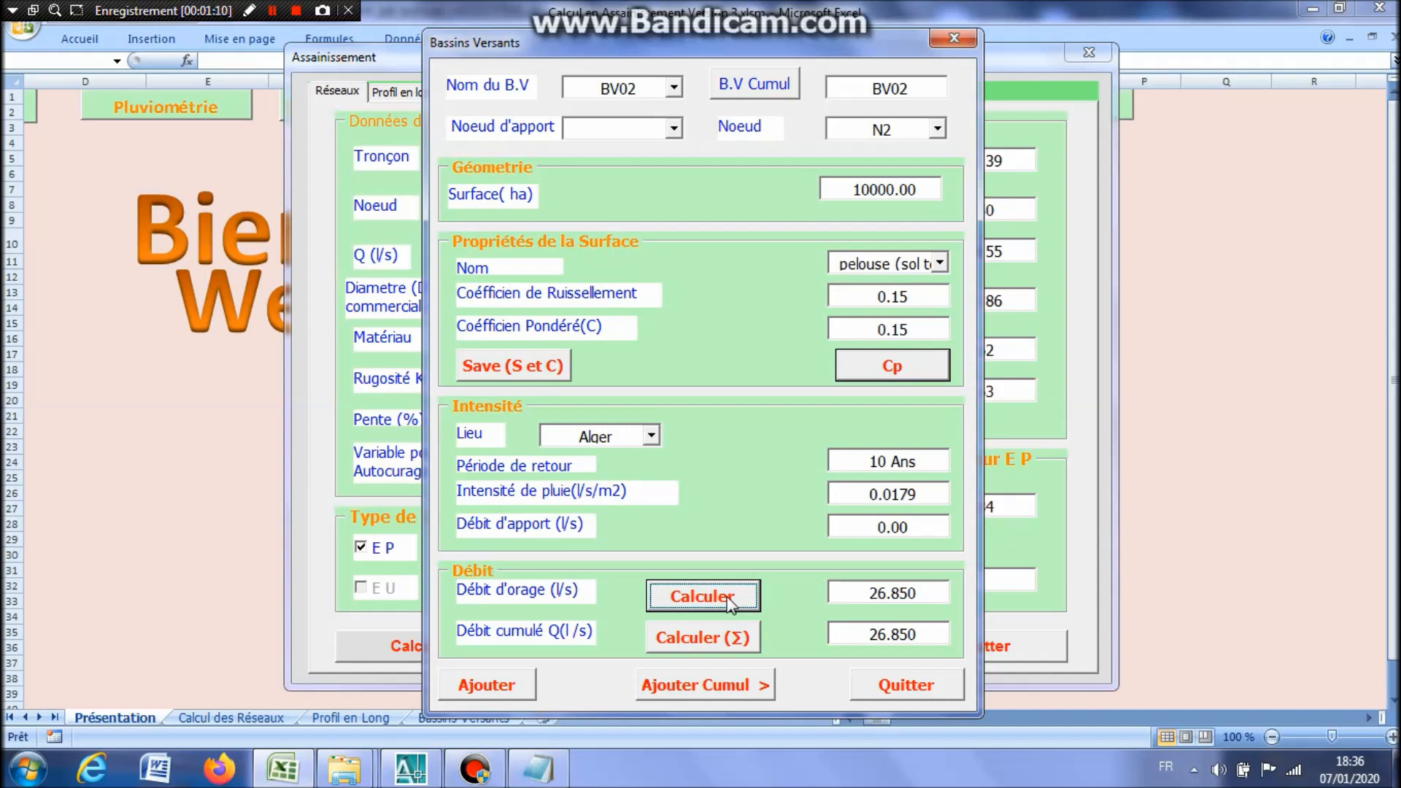
click(503, 697)
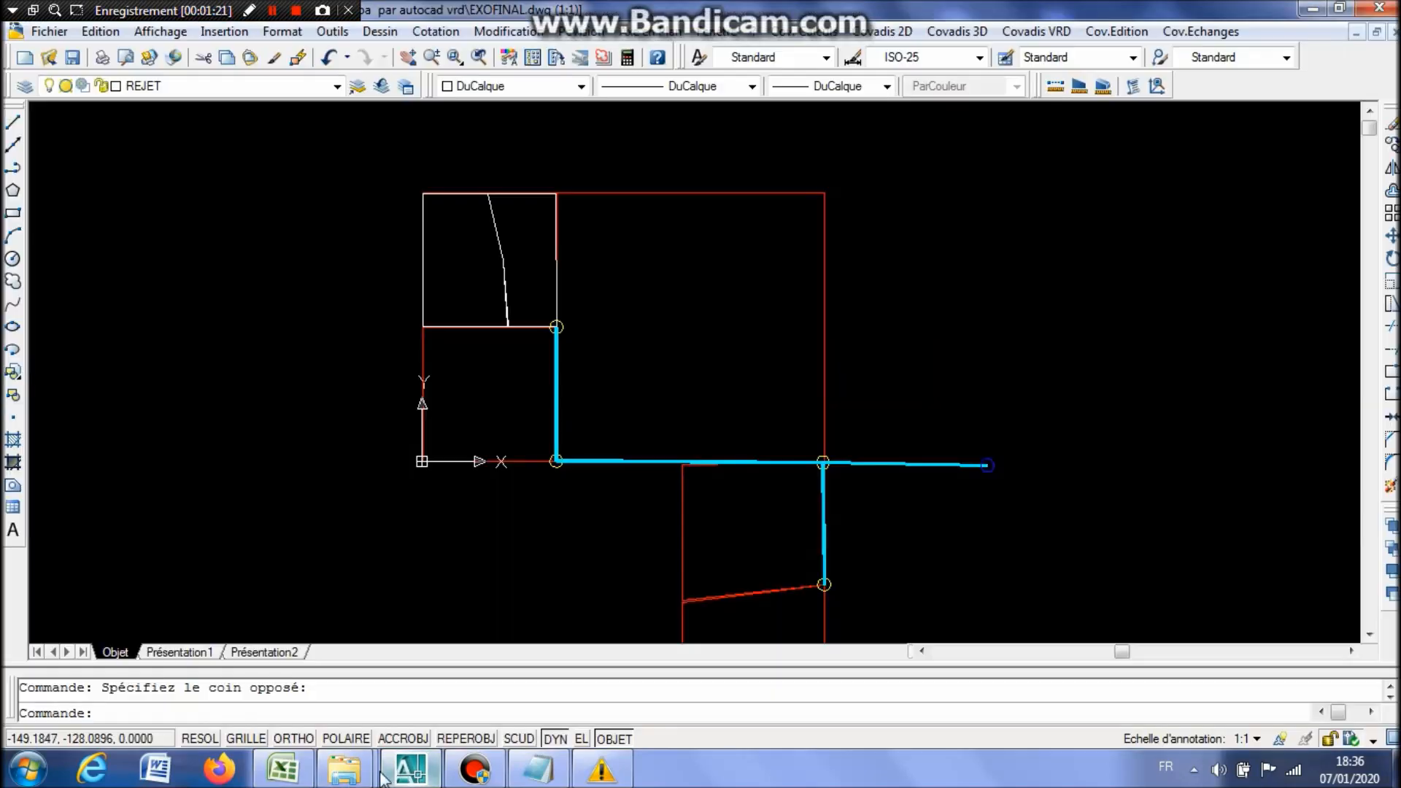
Check the basins and sewer nodes in the AutoCAD drawing and return to the Excel drainage basin form.
click(410, 768)
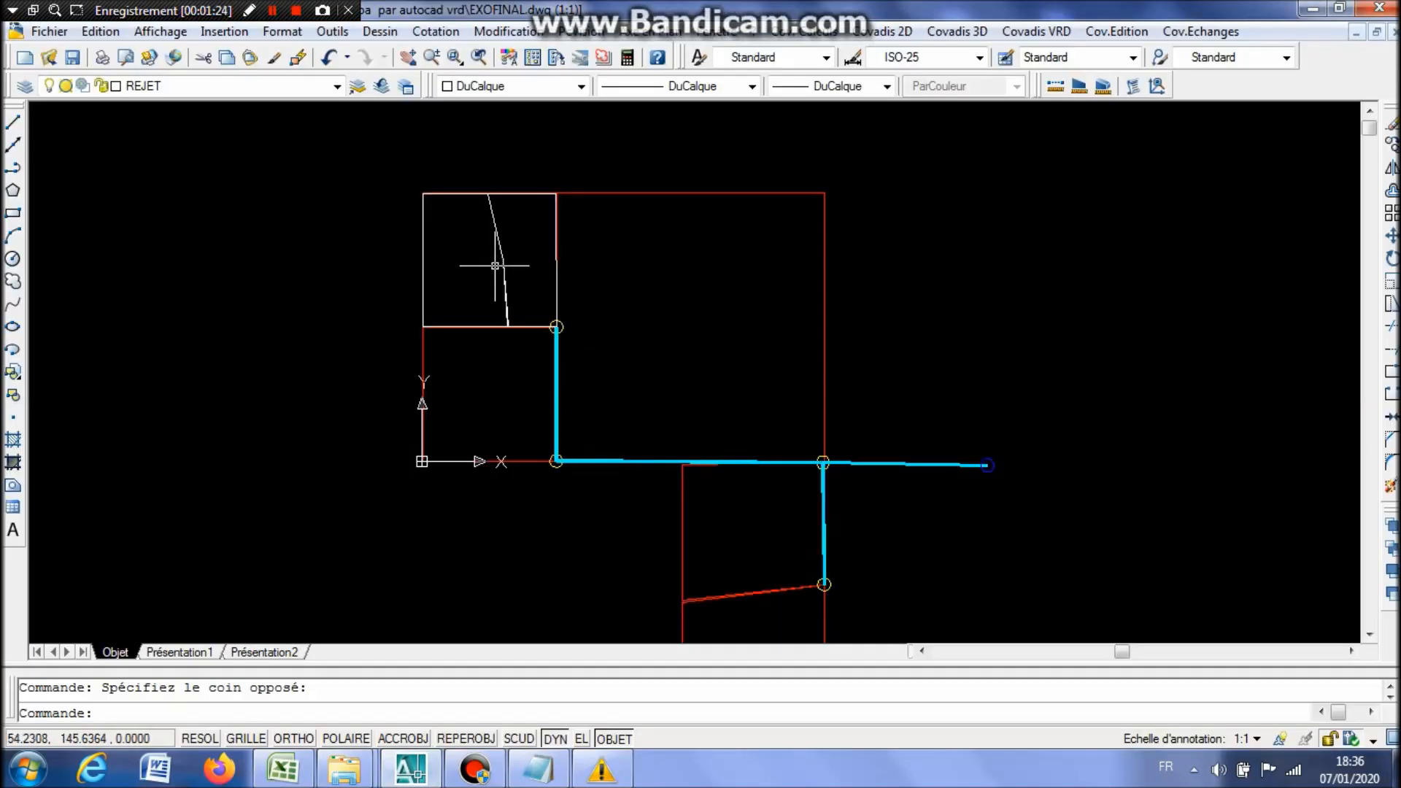
click(305, 778)
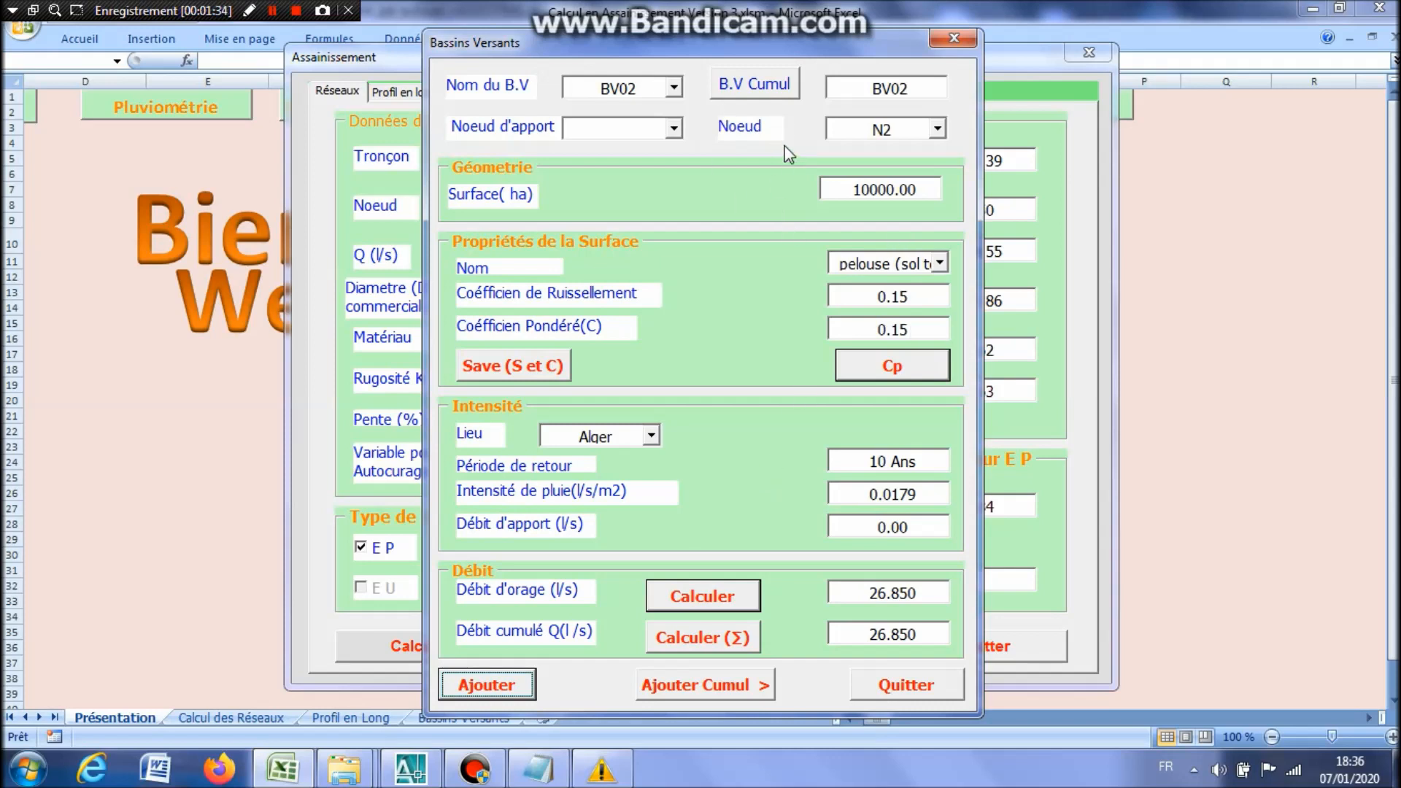
Select catchment BV01 and add it to BV02's cumulative catchment list at node N2.
click(674, 92)
scroll(672, 119, up, 1)
click(626, 109)
click(775, 97)
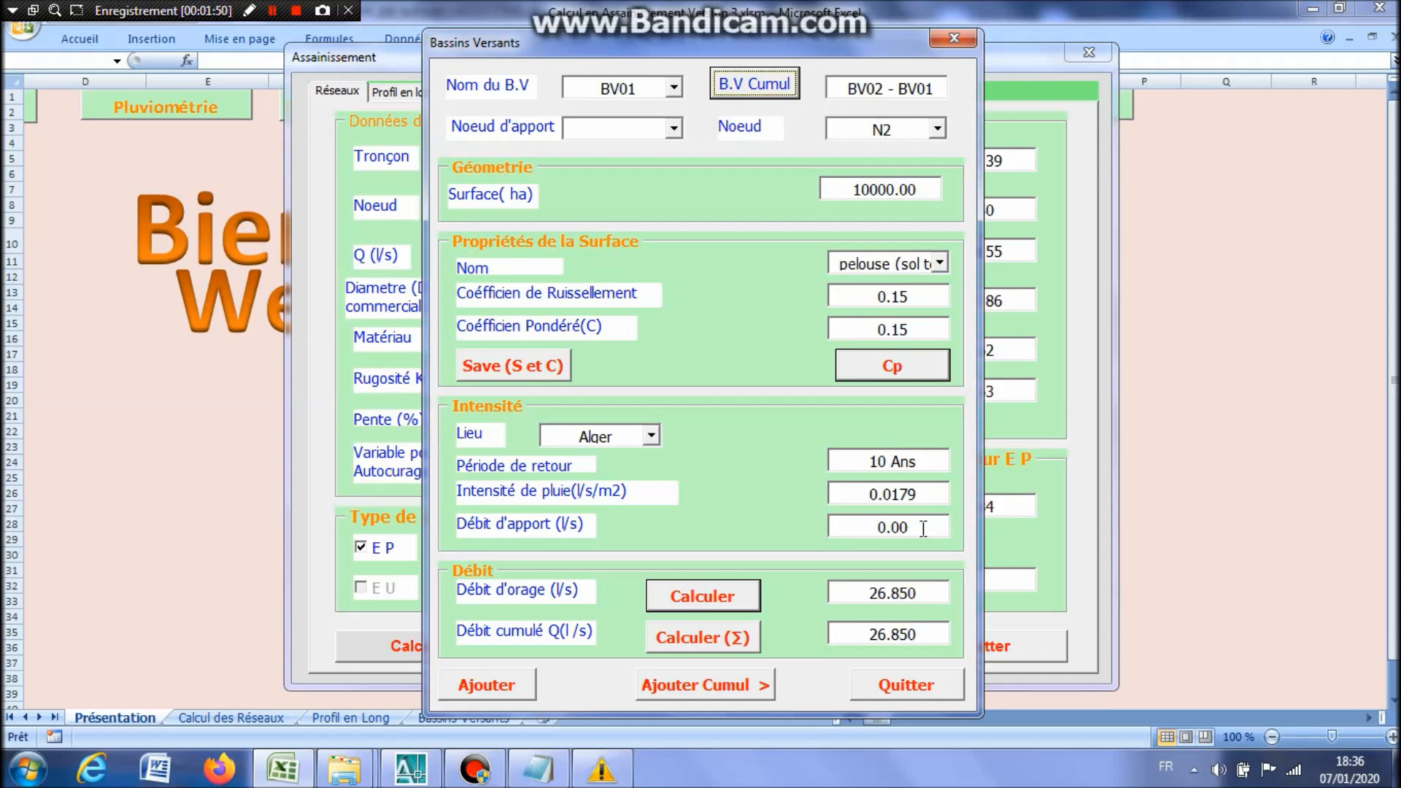
Calculate the cumulative flow at N2 with N1 as the contributing node, and record it before closing the catchment form.
click(674, 129)
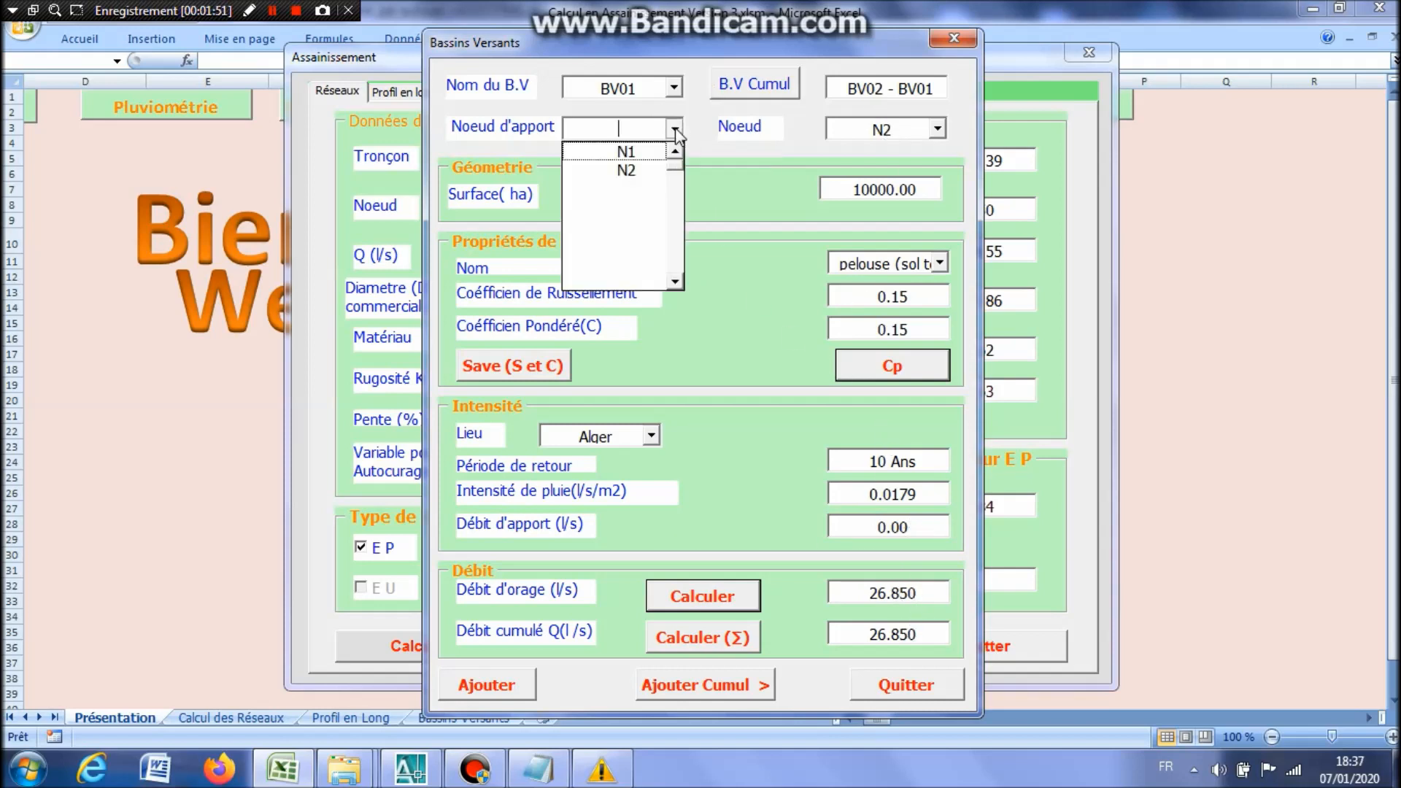
click(642, 151)
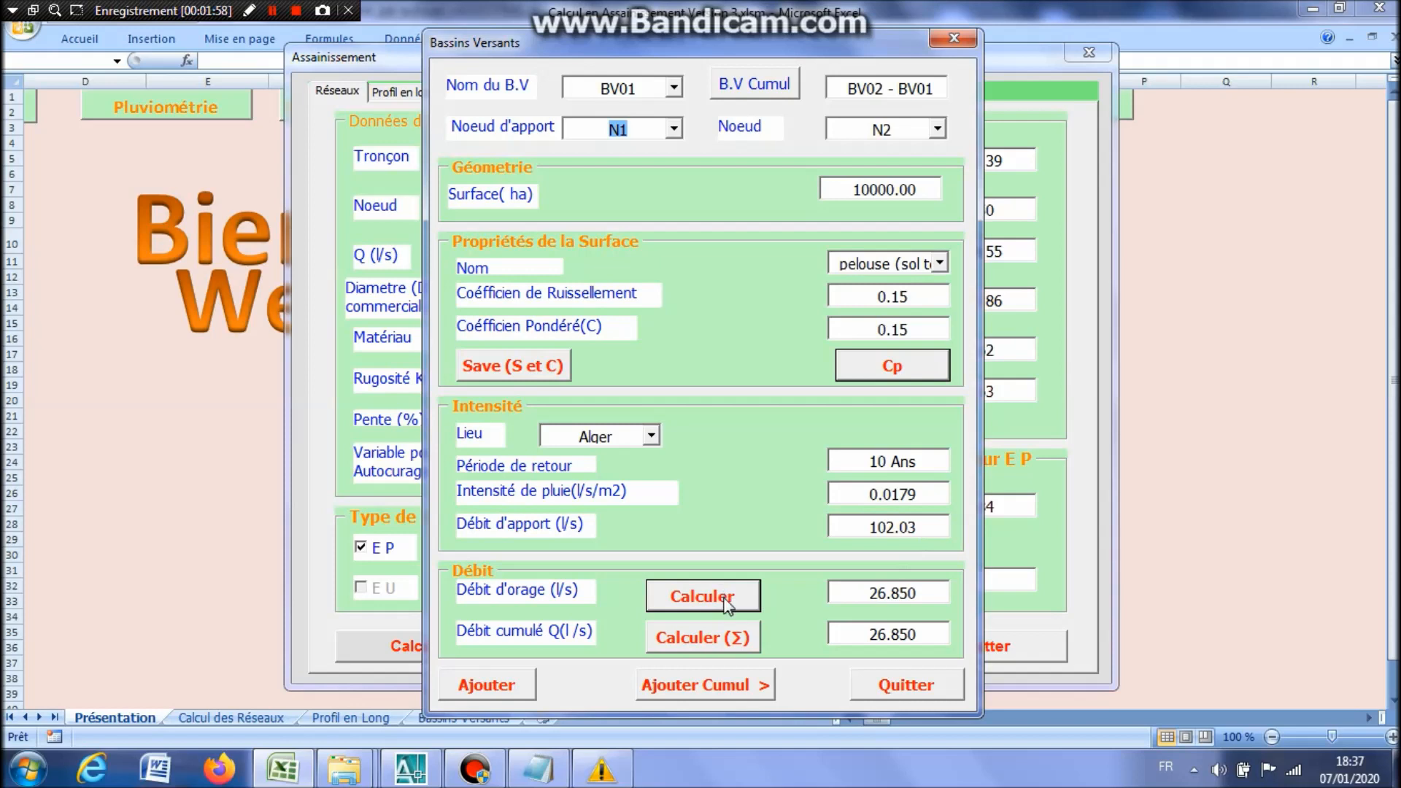
click(740, 637)
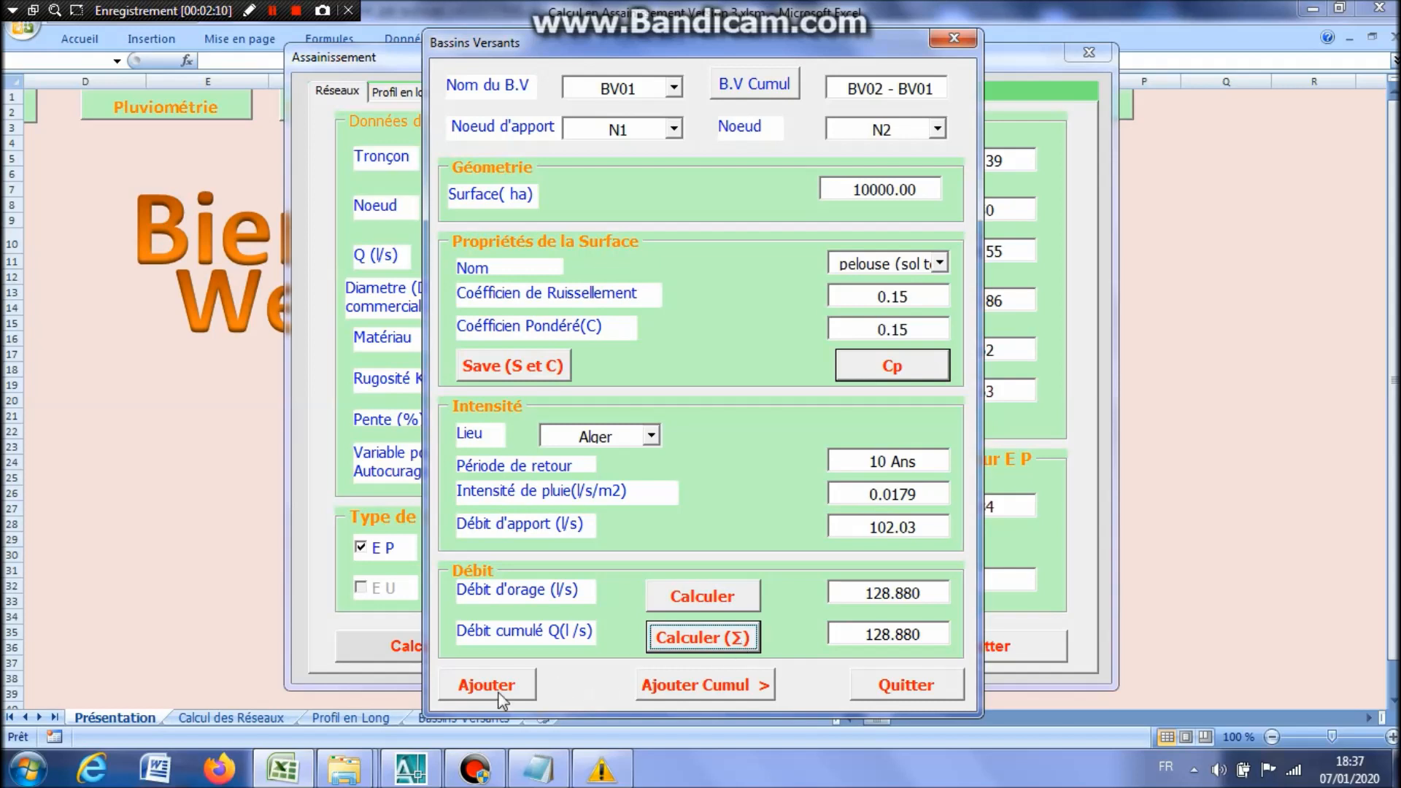
click(714, 688)
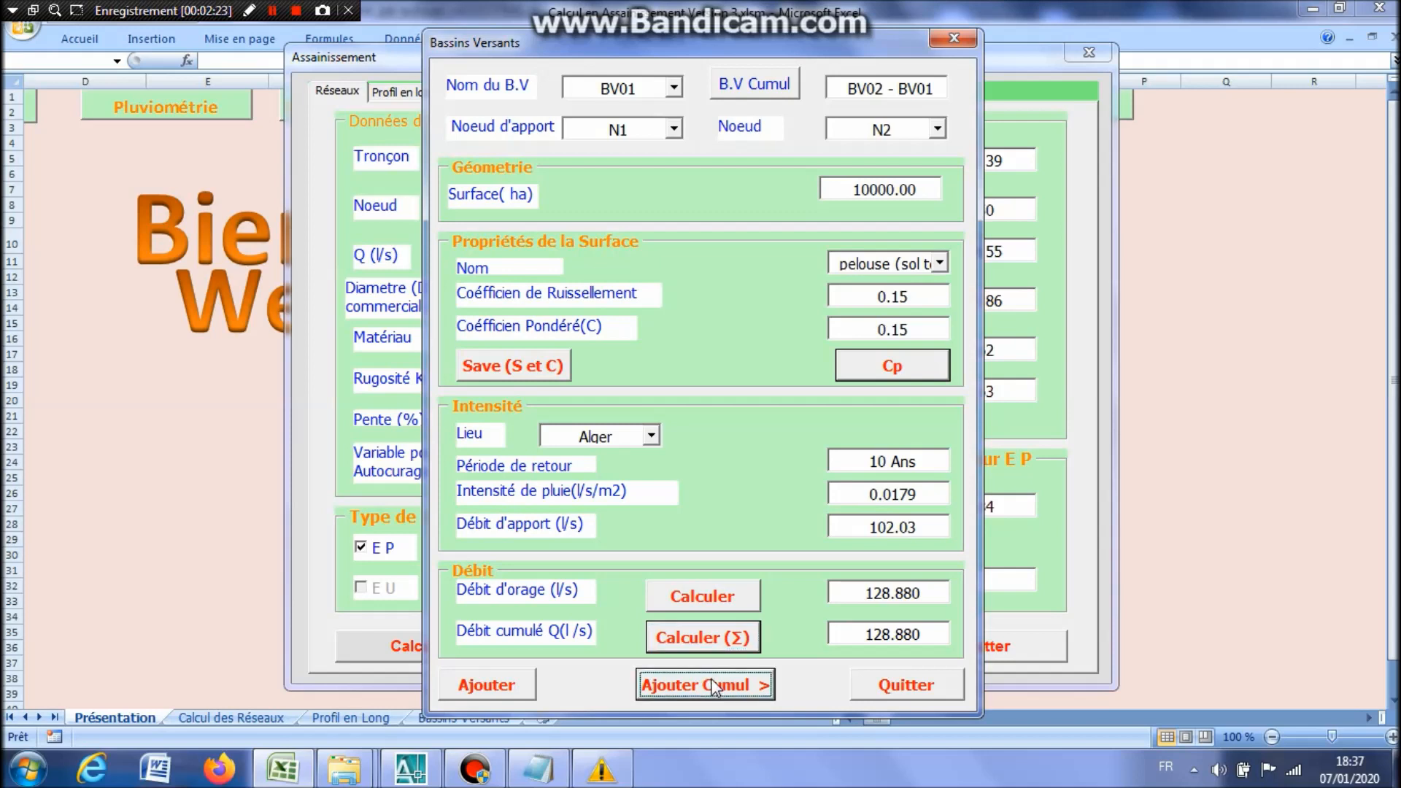
click(900, 682)
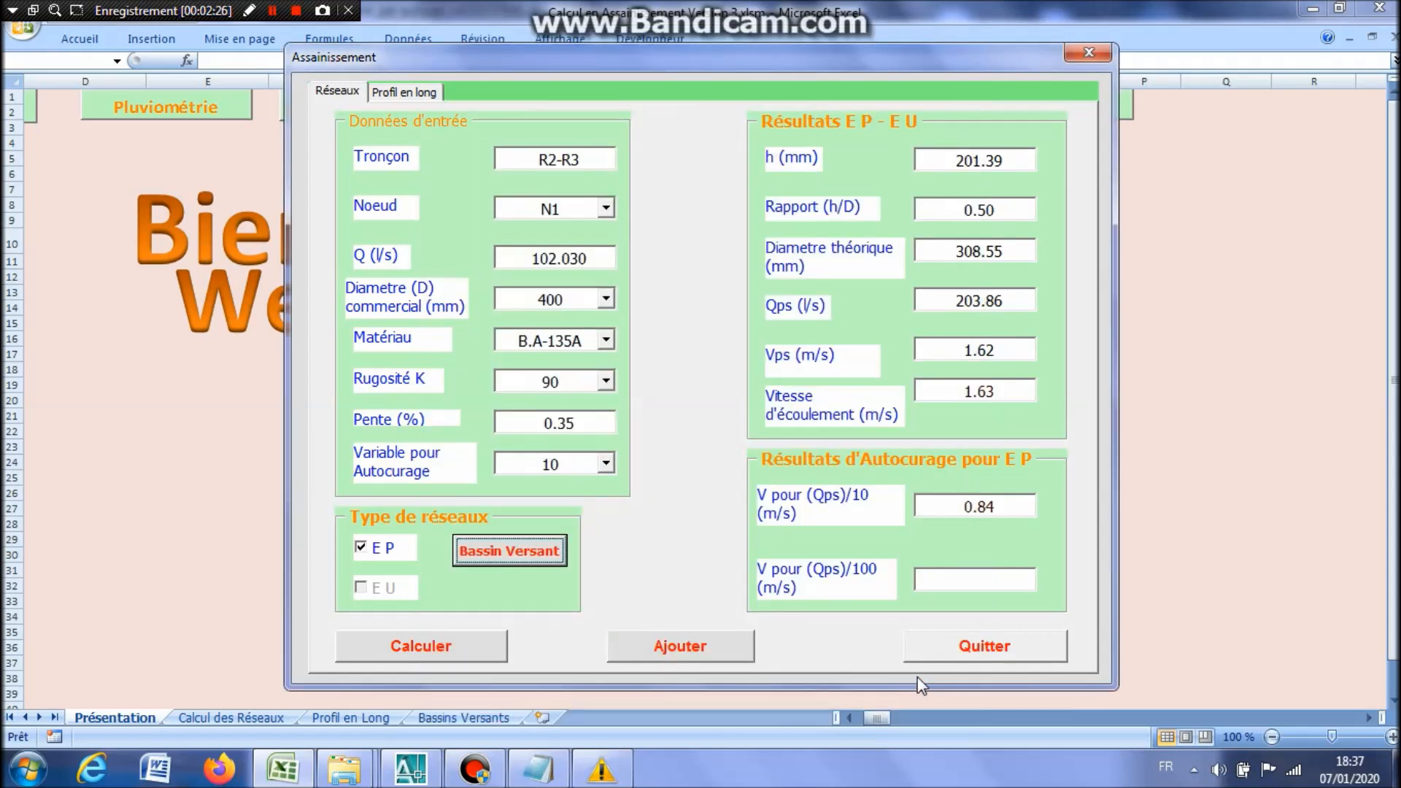
Assign node N2 to section R2-R3 and calculate its hydraulic results with the self-cleaning variable set to 1.
click(606, 208)
click(559, 249)
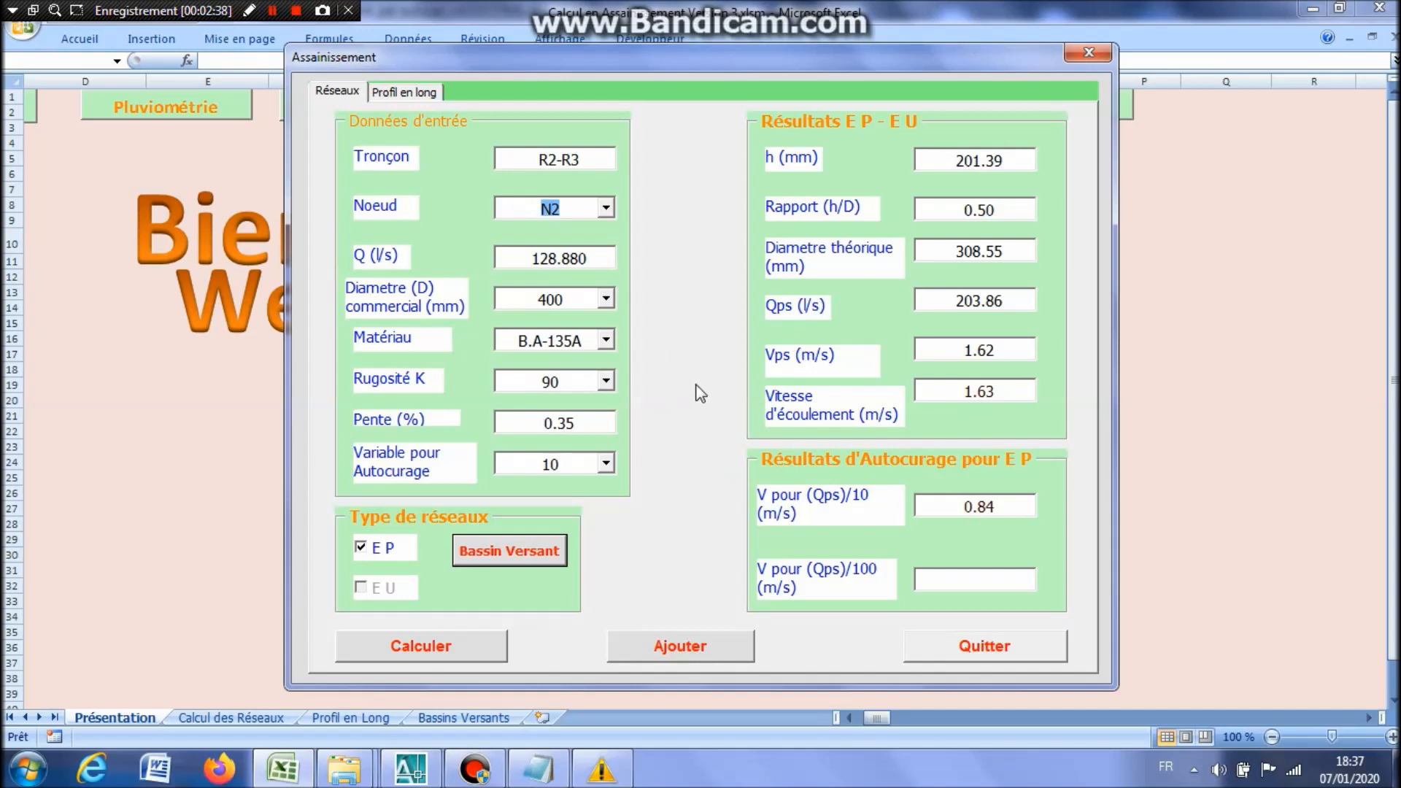
click(606, 462)
click(574, 488)
click(463, 655)
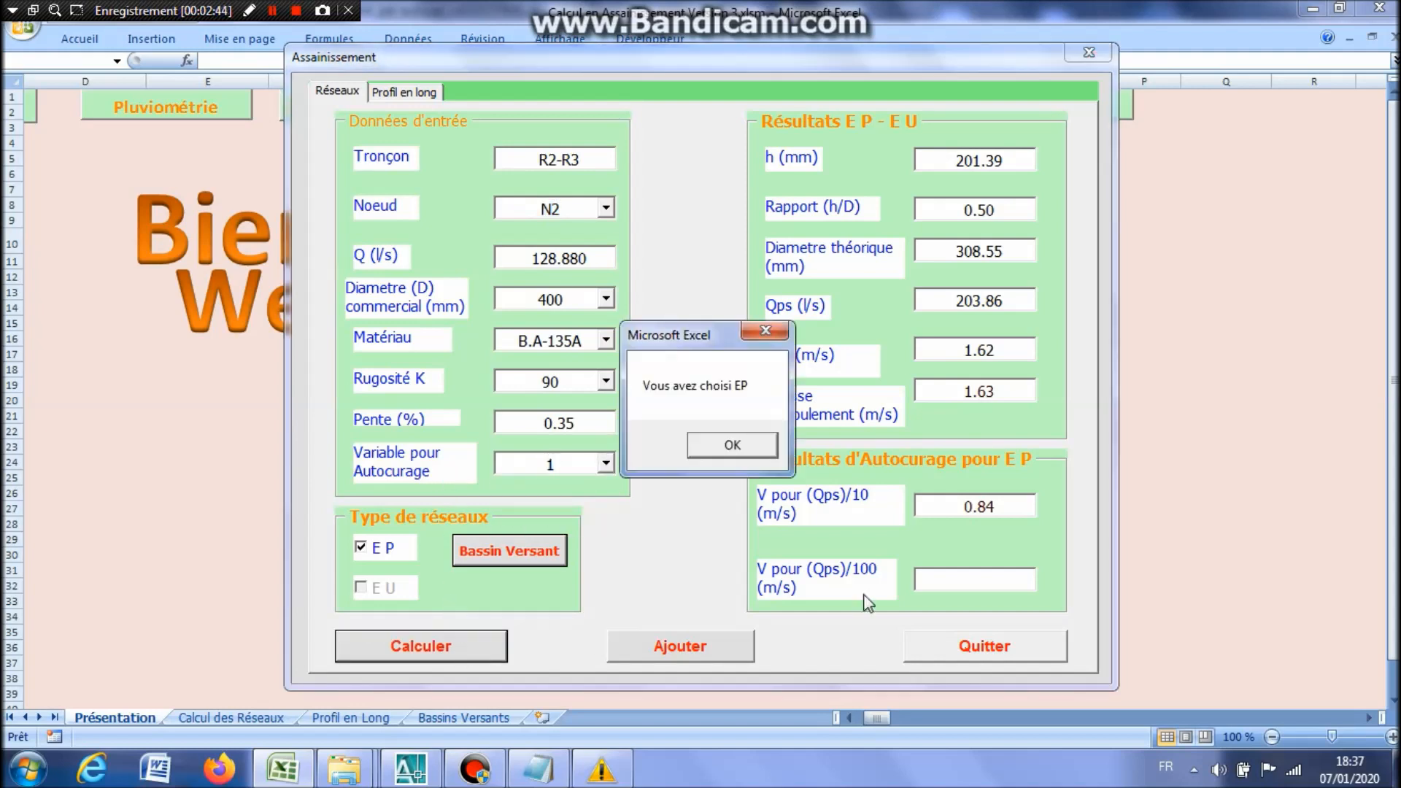
click(726, 443)
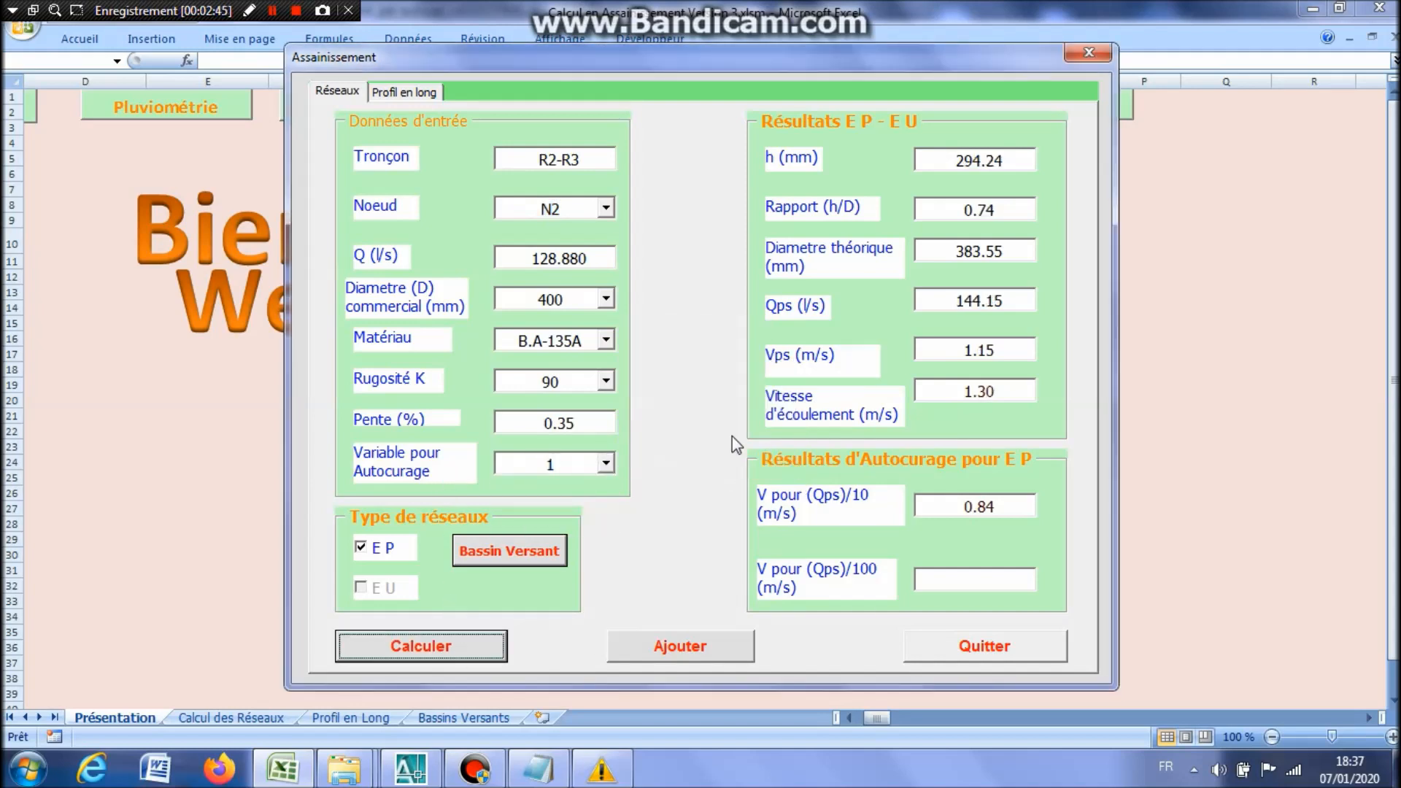
Calculate the self-cleaning velocity of section R2-R3 with the self-cleaning variable set to 10.
click(605, 462)
click(574, 504)
click(483, 648)
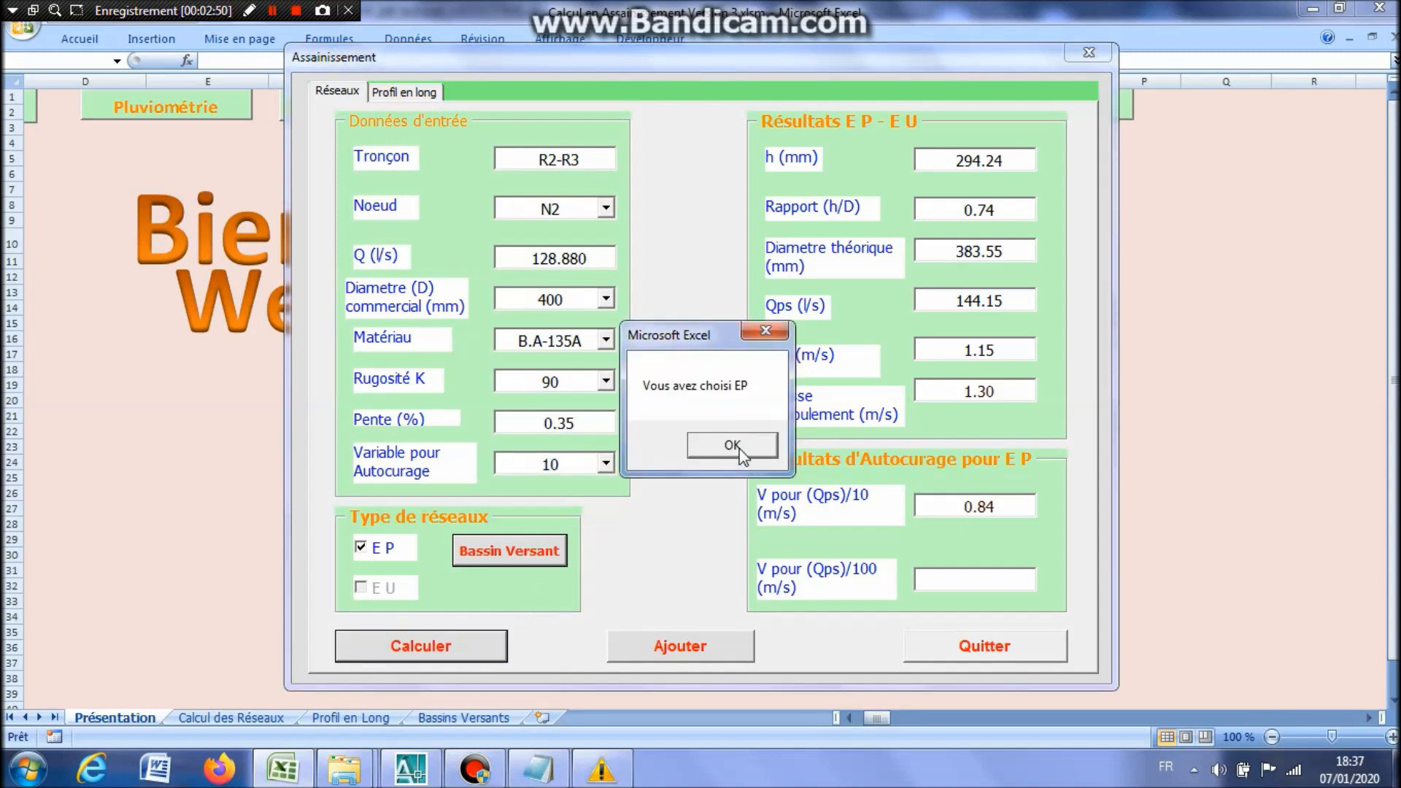
click(732, 446)
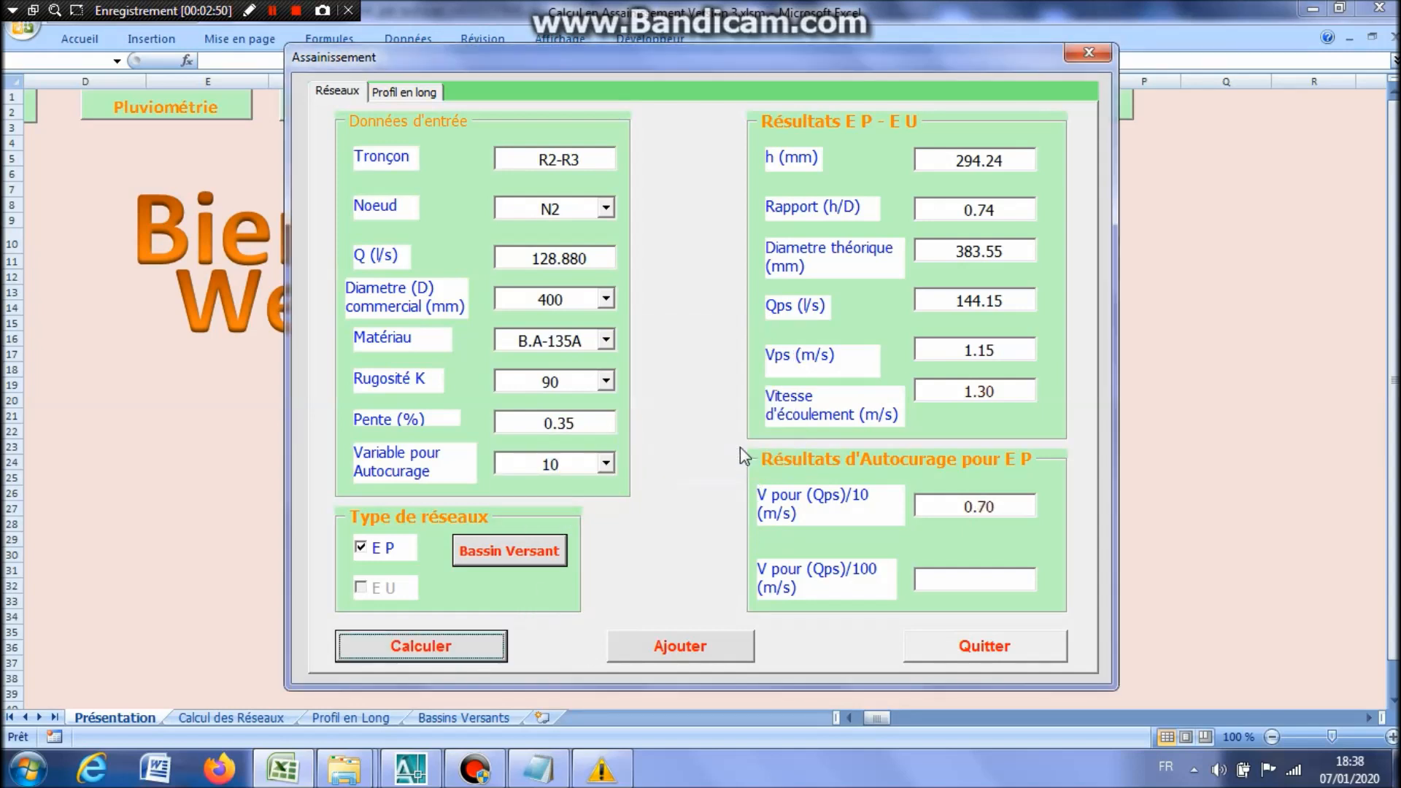
Repeat the R2-R3 calculation with the self-cleaning variable at 1 and again at 10.
click(606, 463)
click(587, 484)
click(471, 651)
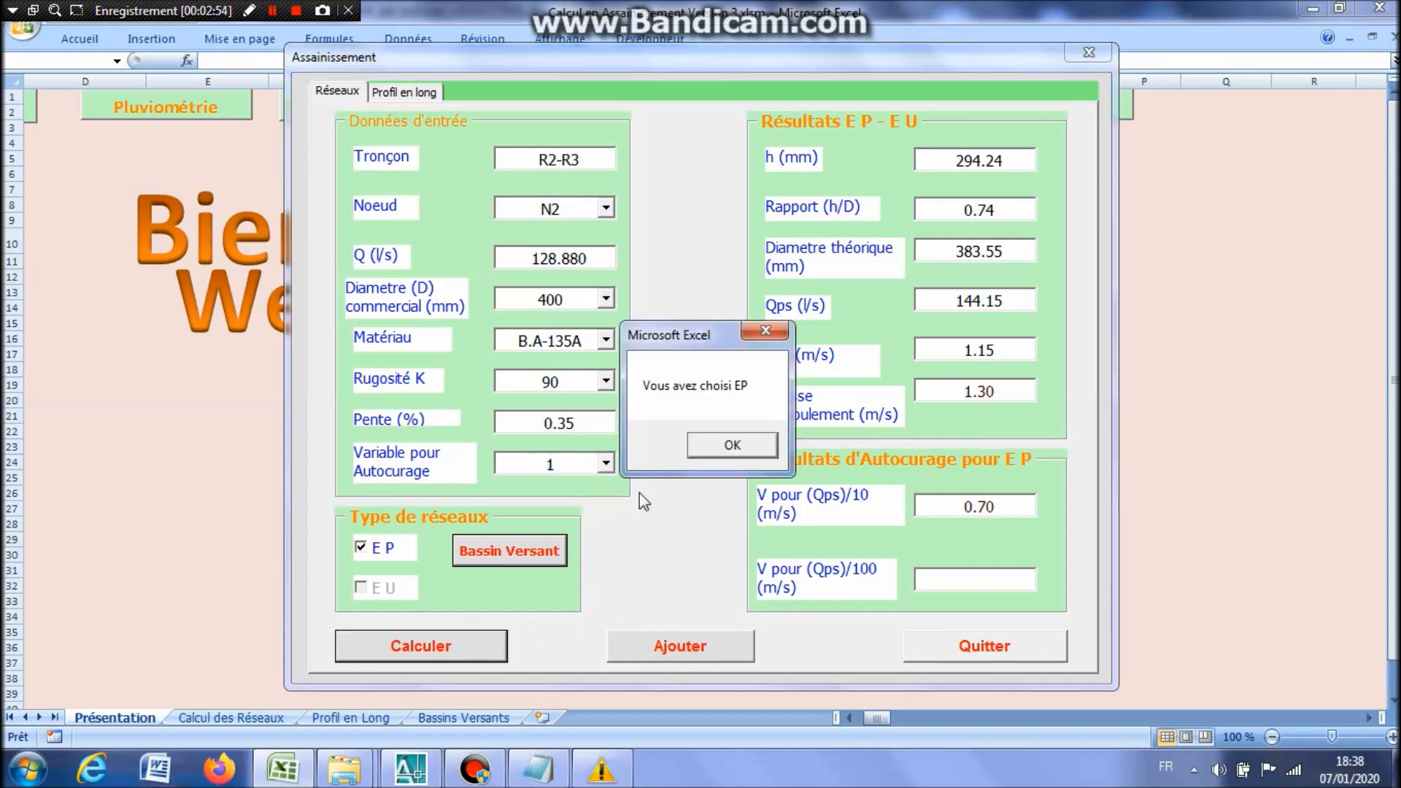
click(726, 446)
click(607, 464)
click(581, 506)
click(466, 650)
click(726, 447)
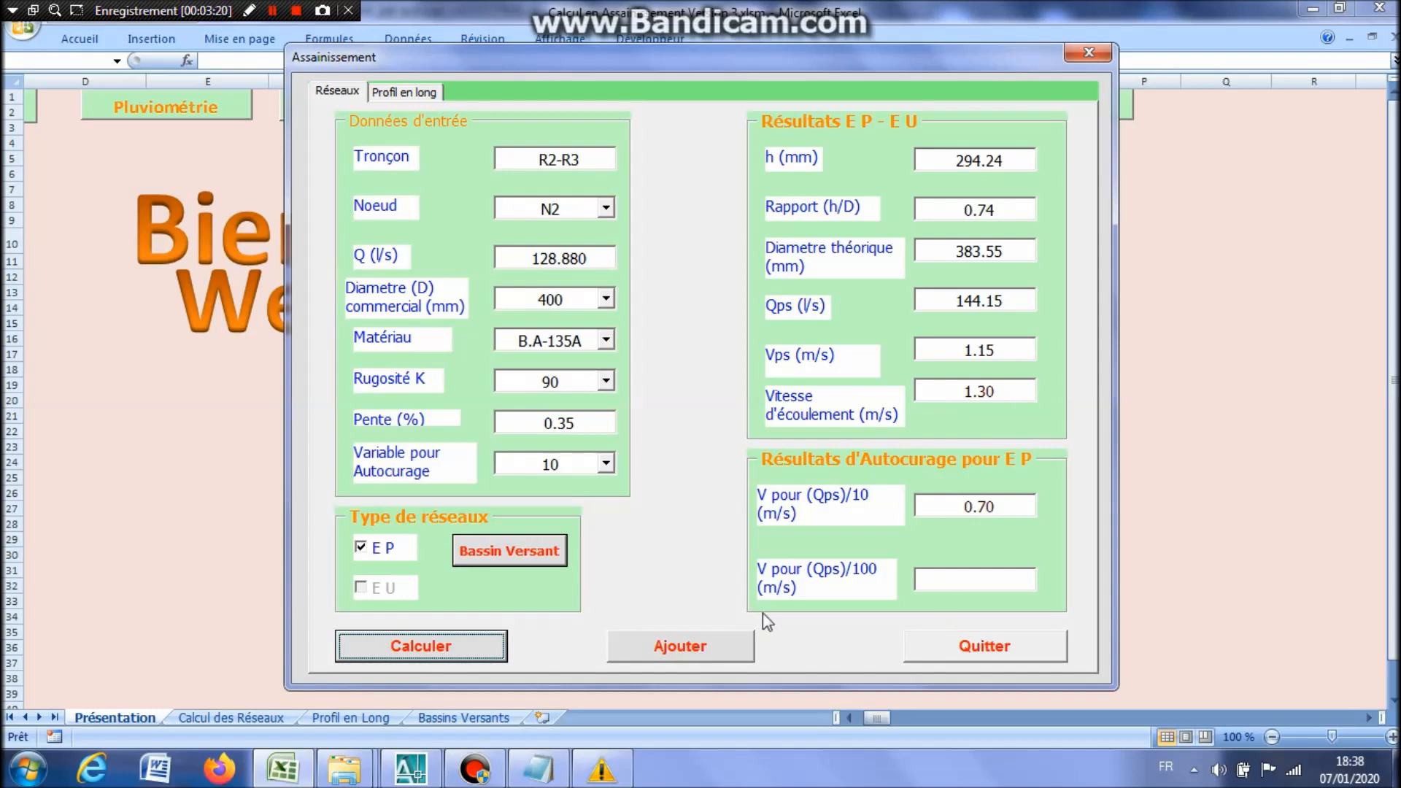
Add section R2-R3's network results and its upstream node N2 profile data to their tables.
click(697, 647)
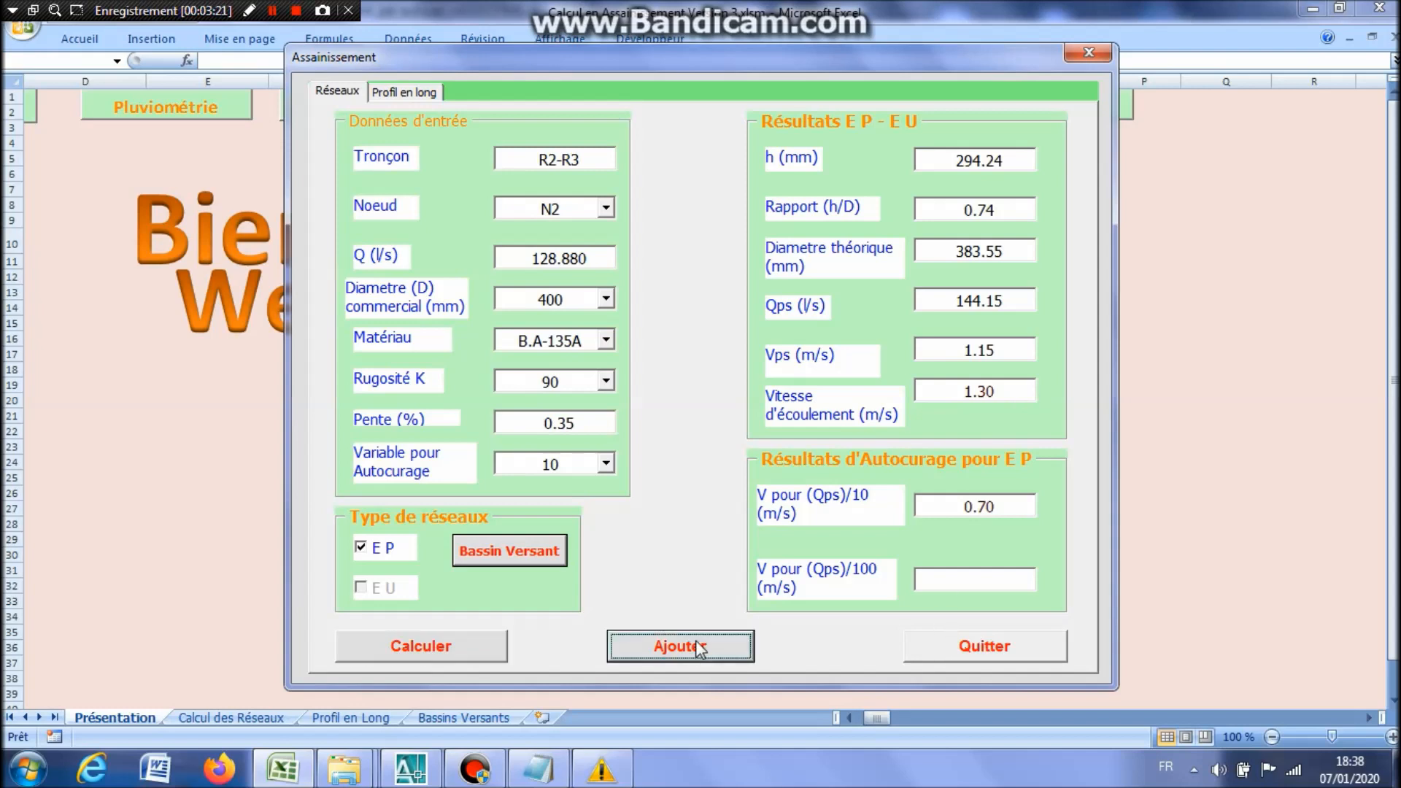
click(422, 92)
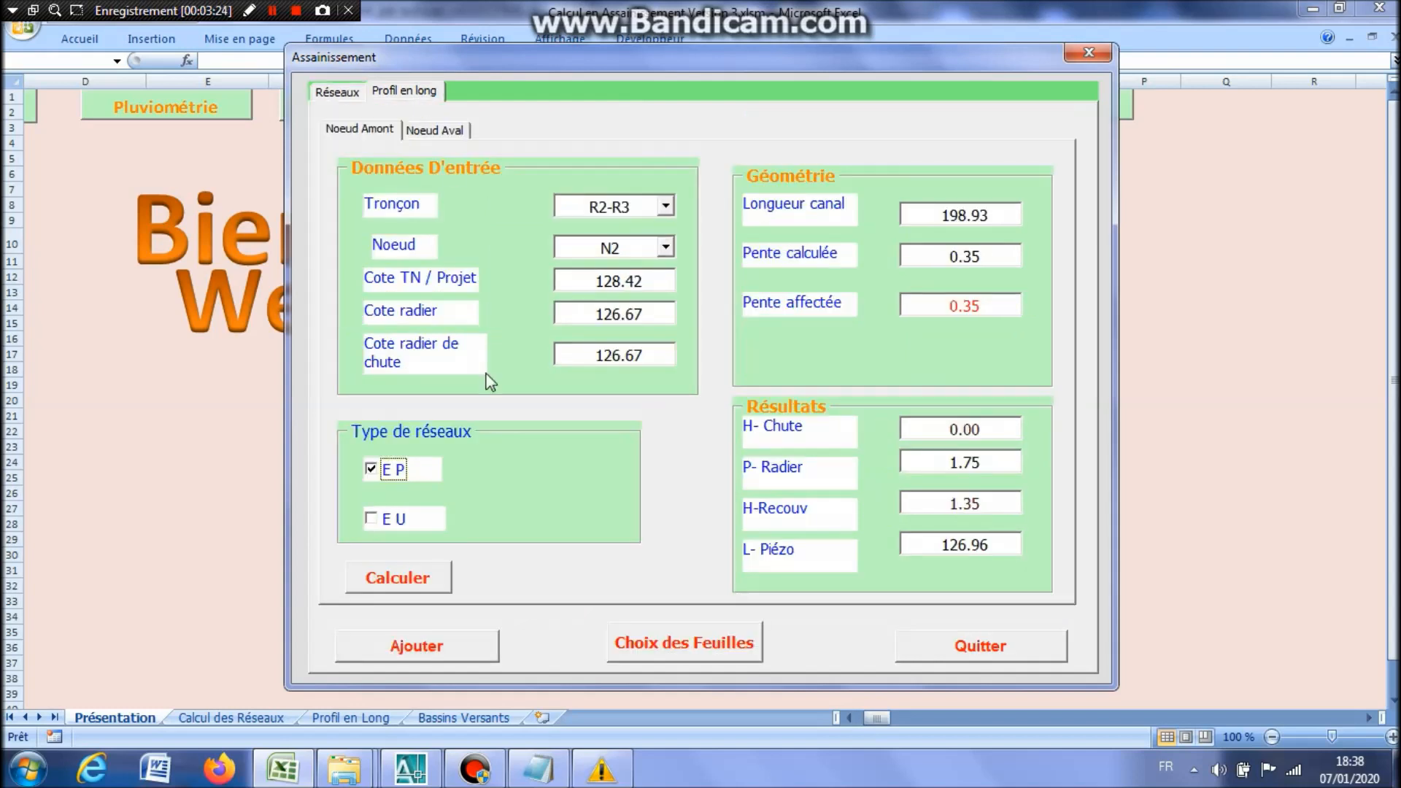
click(422, 650)
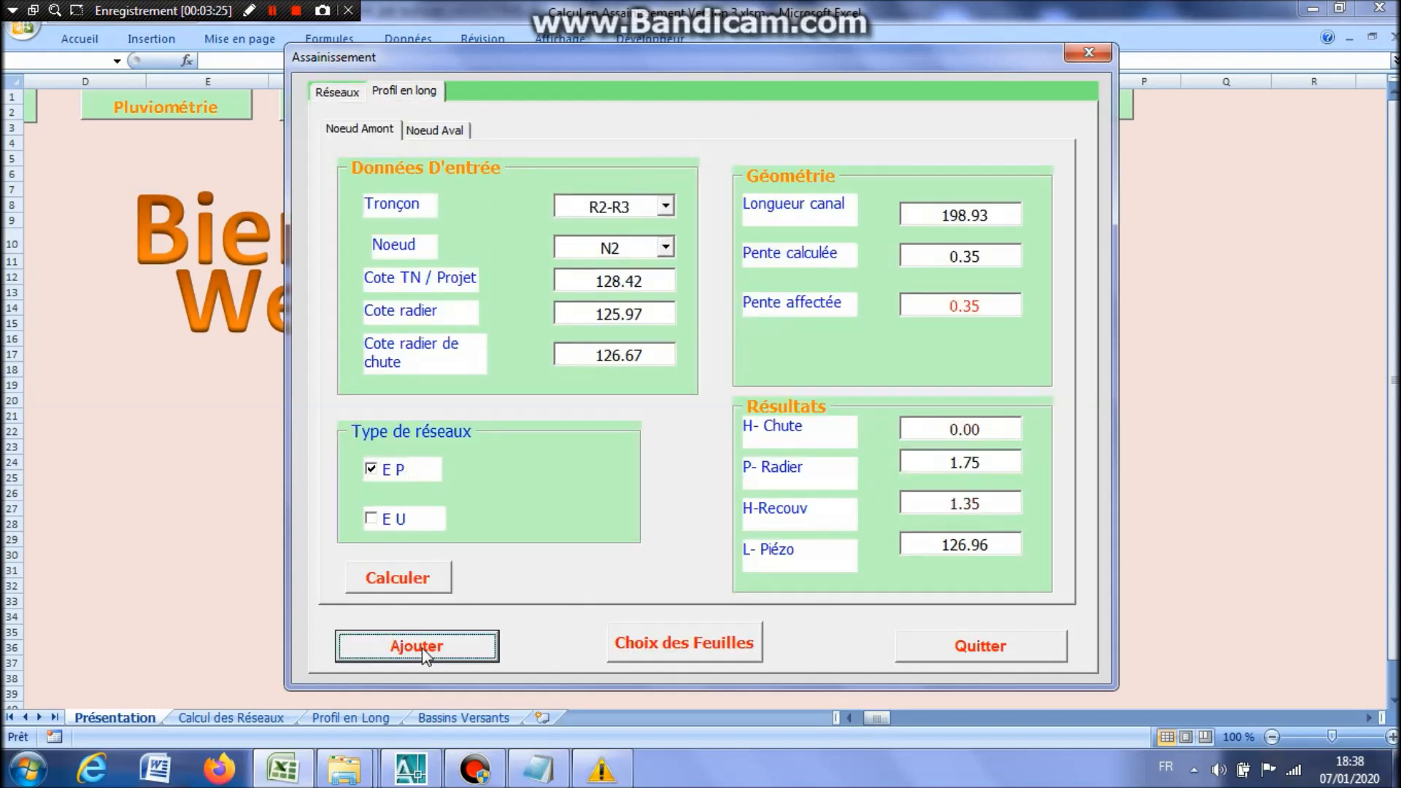
Display the Calcul des Réseaux sheet and examine the recorded rows for sections R1-R2 and R2-R3.
click(702, 652)
click(574, 357)
click(587, 485)
click(830, 447)
click(803, 491)
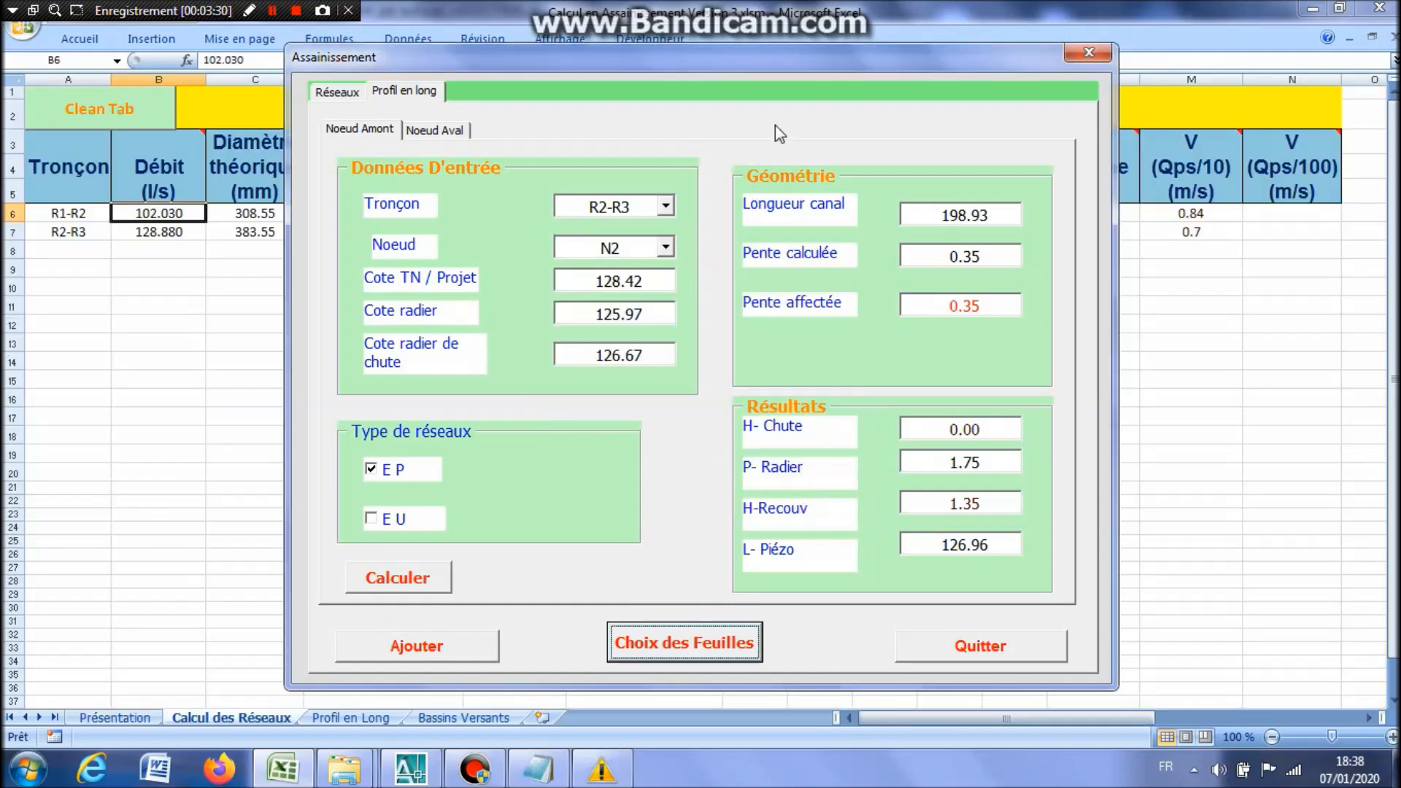
drag(741, 51, 639, 525)
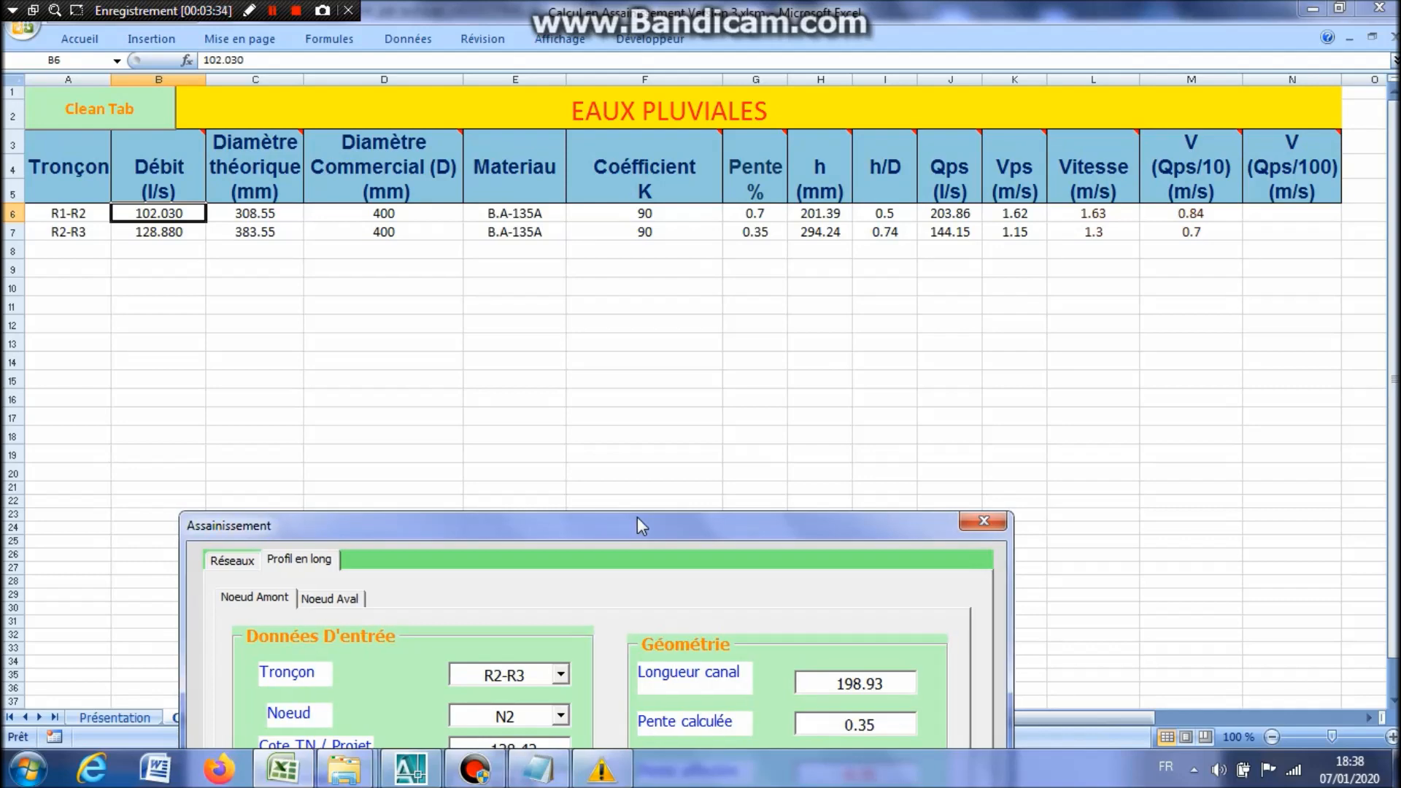
drag(637, 517, 770, 3)
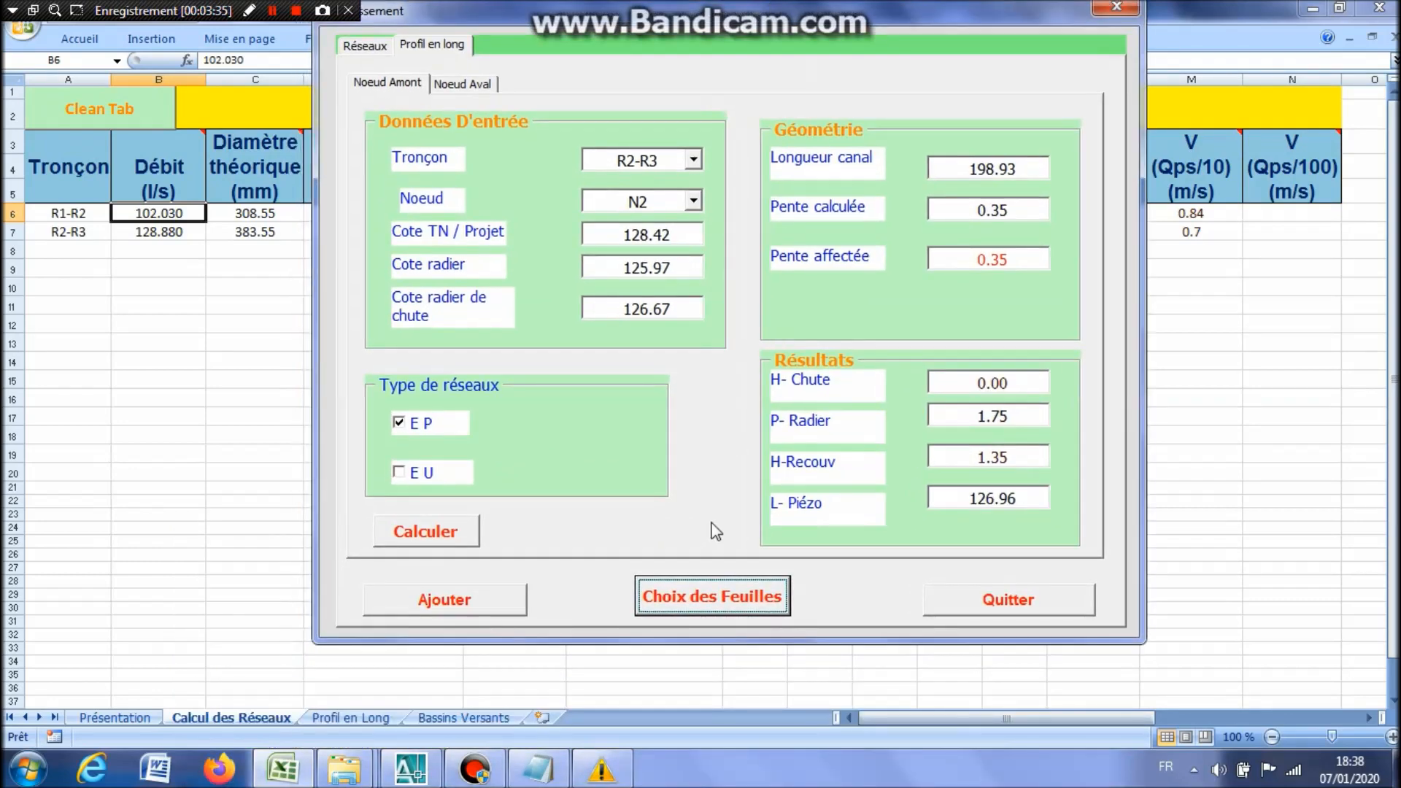
Display the Profil en Long sheet and examine the recorded profile rows for the network nodes.
click(703, 602)
click(572, 397)
click(603, 485)
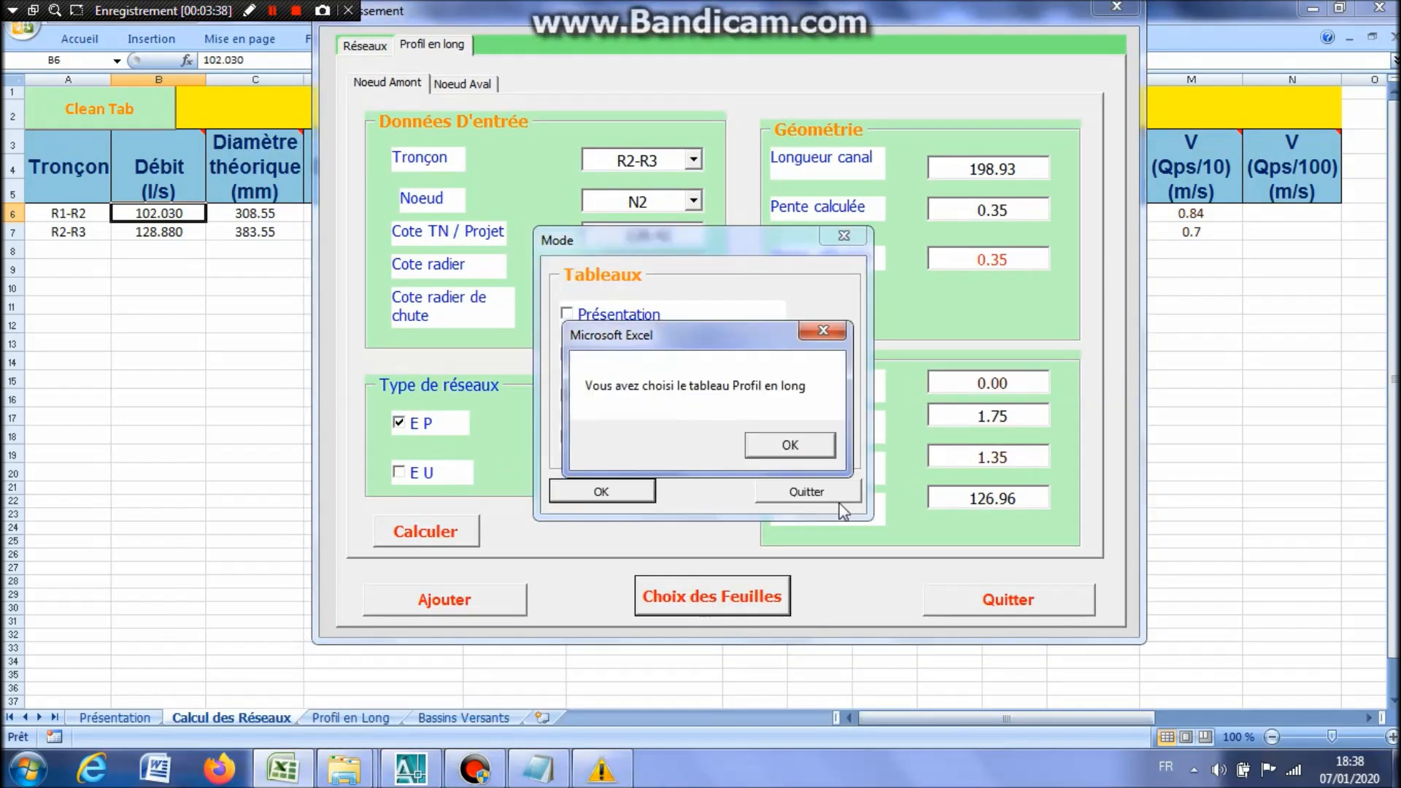
click(803, 449)
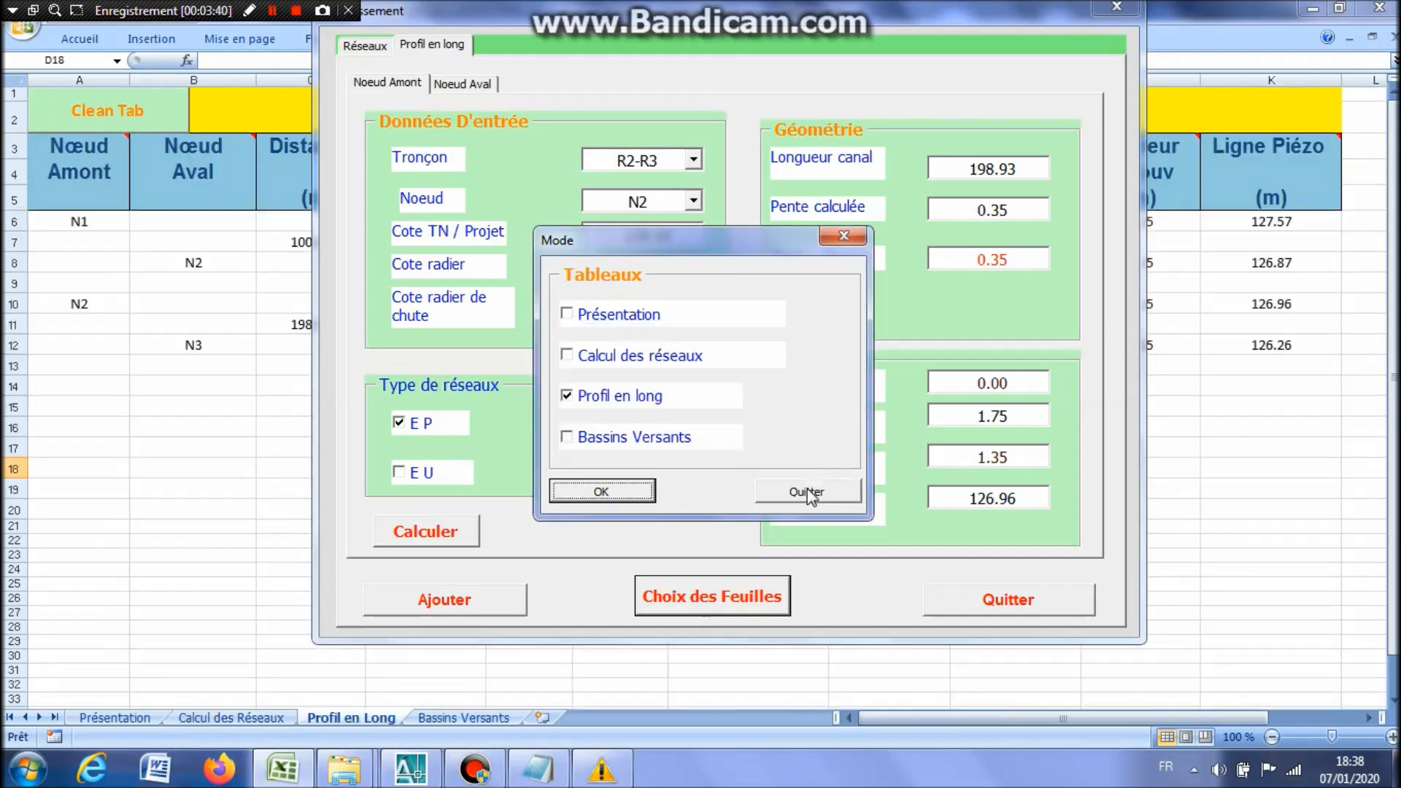
drag(837, 4, 720, 654)
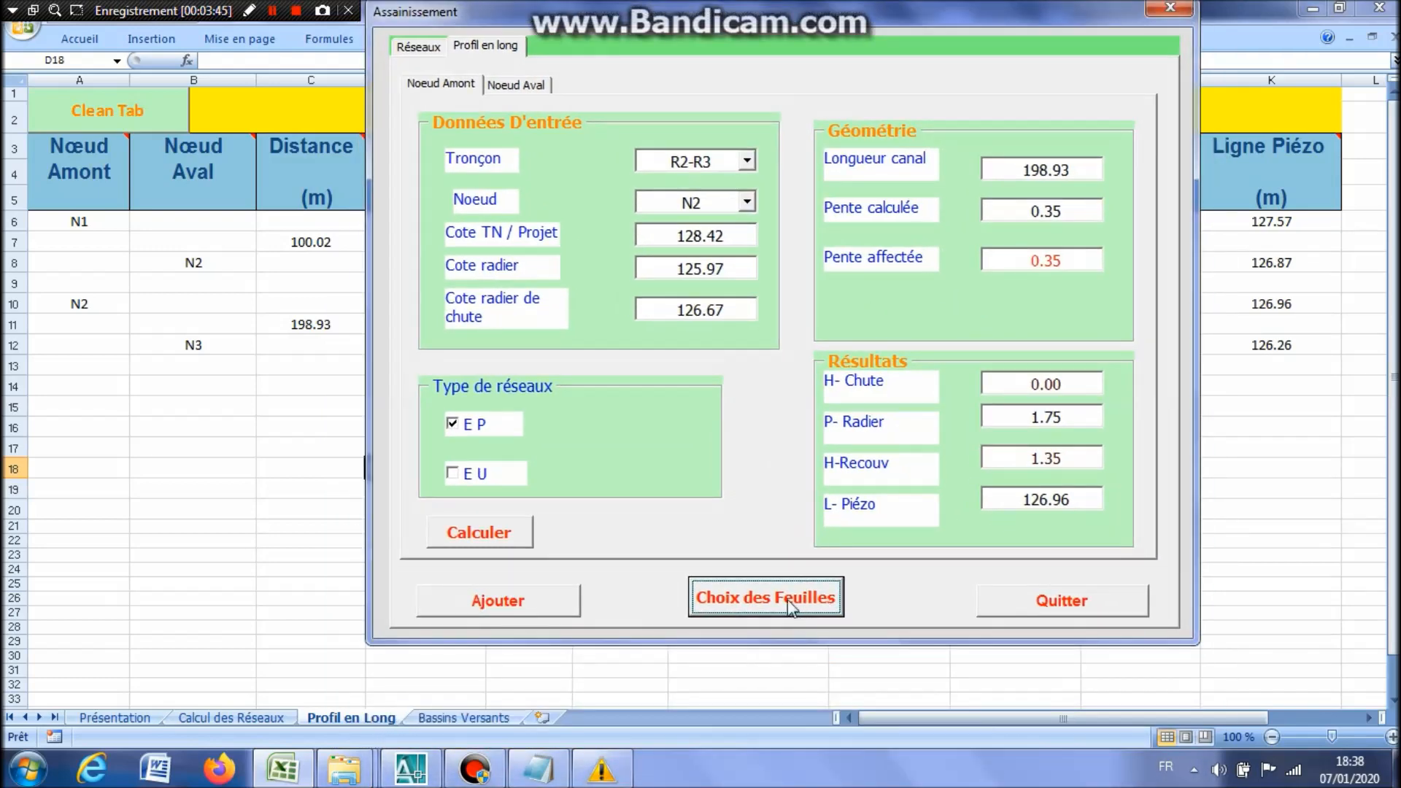
Display the Bassins Versants sheet and examine the individual and cumulative flows recorded for N1 and N2.
click(789, 605)
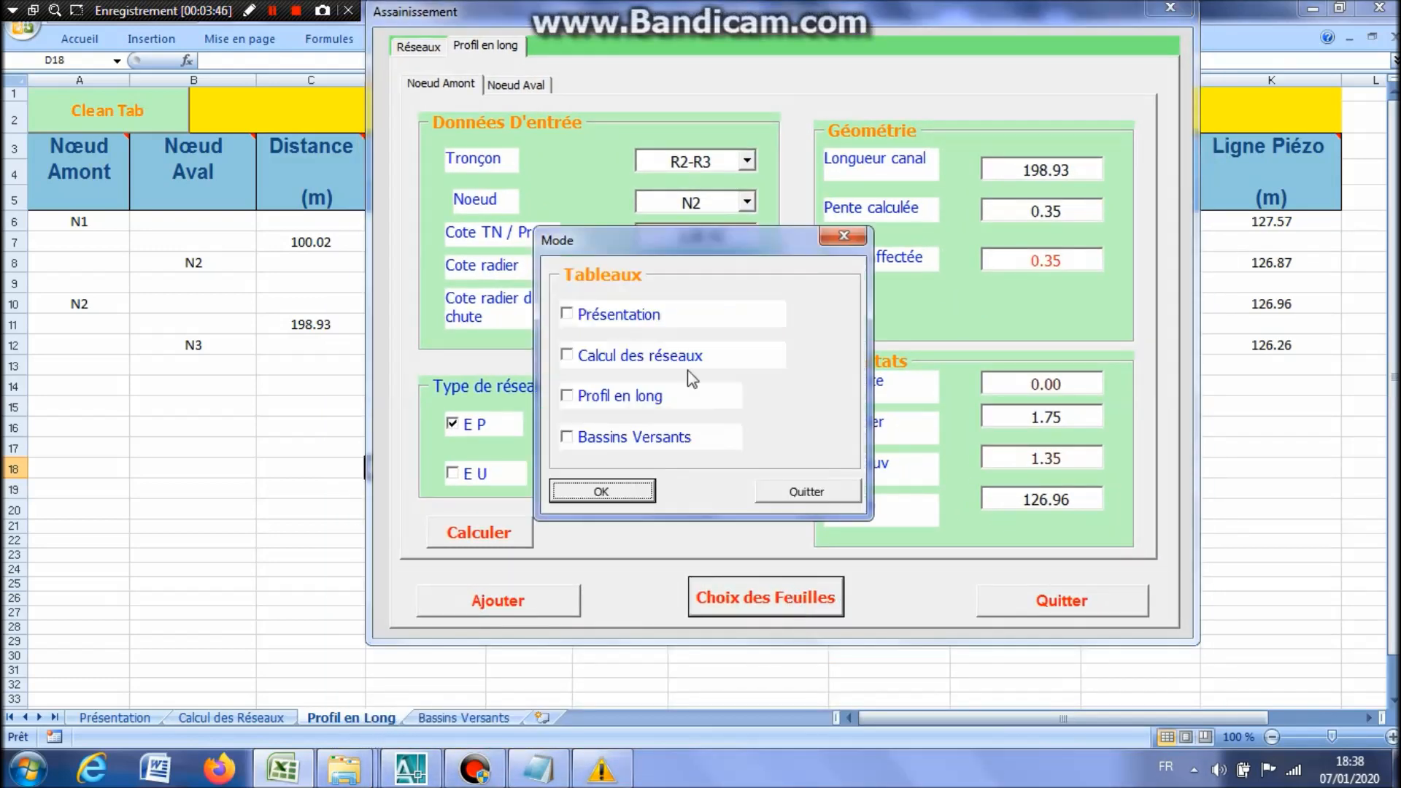
click(576, 439)
click(598, 496)
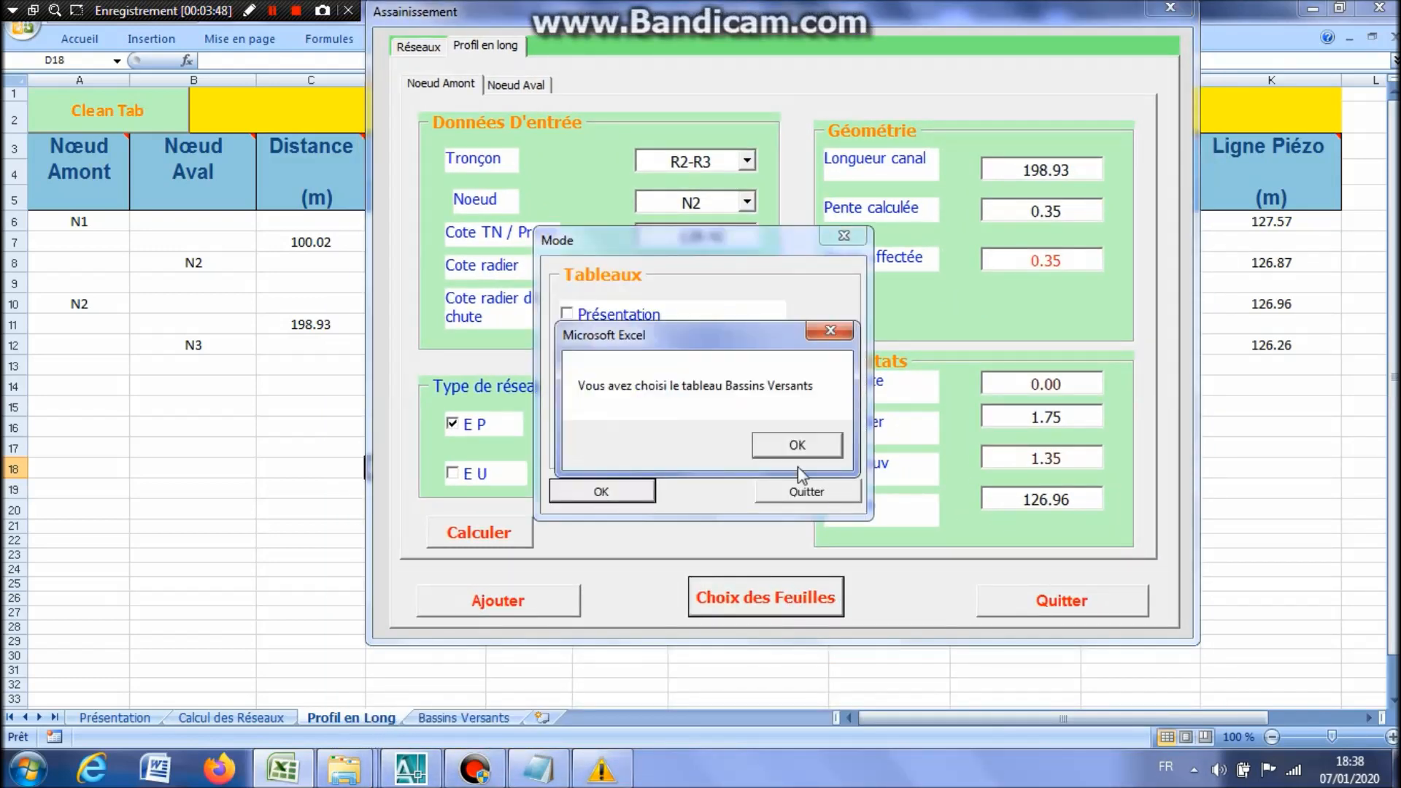
click(803, 448)
click(806, 491)
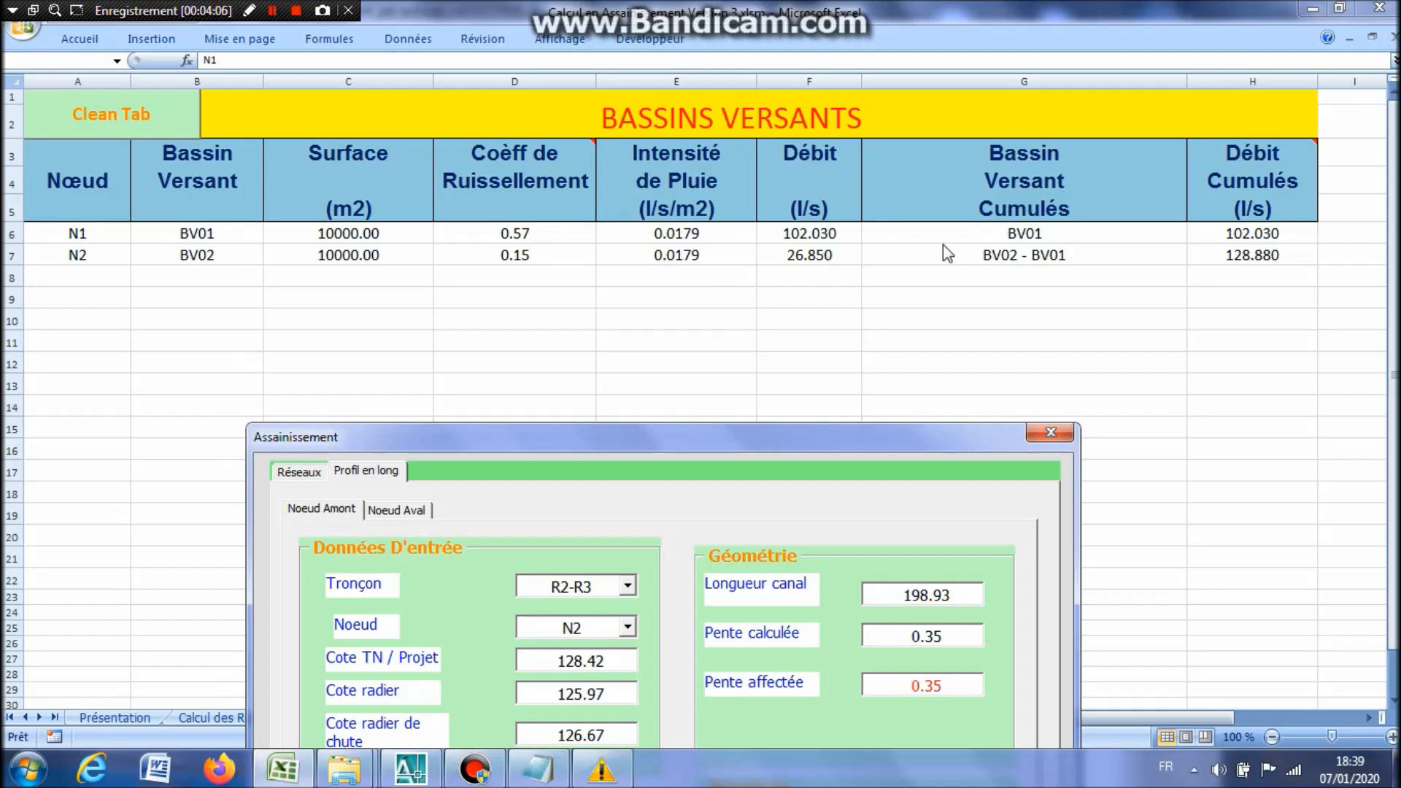
drag(733, 430, 878, 26)
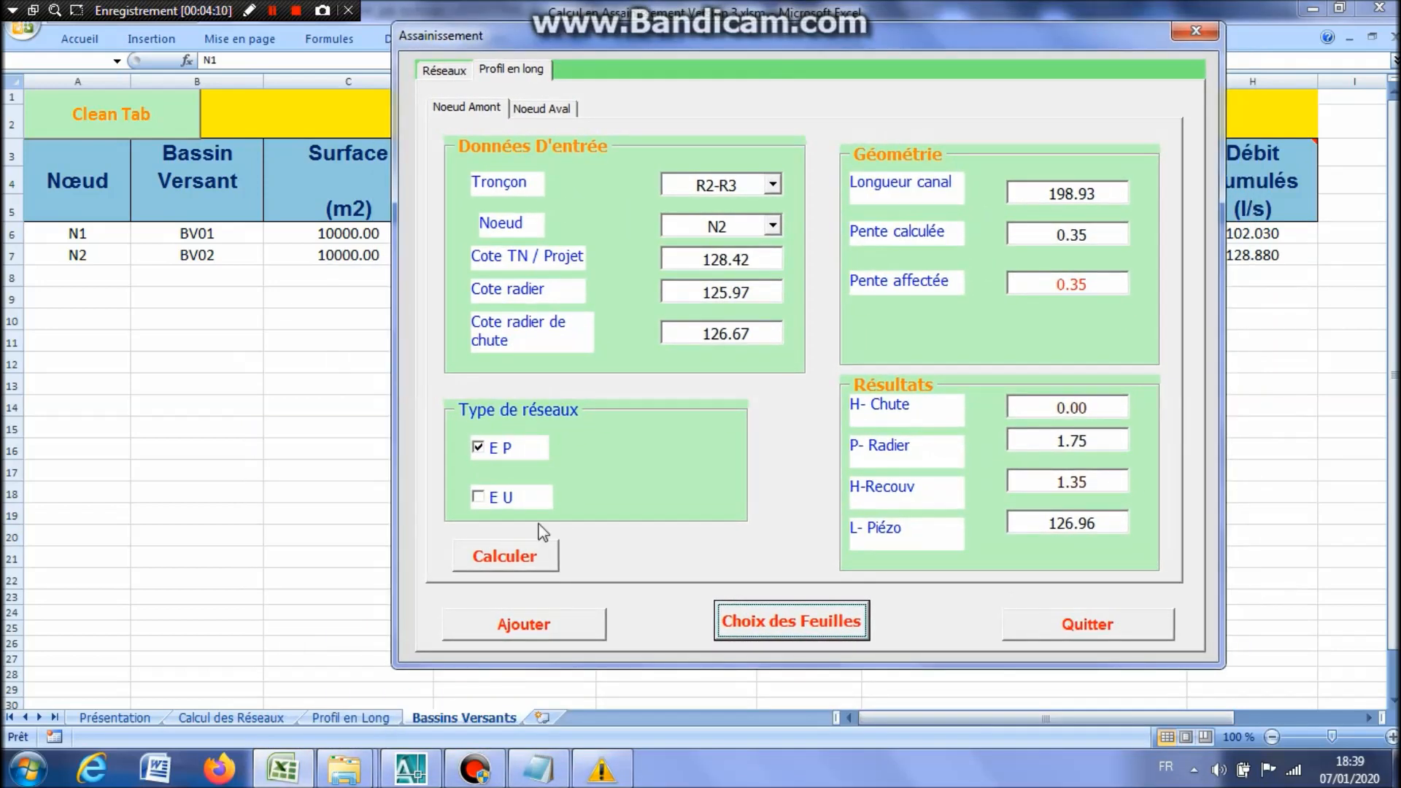
Switch to the EXOFINAL.dwg drawing in Covadis and dismiss the Windows colour scheme prompt.
mouse_move(413, 775)
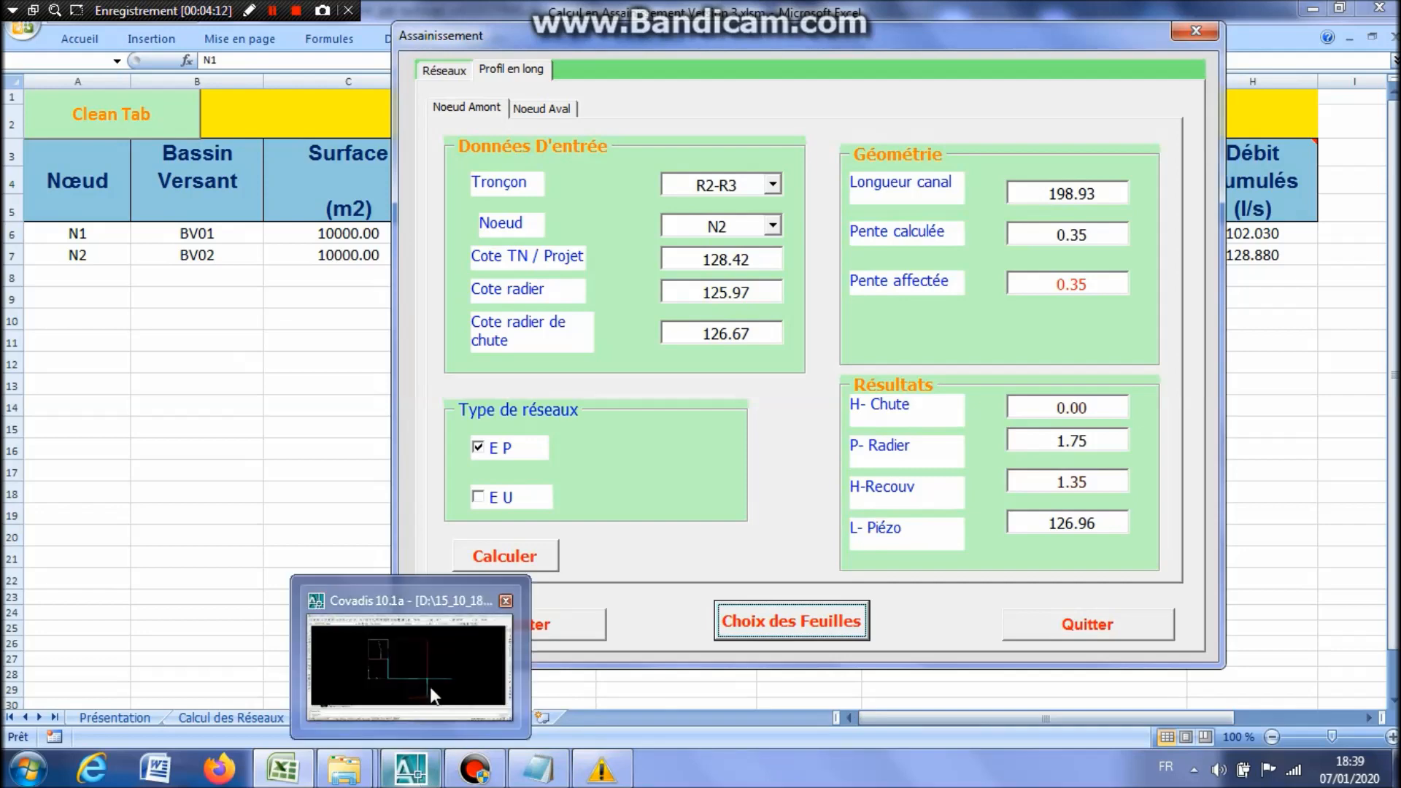
click(412, 771)
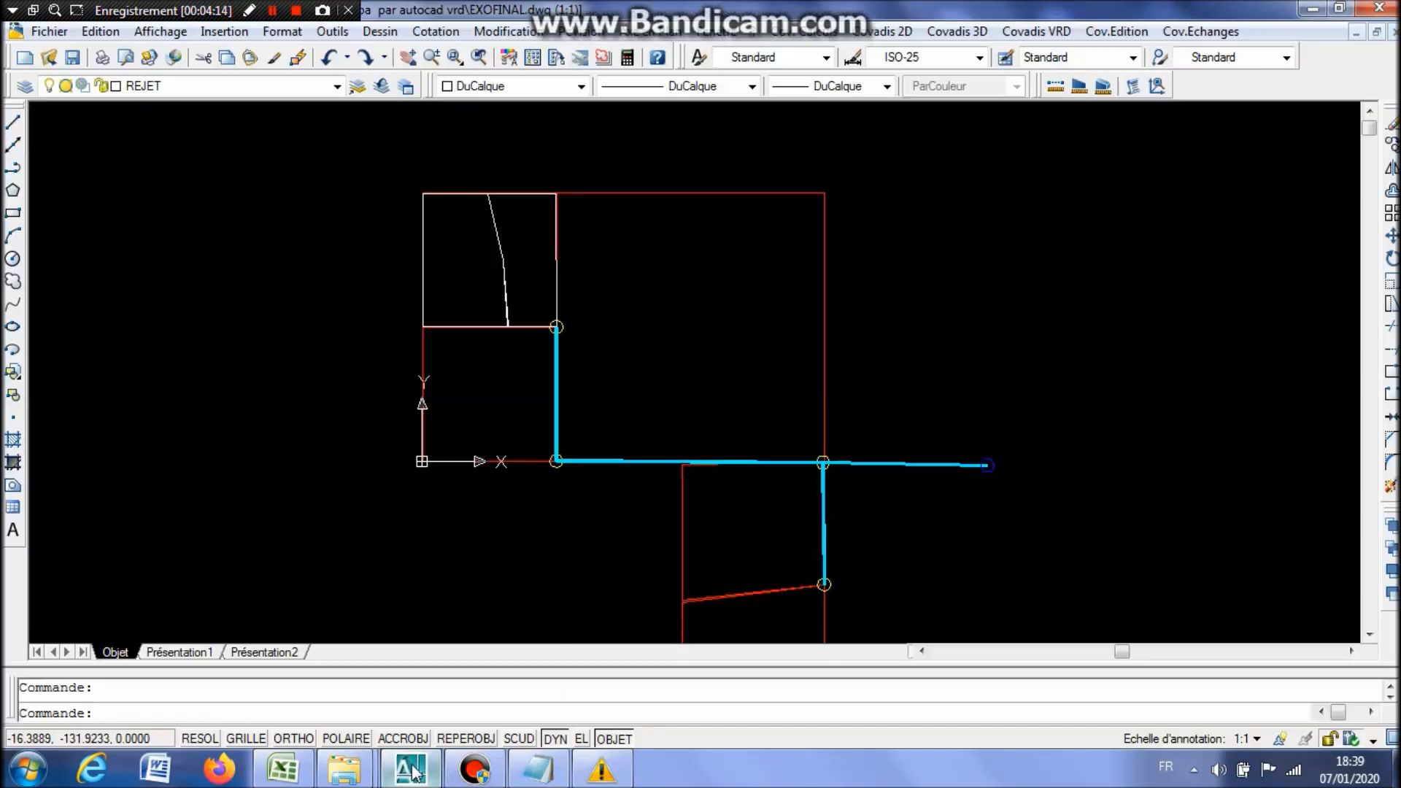
click(585, 778)
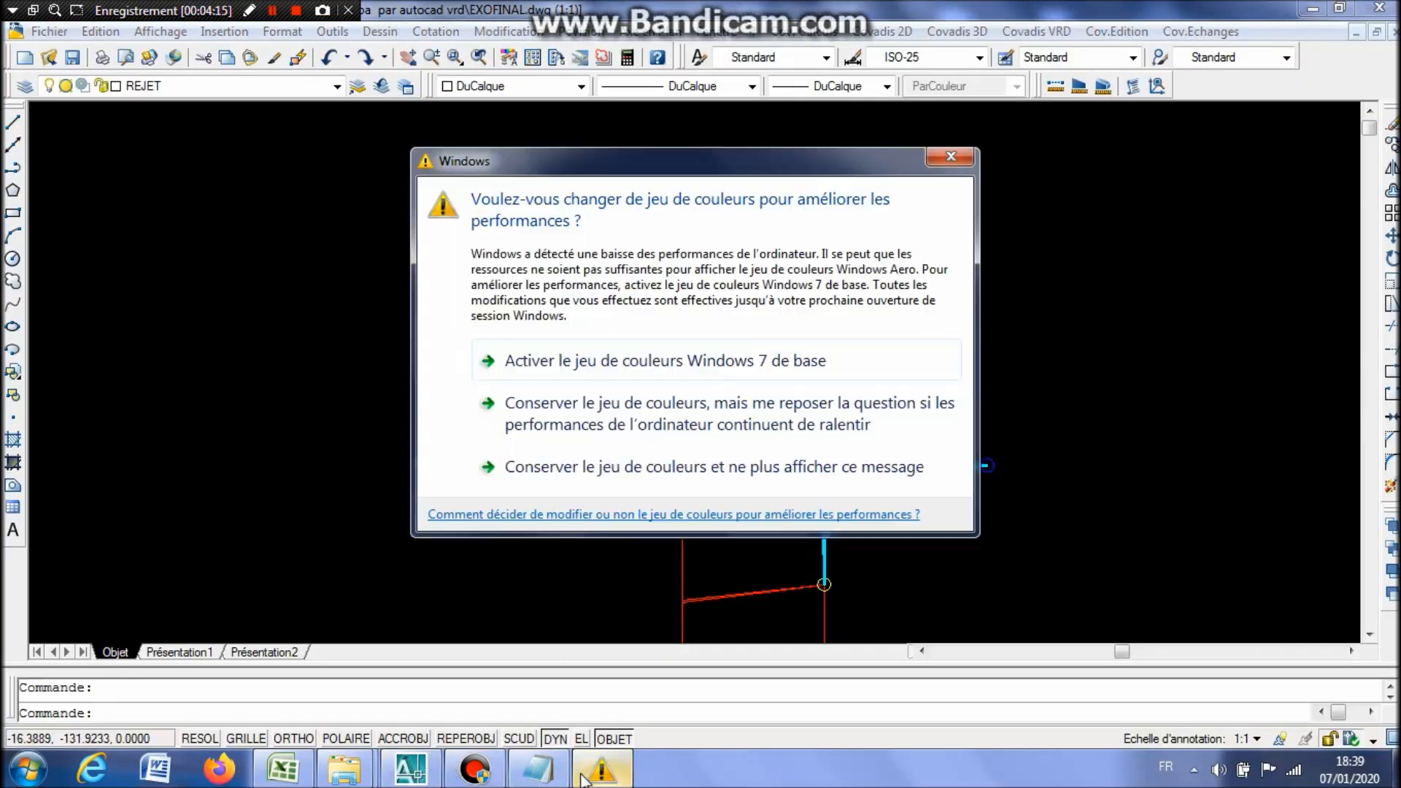
click(951, 156)
Thaw the frozen layer listed between BV05 and N1 to show the catchment and node labels.
drag(834, 415, 790, 257)
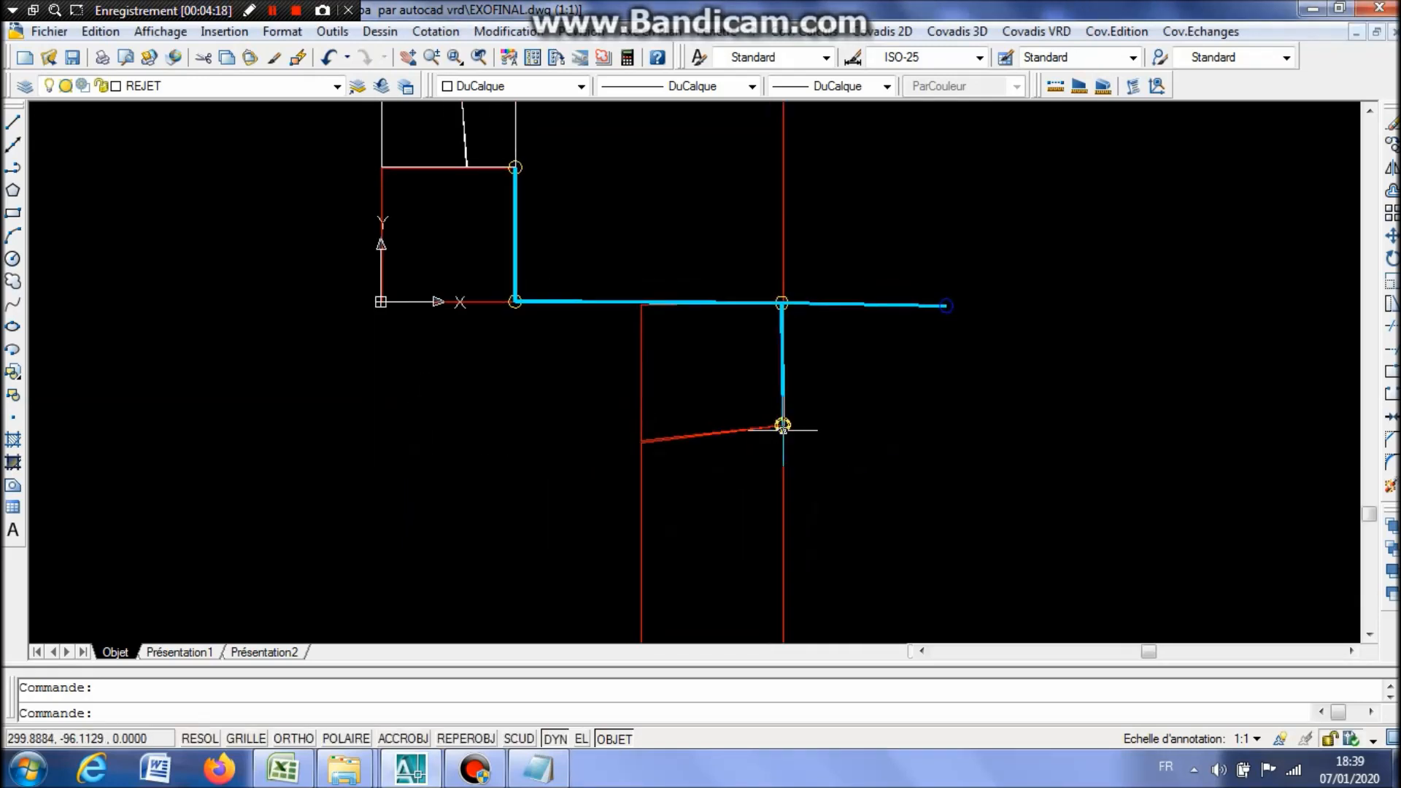
drag(828, 394, 829, 287)
click(332, 86)
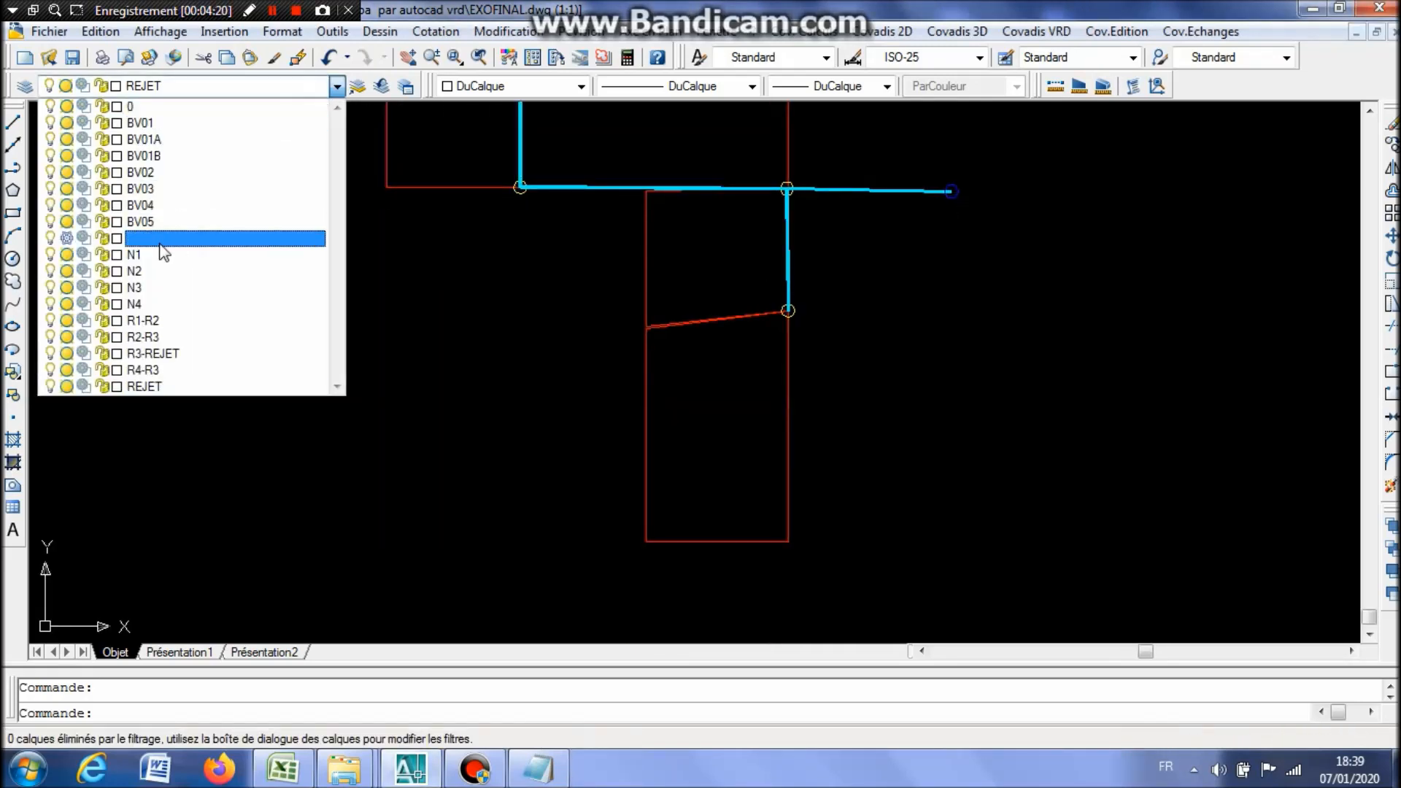
click(70, 239)
click(887, 310)
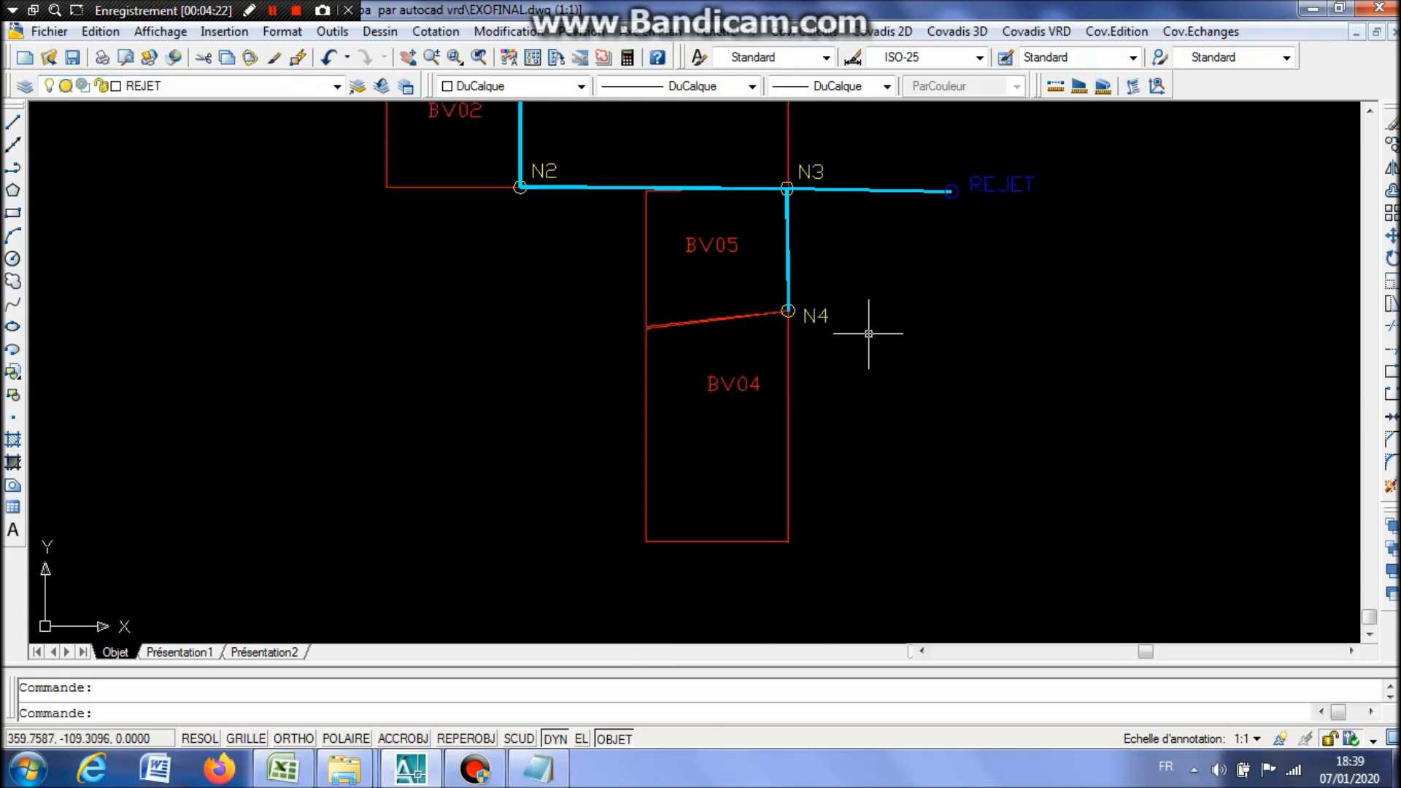
drag(866, 319, 851, 351)
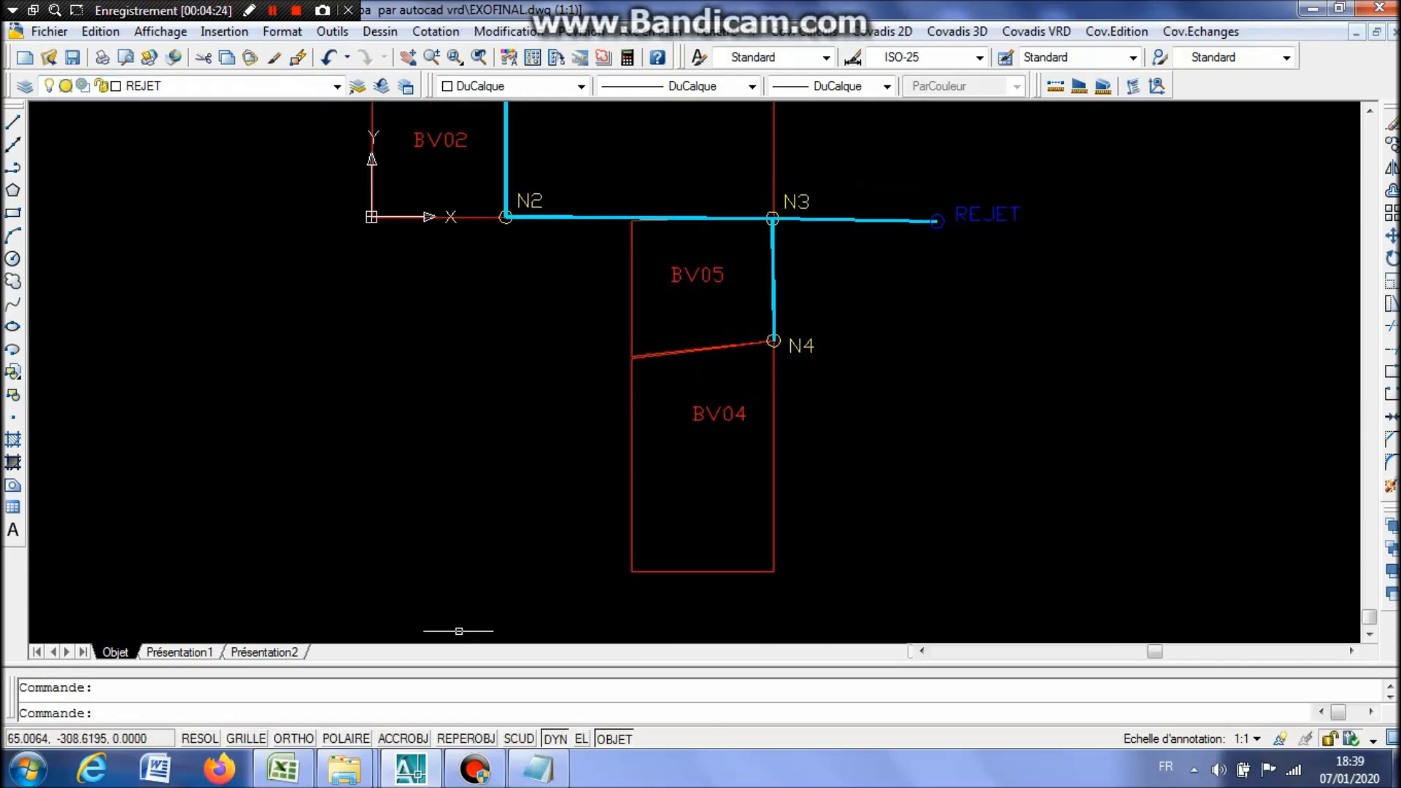
Switch back to the Excel sanitation form and define the upstream profile: section R4-R3, node N4, Cote radier 127.37.
click(280, 778)
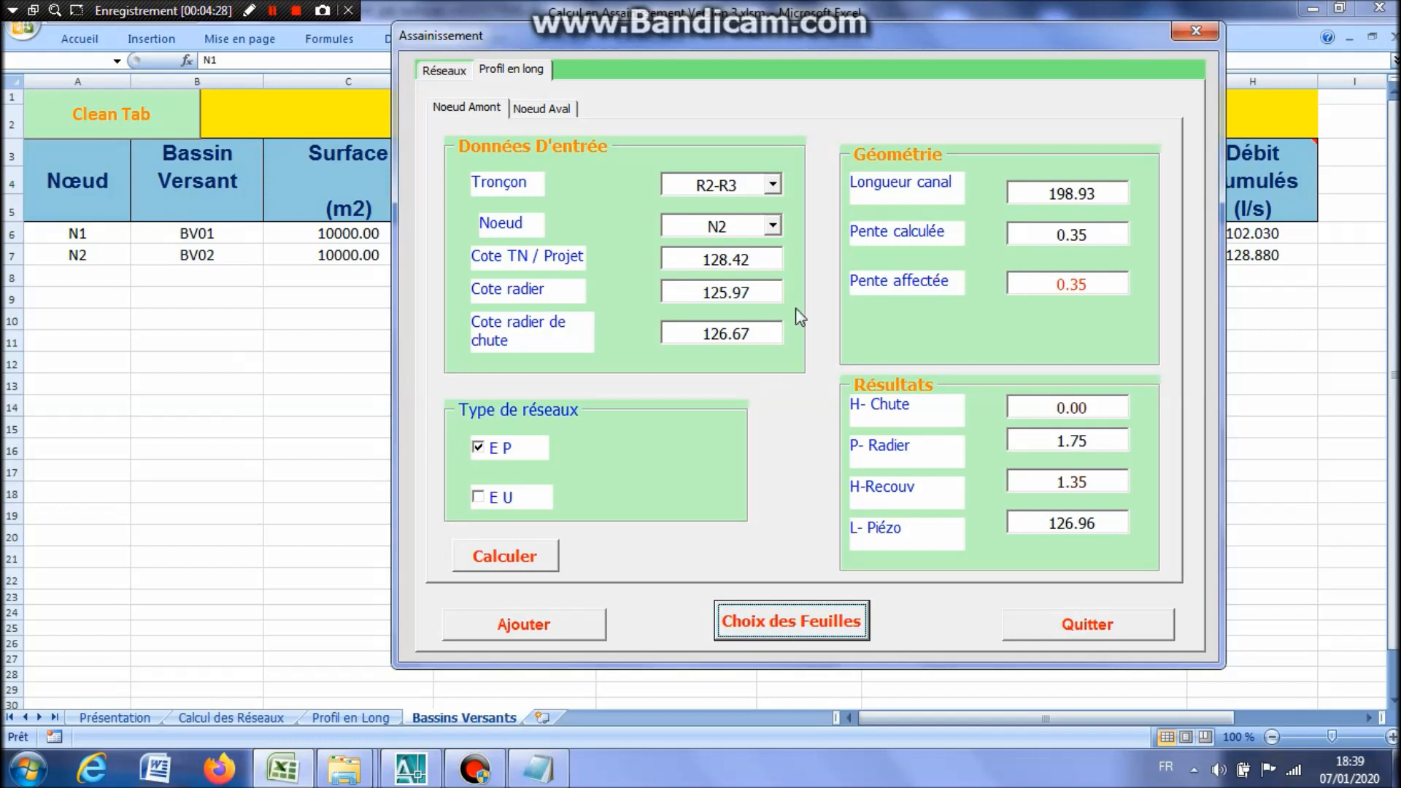
click(466, 108)
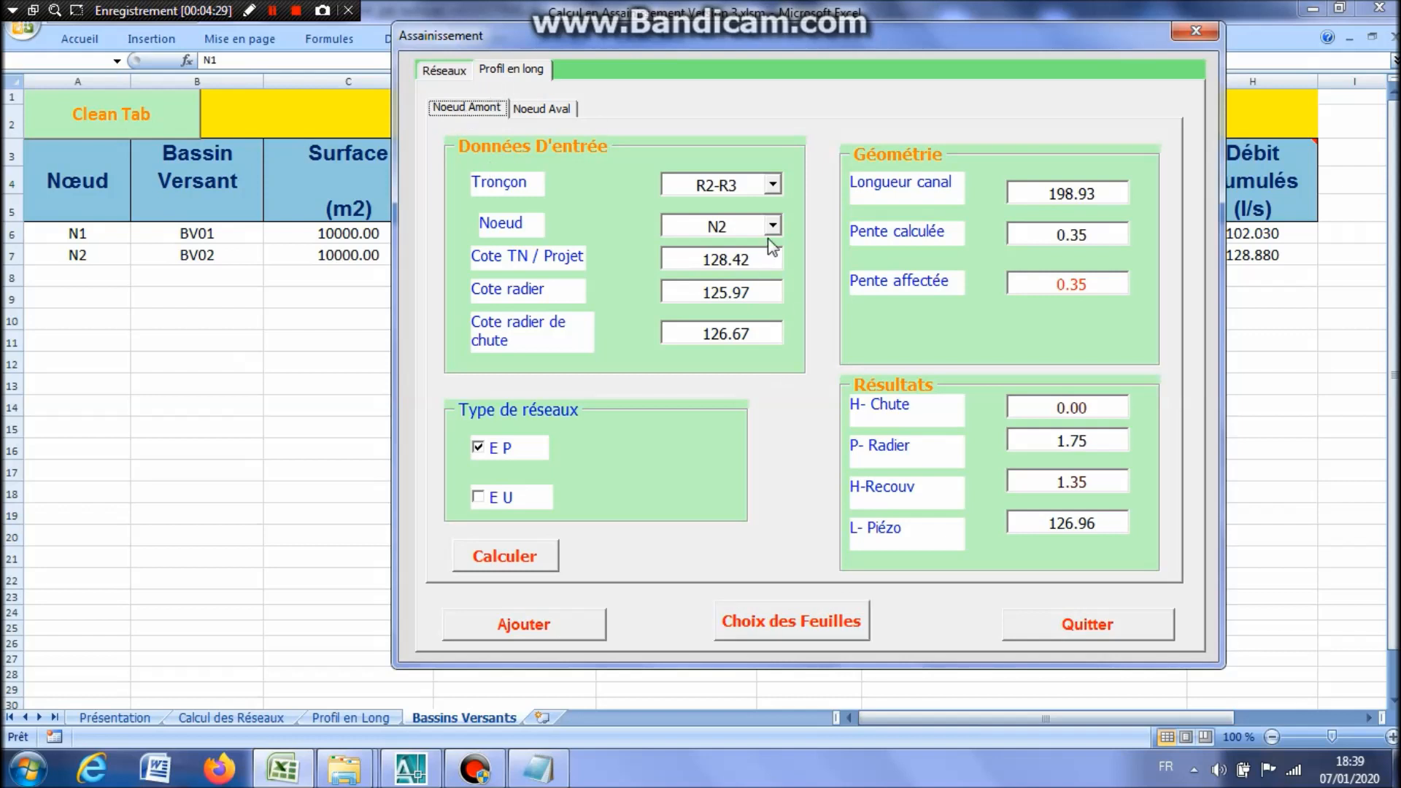
click(773, 184)
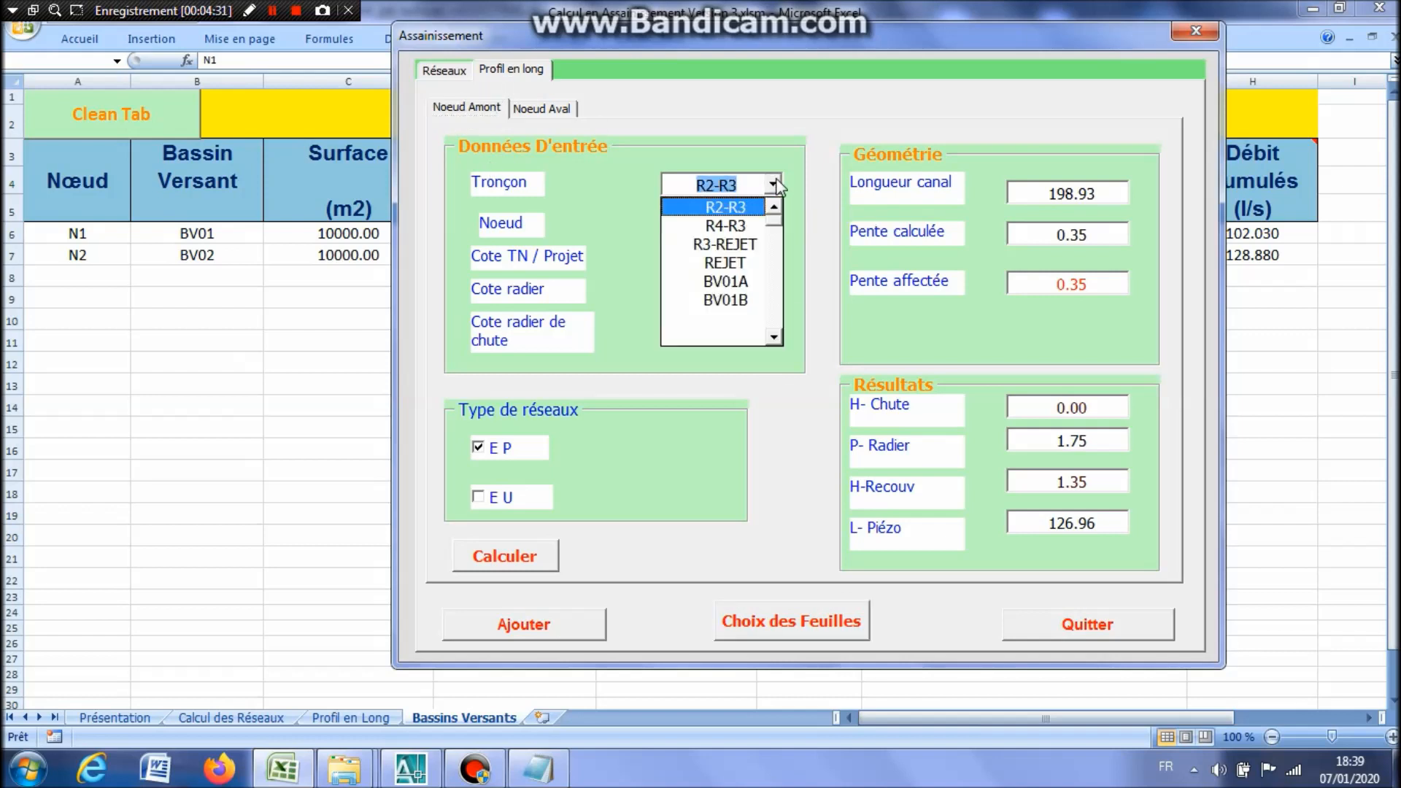
click(750, 226)
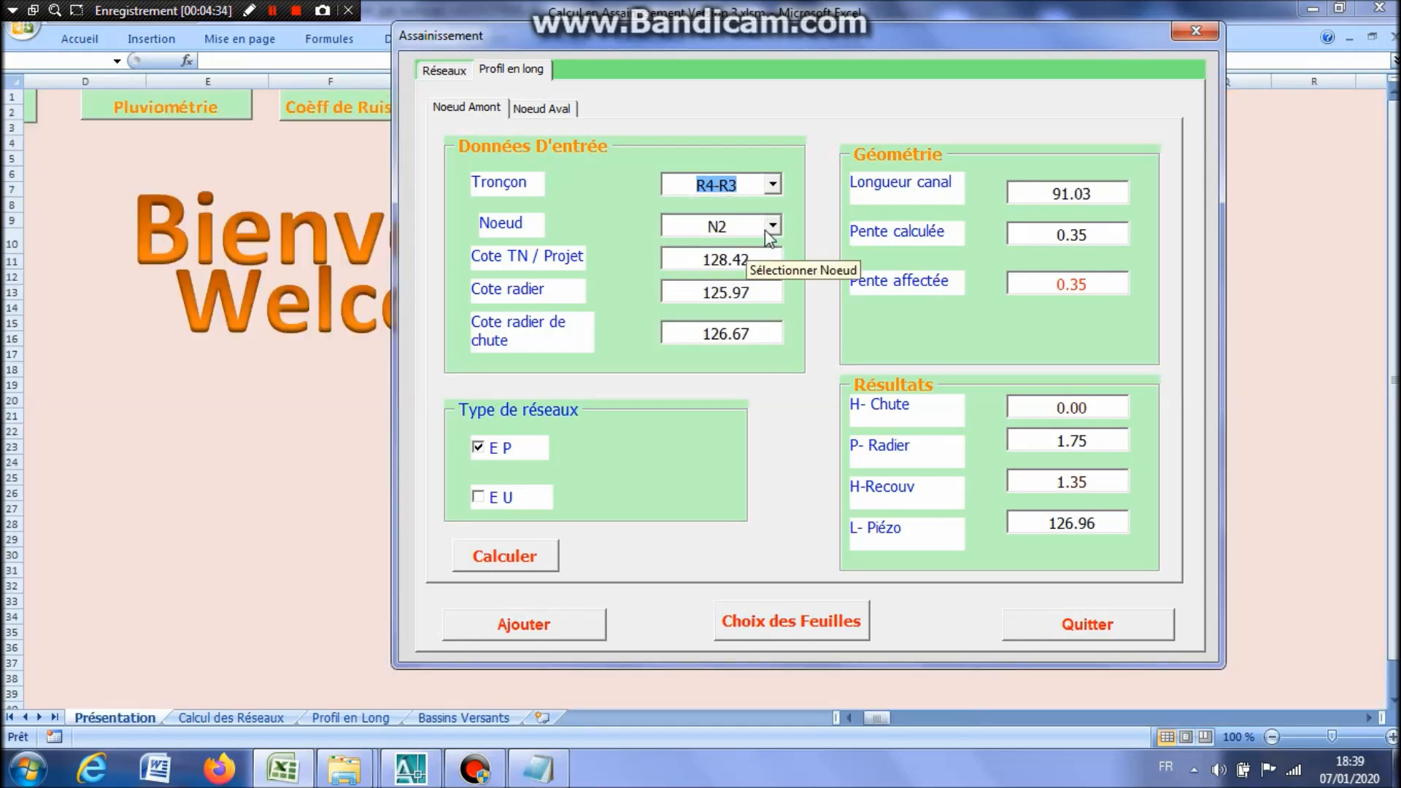
click(772, 226)
click(752, 285)
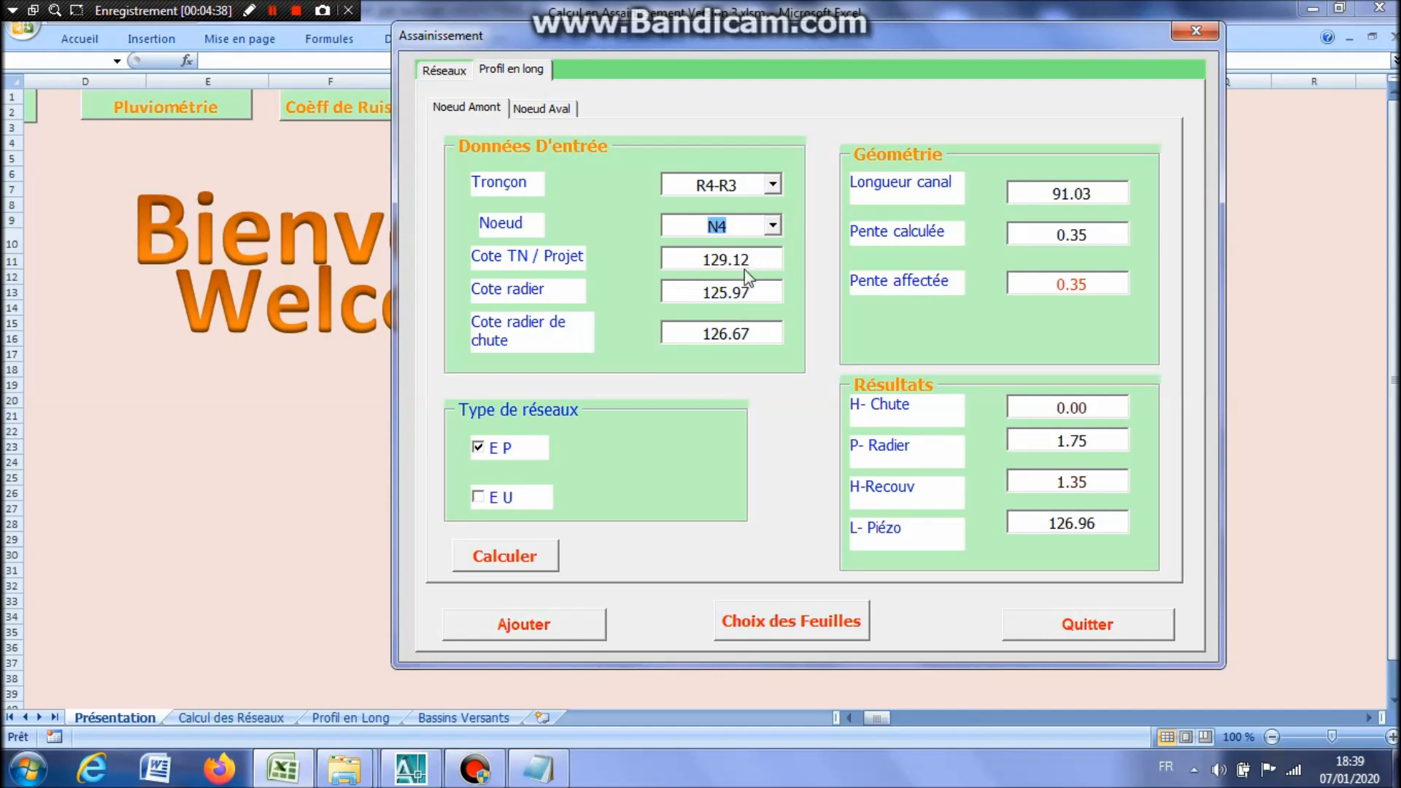
drag(755, 292, 631, 301)
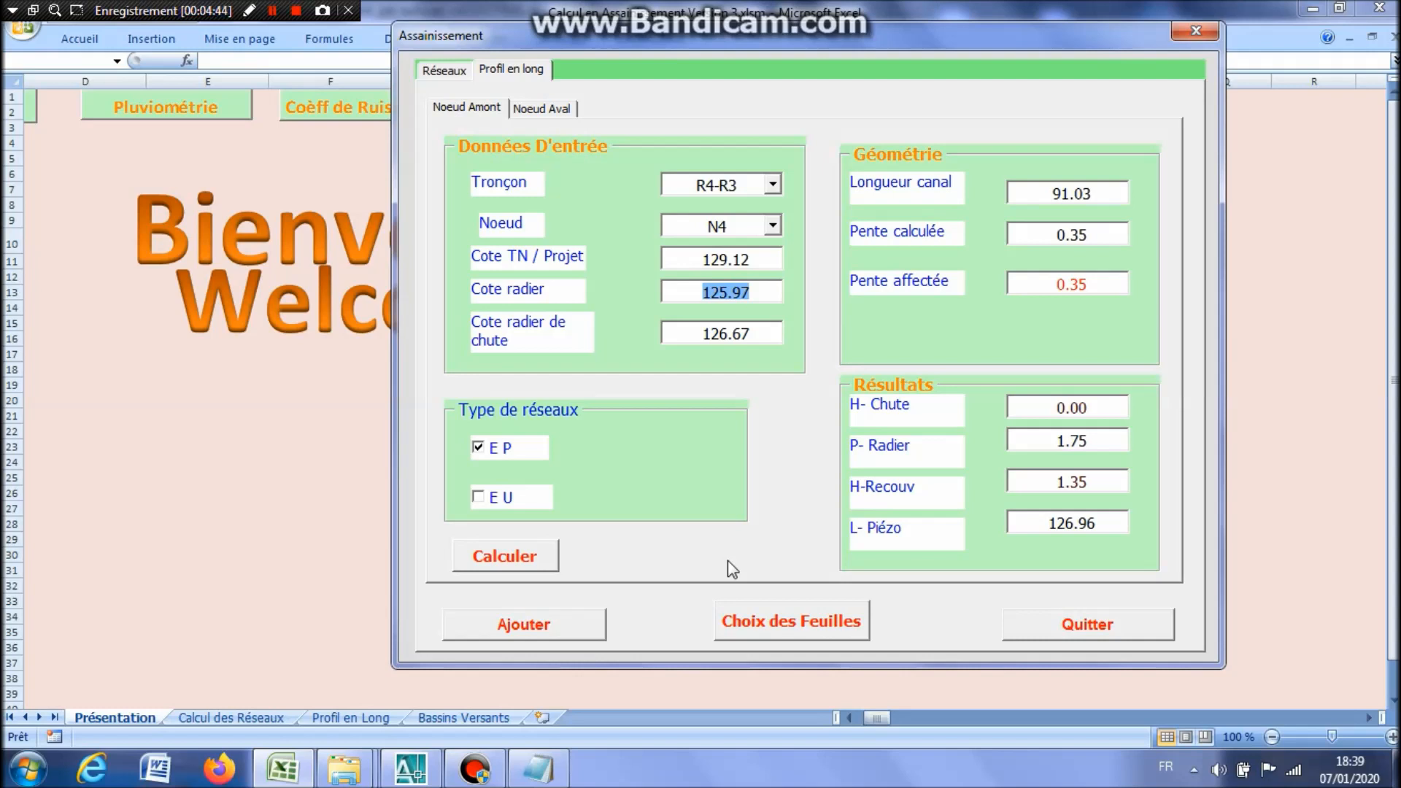
text(127.37)
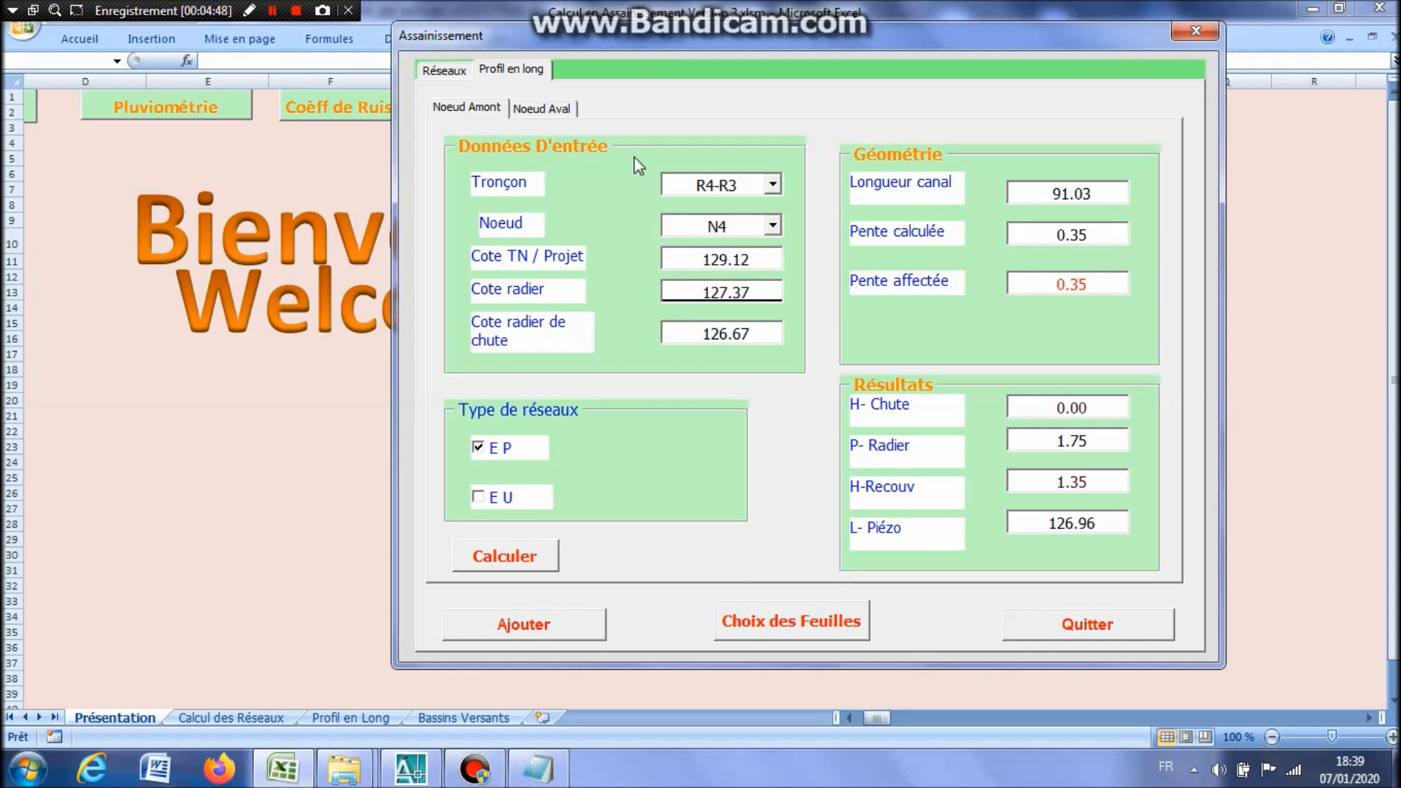
Choose section R4-R3 for the downstream node N3 and calculate the longitudinal profile for the EP network.
click(559, 112)
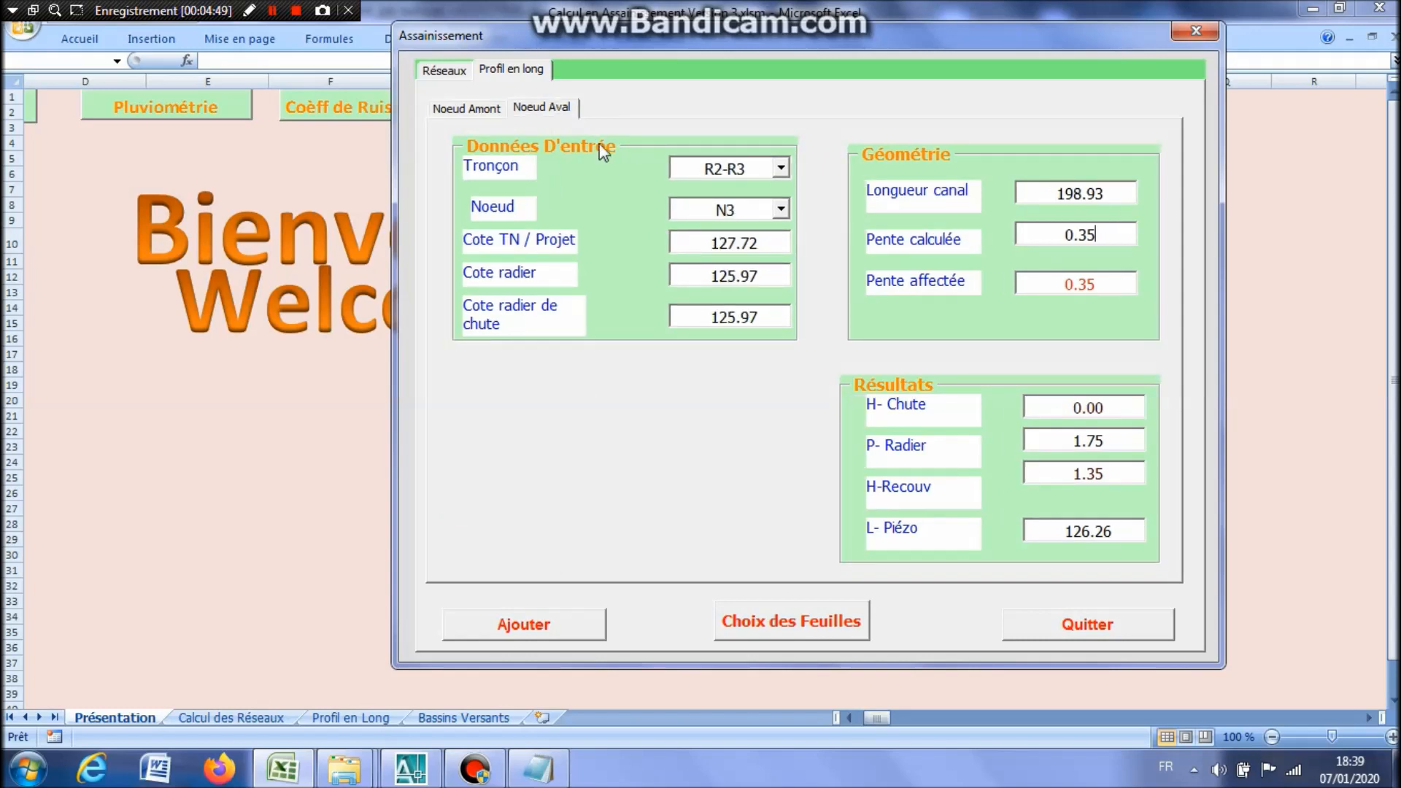
click(781, 168)
click(733, 210)
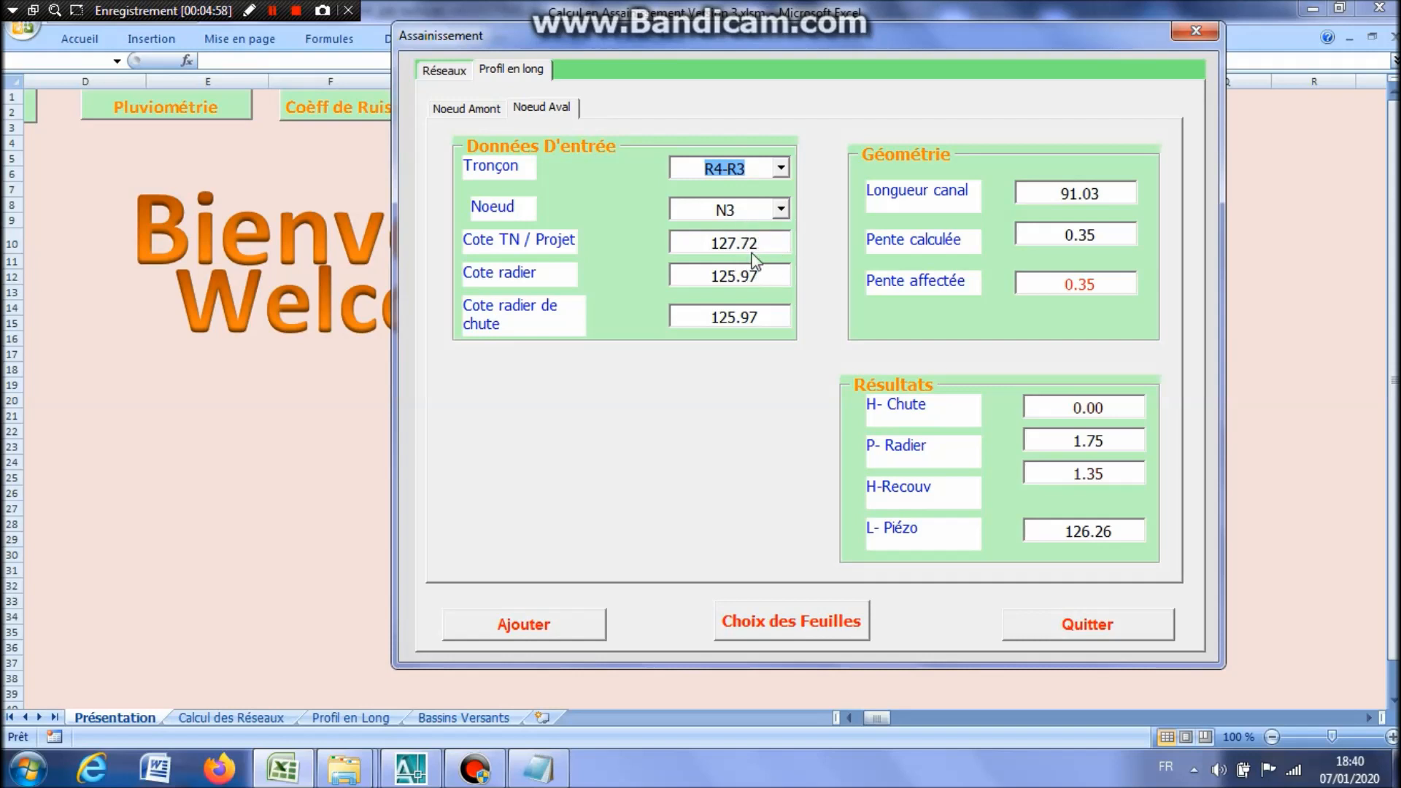
click(474, 109)
click(518, 553)
click(761, 451)
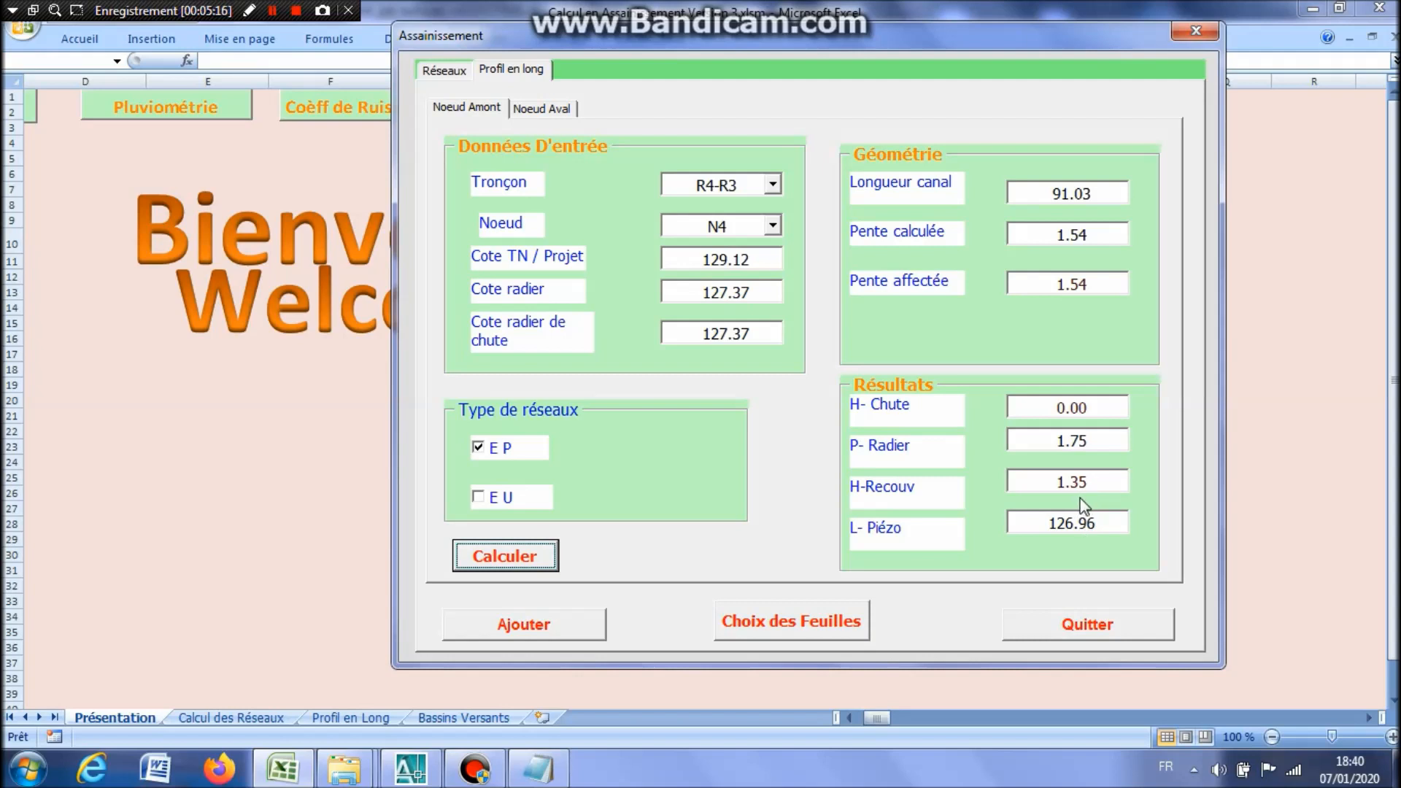
Open the catchment form from the Réseaux data, choose BV04, add it to the cumulative catchments and assign node N4.
click(446, 70)
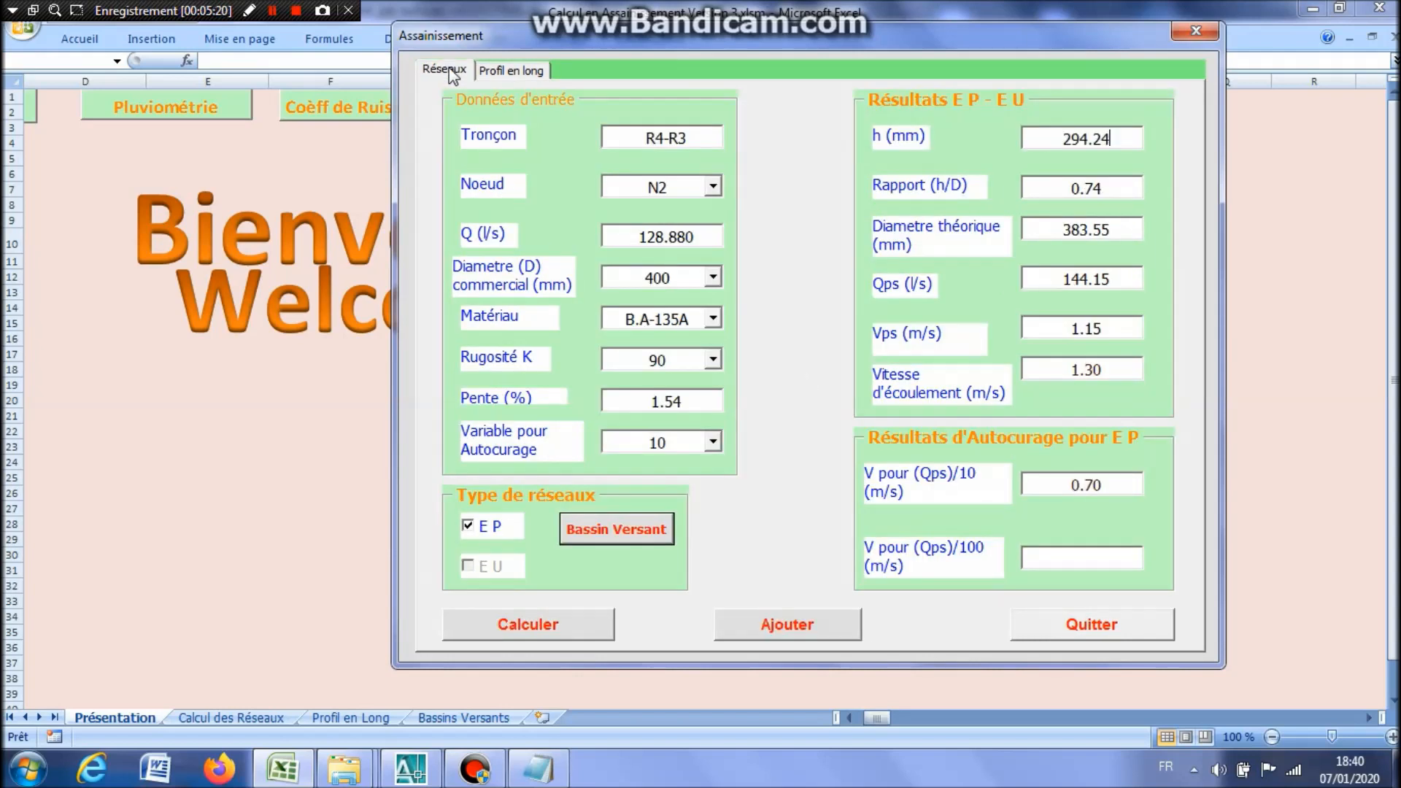
click(617, 529)
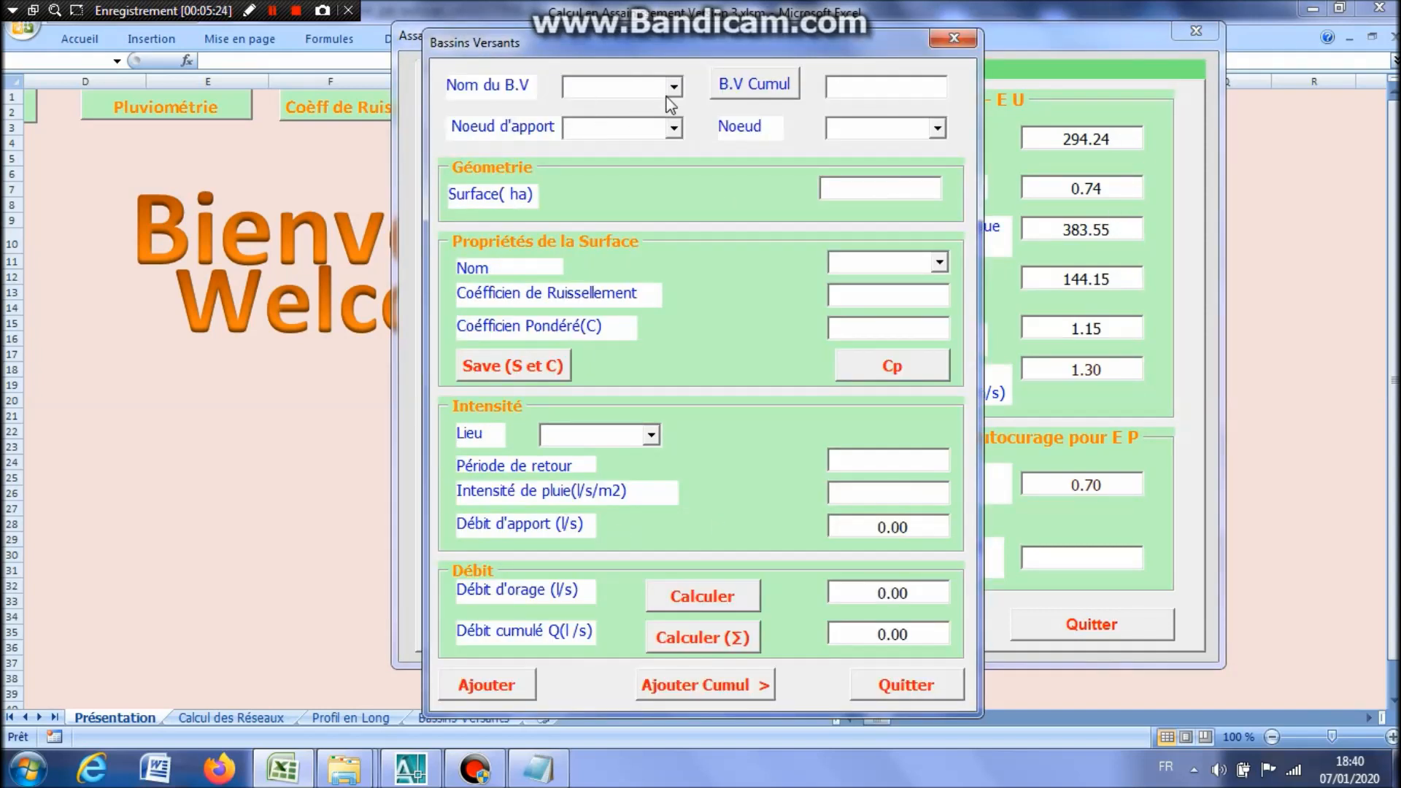
click(674, 87)
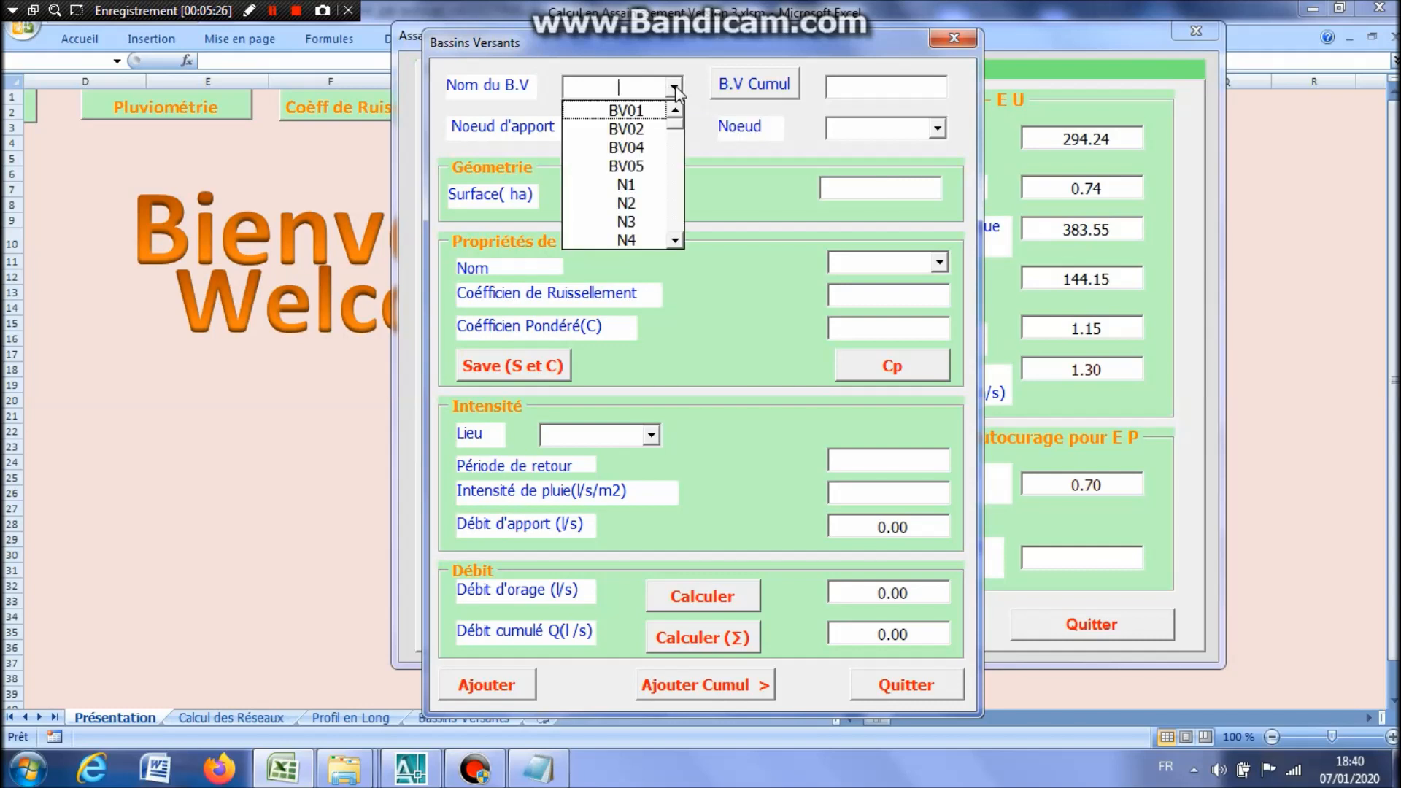
click(626, 147)
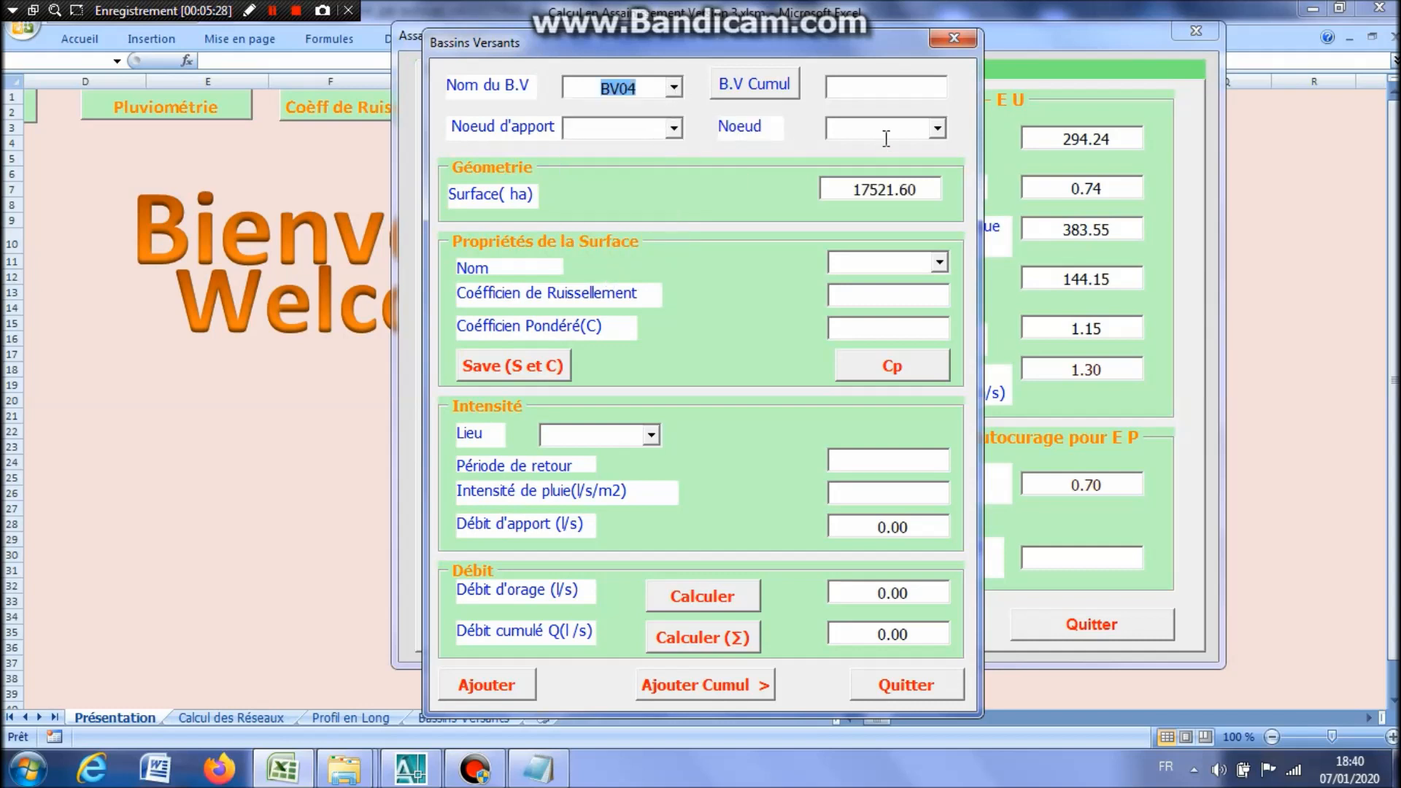
click(778, 86)
click(936, 129)
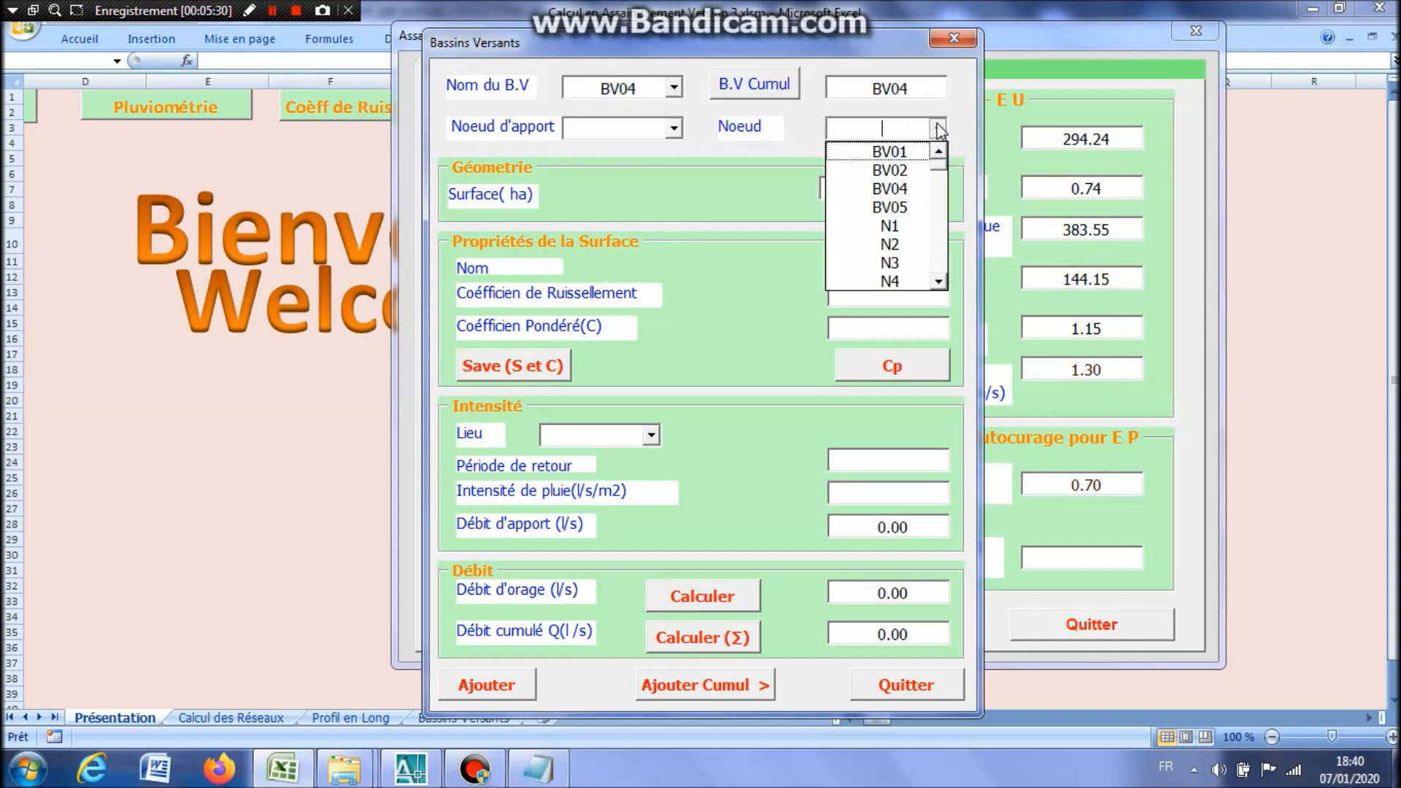
click(902, 283)
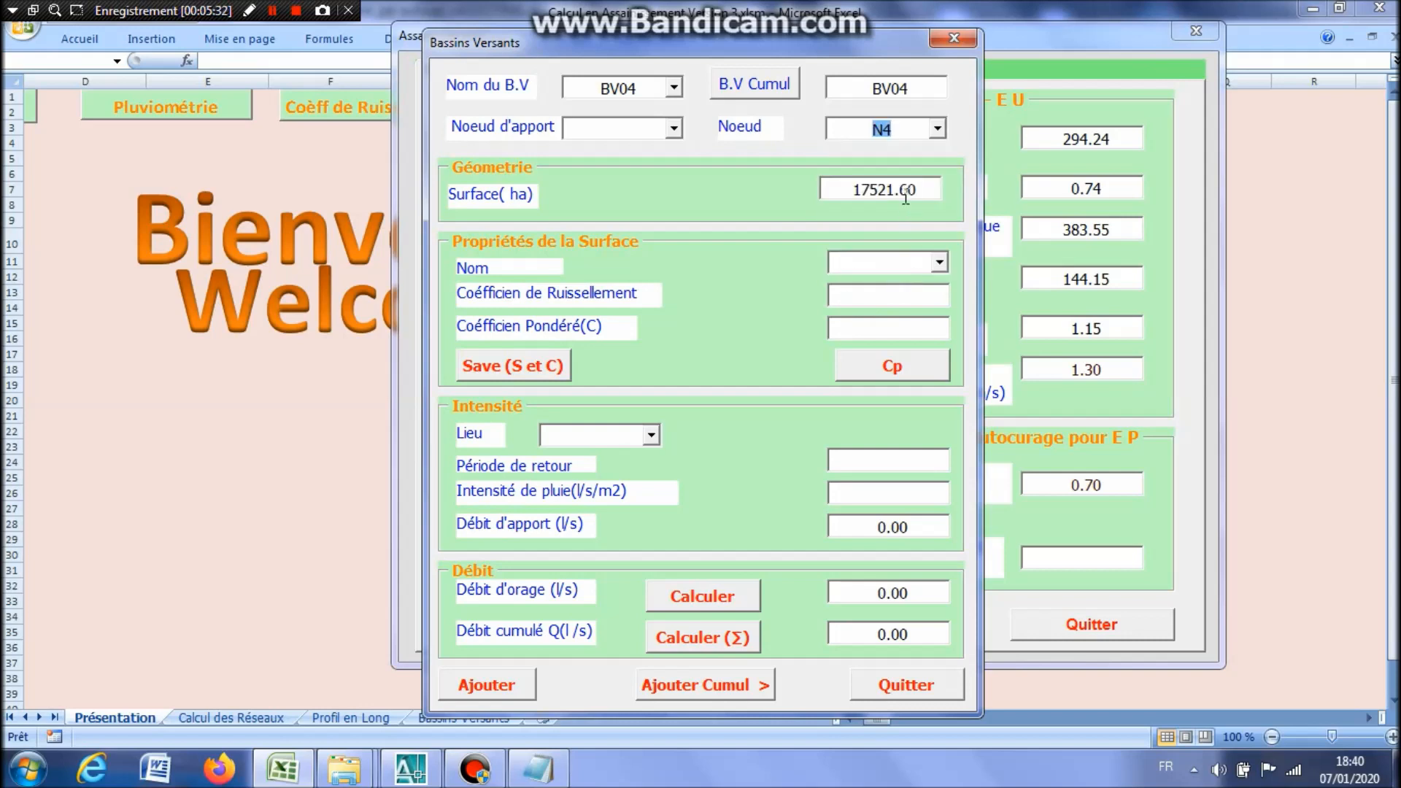
Set BV04's surface type to Rue, save its area and runoff coefficient, and compute the weighted coefficient.
click(939, 262)
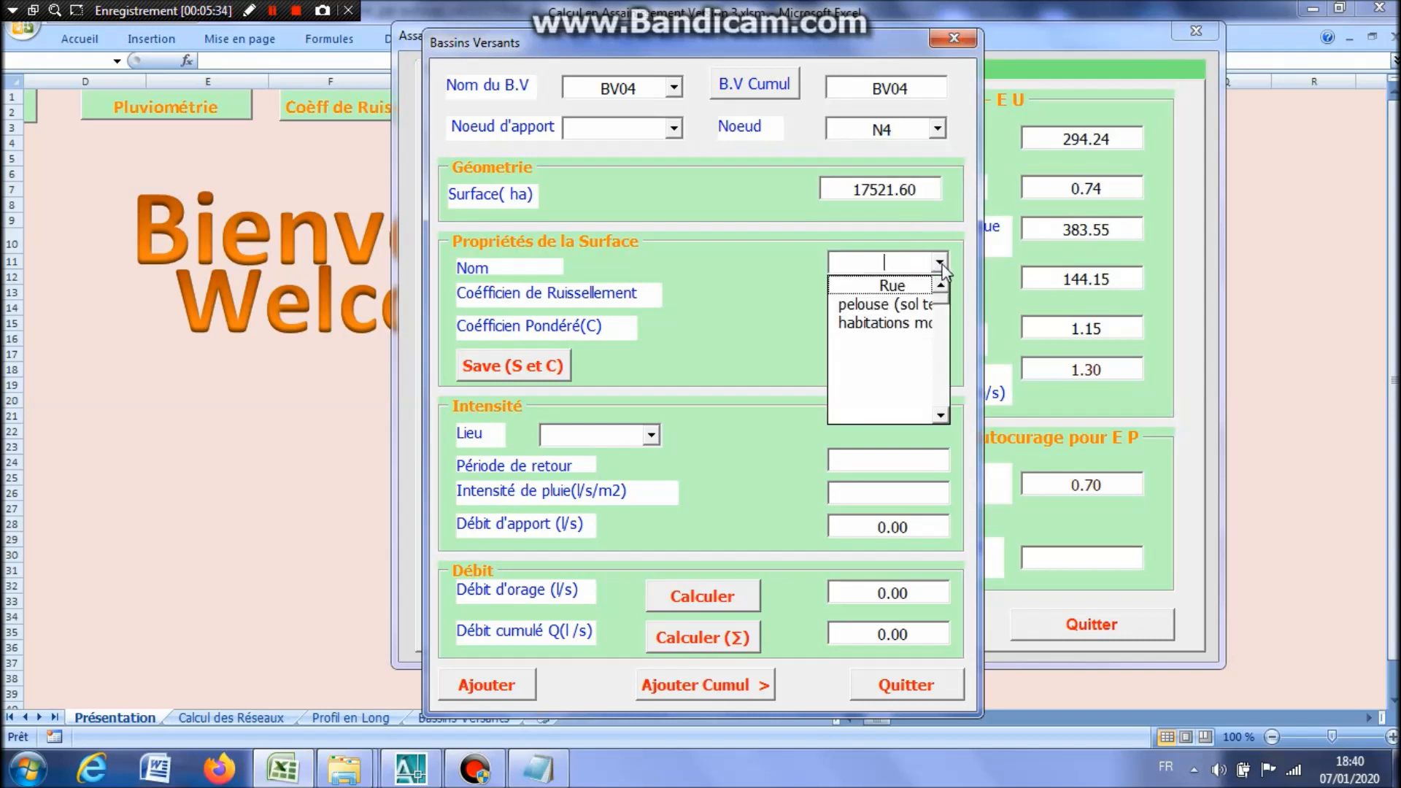
click(907, 291)
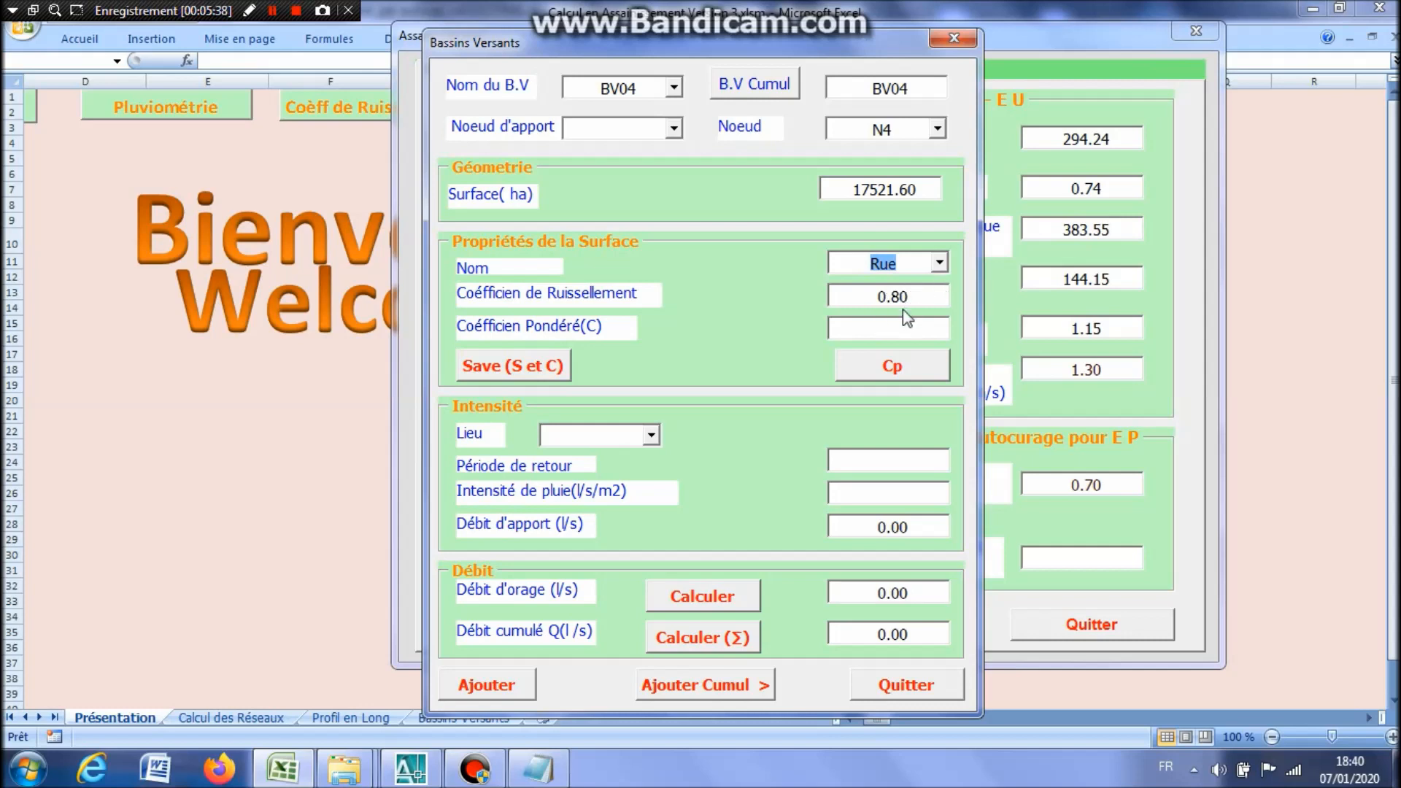
click(540, 369)
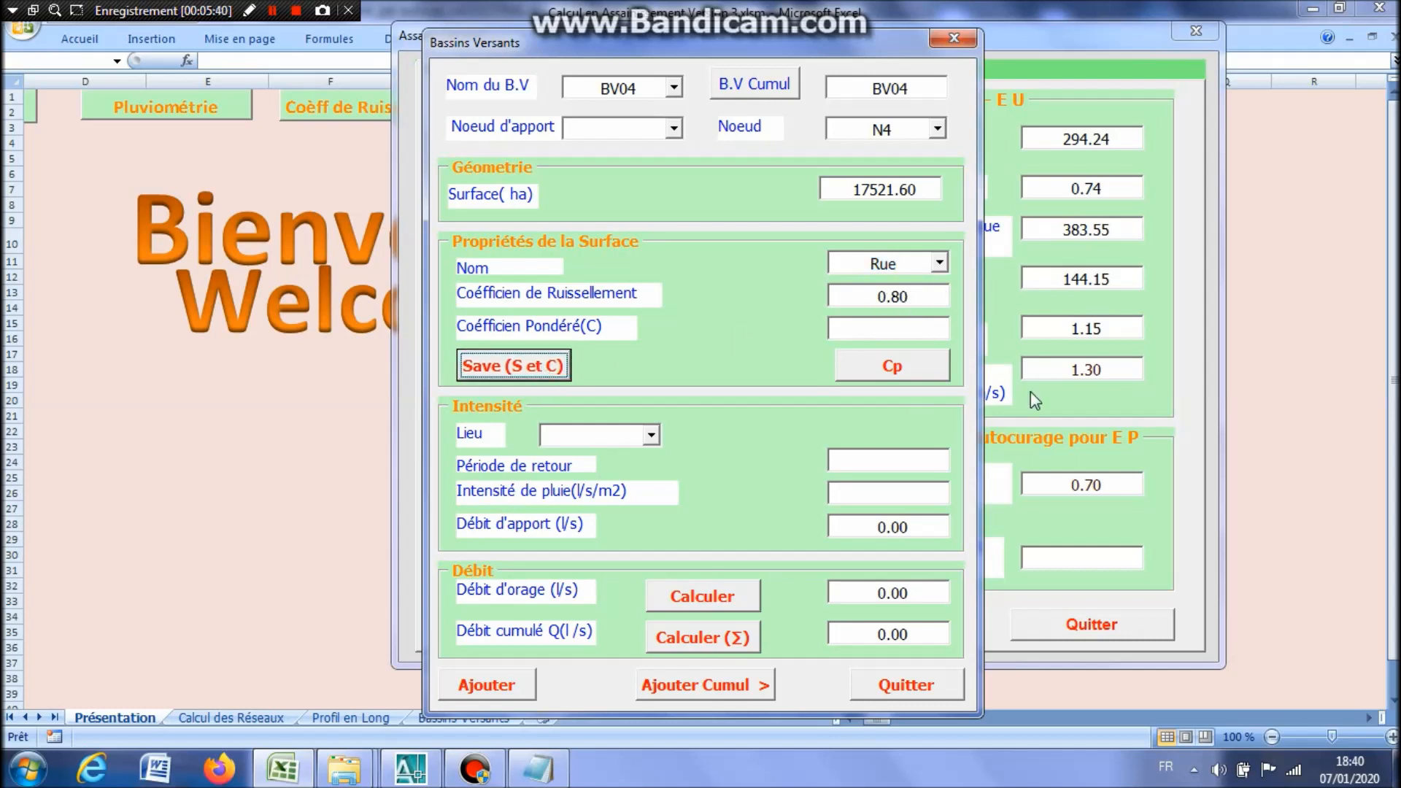
click(922, 378)
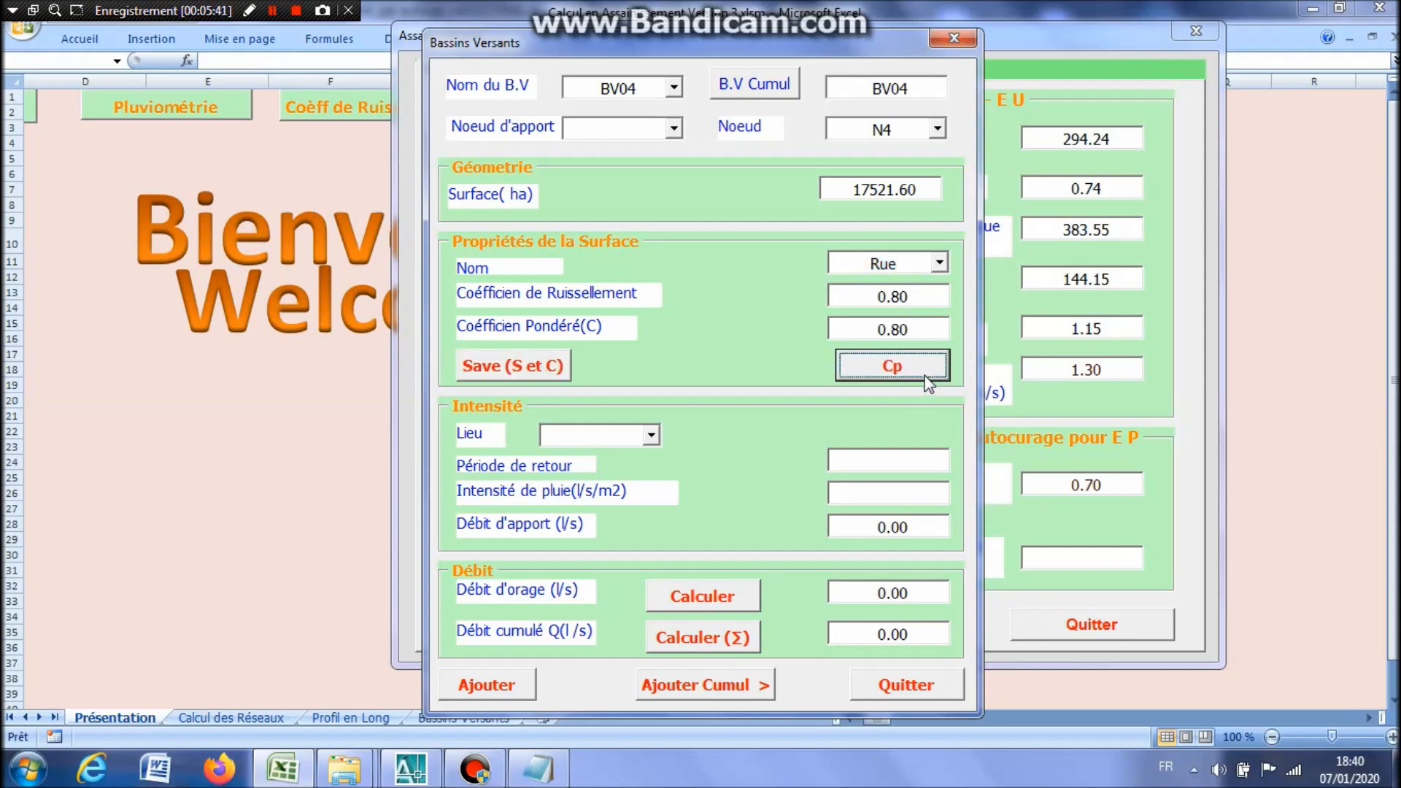
Calculate BV04's storm flow with the Alger rainfall, record the individual and cumulative flows, and close the catchment form.
click(651, 436)
click(629, 459)
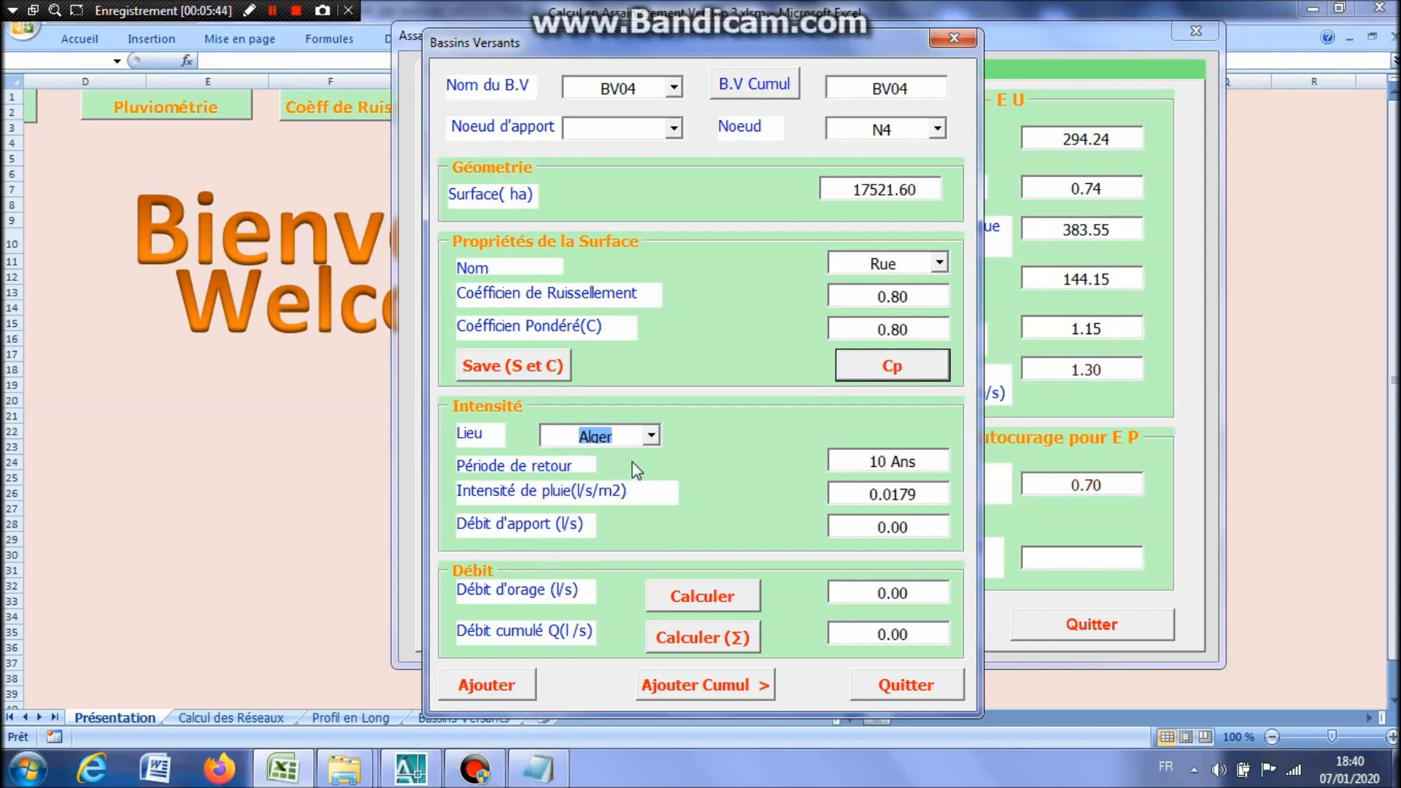
click(718, 597)
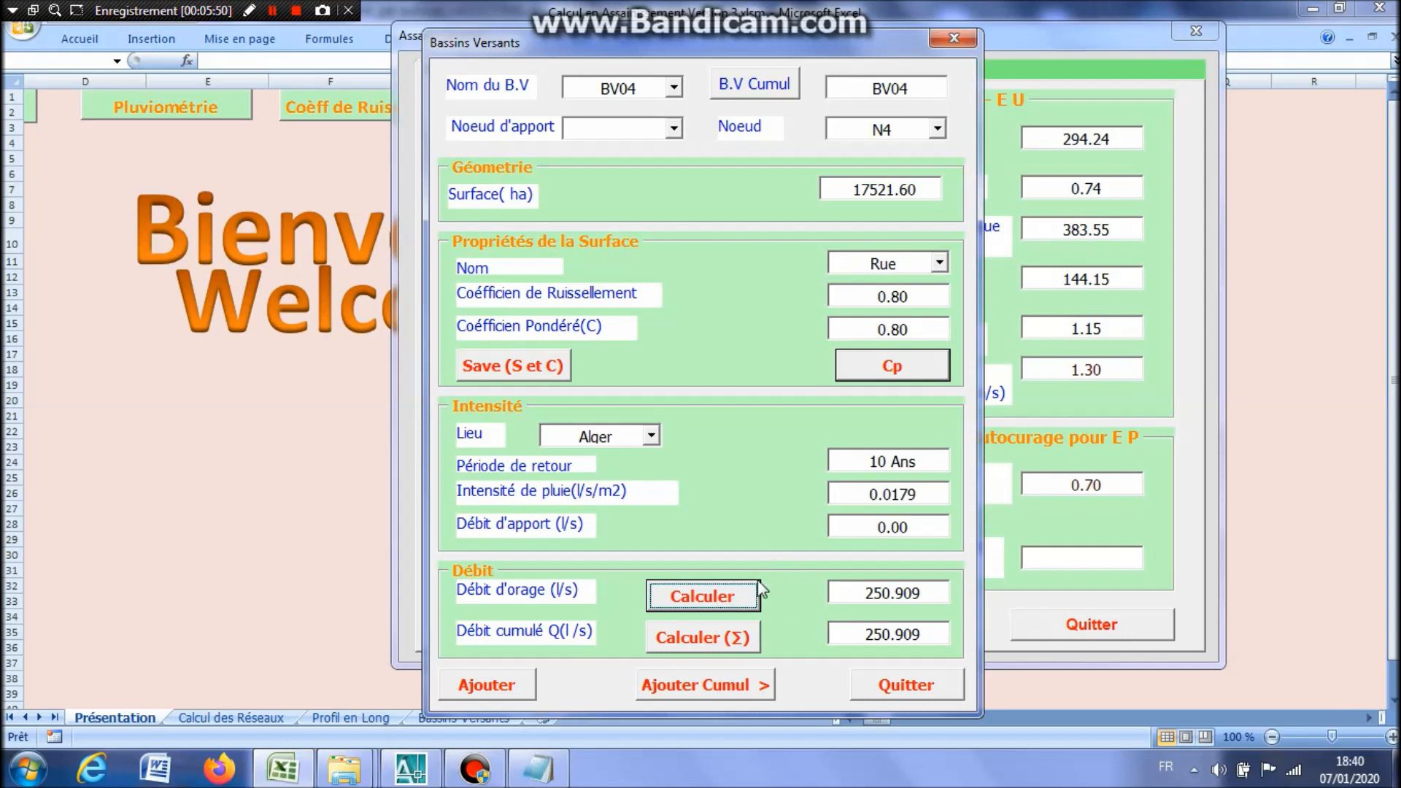
click(506, 691)
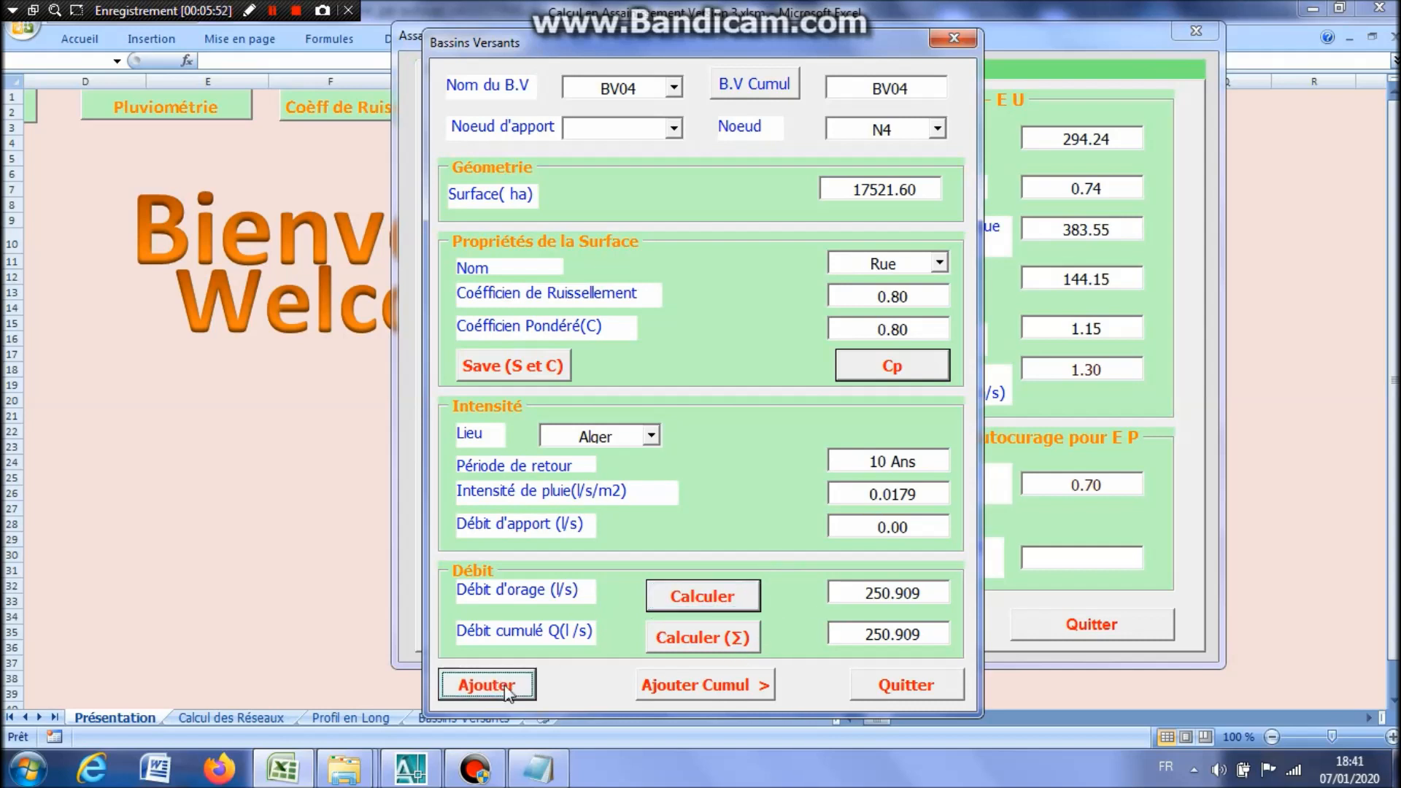
click(683, 689)
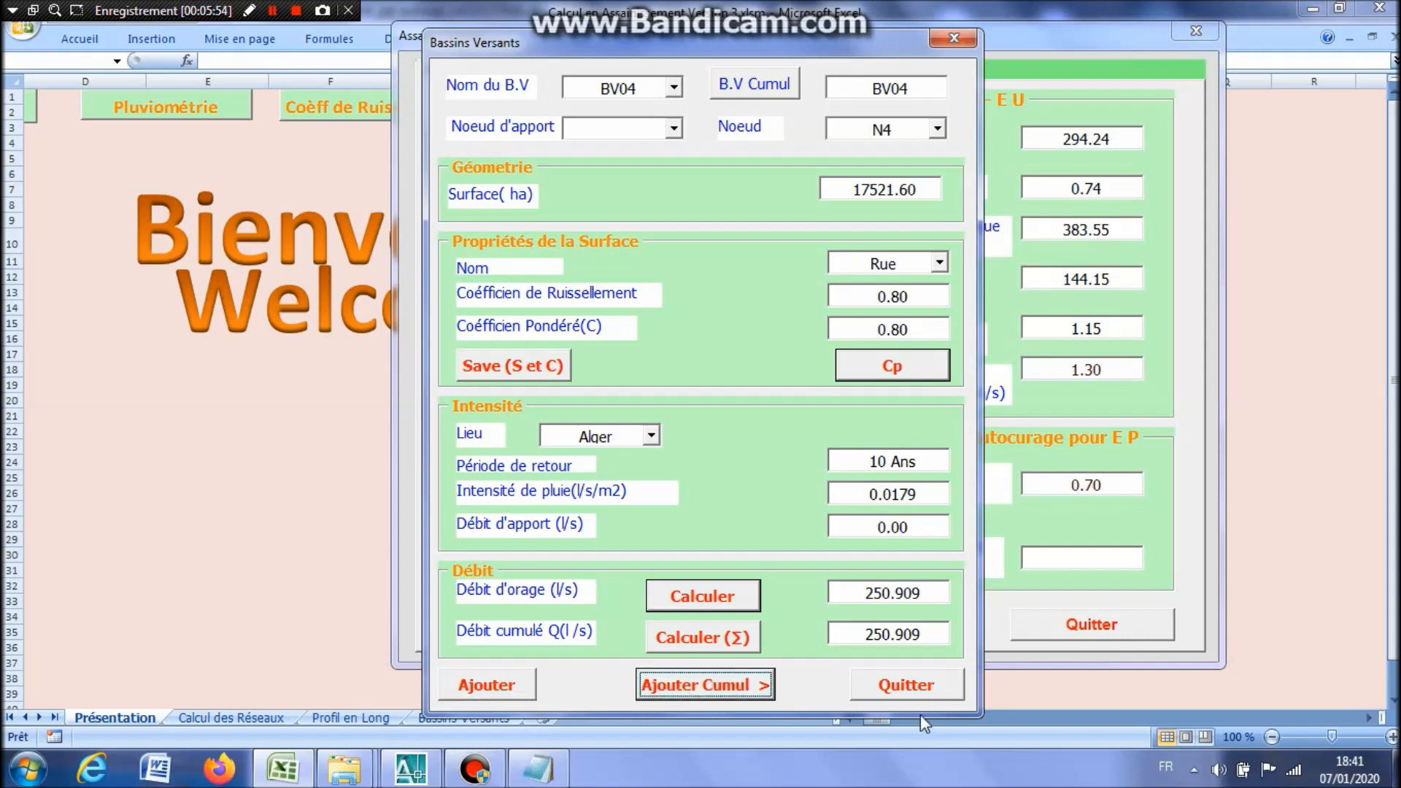
click(907, 686)
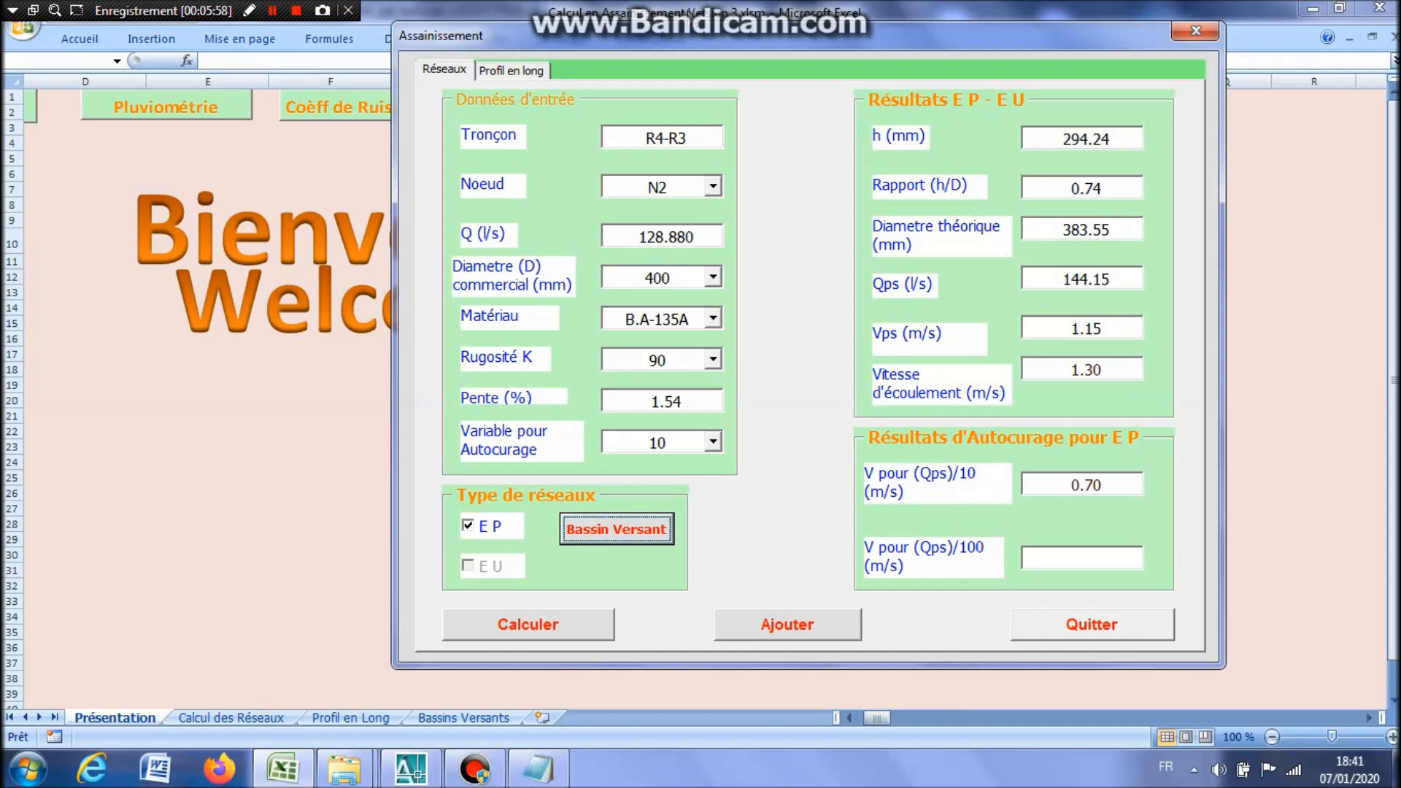
Select node N4 for section R4-R3 and calculate the EP hydraulic results with the Autocurage variable set to 1.
click(713, 186)
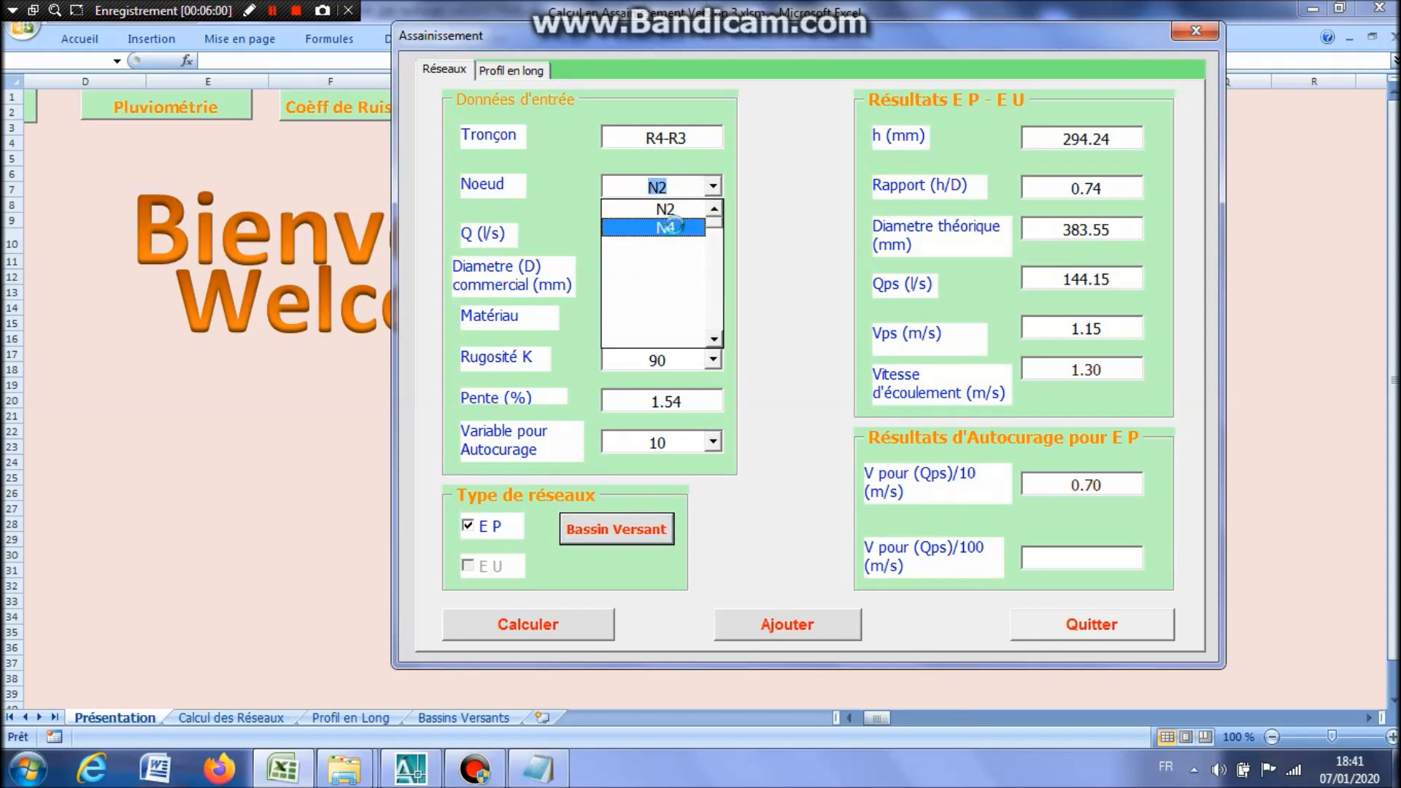
click(669, 227)
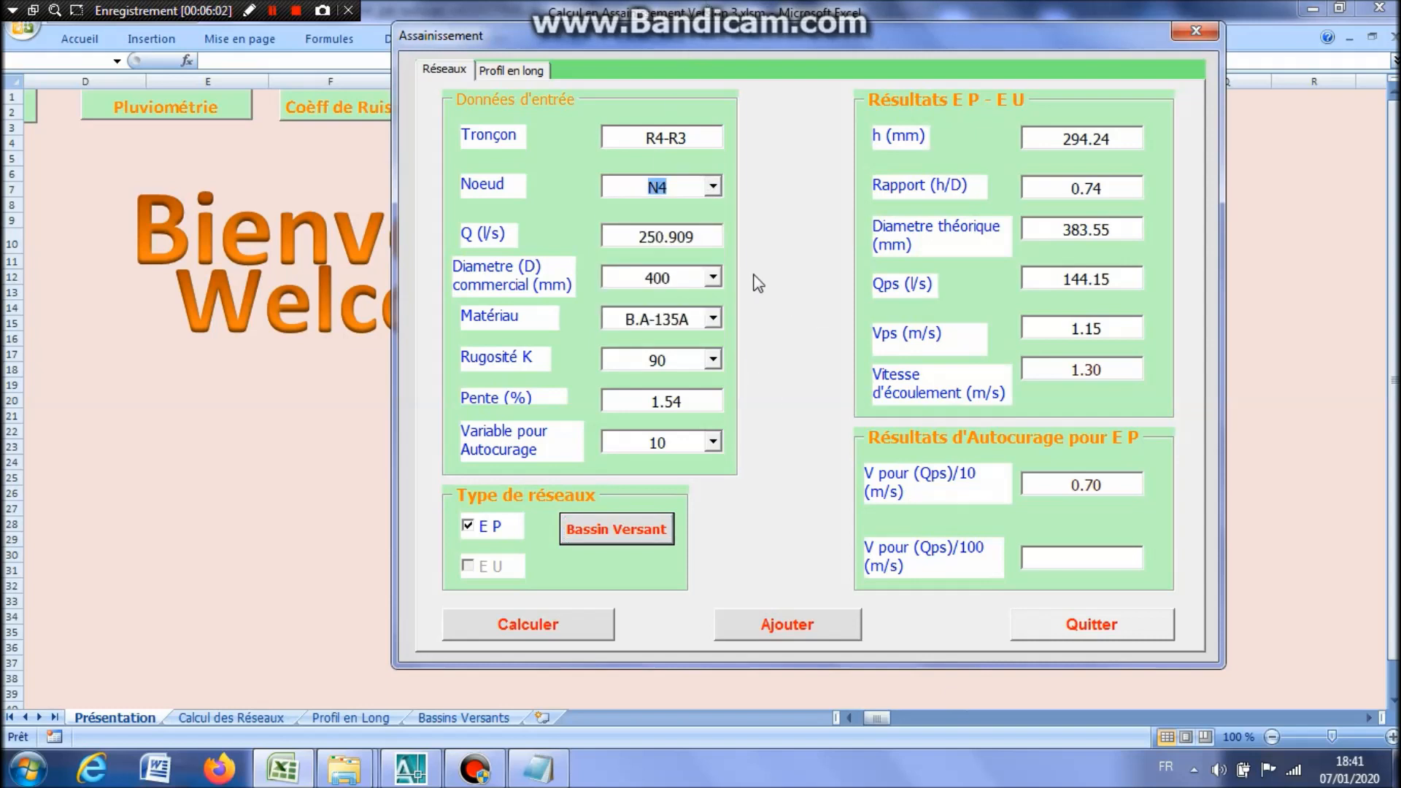
click(713, 441)
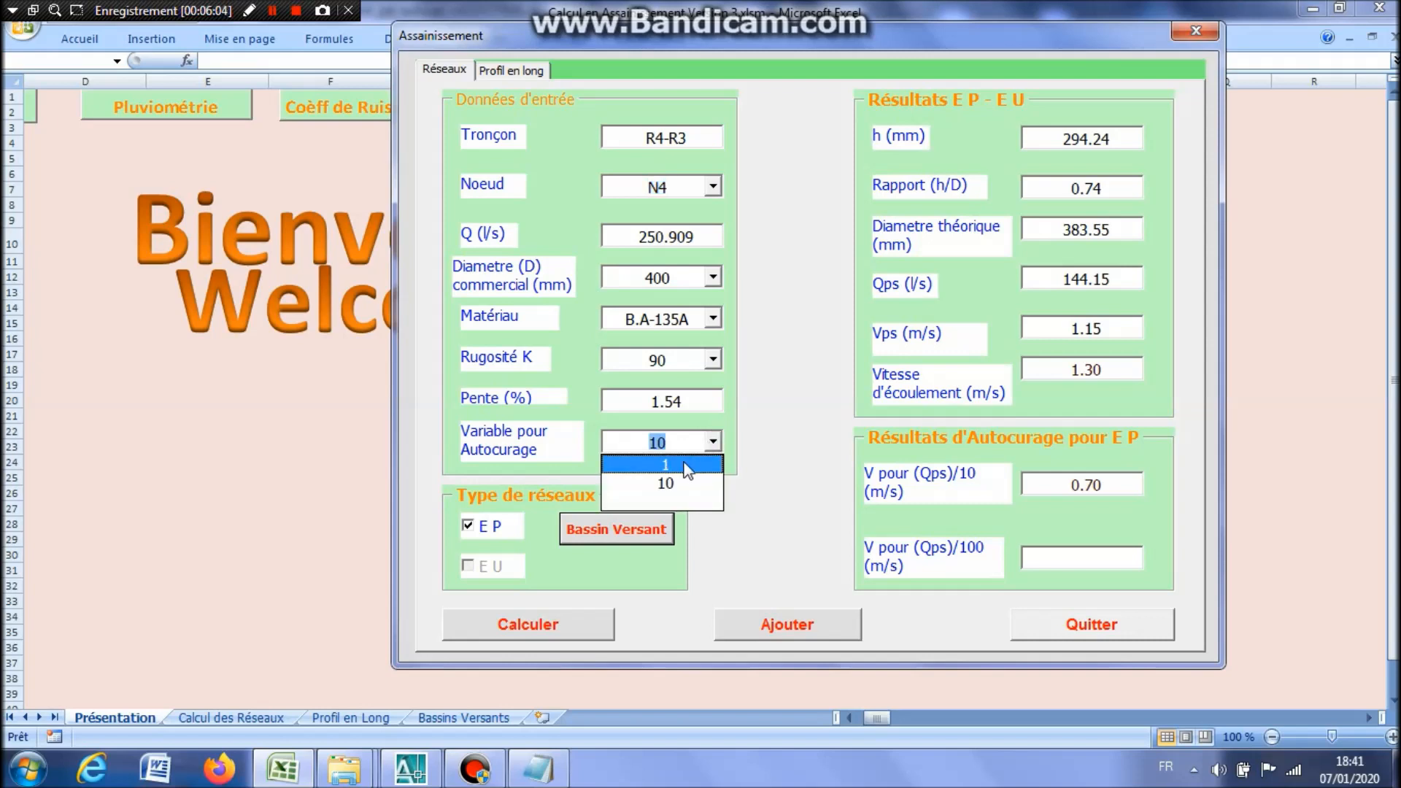
click(686, 466)
click(577, 628)
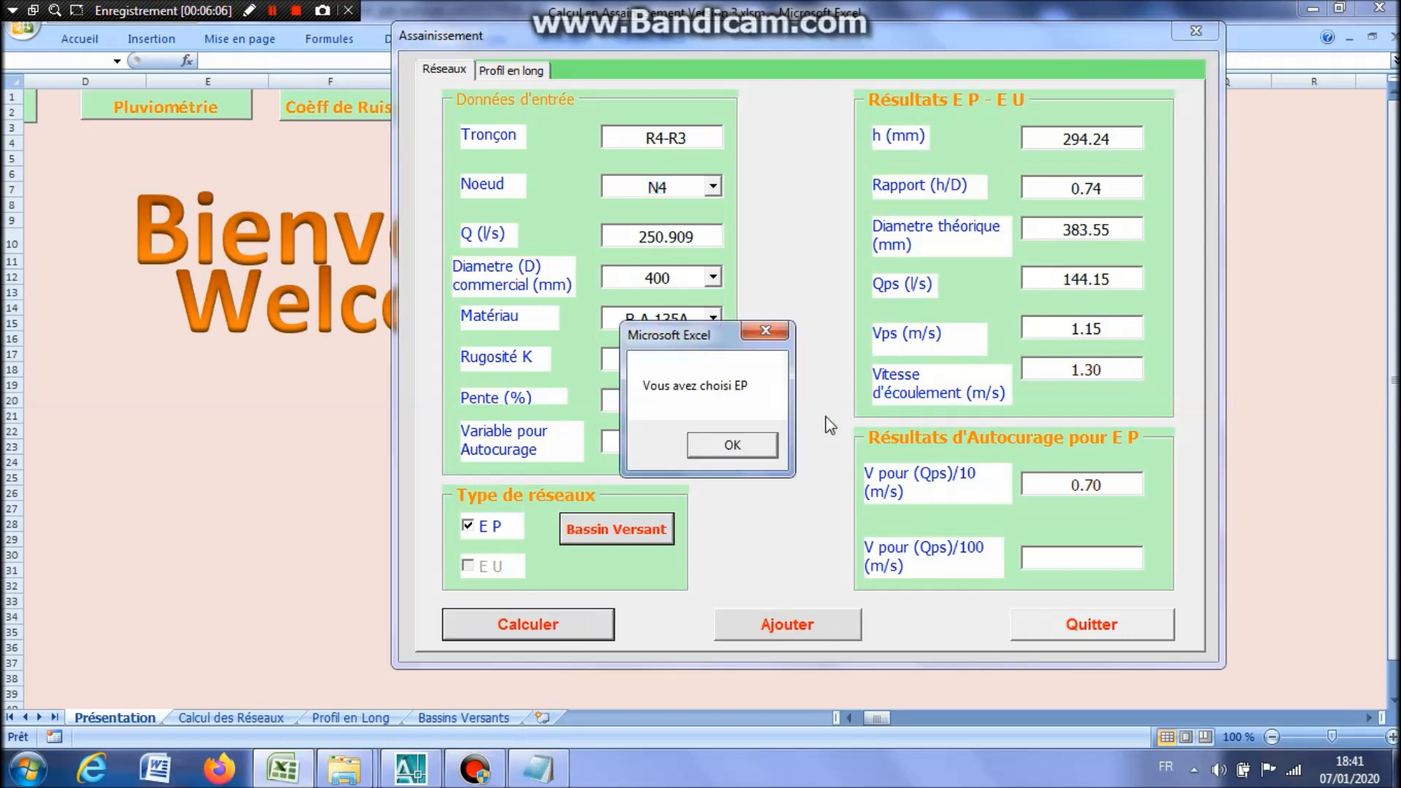
click(731, 448)
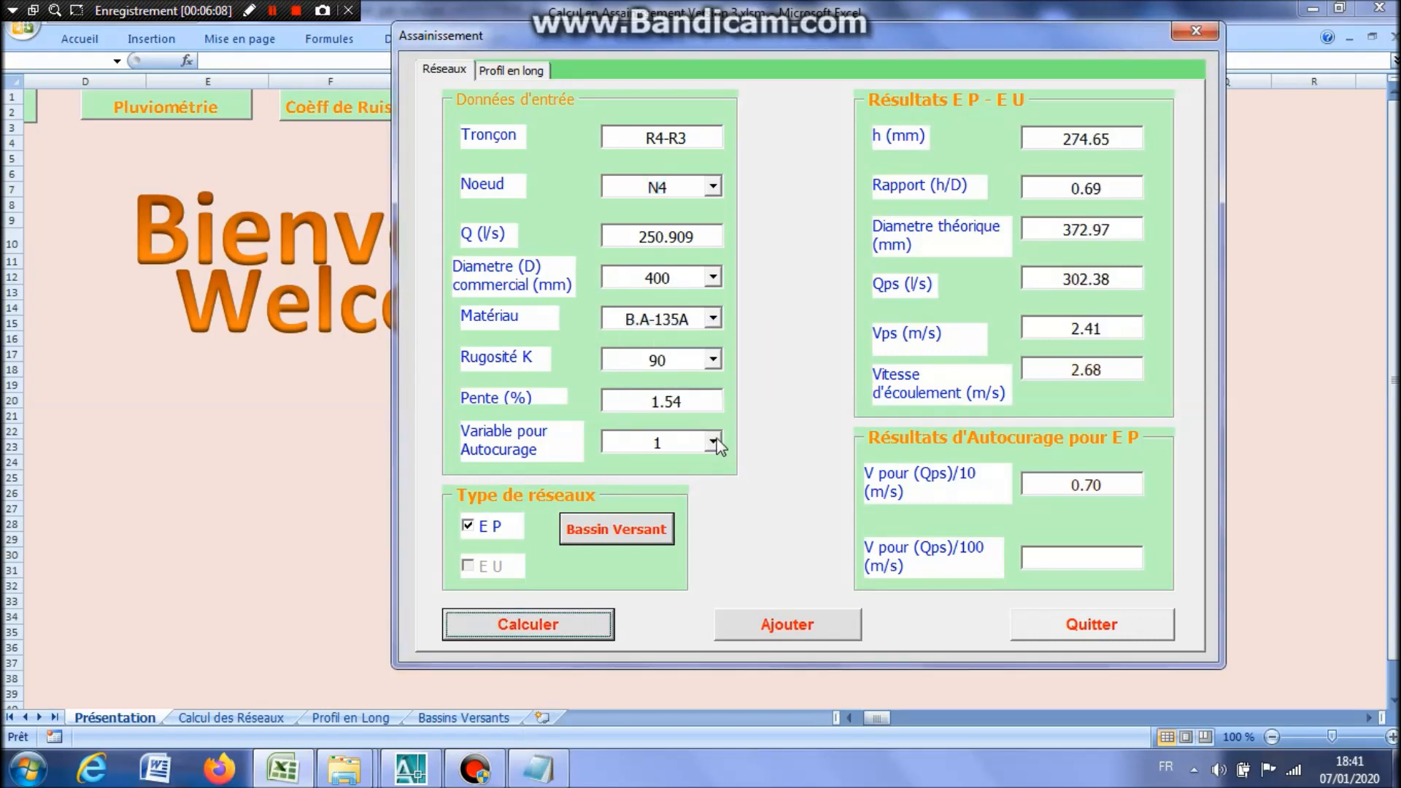
Dismiss the Windows colour scheme prompt and calculate section R4-R3's self-cleaning velocity with the Autocurage variable set to 10.
click(714, 443)
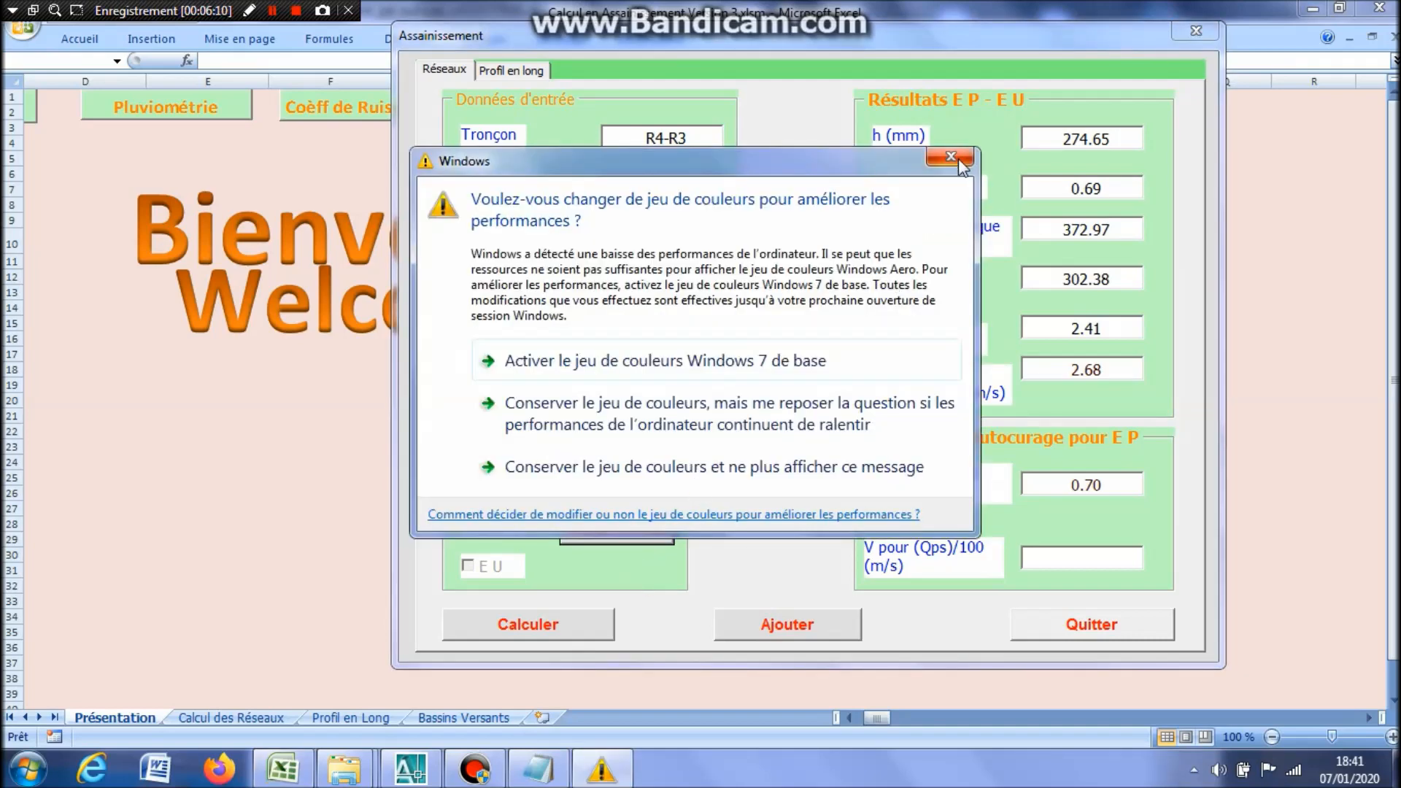
click(951, 156)
click(577, 622)
click(766, 453)
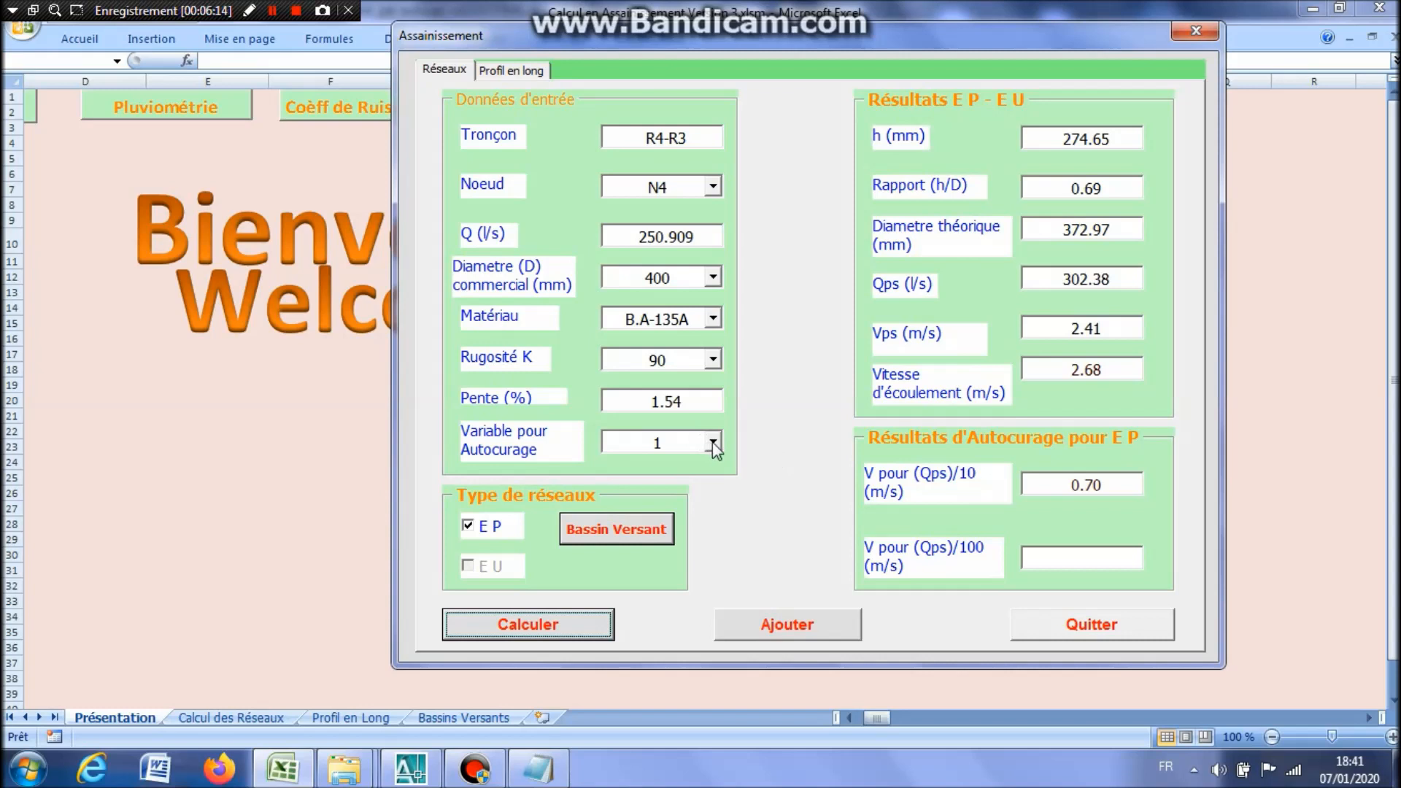
click(712, 441)
click(683, 484)
click(567, 625)
click(732, 453)
Set the Autocurage variable back to 1 and recalculate the EP hydraulic results for section R4-R3.
click(712, 440)
click(683, 468)
click(568, 625)
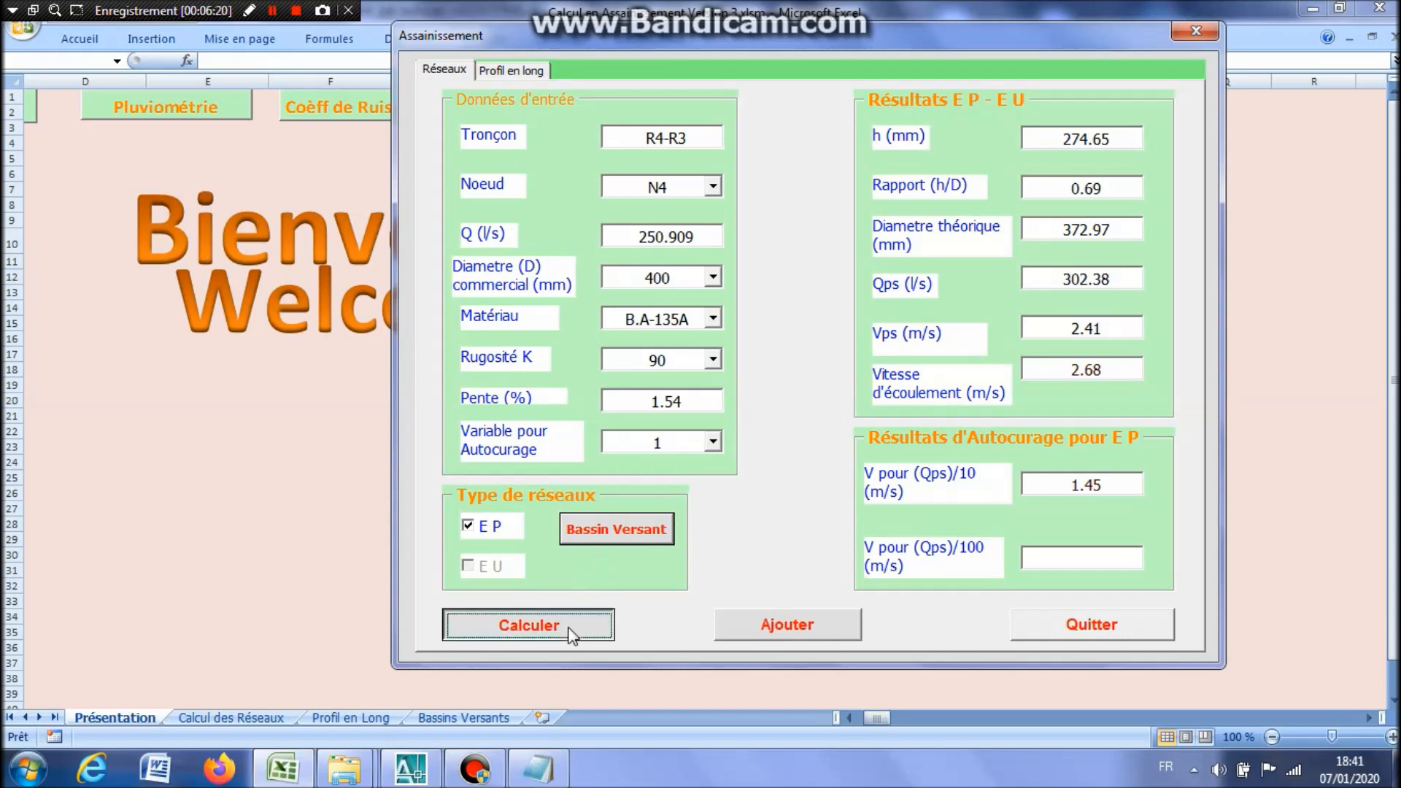
click(759, 444)
Set the Autocurage variable to 10 and calculate the EP self-cleaning velocity for section R4-R3 again.
click(713, 441)
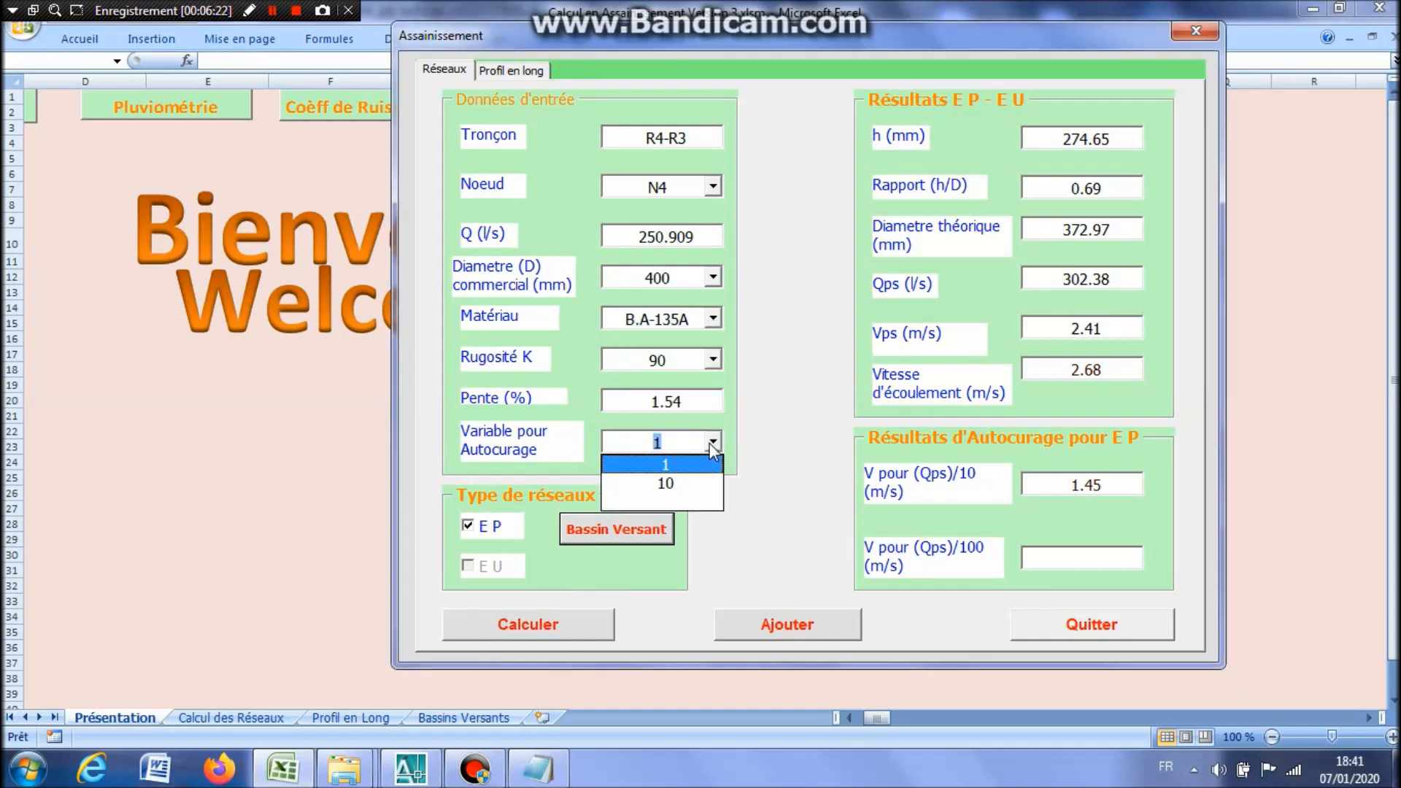
click(668, 486)
click(555, 626)
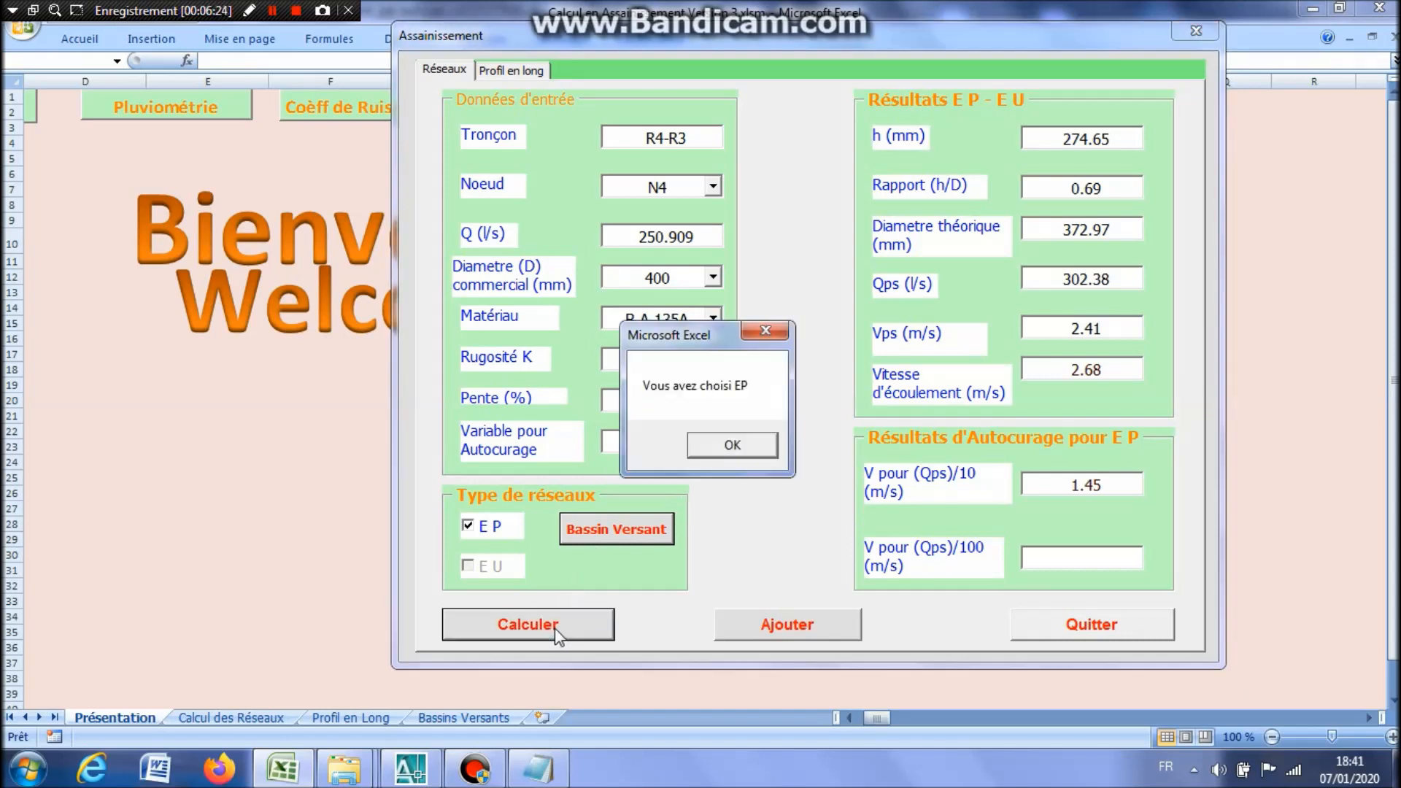
click(752, 447)
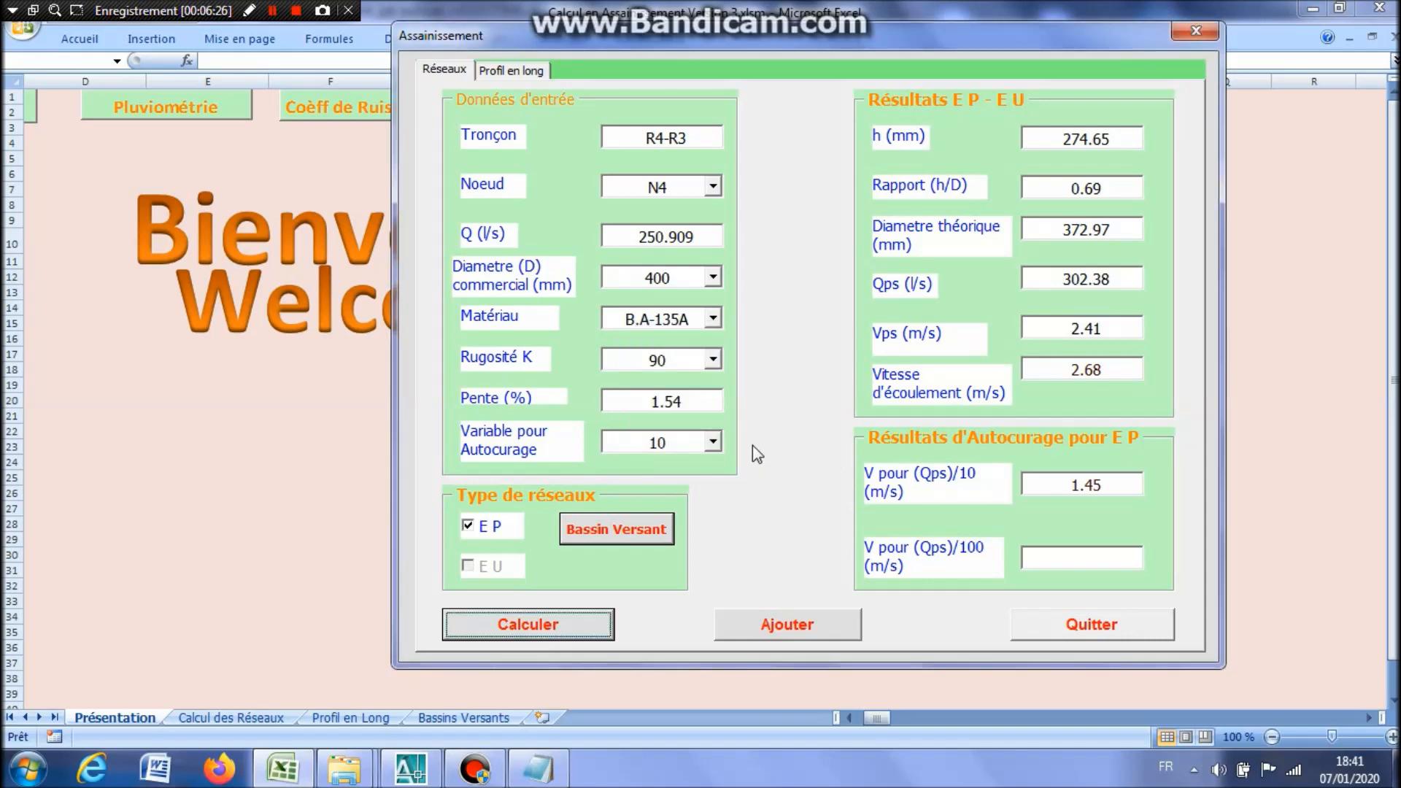
Add section R4-R3's network results and its longitudinal profile data to their tables.
click(822, 635)
click(513, 70)
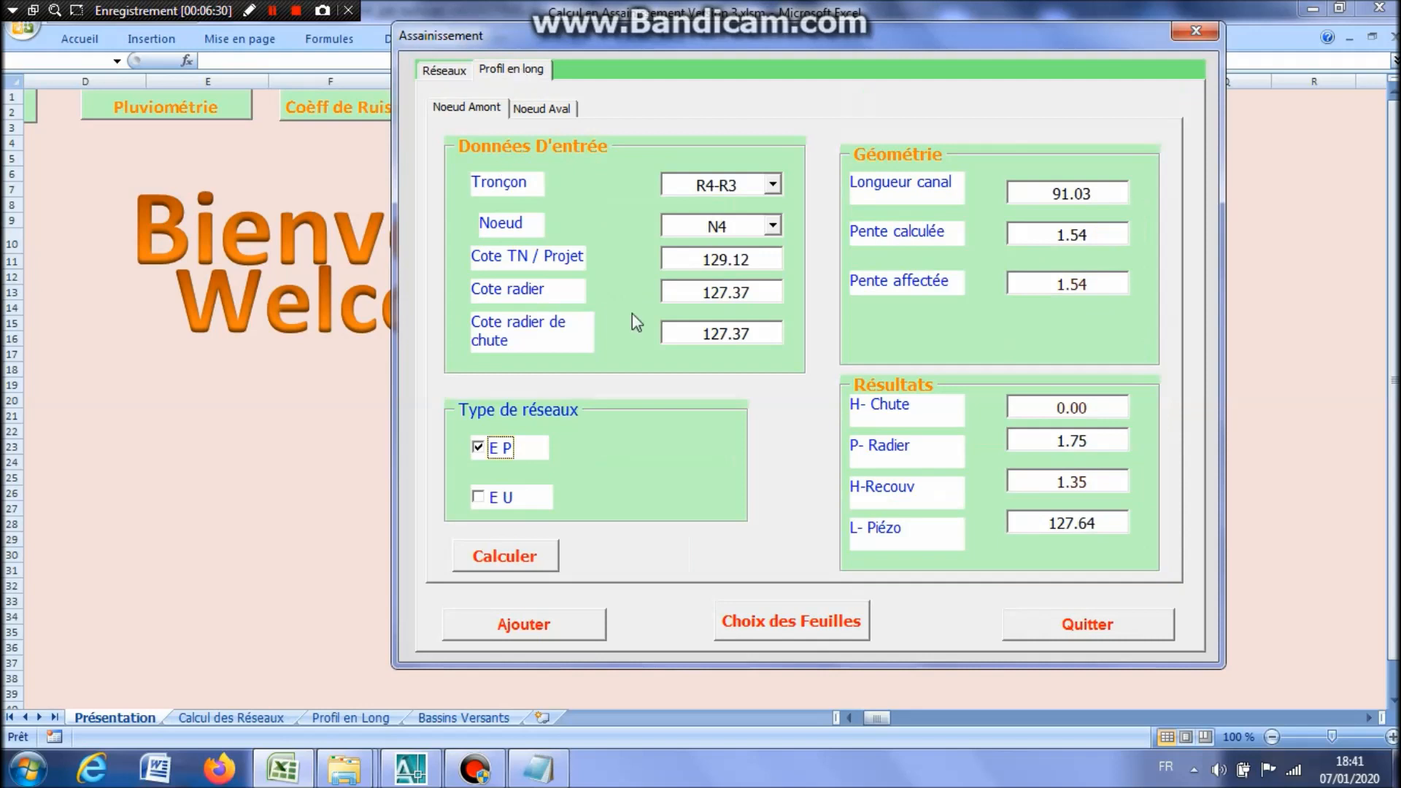
click(540, 626)
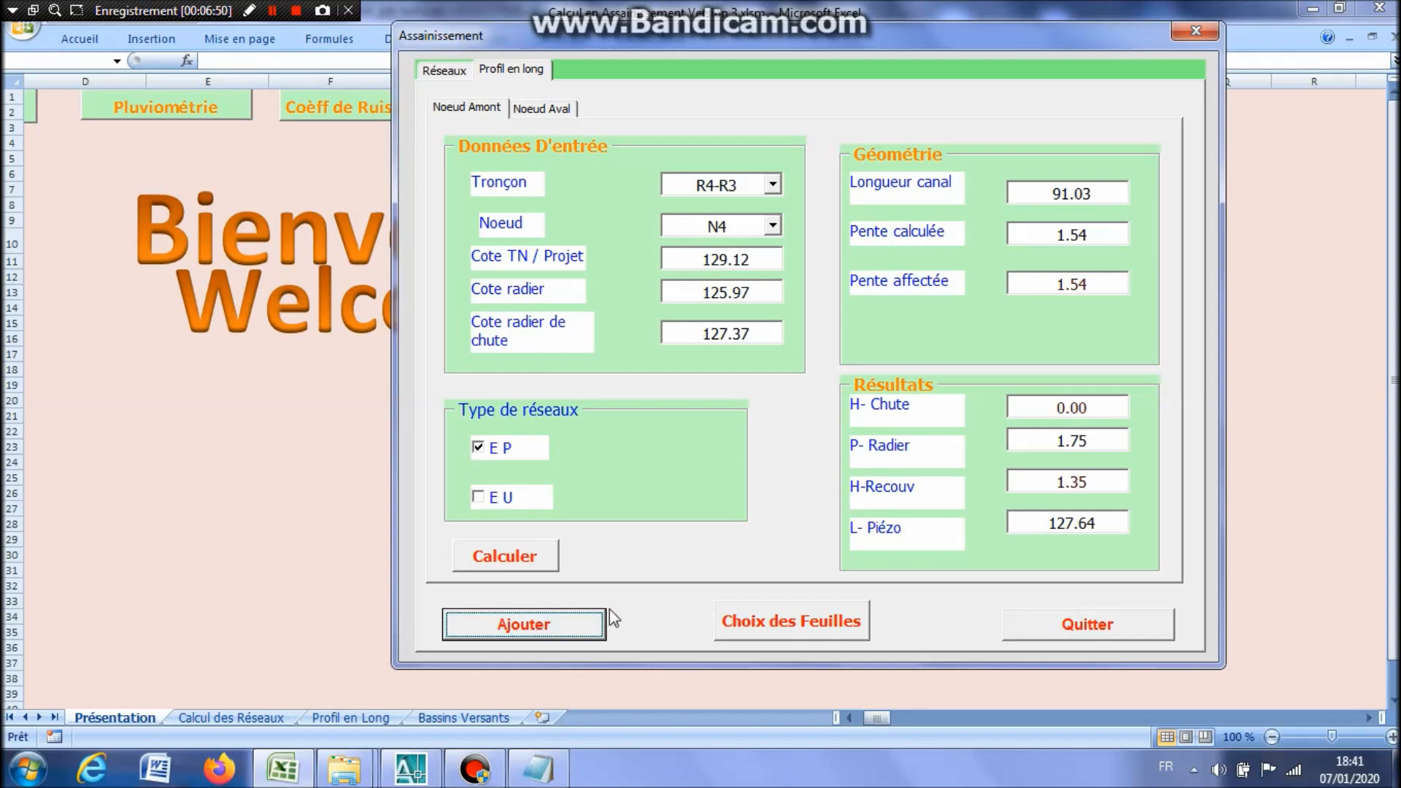
Display the Bassins Versants table through the sheet chooser and move the Assainissement form higher over it.
click(797, 626)
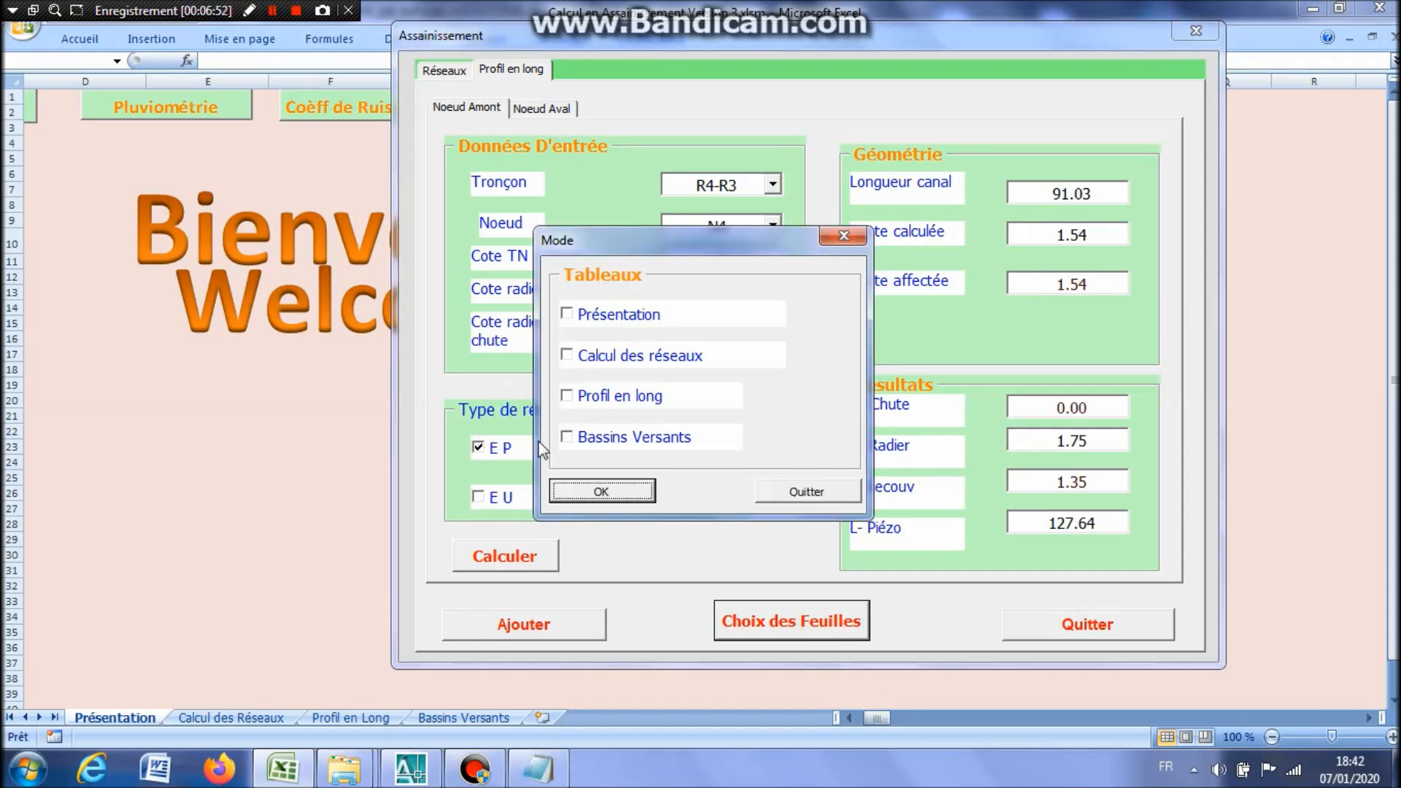
click(567, 436)
click(595, 489)
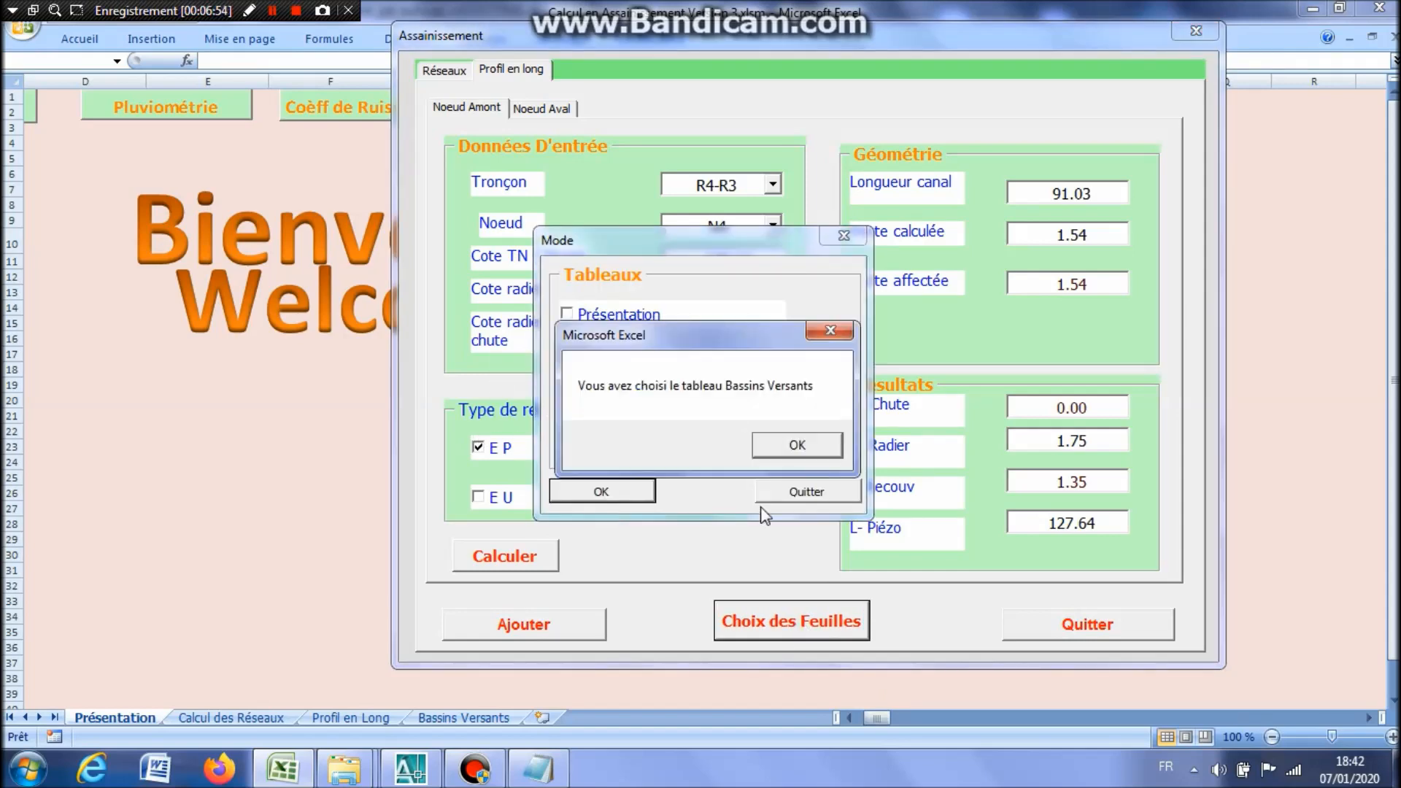
click(797, 446)
click(796, 491)
drag(816, 55, 790, 17)
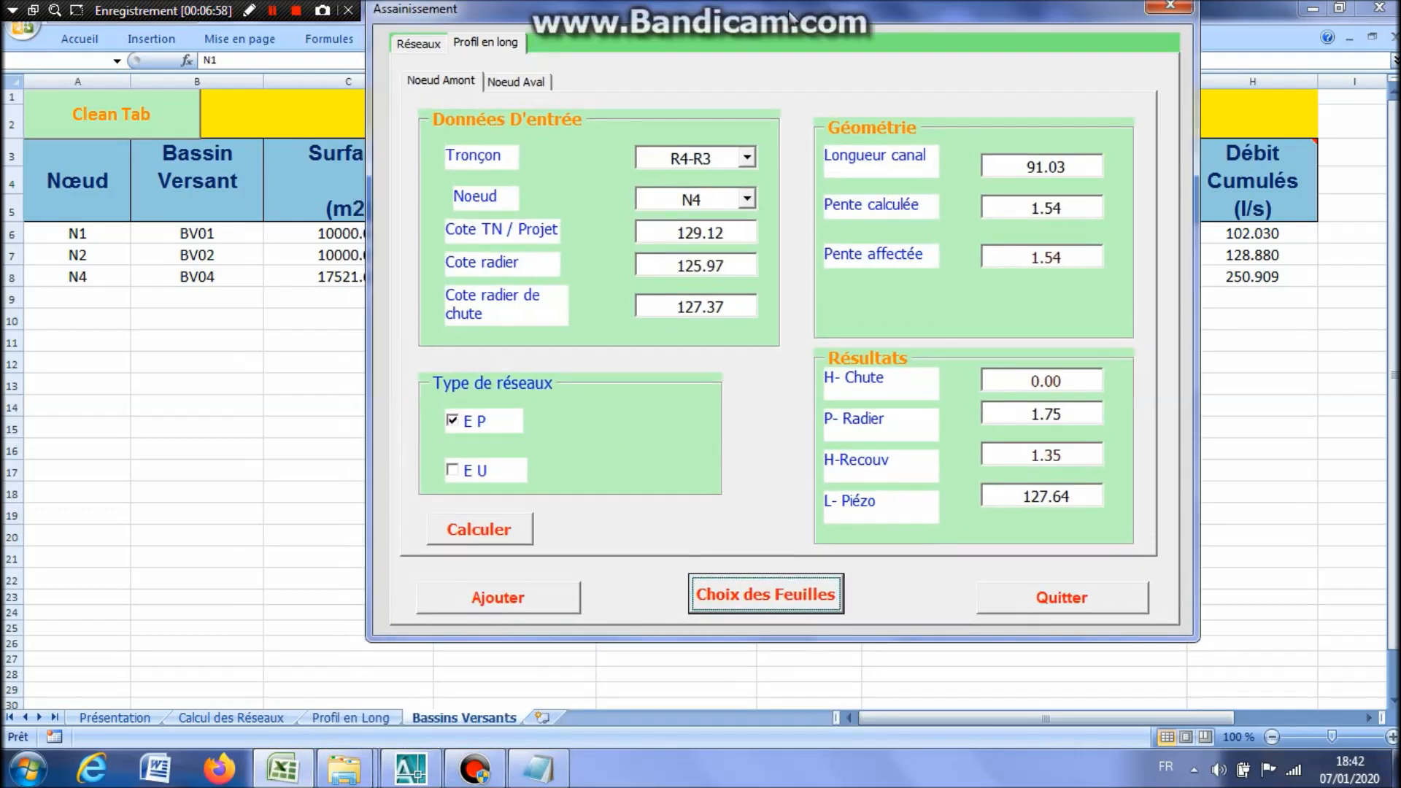
Switch to the AutoCAD drawing to examine the network around N3, N4 and REJET, and return to the Excel form.
click(440, 82)
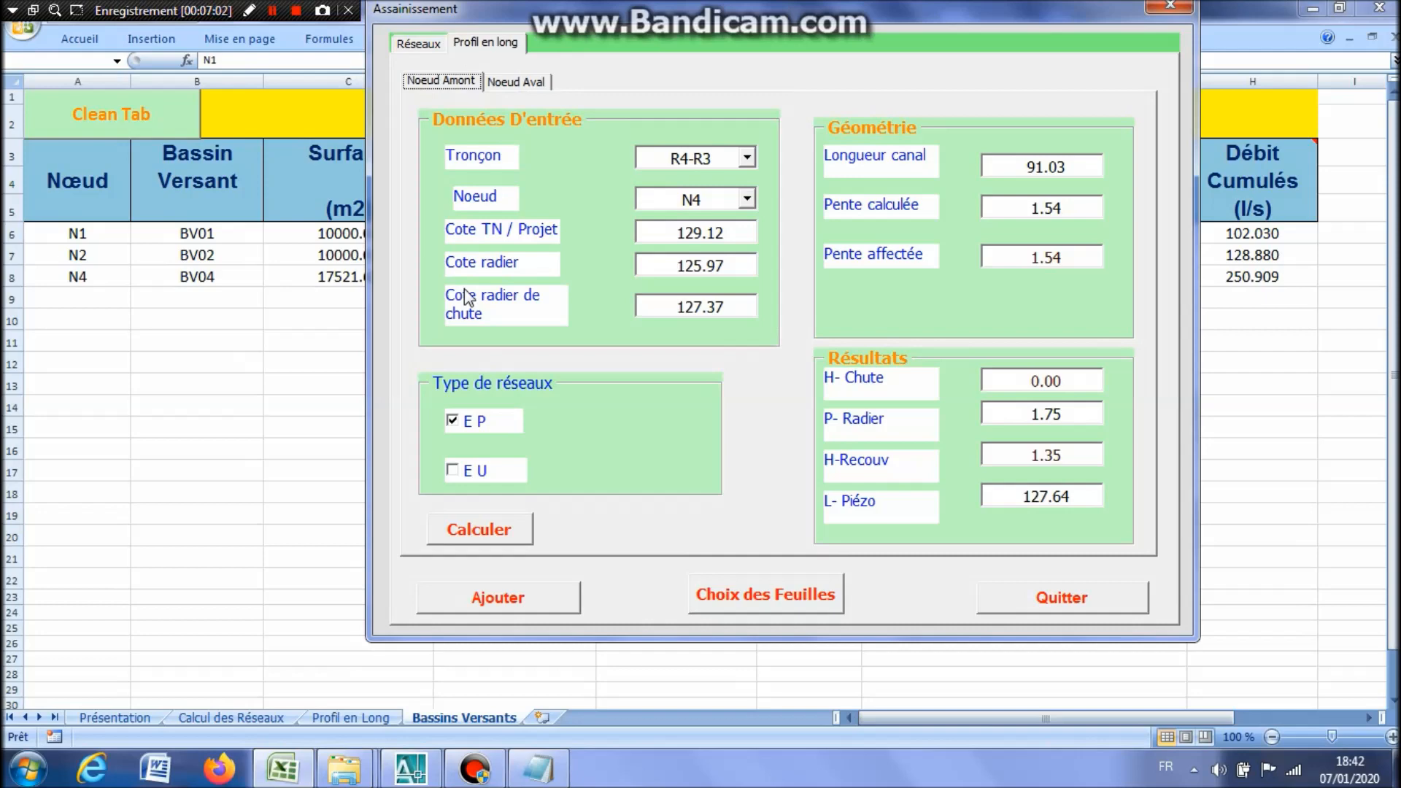
click(422, 773)
drag(883, 380, 841, 481)
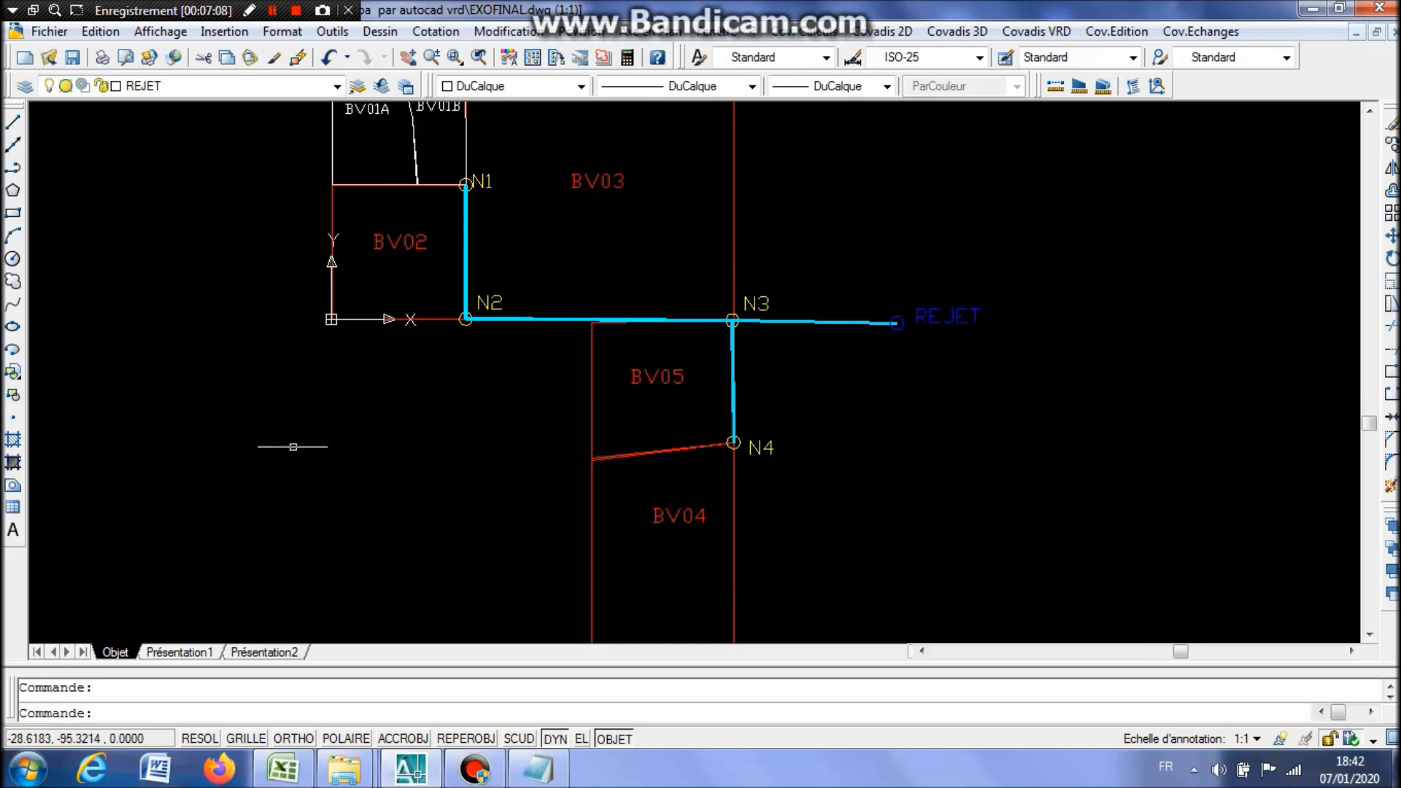
click(284, 779)
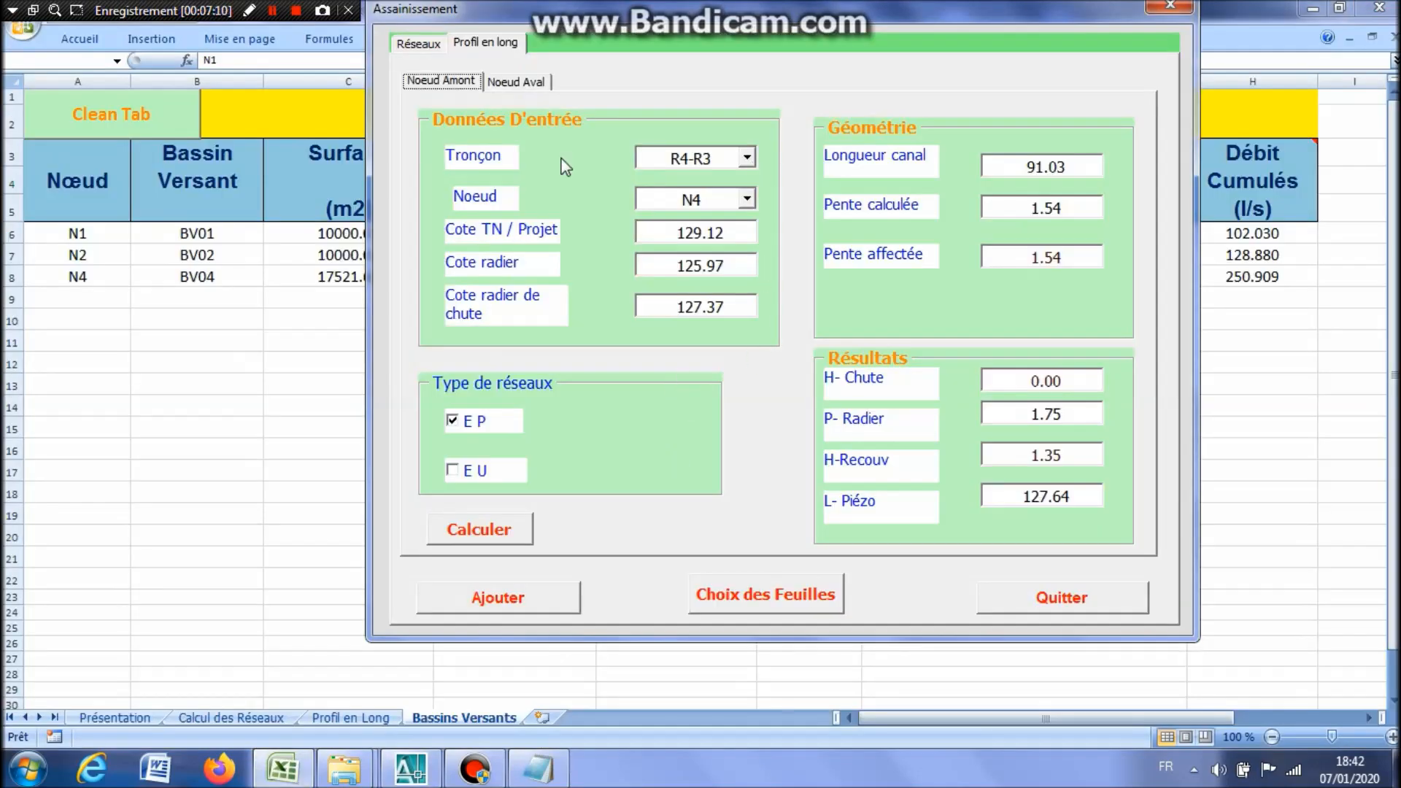
Select section R3-REJET and node N3 as the upstream end in the longitudinal profile data.
click(748, 159)
click(697, 198)
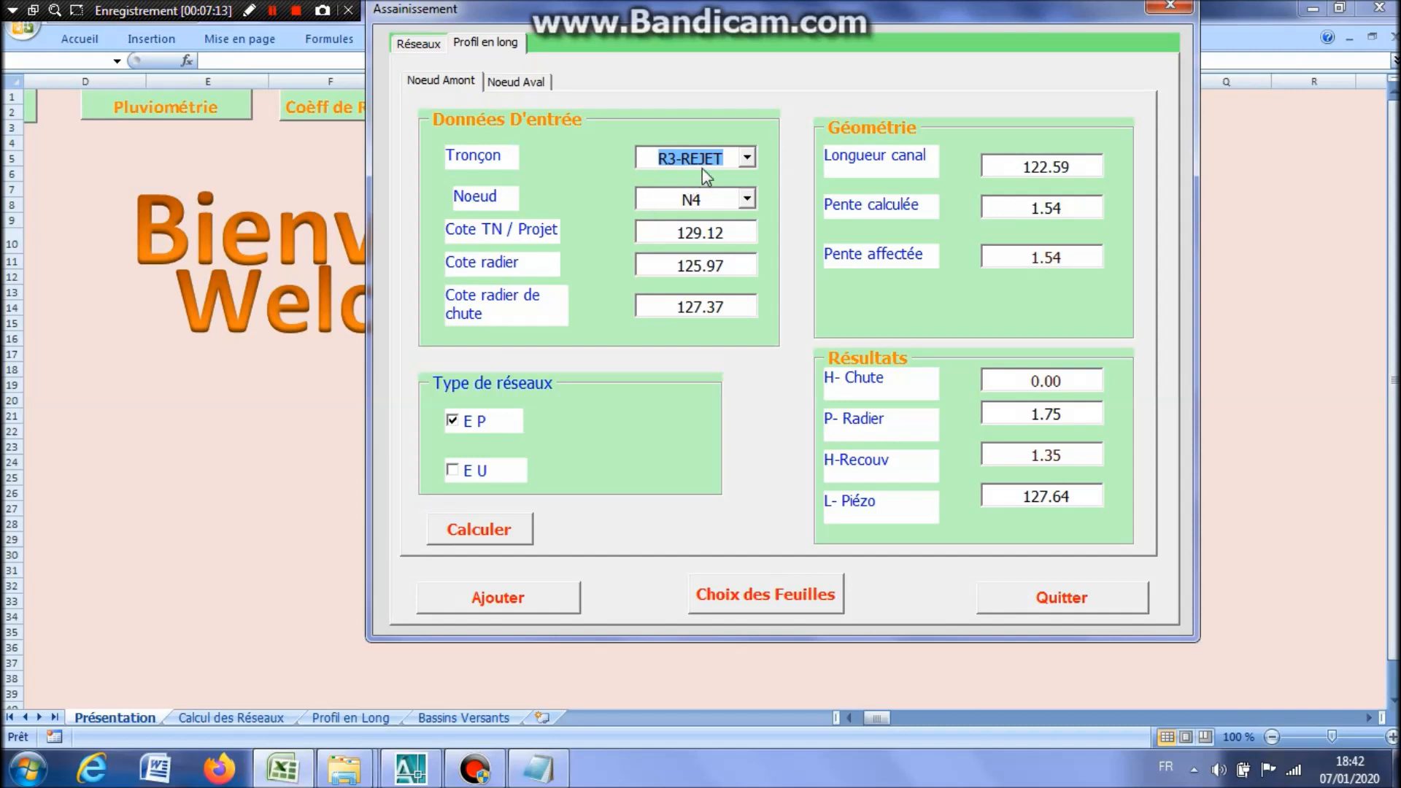
click(748, 199)
click(747, 217)
click(748, 218)
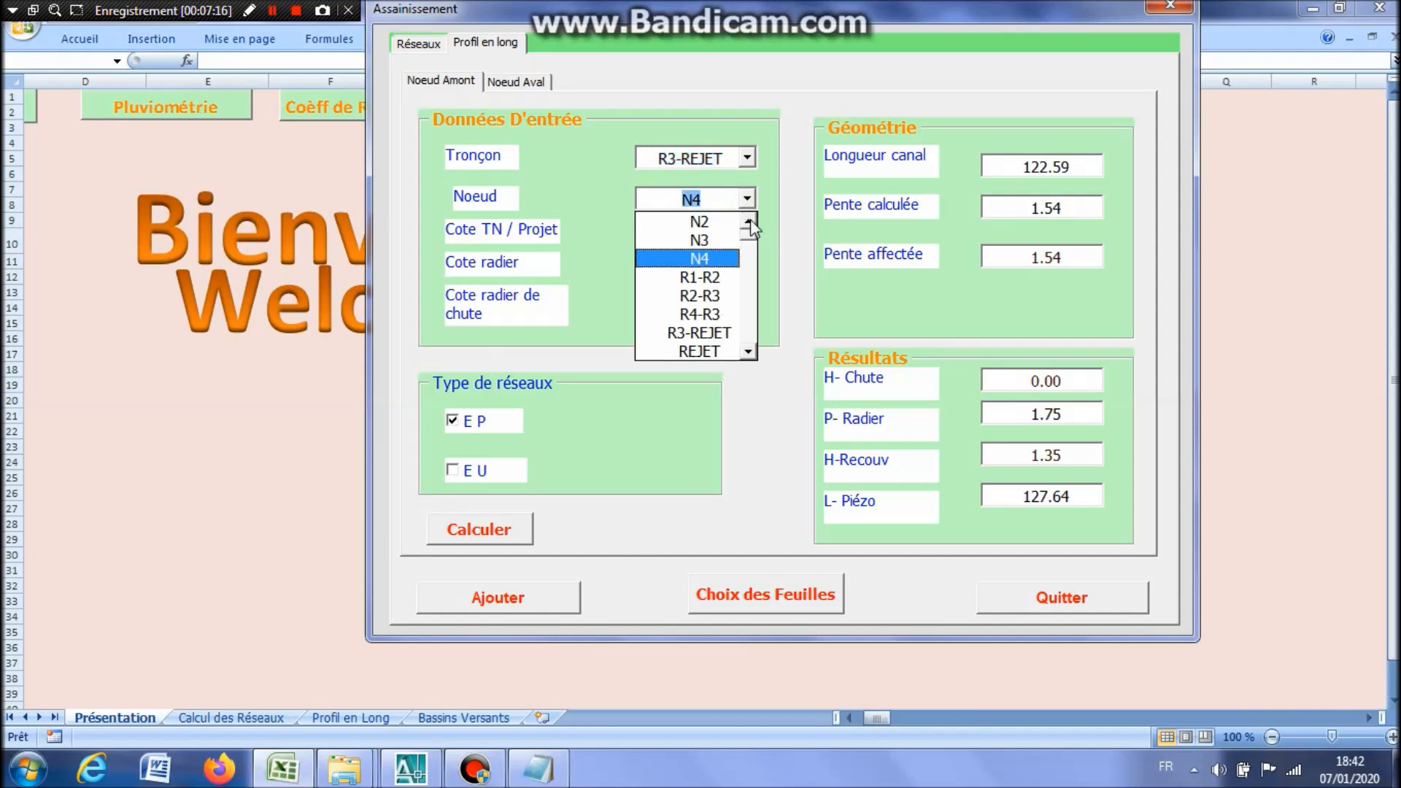
click(713, 239)
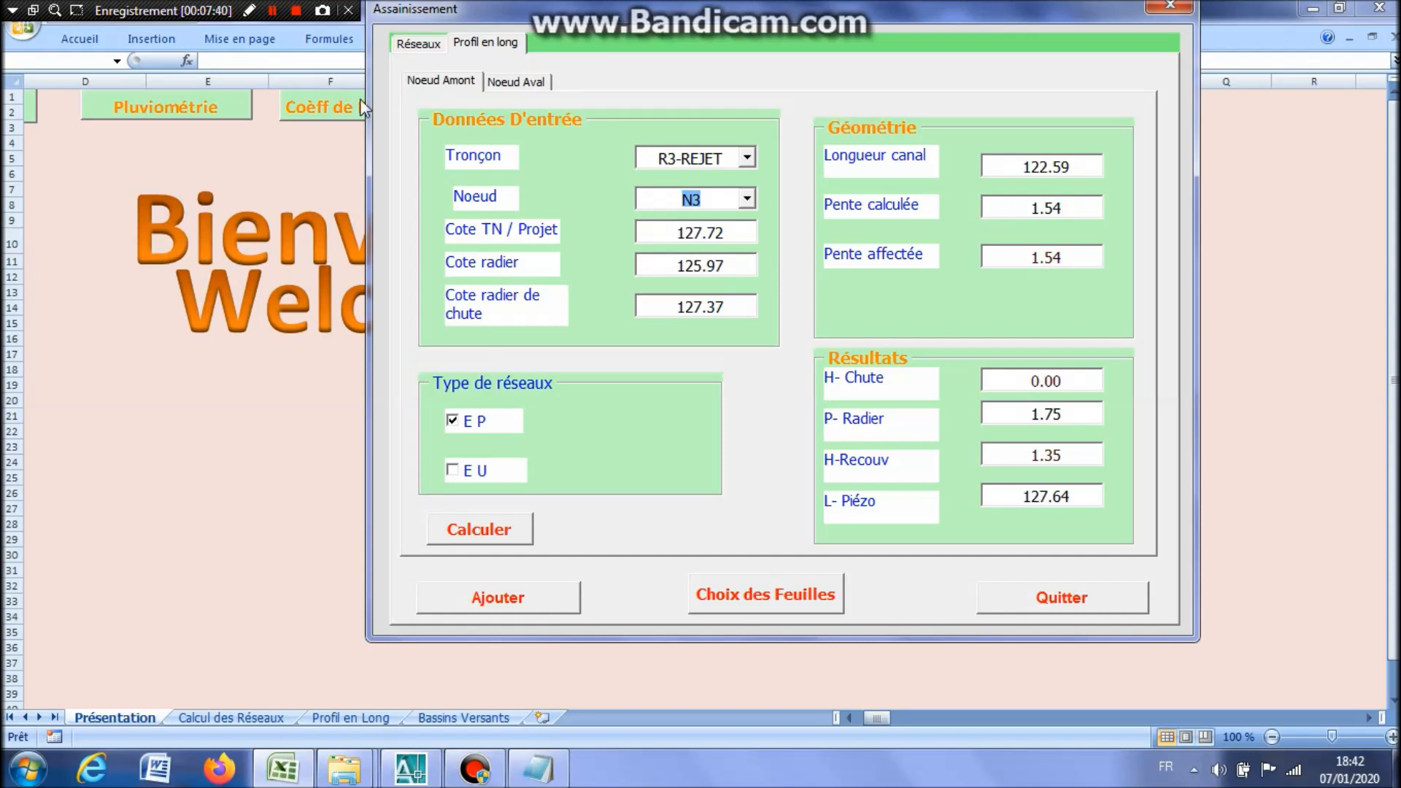
For the downstream end, select section R3-REJET and node REJET, and set the invert level (Cote radier) to 125.27.
click(529, 83)
click(755, 141)
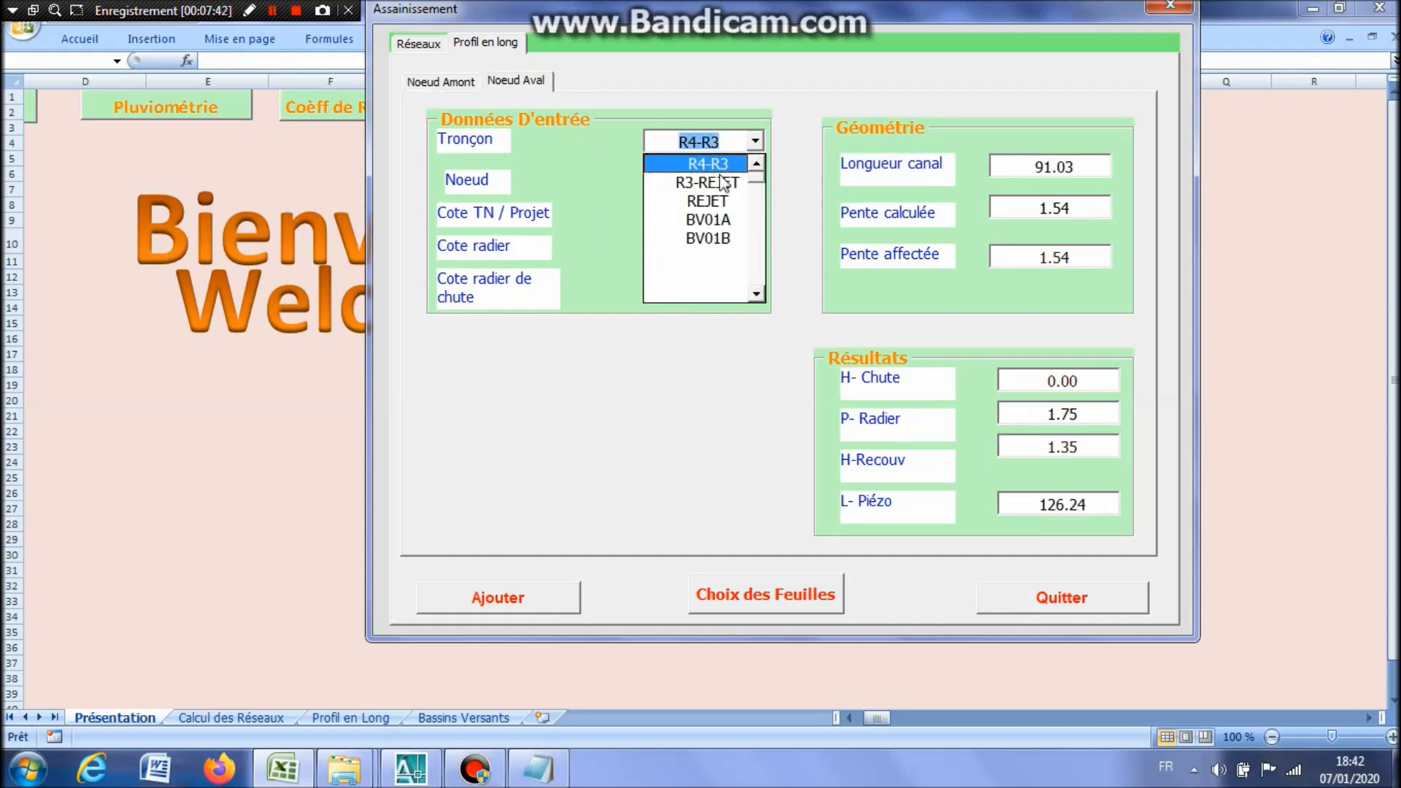
click(725, 186)
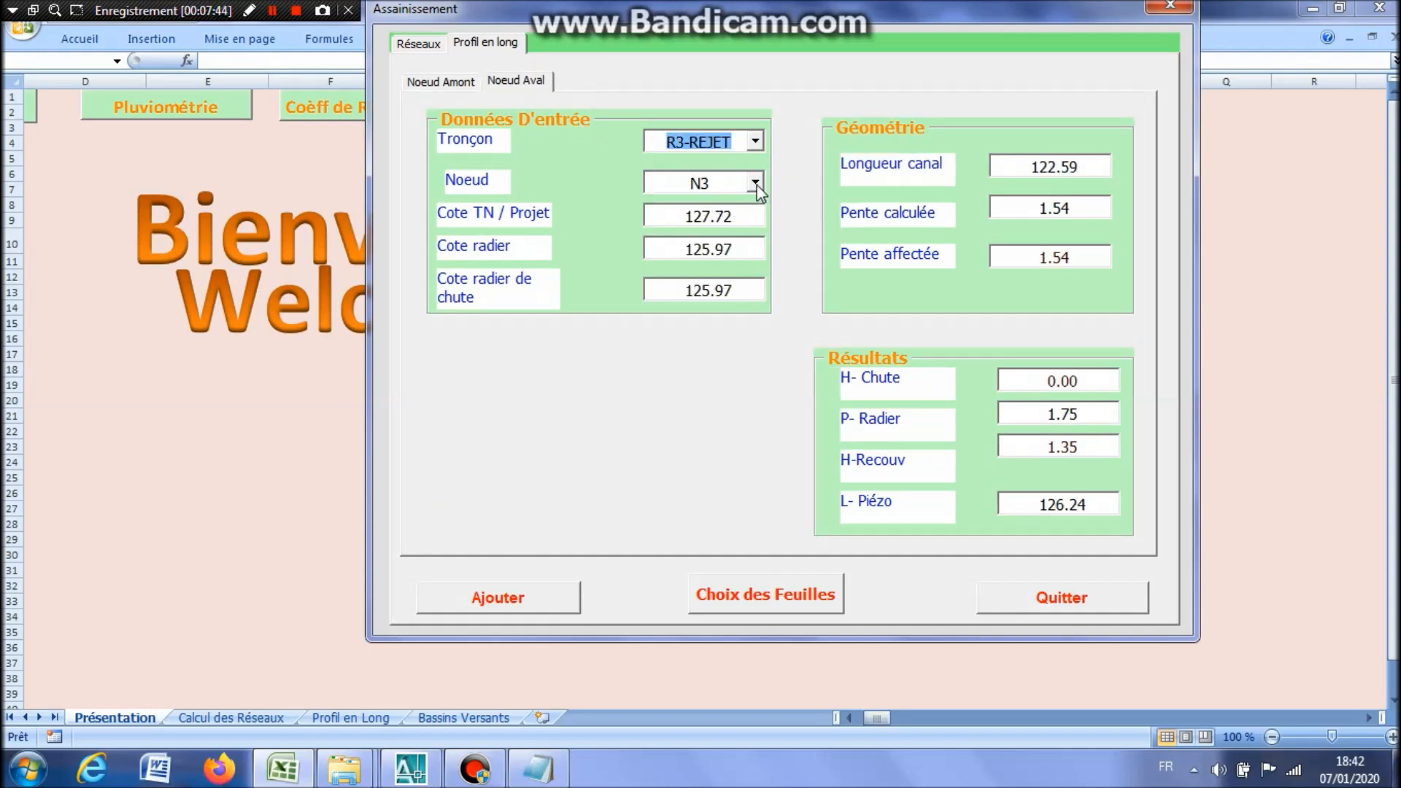
click(755, 181)
click(722, 315)
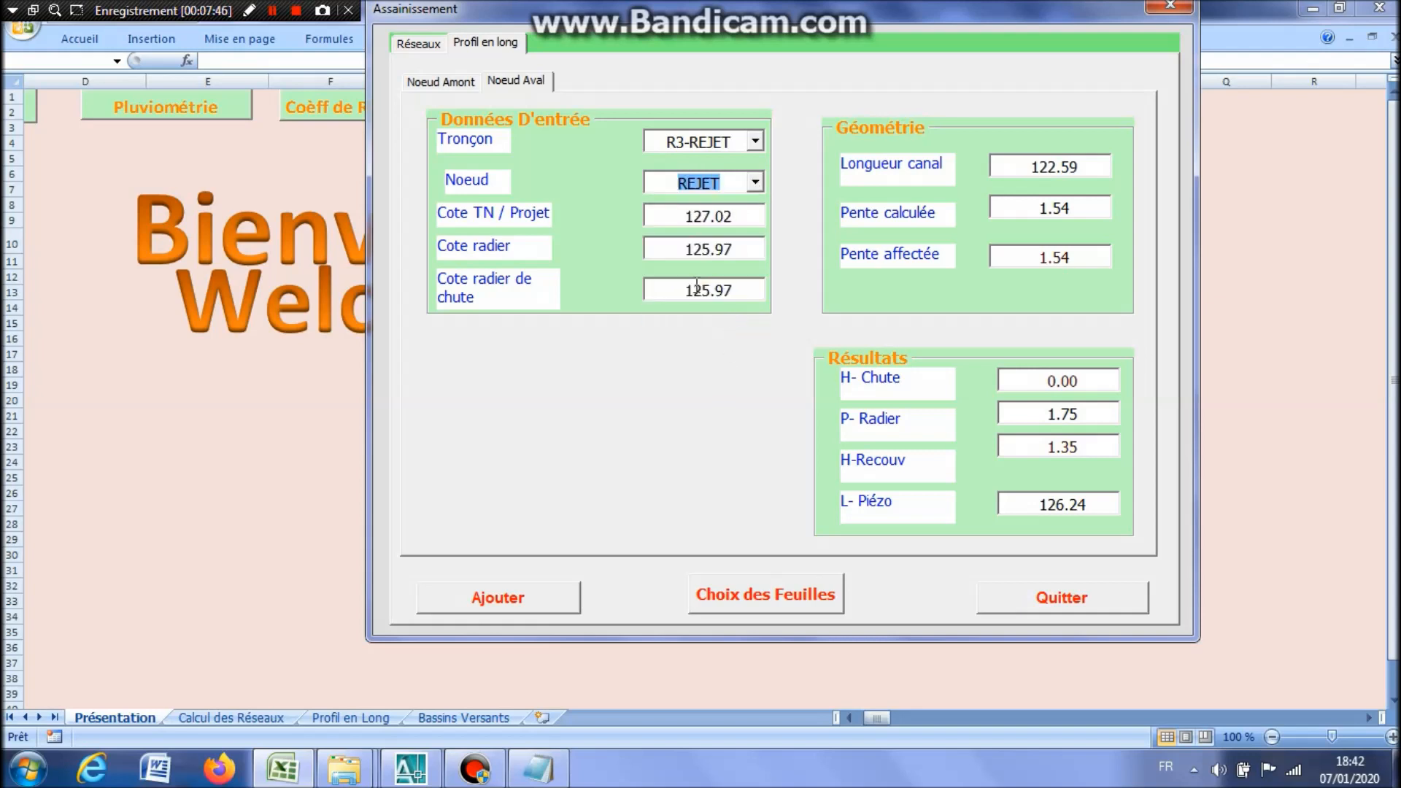
click(750, 248)
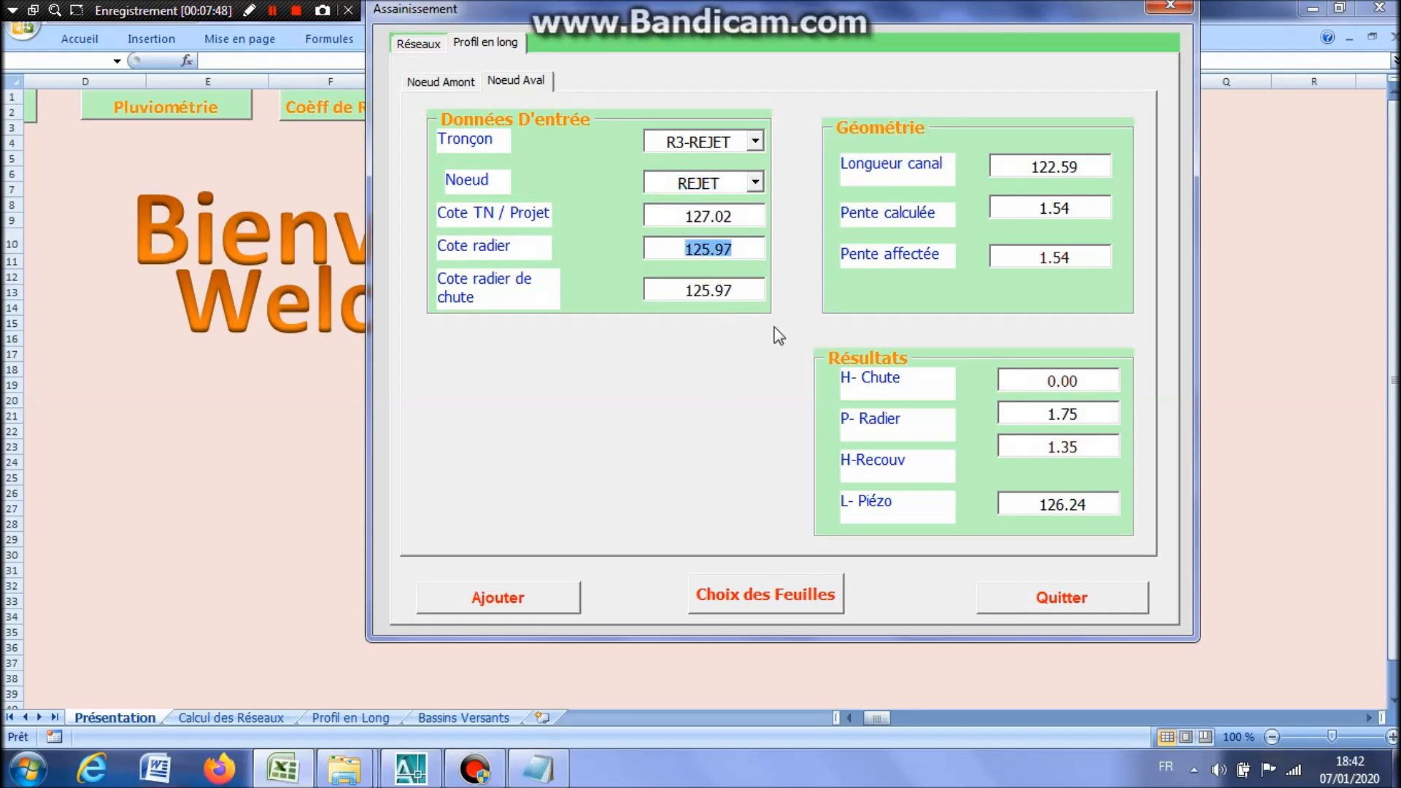
text(125.27)
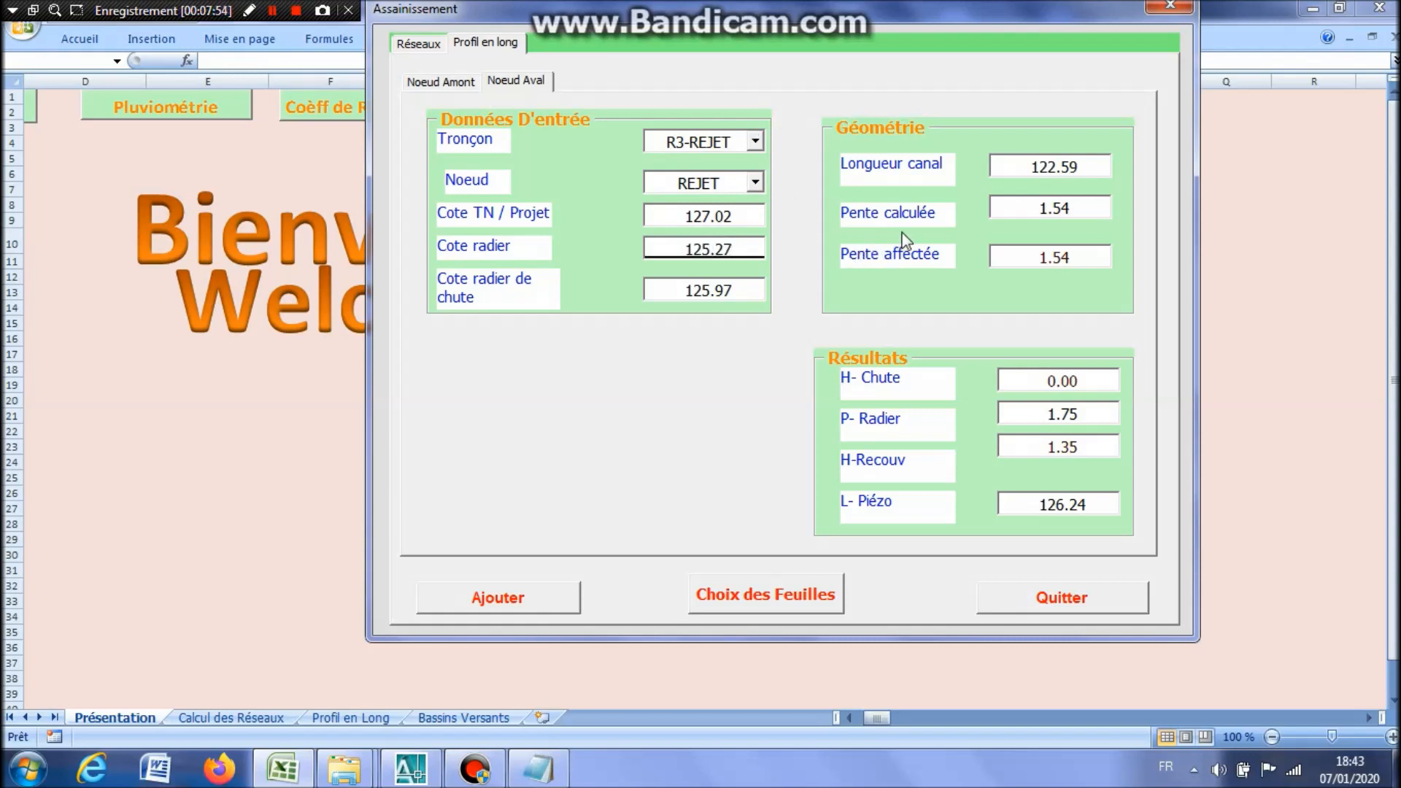
Calculate the EP longitudinal profile of section R3-REJET from the upstream node data.
click(456, 83)
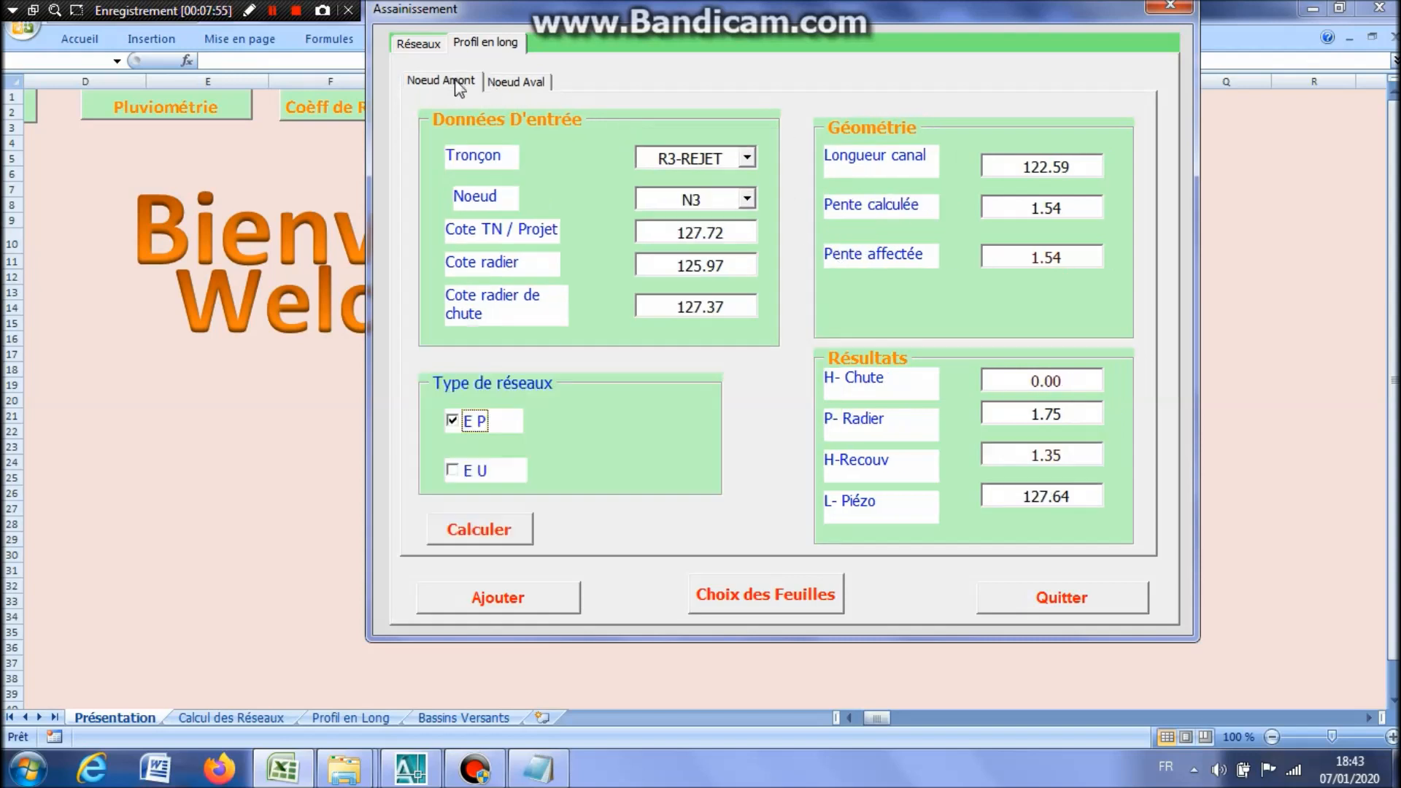
click(486, 540)
click(733, 446)
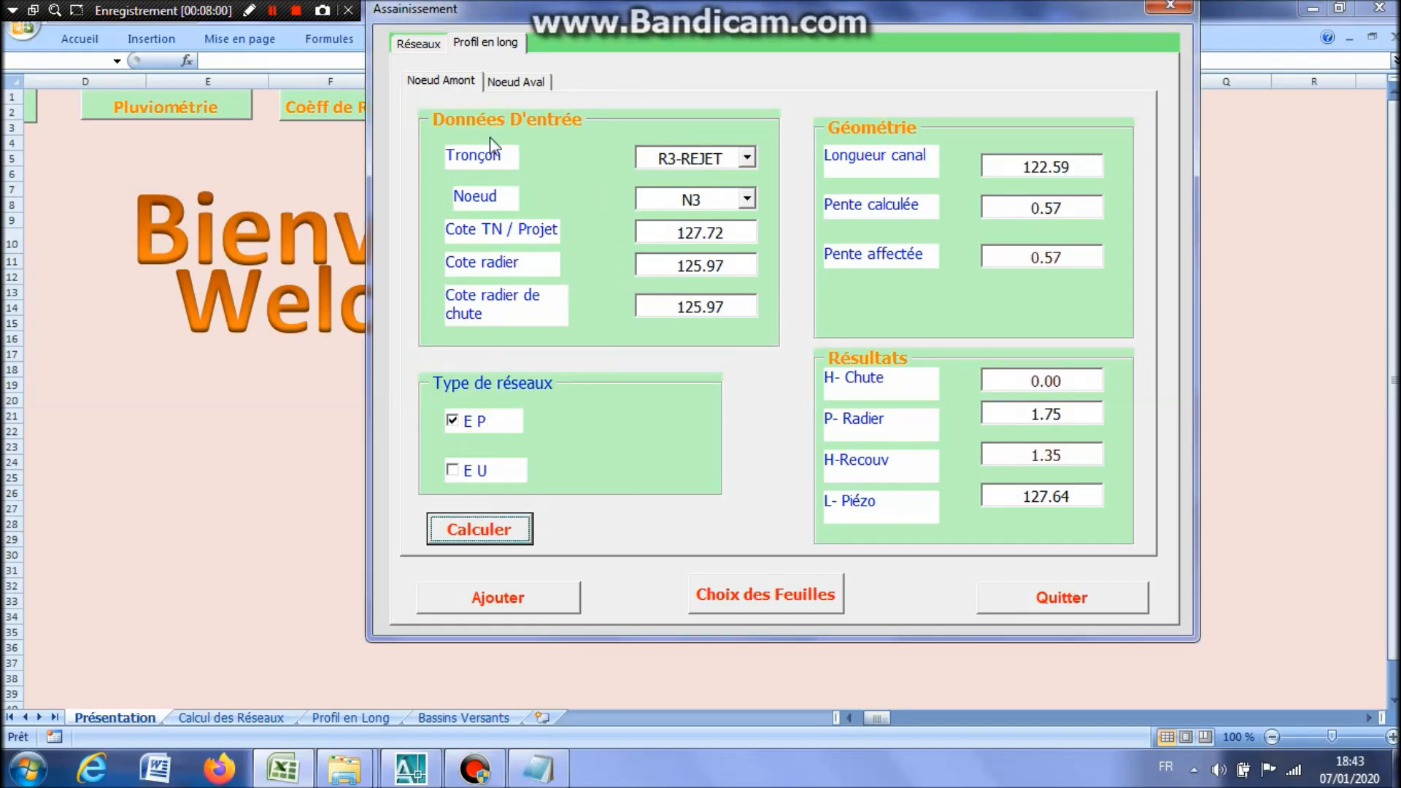
click(431, 45)
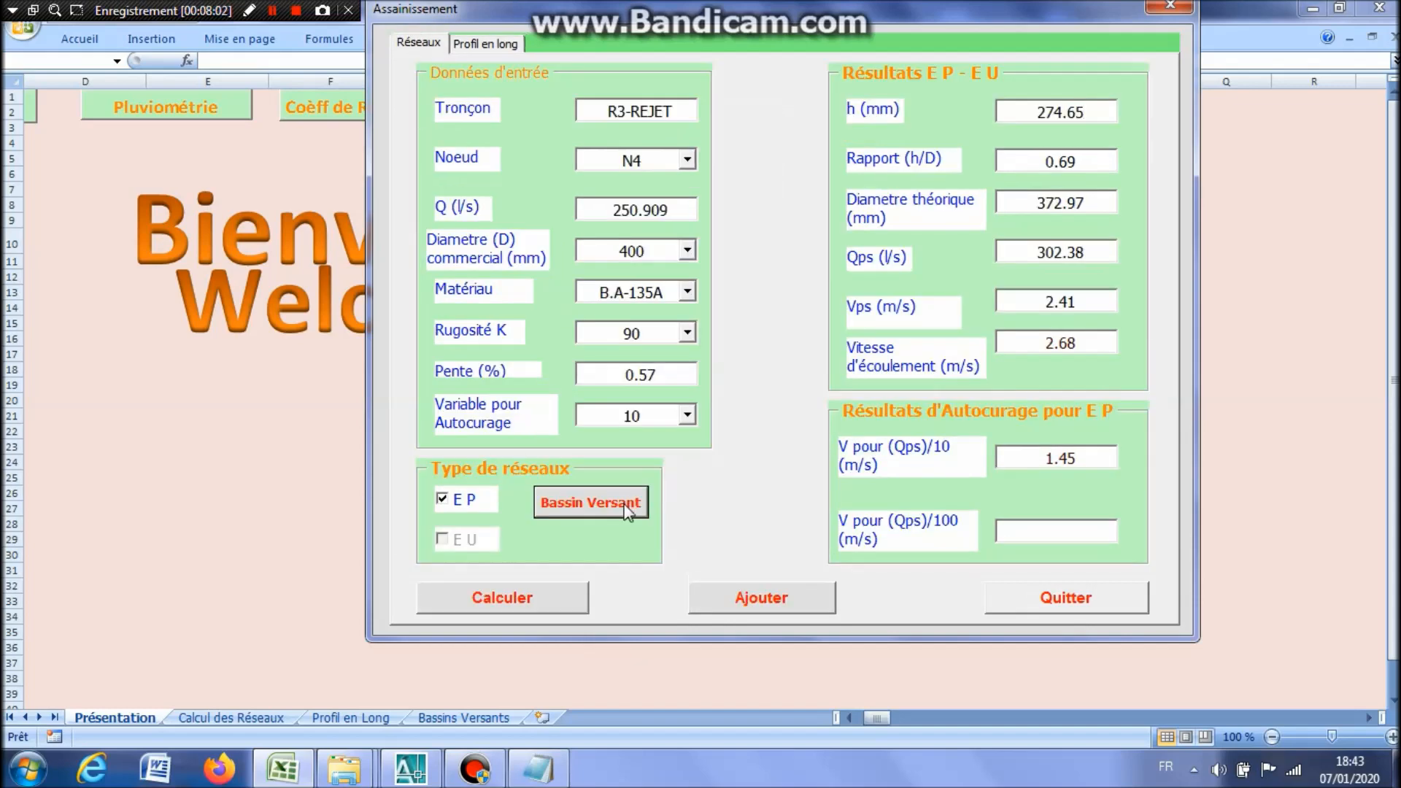
click(605, 507)
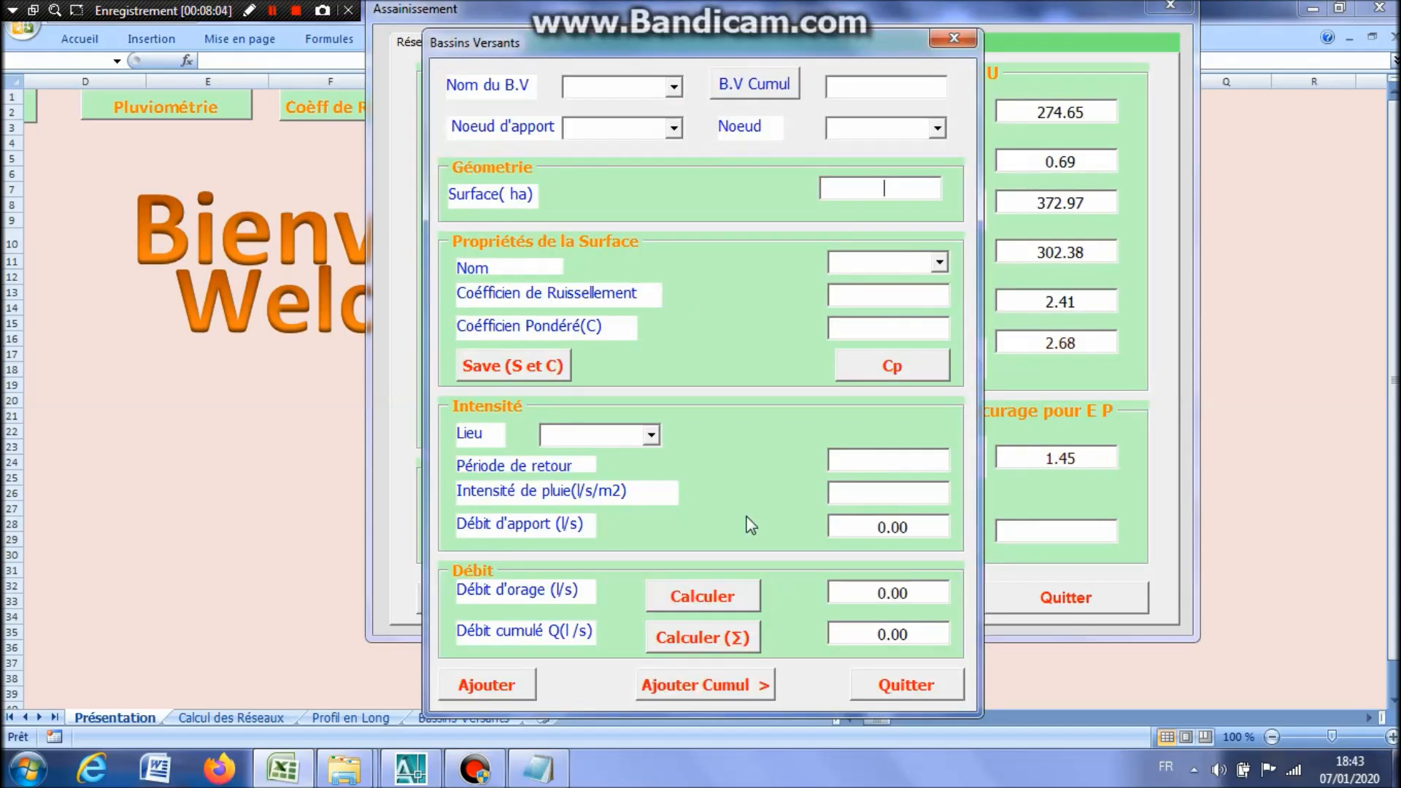
click(419, 778)
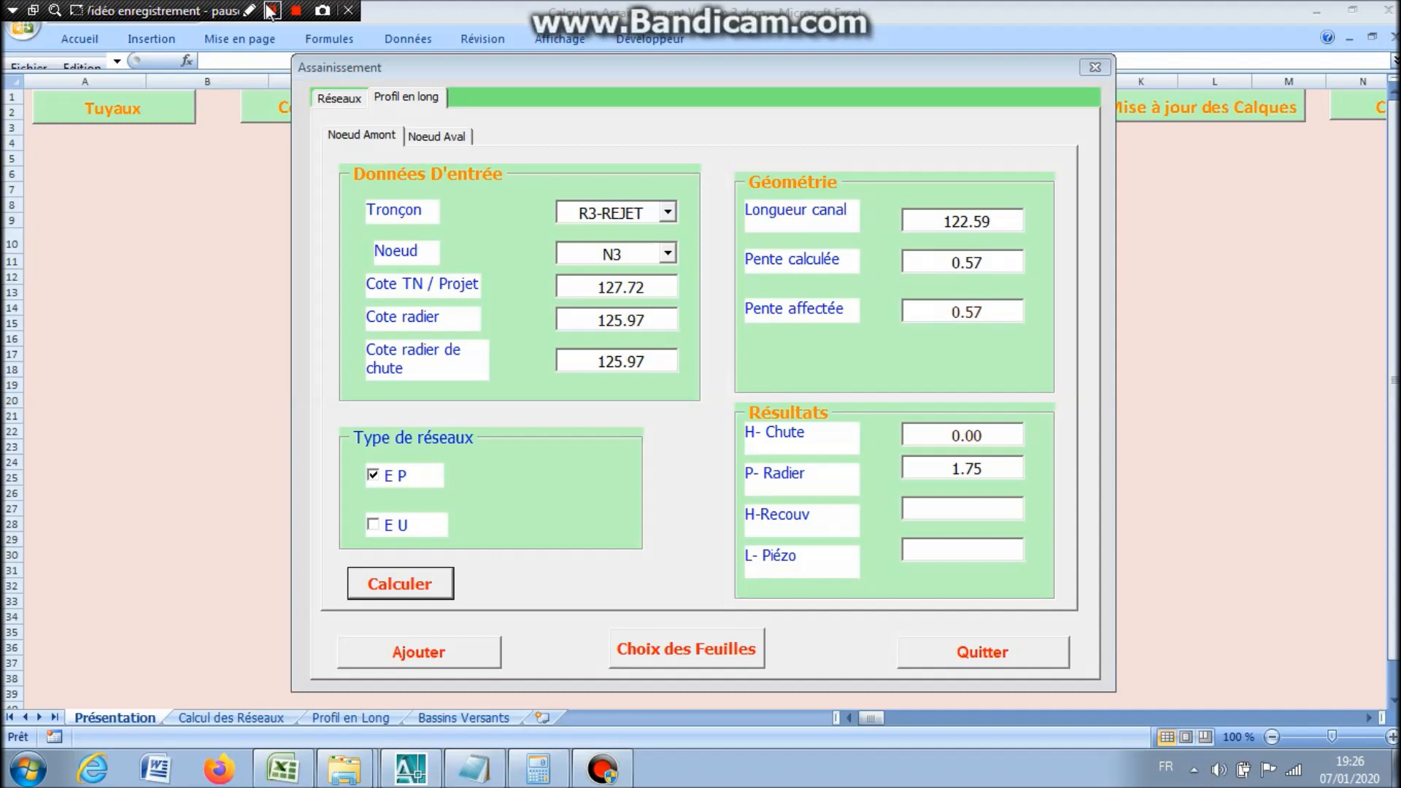
click(270, 10)
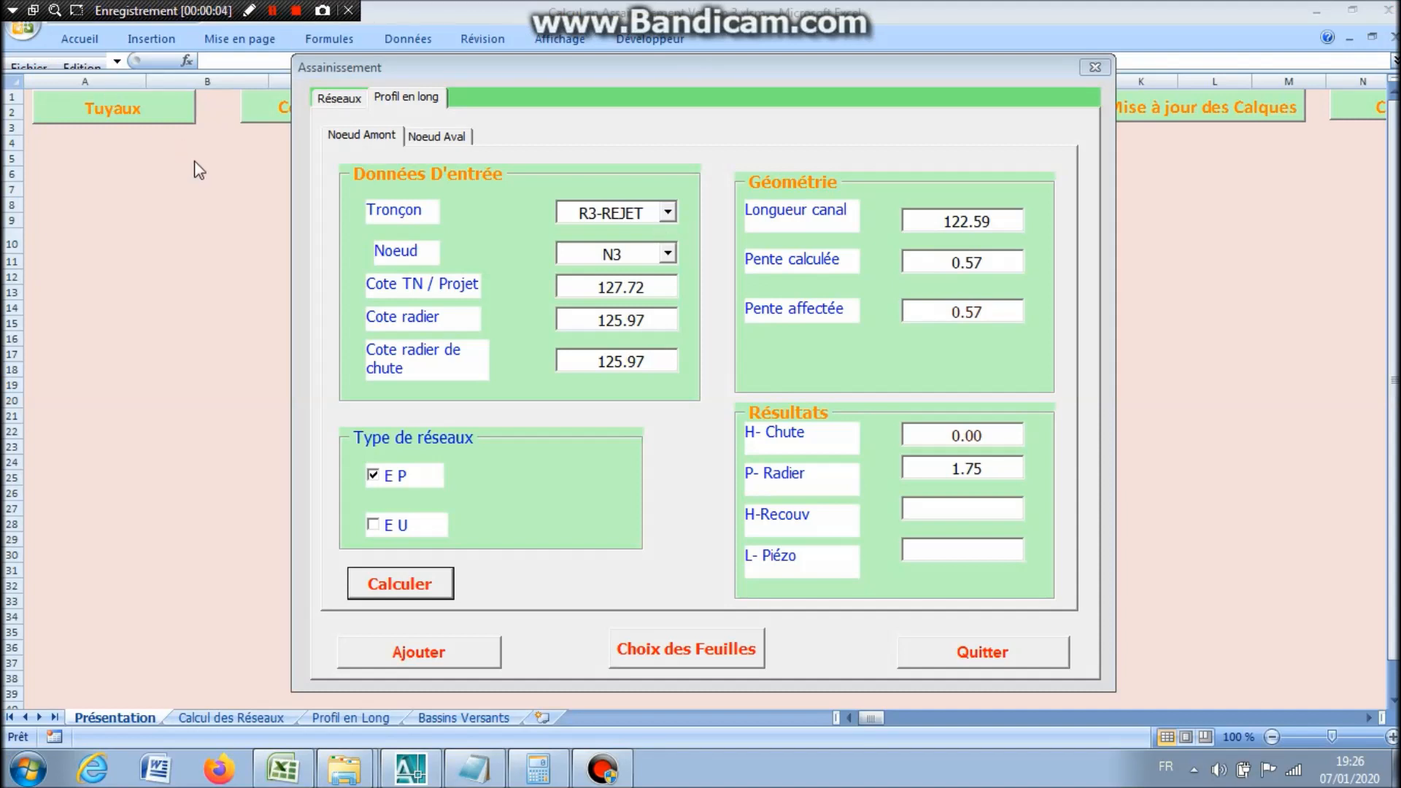
Open the catchment form for section R3-REJET and check in the AutoCAD drawing which catchments drain to N3.
click(348, 99)
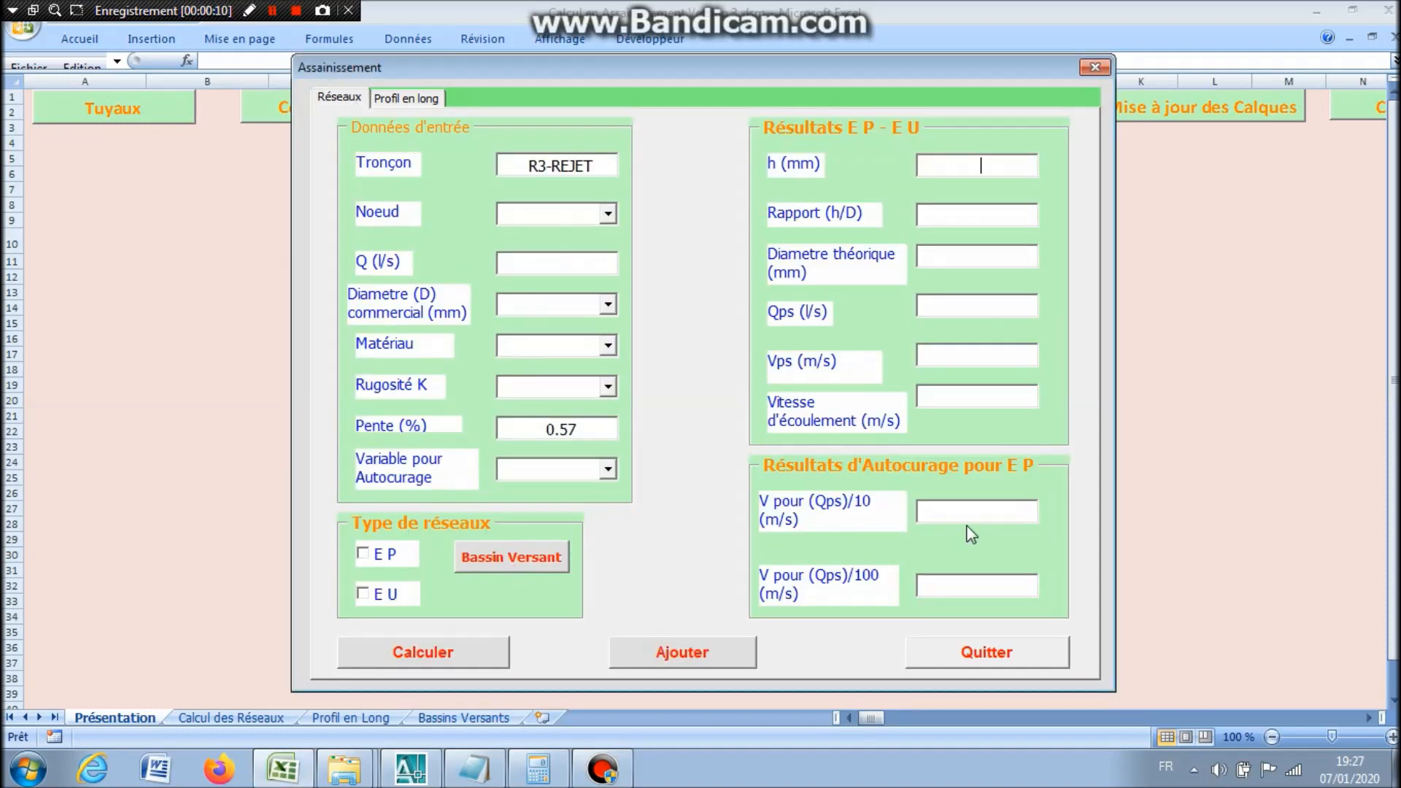
click(520, 563)
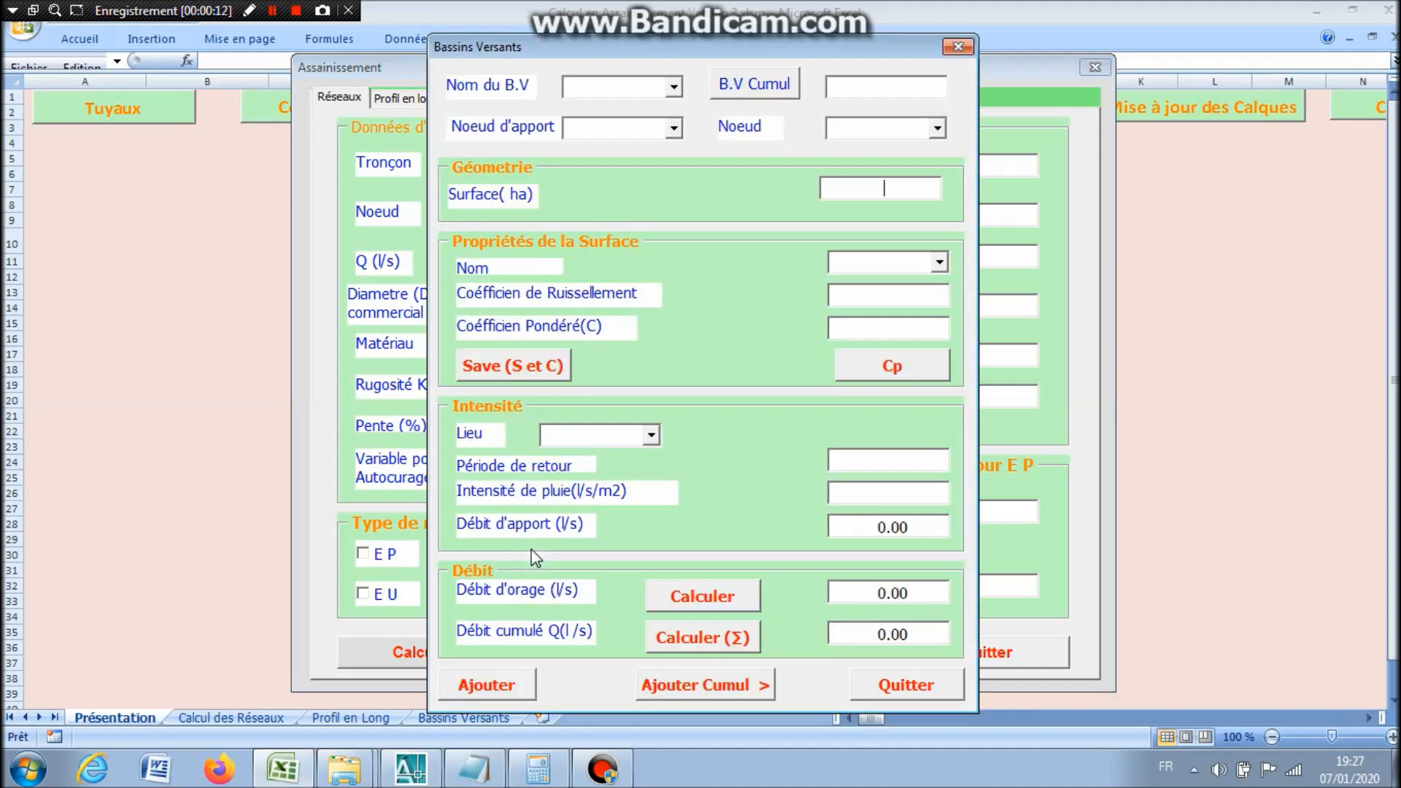
click(412, 775)
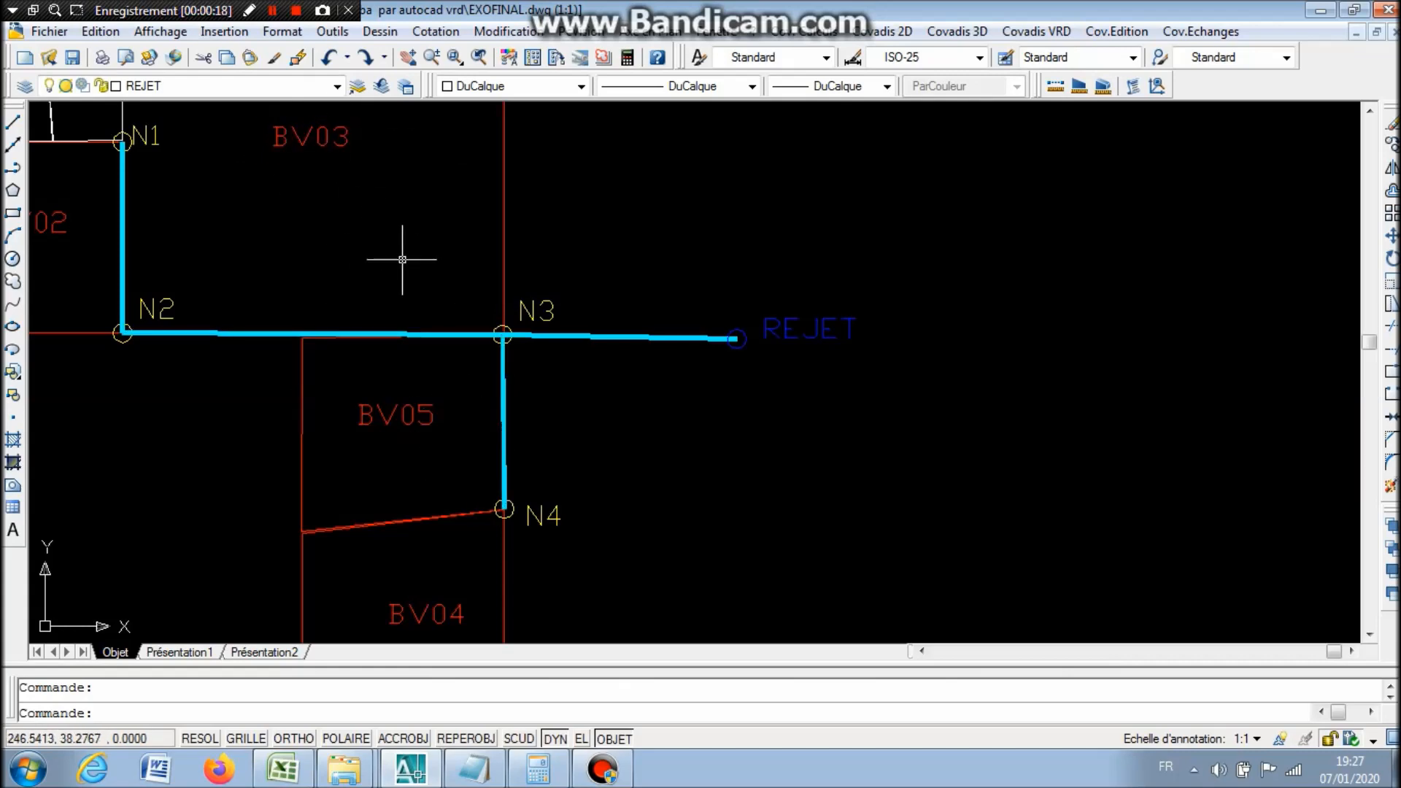
click(284, 770)
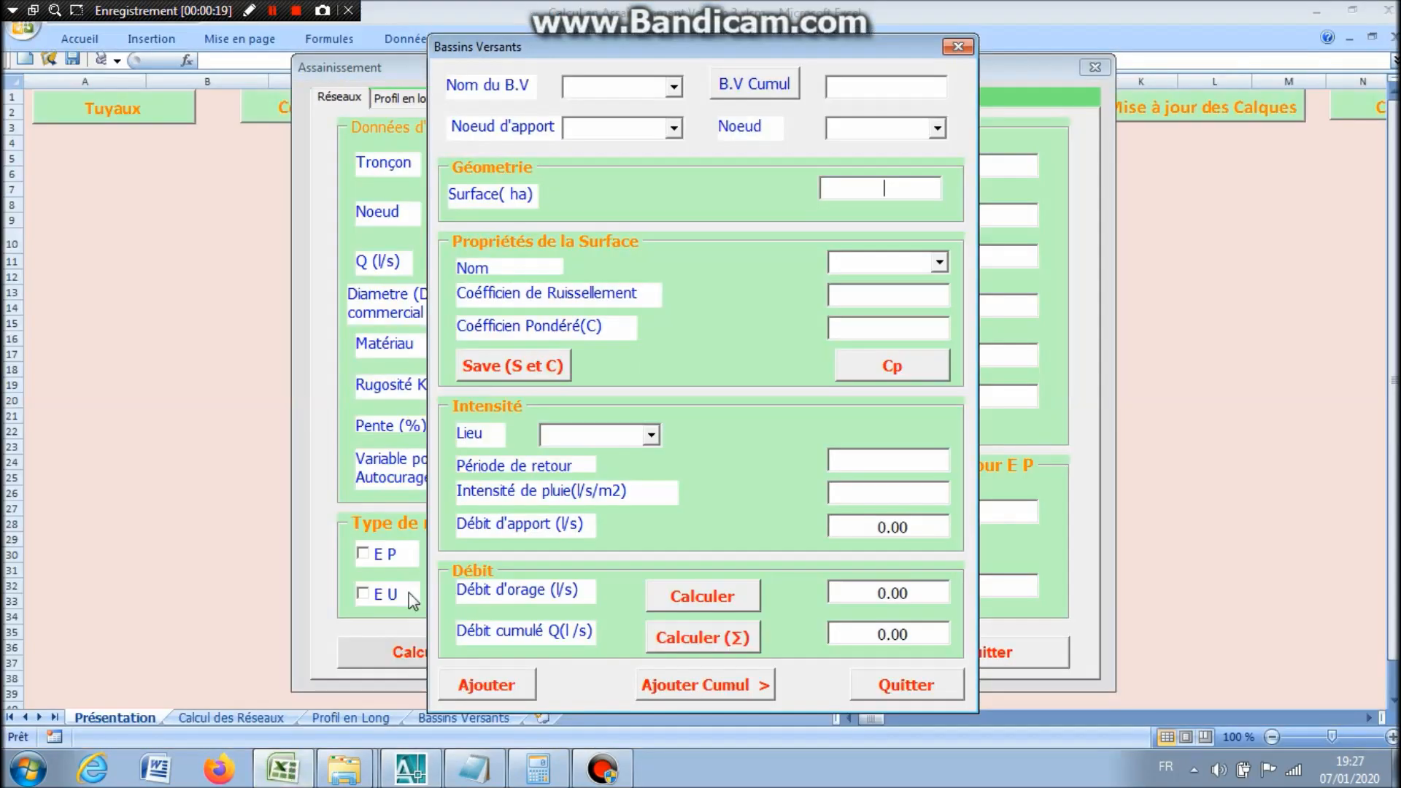
Select catchments BV03 and BV05 in turn and add each one to the cumulative catchment.
click(674, 88)
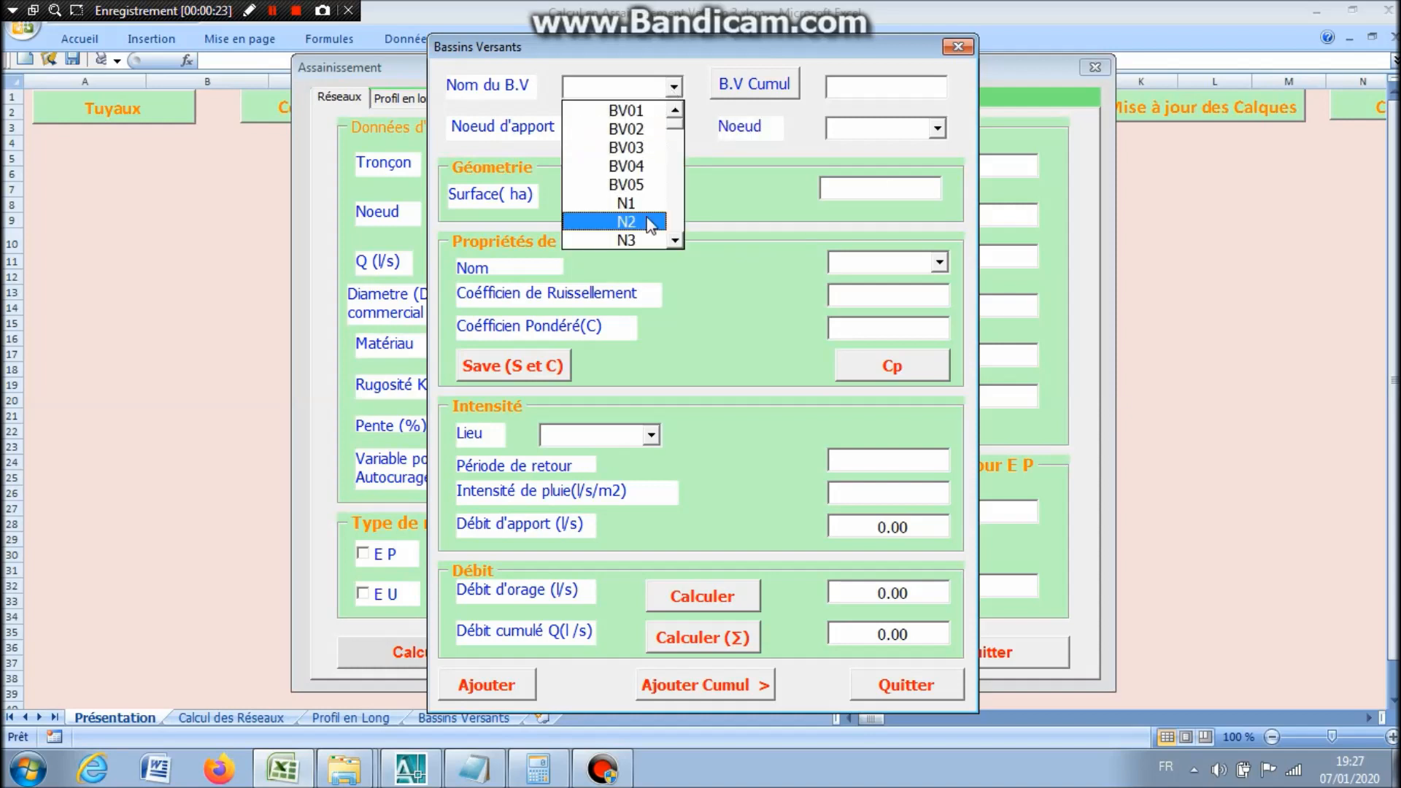
click(645, 148)
click(757, 89)
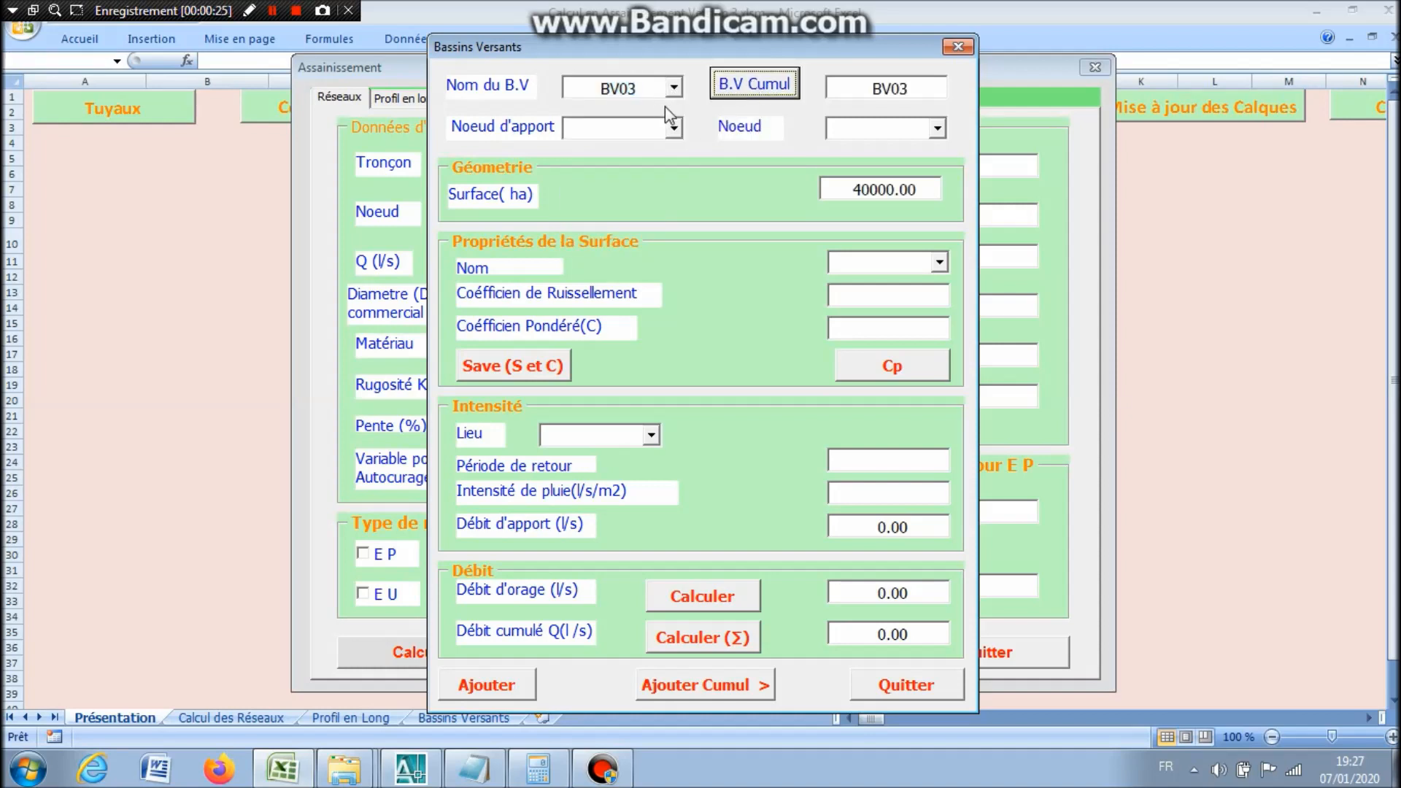
click(675, 90)
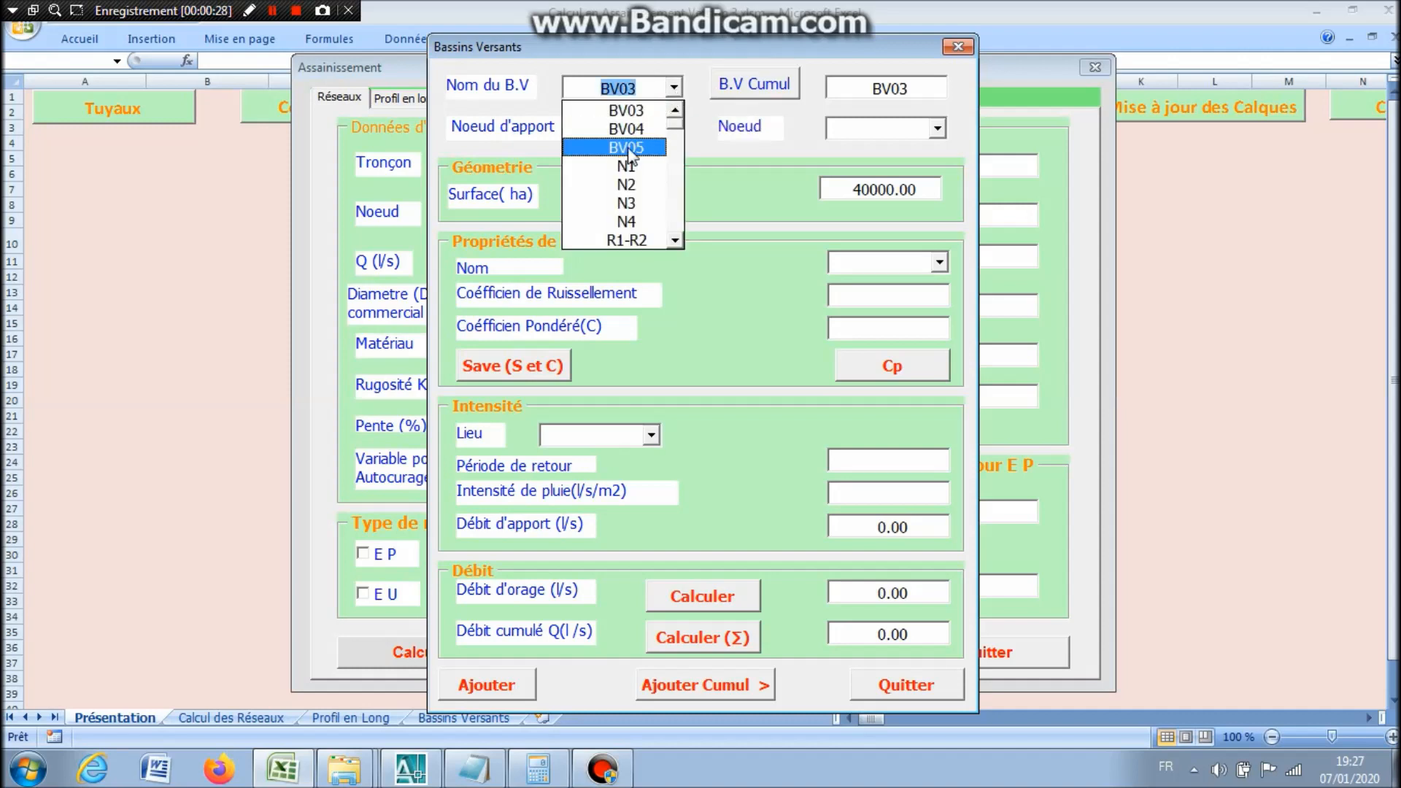
click(627, 149)
click(763, 88)
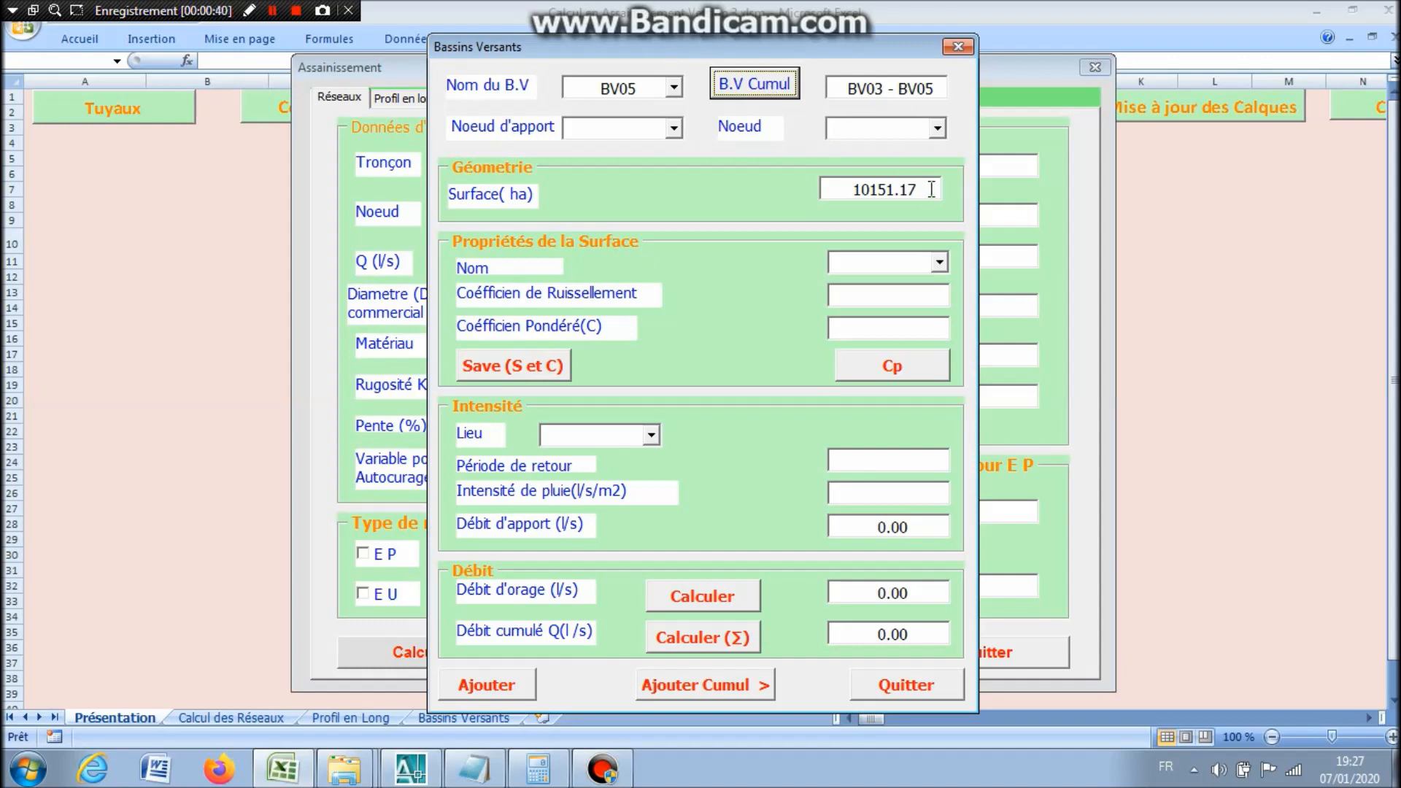
Copy BV05's surface value of 10151.17 into the Windows calculator and return to the catchment form.
drag(930, 190, 584, 202)
key(ctrl+c)
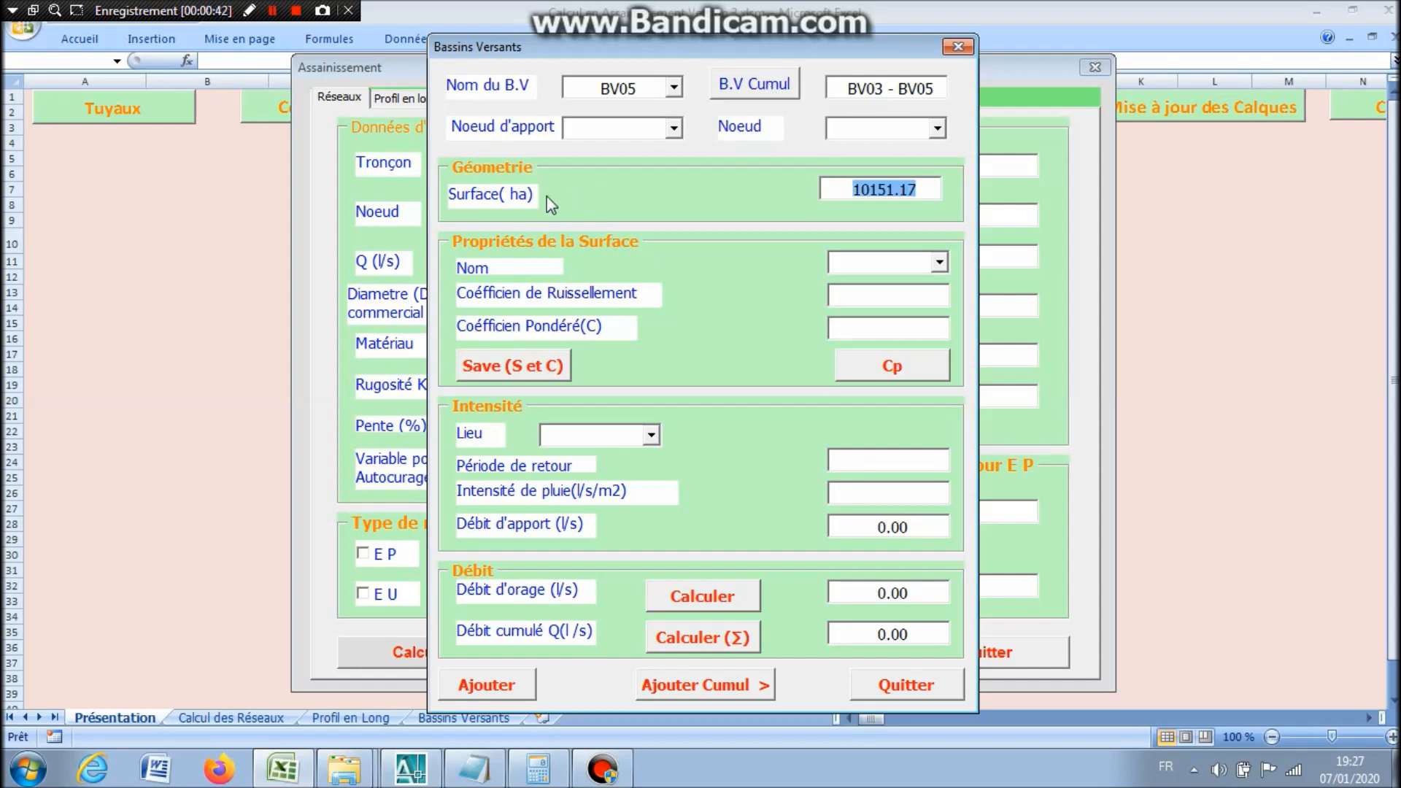
click(531, 775)
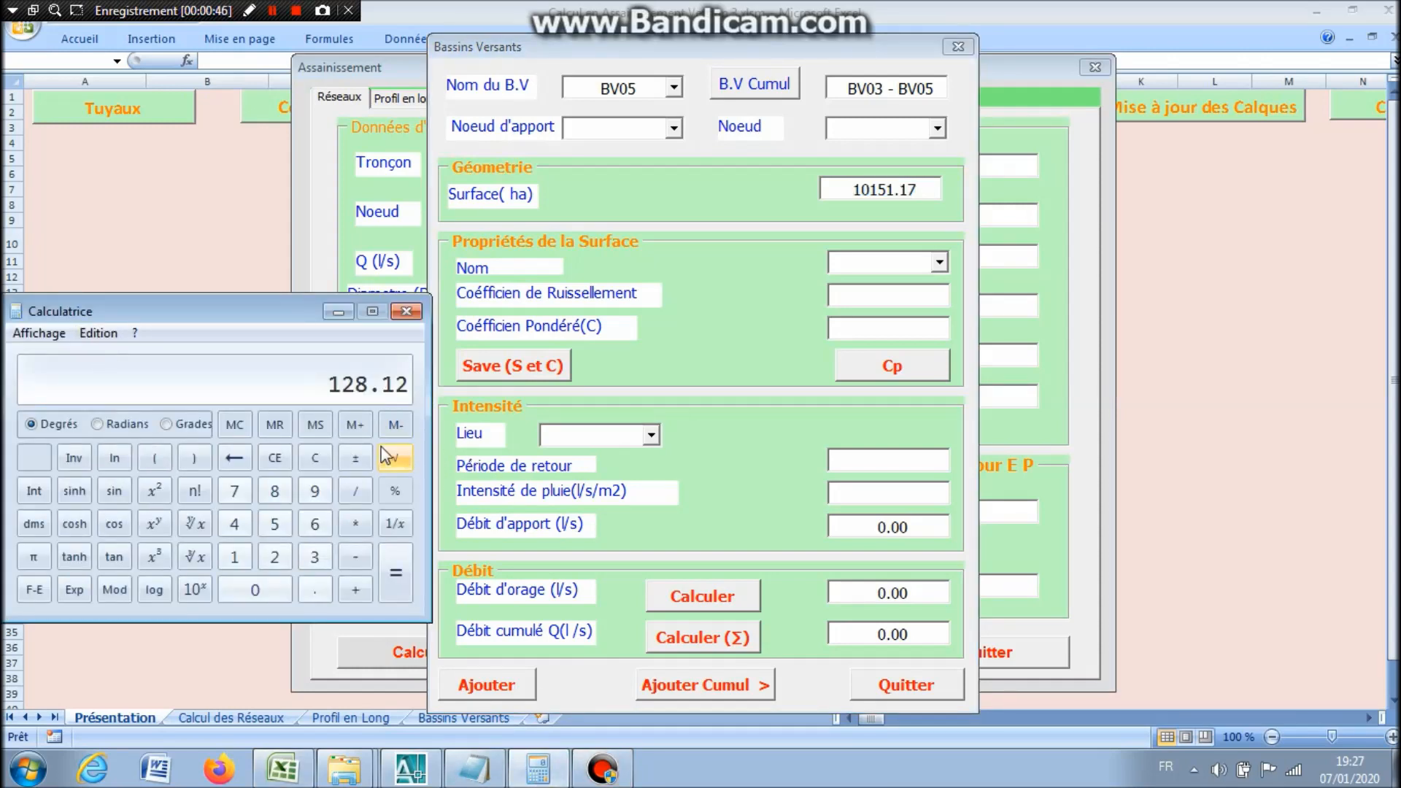
key(Escape)
key(ctrl+v)
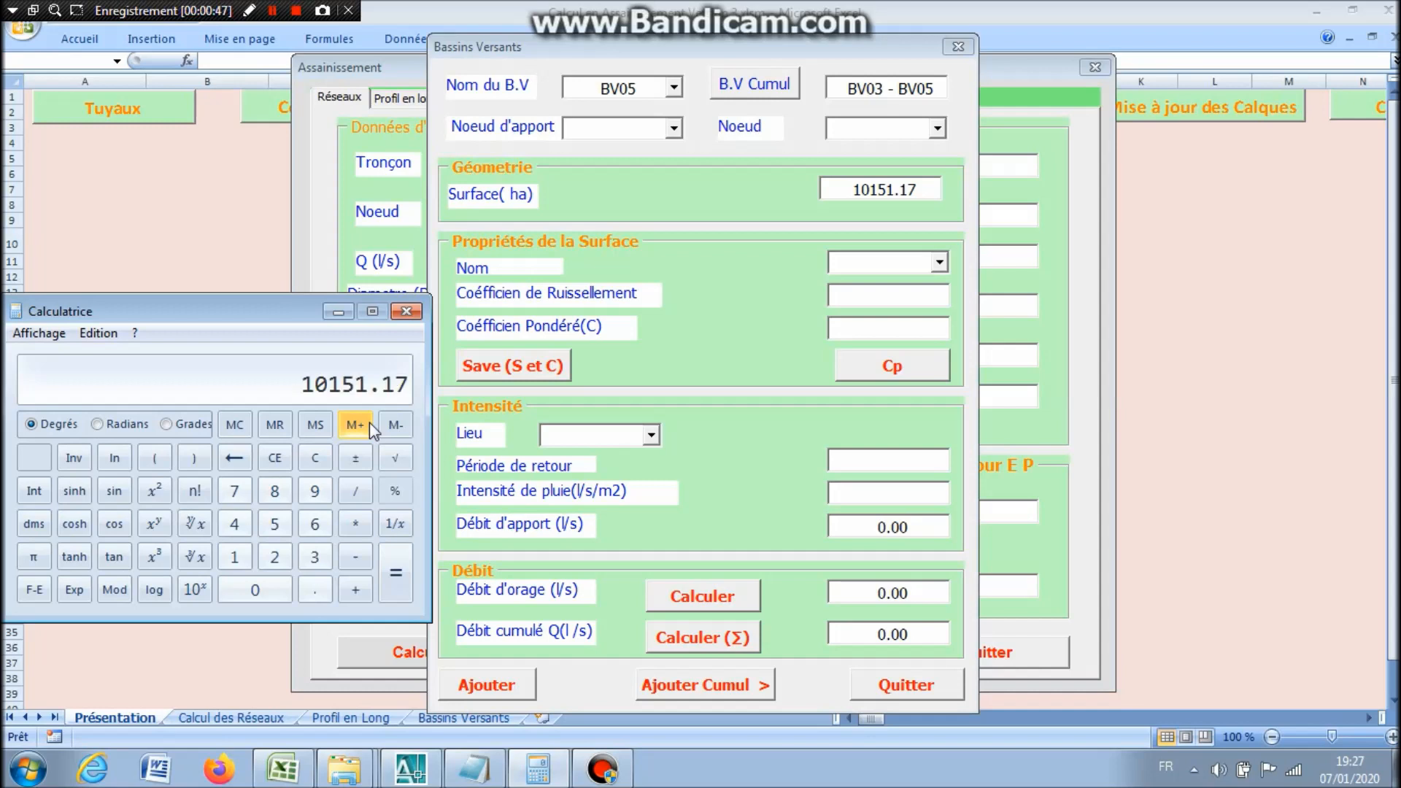
click(338, 311)
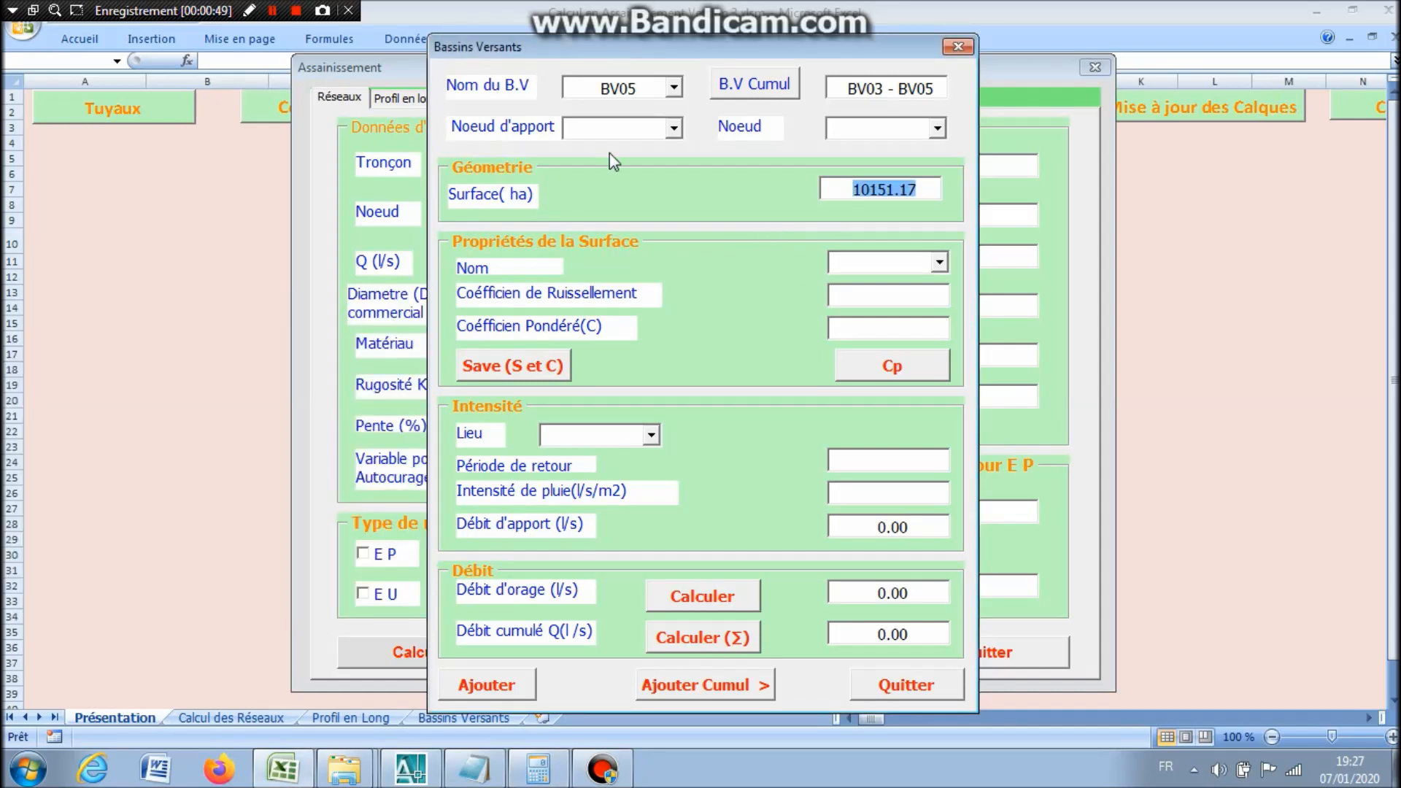
Assign the surface type Rue to catchment BV05 and save its surface and runoff coefficient.
click(941, 261)
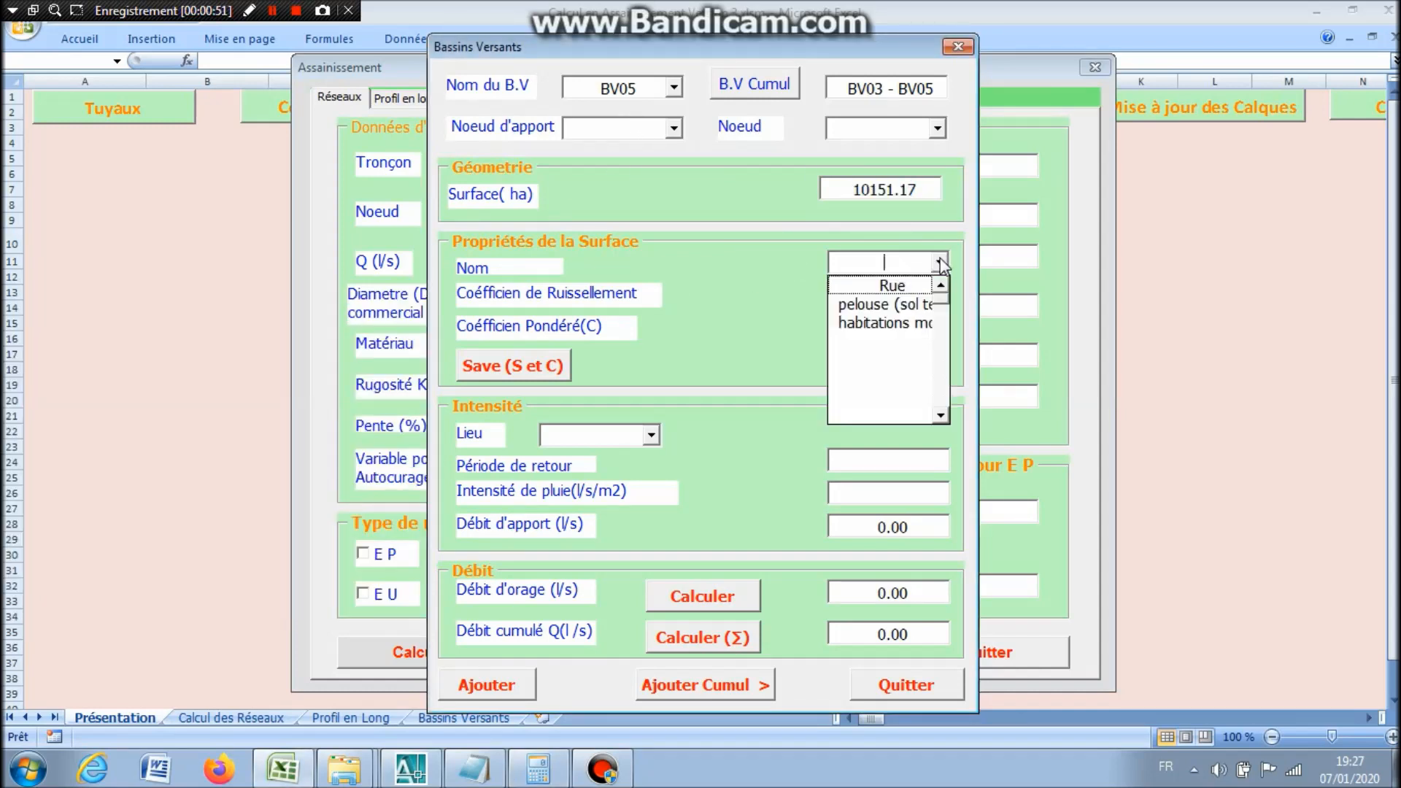
click(903, 291)
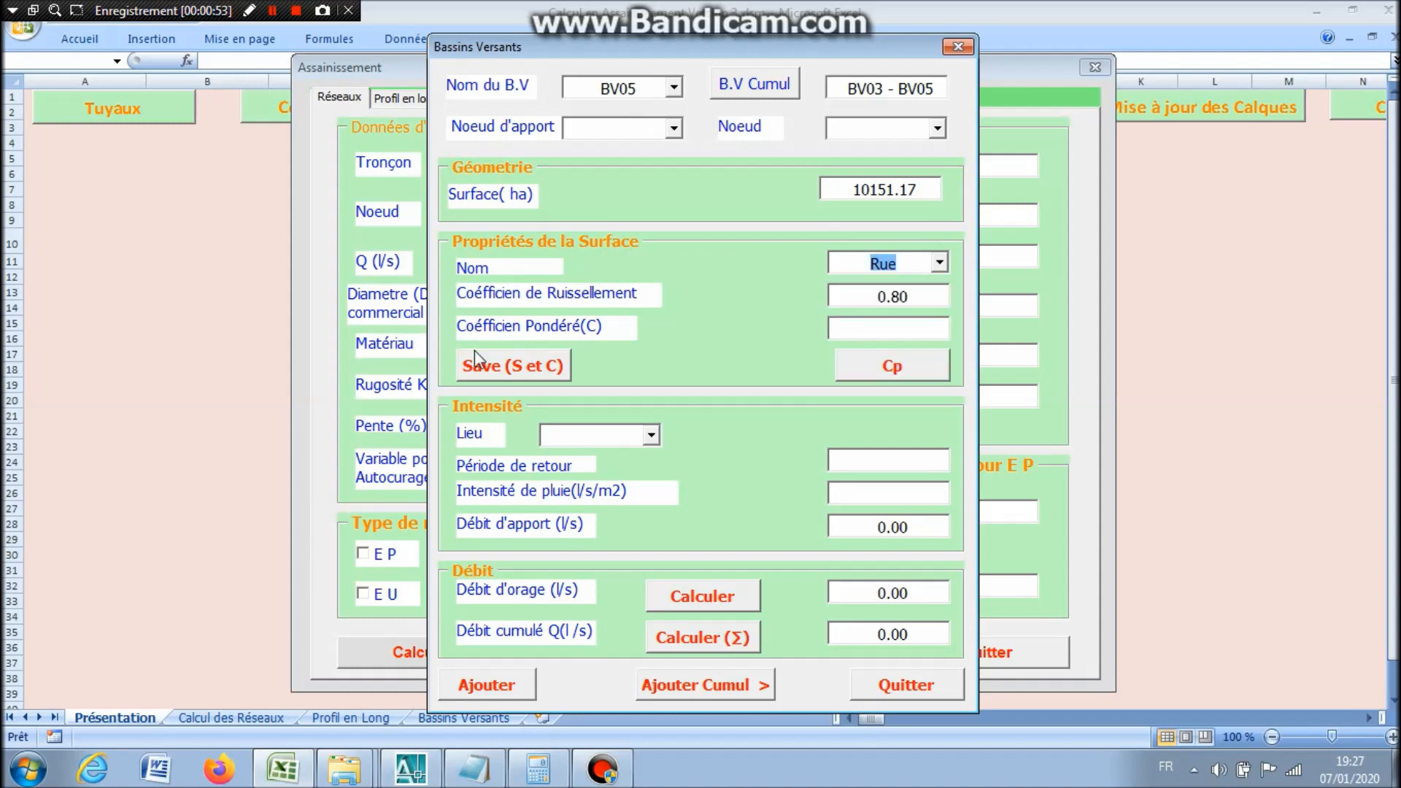
click(510, 367)
For catchment BV03, save the surface and coefficient with the habitations surface type, and calculate the weighted coefficient (Cp).
click(675, 89)
scroll(642, 117, up, 1)
click(660, 102)
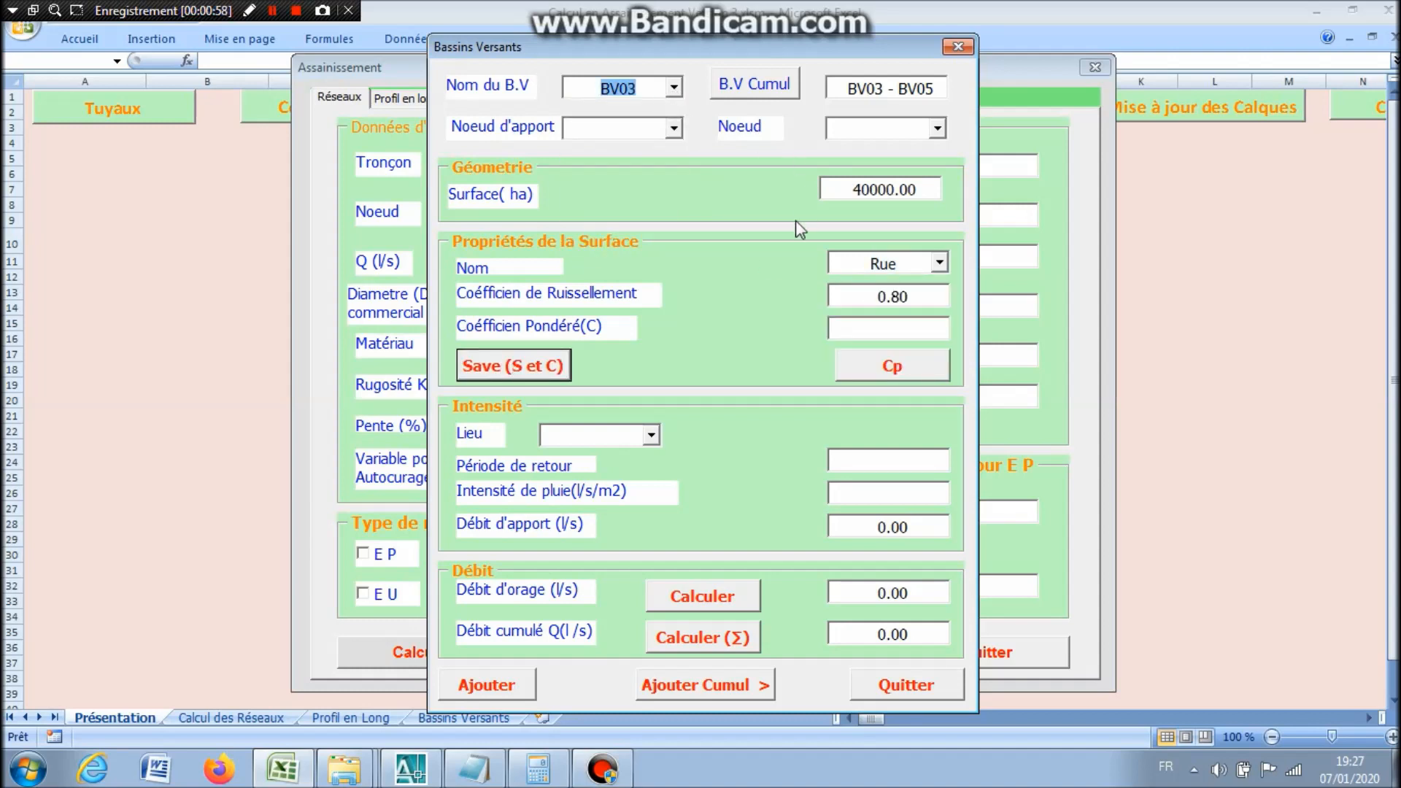
click(939, 263)
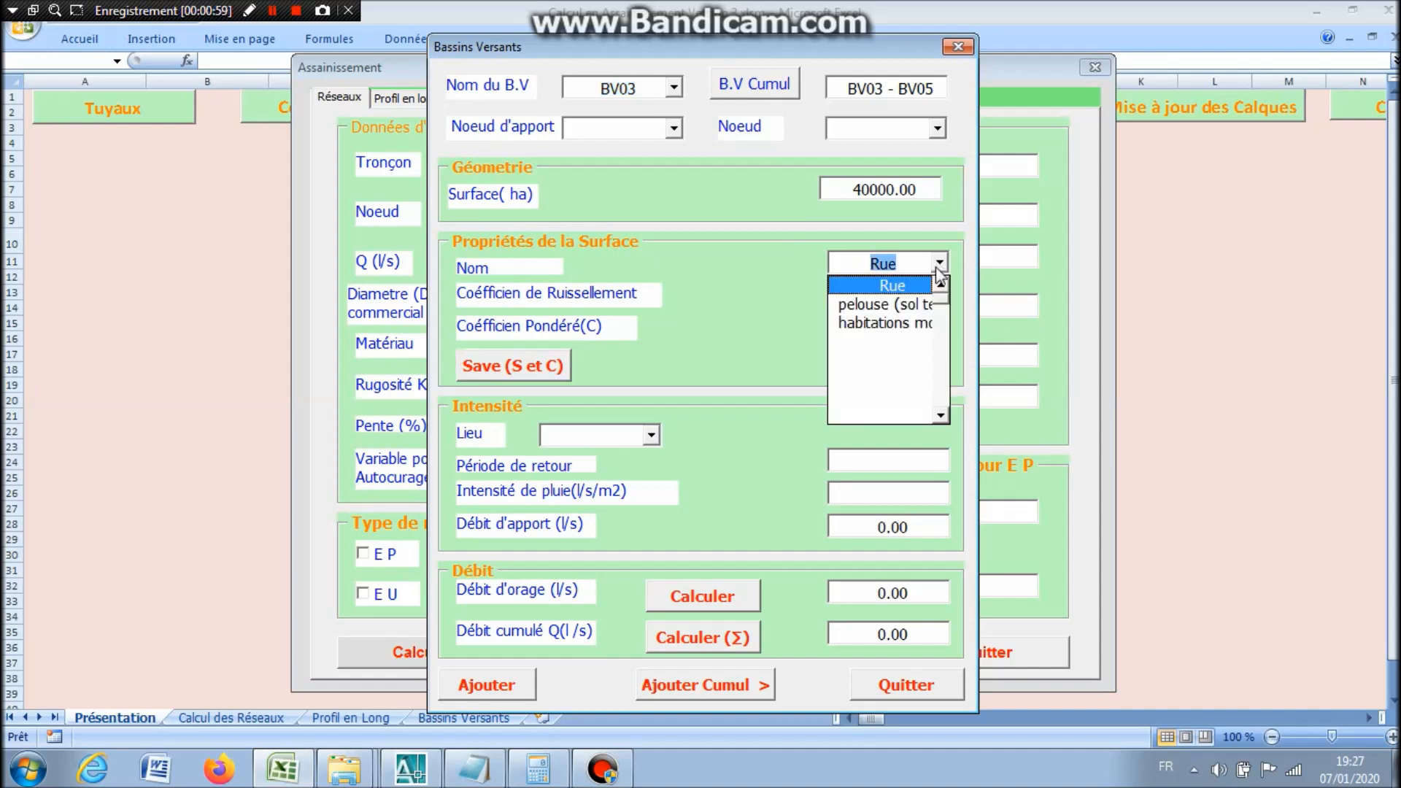
click(886, 322)
click(502, 374)
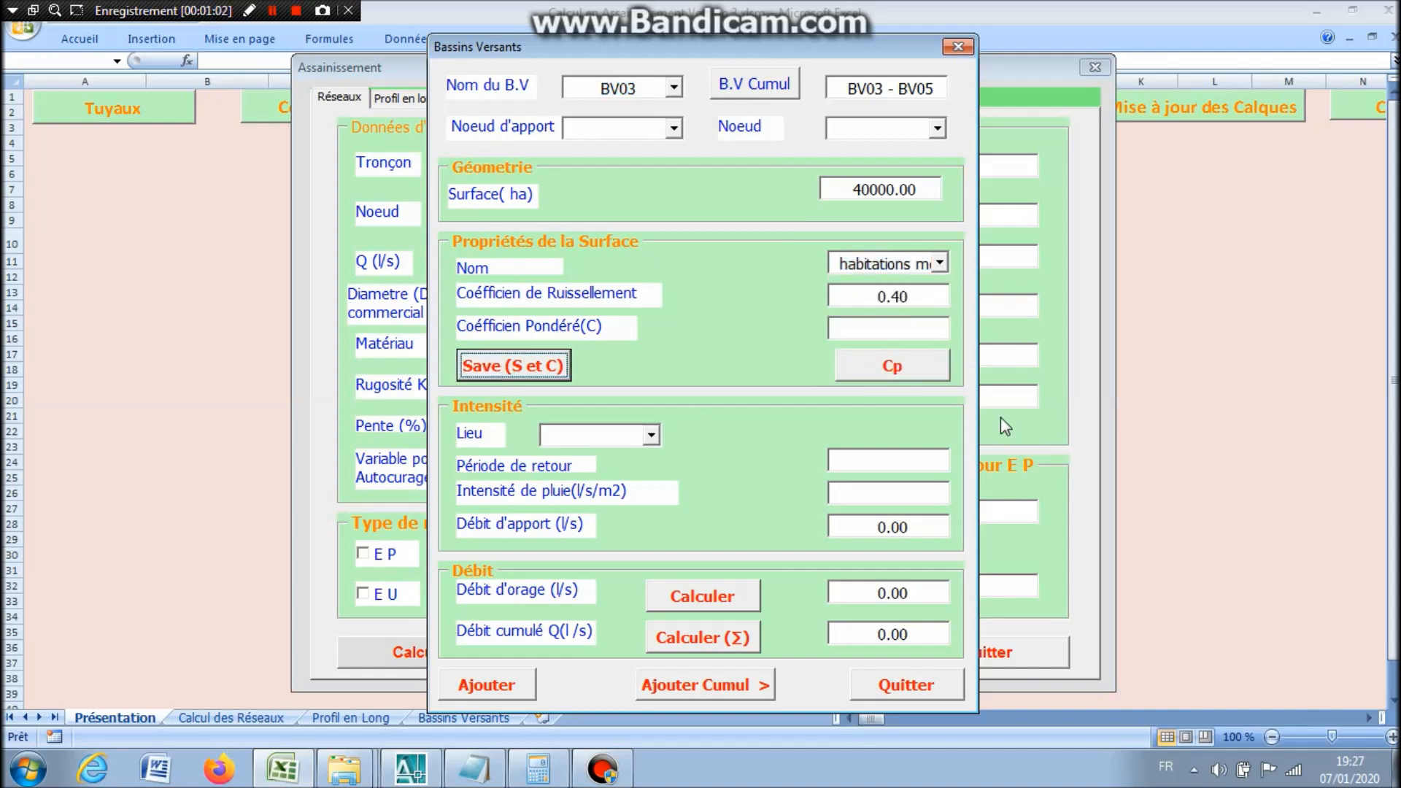
click(904, 371)
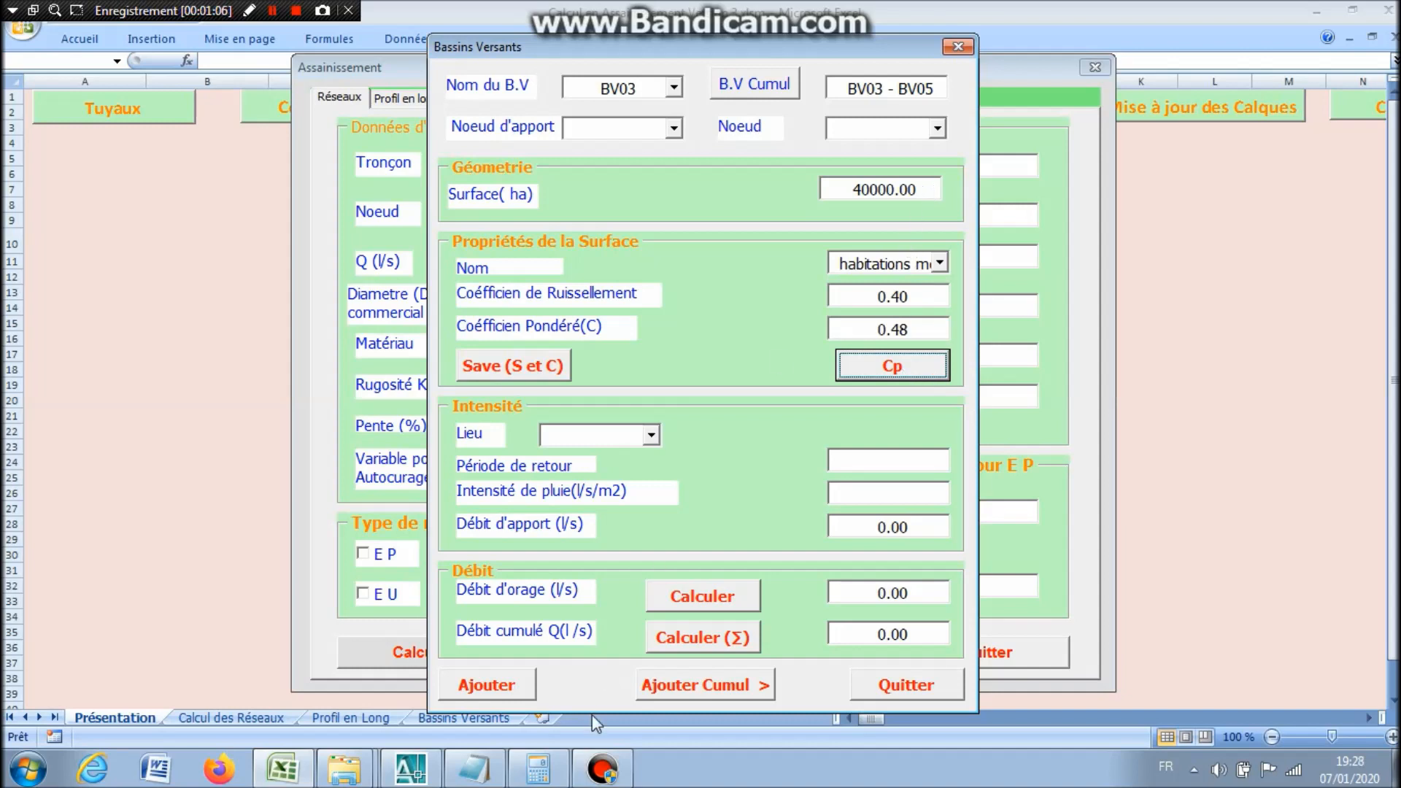
Add 40000 to BV05's surface in the calculator and set the form's surface to the total, 50151.17.
click(547, 776)
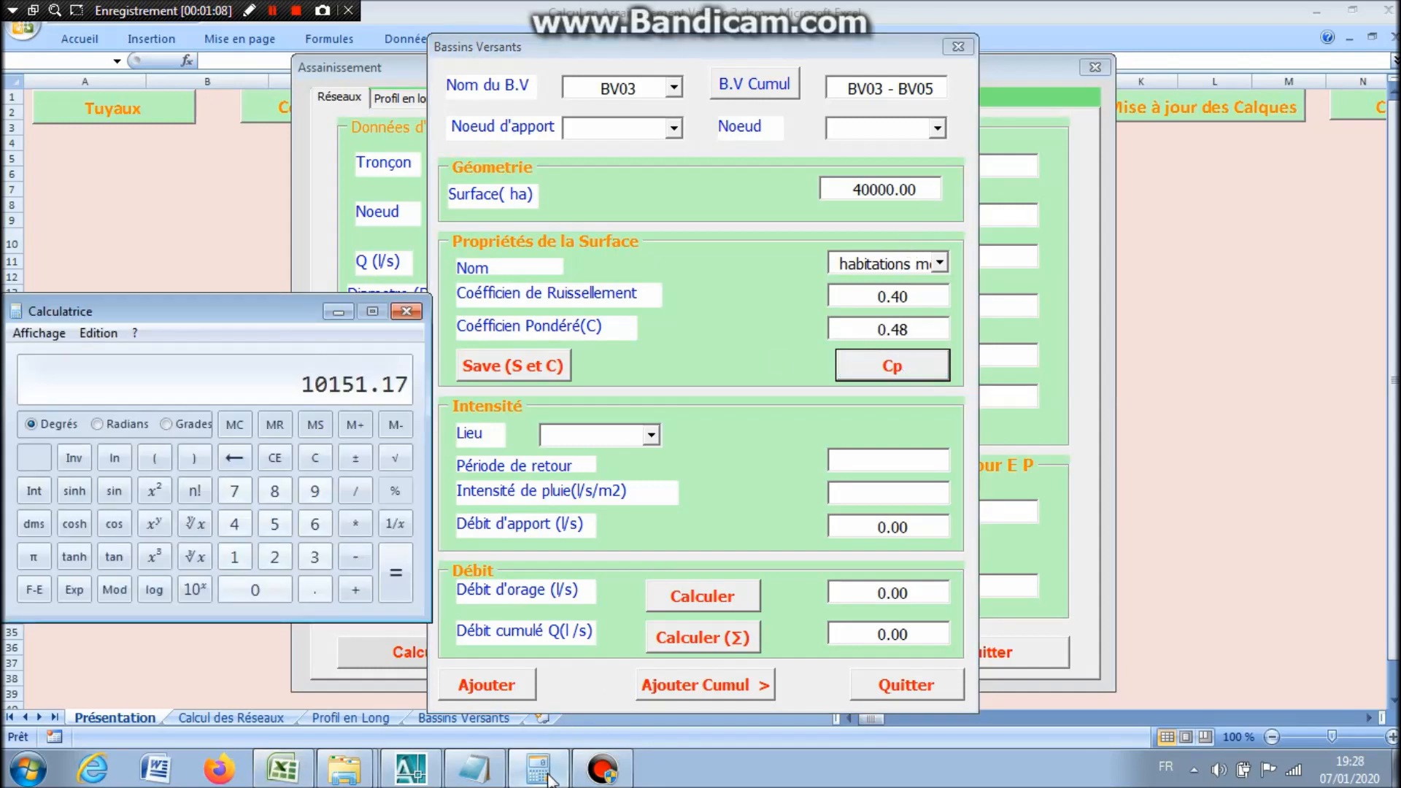
key(plus)
text(4)
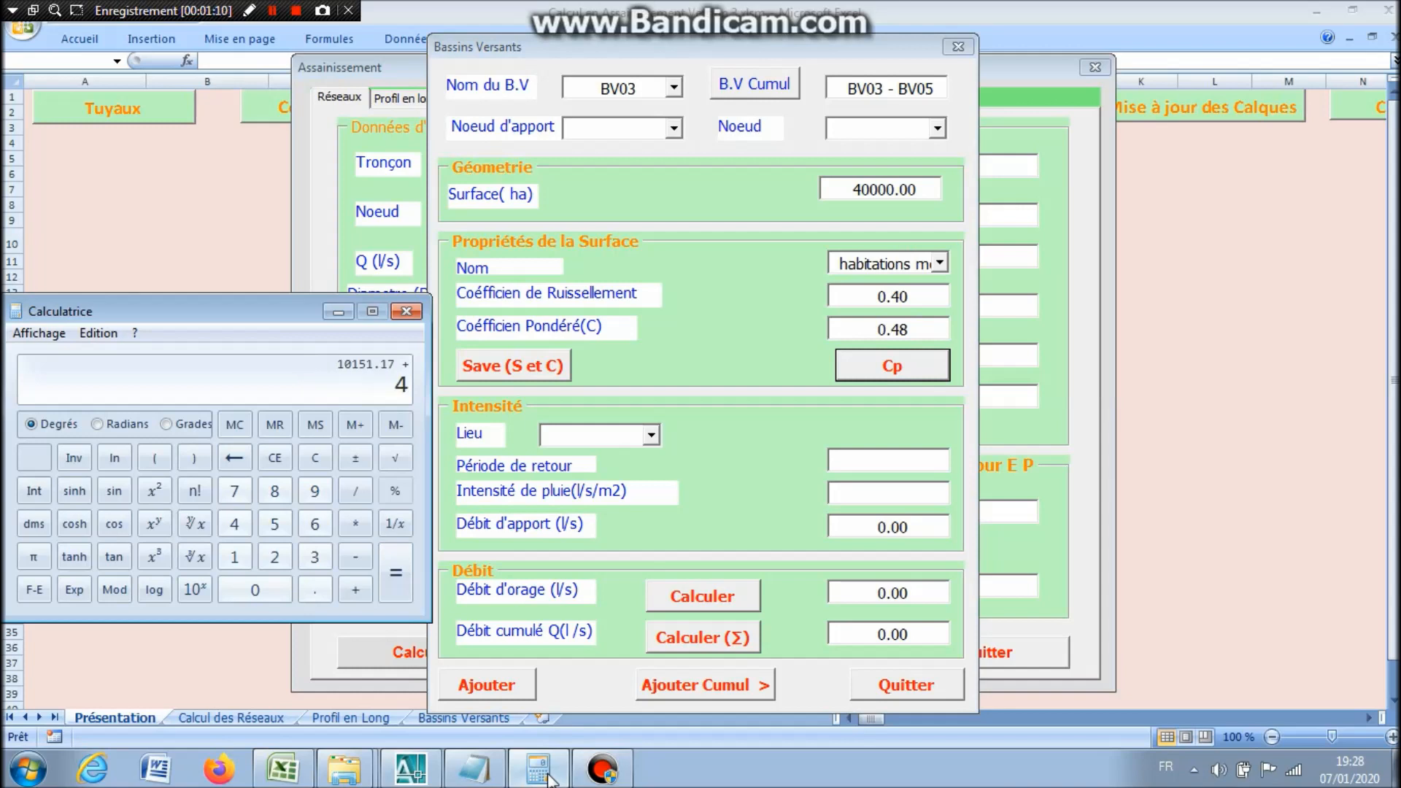
text(0000)
key(Return)
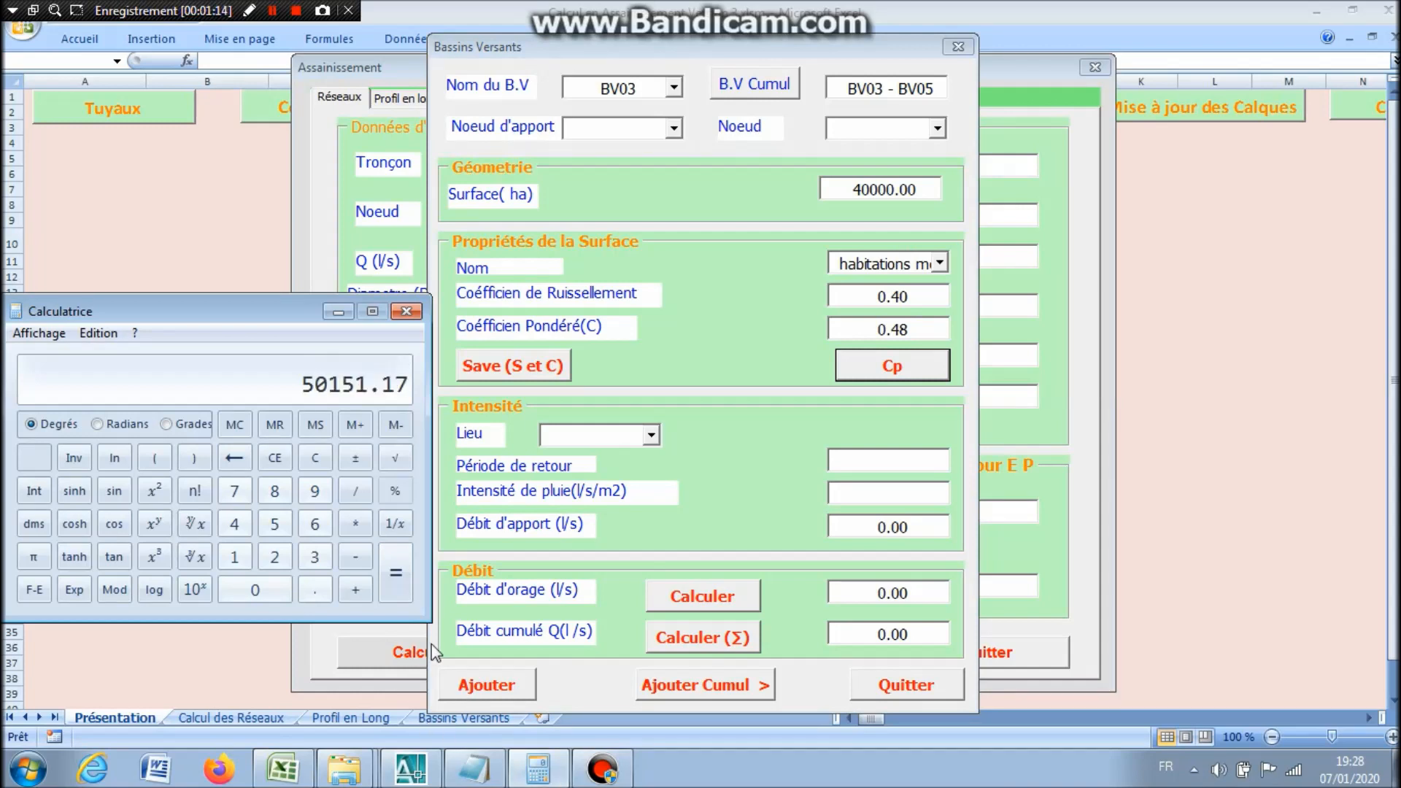
click(734, 191)
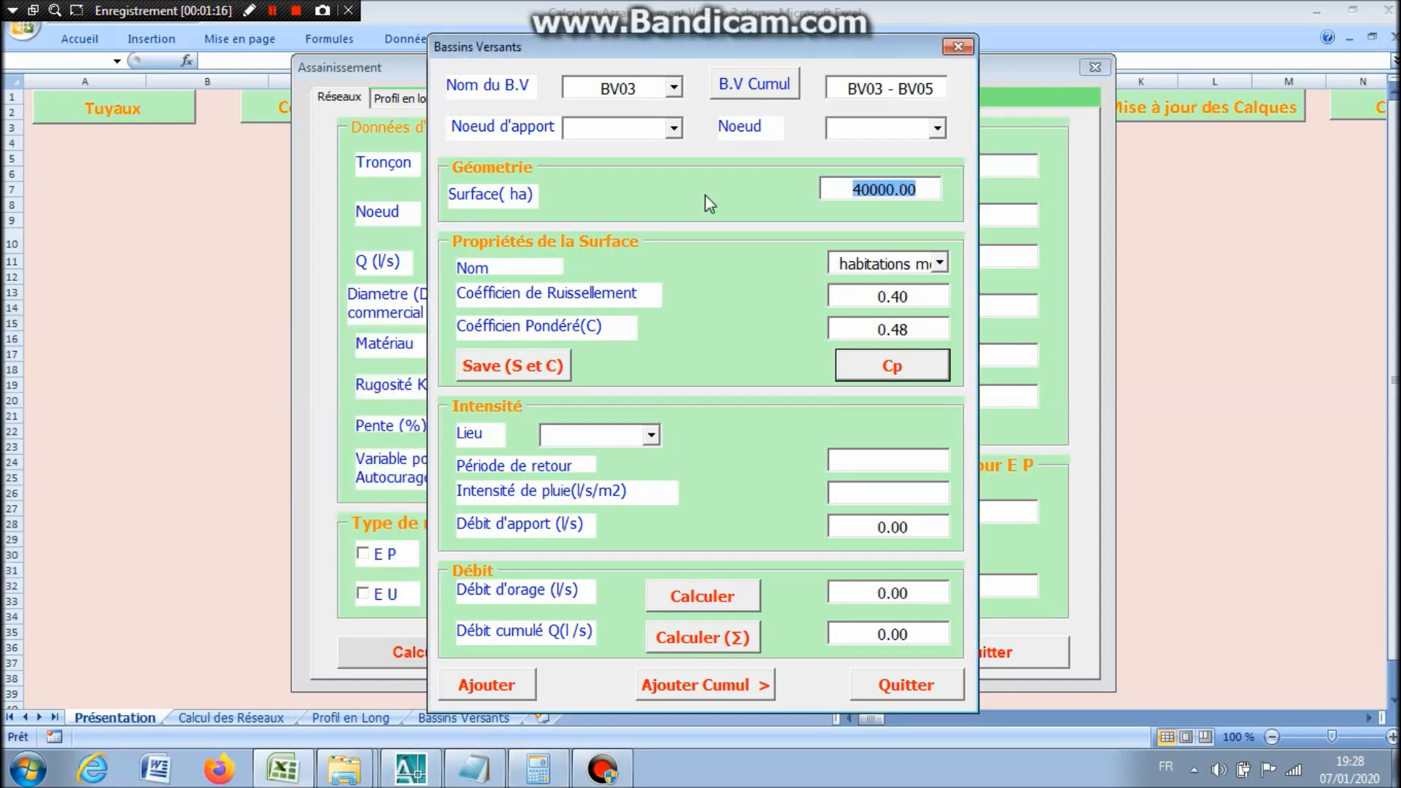
text(50151.17)
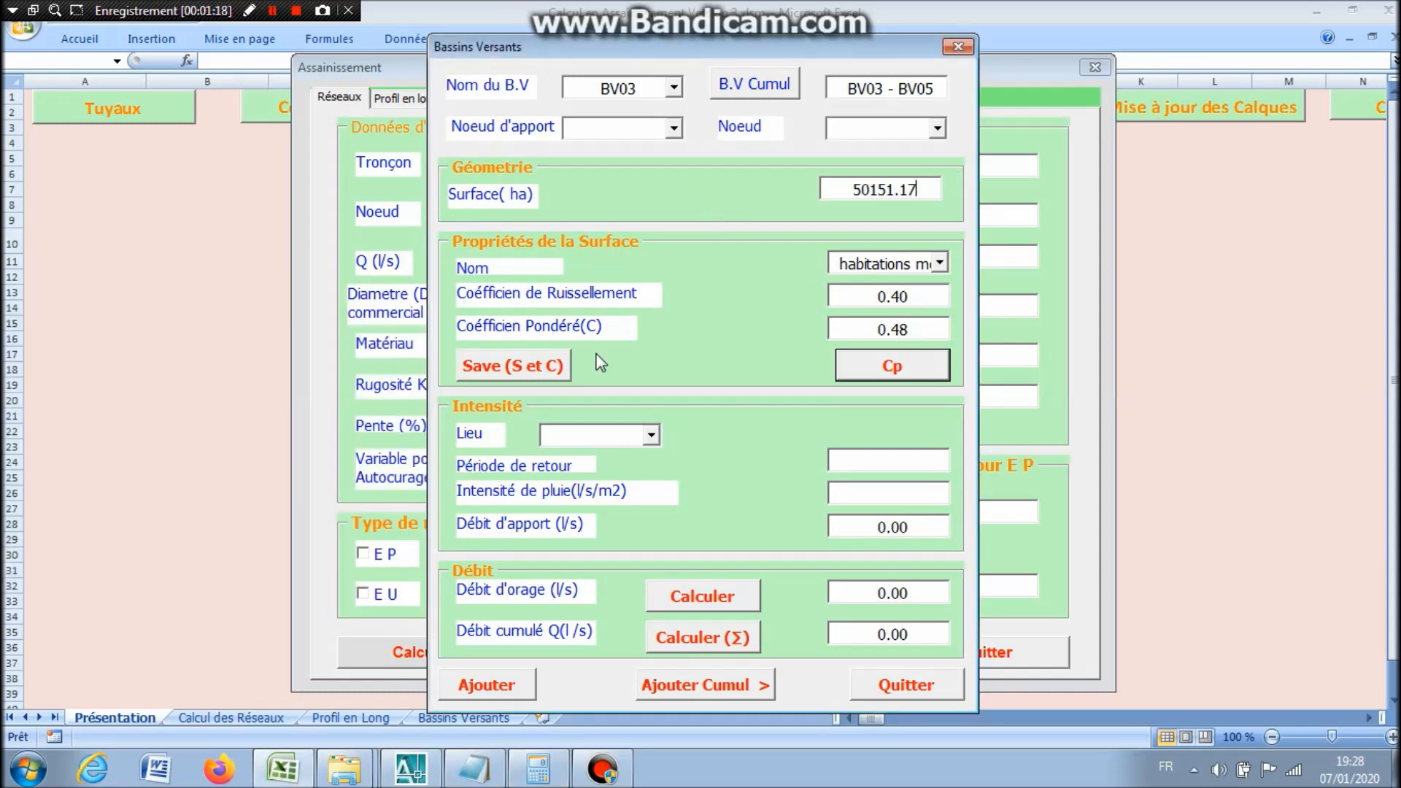
Choose Alger as the rainfall location, calculate the storm flow (Débit d'orage) and add the catchment record.
click(650, 435)
click(595, 457)
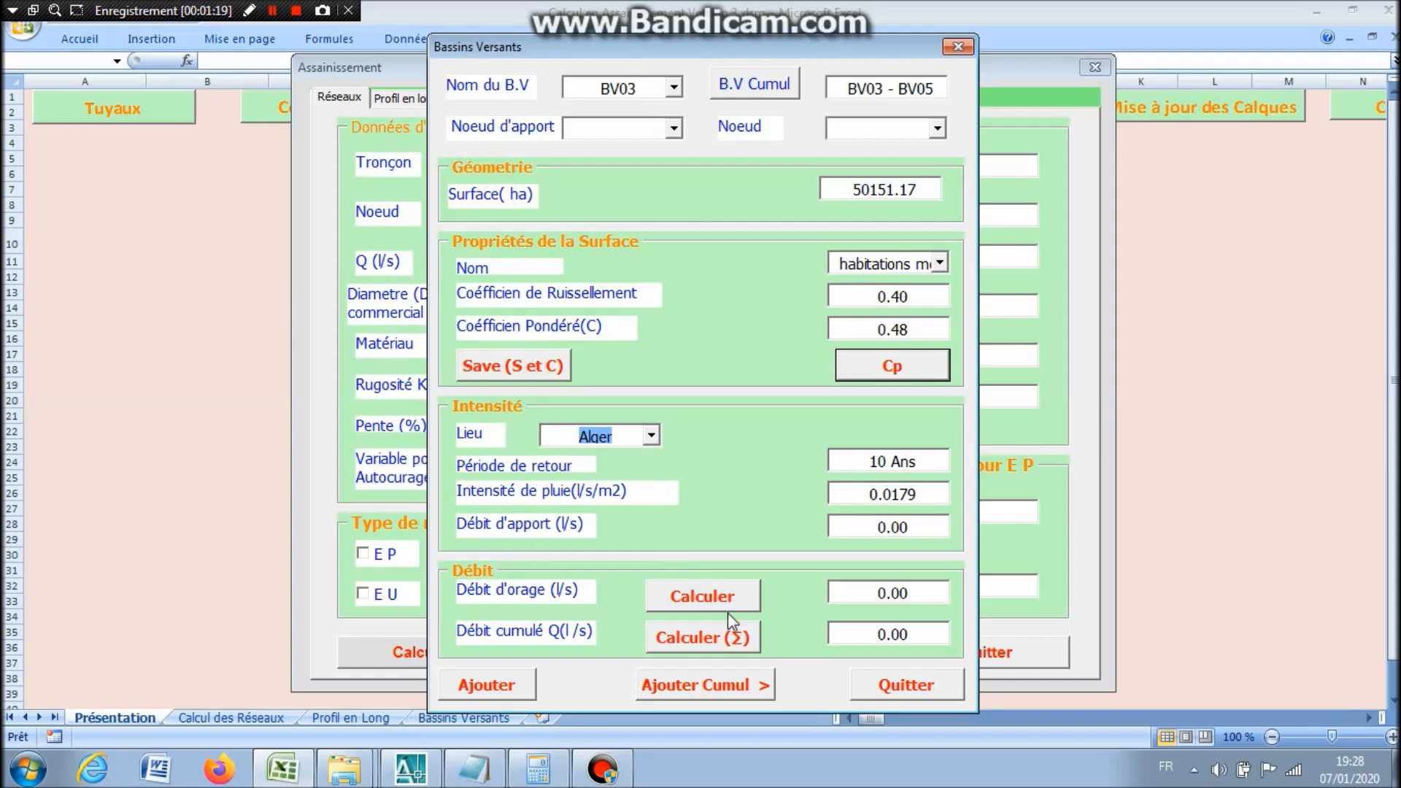
click(719, 600)
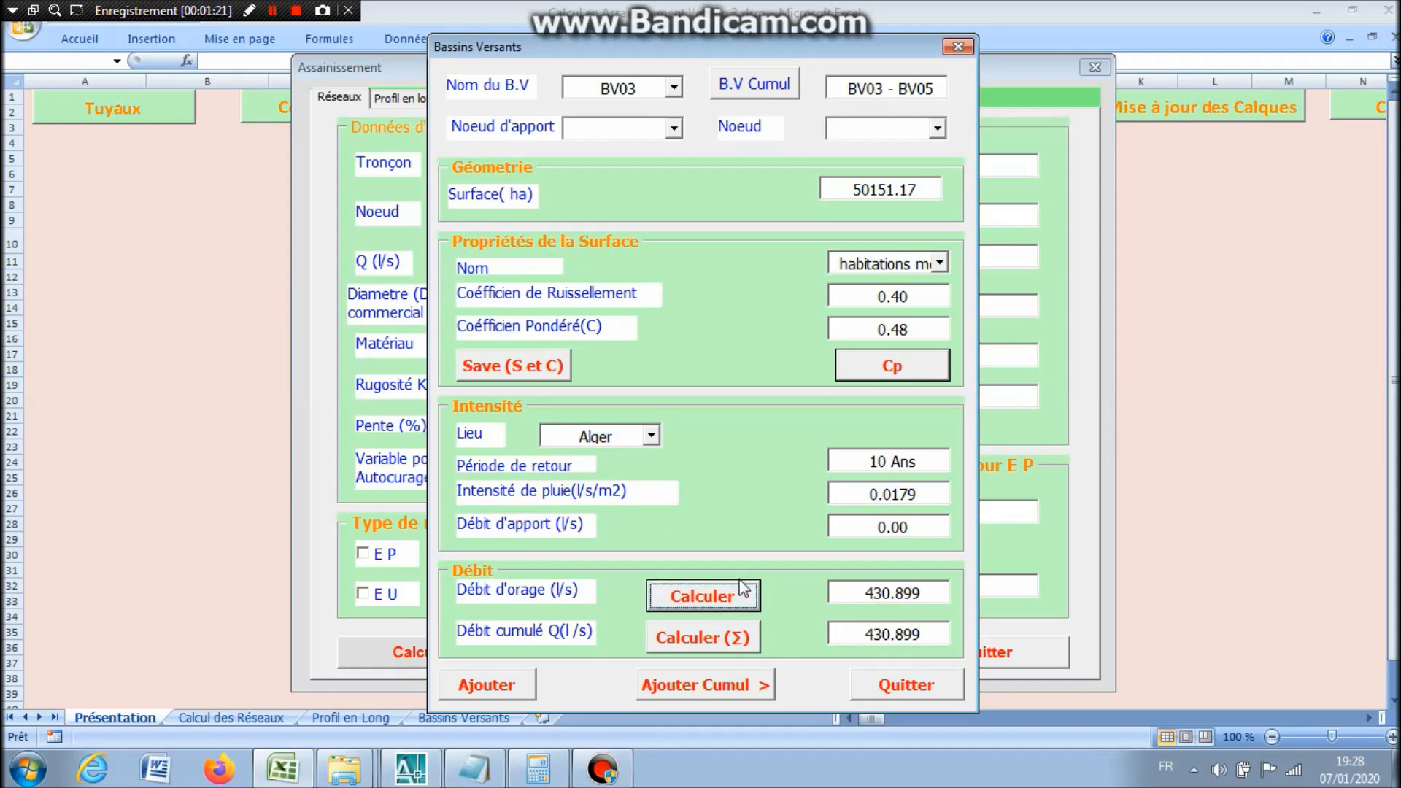
click(508, 693)
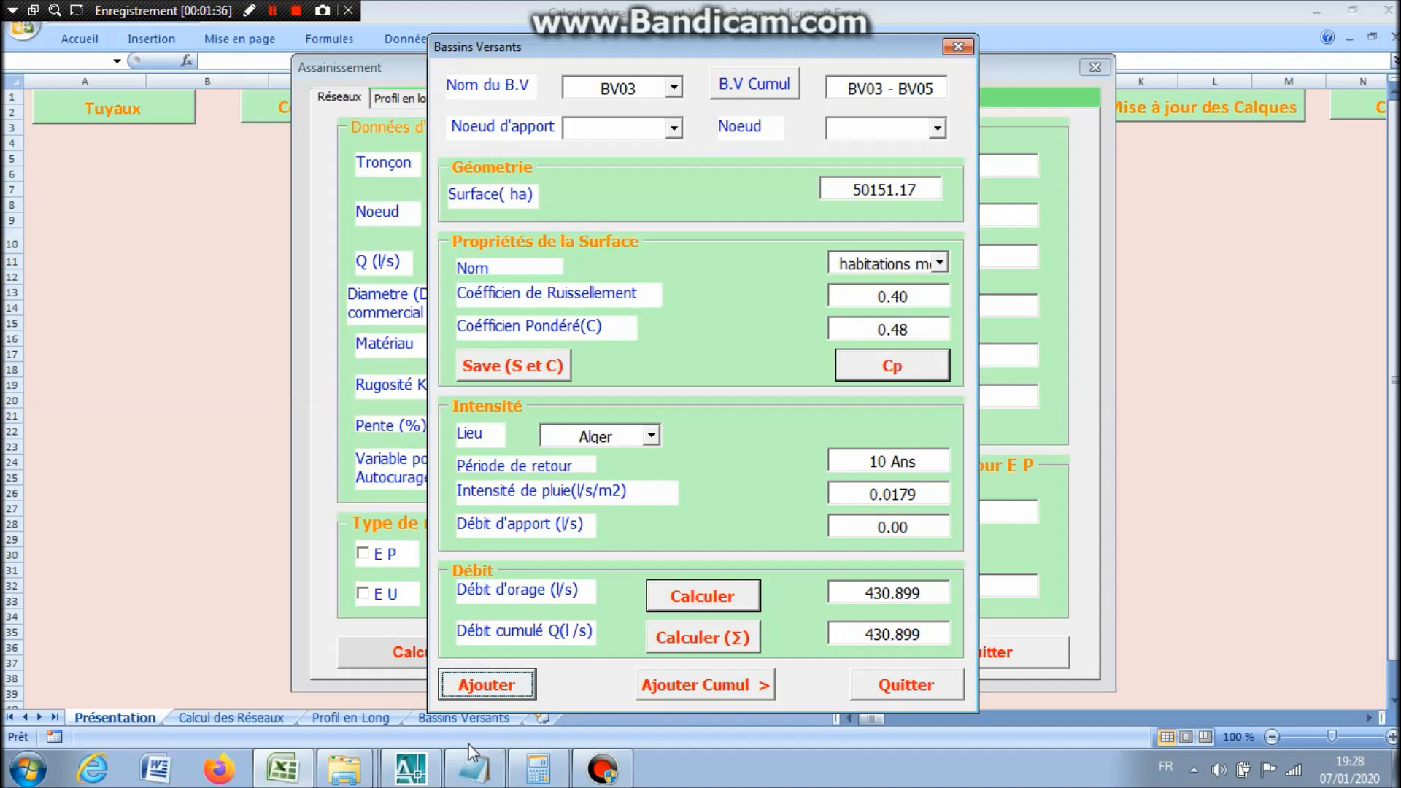
Check the catchment layout in the AutoCAD drawing and add BV04, BV02 and BV01 in turn to the cumulative catchment.
click(411, 769)
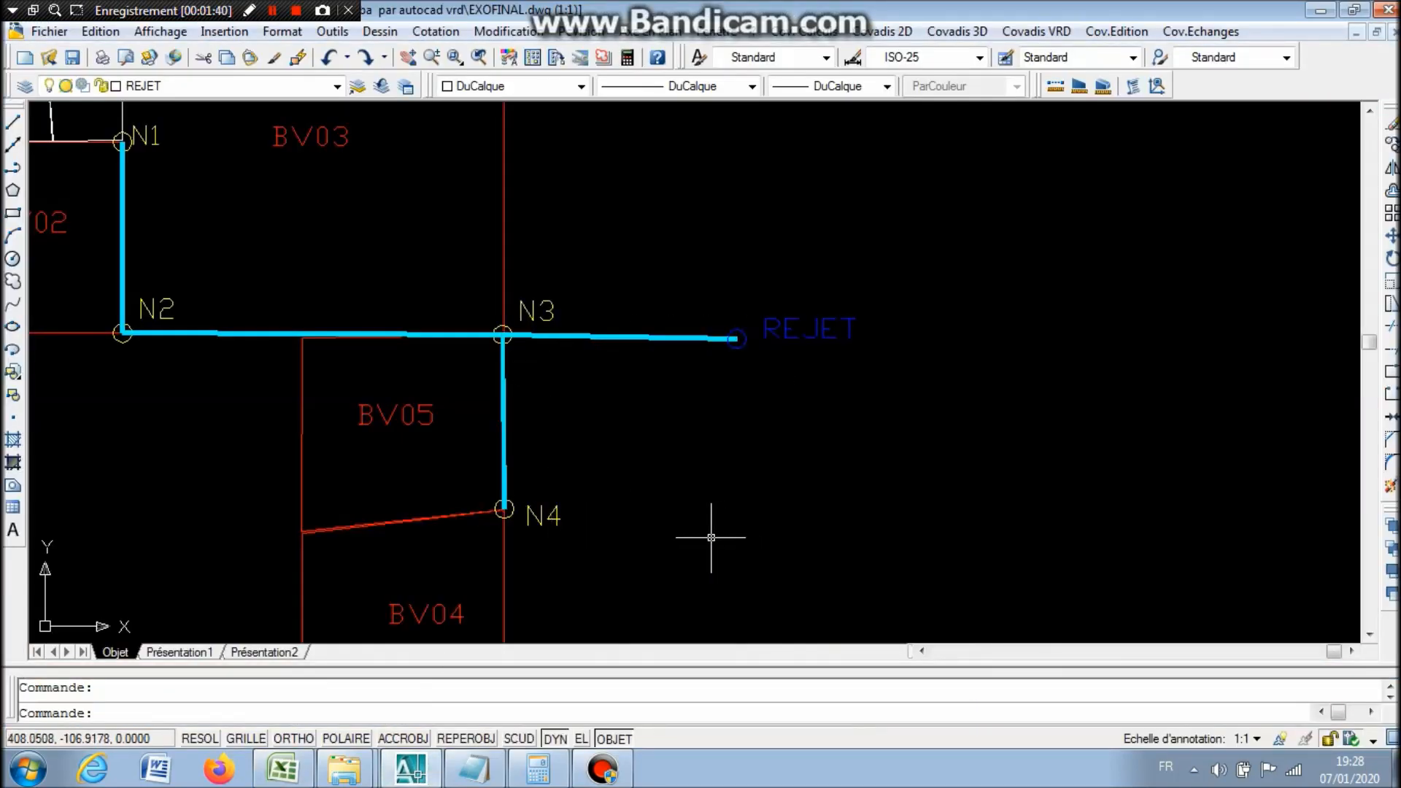
click(288, 772)
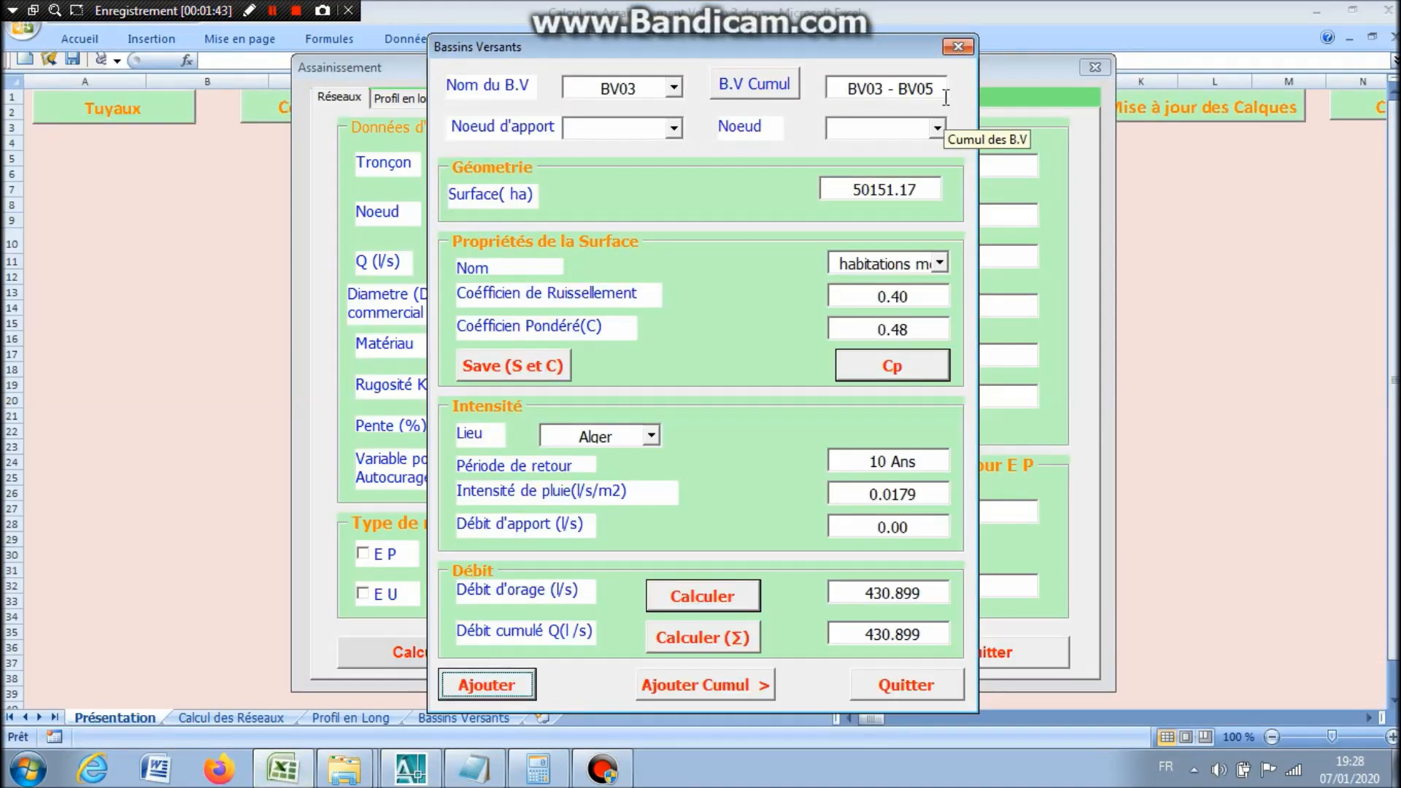
click(674, 87)
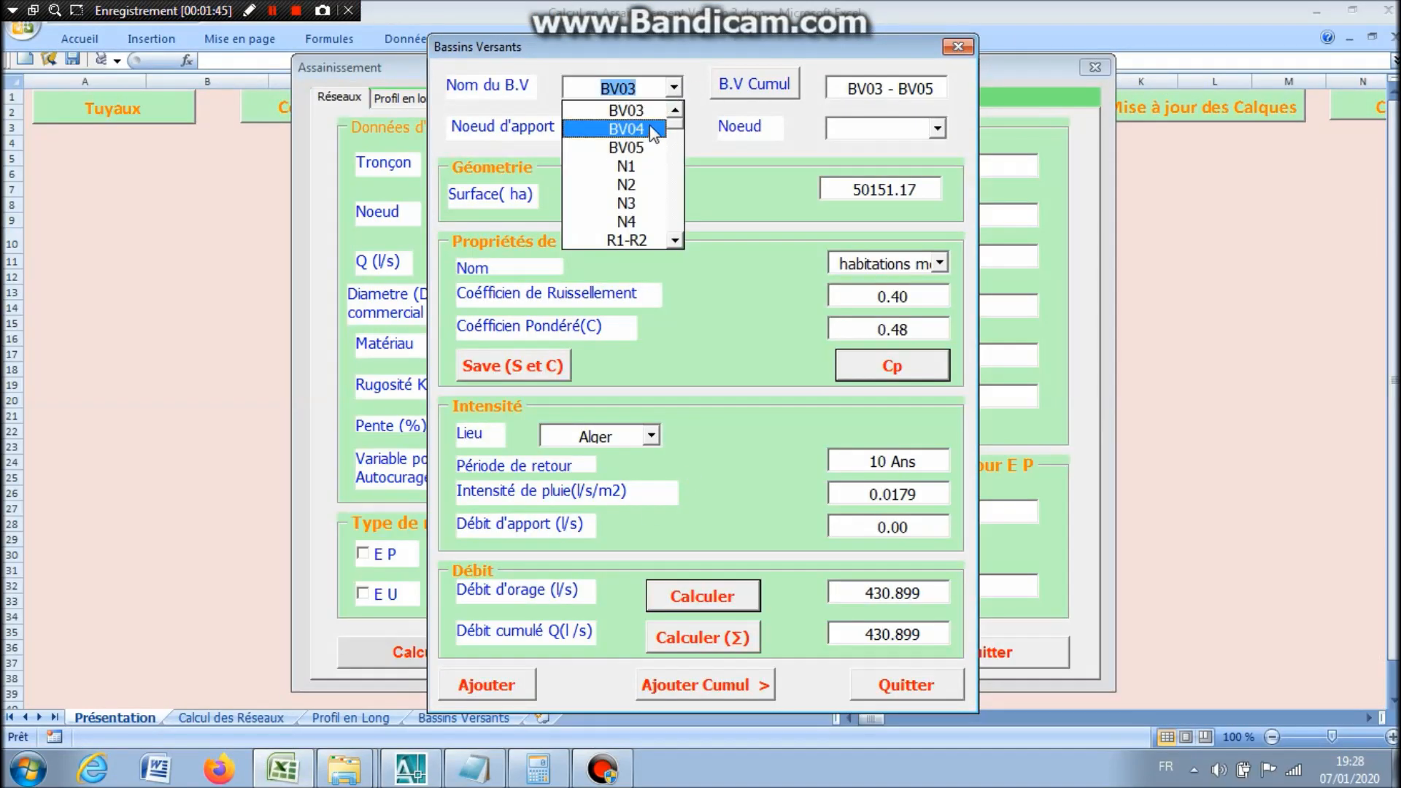
click(652, 129)
click(755, 84)
click(674, 87)
click(674, 108)
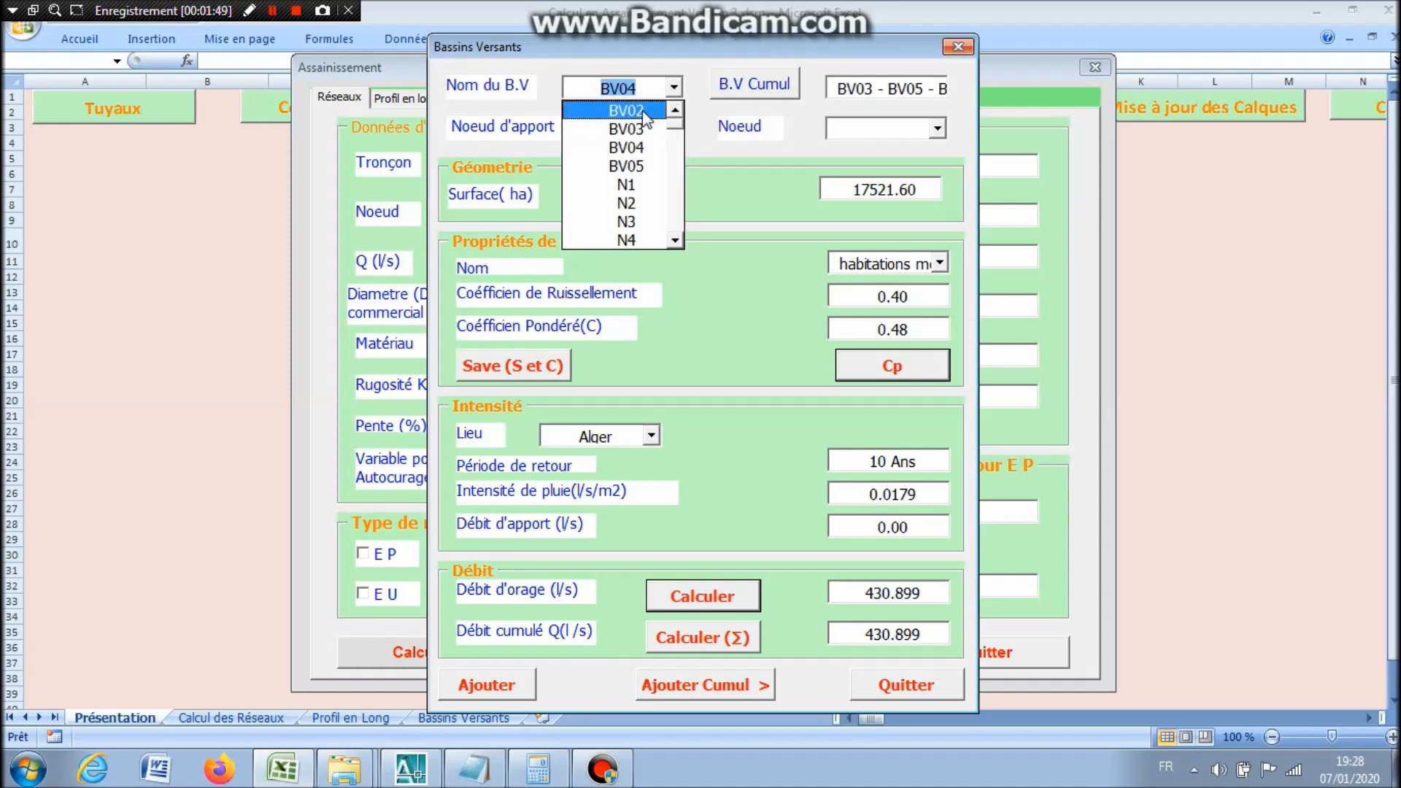
click(644, 112)
click(753, 84)
click(674, 87)
click(674, 109)
click(634, 111)
click(752, 86)
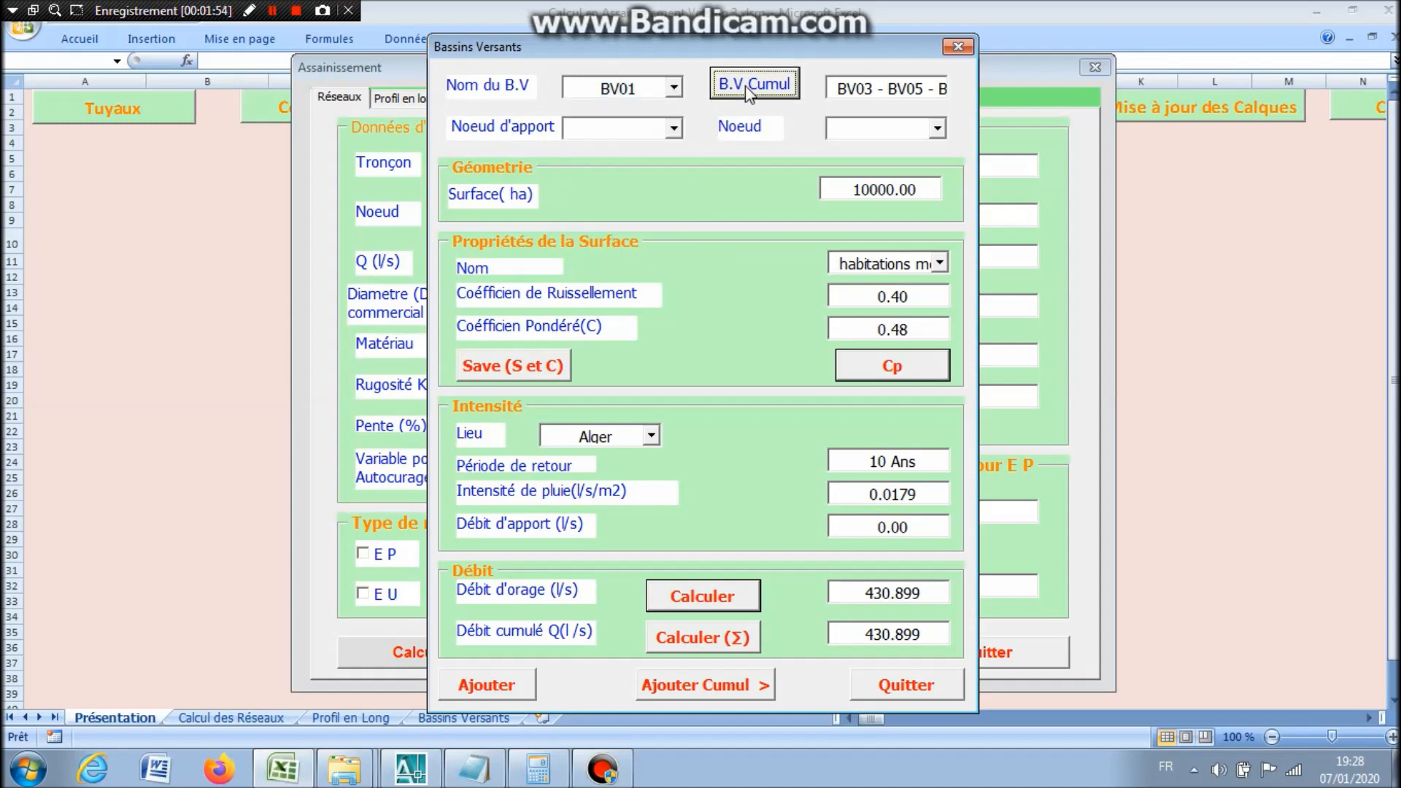
Set the node to N3 with contributing node N2, and calculate the cumulative flow.
click(936, 128)
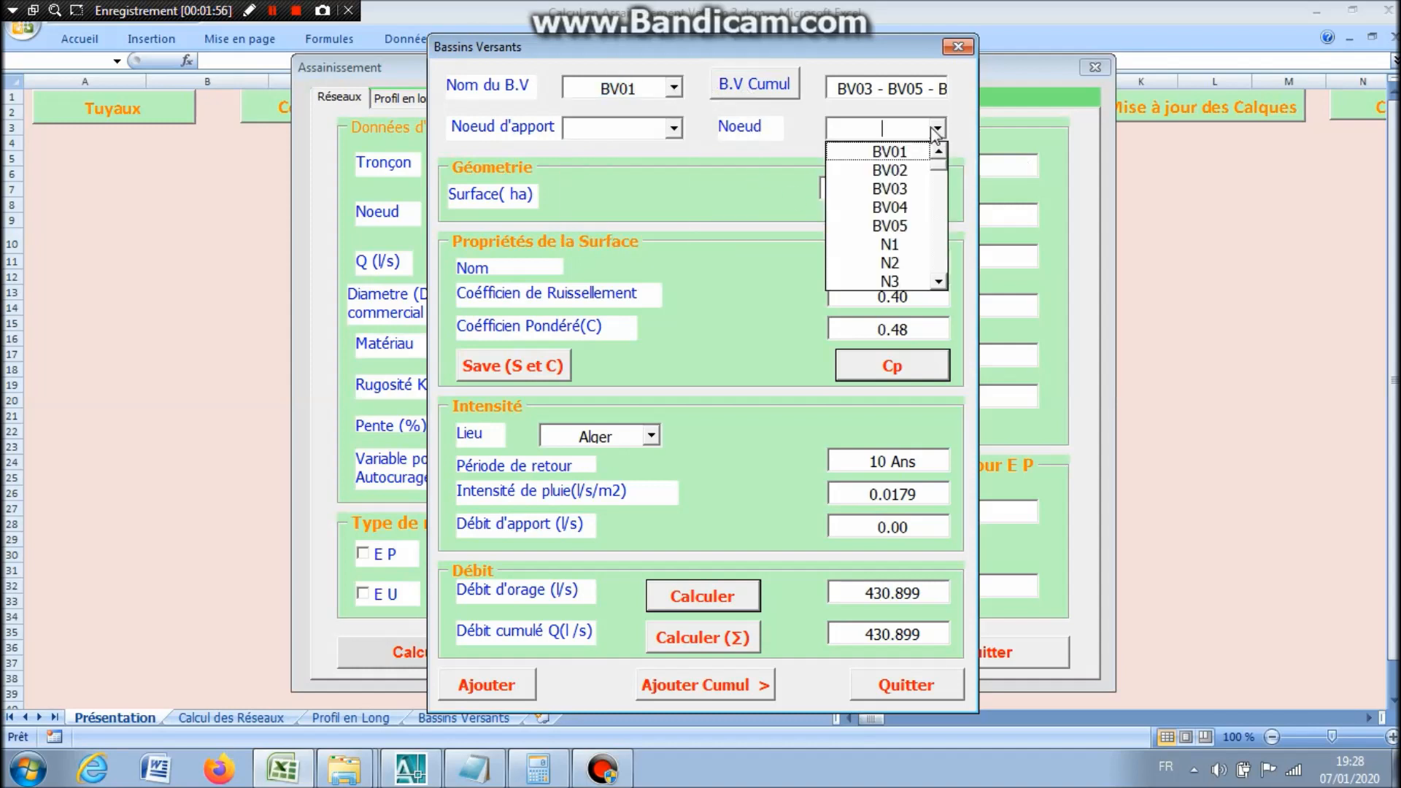
click(901, 281)
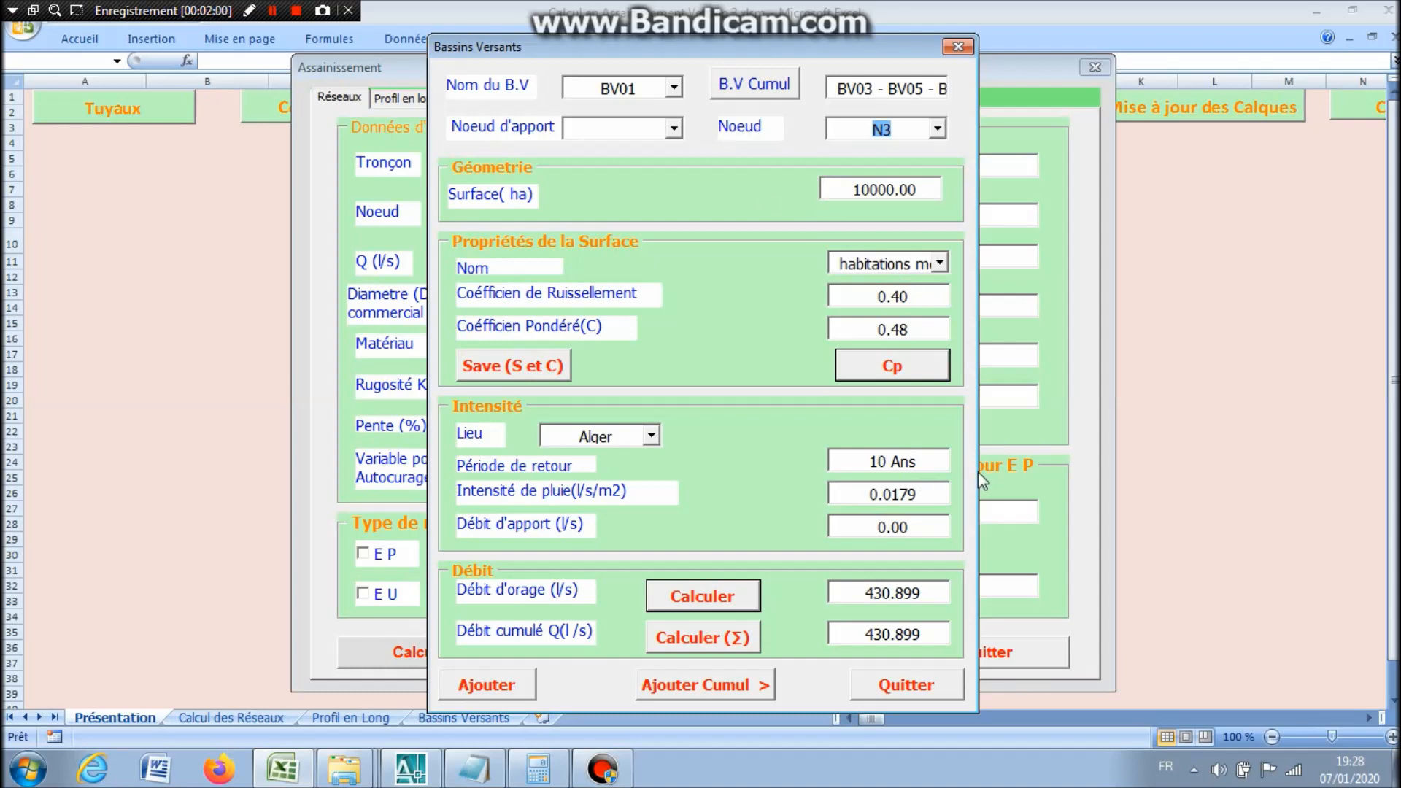
click(674, 127)
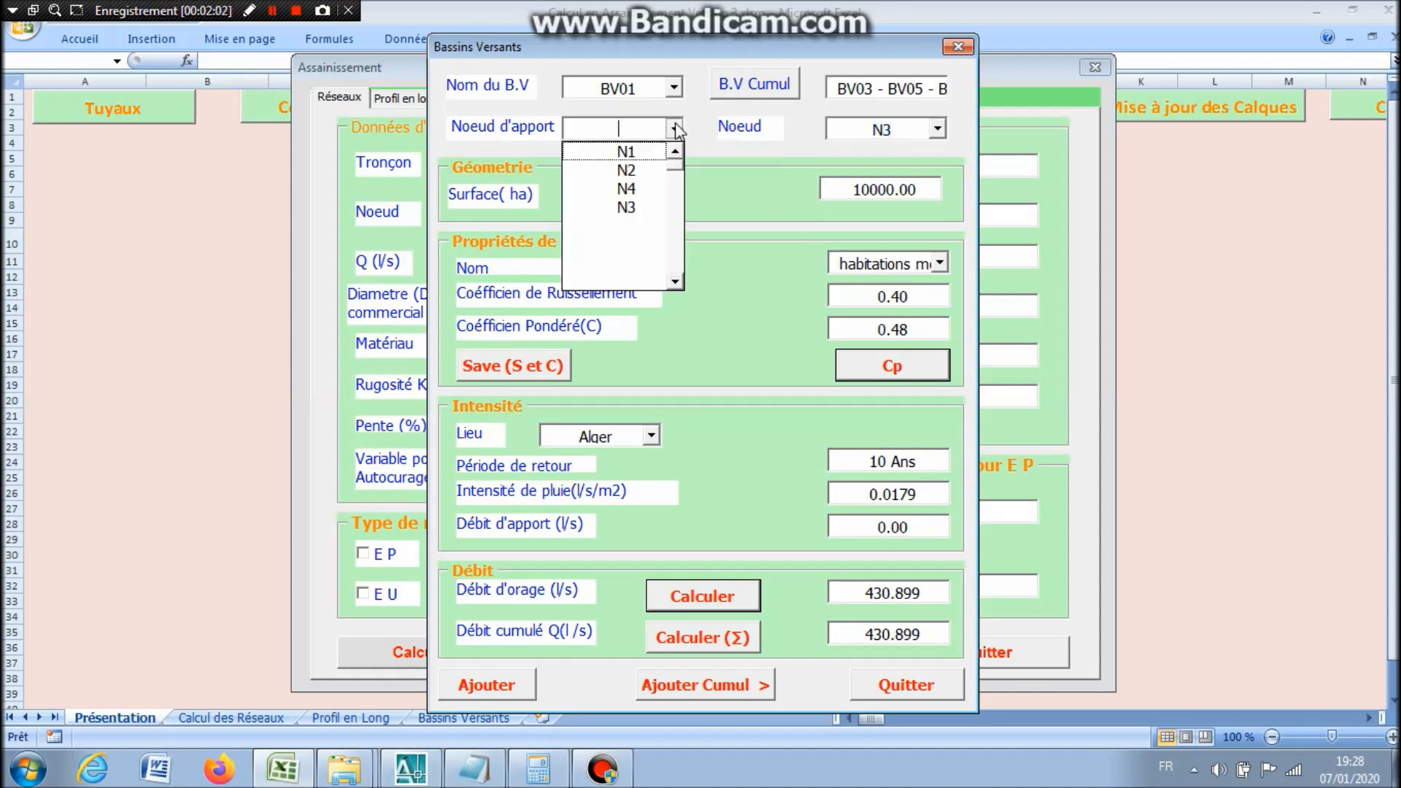
click(648, 172)
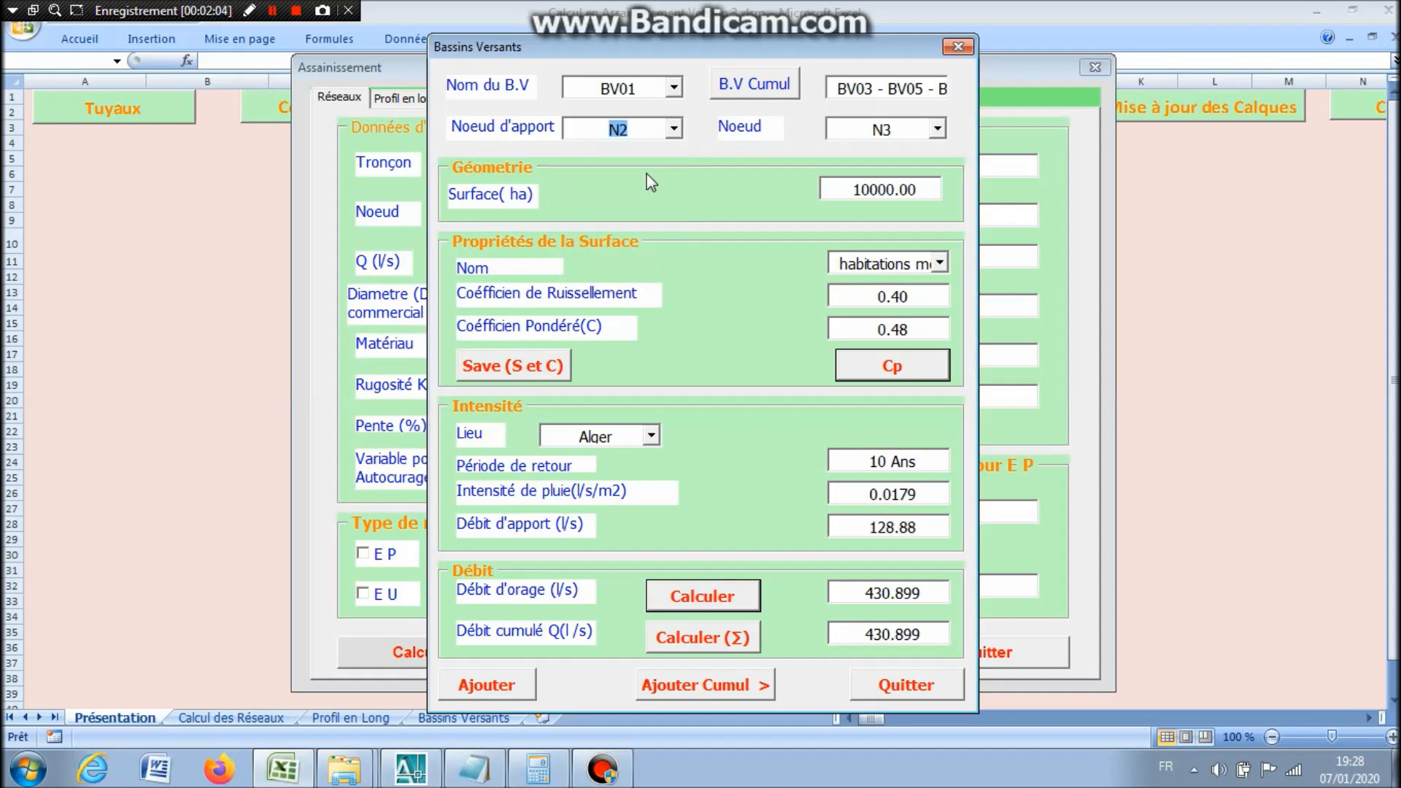
click(722, 640)
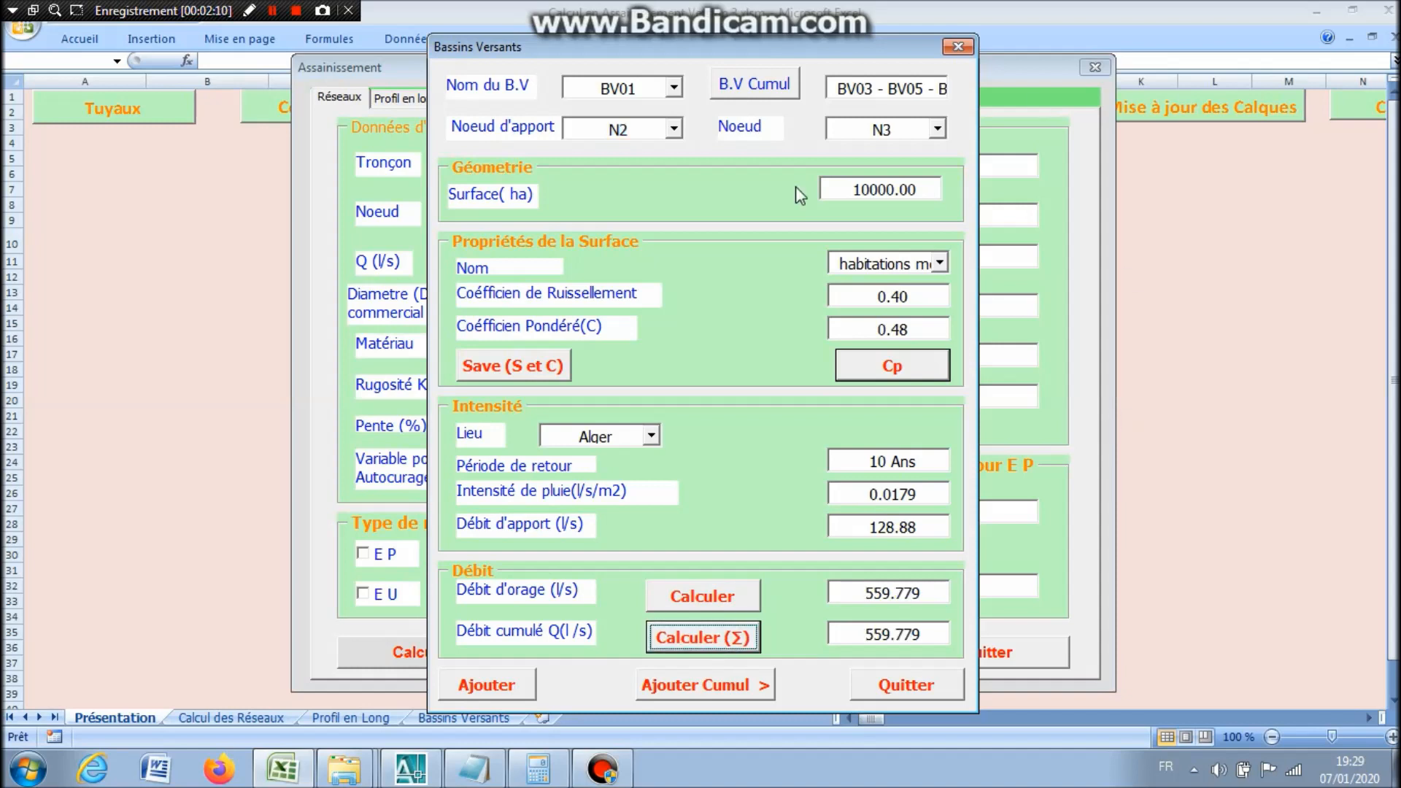
Include contributing node N4 in the cumulative flow, add the cumulative record and close the catchment form.
click(673, 130)
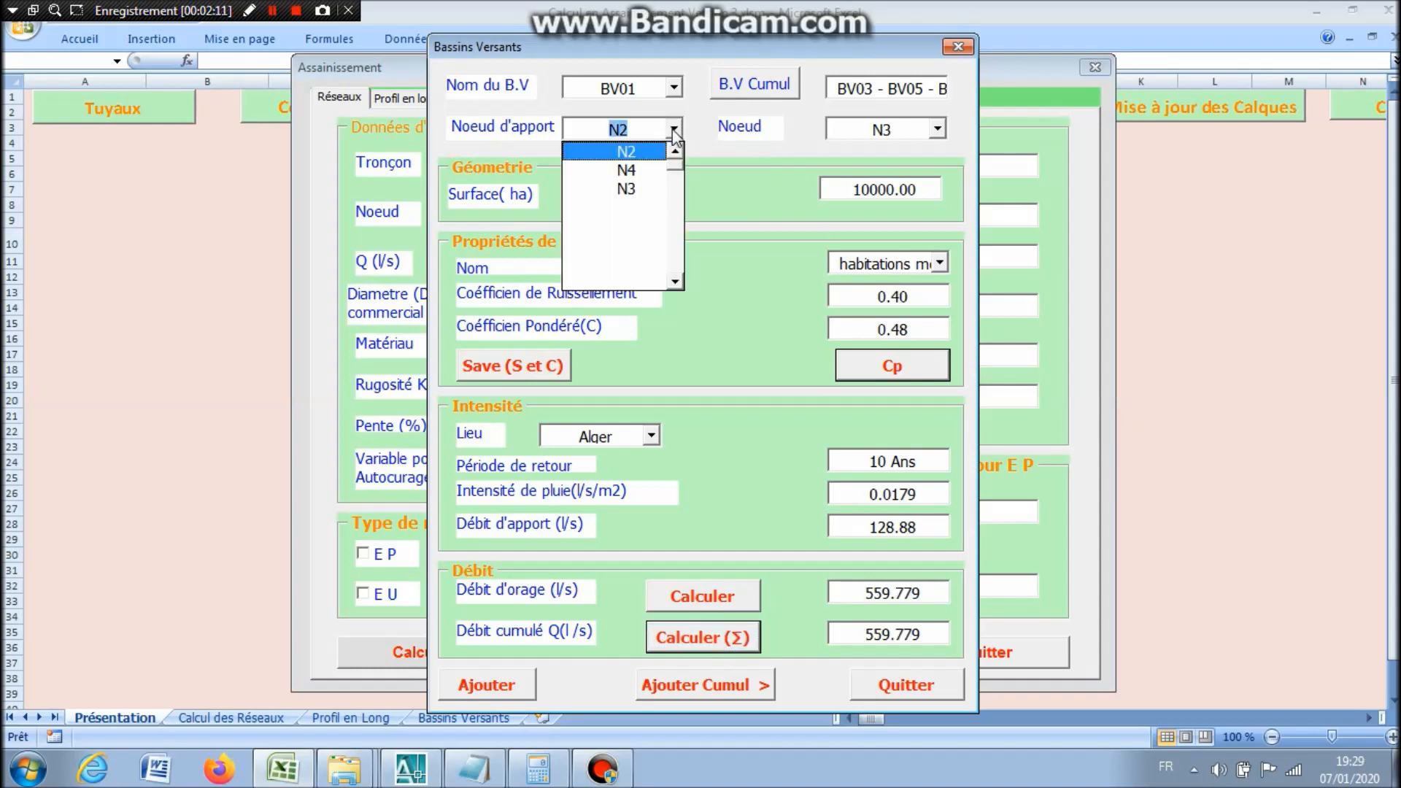
click(636, 171)
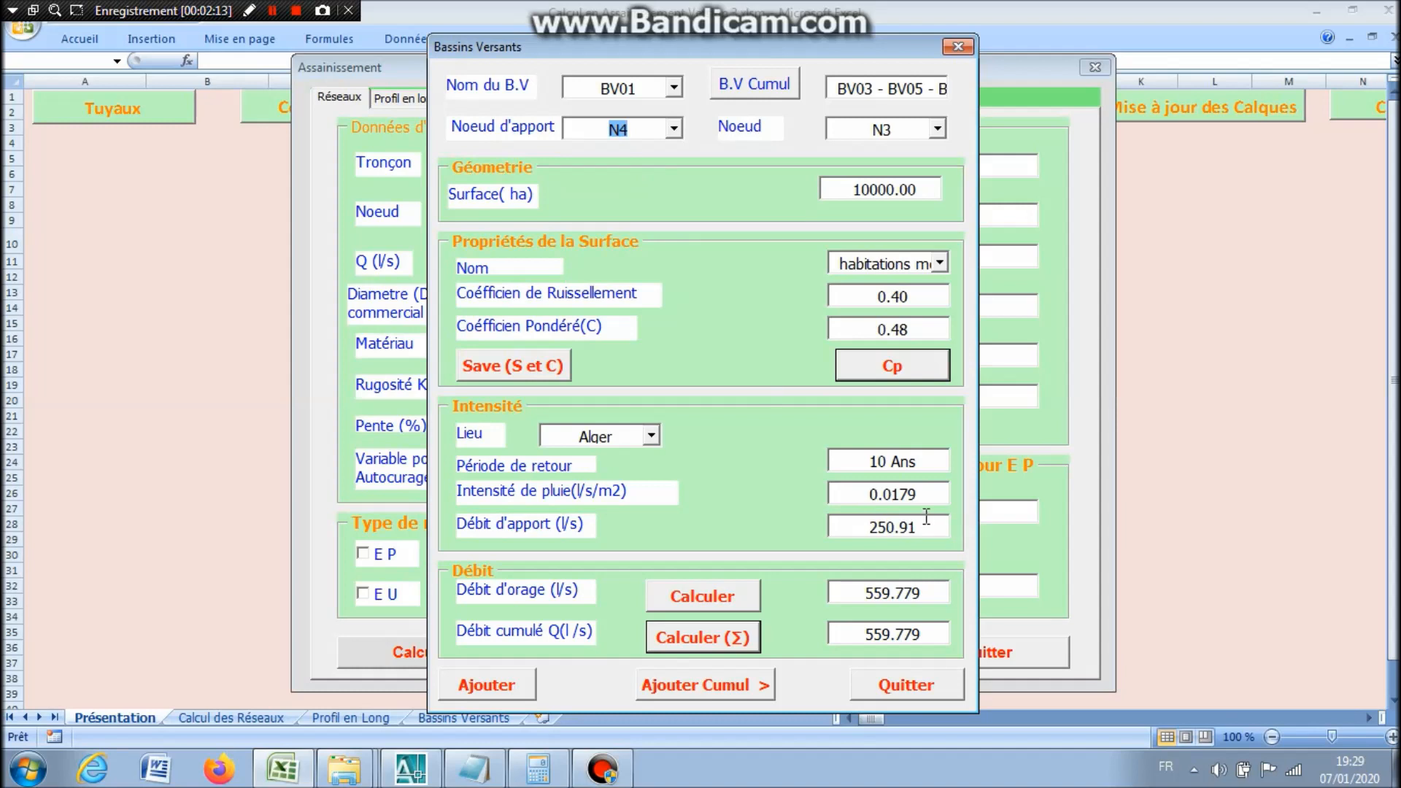
click(719, 636)
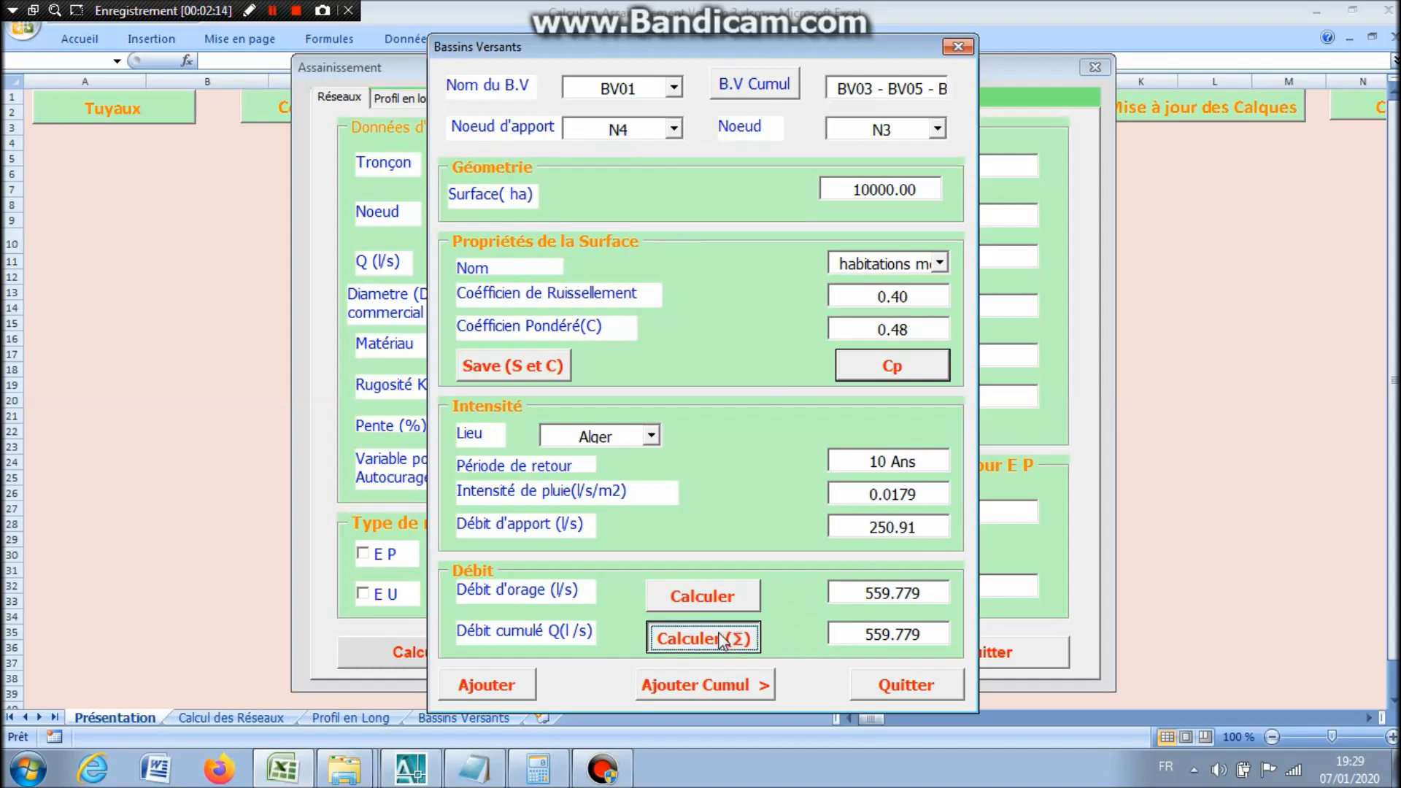
click(753, 689)
click(899, 689)
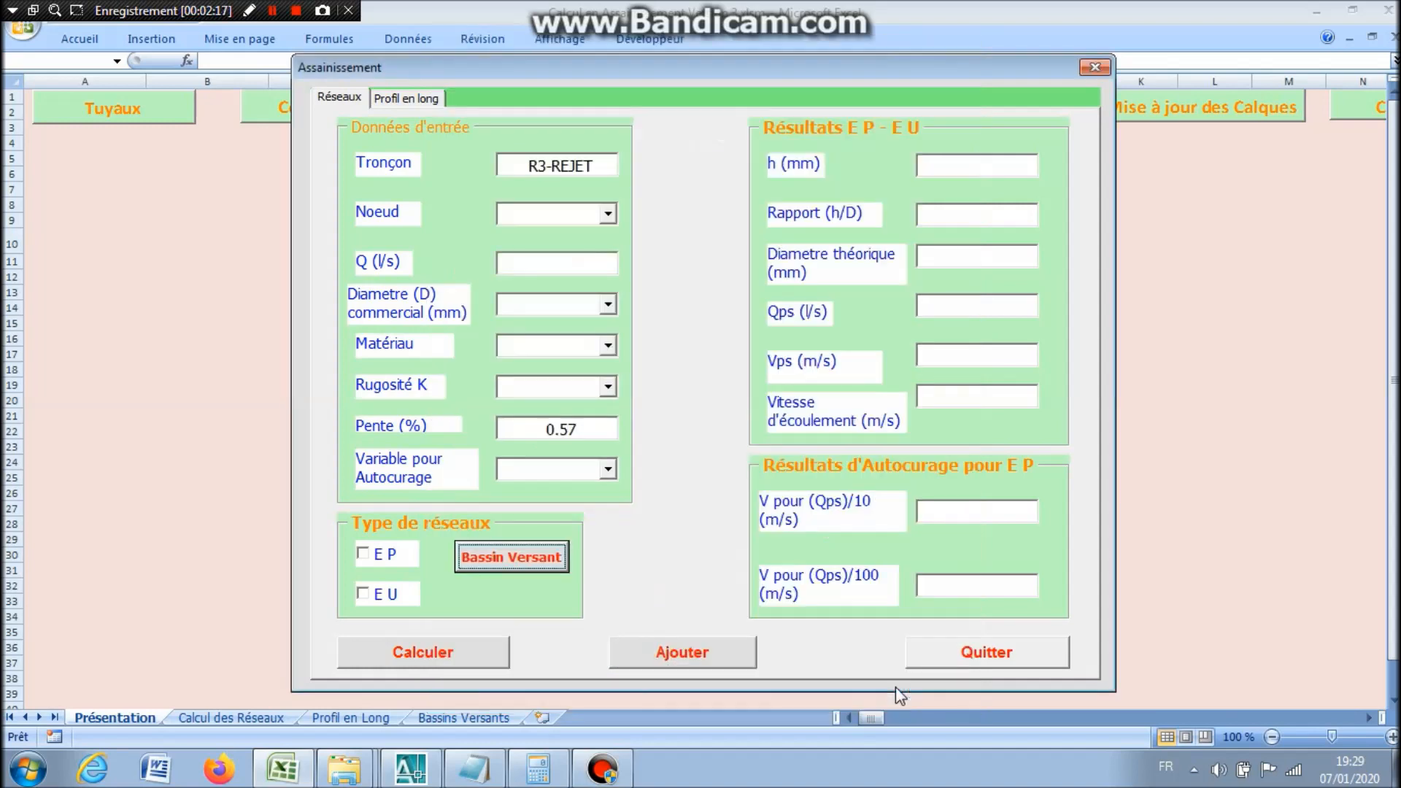
Set section R3-REJET to node N3, commercial diameter 600 mm, material B.A-135A and roughness K 90.
click(609, 216)
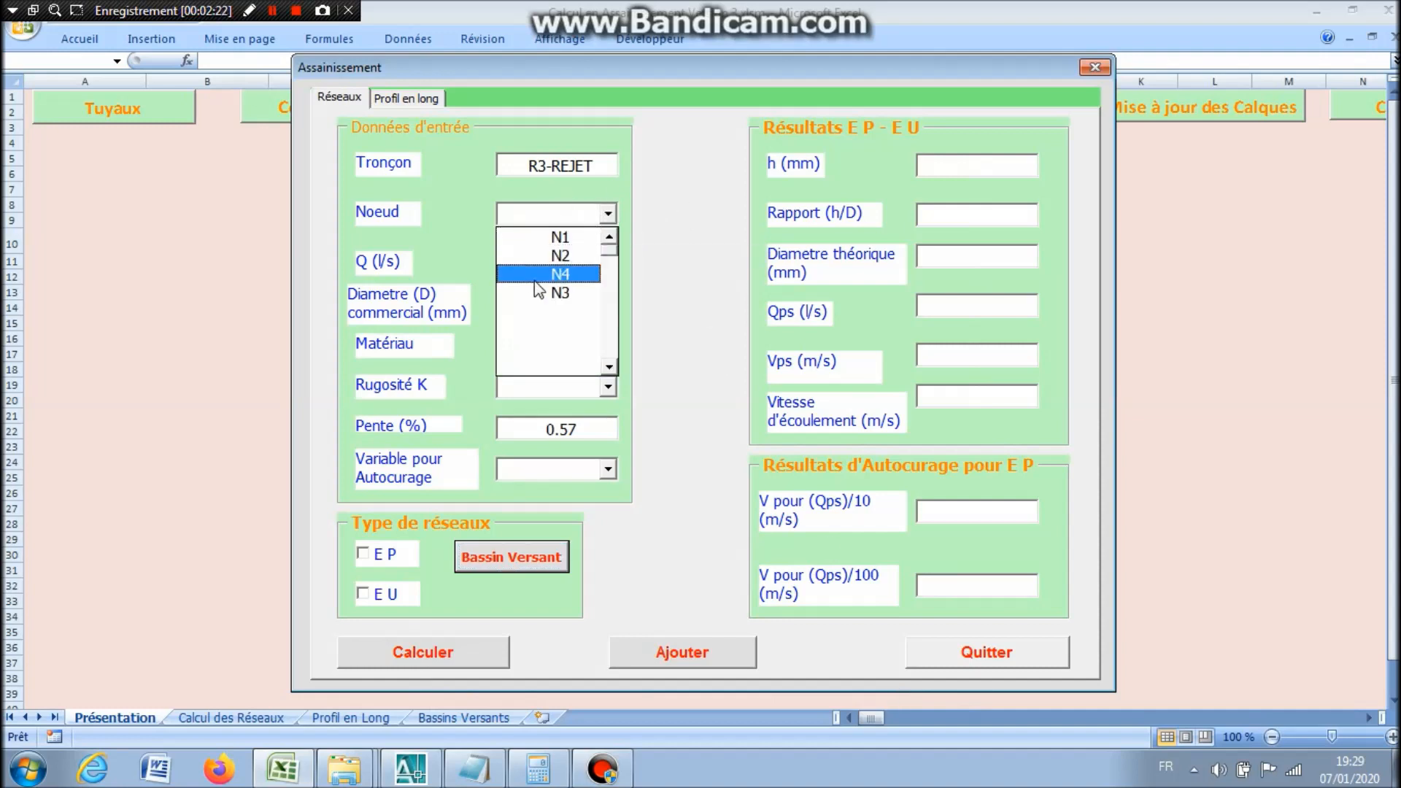
click(563, 294)
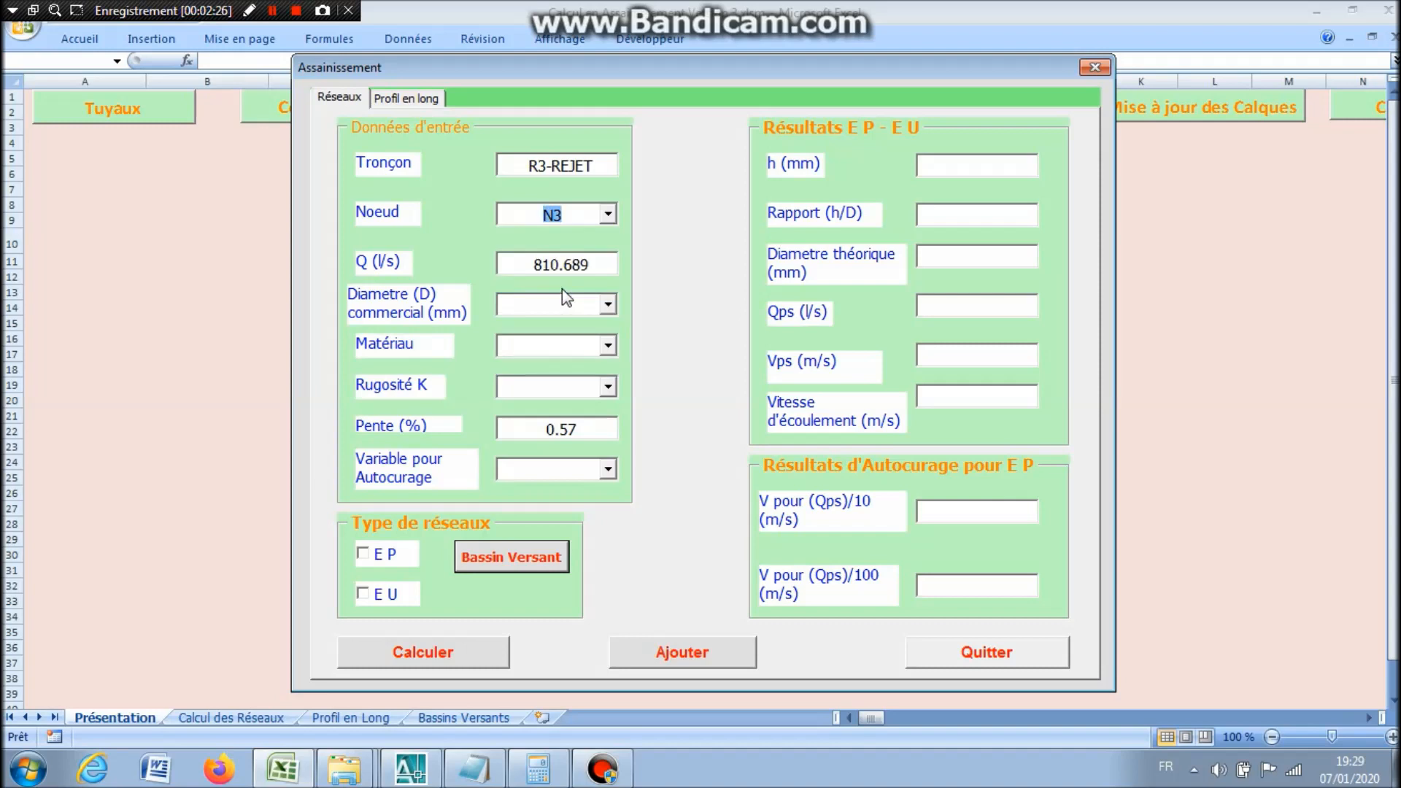
click(608, 304)
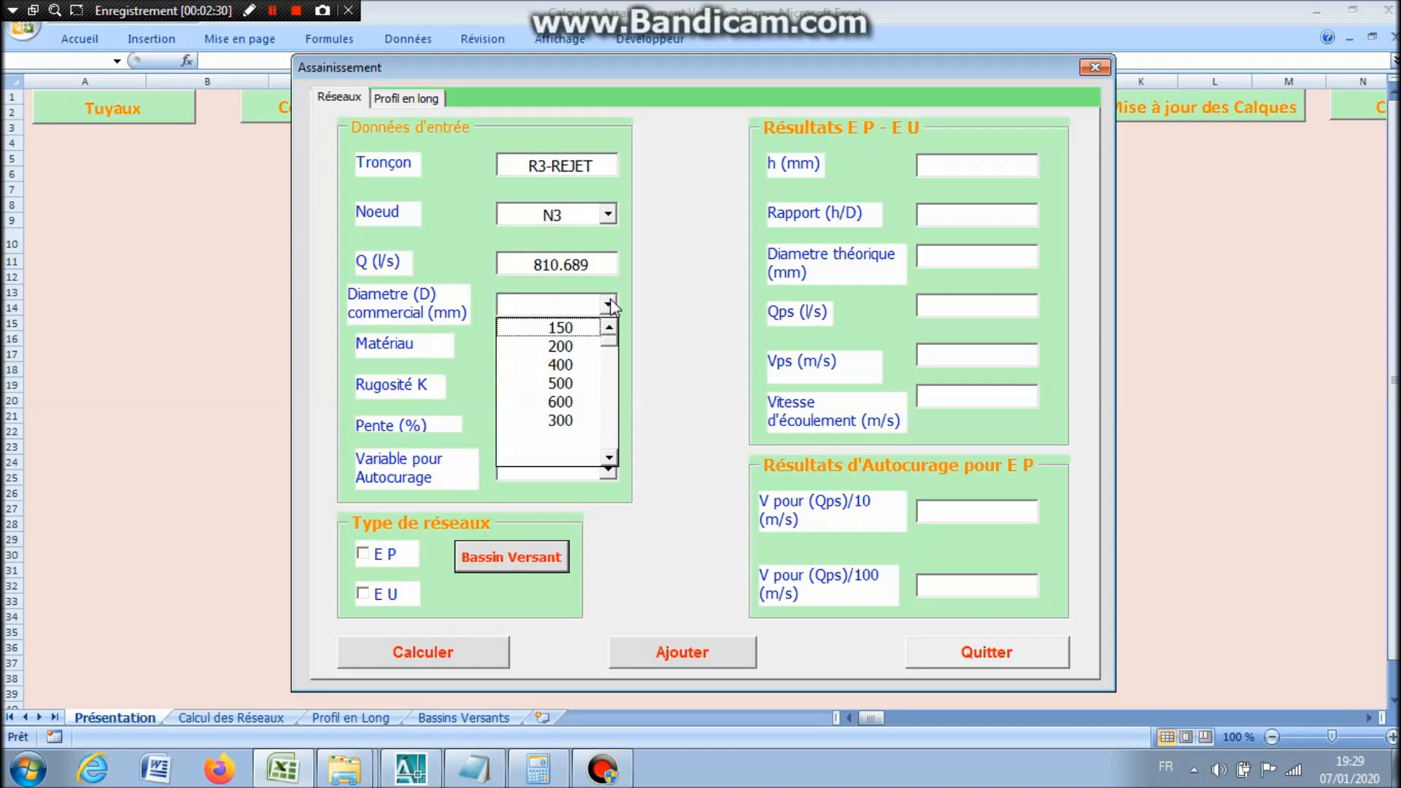
click(549, 402)
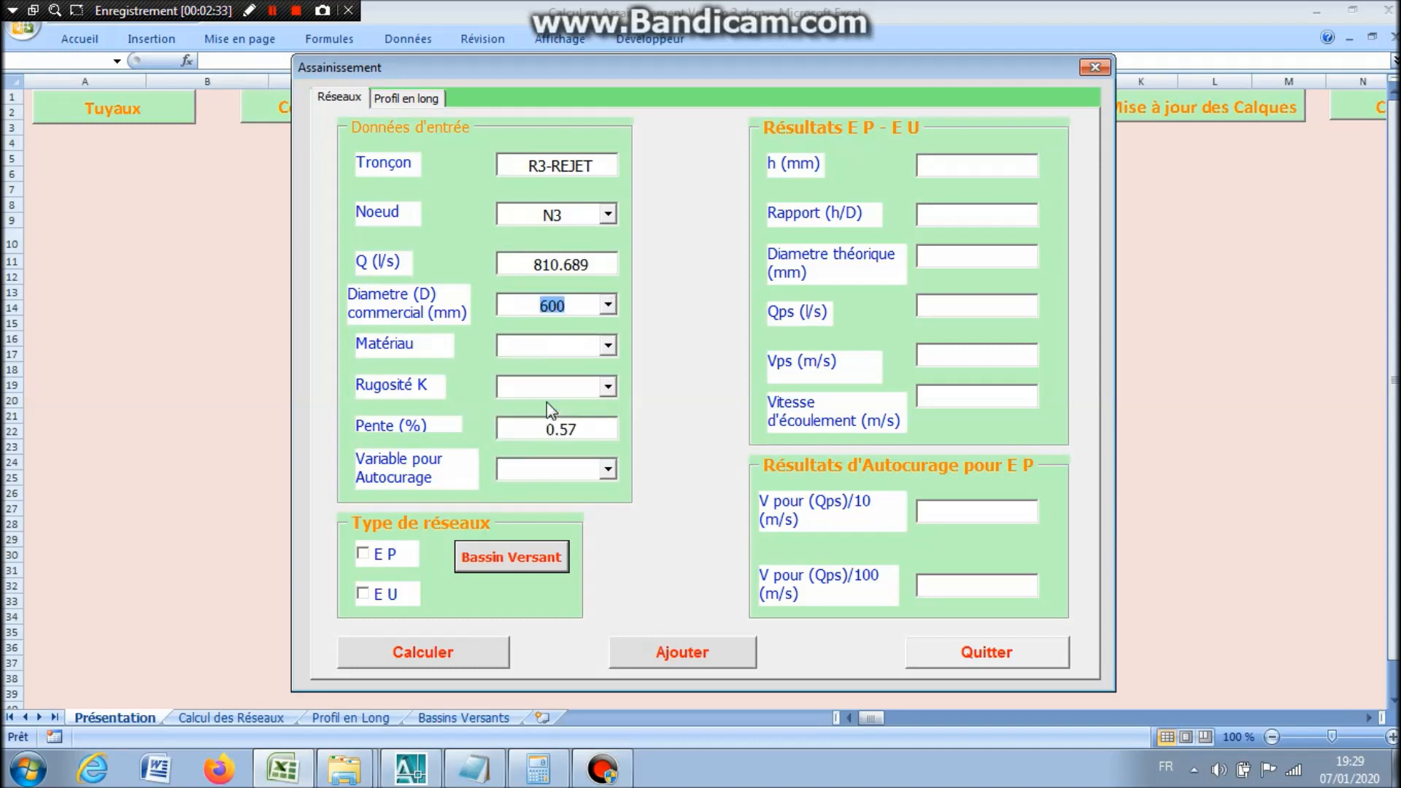
click(608, 345)
click(587, 370)
click(608, 386)
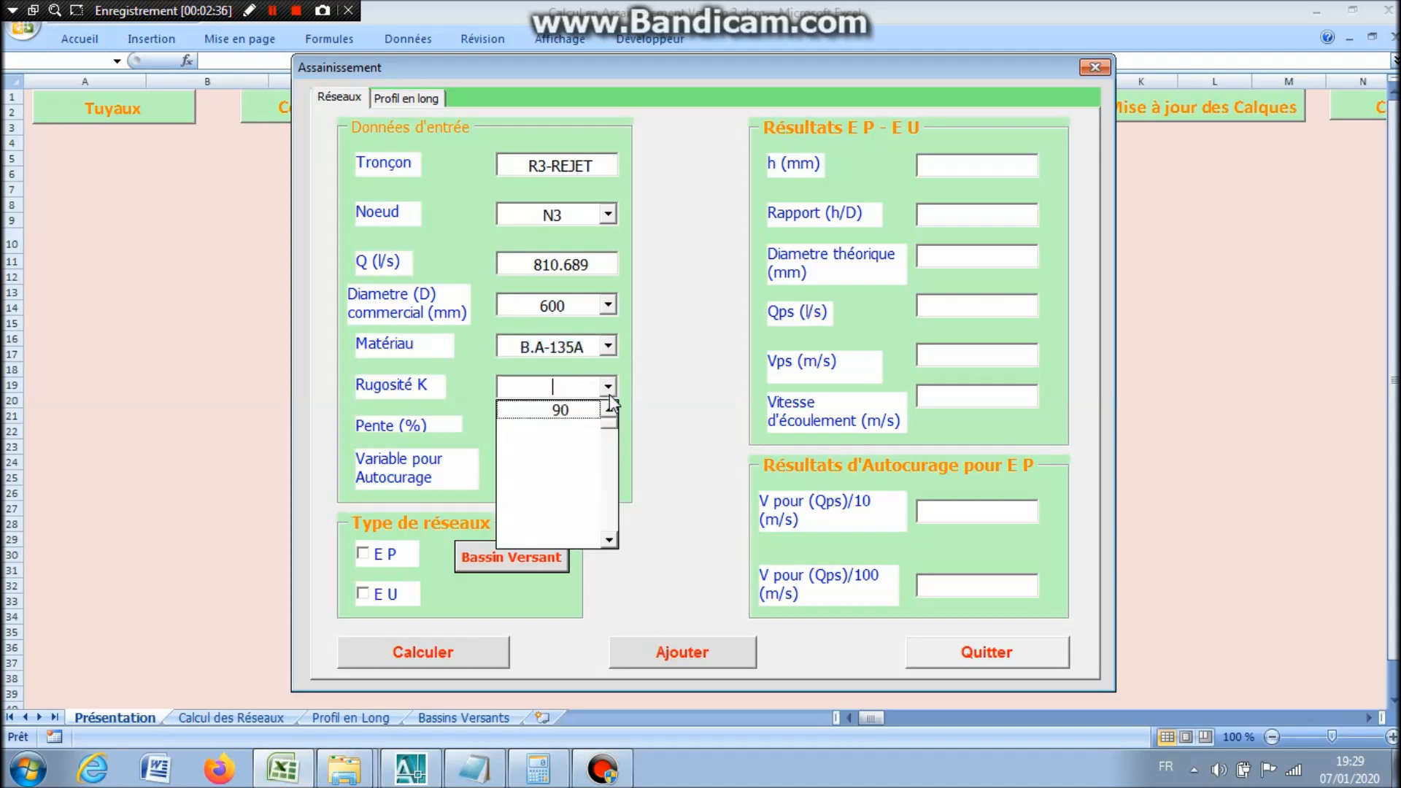
click(584, 406)
Set the self-cleaning variable to 1, choose the EP network type and calculate section R3-REJET.
click(607, 469)
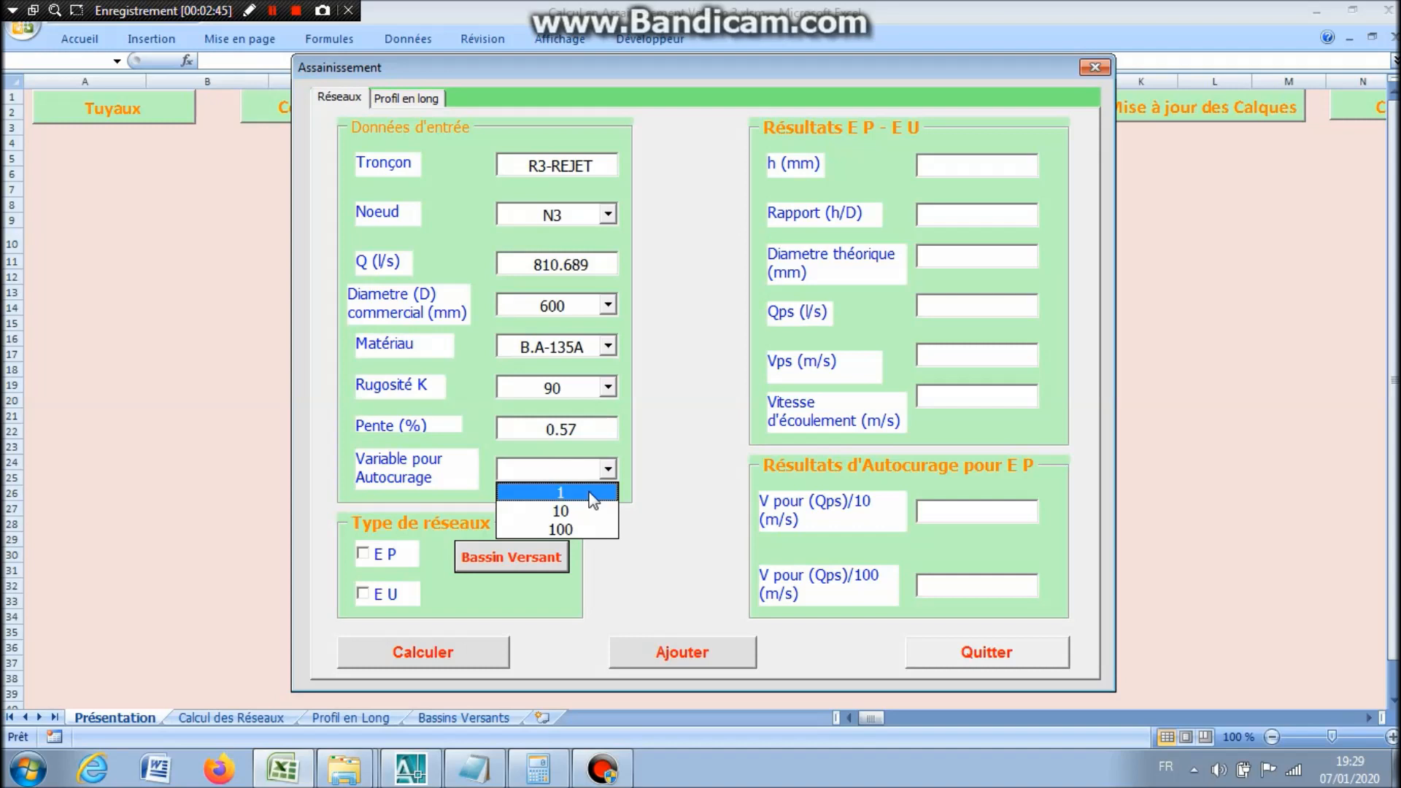
click(593, 499)
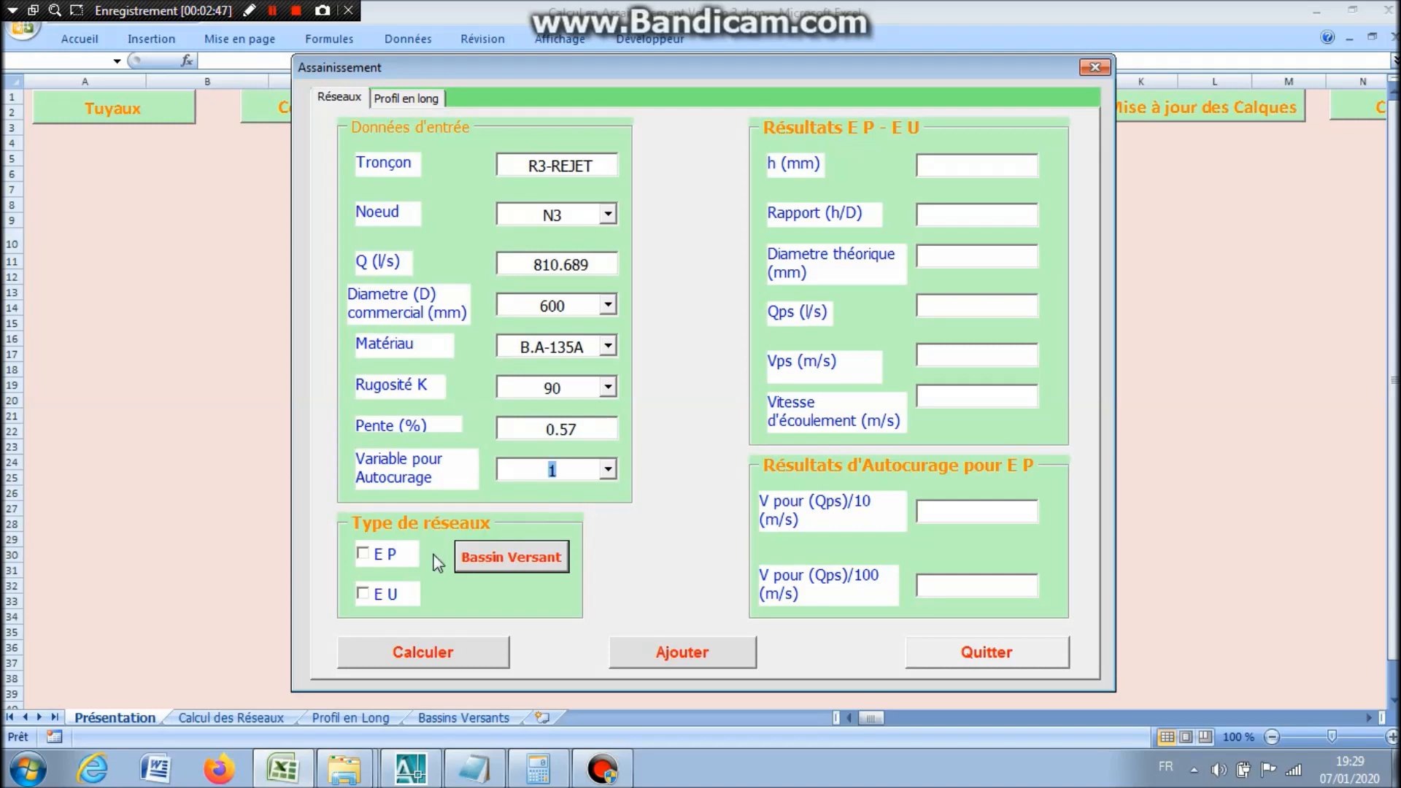
click(376, 556)
click(454, 655)
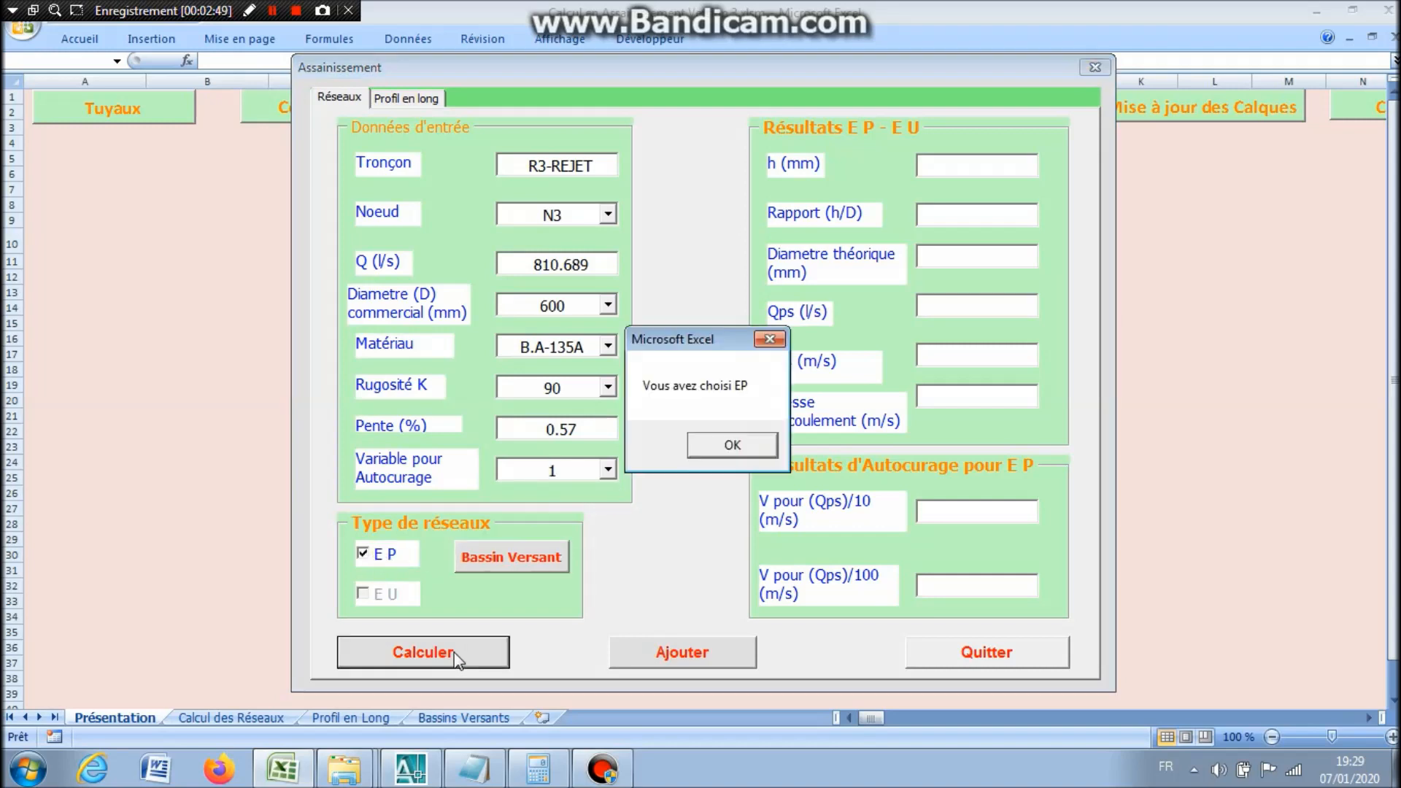
click(725, 446)
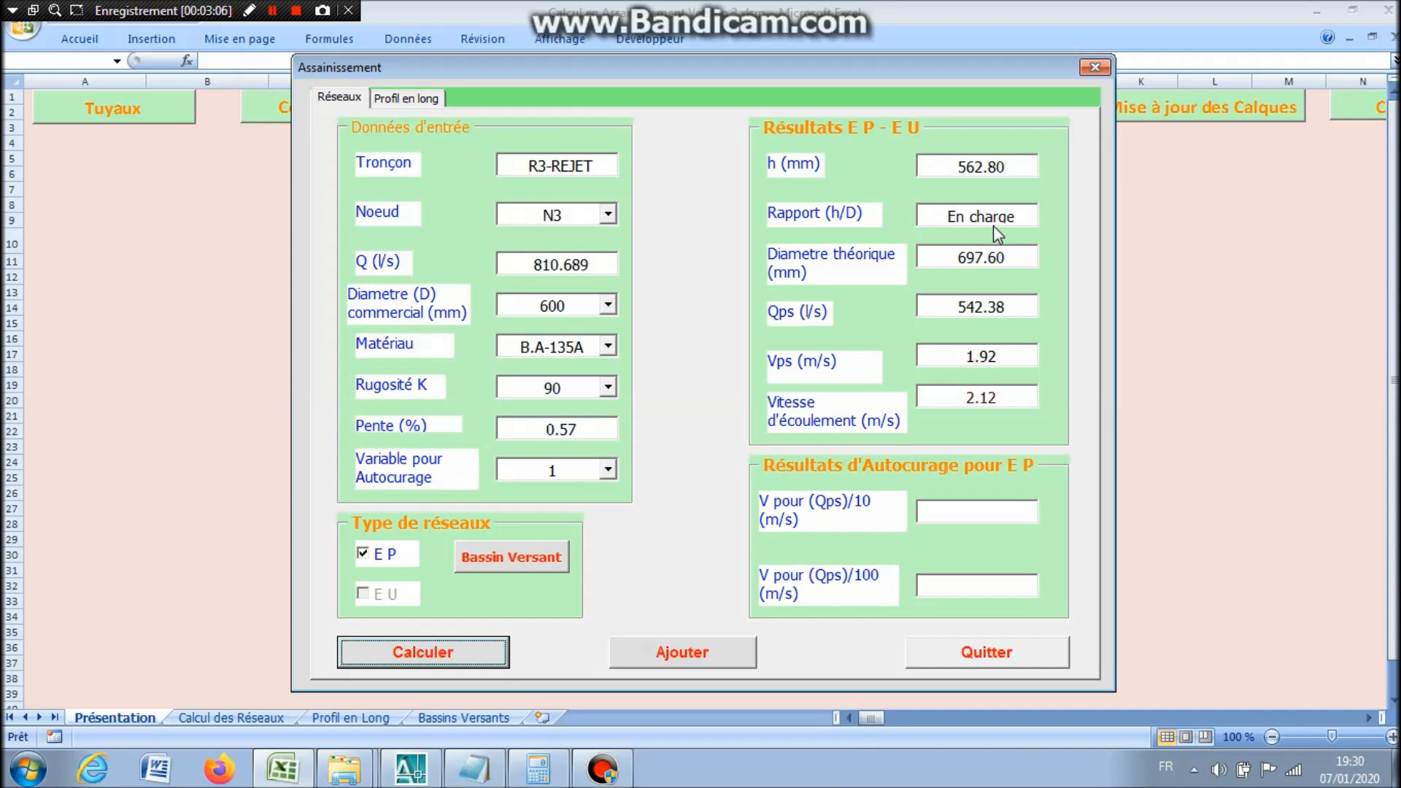
Examine the upstream and downstream node levels of R3-REJET in the longitudinal profile, and the outlet section in the AutoCAD drawing.
click(430, 102)
click(387, 136)
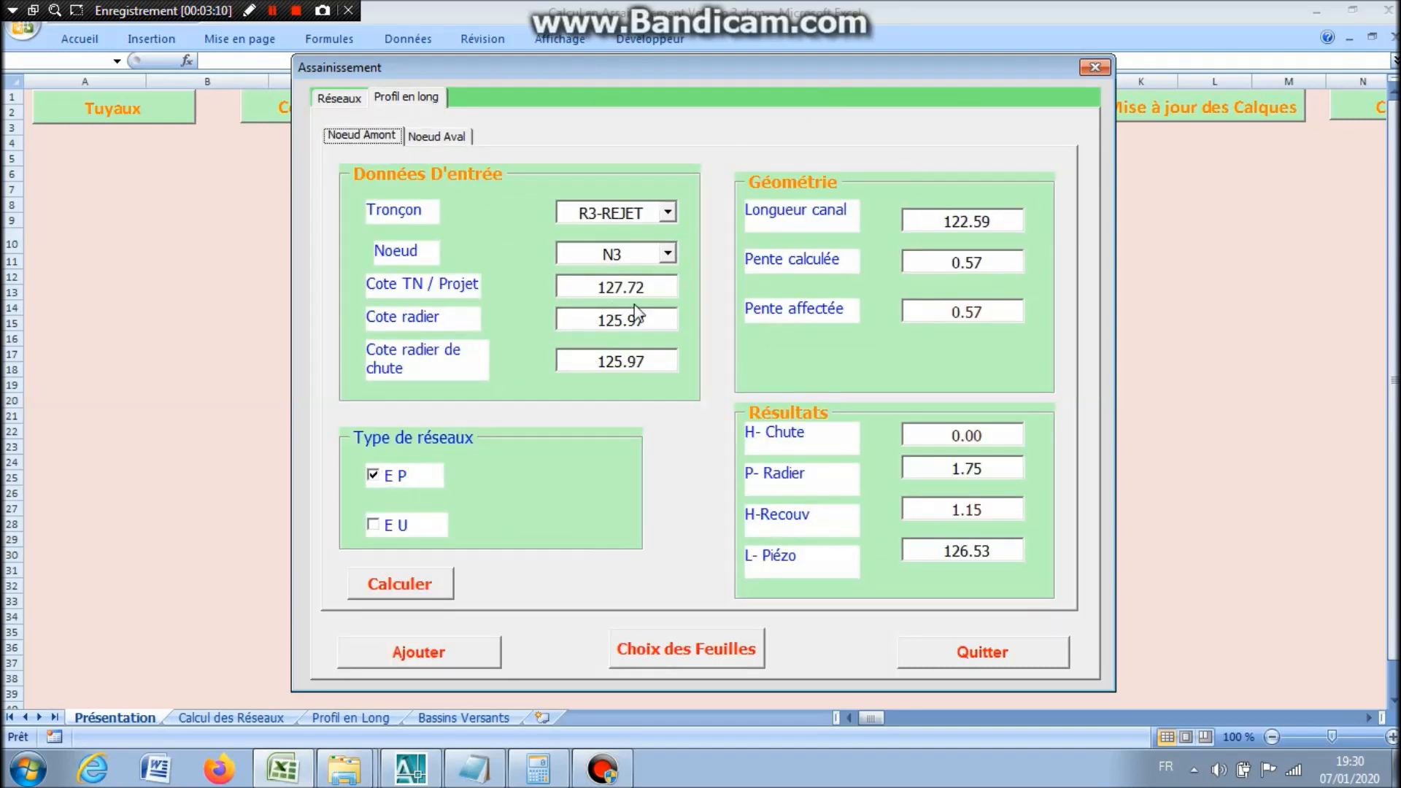
click(456, 138)
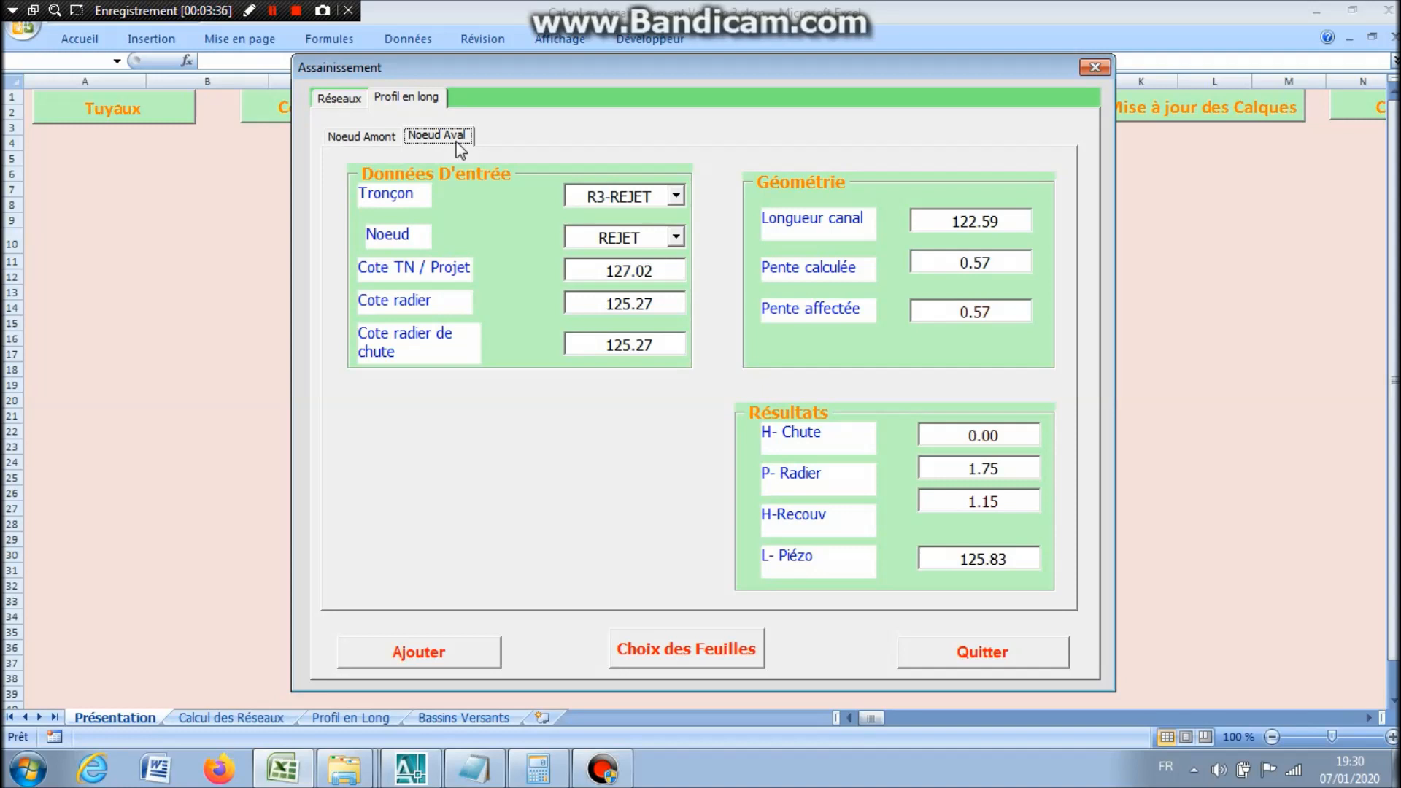
click(410, 769)
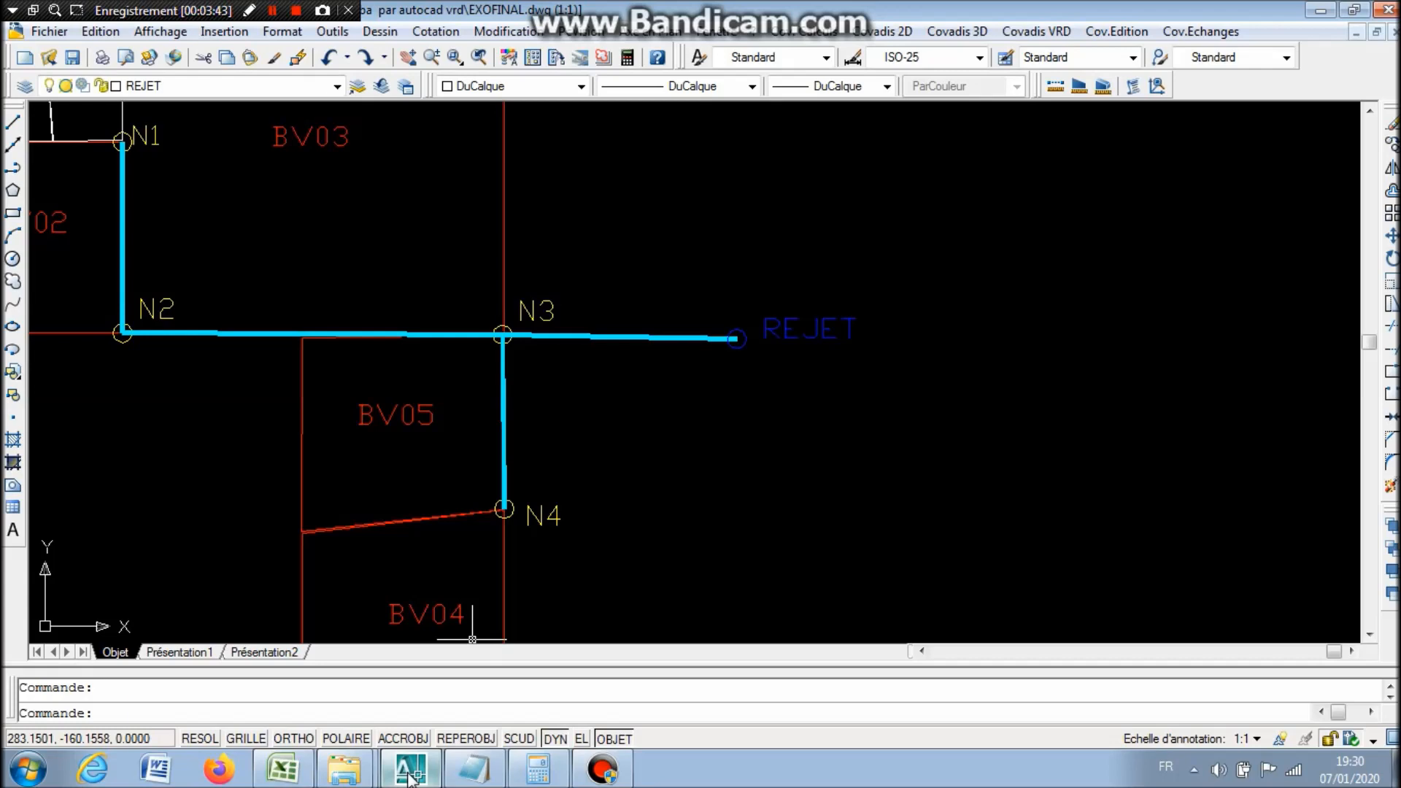
click(283, 769)
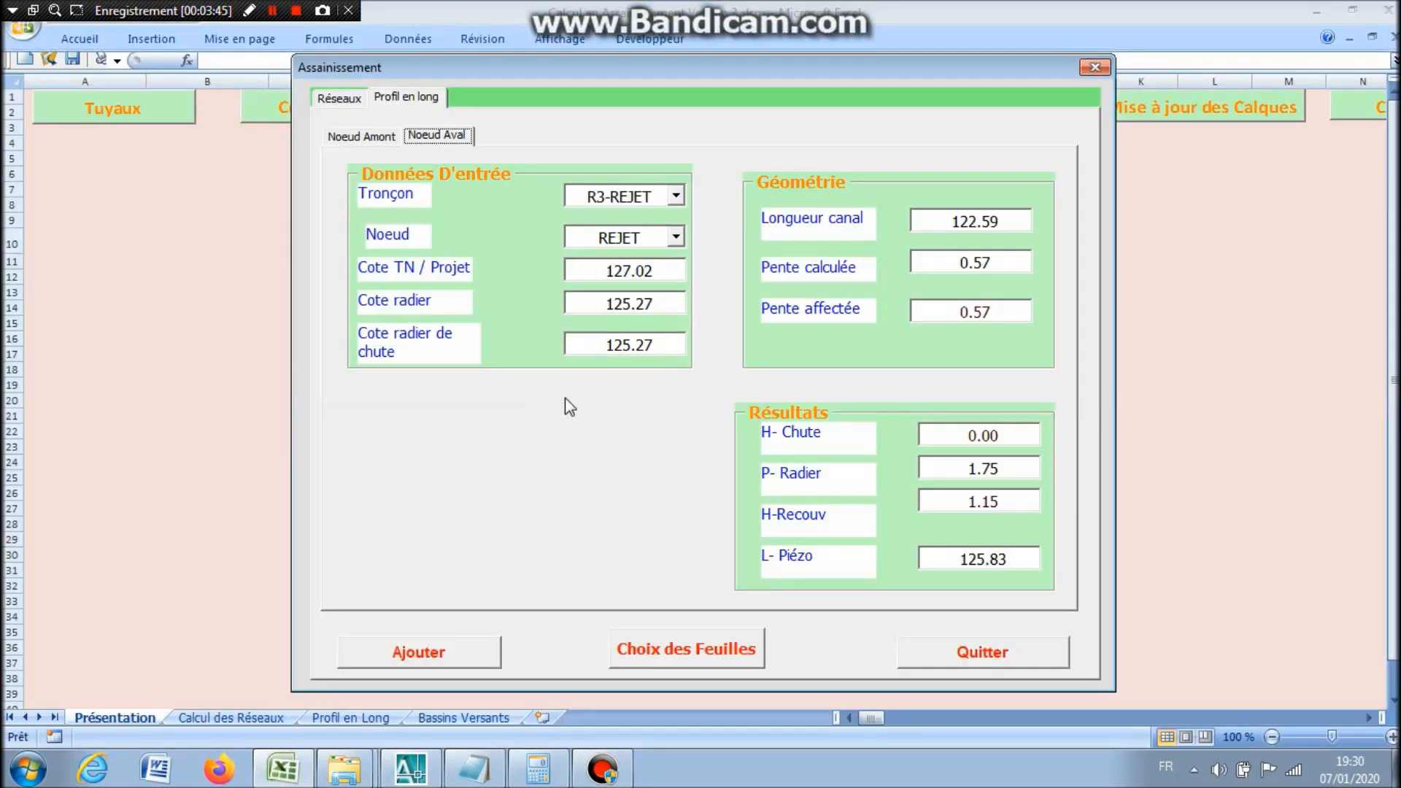
click(346, 138)
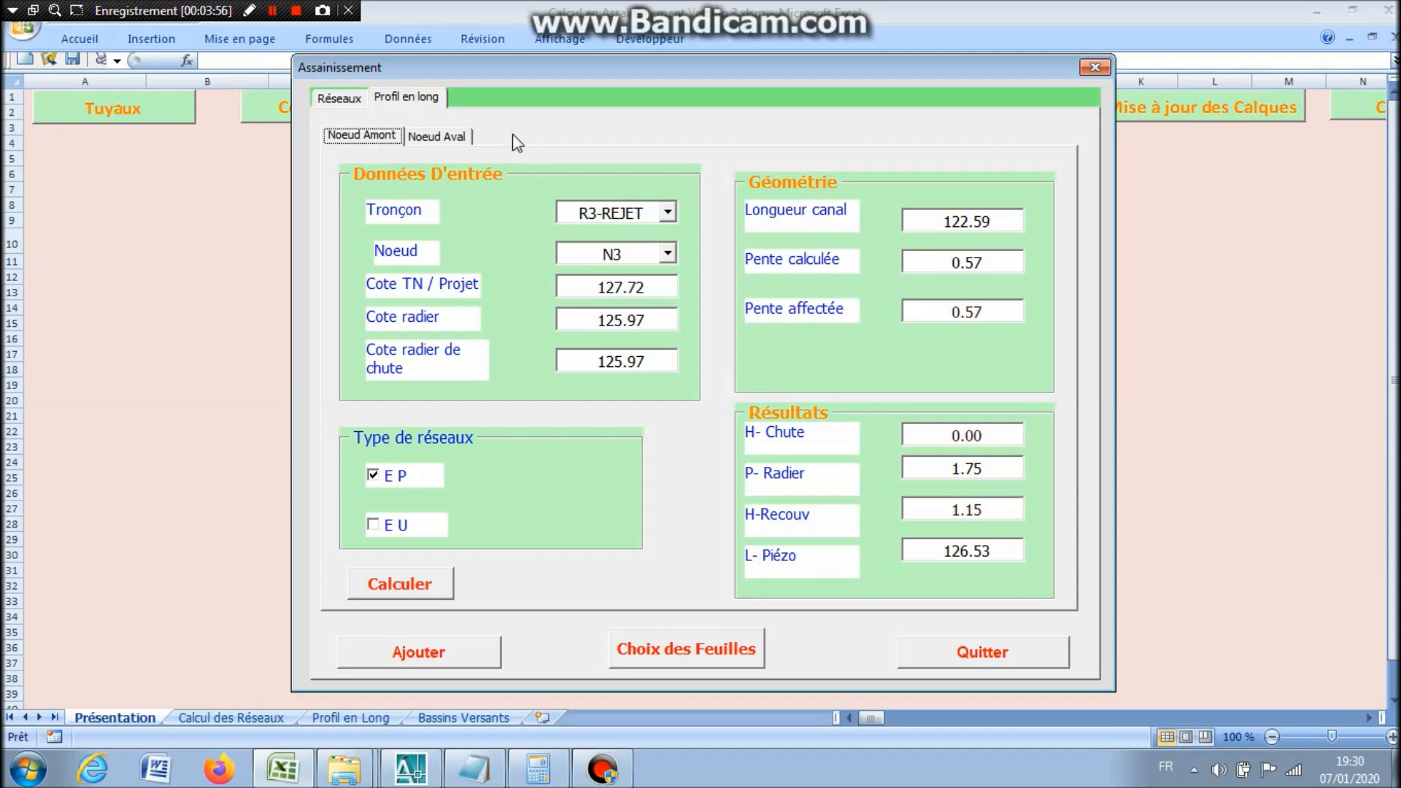
click(438, 136)
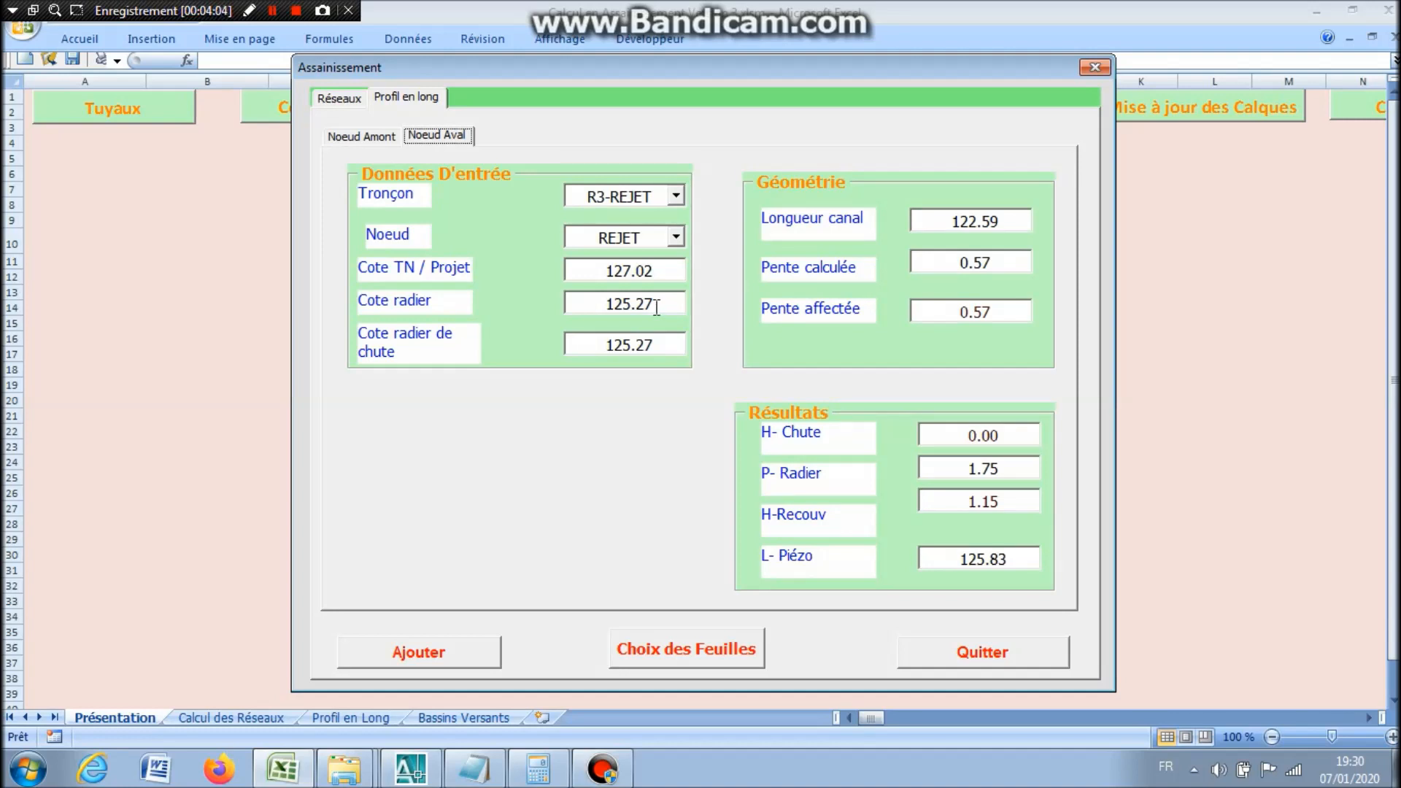
click(372, 138)
Compare R3-REJET's hydraulic results with its profile slope and REJET node levels, rechecking the outlet in the AutoCAD drawing.
click(341, 104)
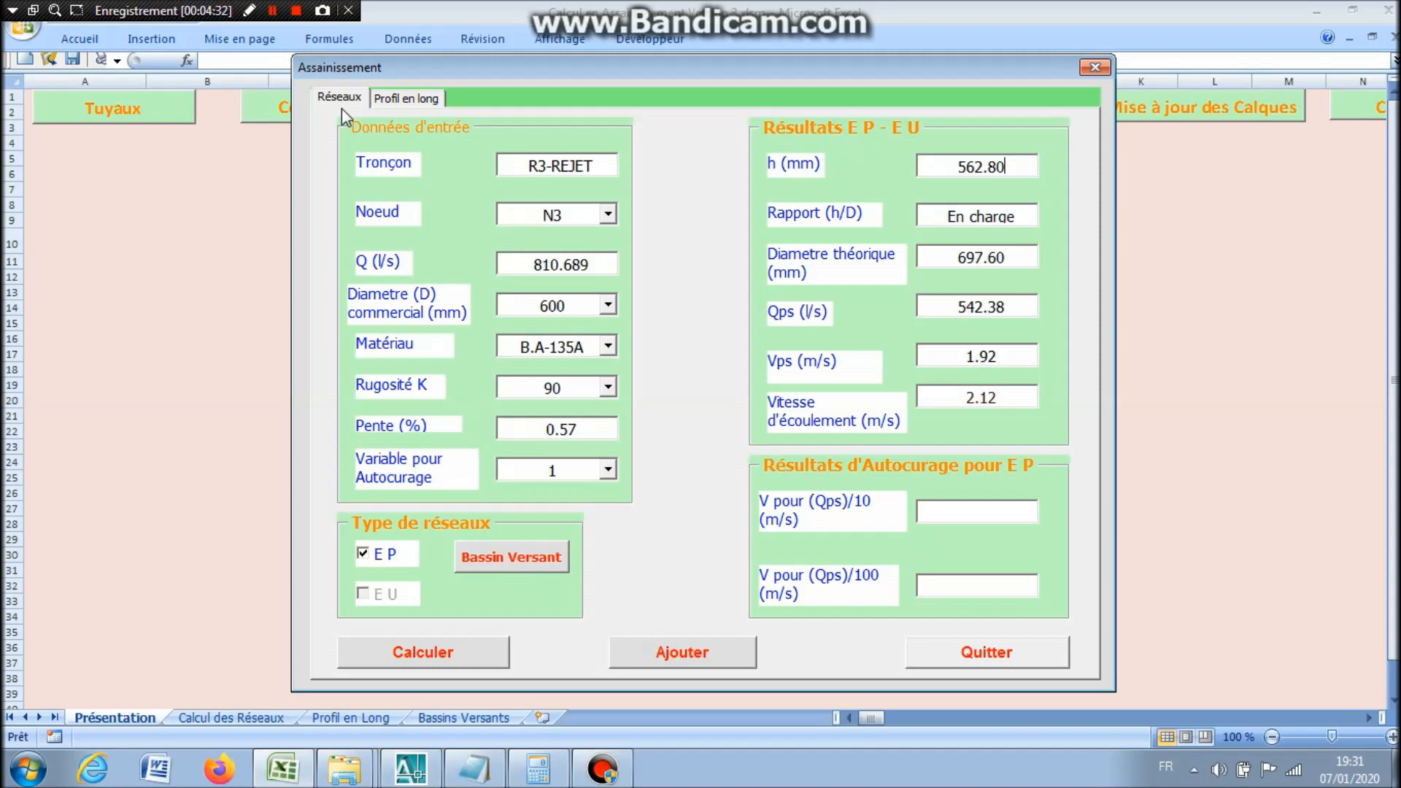
click(408, 102)
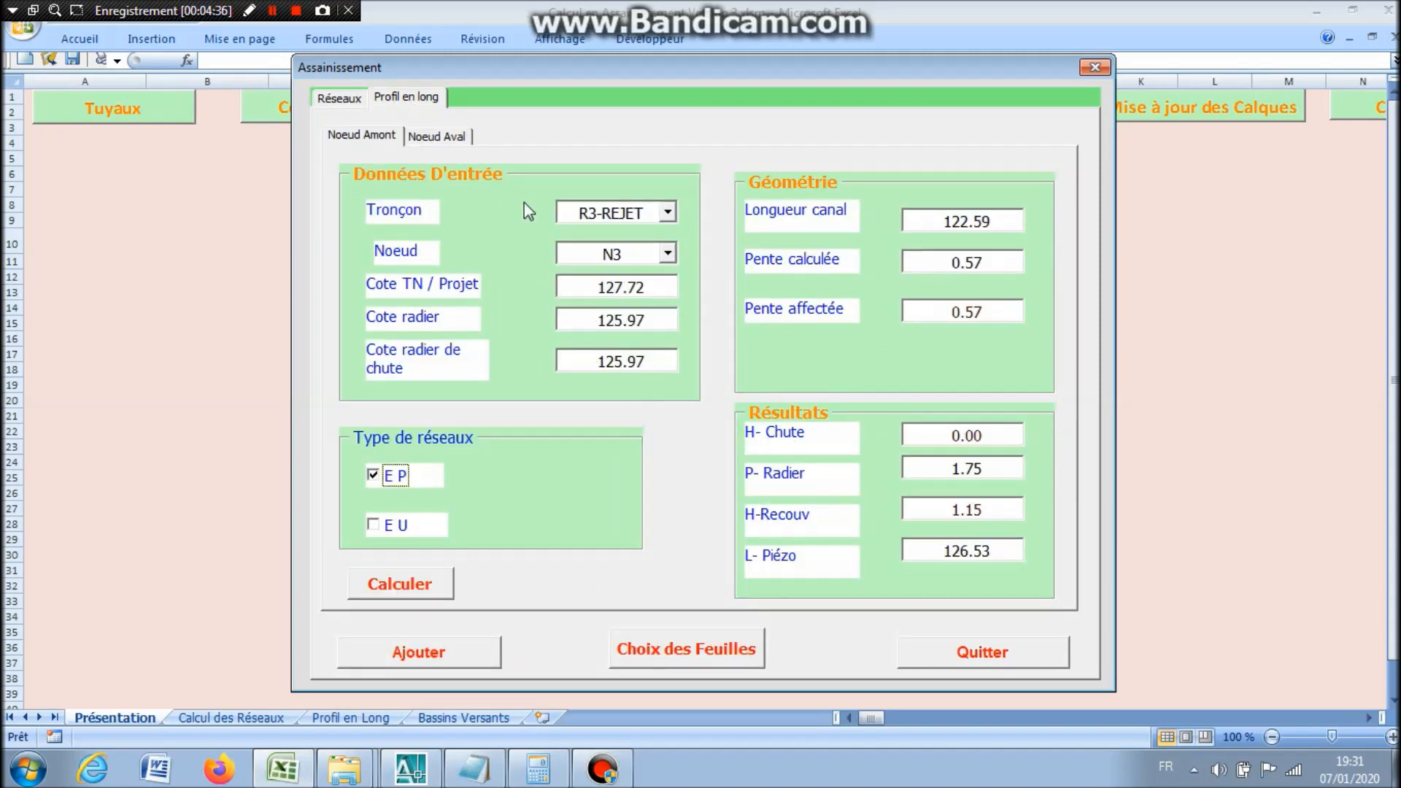
click(459, 138)
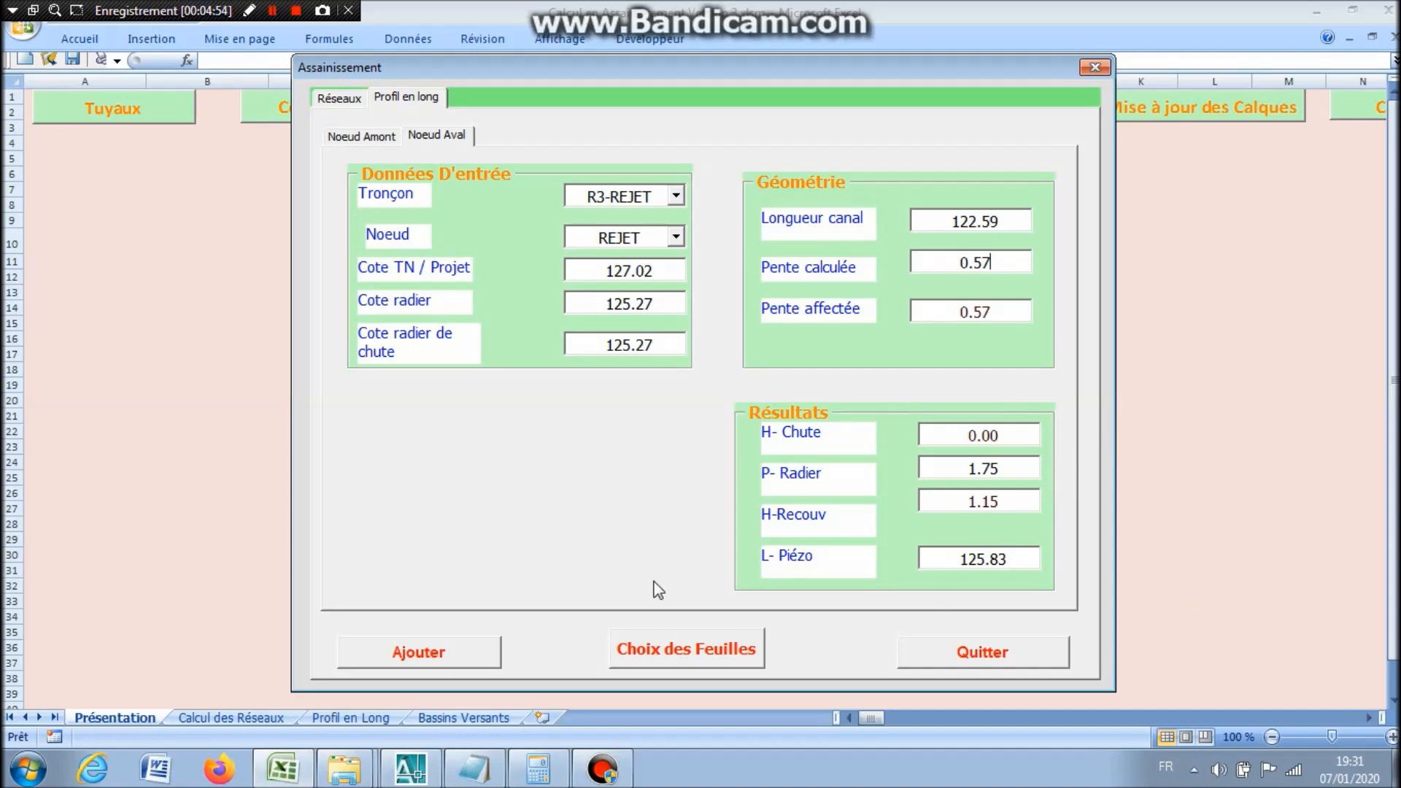
click(392, 780)
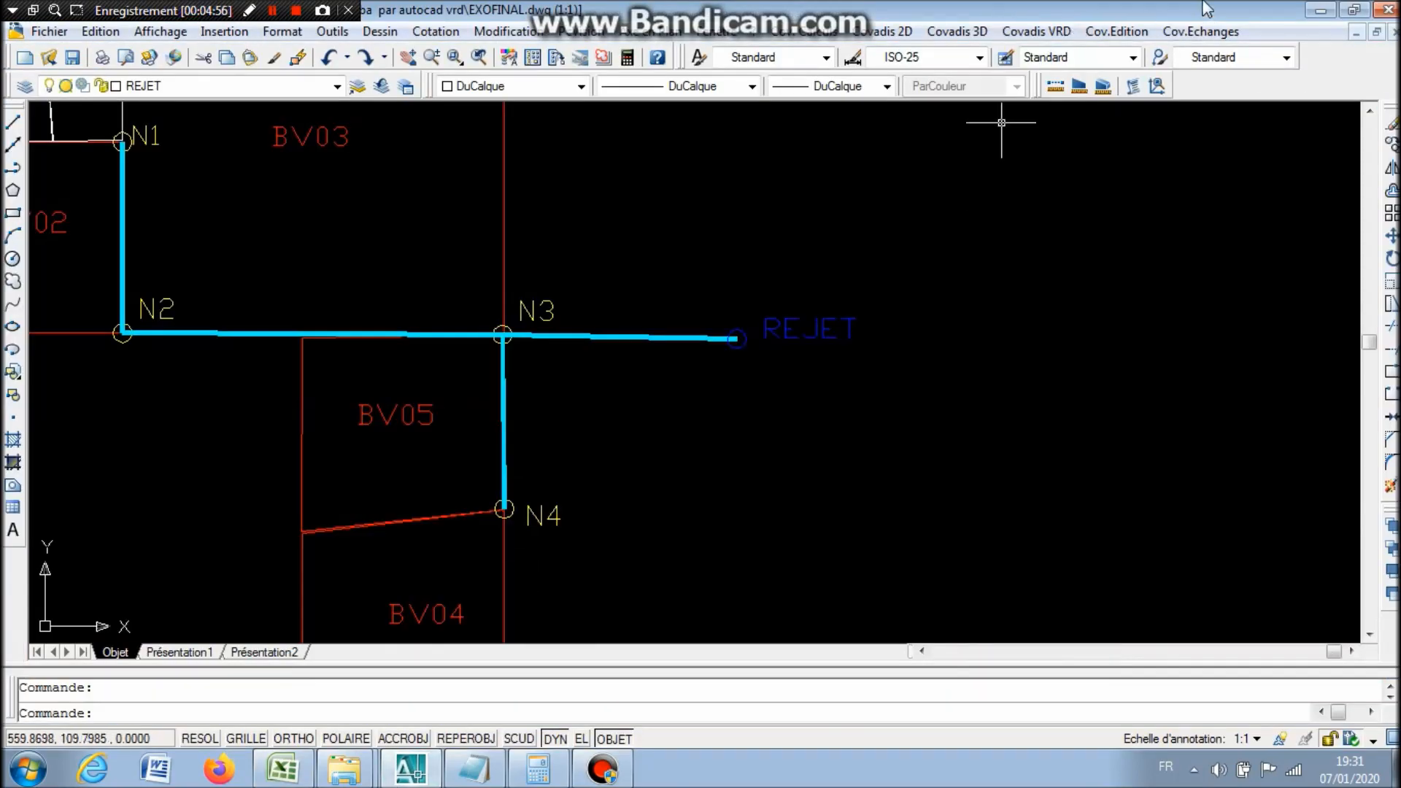
click(1322, 11)
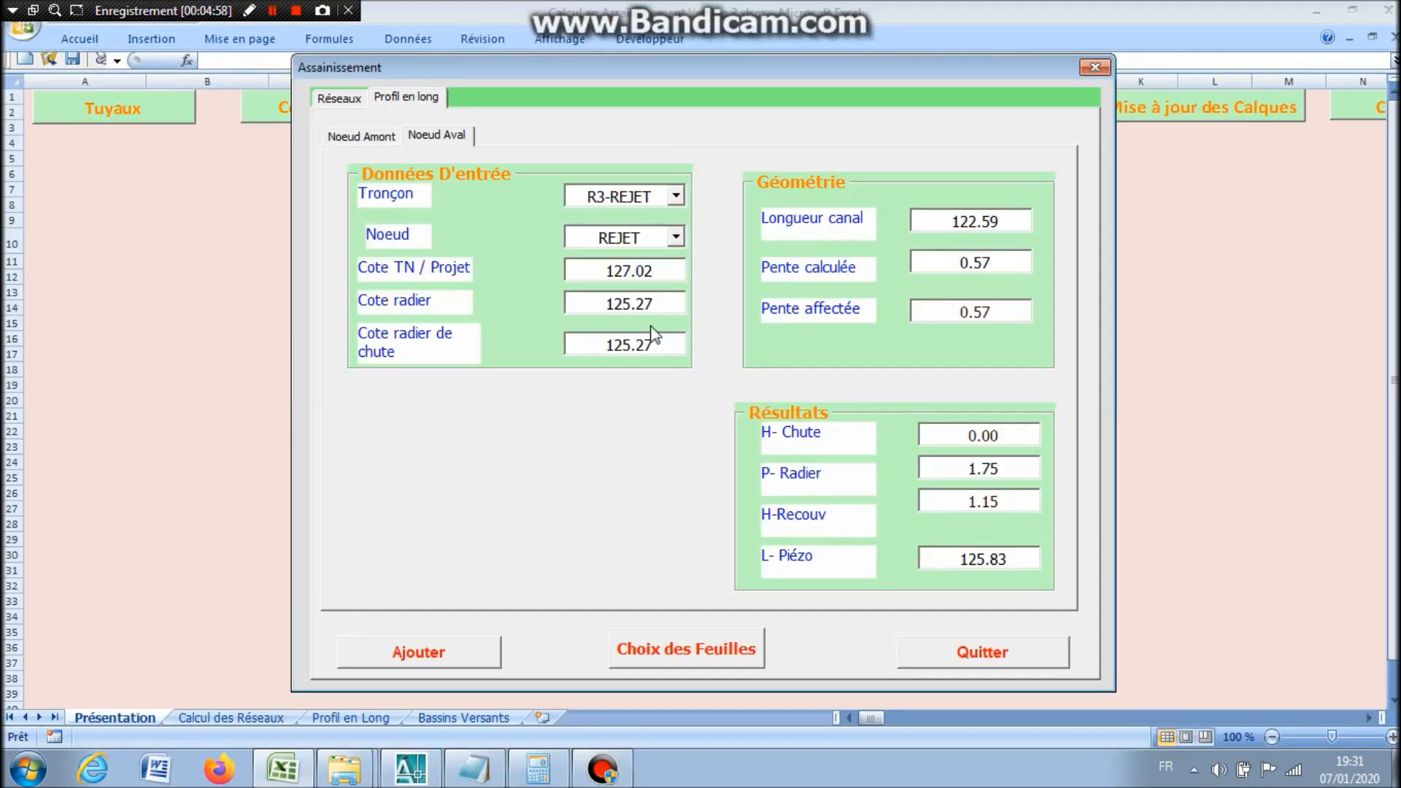
click(451, 134)
click(343, 100)
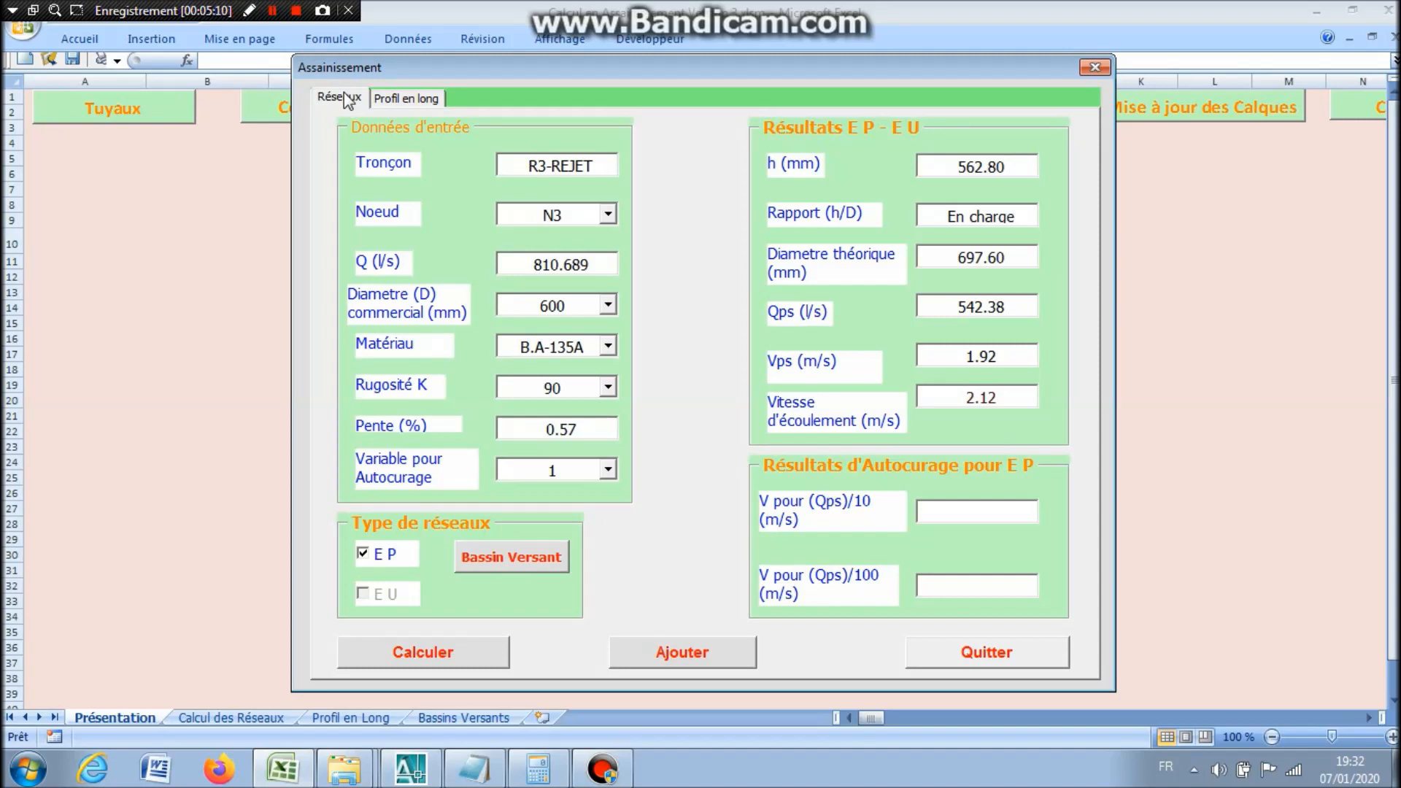
click(421, 99)
click(449, 135)
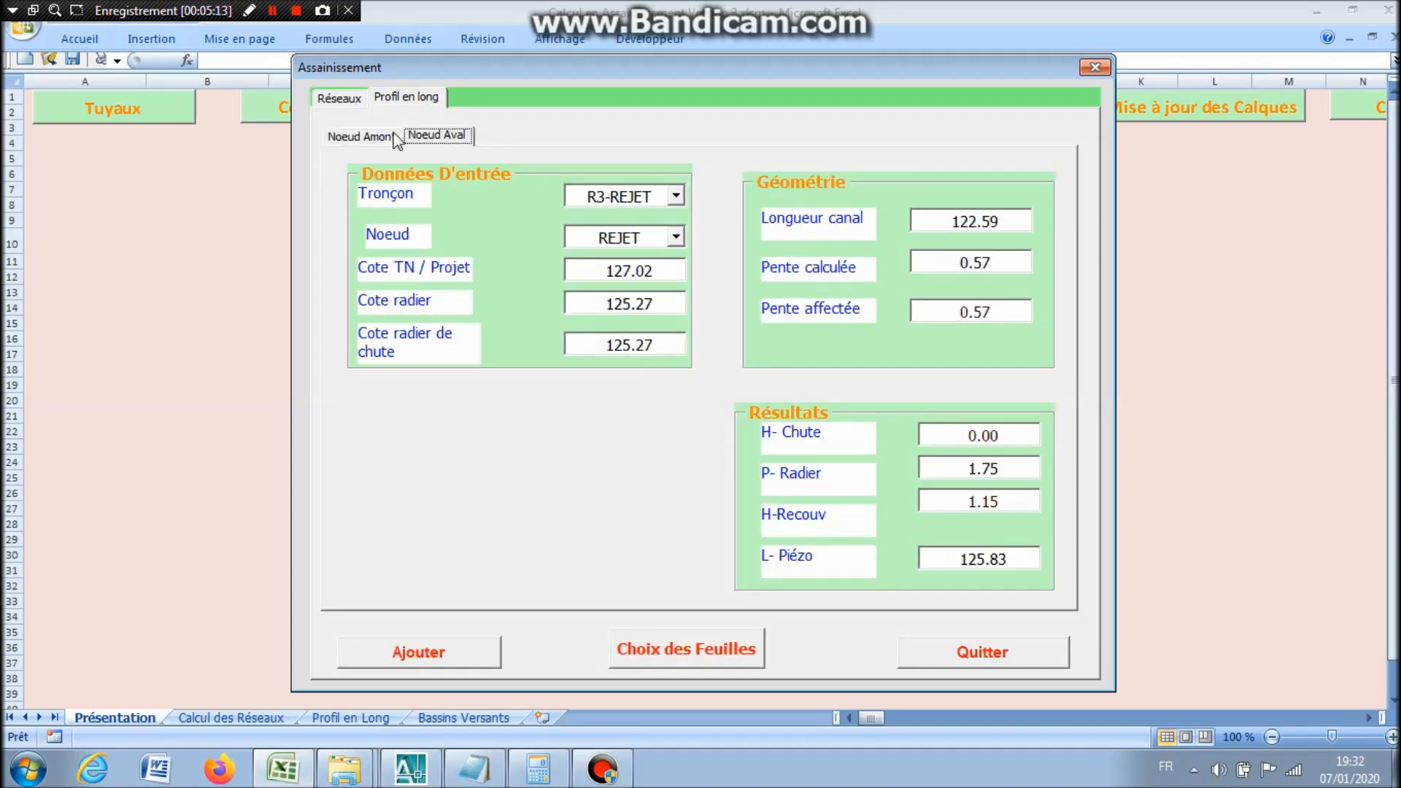
Set the invert level (Cote radier) of downstream node REJET to 123.02 and recalculate the EP profile.
click(394, 137)
click(452, 137)
drag(665, 305, 612, 303)
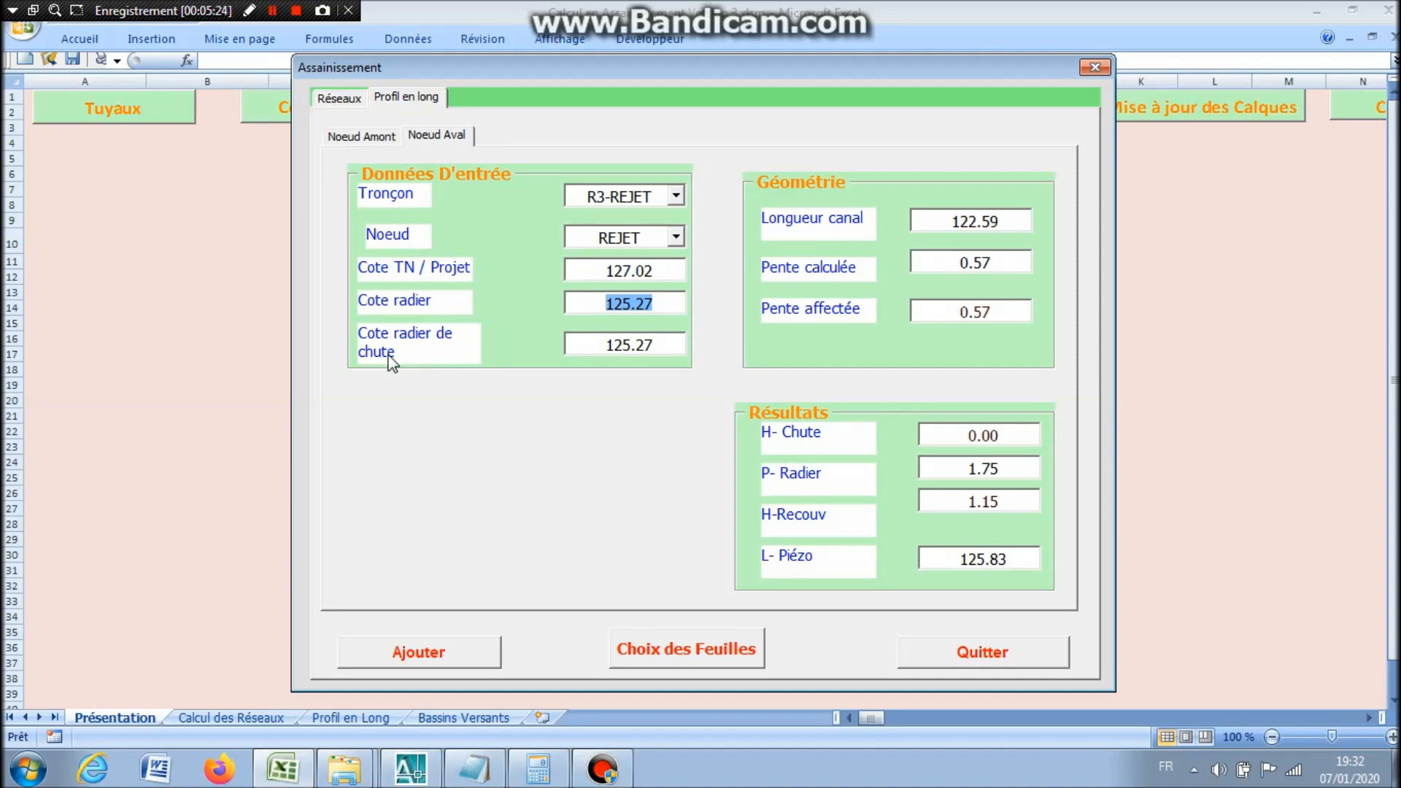
text(123.02)
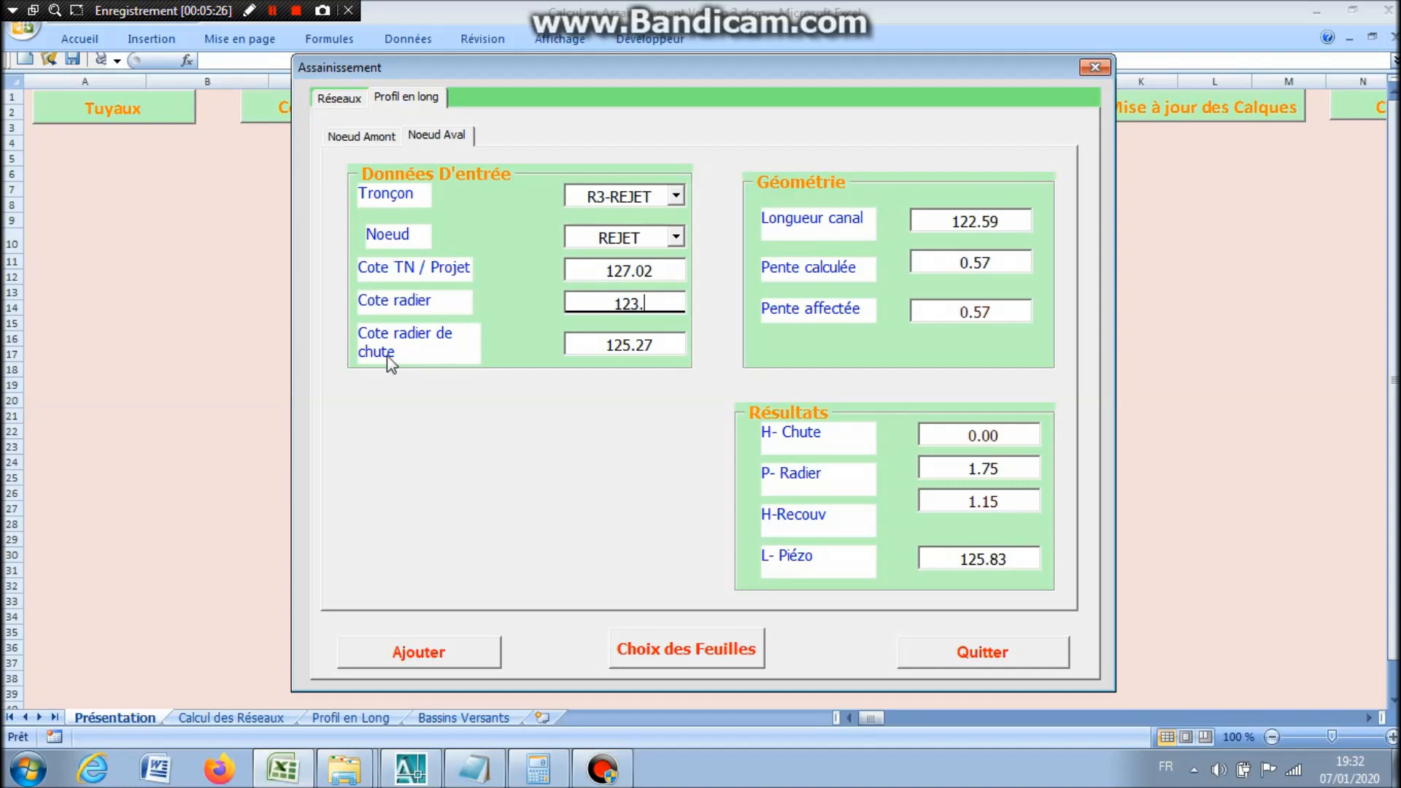
click(372, 137)
click(380, 591)
click(731, 443)
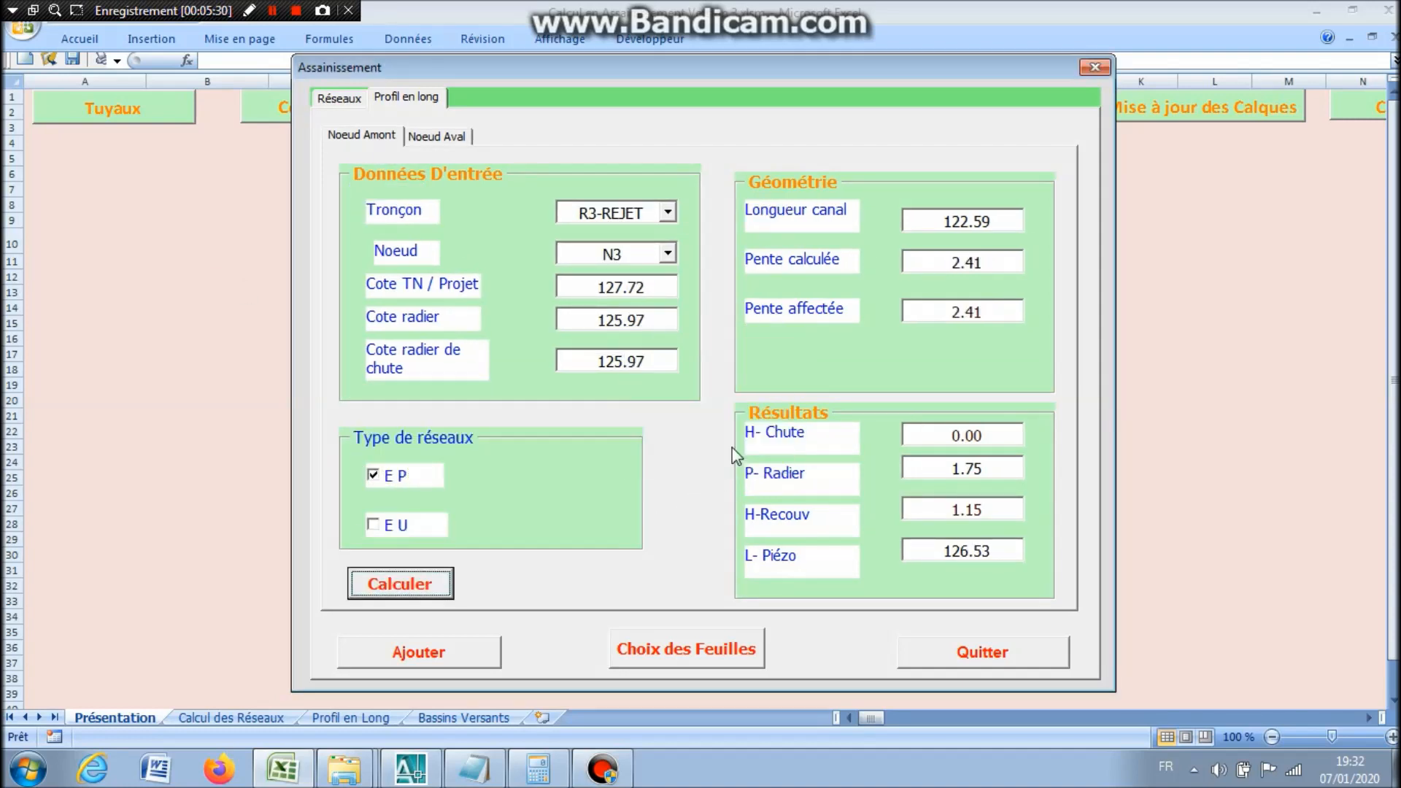
Recalculate the hydraulic results of R3-REJET with the updated slope and check its upstream and downstream profile data.
click(354, 101)
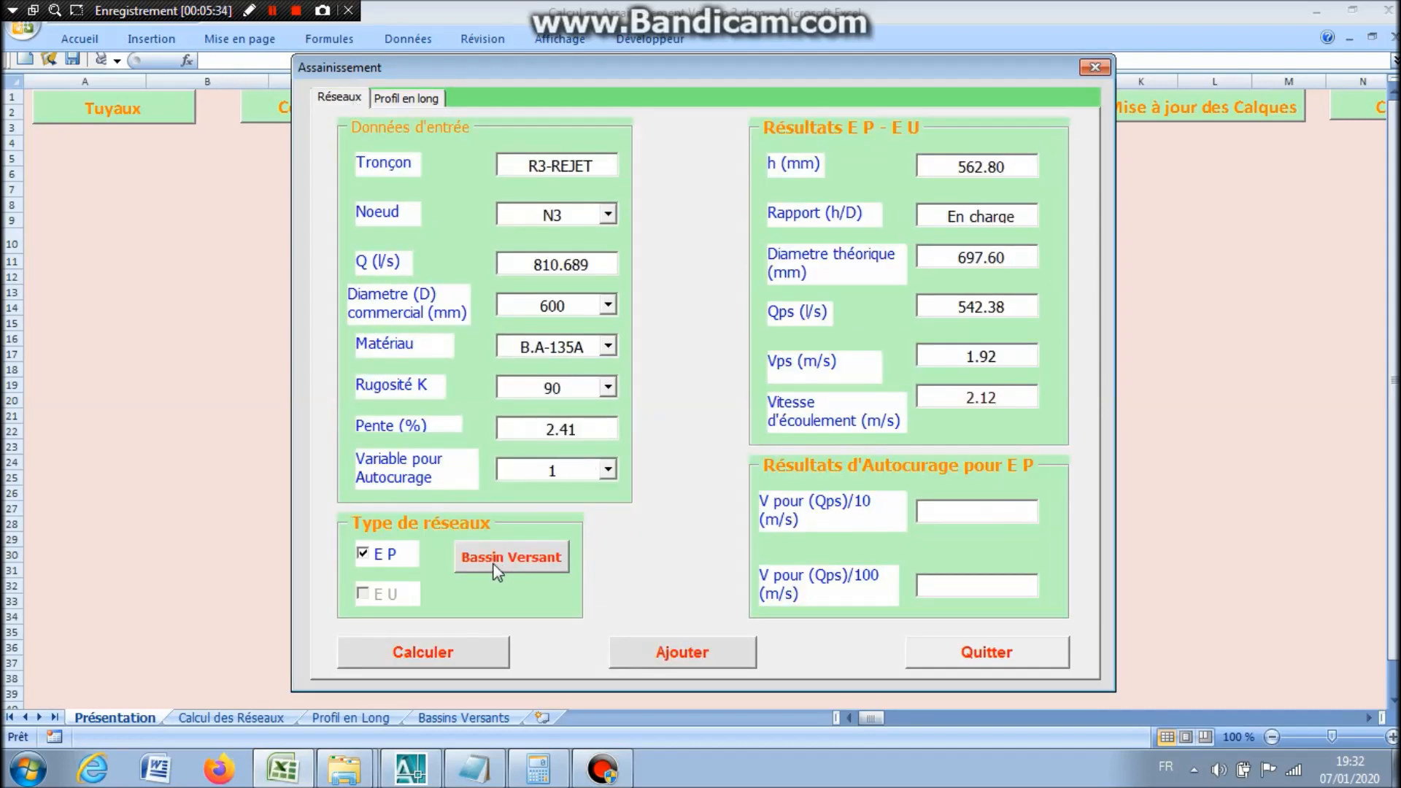
click(430, 651)
click(738, 444)
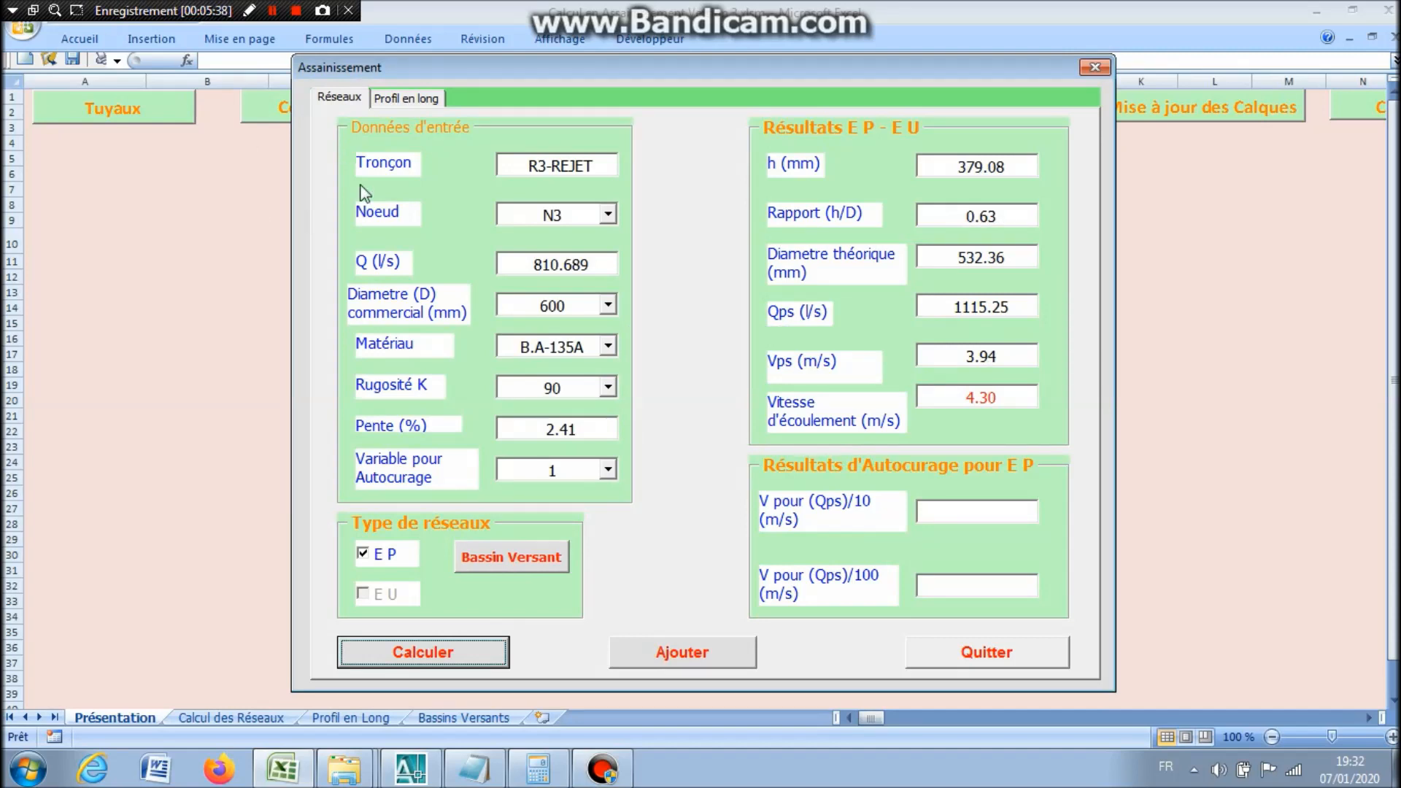
click(427, 110)
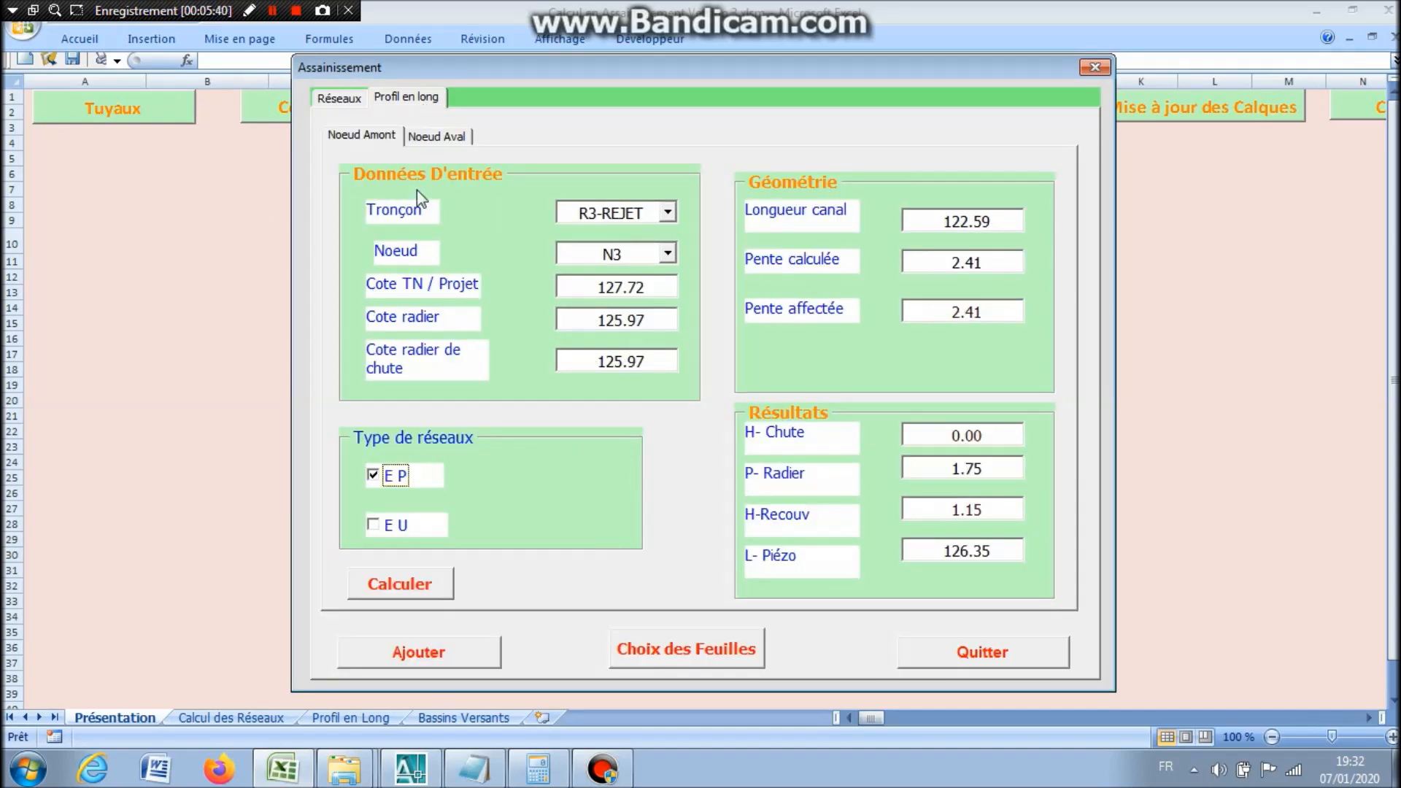
click(449, 139)
click(340, 101)
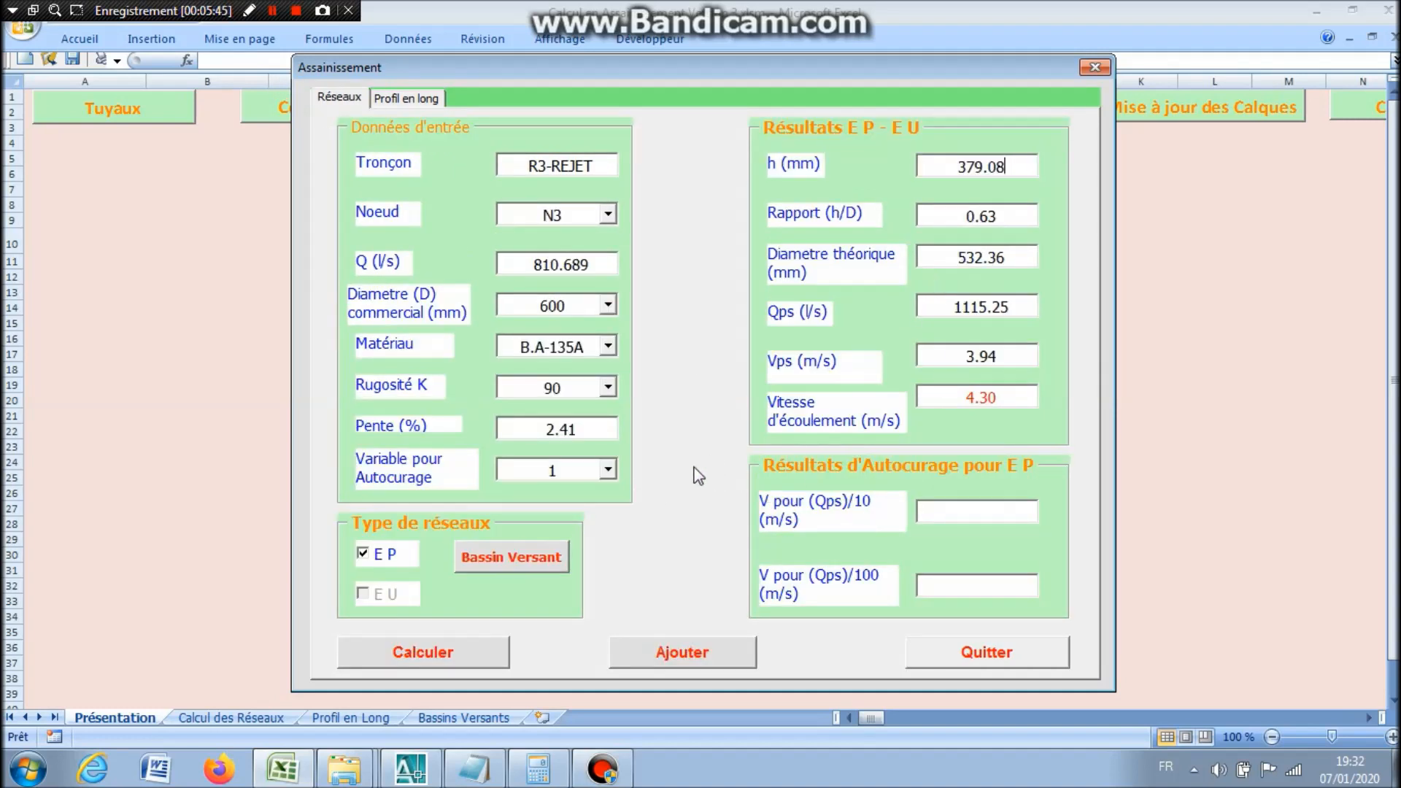
Set the self-cleaning variable to 10 and calculate the self-cleaning velocity of R3-REJET.
click(608, 470)
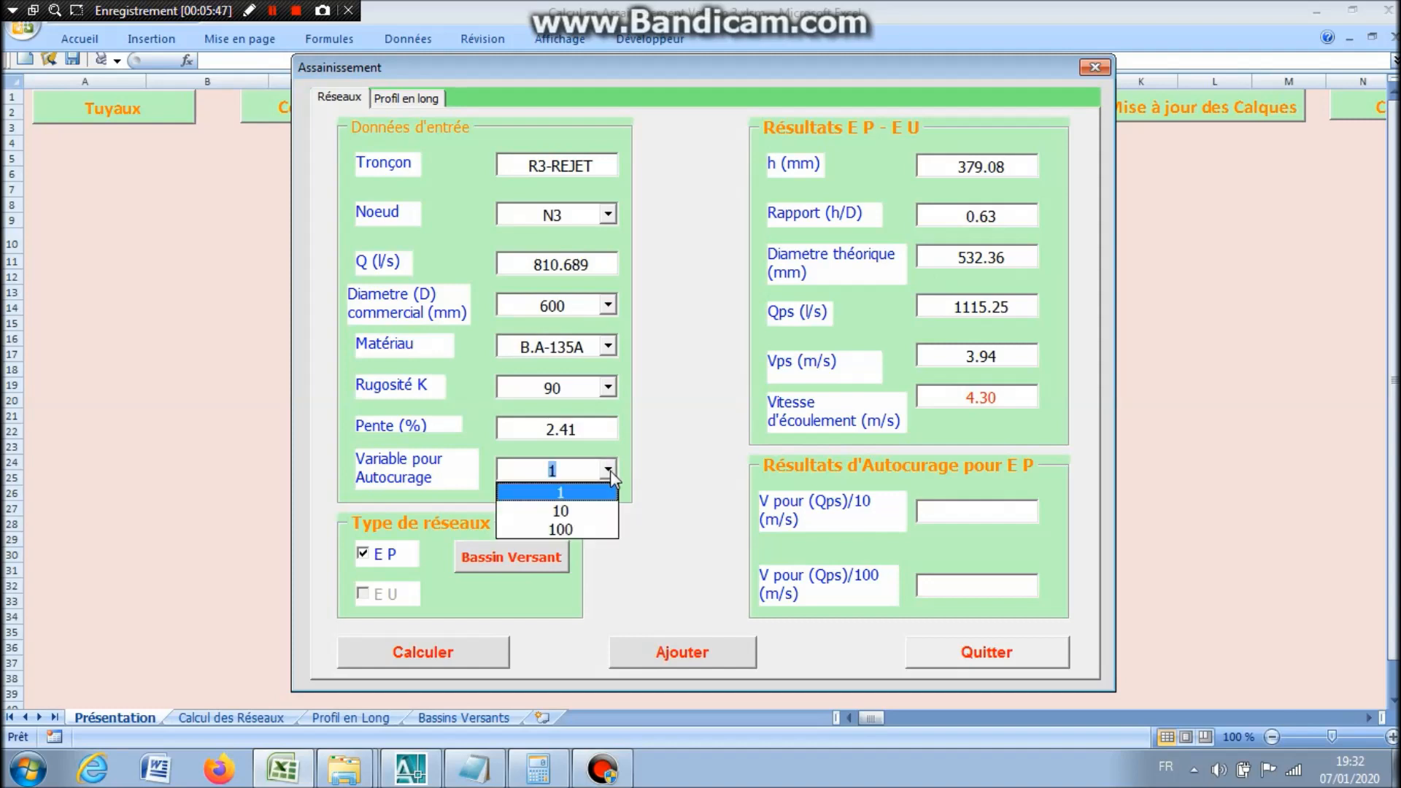
click(580, 513)
click(438, 653)
click(749, 448)
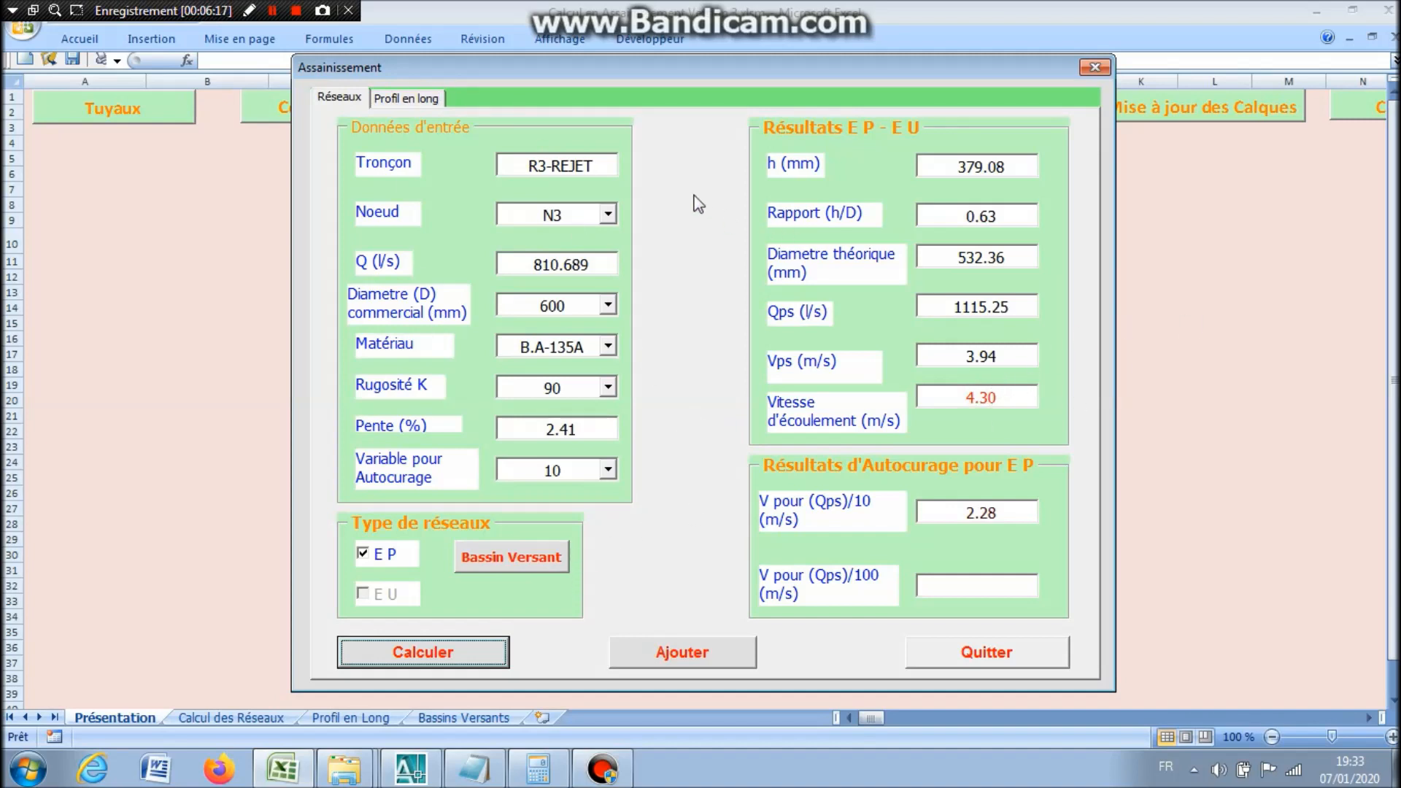
Set the invert level of downstream node REJET to 123.60 and recalculate the EP longitudinal profile.
click(431, 102)
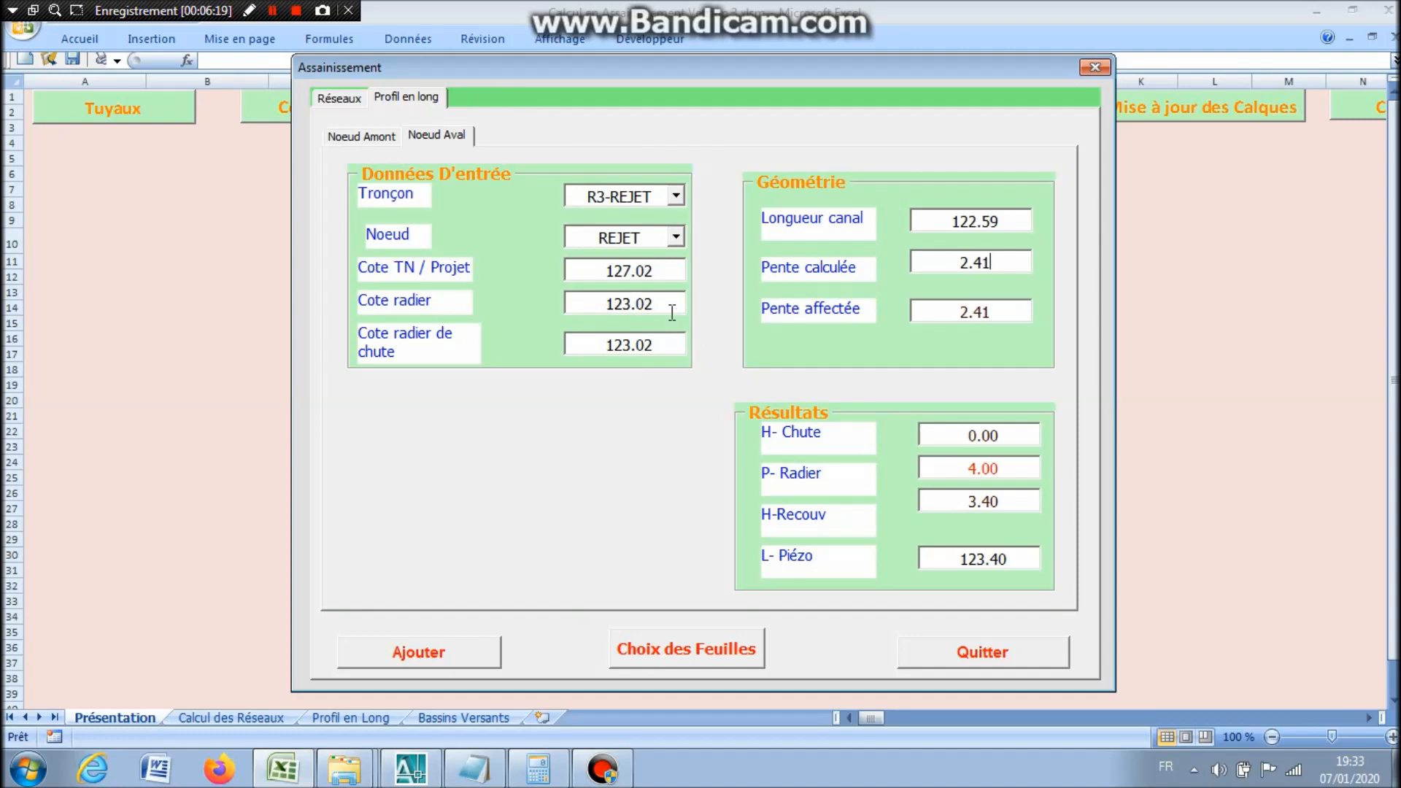
drag(665, 303, 506, 307)
text(123.60)
click(363, 136)
click(425, 585)
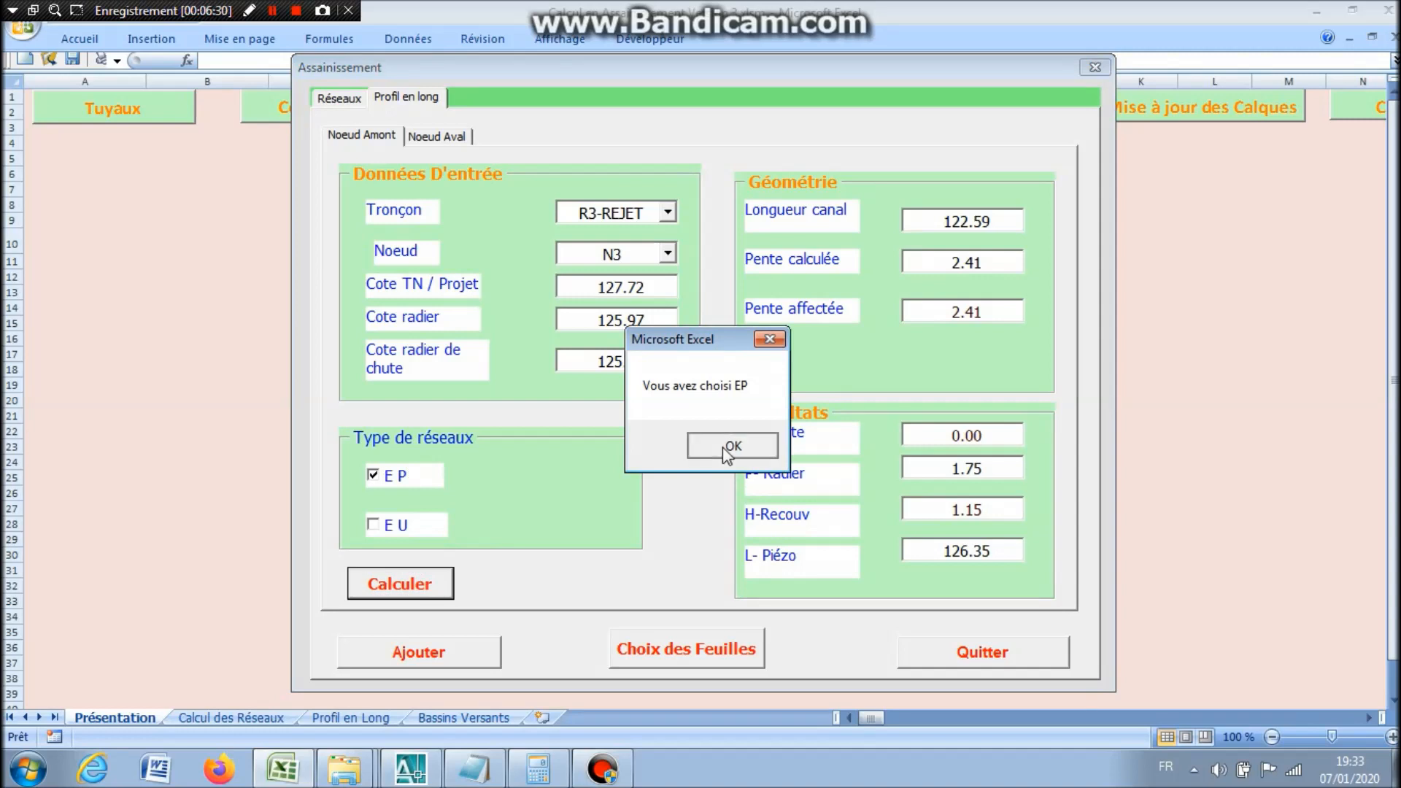
click(726, 442)
Recalculate the hydraulic results of R3-REJET with the self-cleaning variable set to 1 and recheck its downstream profile data.
click(340, 98)
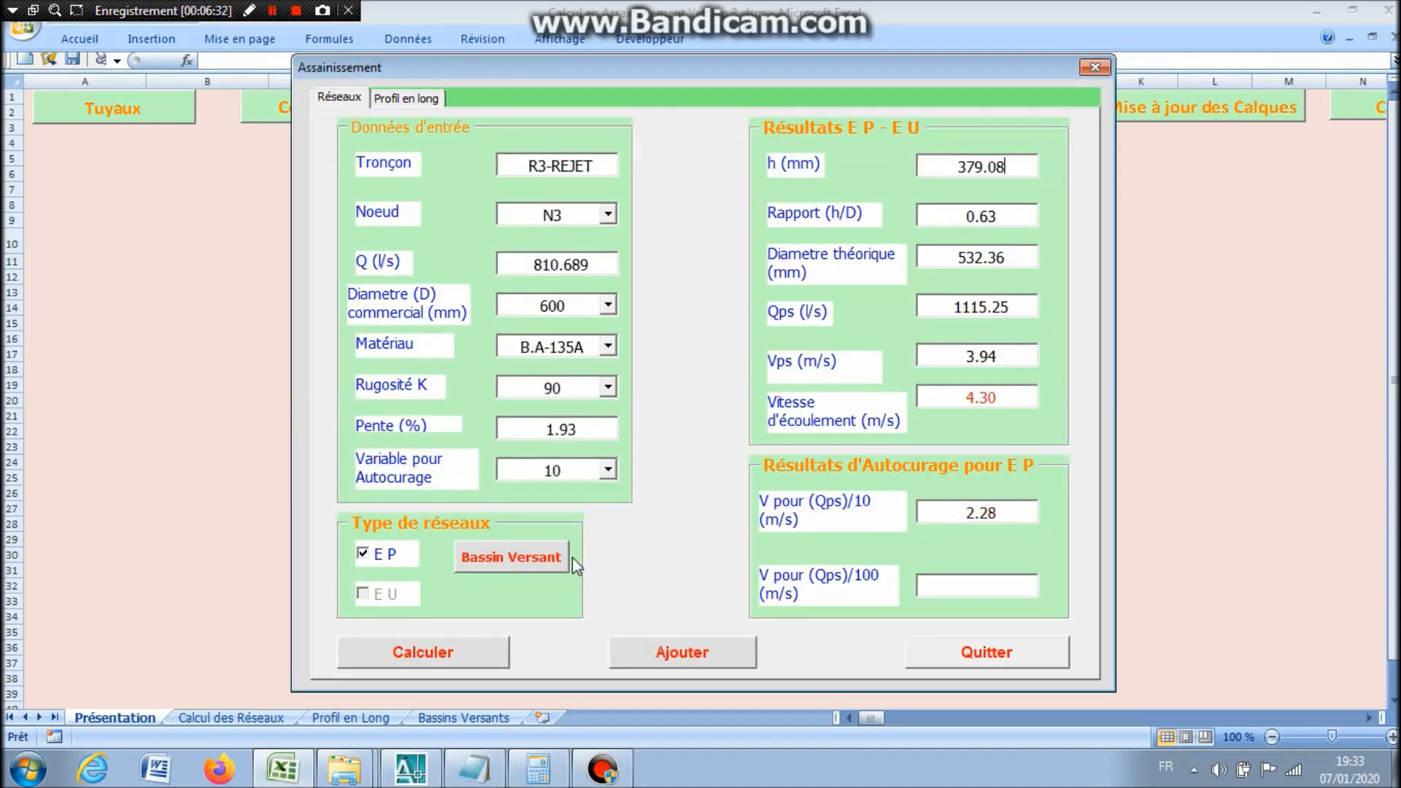
click(608, 469)
click(557, 491)
click(458, 658)
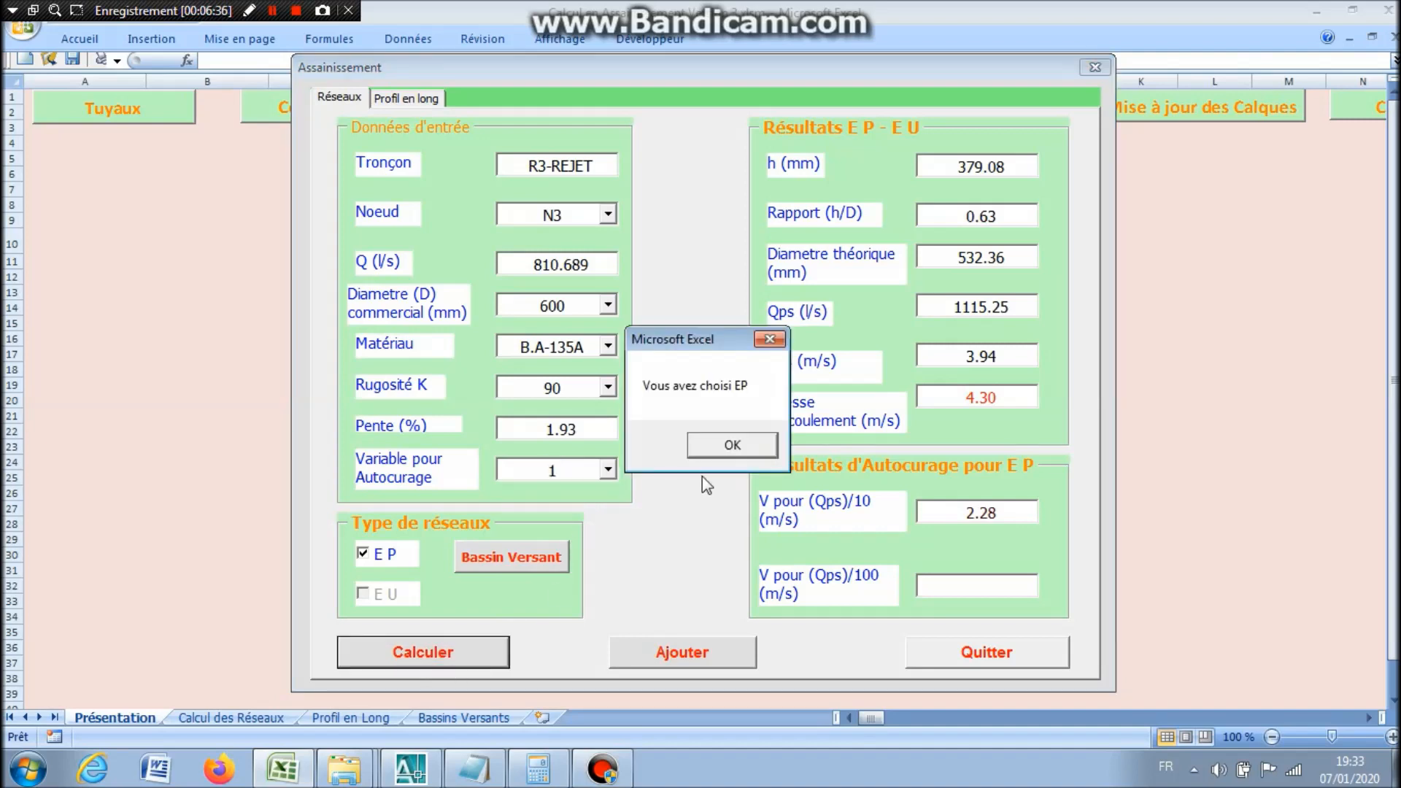
click(726, 442)
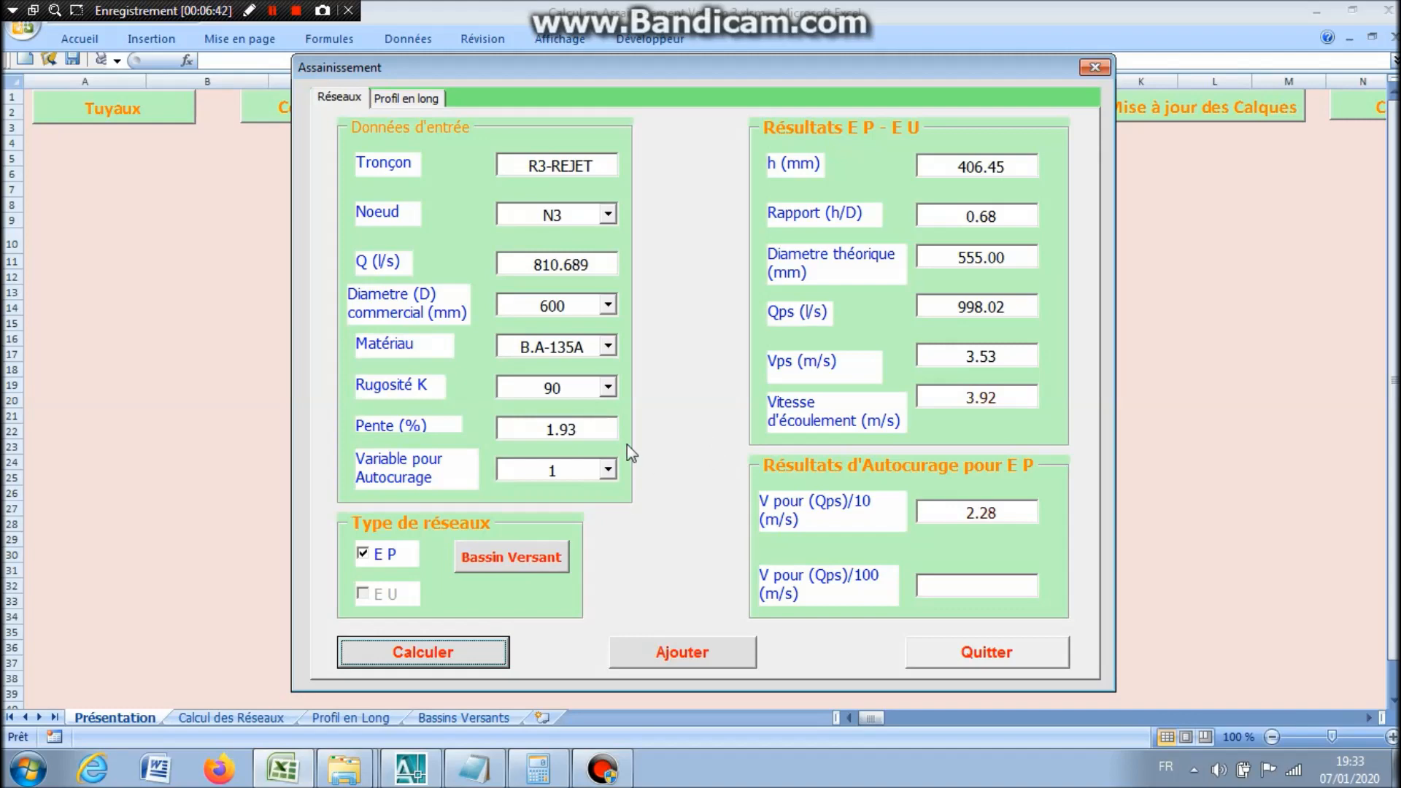
click(432, 108)
click(457, 139)
click(330, 100)
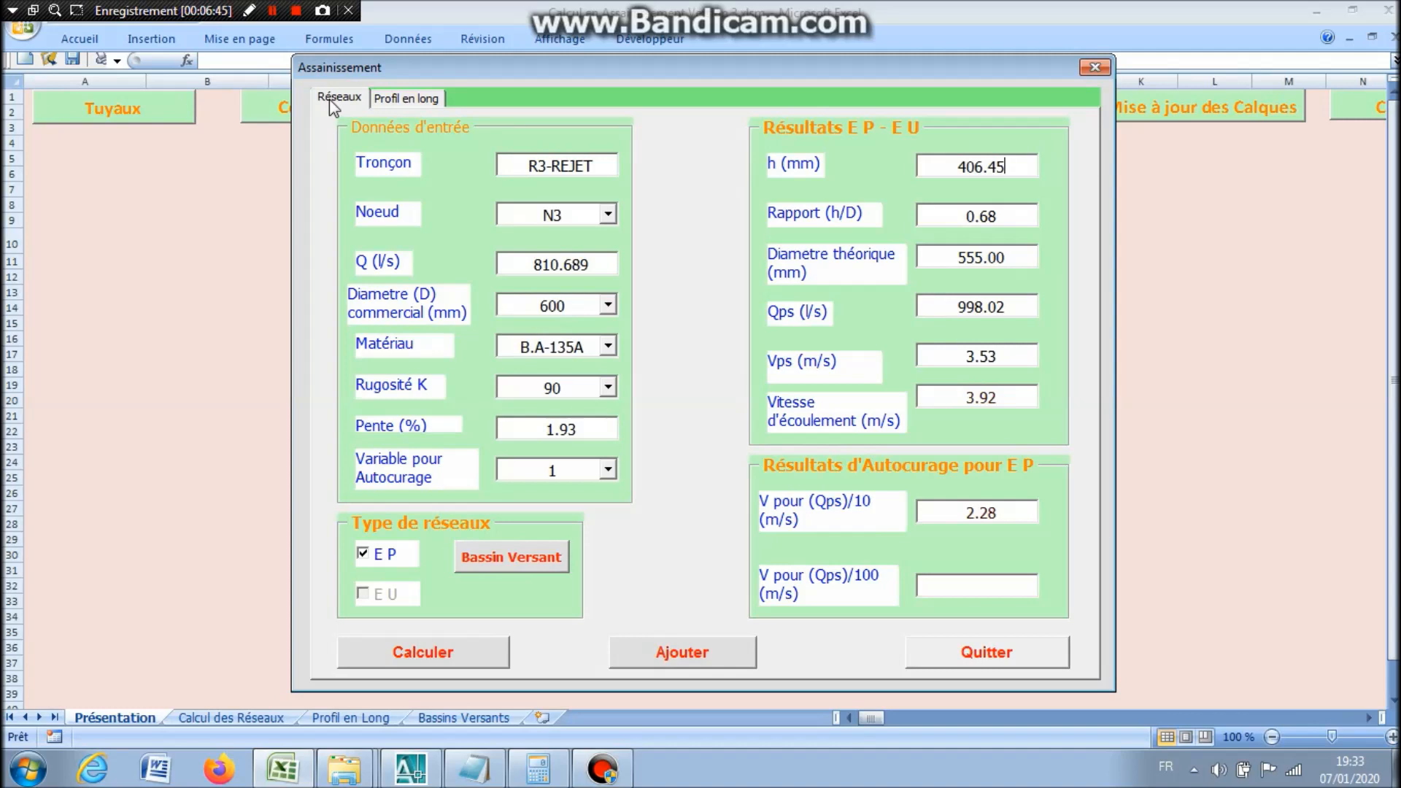
Set the self-cleaning variable to 10 and calculate the self-cleaning velocity of R3-REJET for the EP network.
click(607, 469)
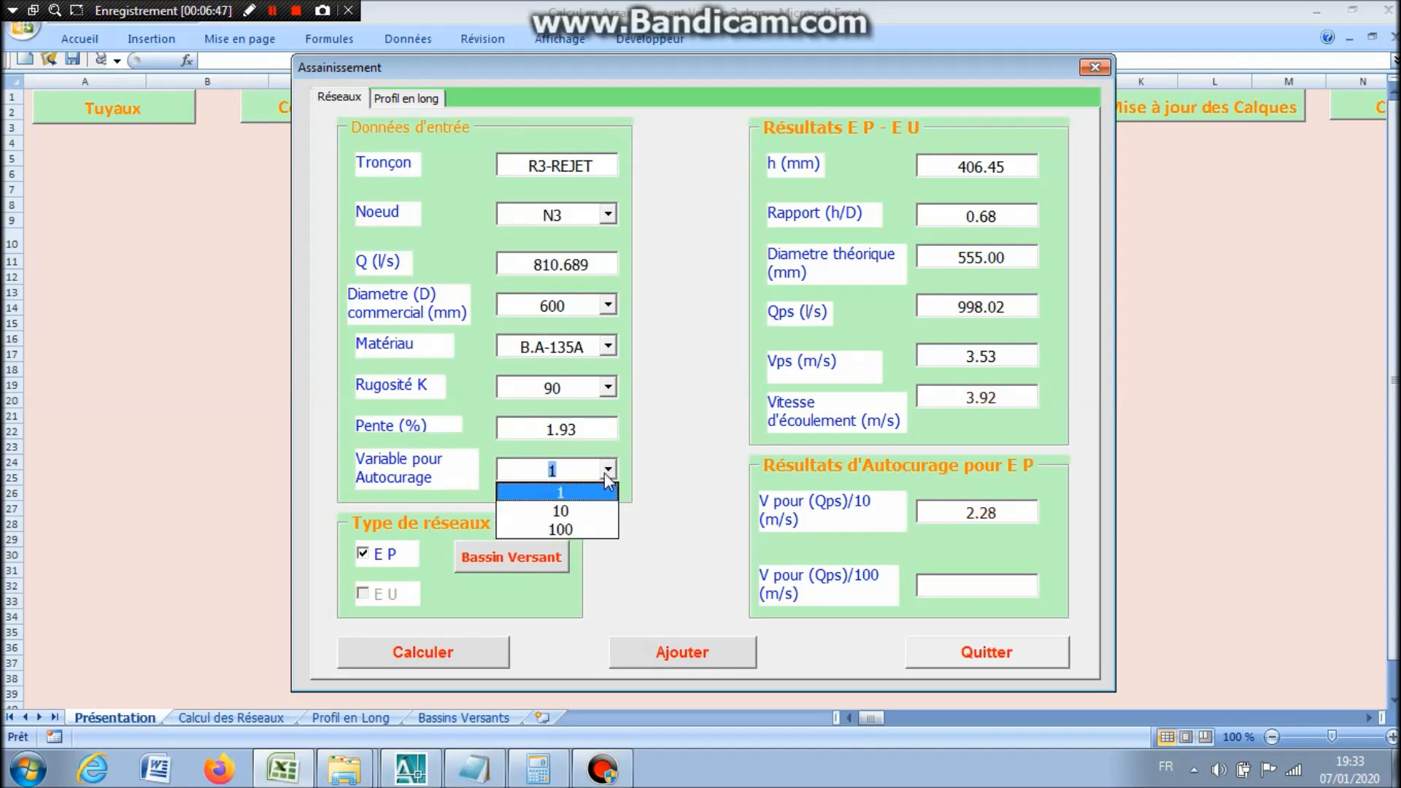
click(593, 518)
click(464, 665)
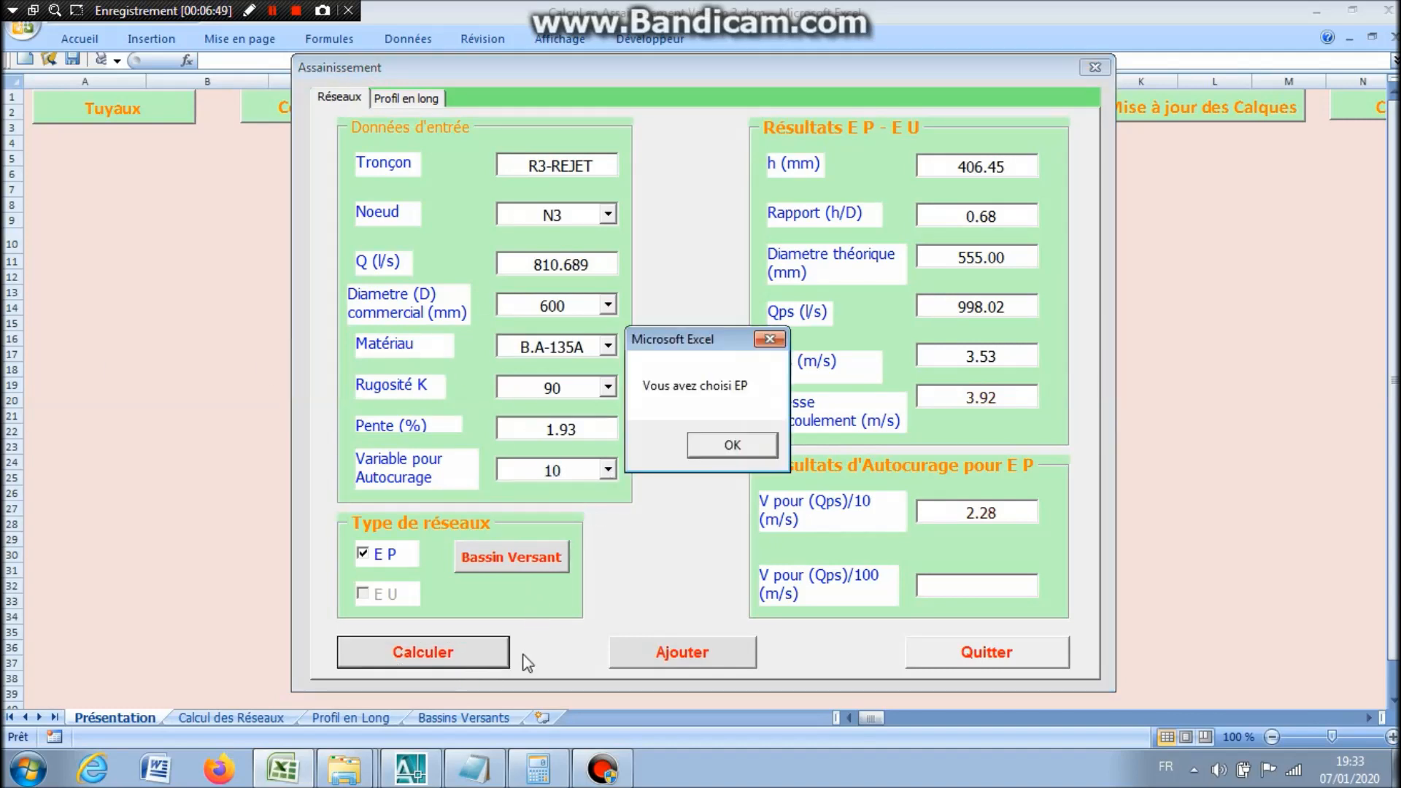
click(750, 448)
Add the R3-REJET results to both the network calculation table and the longitudinal profile table.
click(693, 657)
click(429, 101)
click(414, 655)
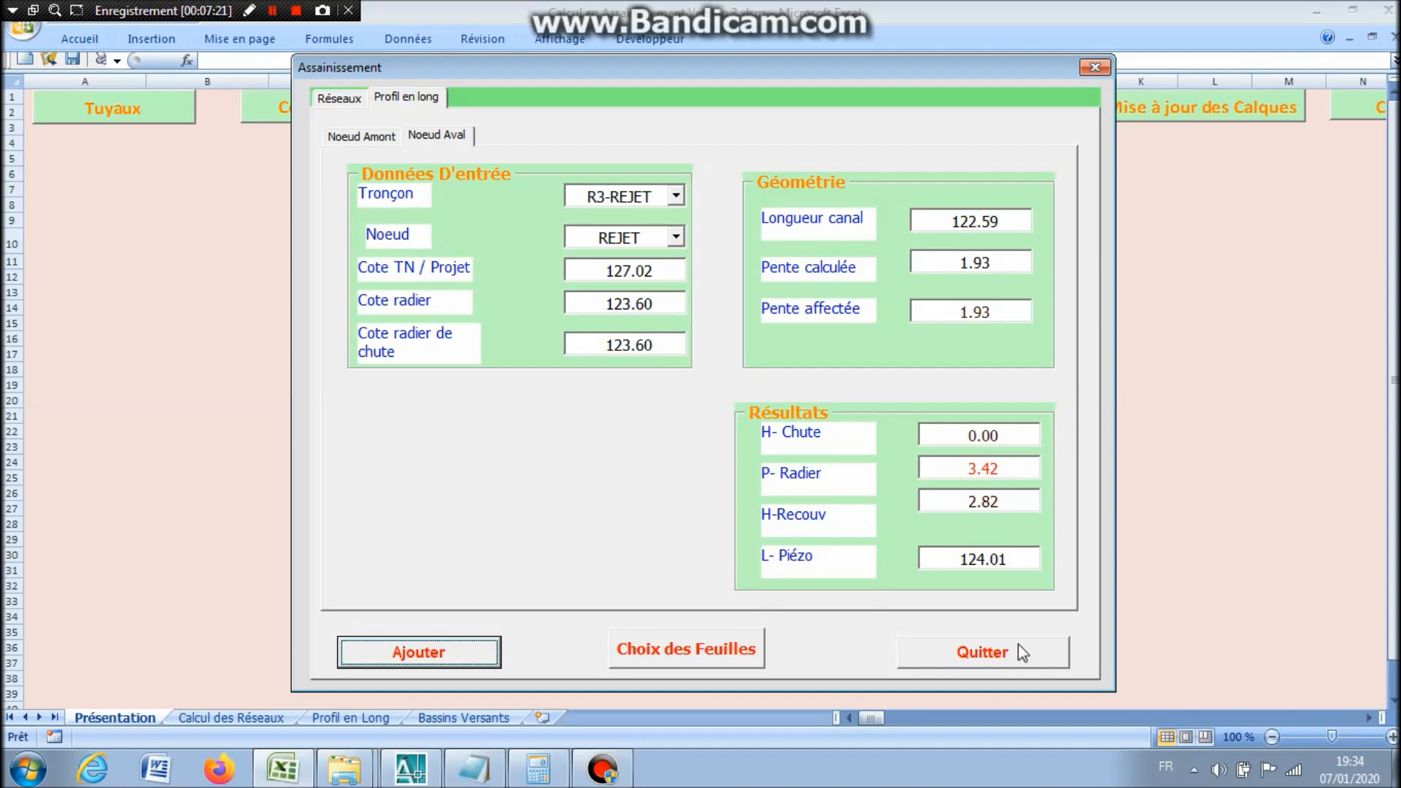
Display the Calcul des réseaux table through the sheet choice and move the form to review the section results.
click(711, 658)
click(567, 355)
click(586, 491)
click(795, 443)
click(807, 490)
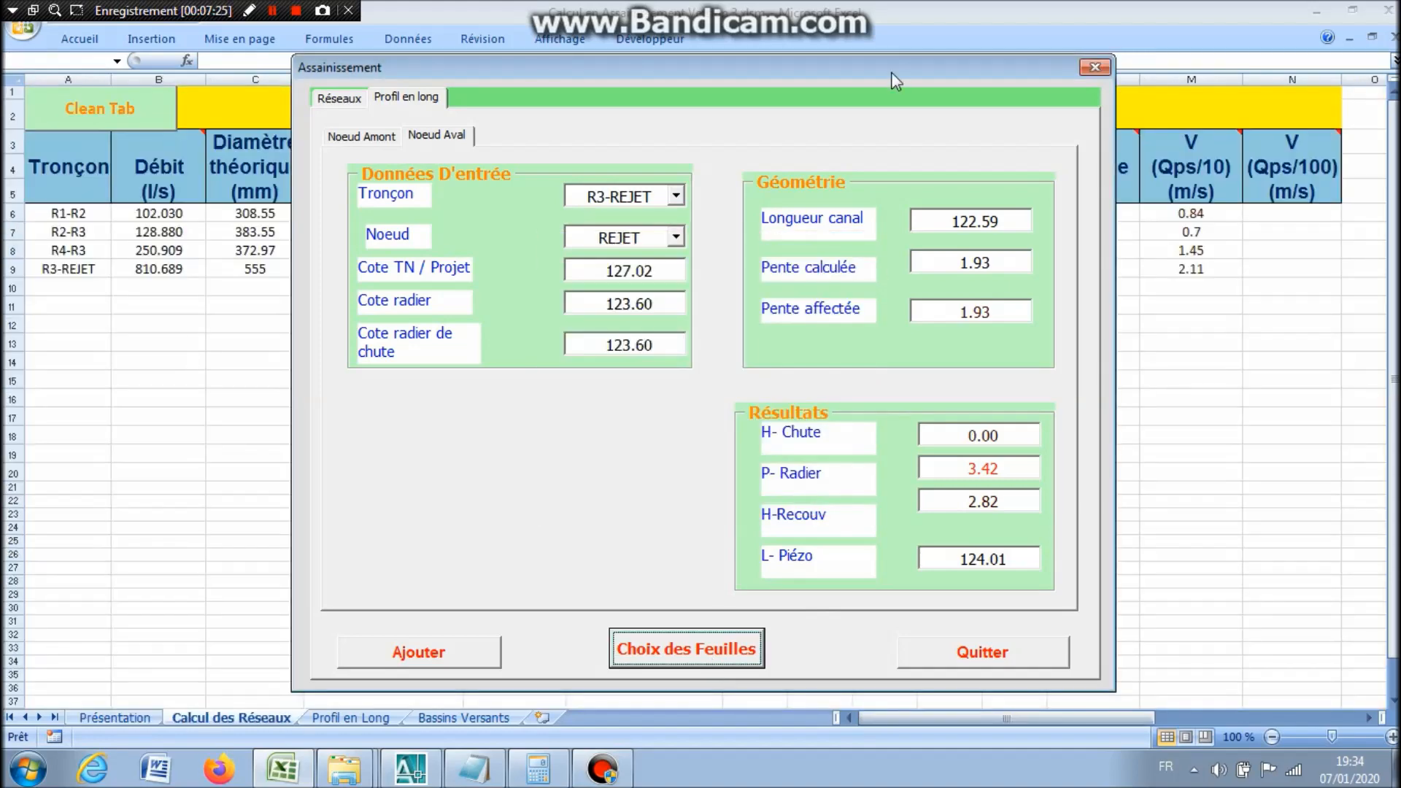
drag(857, 65, 780, 9)
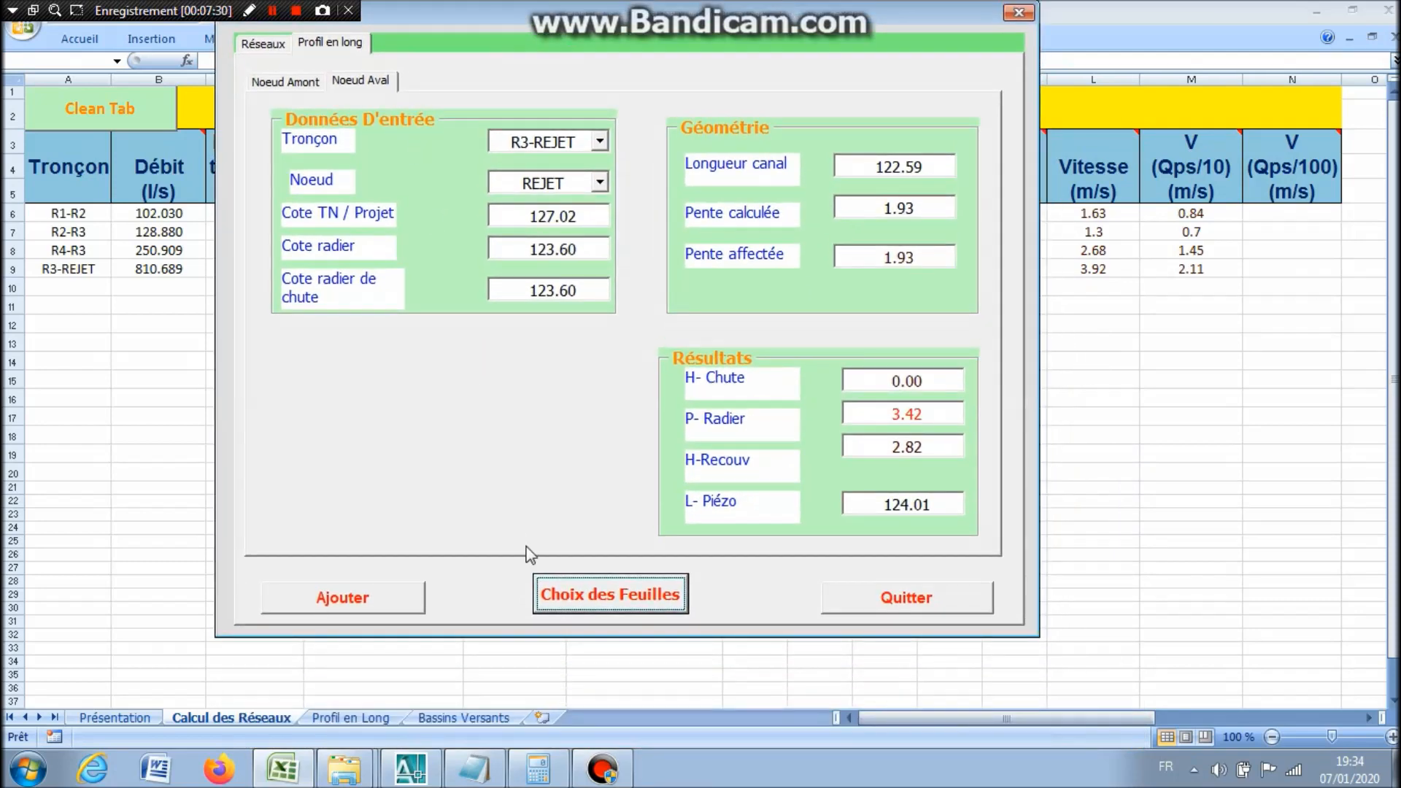
Display the Profil en long table and move the form clear to review the EP profile rows.
click(591, 603)
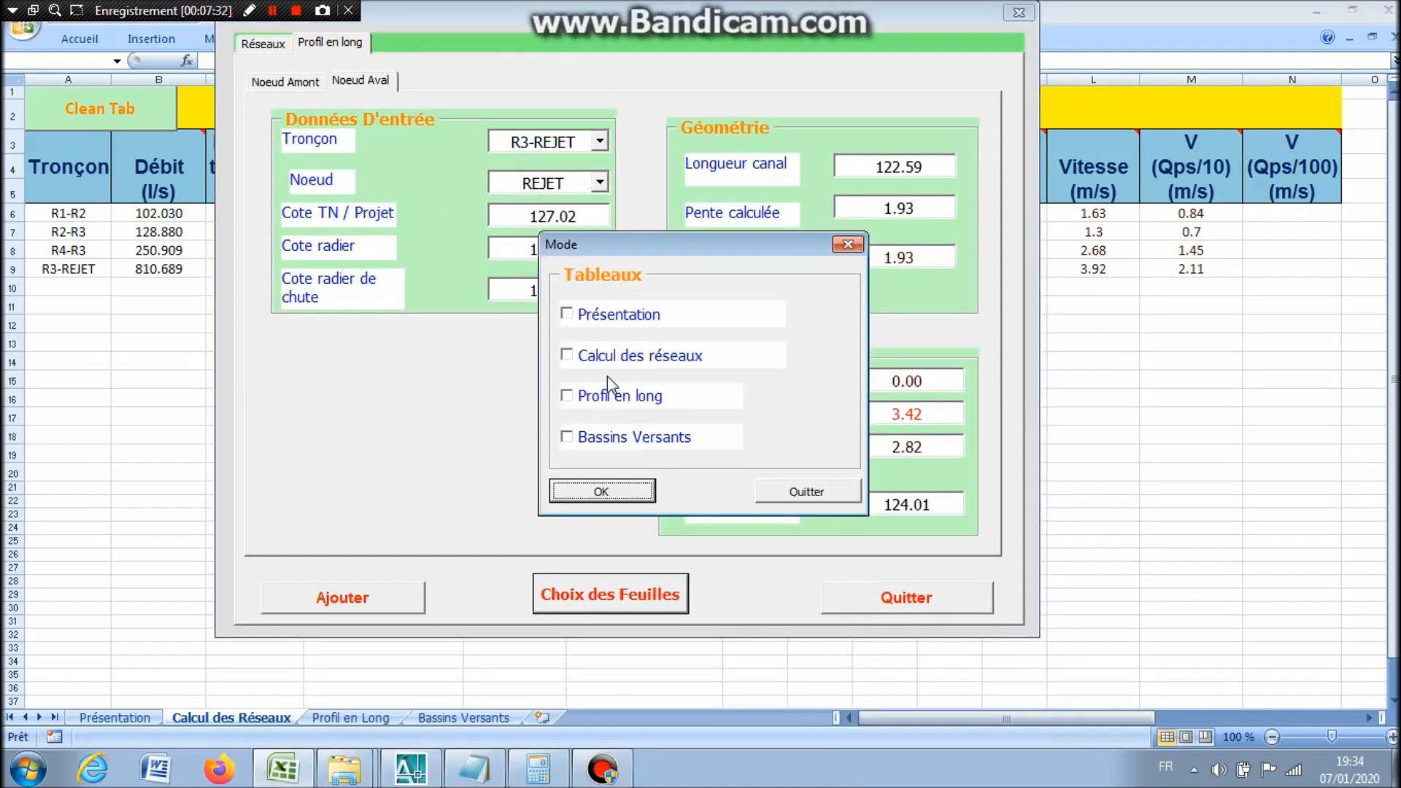
click(580, 400)
click(584, 483)
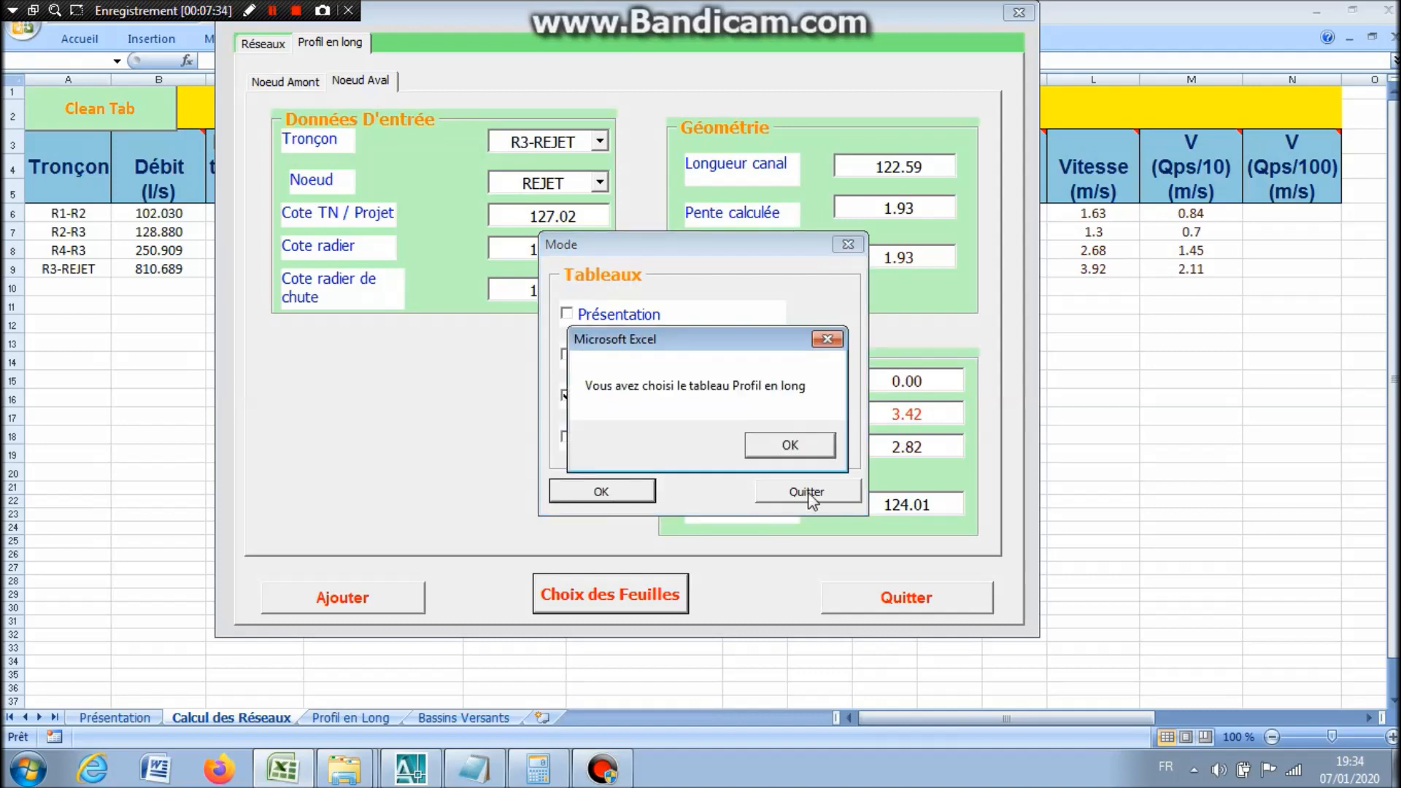
click(802, 442)
drag(791, 13, 635, 701)
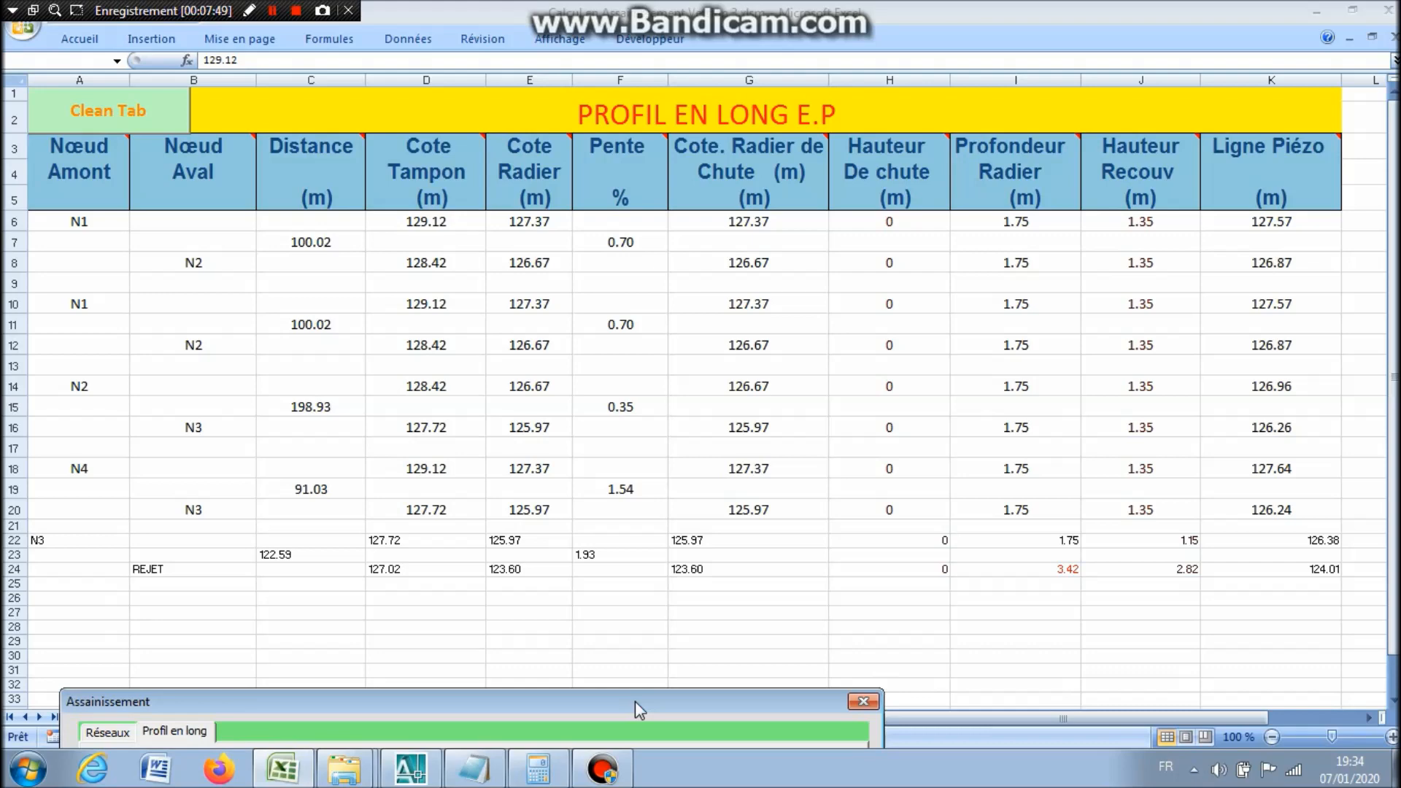
drag(635, 702, 698, 88)
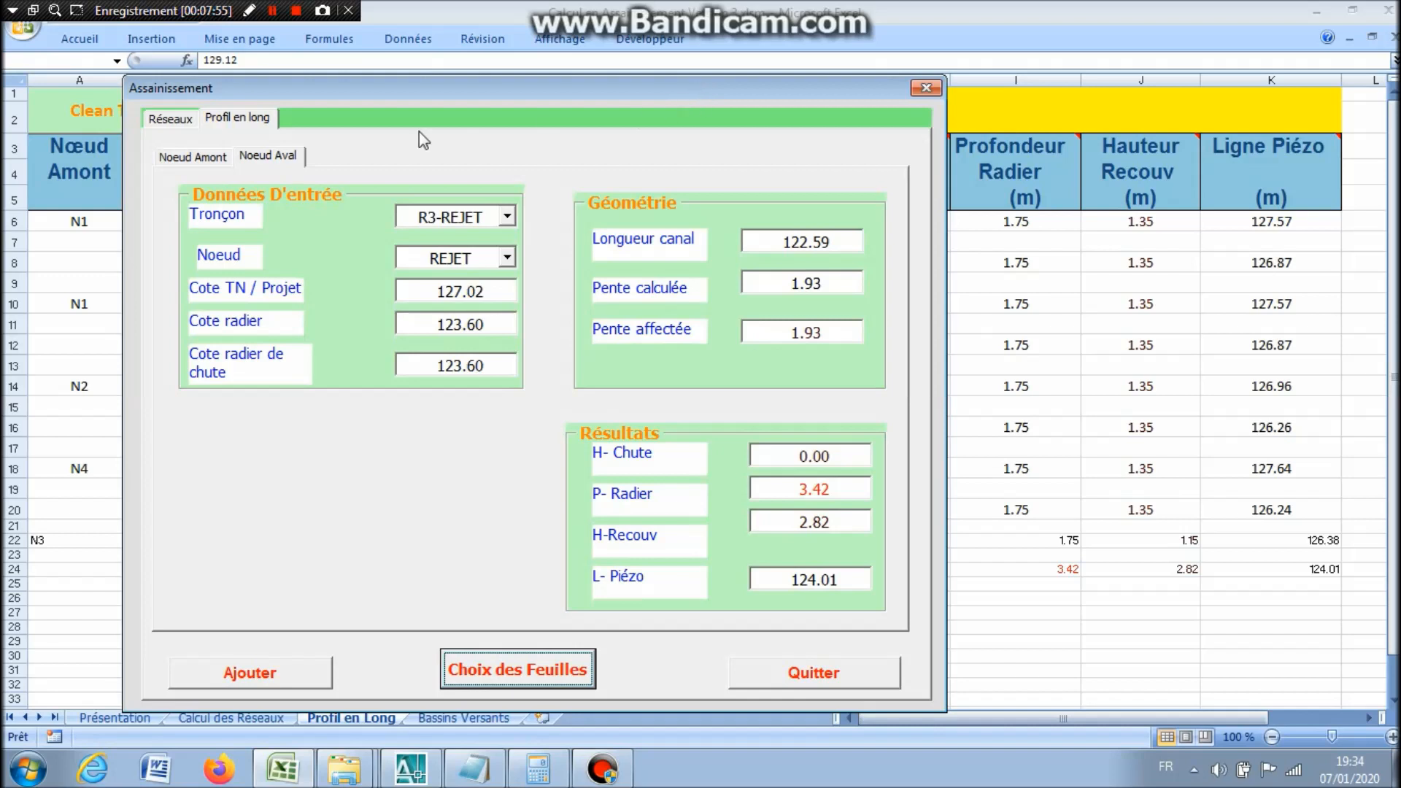
Display the Bassins Versants table and move the form clear to review the catchment rows.
click(500, 674)
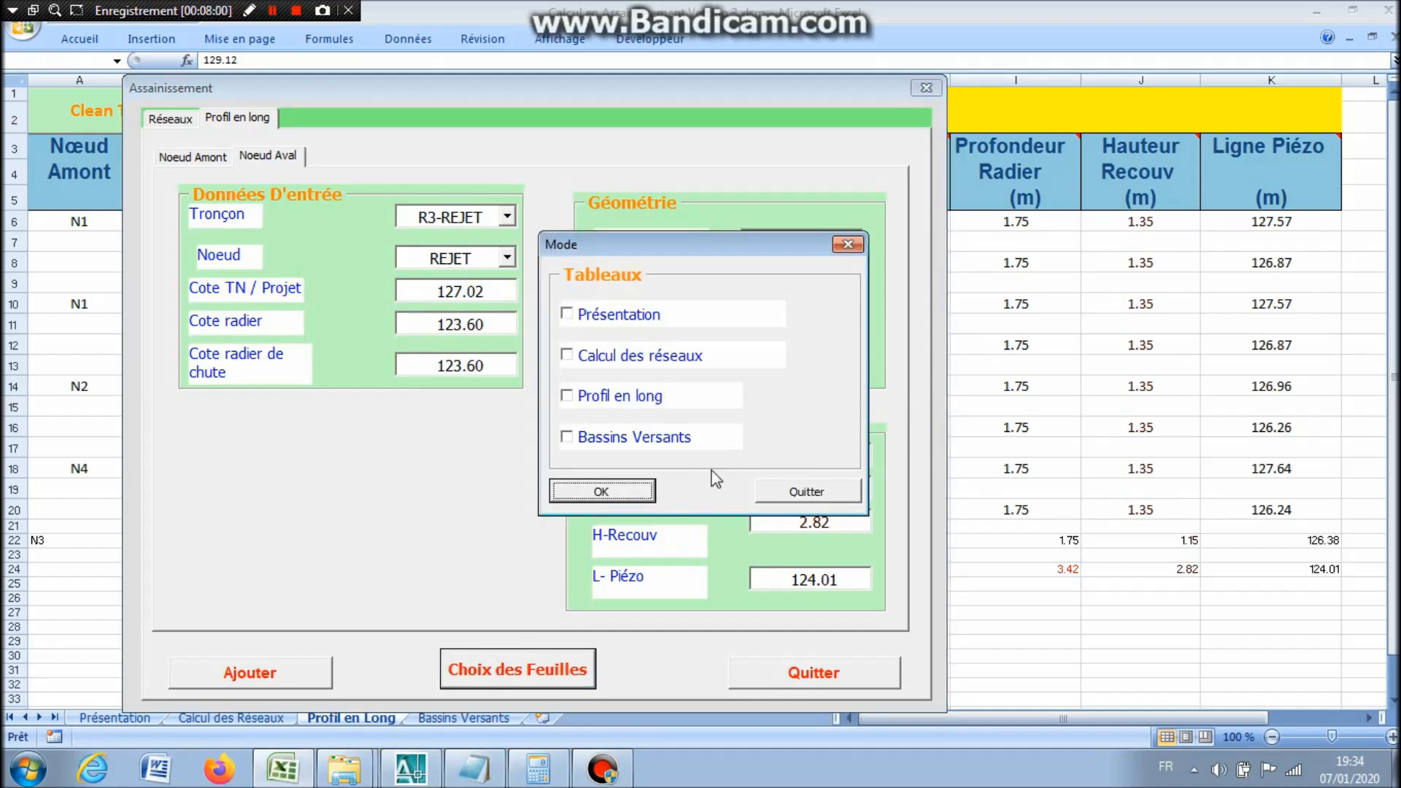
click(567, 437)
click(601, 493)
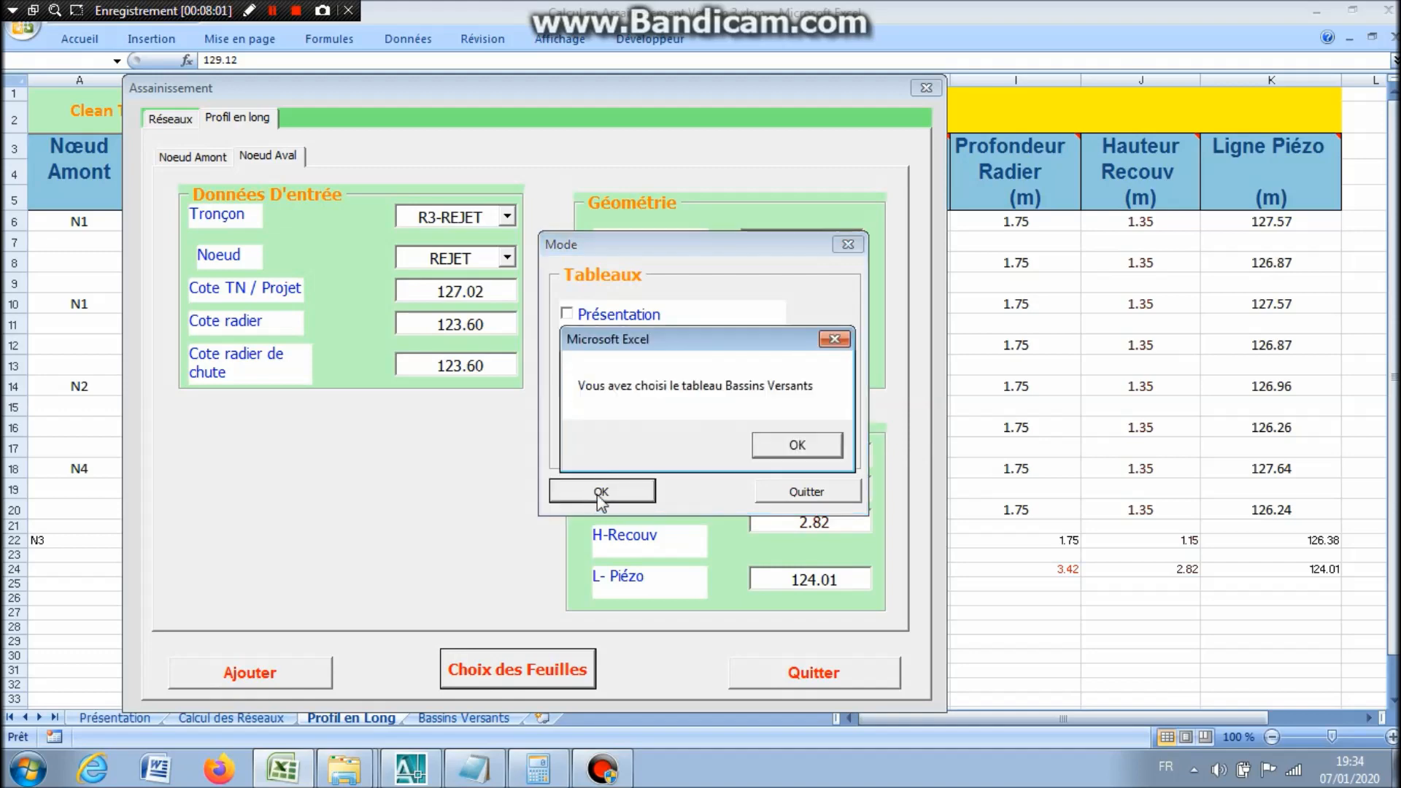
click(802, 443)
click(804, 491)
drag(593, 86, 626, 546)
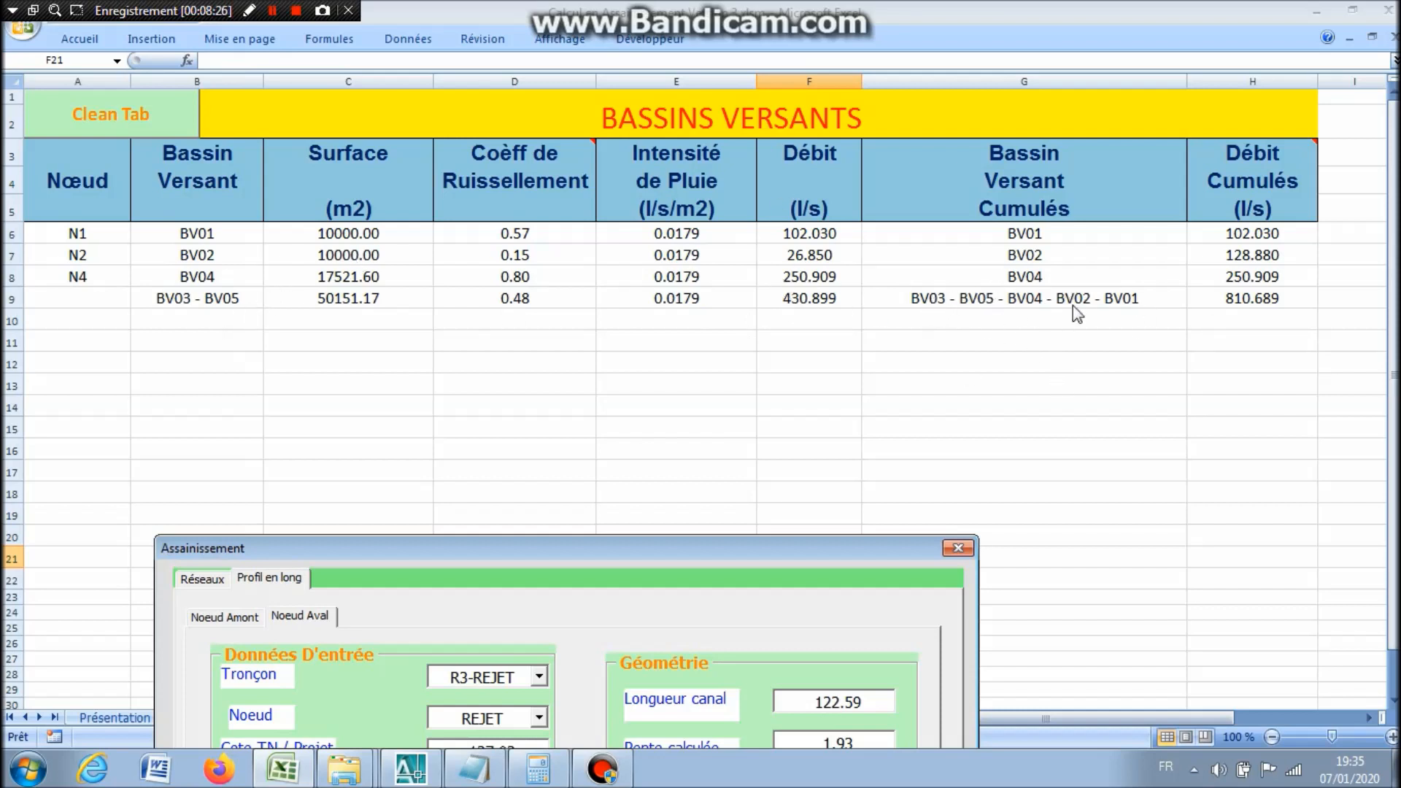
drag(775, 547, 994, 87)
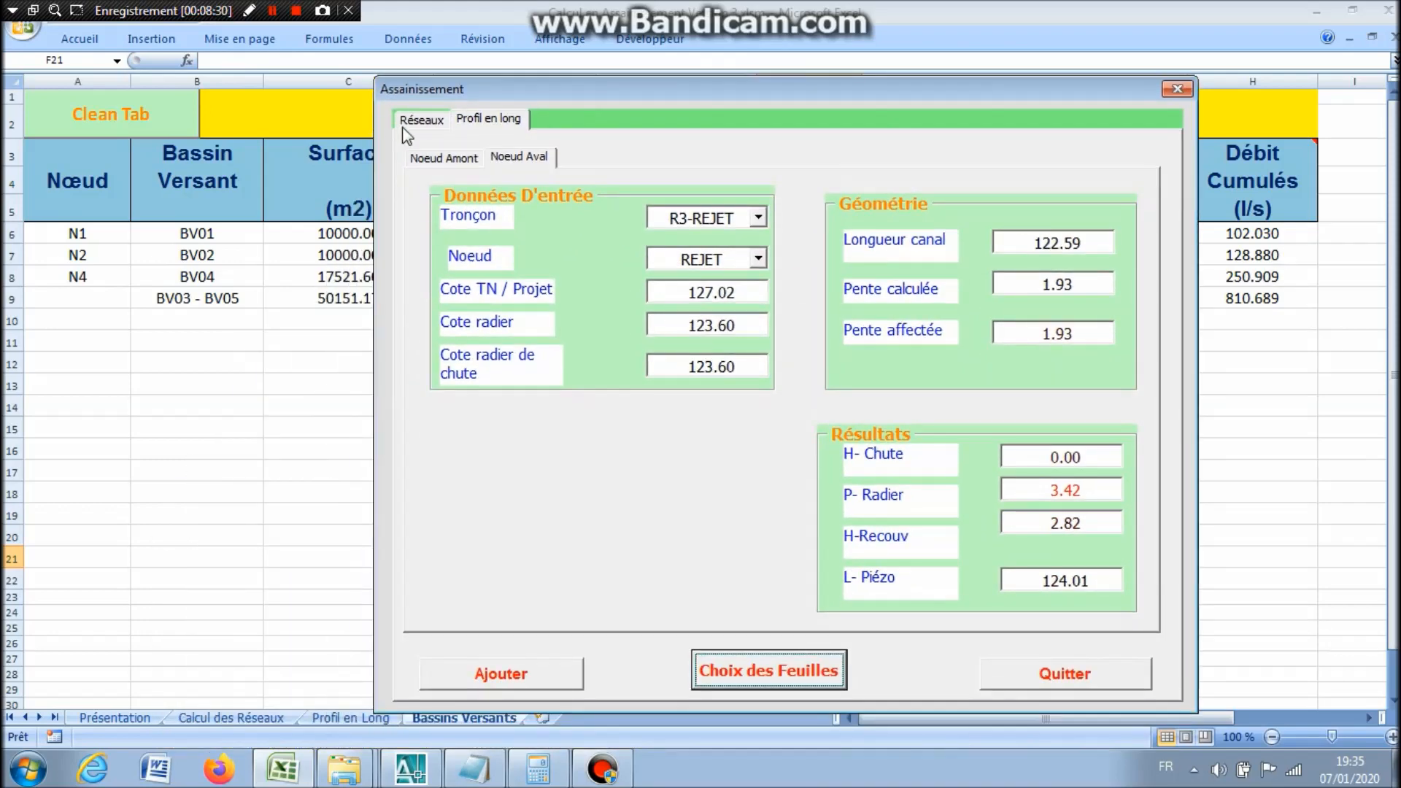
Inspect the Noeud list in the Bassins Versants form, and close both sizing forms.
click(422, 123)
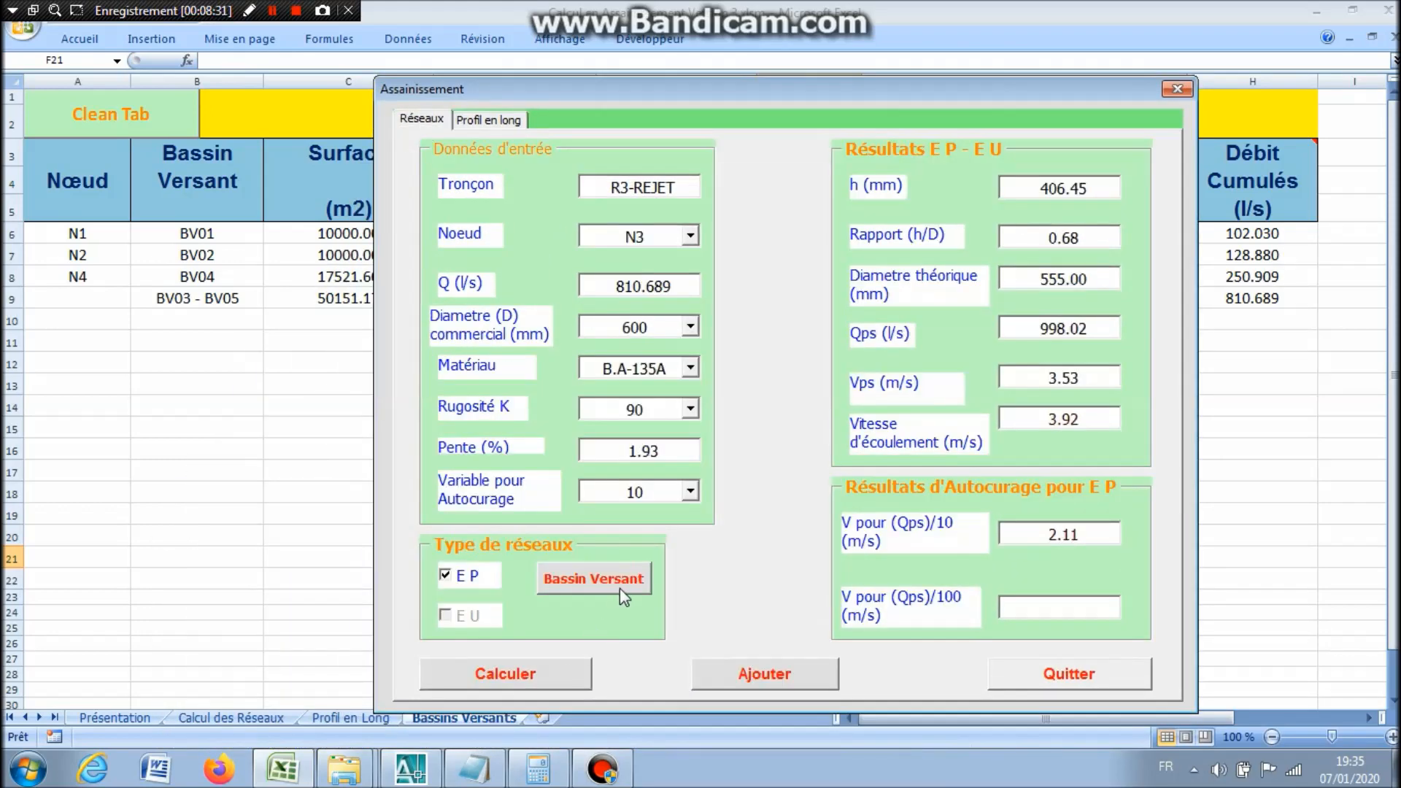
click(595, 580)
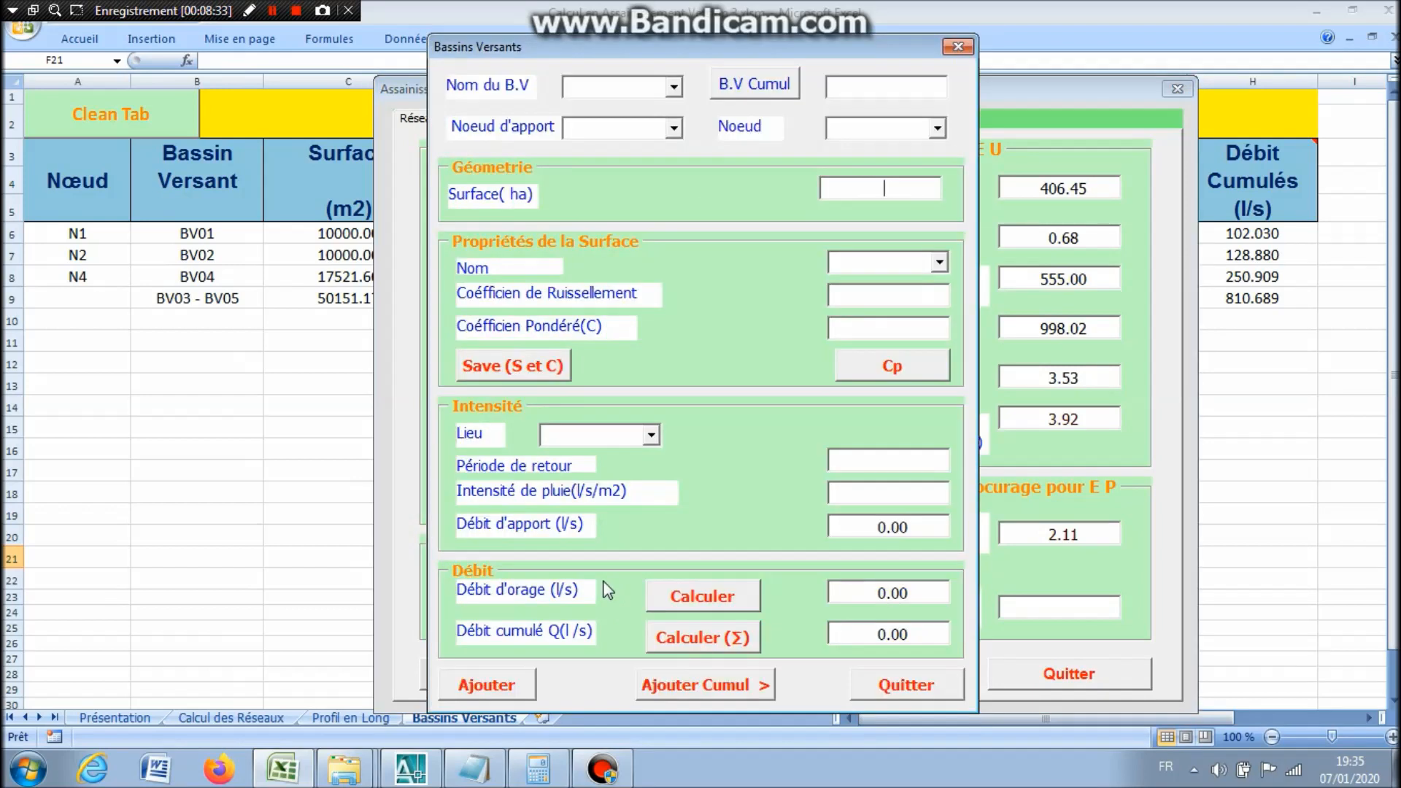
click(939, 130)
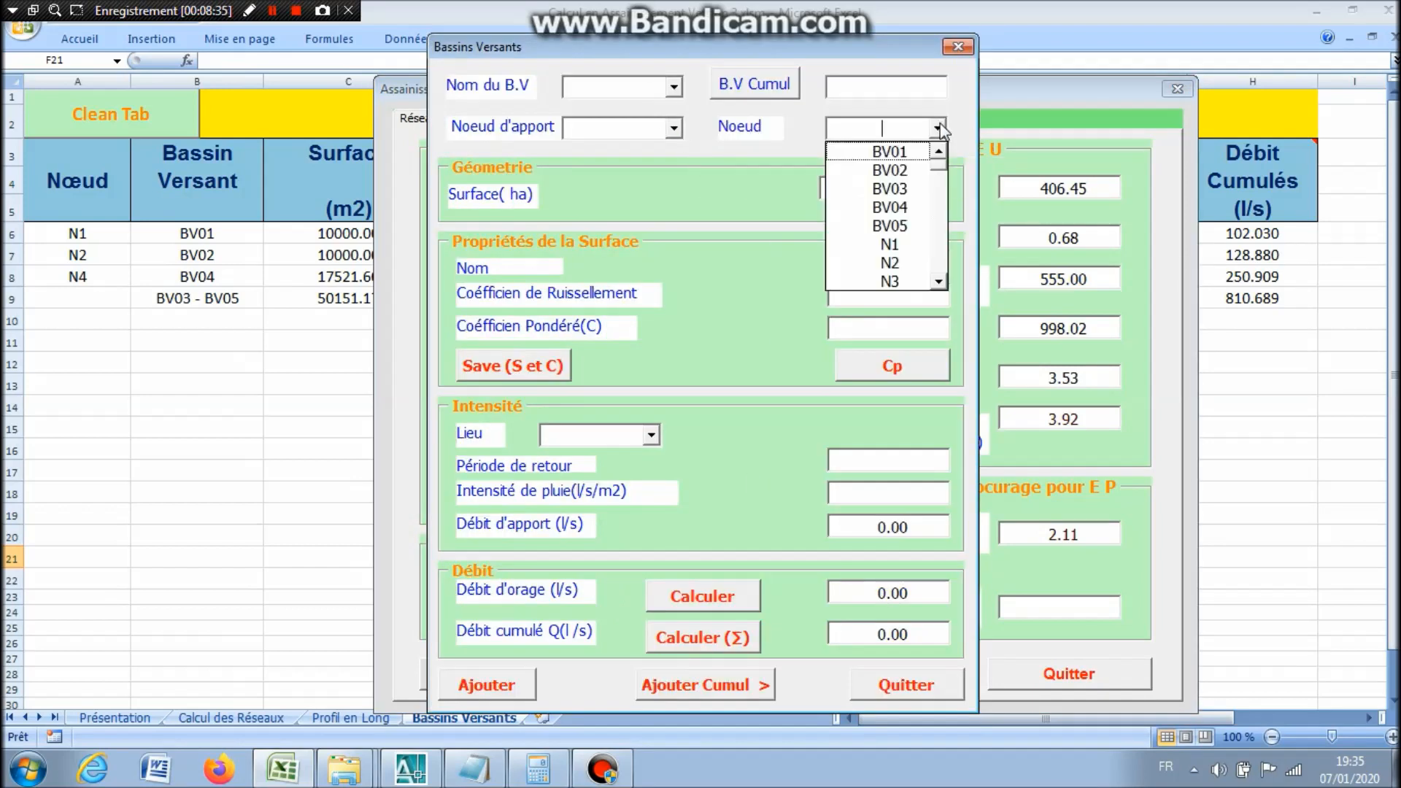
click(897, 43)
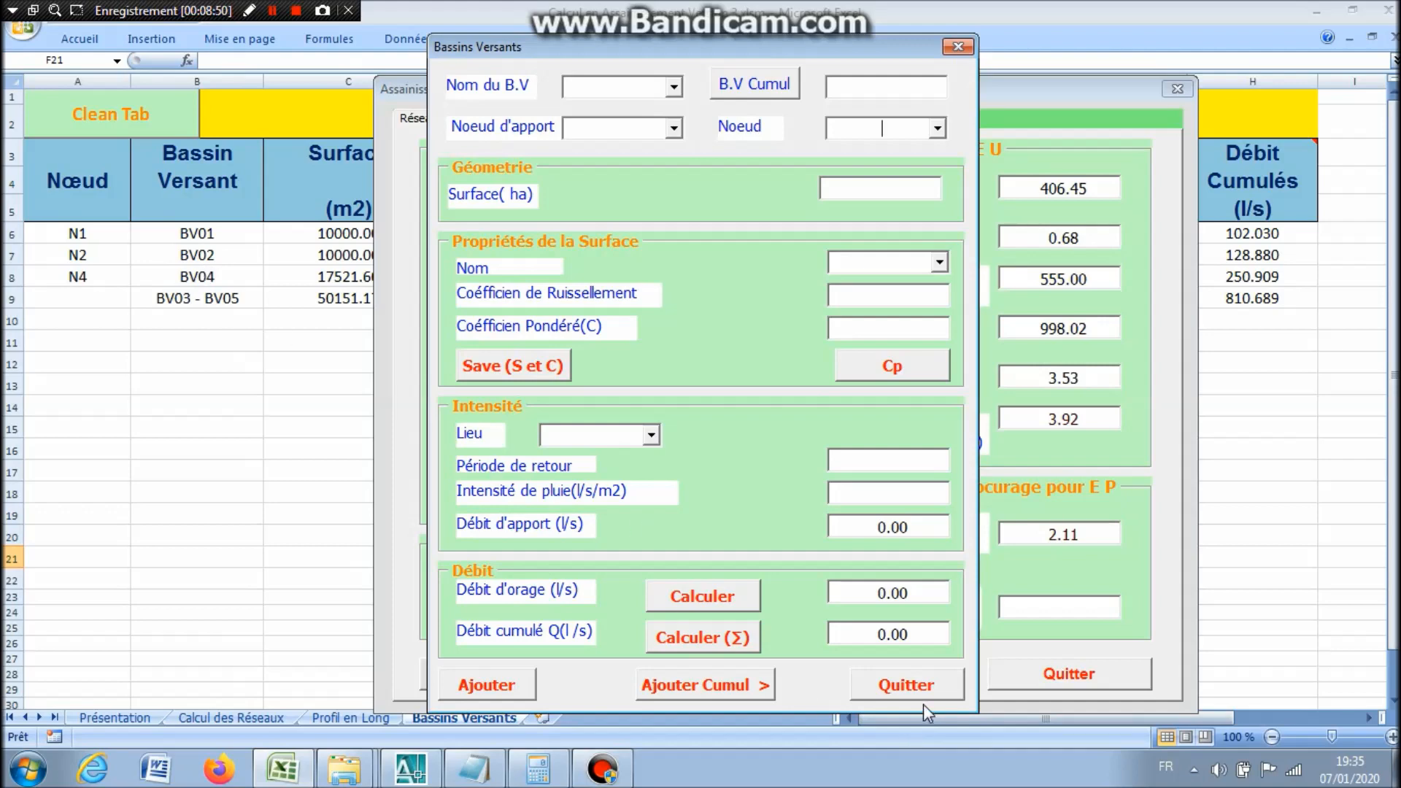
click(907, 692)
click(1094, 677)
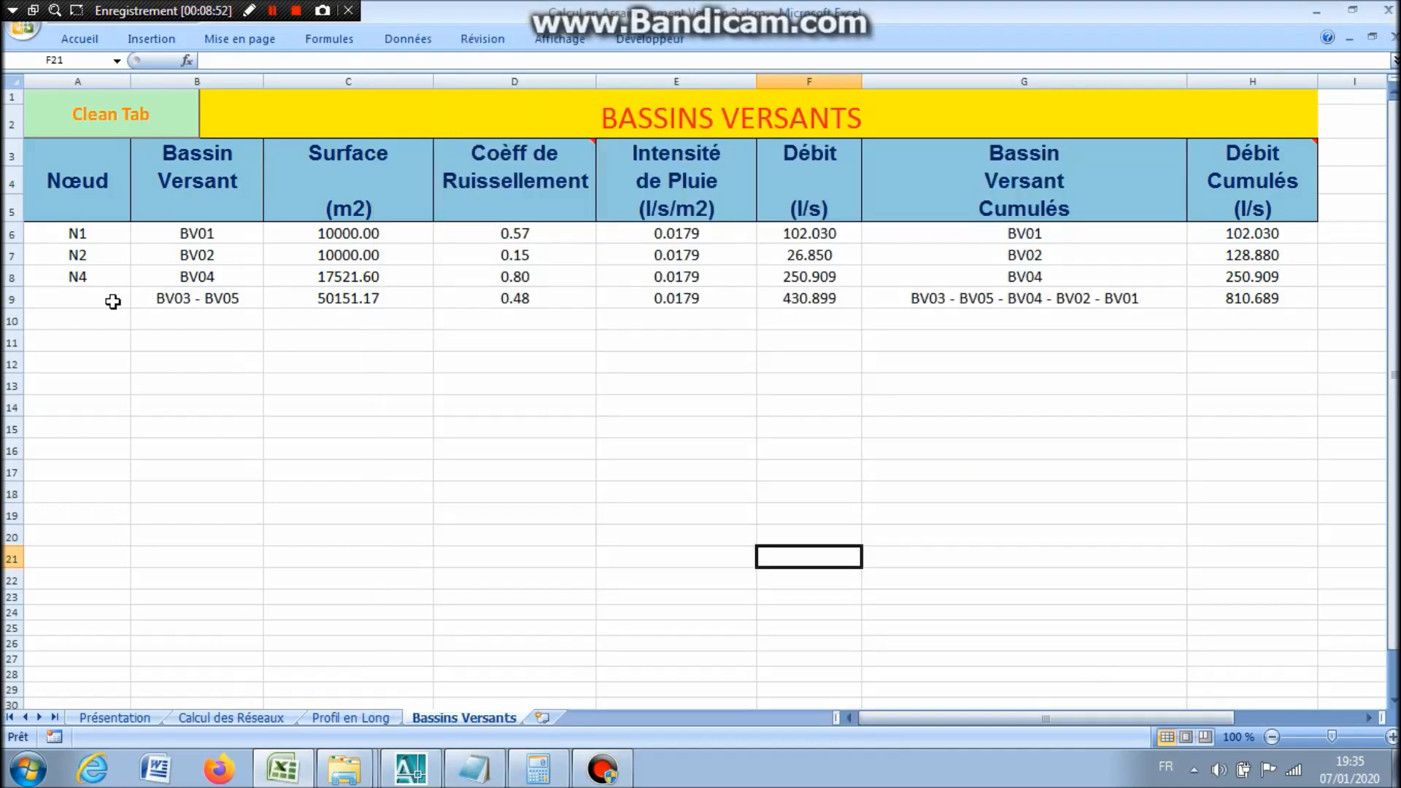
Enter N3 as the node of the BV03 - BV05 row in the Bassins Versants table.
click(92, 295)
text(N3)
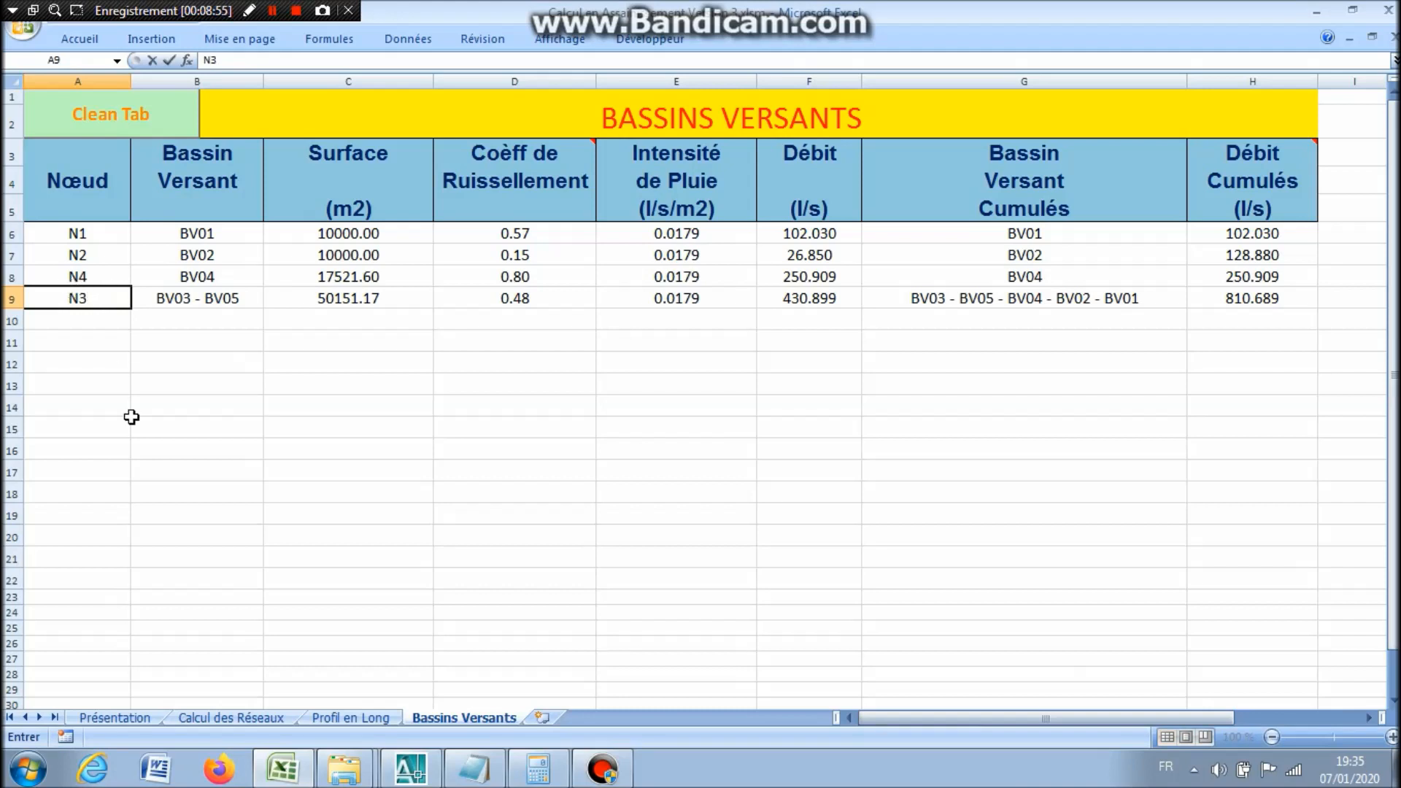
click(193, 423)
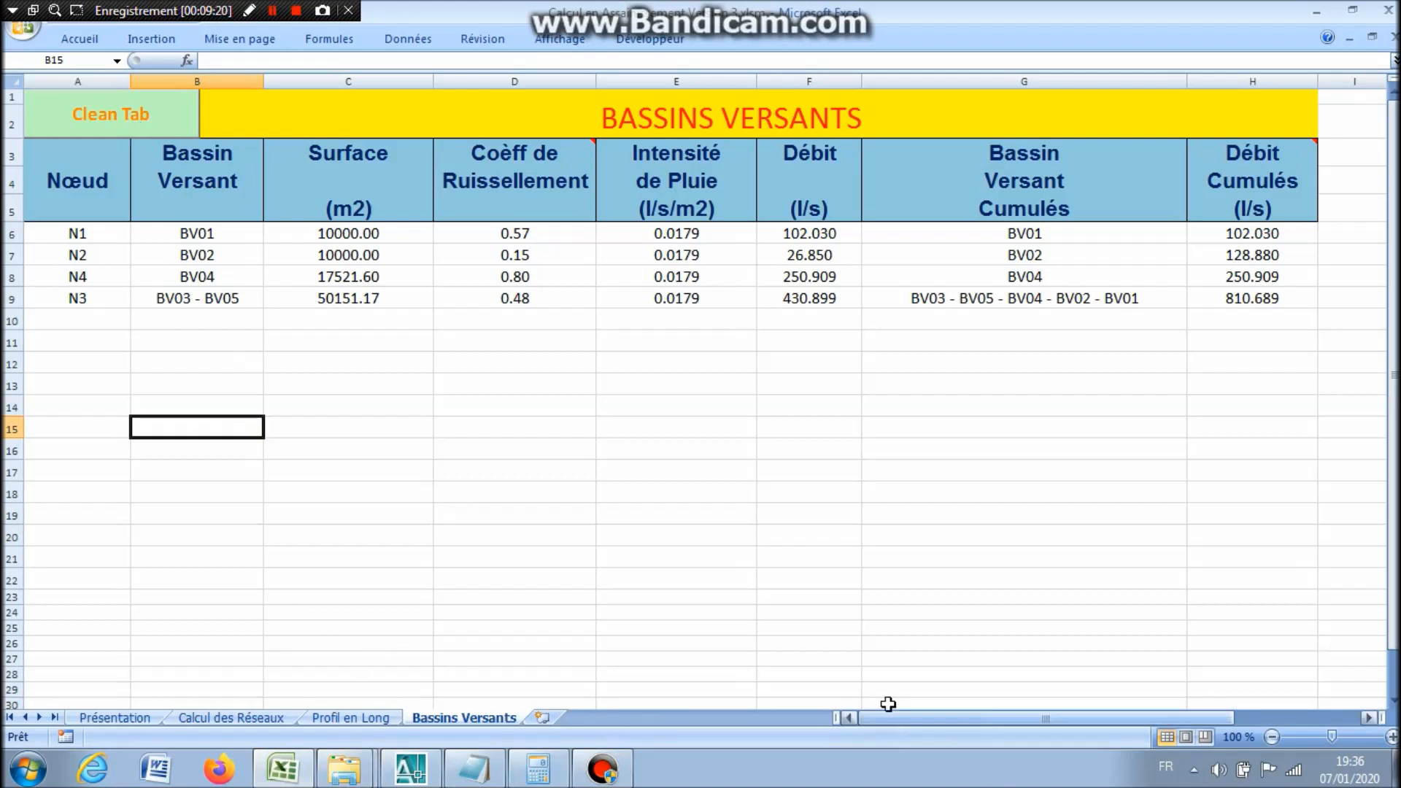
Reopen the Dimensionnement forms, check the node lists for catchment inflow and network sections, and close the forms.
click(99, 716)
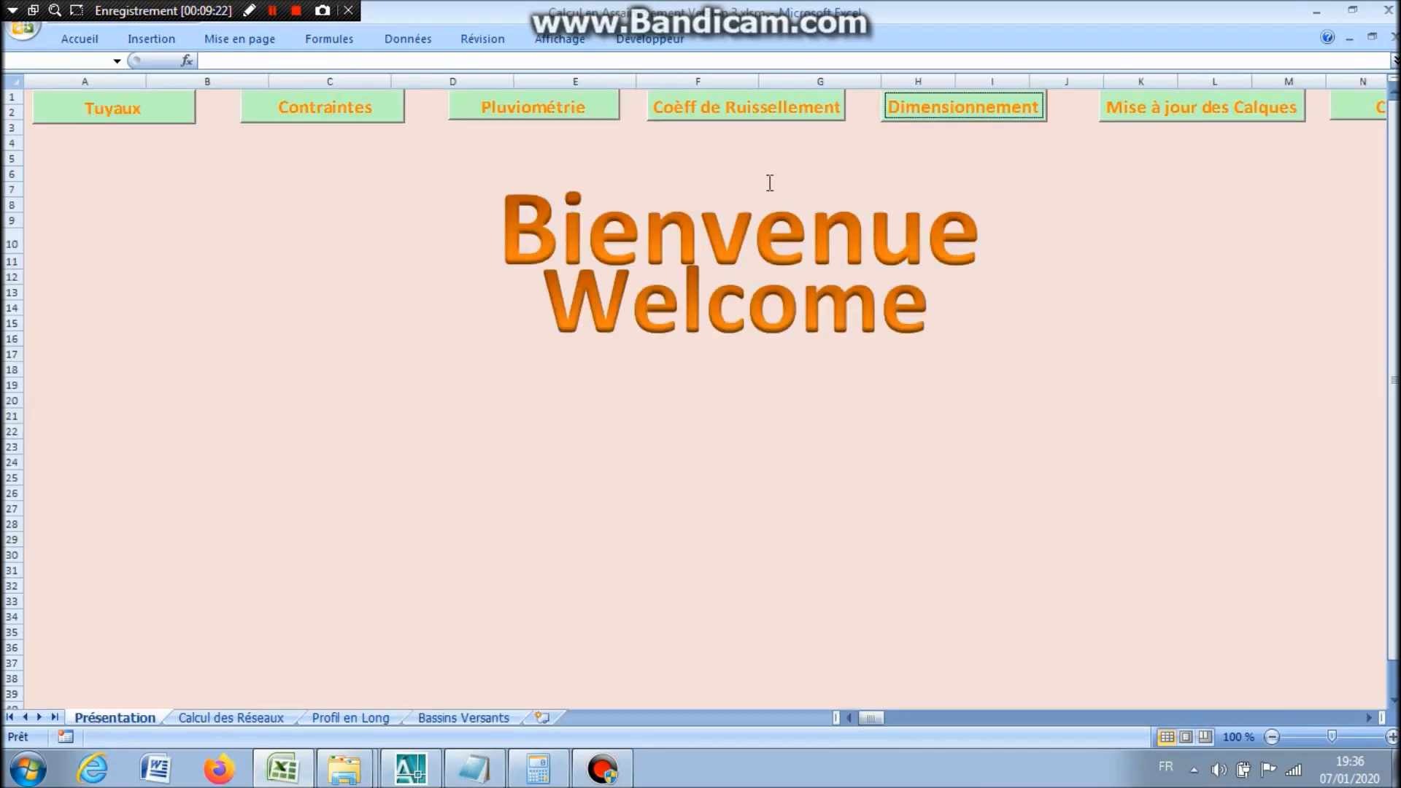
click(940, 117)
click(519, 557)
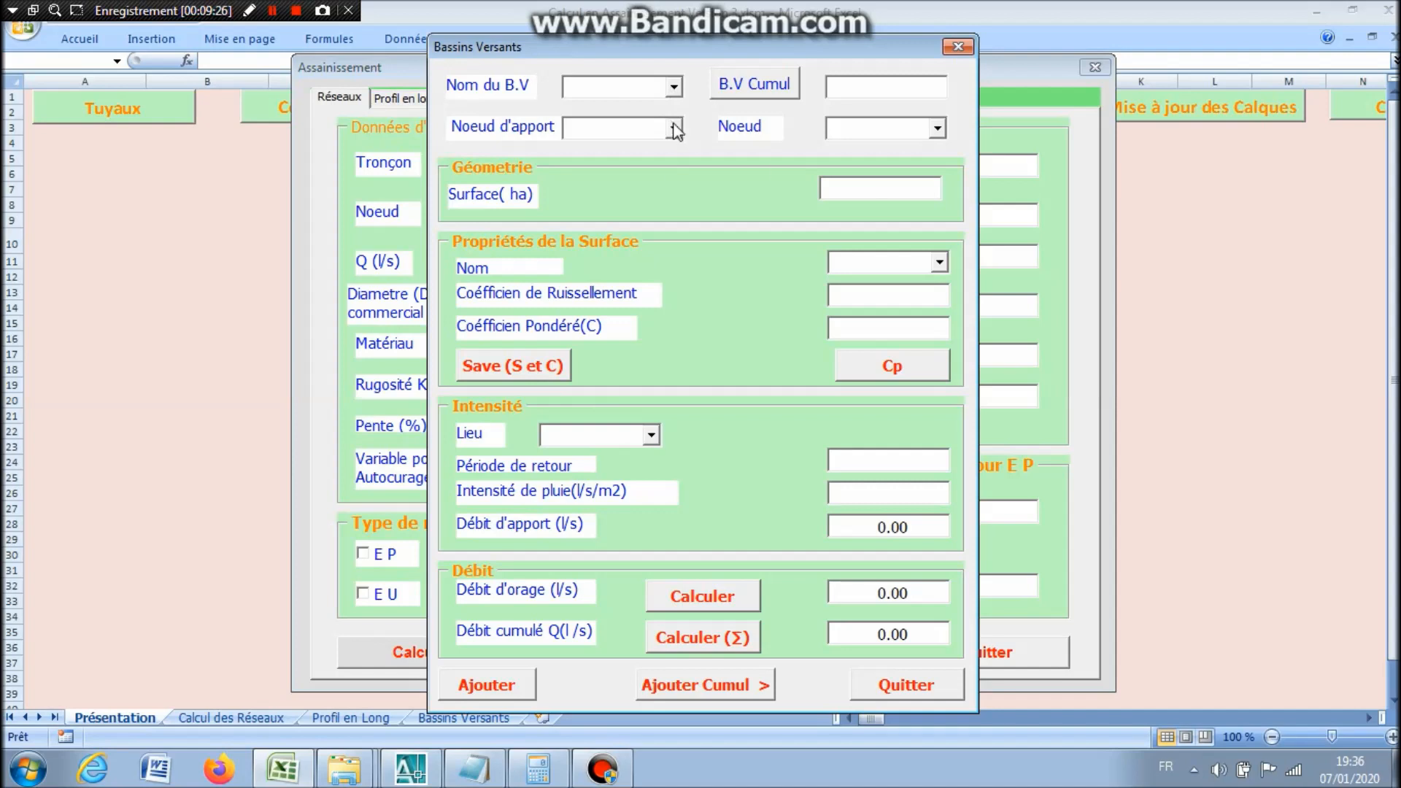
click(674, 128)
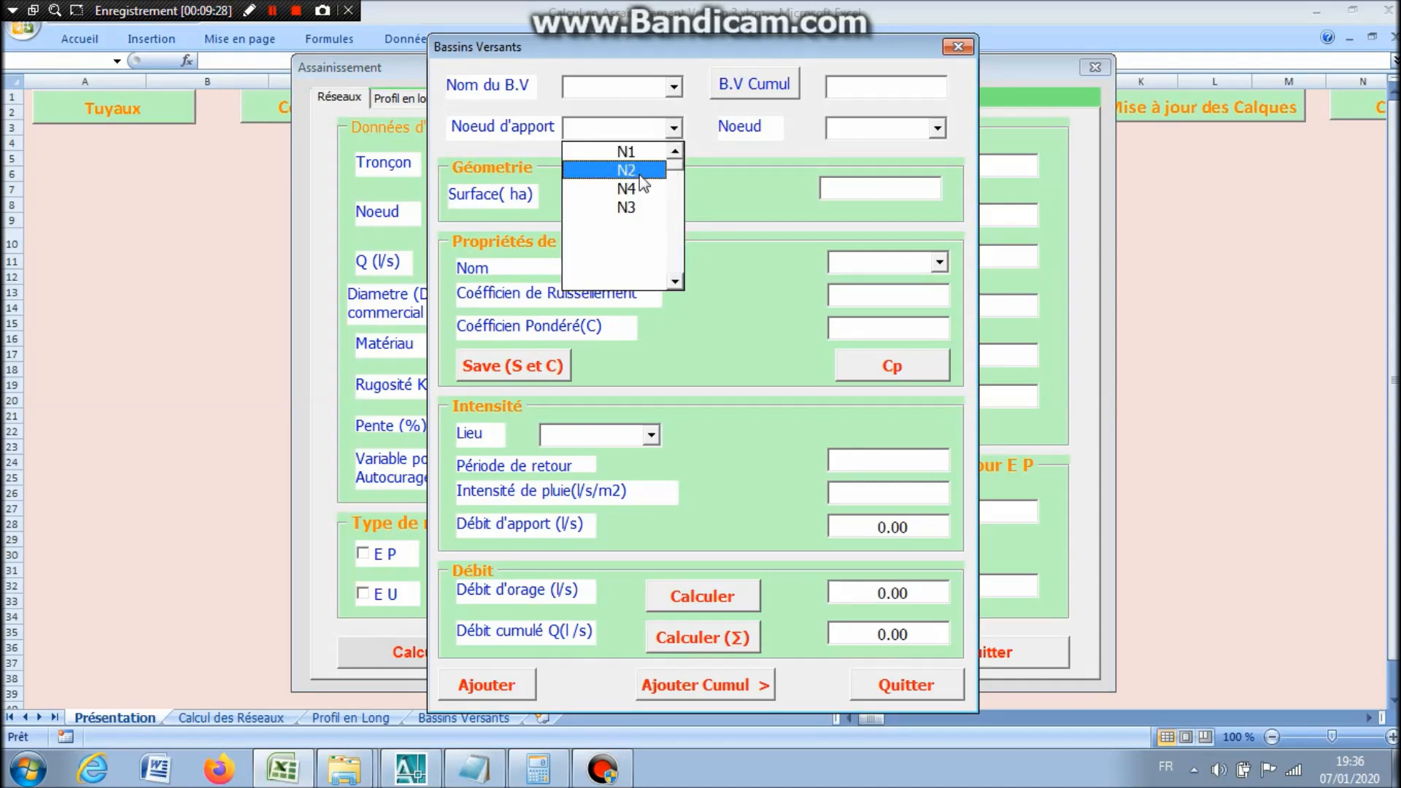
click(985, 61)
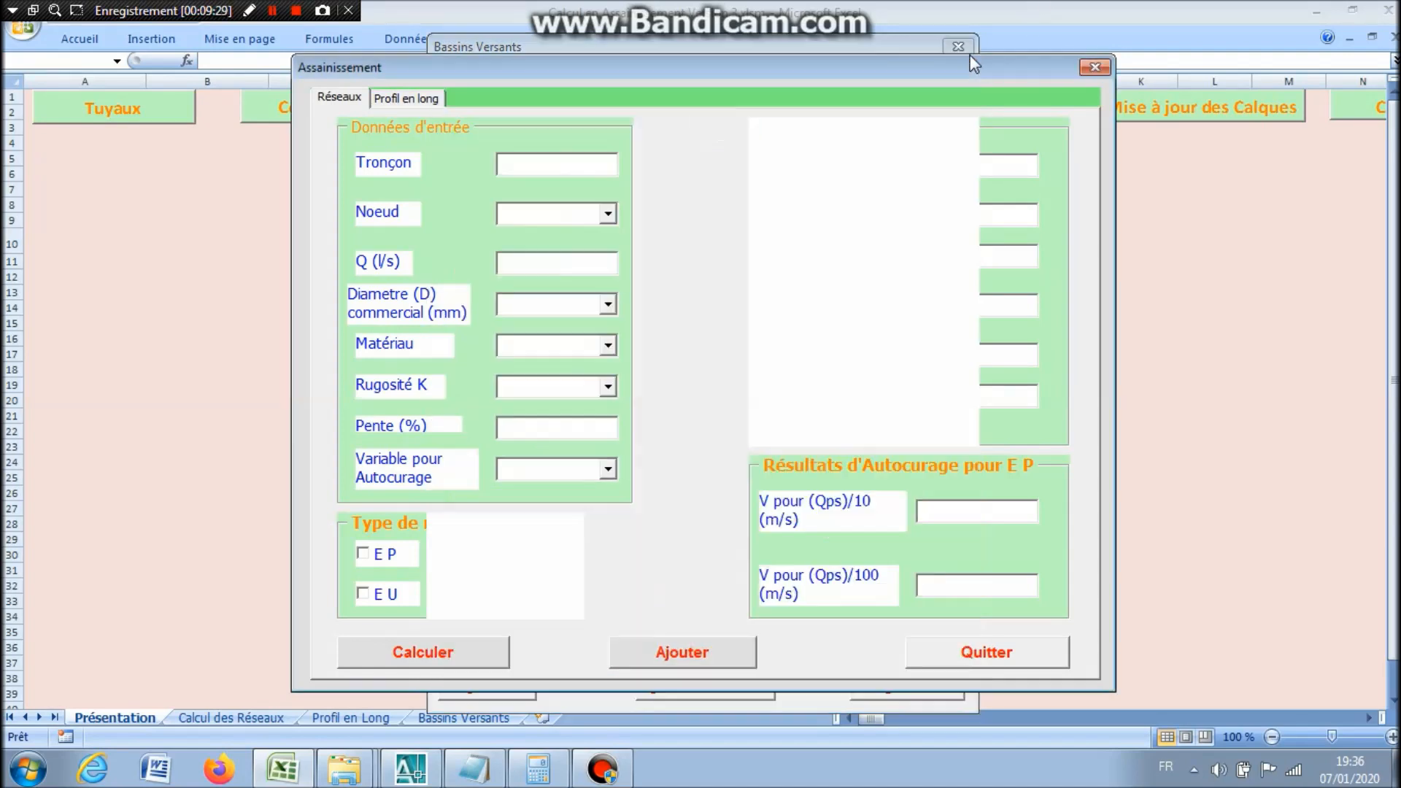
click(607, 213)
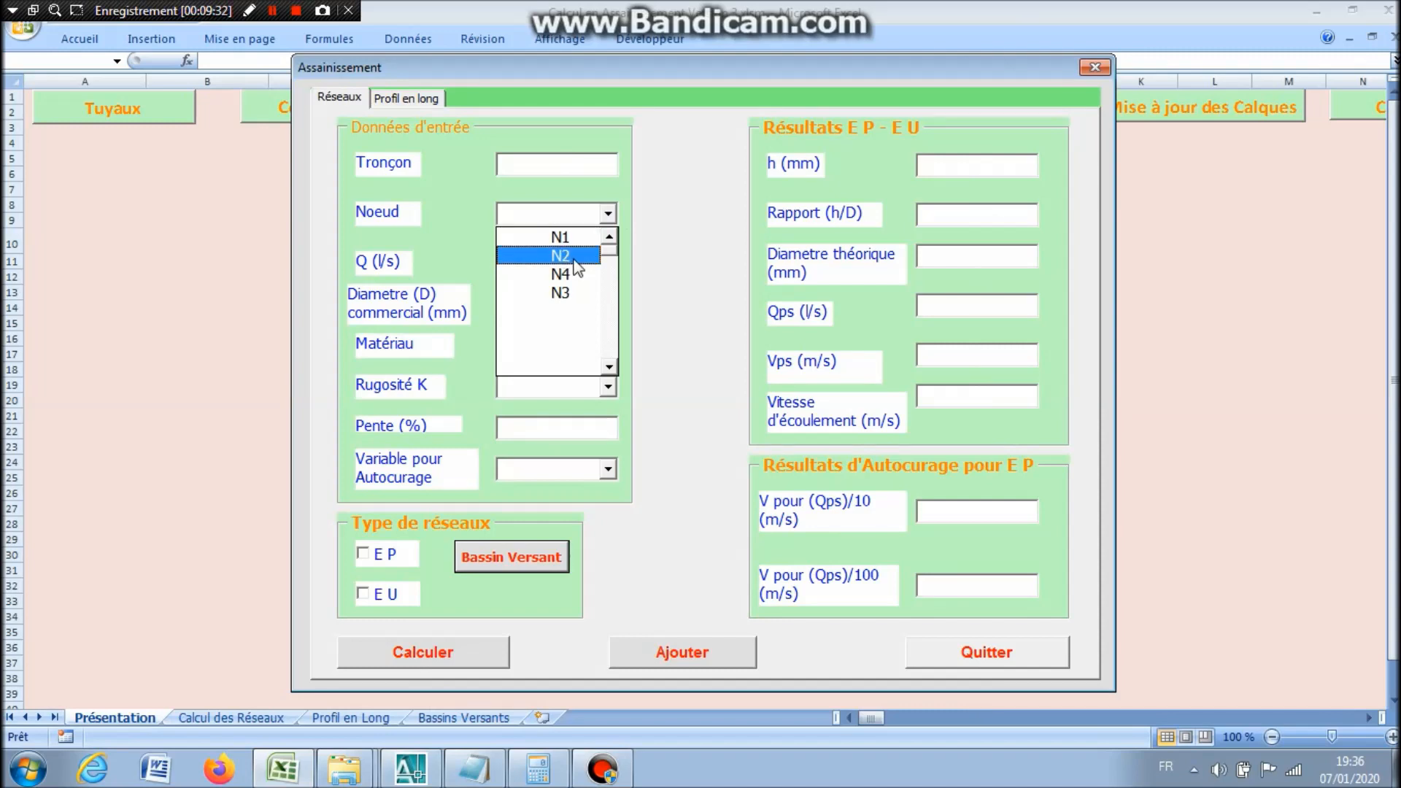
click(1096, 68)
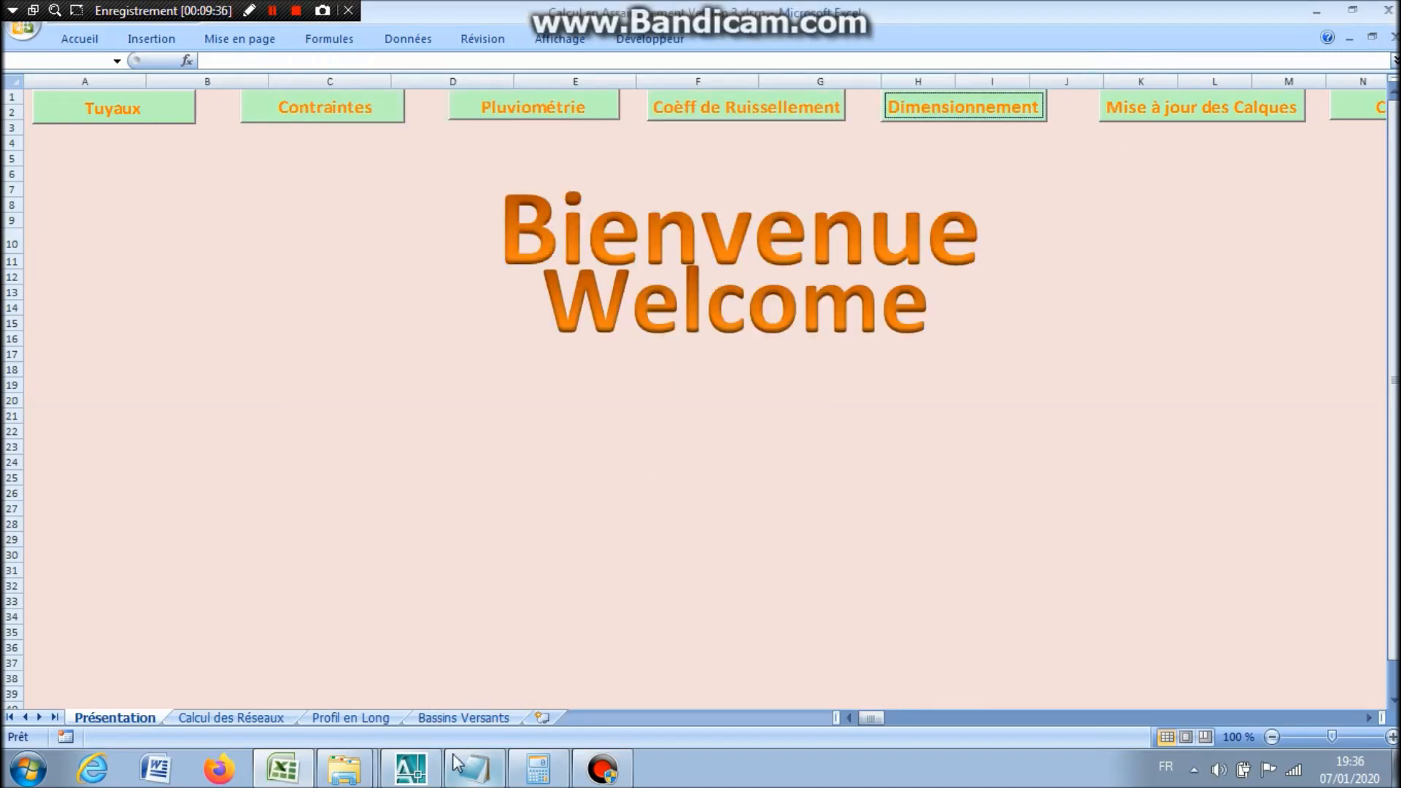
Review the Bassins Versants and Calcul des Réseaux sheets, selecting the V (Qps/100) cell of section R1-R2.
click(465, 718)
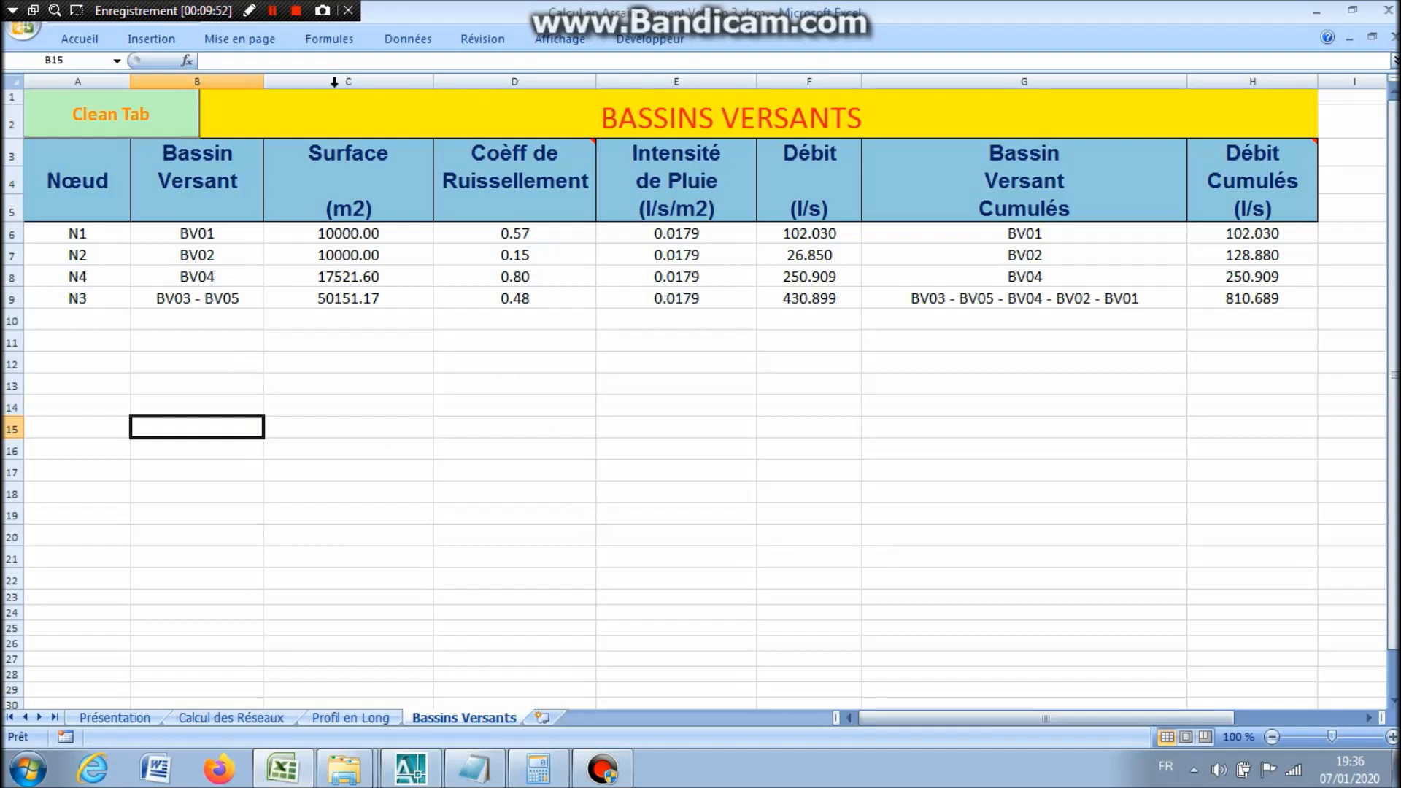
click(295, 10)
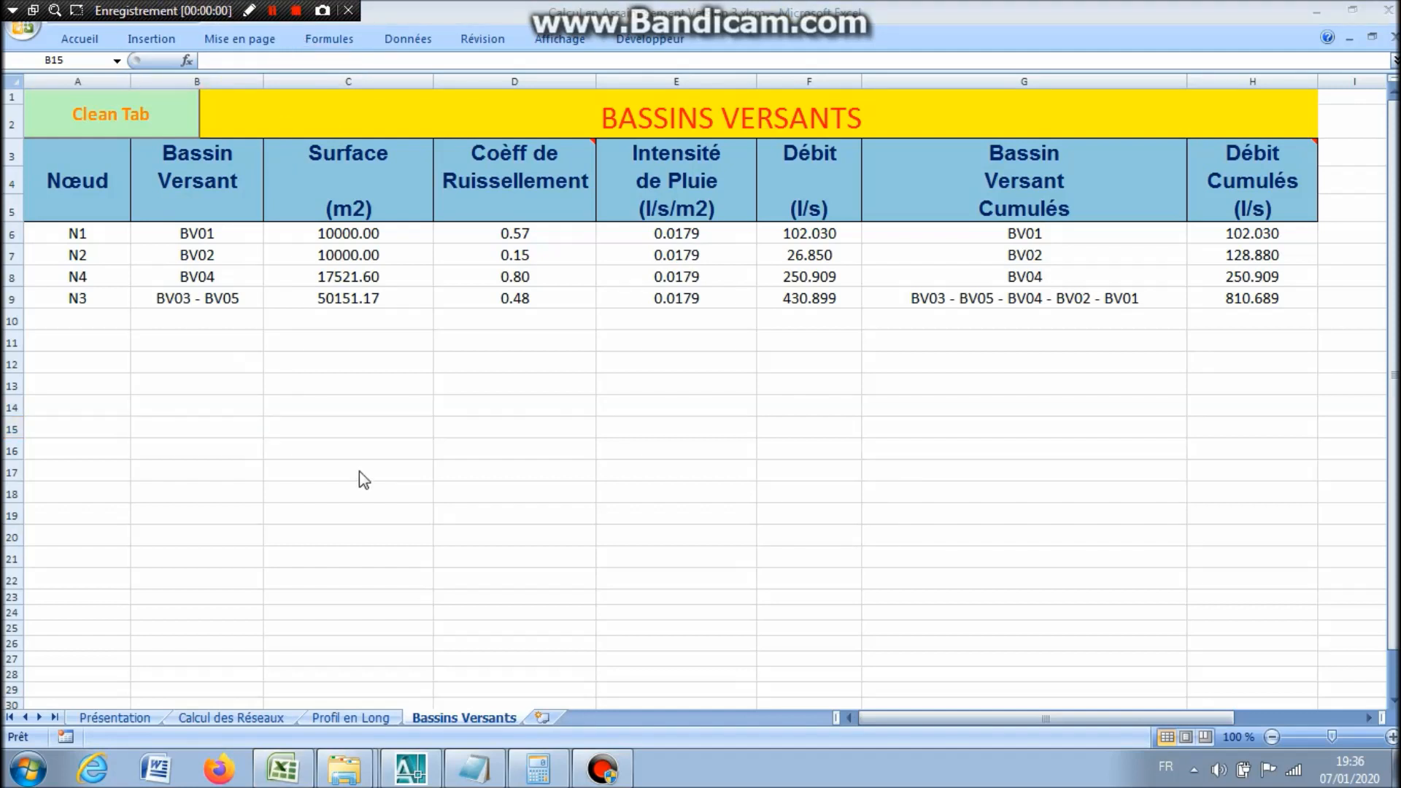
click(166, 721)
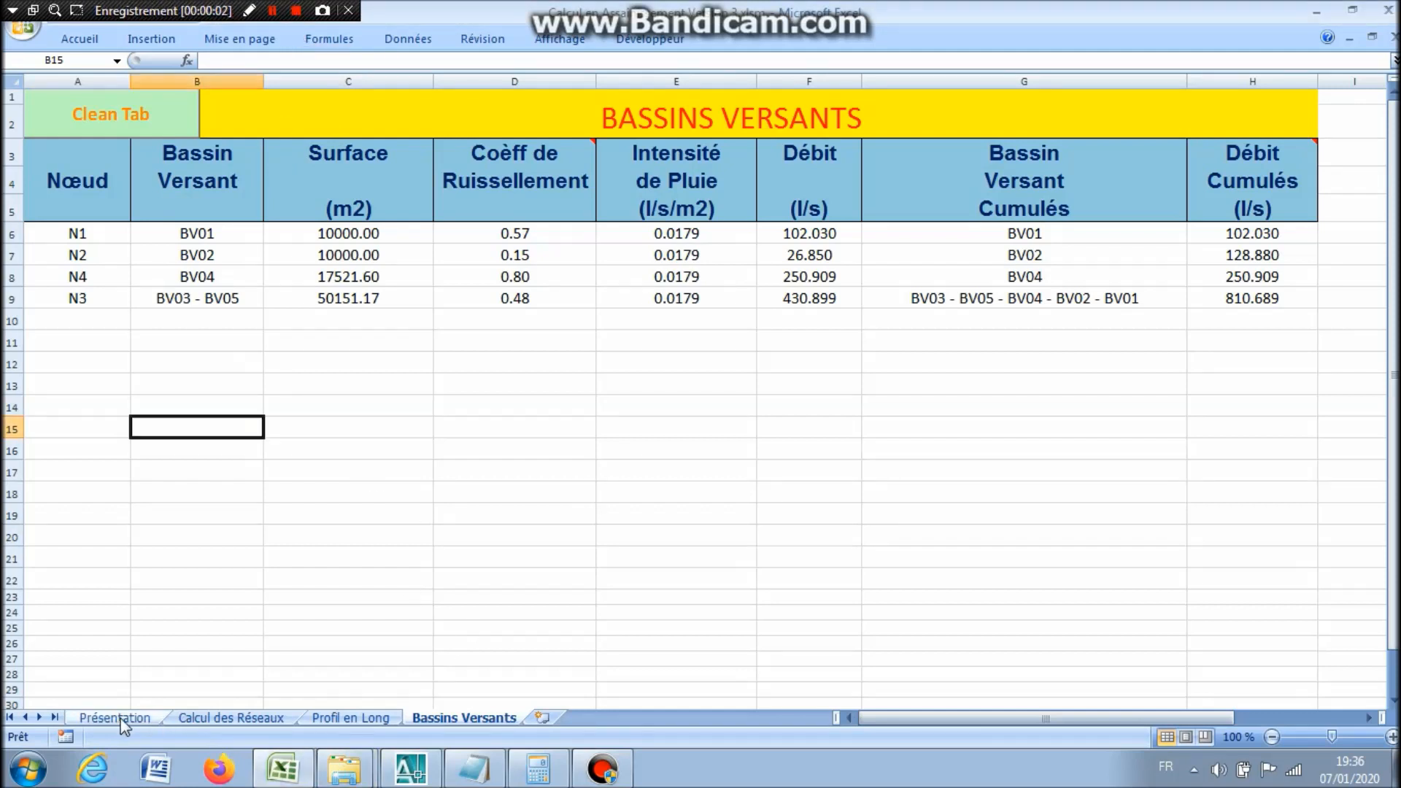
click(138, 716)
click(212, 720)
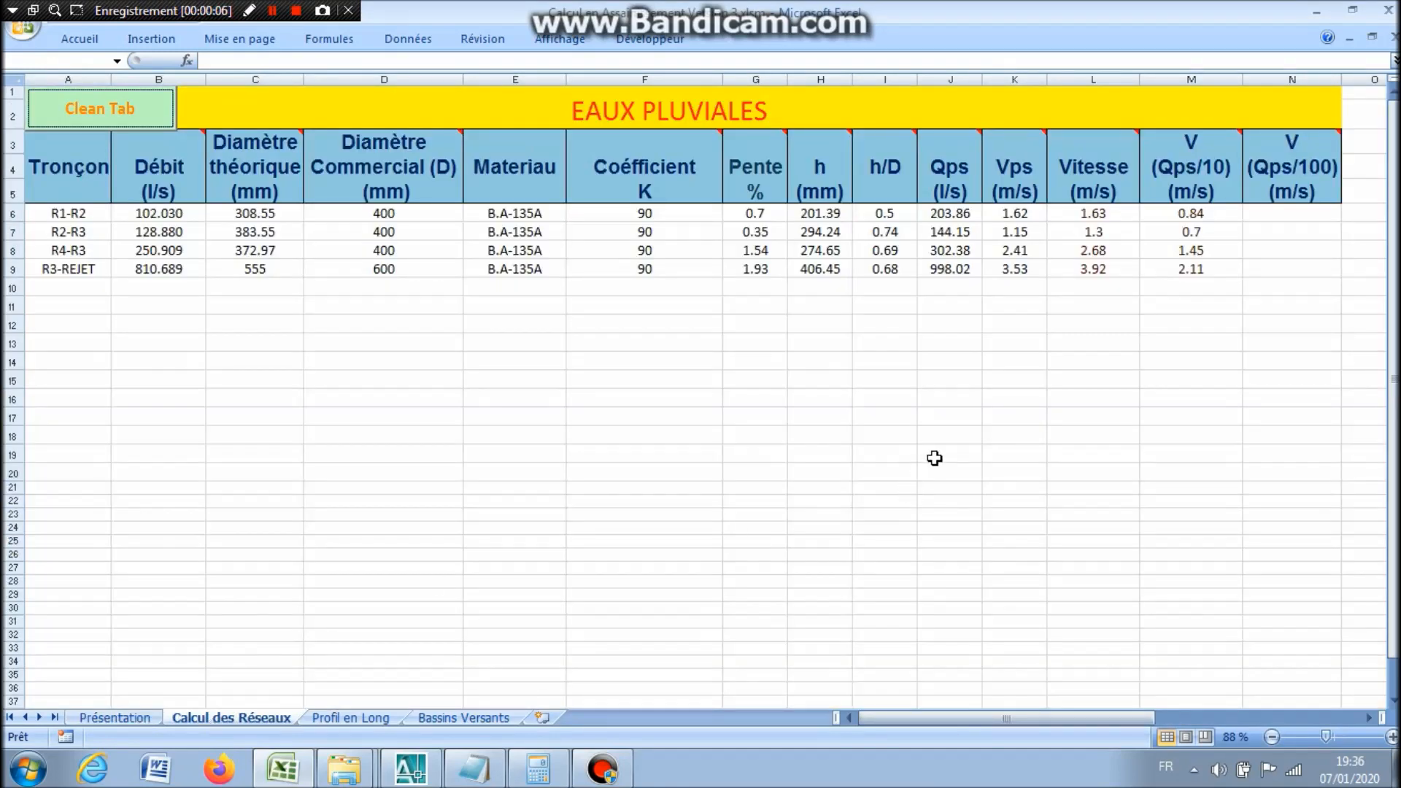
click(1273, 213)
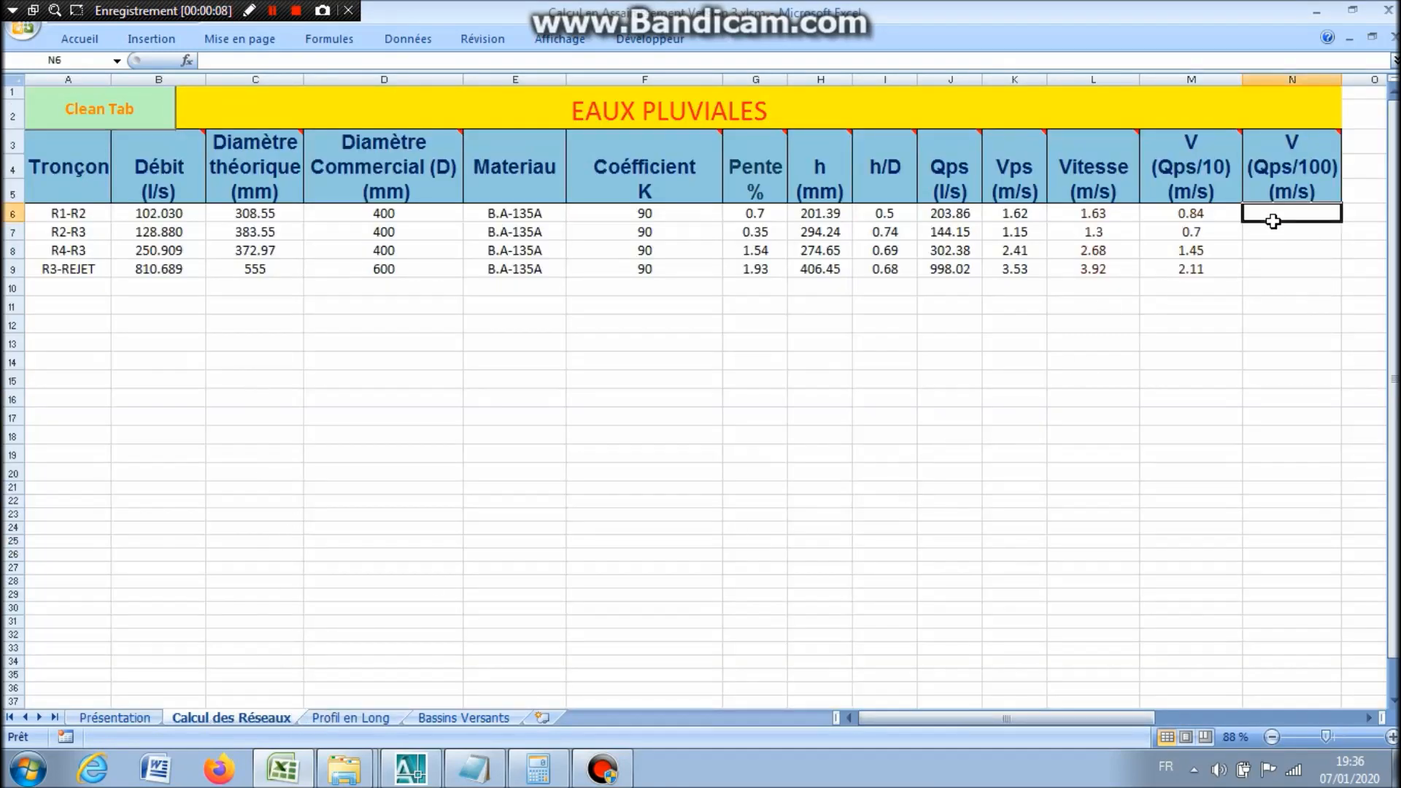
Set the font size of range A22:K33 in the Profil en Long sheet to 12.
click(351, 718)
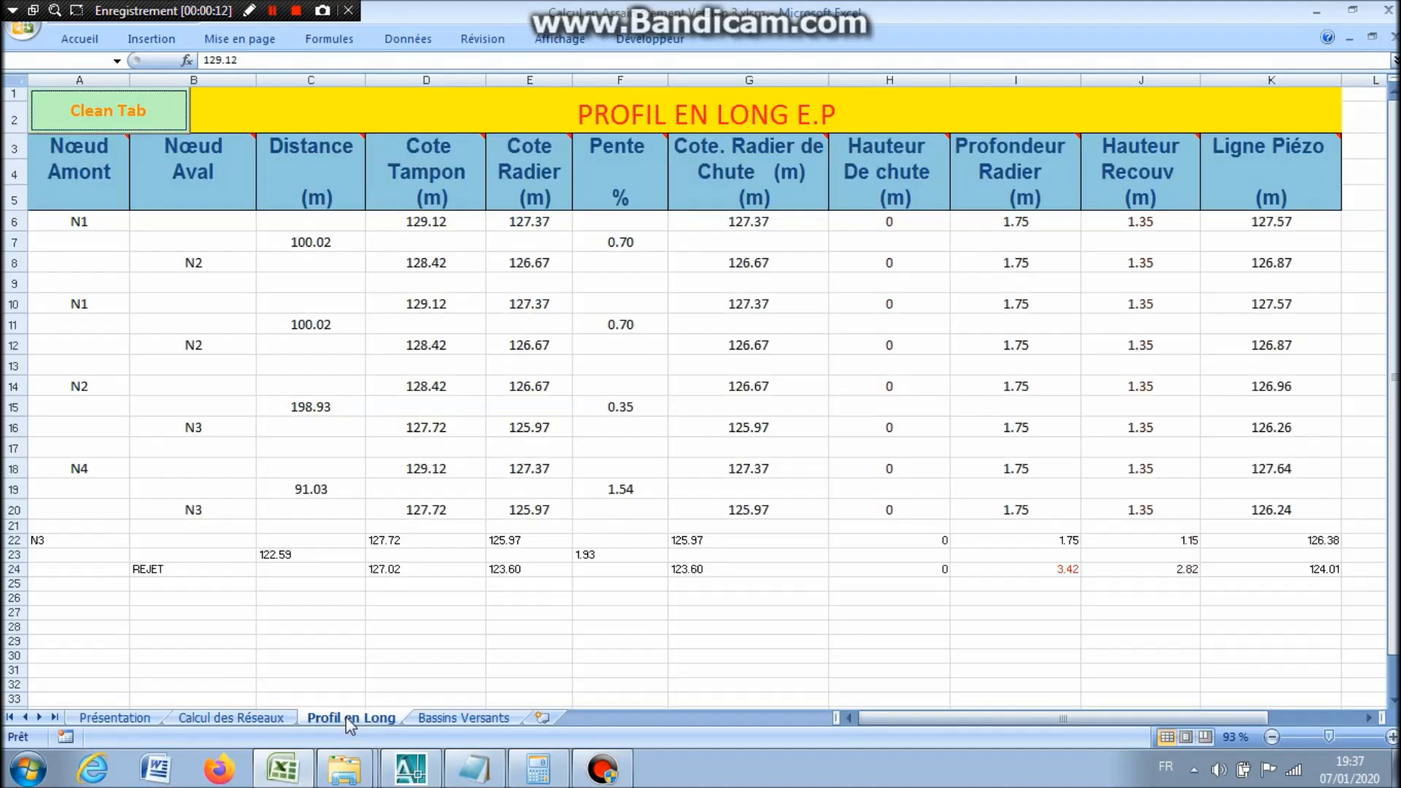
click(465, 719)
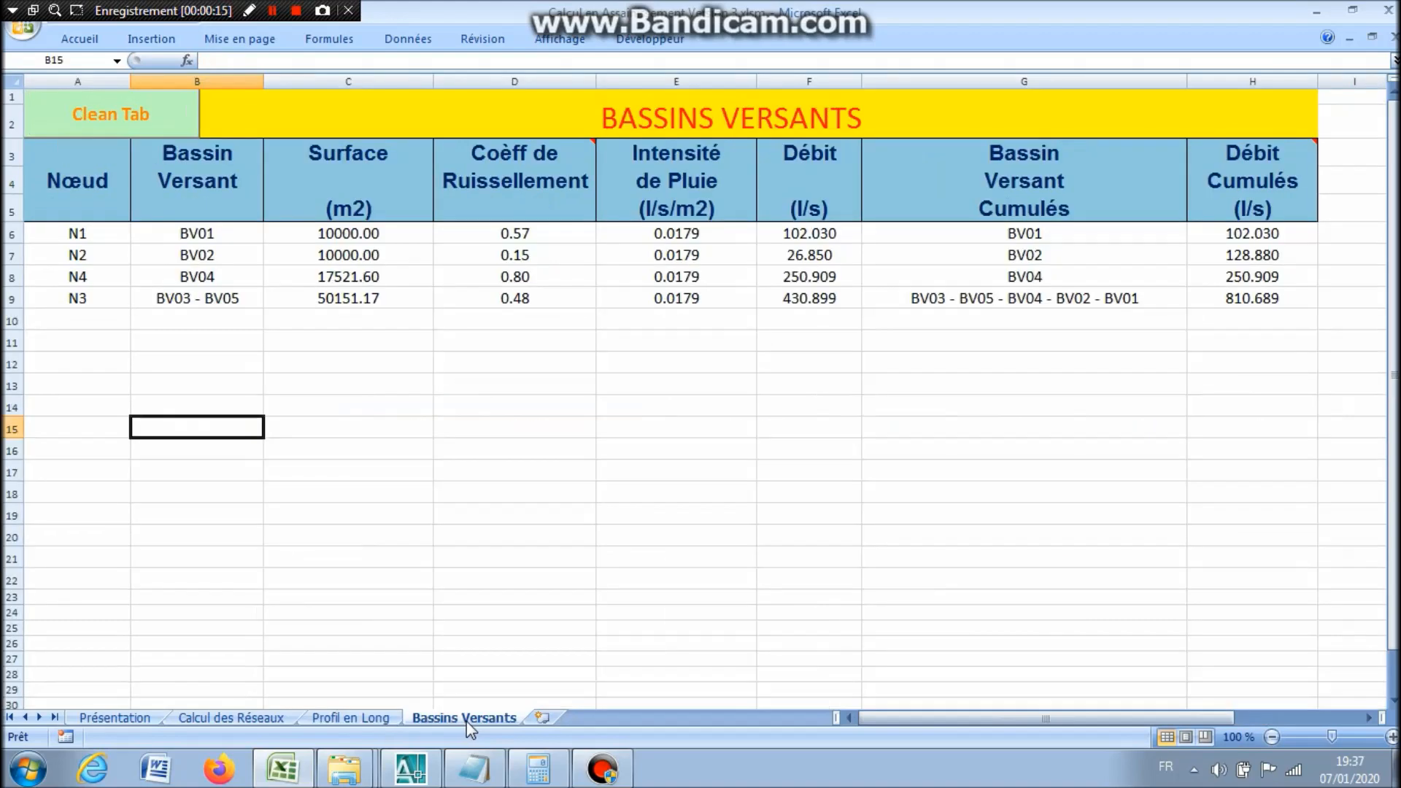
click(337, 719)
scroll(266, 407, down, 5)
scroll(134, 250, up, 3)
drag(71, 396, 1281, 550)
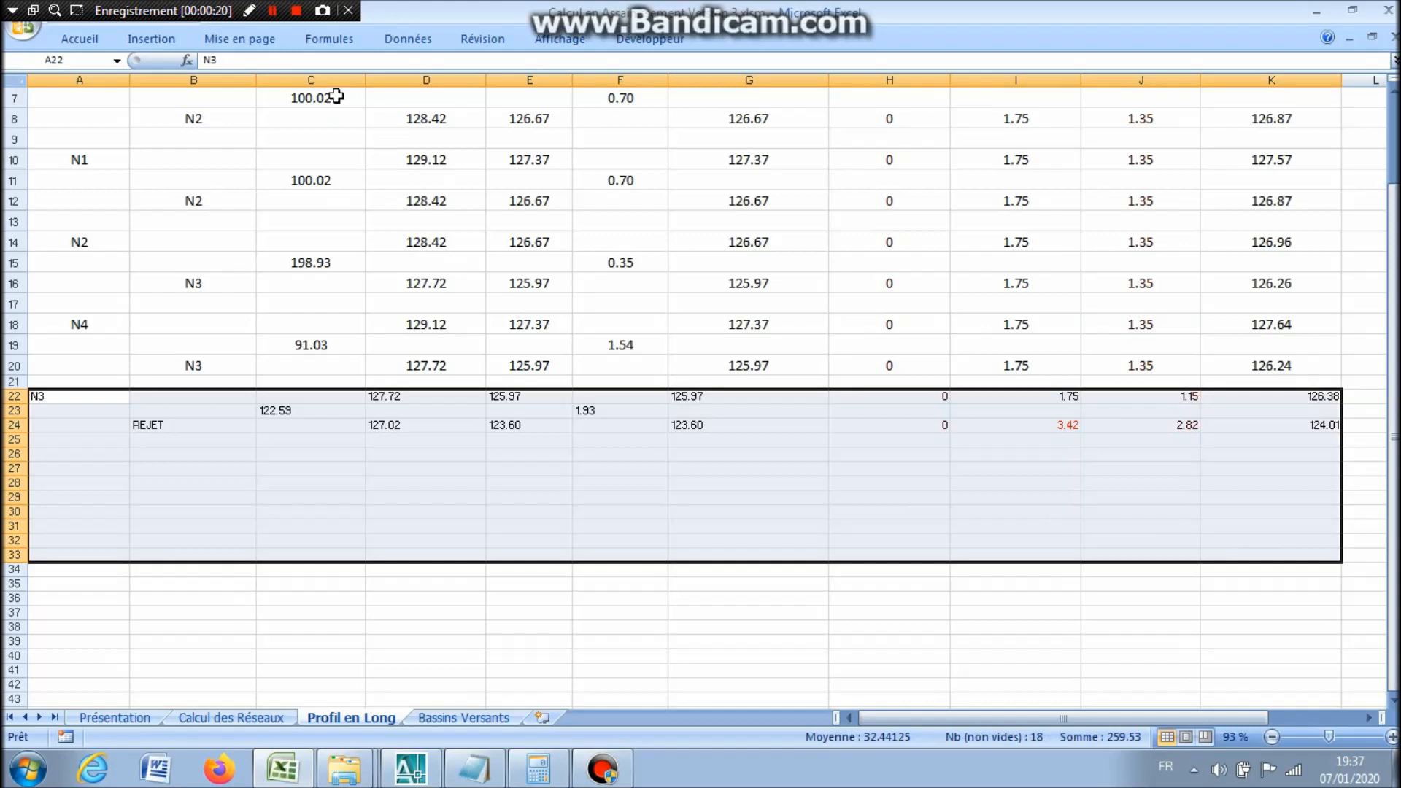
click(80, 38)
click(228, 74)
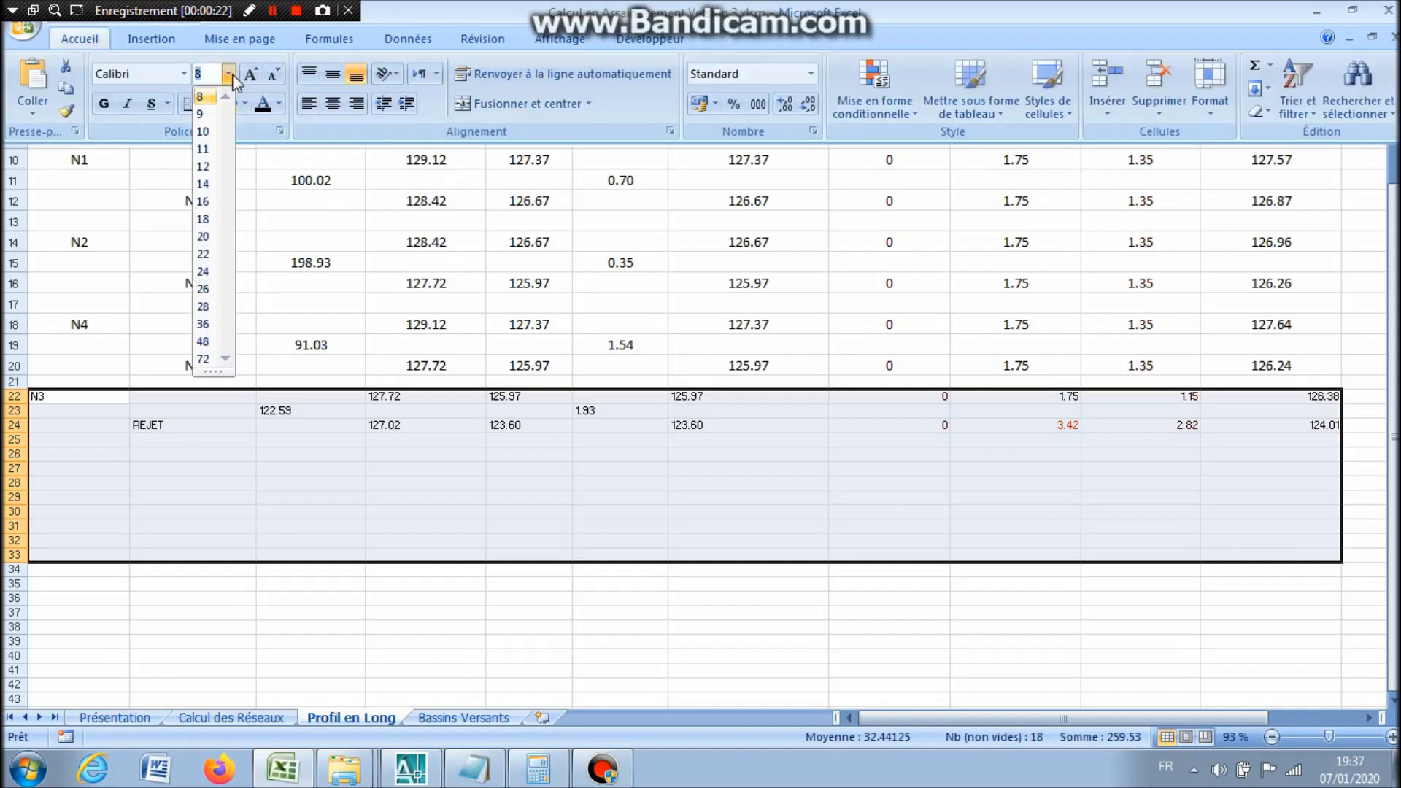
click(207, 165)
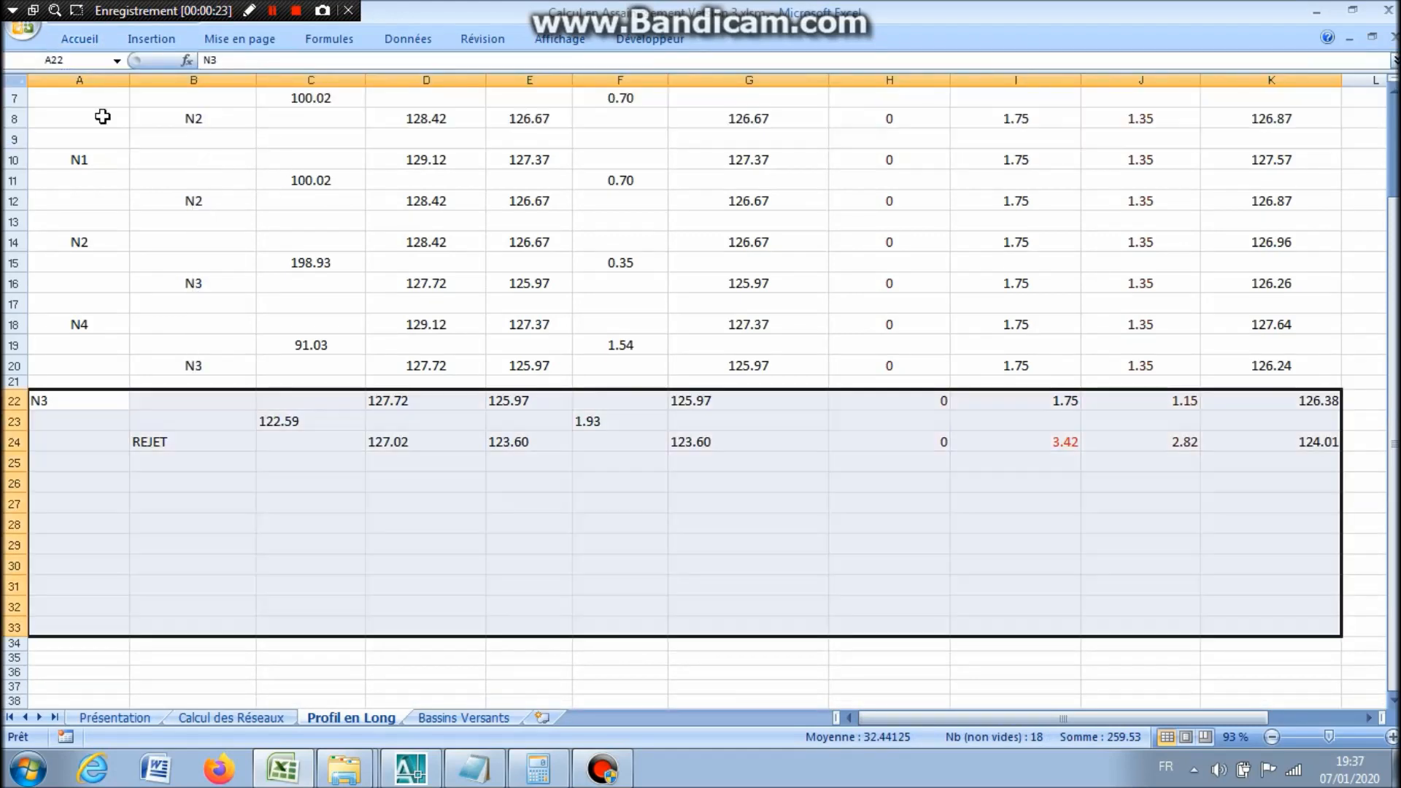
Centre the contents of range A22:K33 horizontally and clear the selection.
click(82, 38)
click(333, 101)
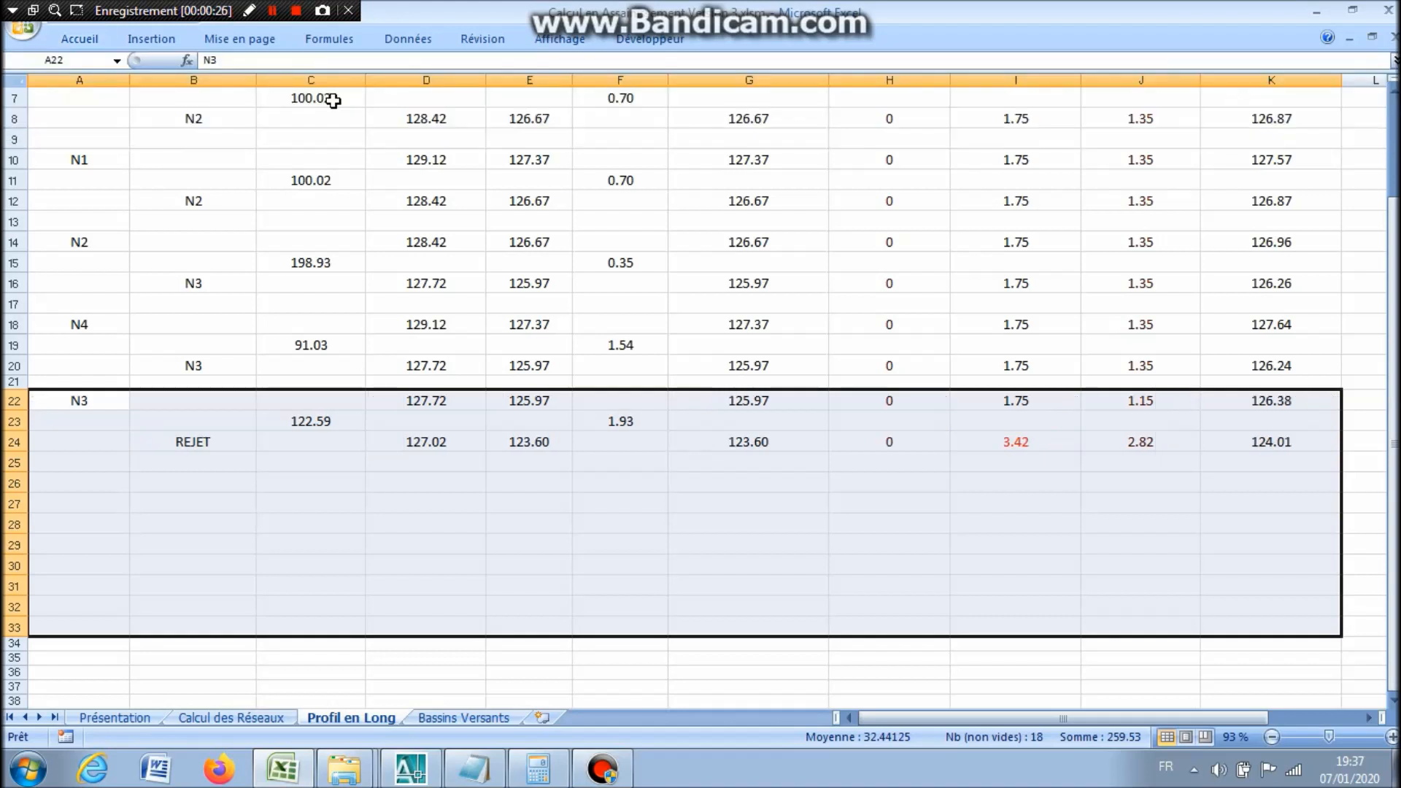
click(347, 518)
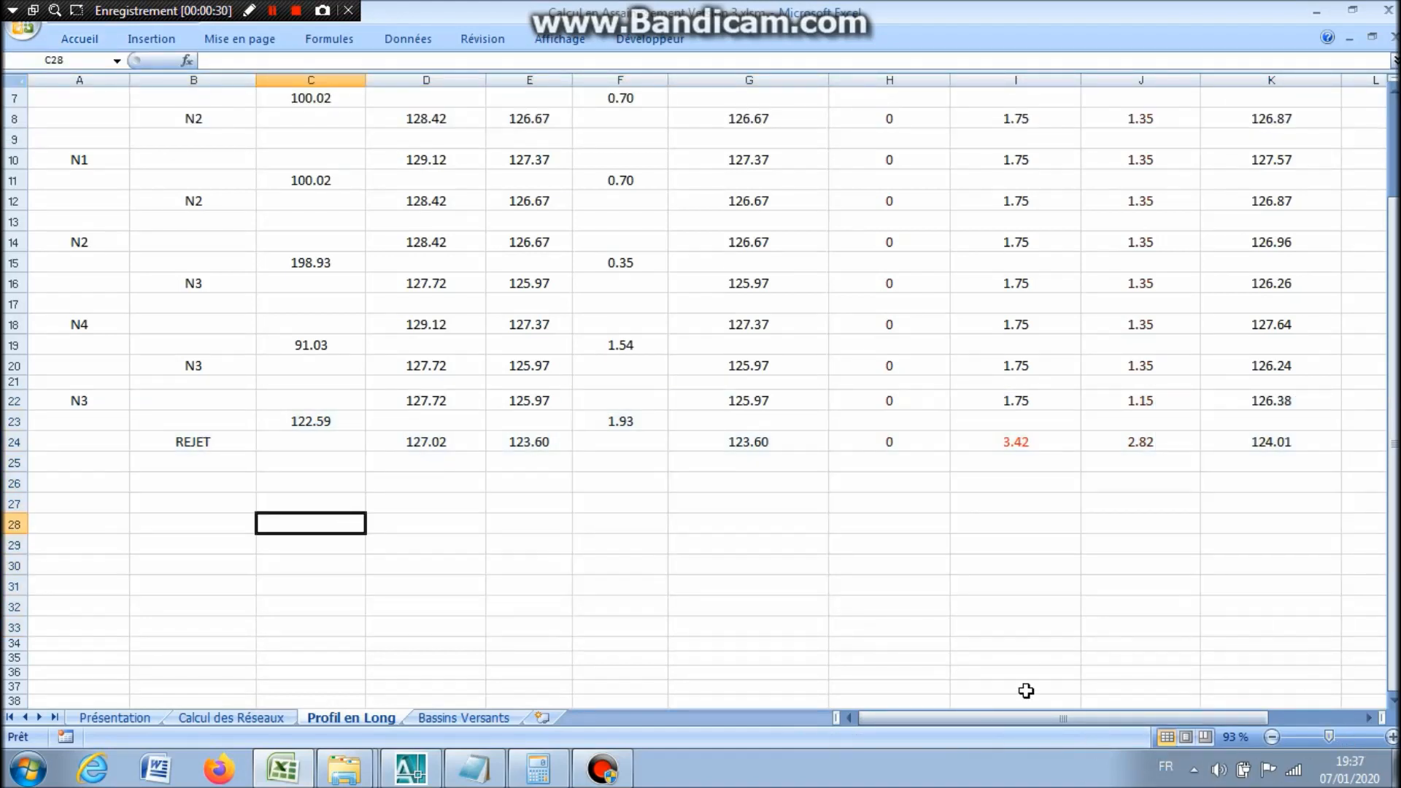
Review the Bassins Versants table and the EAUX PLUVIALES title of the Calcul des Réseaux sheet.
click(465, 718)
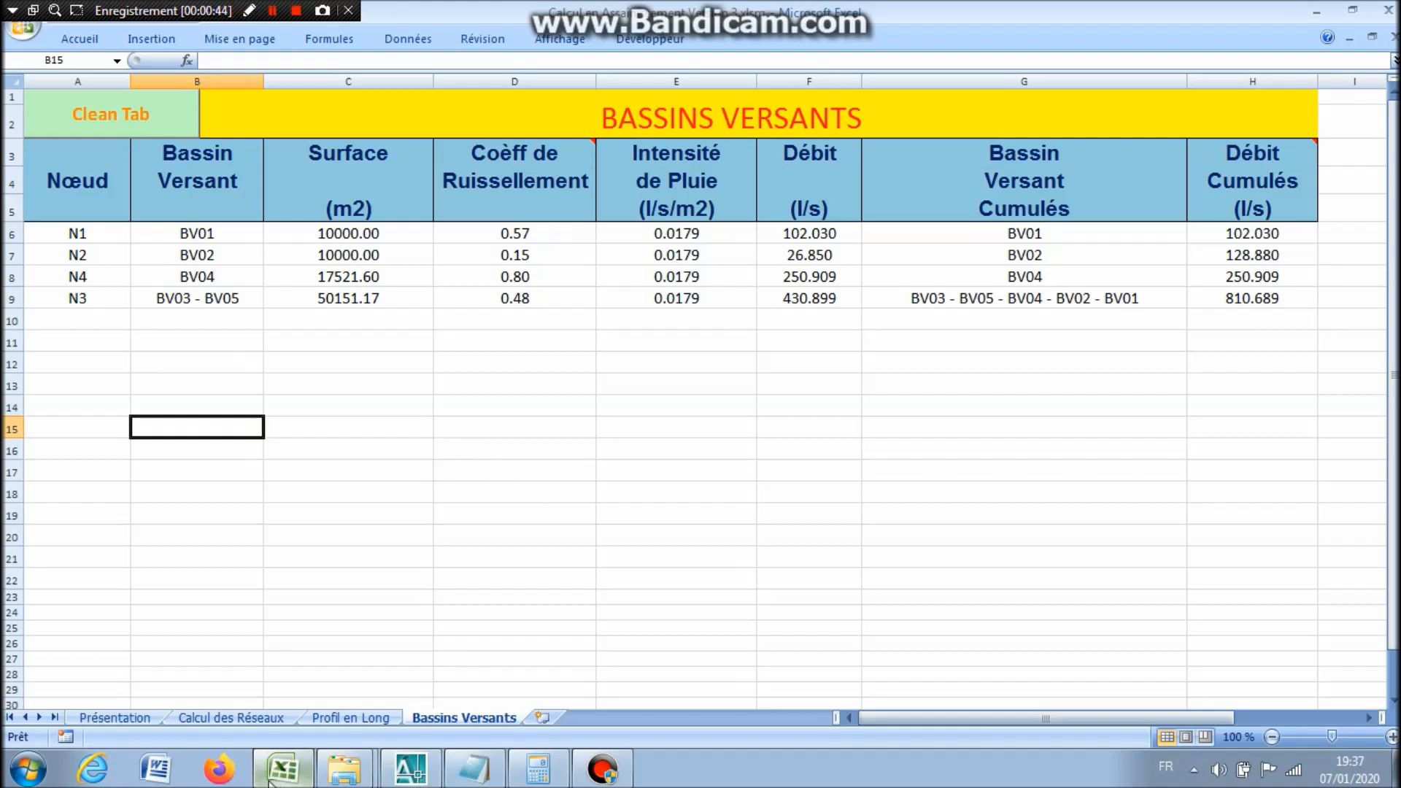
click(268, 721)
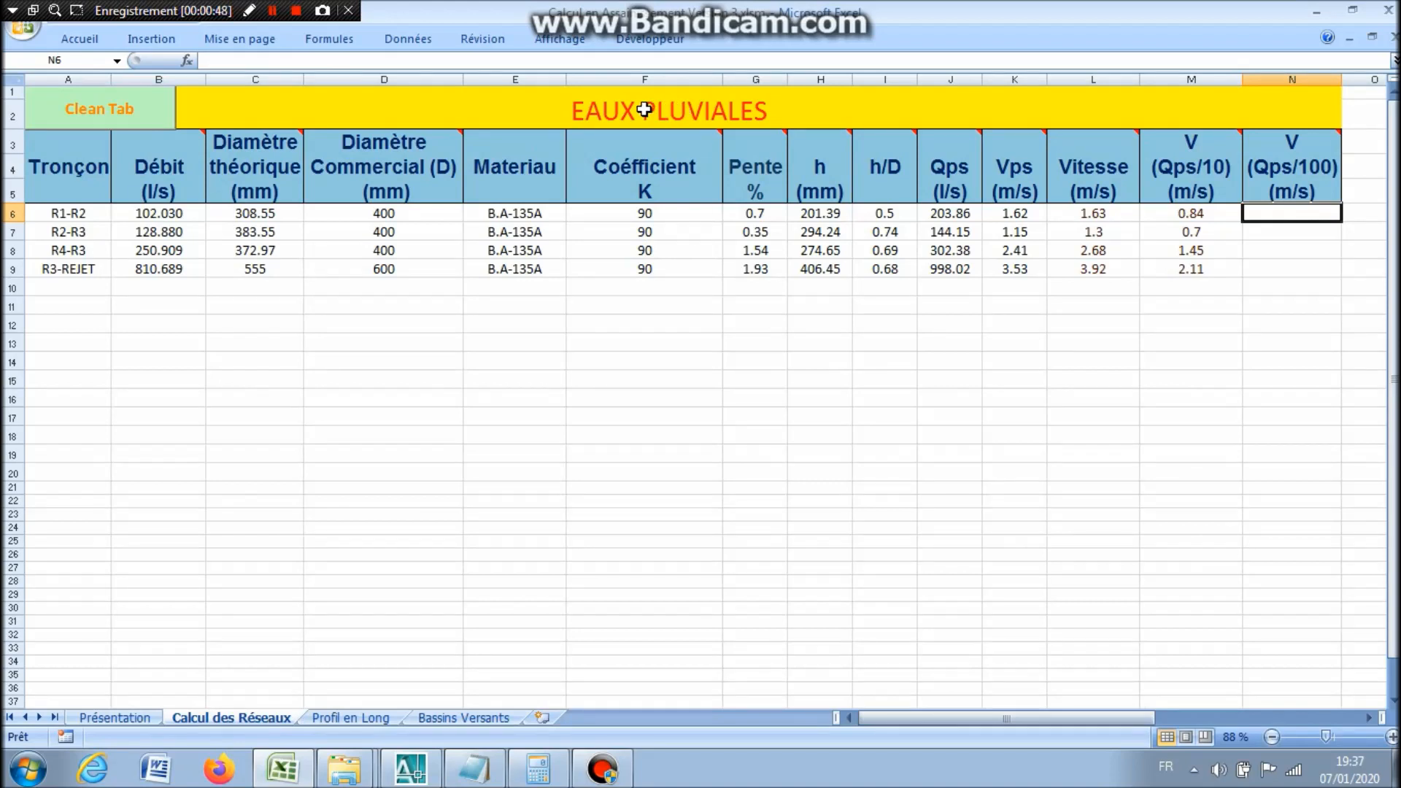
click(707, 414)
click(578, 112)
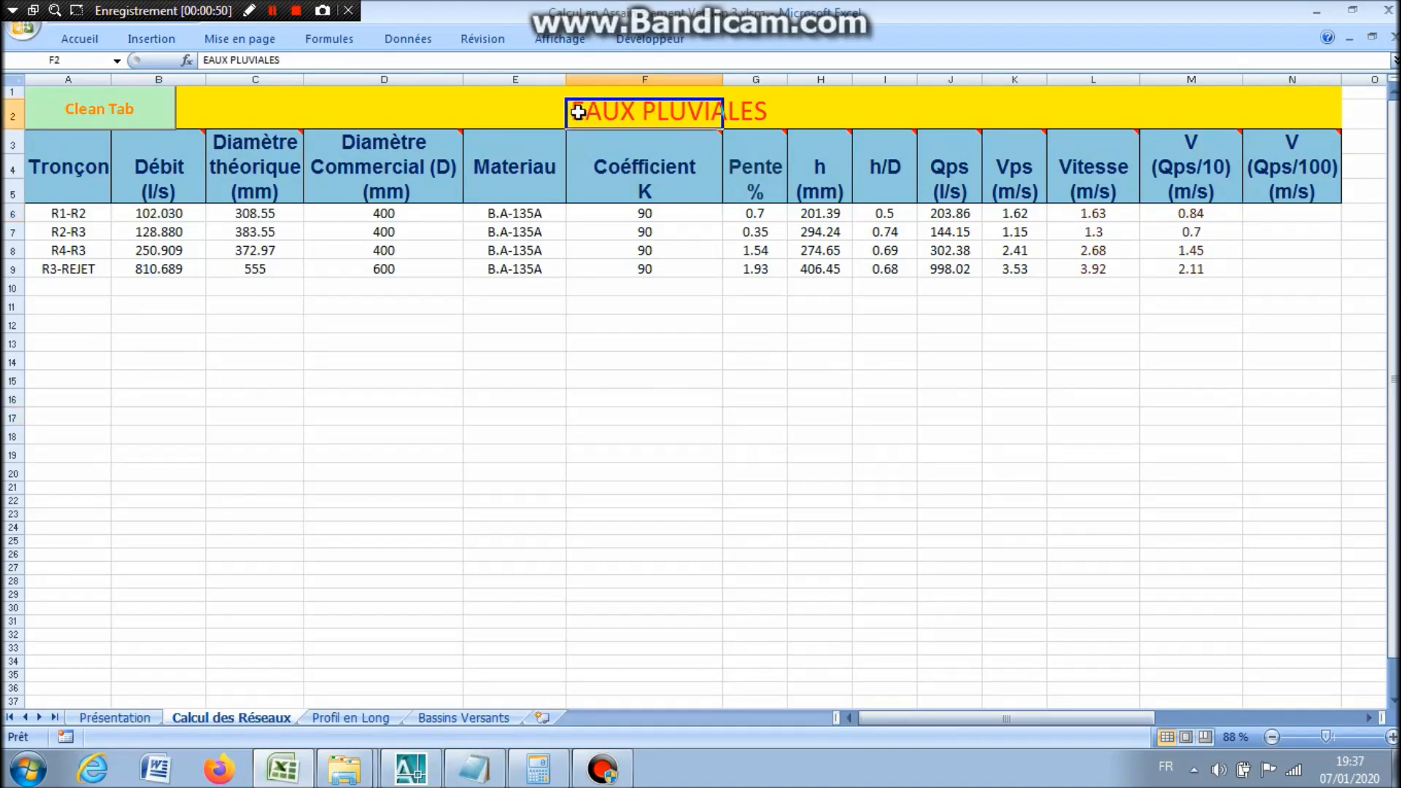
click(729, 111)
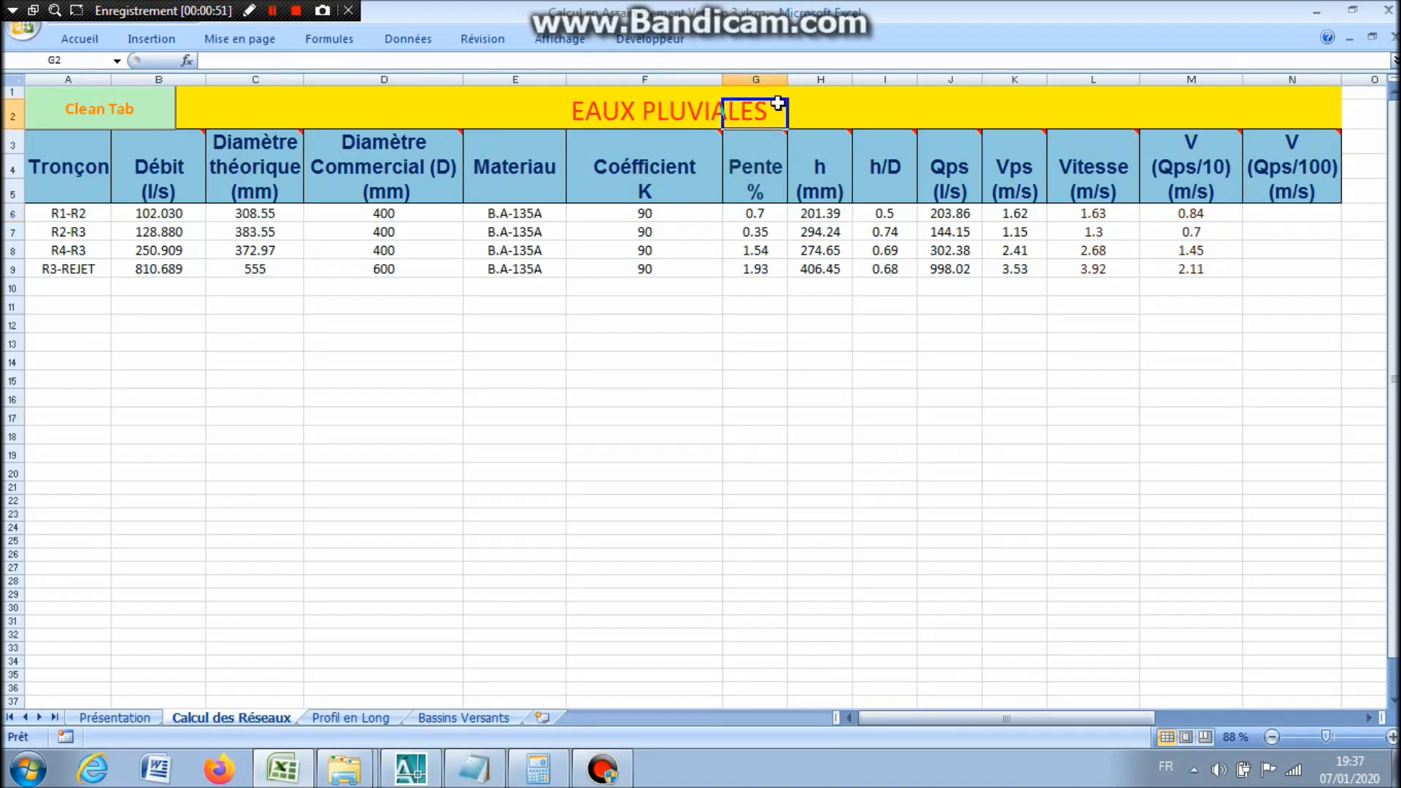
Open the Dimensionnement form from the Présentation sheet, compare its E U and E P network types, and close it.
click(143, 717)
click(959, 116)
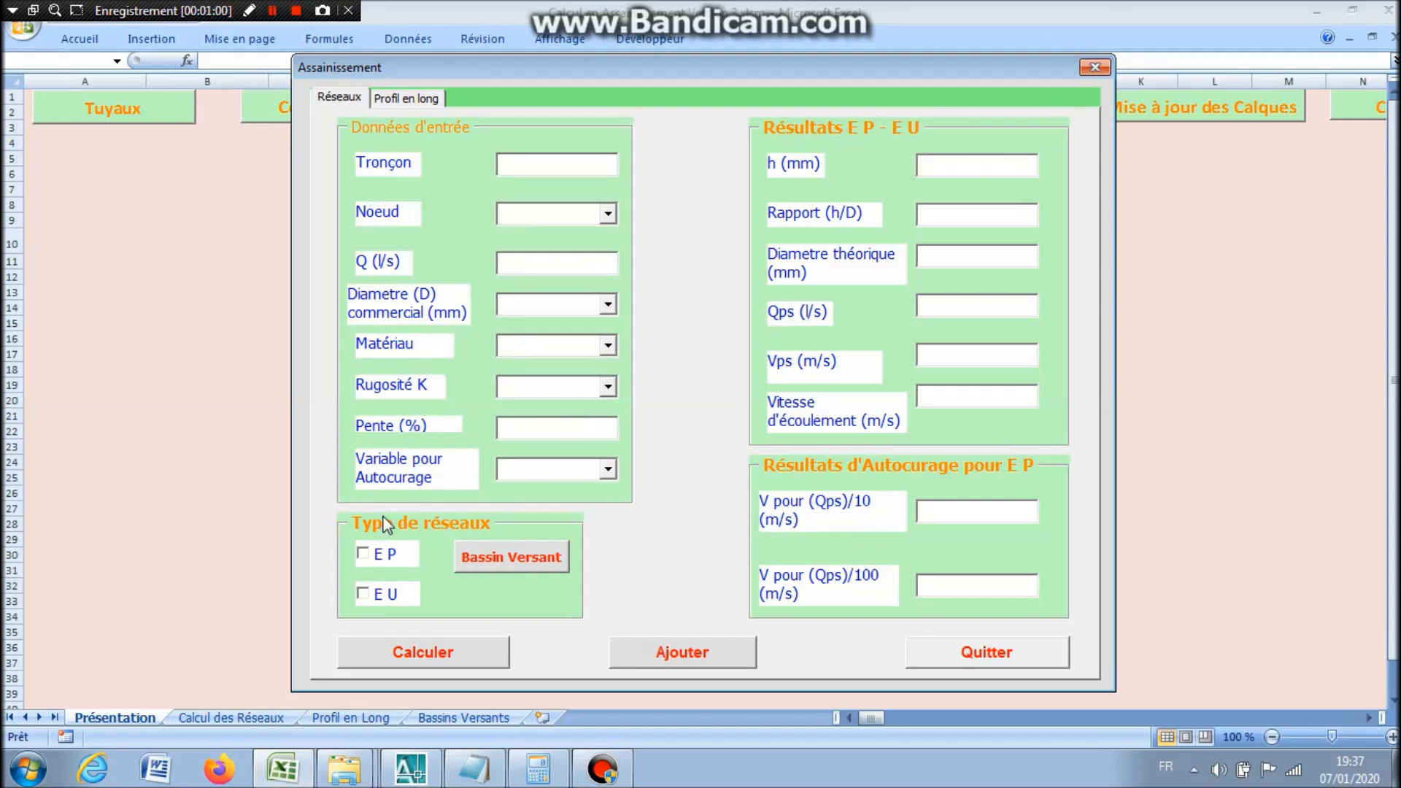
click(367, 600)
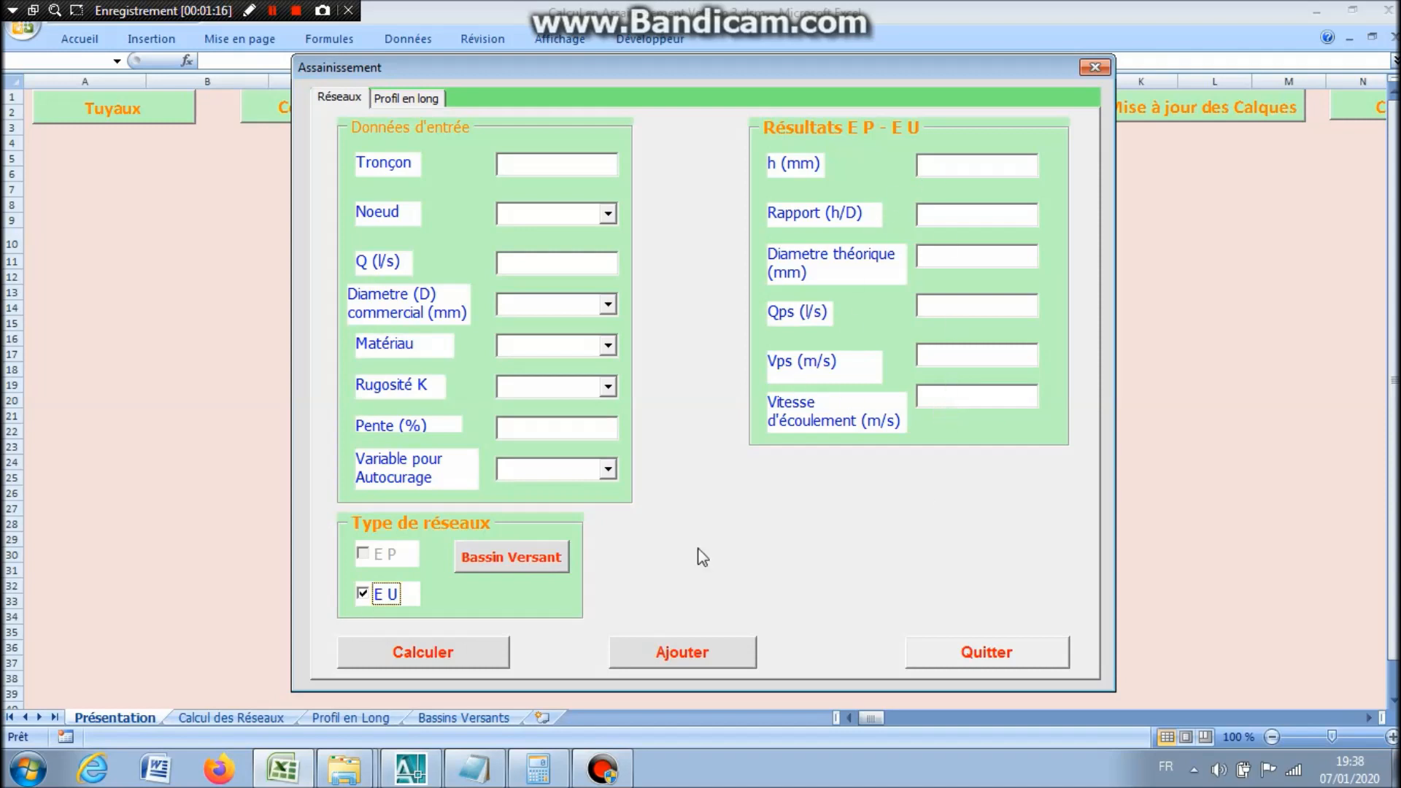
click(363, 553)
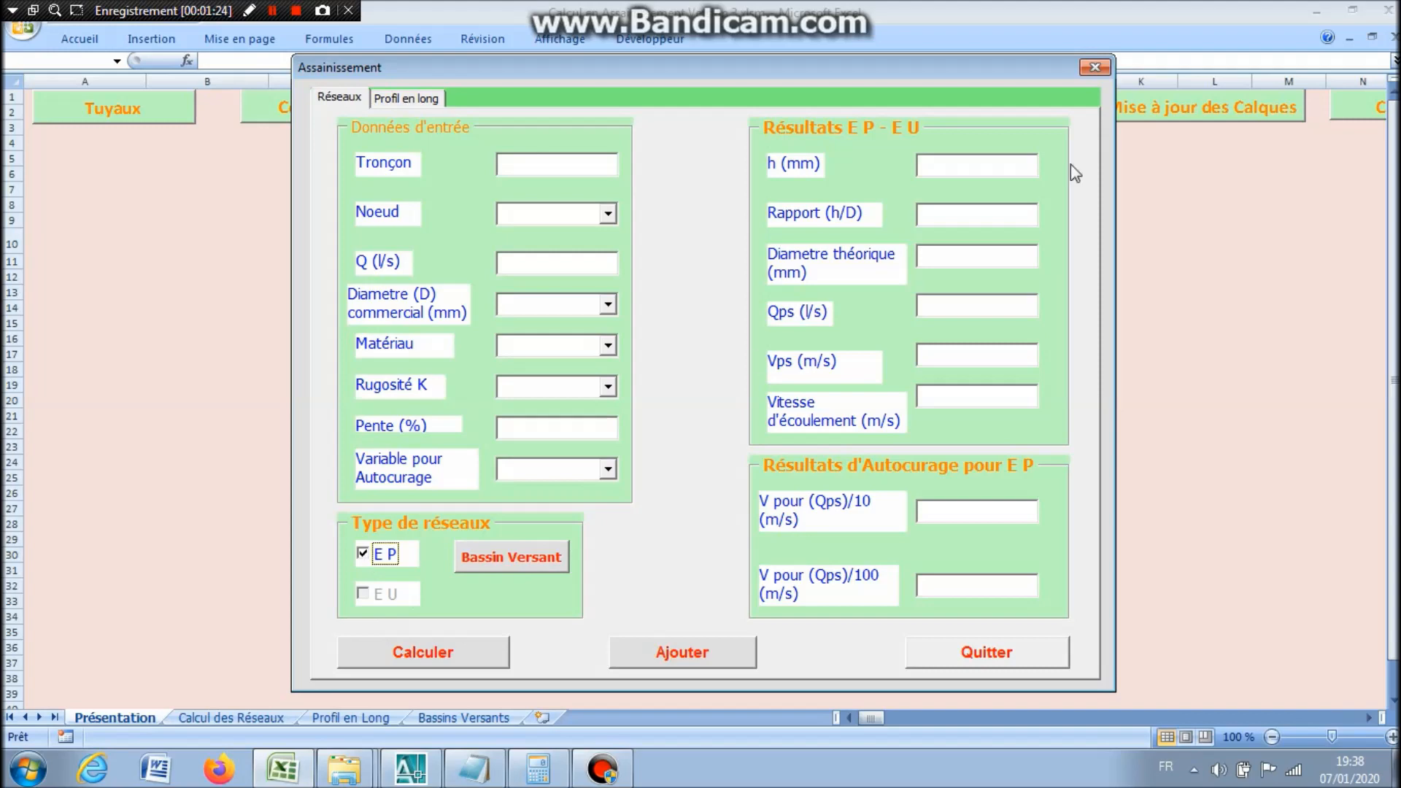
click(1095, 67)
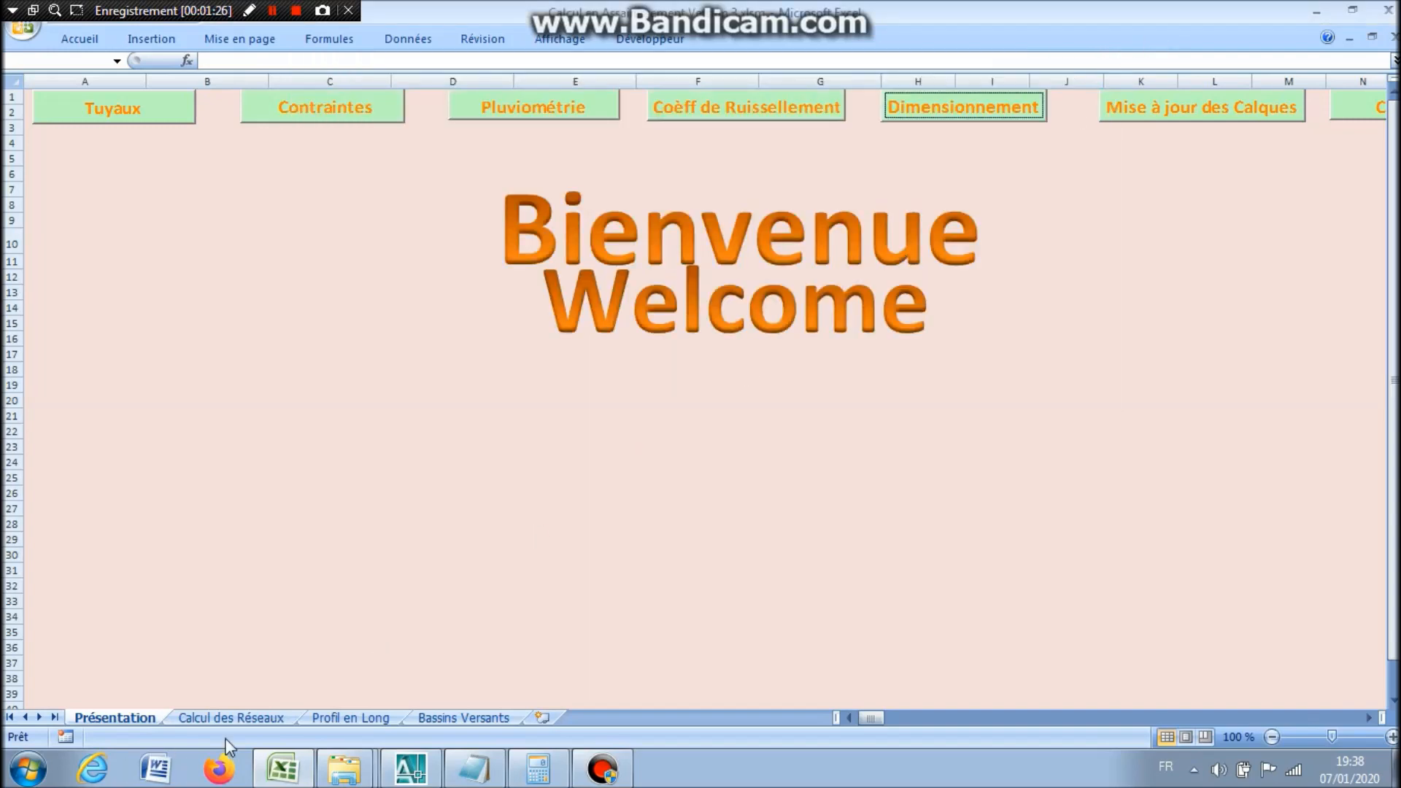
Check the Calcul des Réseaux sheet, view the Dimensionnement form with the E U network type, and close the form.
click(241, 719)
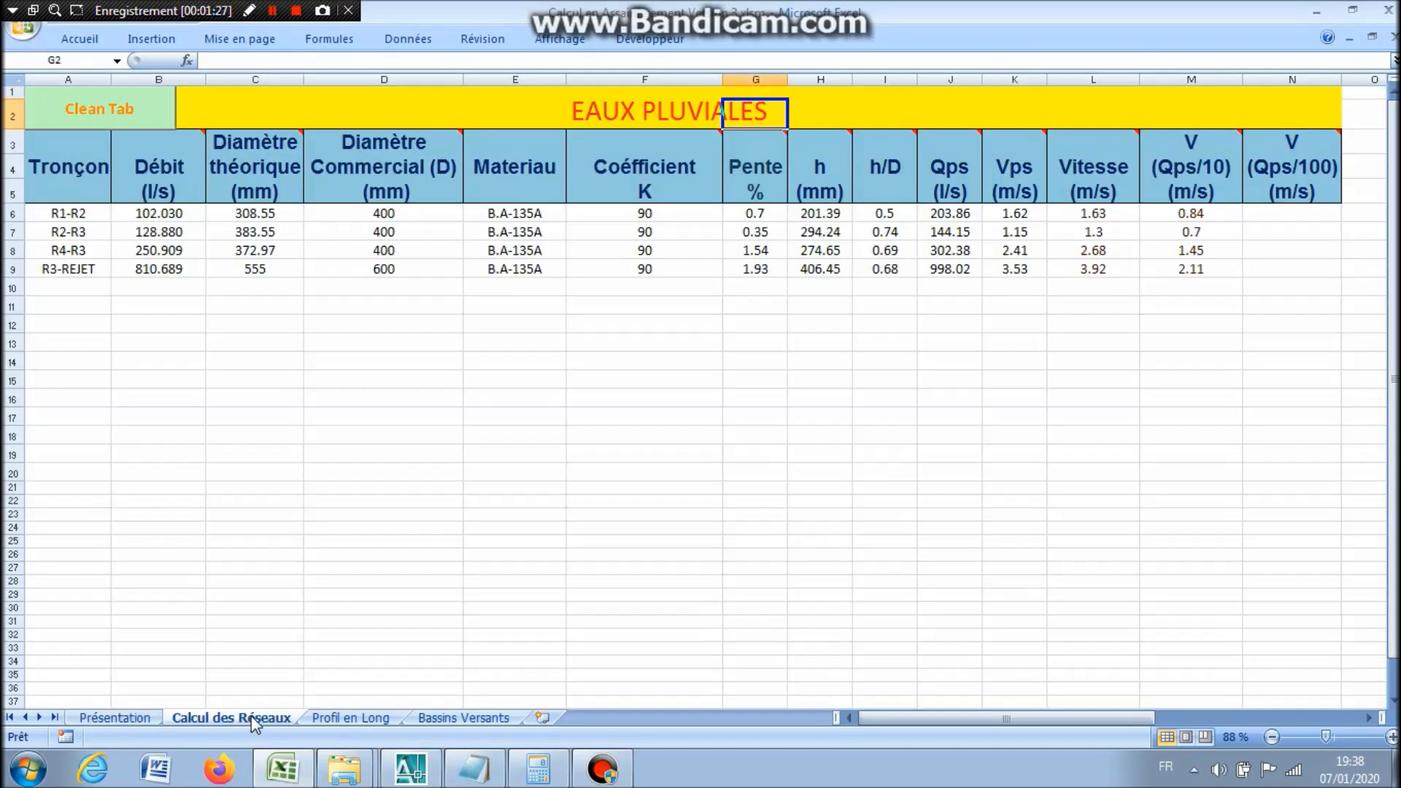
click(146, 721)
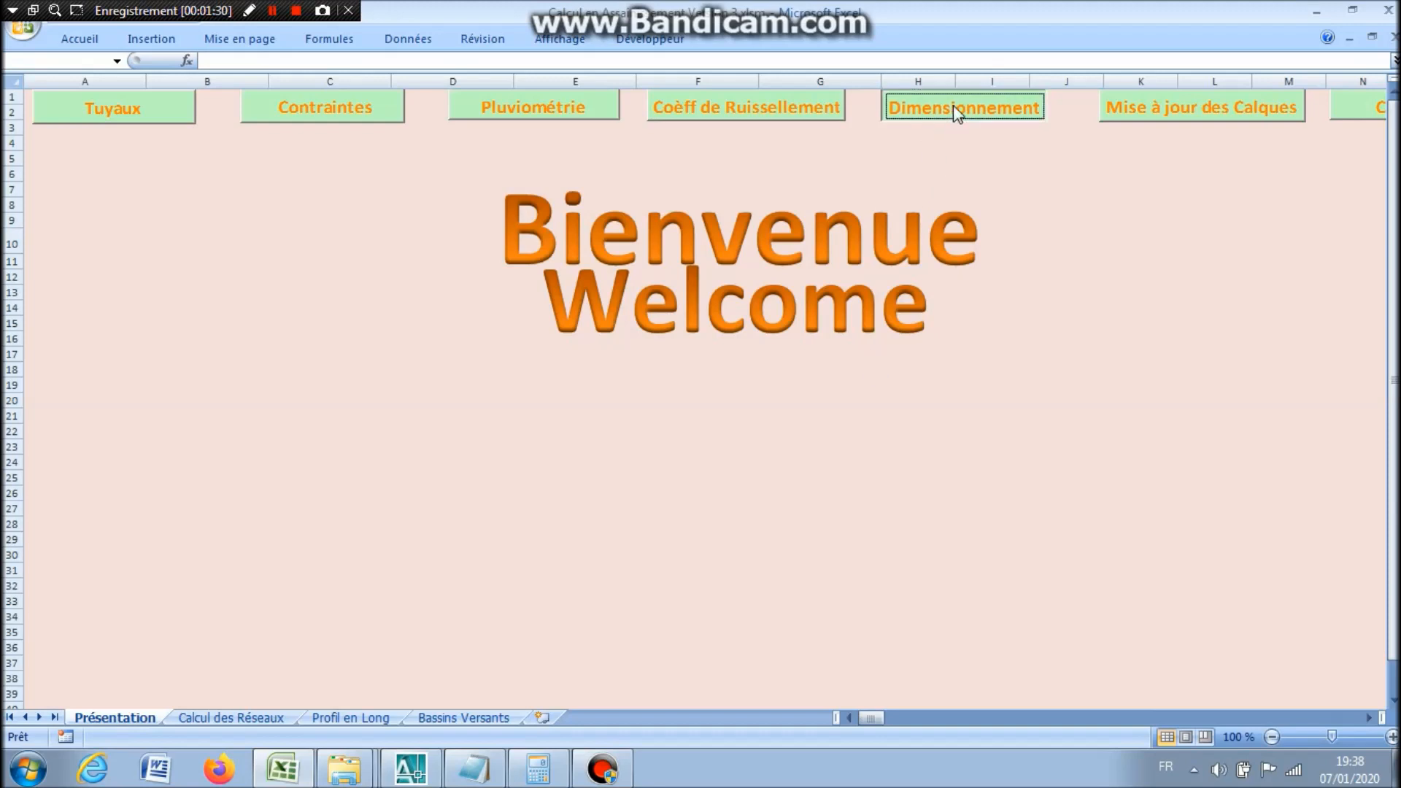
click(956, 115)
click(368, 595)
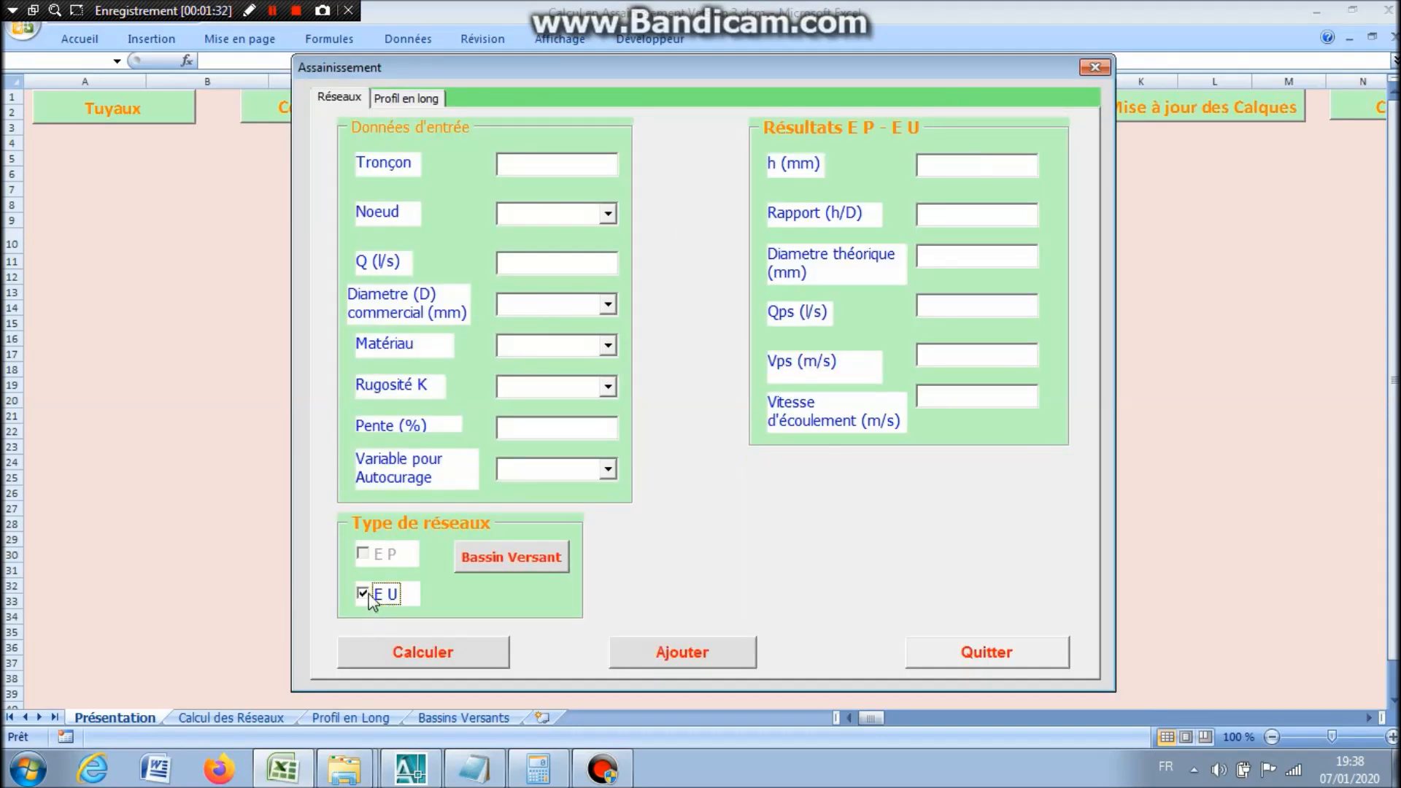
click(1094, 66)
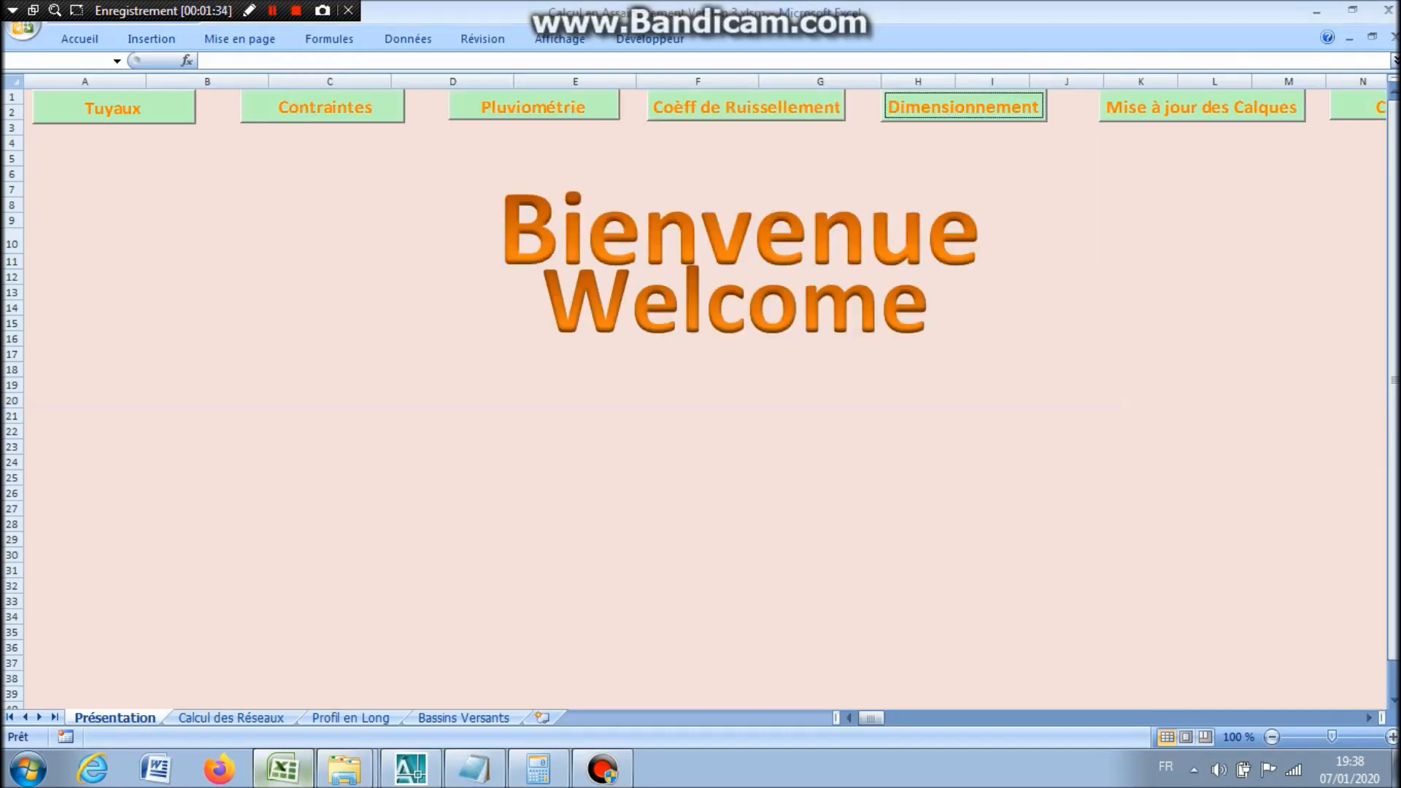
Review the titles and tables of the Calcul des Réseaux and Profil en Long sheets.
click(230, 718)
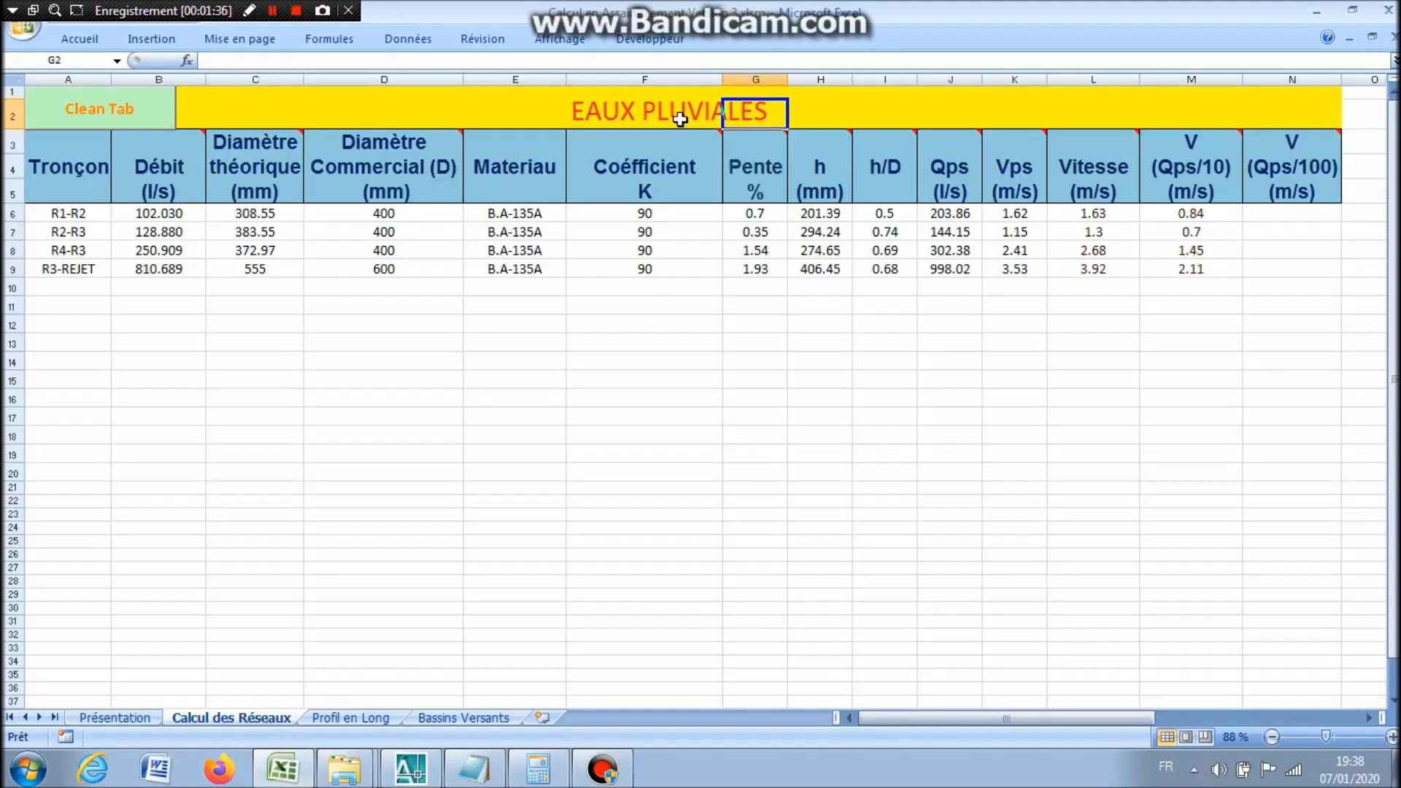
click(350, 718)
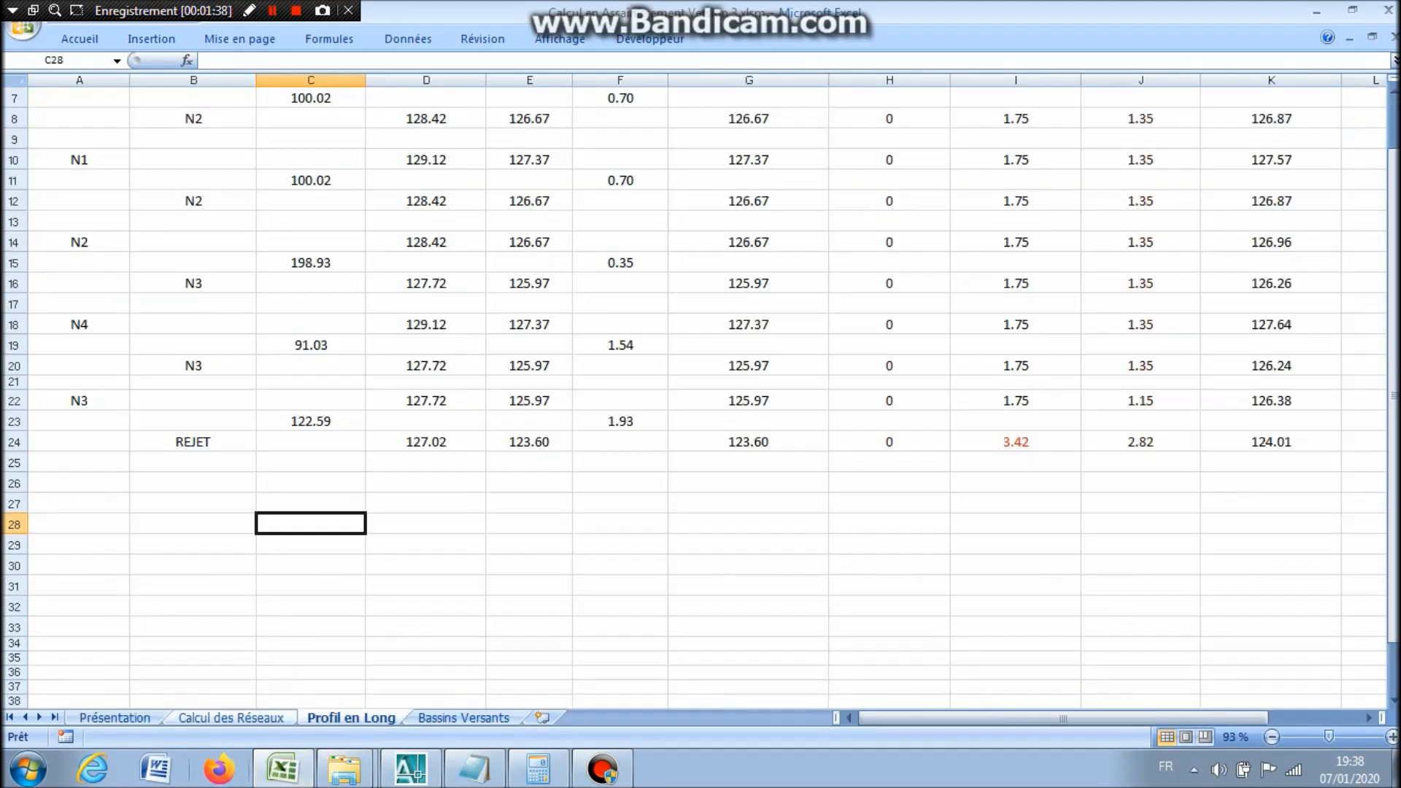
scroll(737, 381, up, 2)
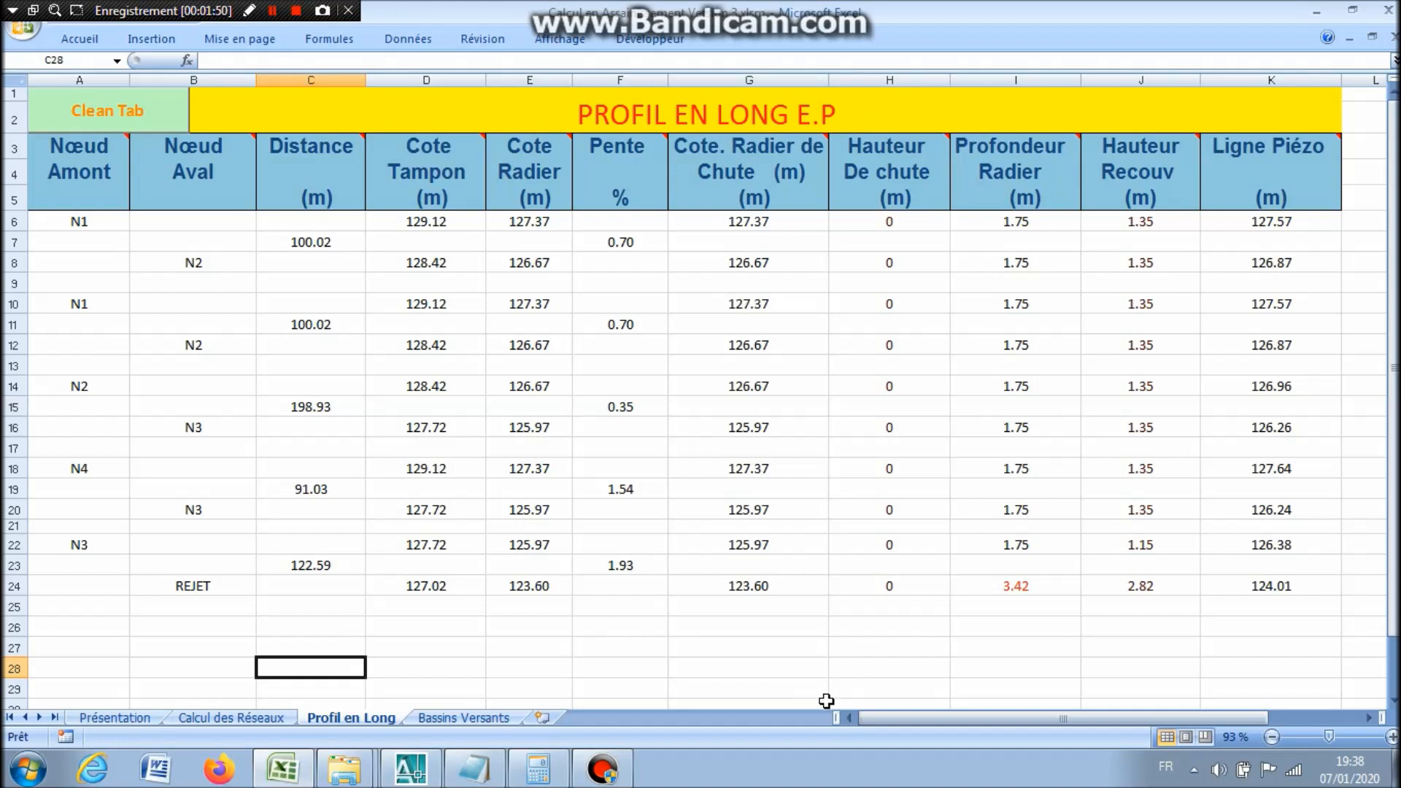
Save the workbook under its existing name.
click(883, 720)
click(22, 30)
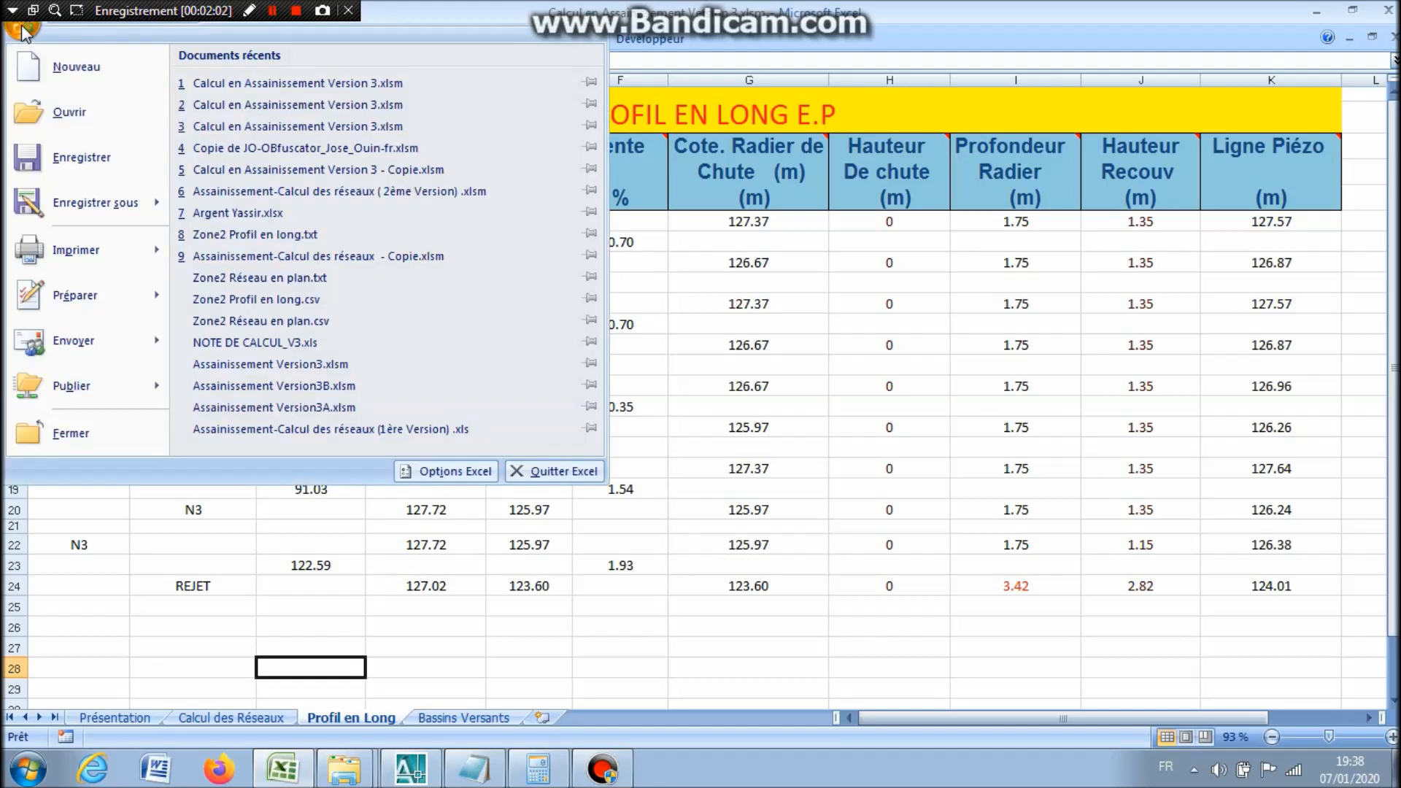
click(81, 162)
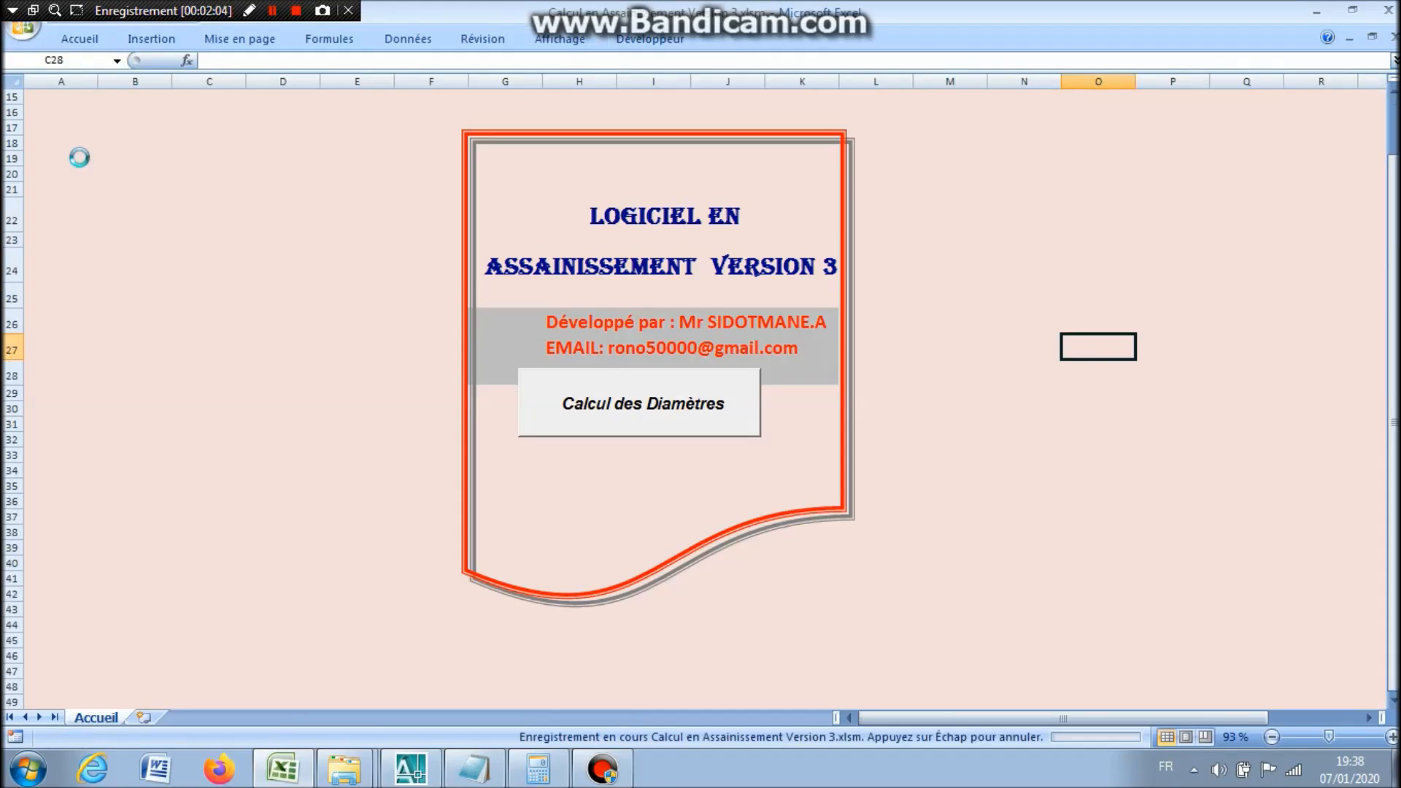